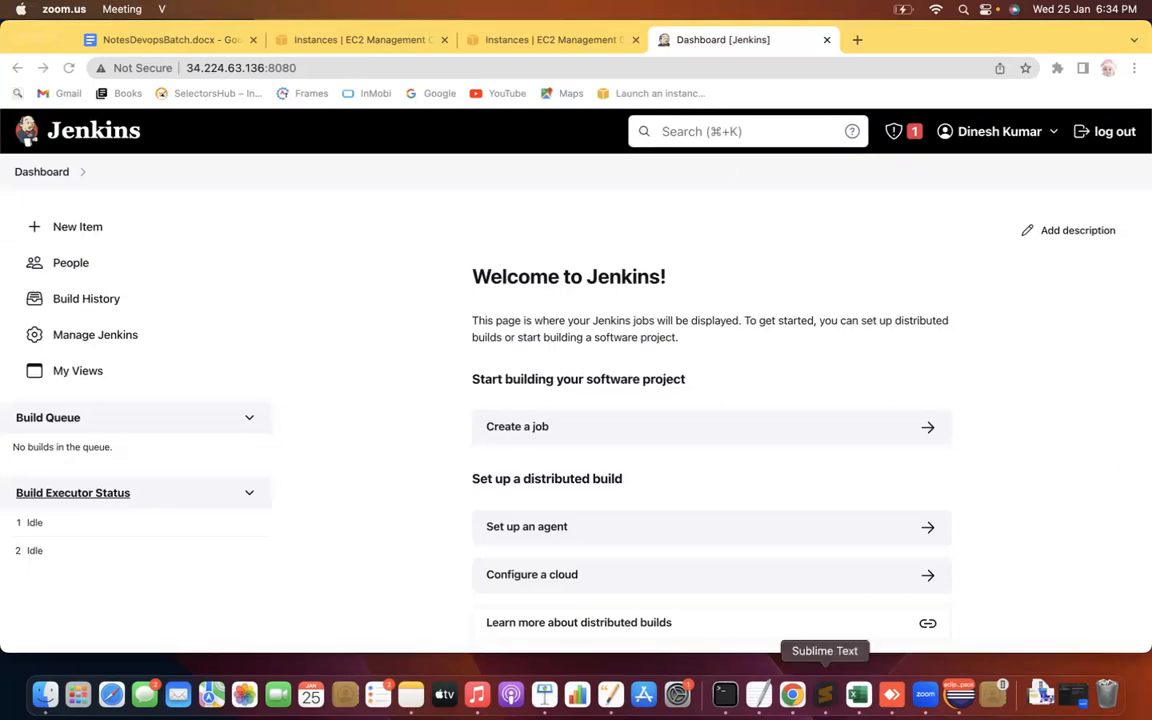
Switch from the Jenkins dashboard to the Sublime Text Jenkins CI/CD notes
click(824, 693)
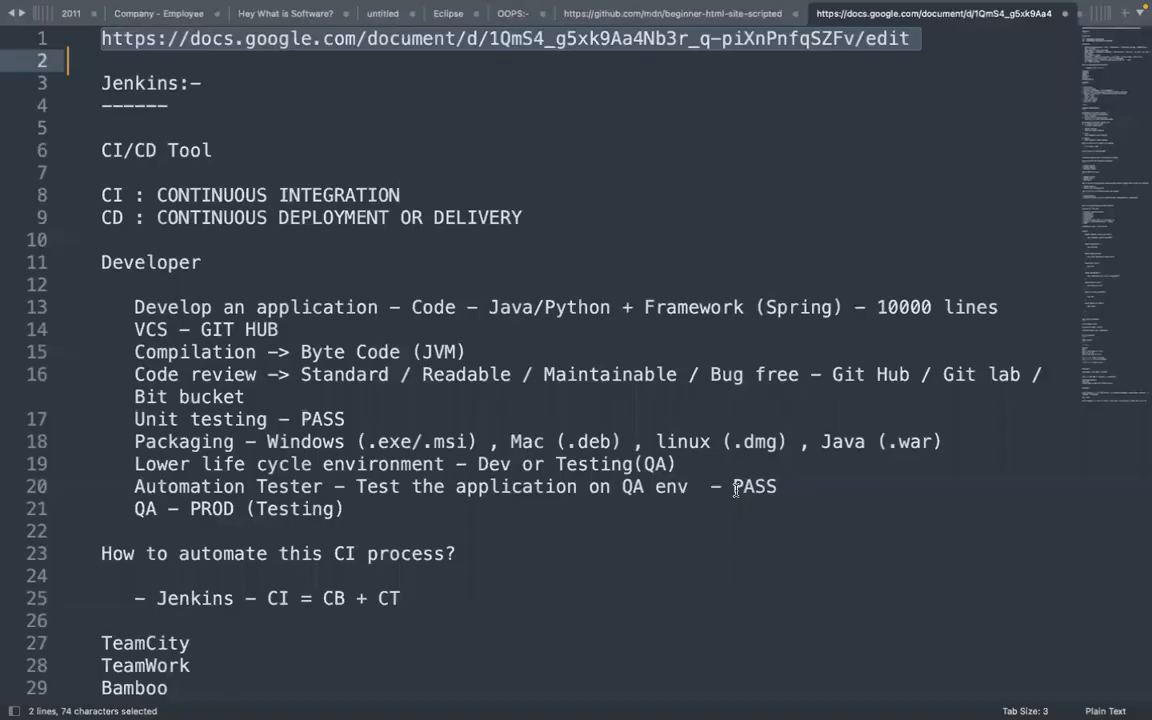
click(736, 490)
Go to the end of the notes and add a '------' separator line below the Poll SCM note
key(Down)
key(Down)
key(Down)
key(Down)
key(Down)
key(Down)
key(Down)
key(Down)
key(Down)
key(Down)
key(Down)
key(Down)
key(Down)
key(Down)
key(Down)
key(Down)
key(Down)
key(Down)
key(Down)
key(Down)
key(Down)
key(Down)
key(Down)
key(Down)
key(Down)
key(Down)
key(Down)
key(Down)
key(Down)
key(Down)
key(Down)
key(Down)
key(Down)
key(Down)
key(Down)
key(Down)
key(Down)
key(Down)
key(Down)
key(Down)
key(Down)
key(Down)
key(Down)
key(Down)
key(Down)
key(Down)
key(Down)
key(Down)
key(Down)
key(Down)
key(Down)
key(Down)
key(Down)
key(Down)
key(Down)
key(Down)
key(Down)
key(Down)
key(Down)
key(Down)
key(Down)
key(Down)
key(Down)
key(Down)
key(Down)
key(Down)
key(Down)
key(Down)
key(Down)
key(Down)
key(Down)
key(Down)
key(Down)
key(Down)
key(Down)
key(Down)
key(Down)
key(Down)
key(Down)
key(Down)
key(Down)
key(Down)
key(Down)
key(Down)
key(Down)
key(Down)
key(Down)
key(Down)
key(Down)
key(Down)
key(Down)
key(Down)
key(Down)
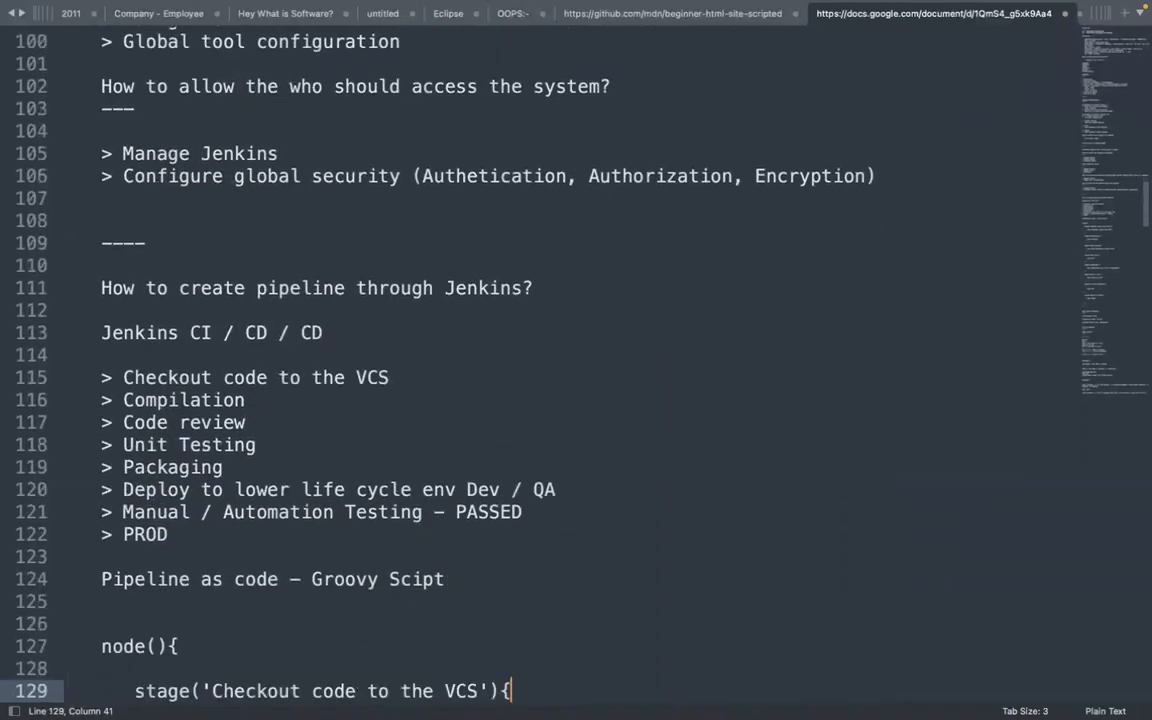
key(Down)
key(Down)
key(Down)
key(Down)
key(Down)
key(Down)
key(Down)
key(Down)
key(Down)
key(Down)
key(Down)
key(Down)
key(Down)
key(Down)
key(Down)
key(Down)
key(Down)
key(Down)
key(Down)
key(Down)
key(Down)
key(Down)
key(Down)
key(Down)
key(Down)
key(Down)
key(Down)
key(Down)
key(Down)
key(Down)
key(Down)
key(Down)
key(Down)
key(Down)
key(Down)
key(Down)
key(Down)
key(Down)
key(Down)
key(Down)
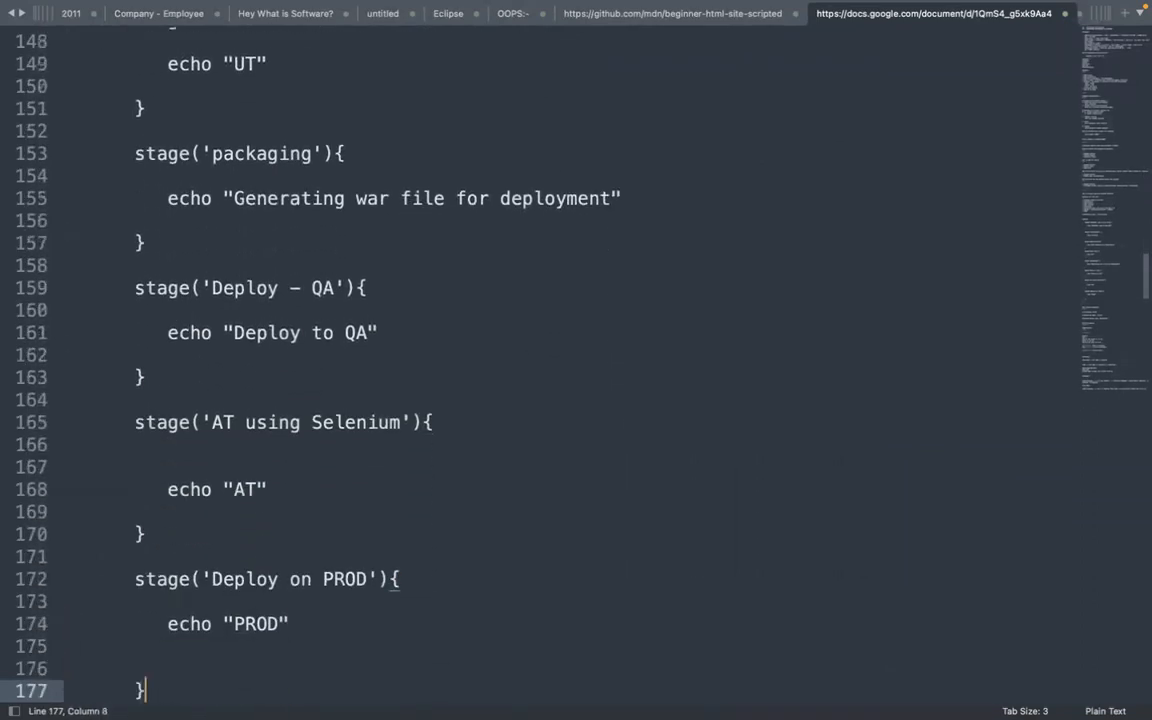
key(Down)
key(Down)
key(Down)
key(Down)
key(Down)
key(Down)
key(Down)
key(Down)
key(Down)
key(Down)
key(Down)
key(Down)
key(Down)
key(Down)
key(Down)
key(Down)
key(Down)
key(Down)
key(Down)
key(Down)
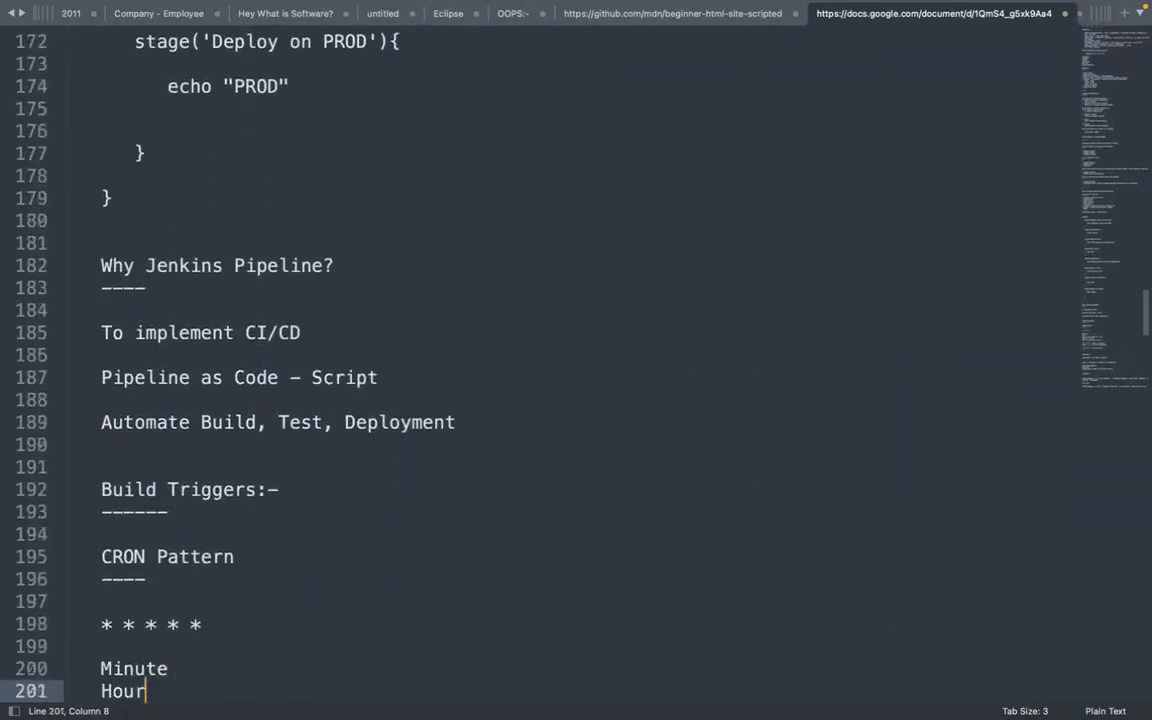
key(Down)
key(Down)
key(Down)
key(Down)
key(Down)
key(Down)
key(Down)
key(Down)
key(Down)
key(Down)
key(Down)
key(Down)
key(Down)
key(Down)
key(Down)
key(Down)
key(Down)
key(Down)
key(Down)
key(Down)
key(Down)
key(Down)
key(Down)
key(Down)
key(Down)
key(Down)
key(Down)
key(Down)
key(Down)
key(Down)
key(Down)
key(Down)
key(Down)
key(Down)
key(Down)
key(Up)
key(Up)
key(Up)
key(Up)
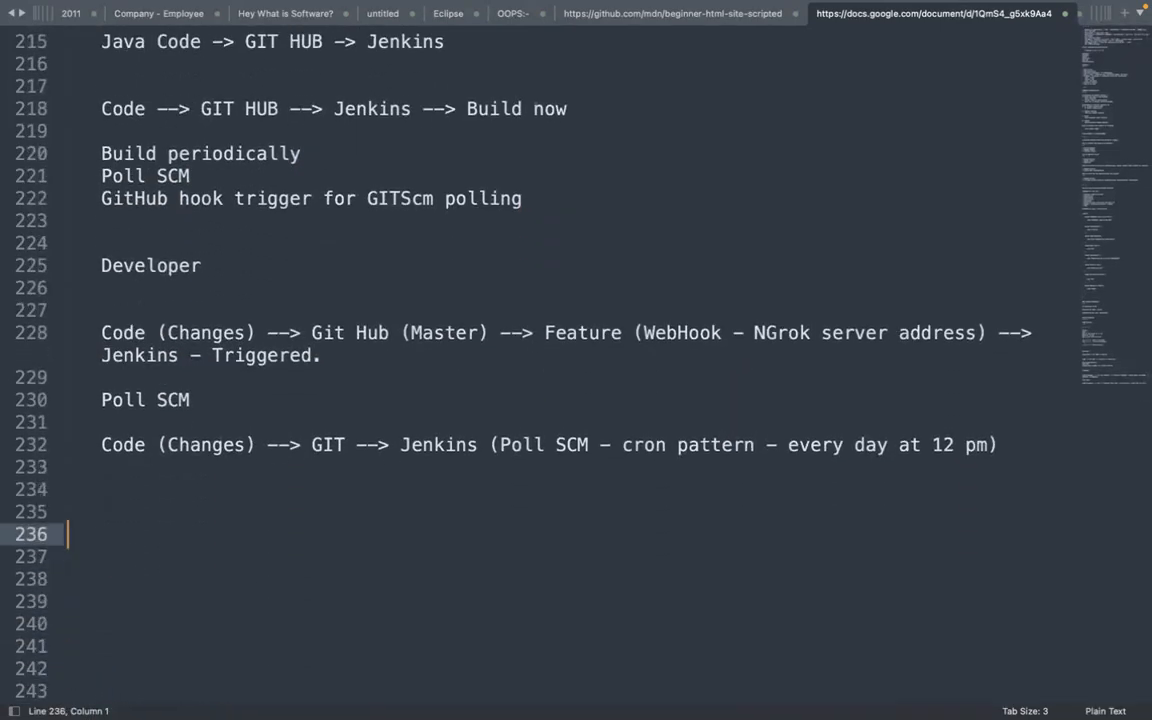
key(Up)
text(------)
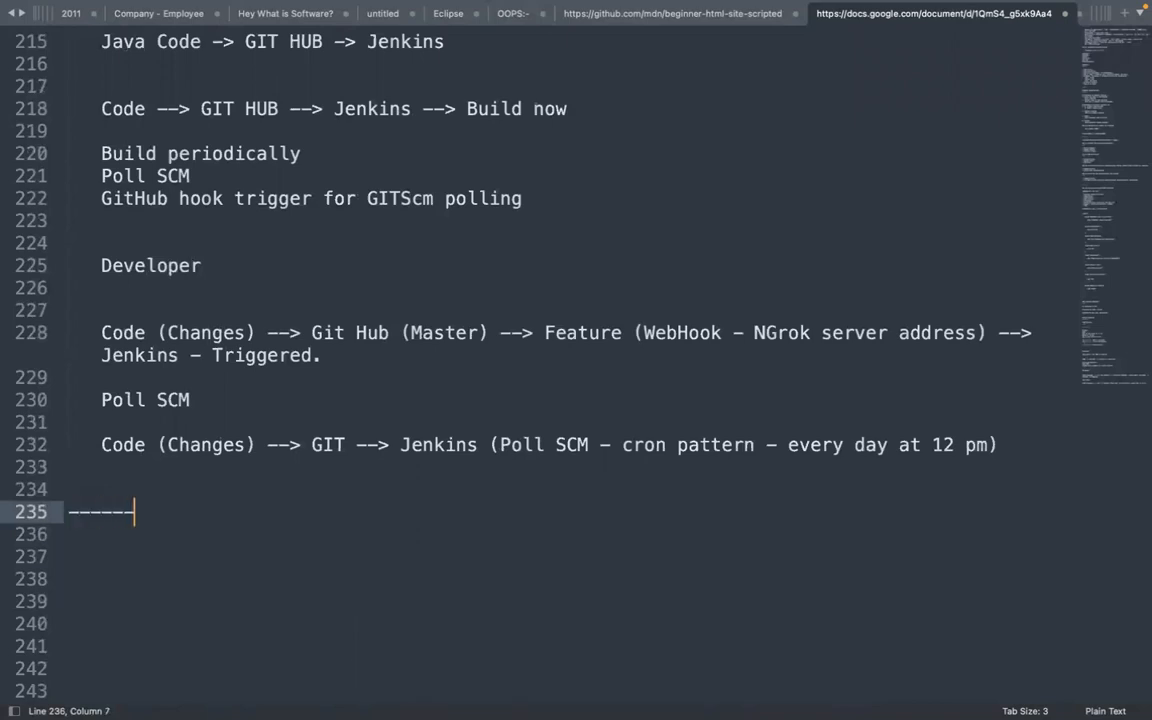
key(Return)
key(Return)
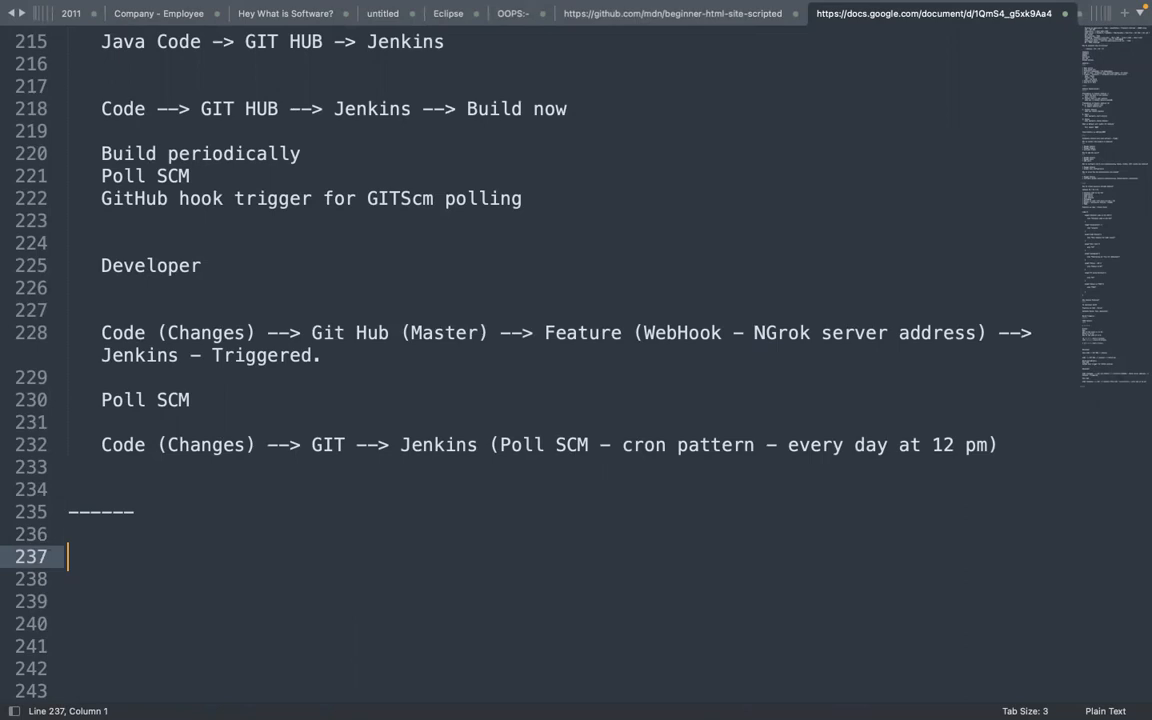
Type the heading 'Configure Global security:-', underline it with dashes, and leave blank lines below
text(Configre)
key(BackSpace)
key(BackSpace)
key(BackSpace)
key(BackSpace)
text(gure )
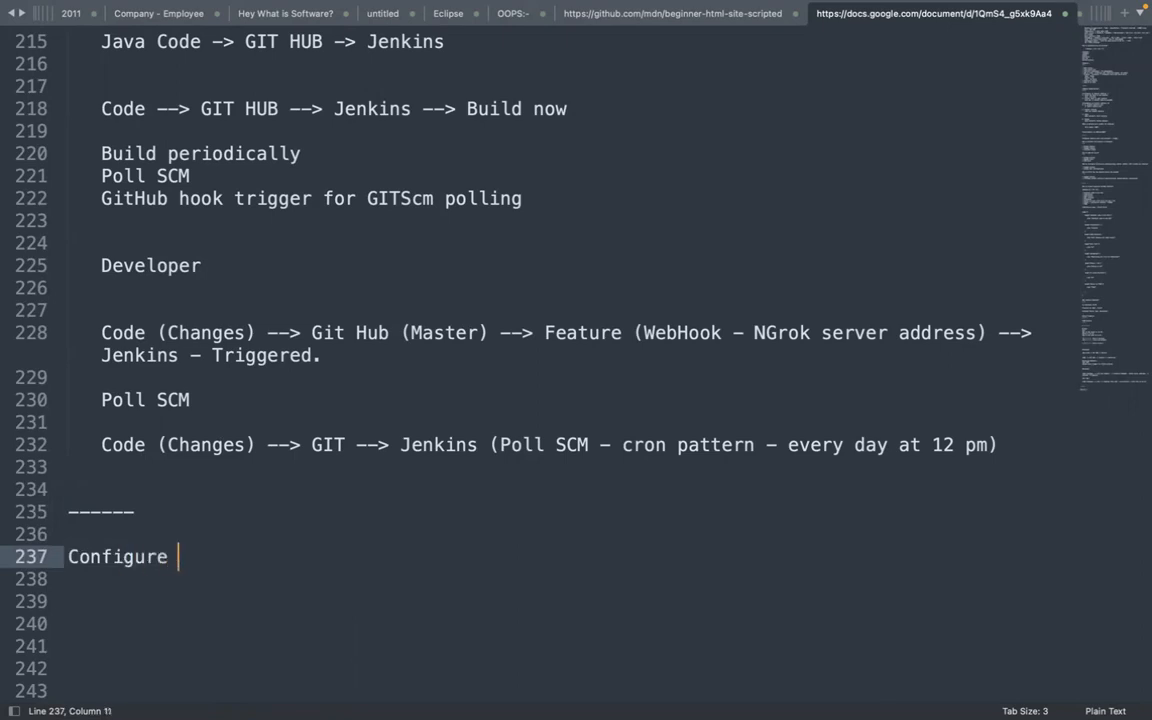
text(Gloabl)
key(BackSpace)
key(BackSpace)
key(BackSpace)
key(BackSpace)
text(bal sec)
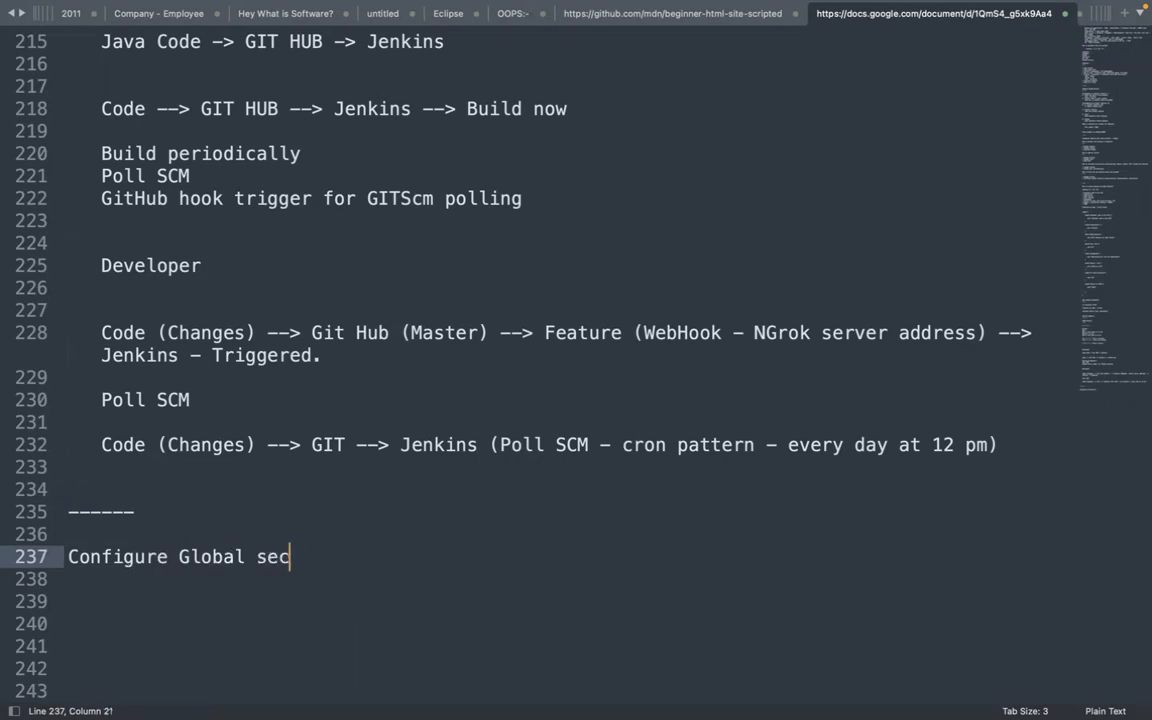
text(urity:-)
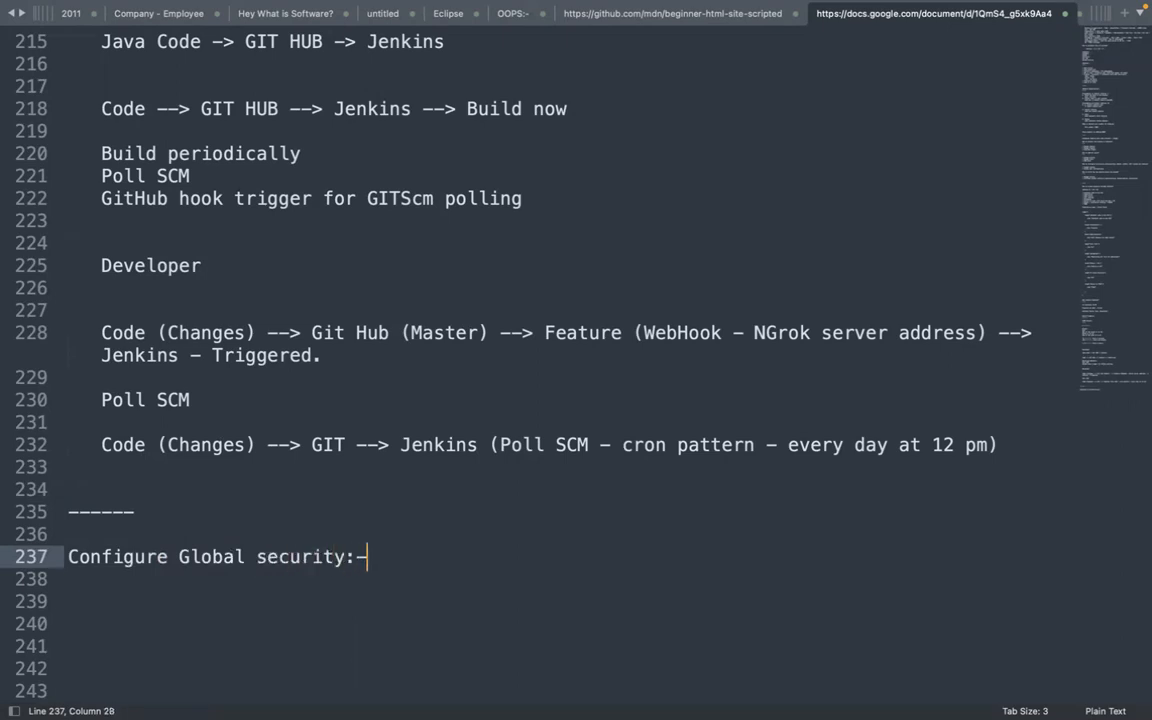
key(Return)
text(--------)
key(Return)
key(Return)
key(Return)
key(Return)
key(Return)
key(Return)
key(Return)
key(Return)
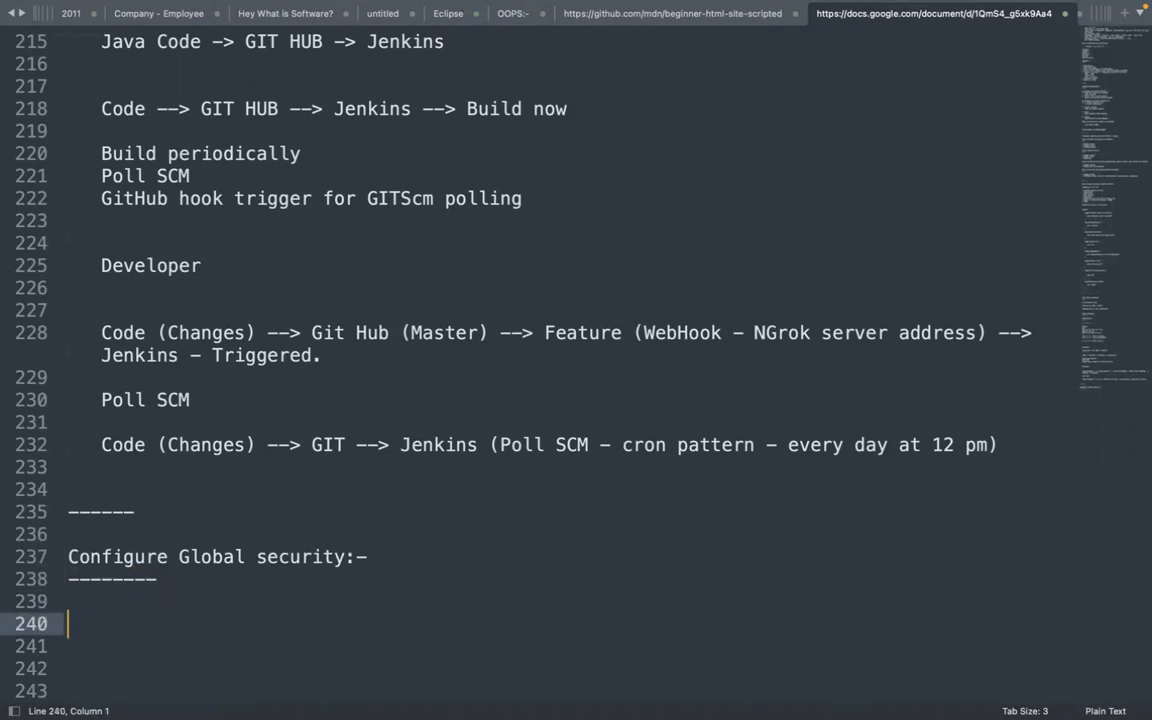
key(Return)
key(Return)
key(Return)
key(Return)
key(Return)
key(Return)
key(Return)
key(Return)
key(Return)
key(Return)
key(Return)
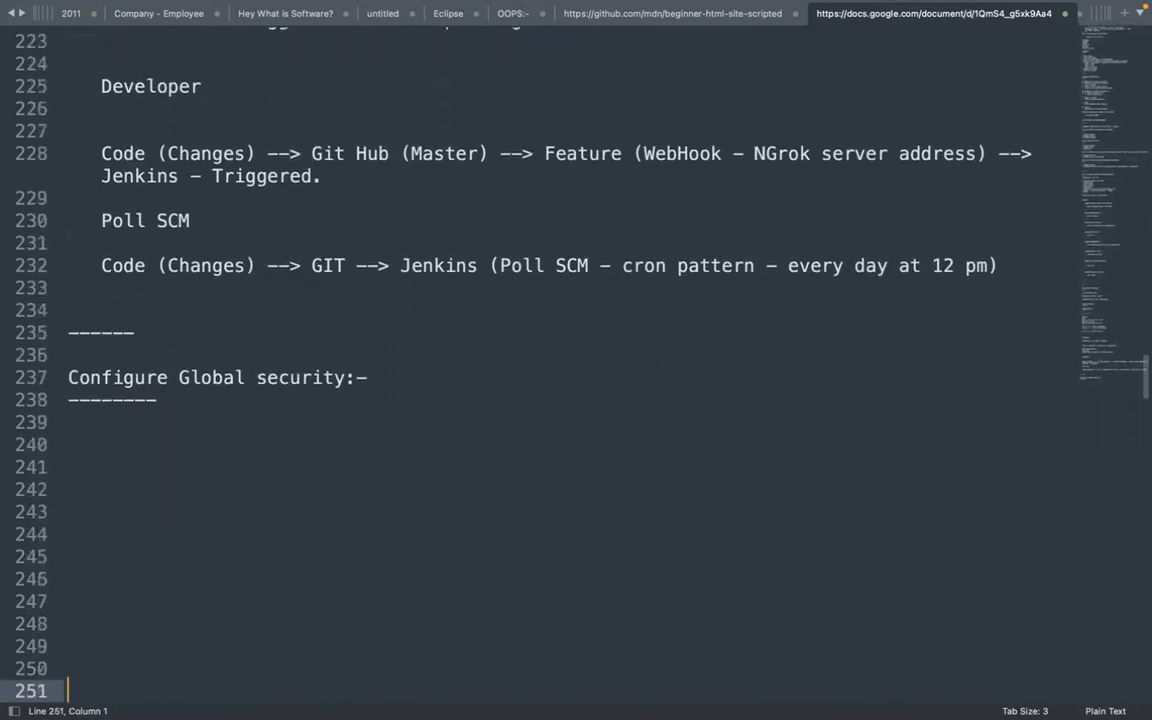
key(Return)
key(Return)
key(Return)
key(Return)
key(Return)
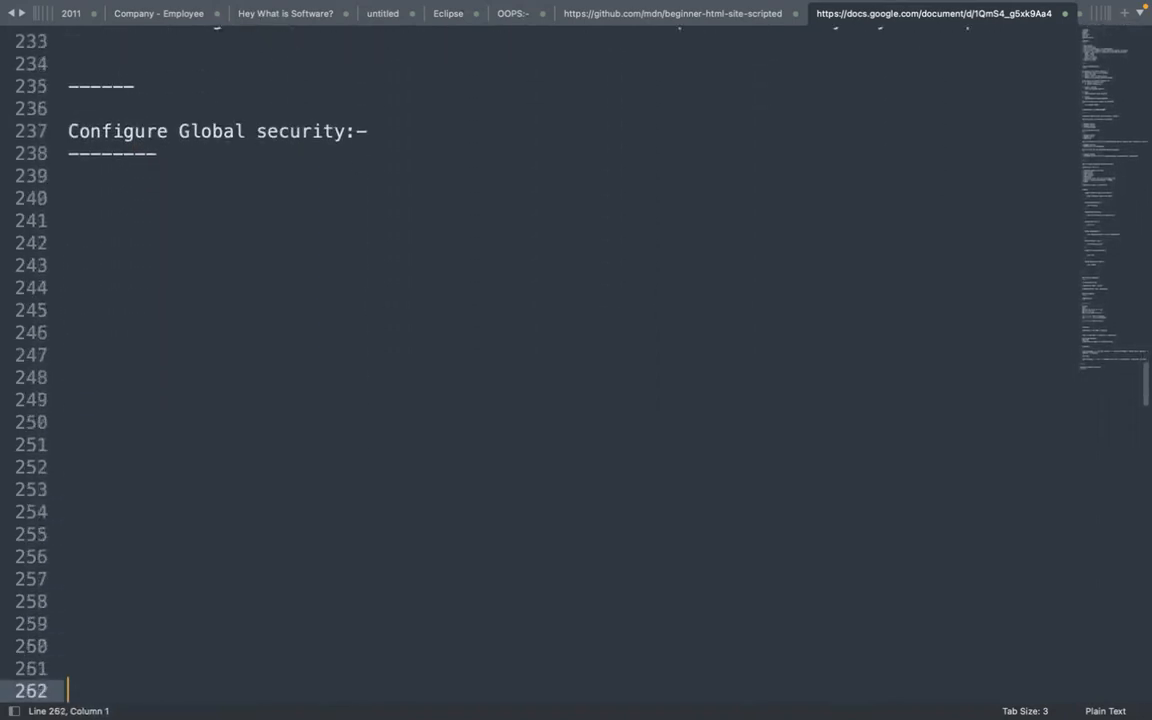
click(104, 190)
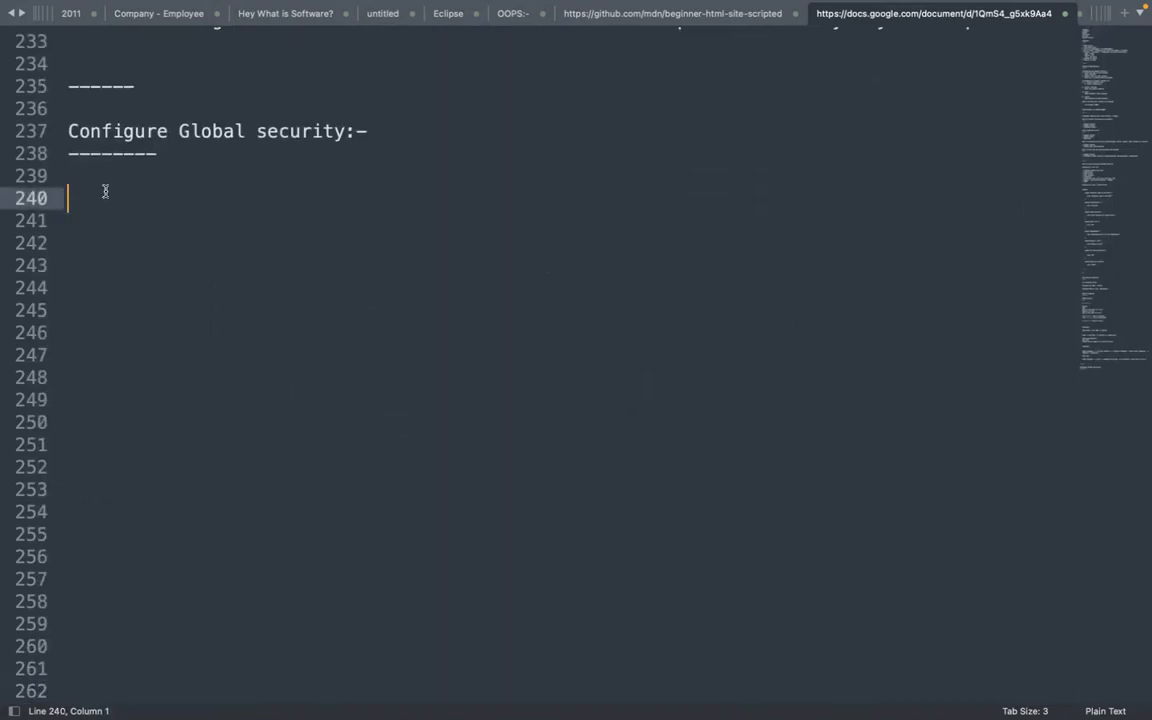
Add 'Authetication , Authorization' under the heading and return to the Jenkins dashboard
key(super+Tab)
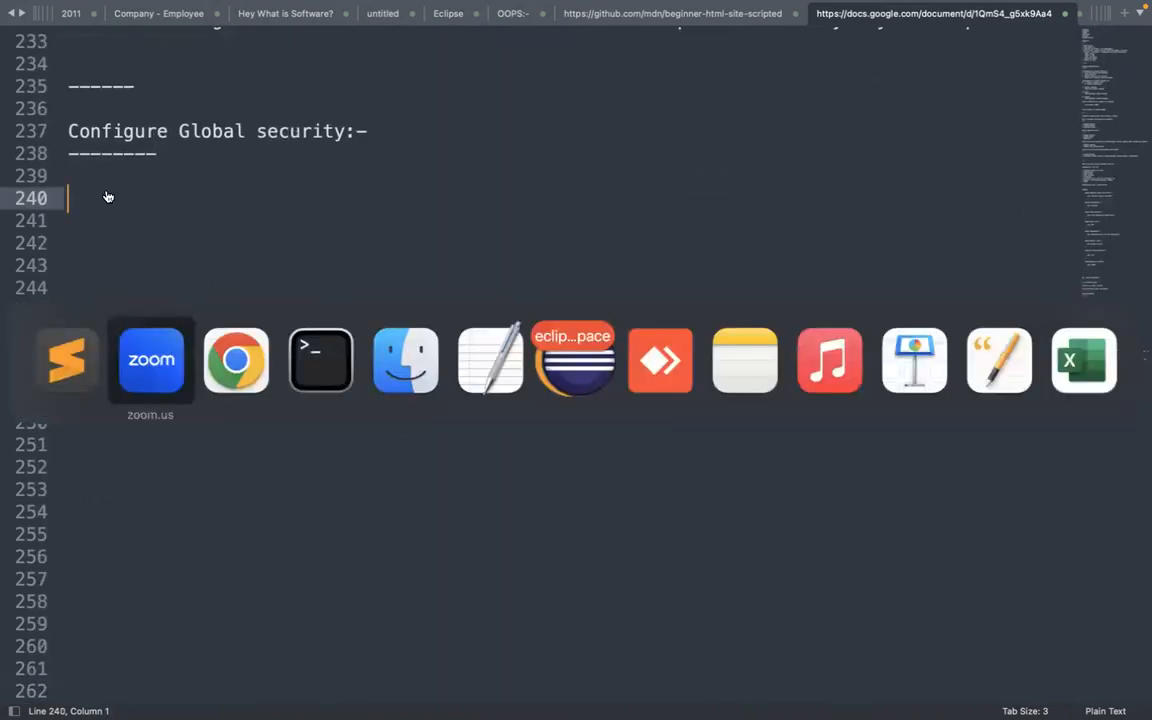
text(Authetication , Authorization)
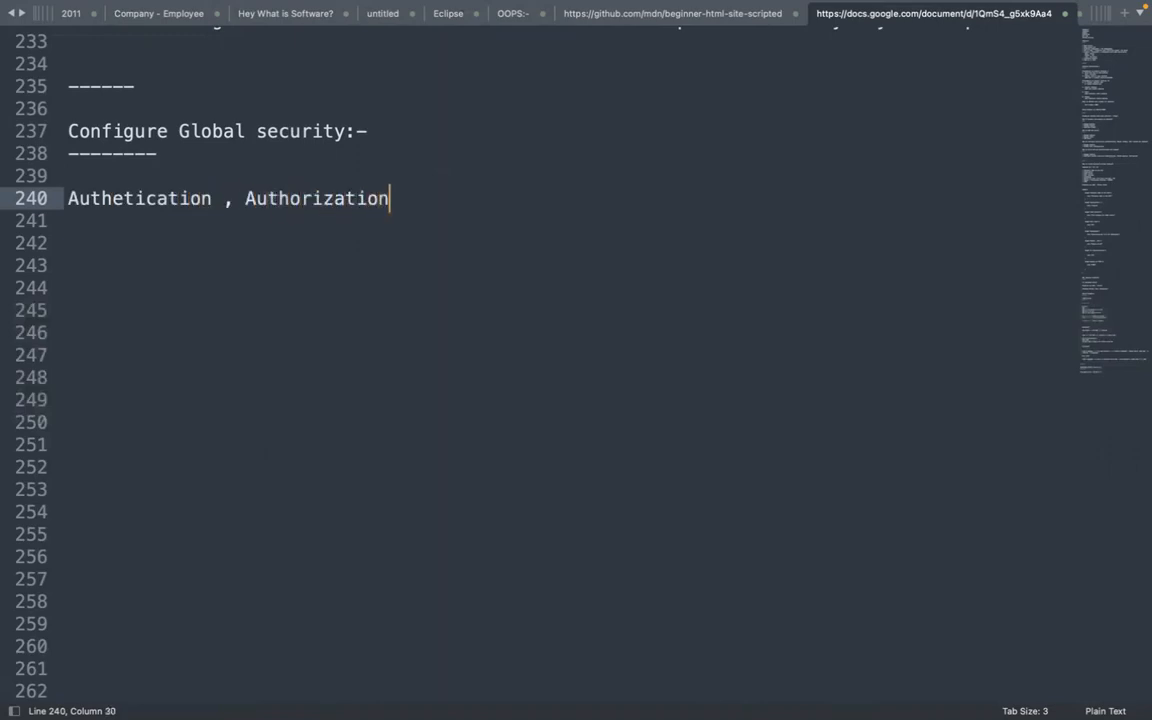
key(super+Tab)
key(super+Tab)
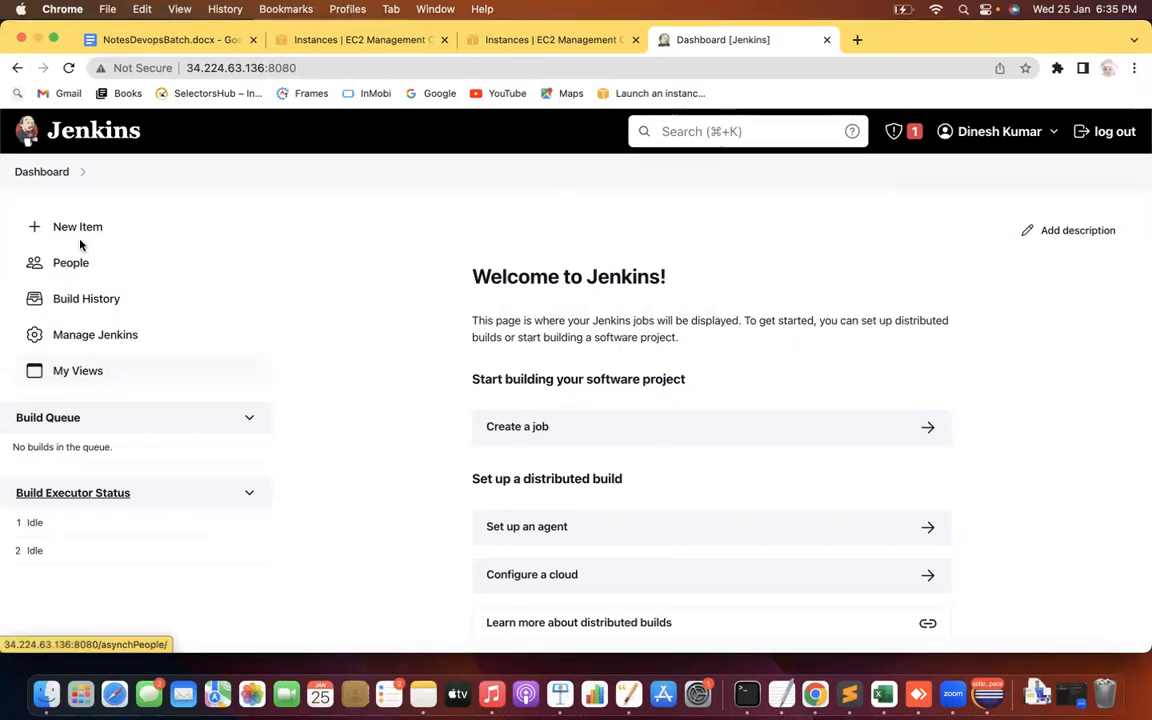
Go to Manage Jenkins and open Configure Global Security from the Security section
click(97, 334)
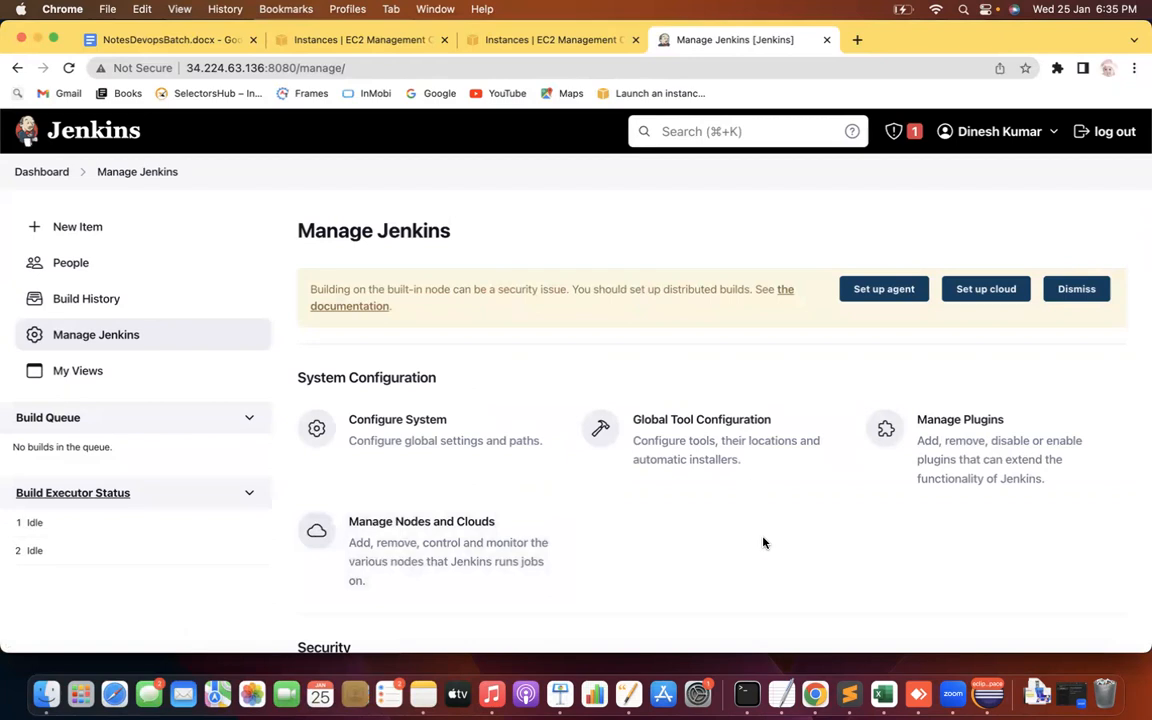
scroll(763, 543, down, 5)
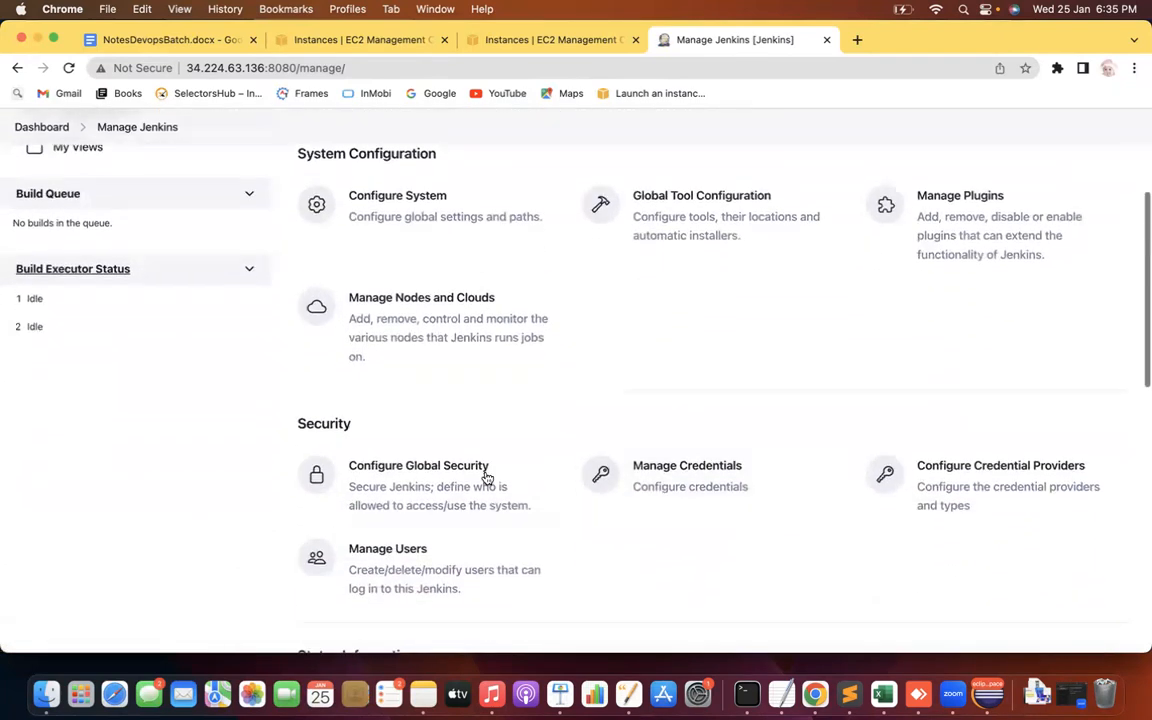
click(407, 485)
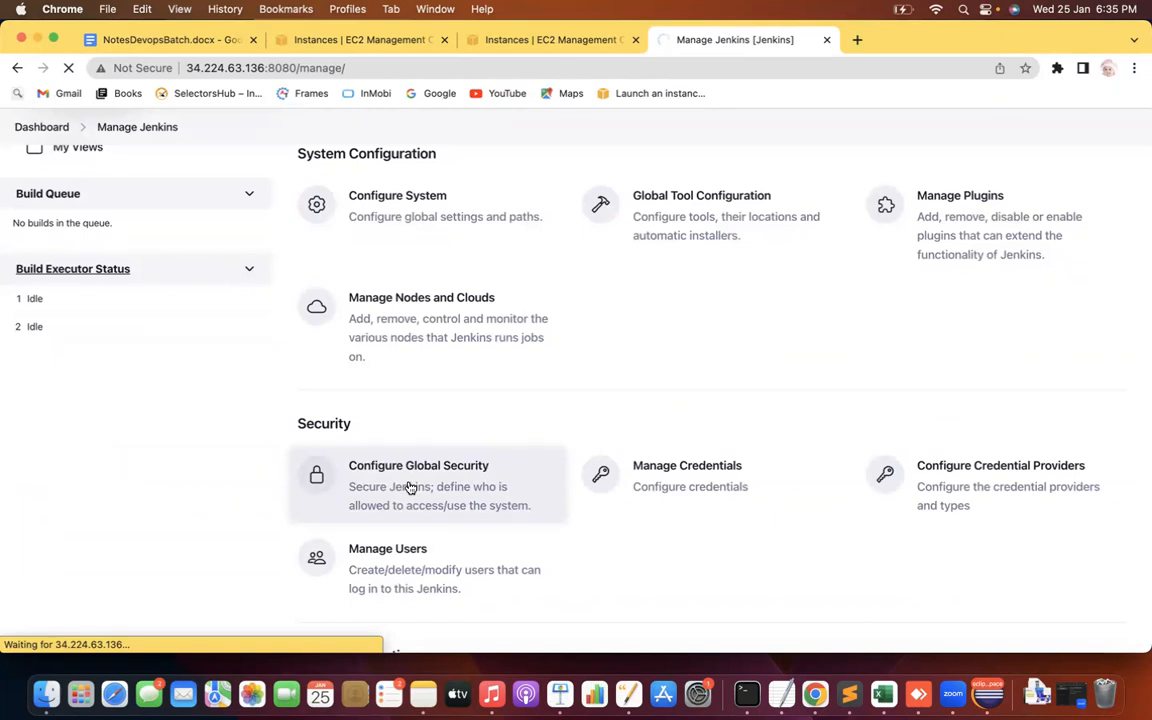
Go back to the Manage Jenkins page
click(17, 67)
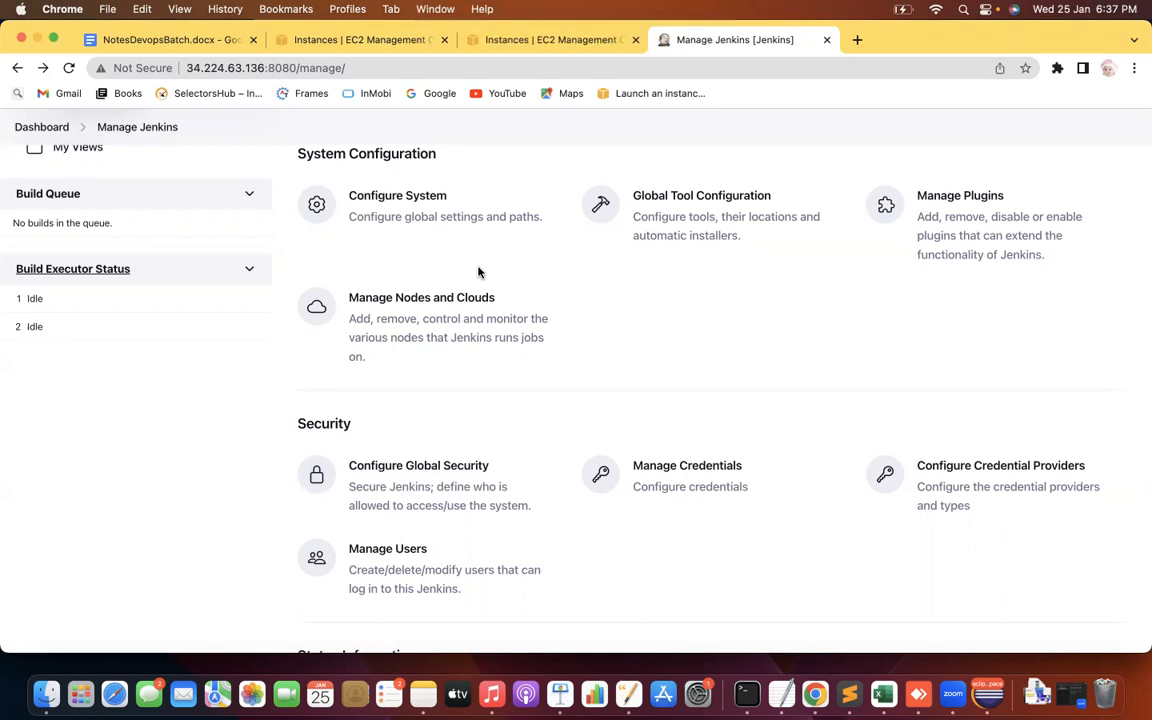
Reopen Configure Global Security, review its Authentication and Authorization settings, then return to the notes
click(423, 476)
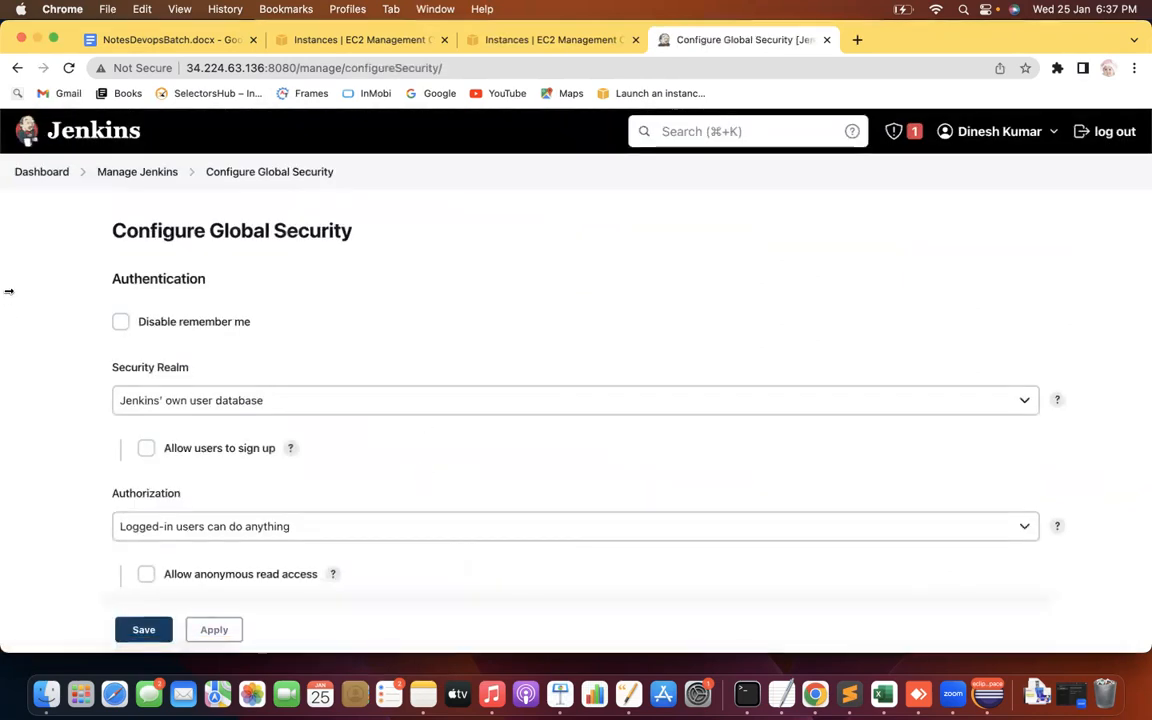
scroll(8, 291, down, 1)
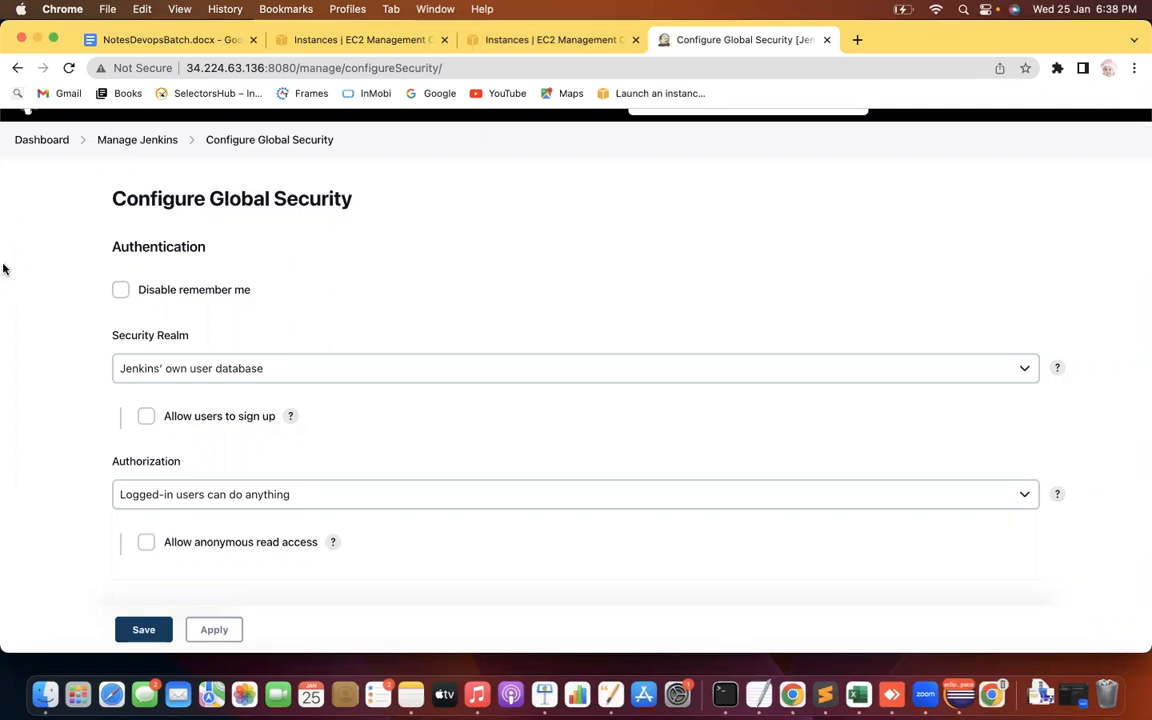
scroll(3, 268, down, 3)
scroll(3, 268, up, 2)
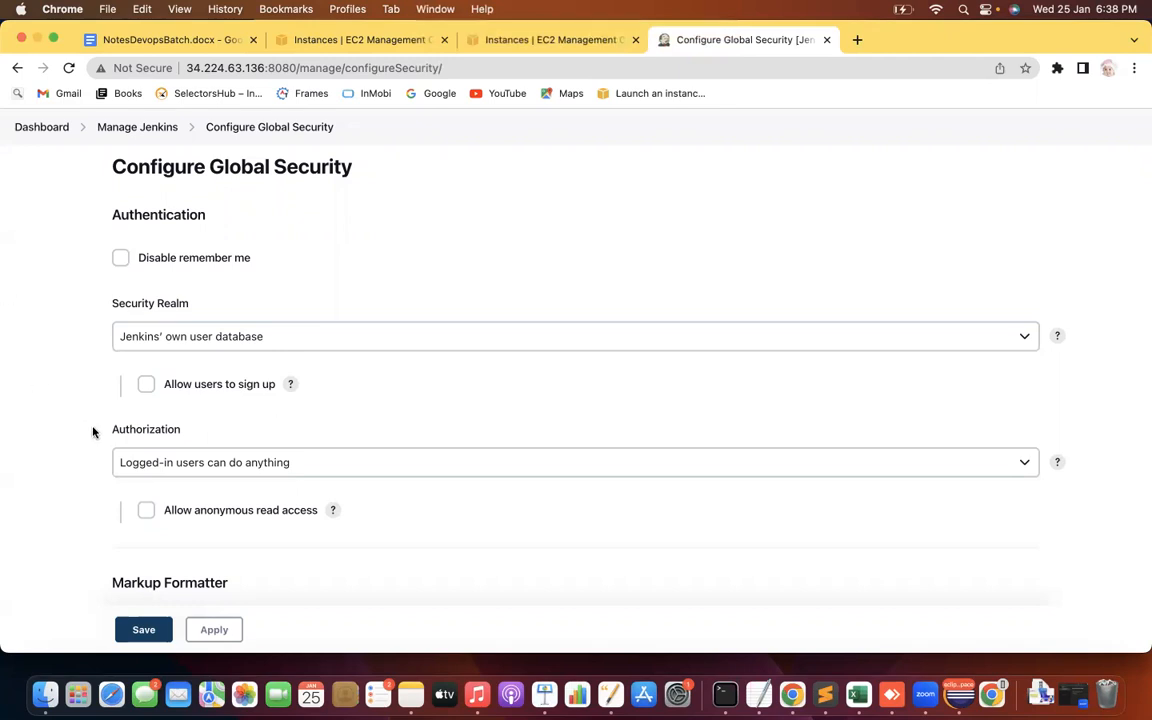
click(822, 694)
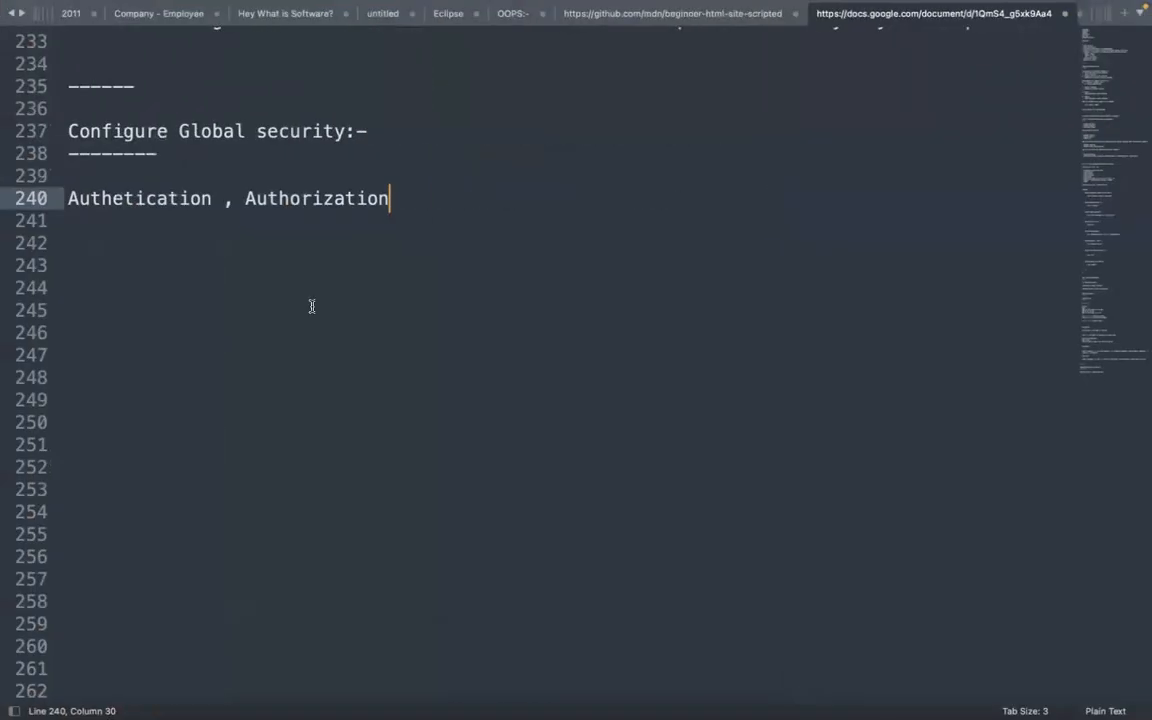
Change the heading to 'Authetication versus Authorization' and underline it with dashes
click(236, 198)
key(BackSpace)
text(versus)
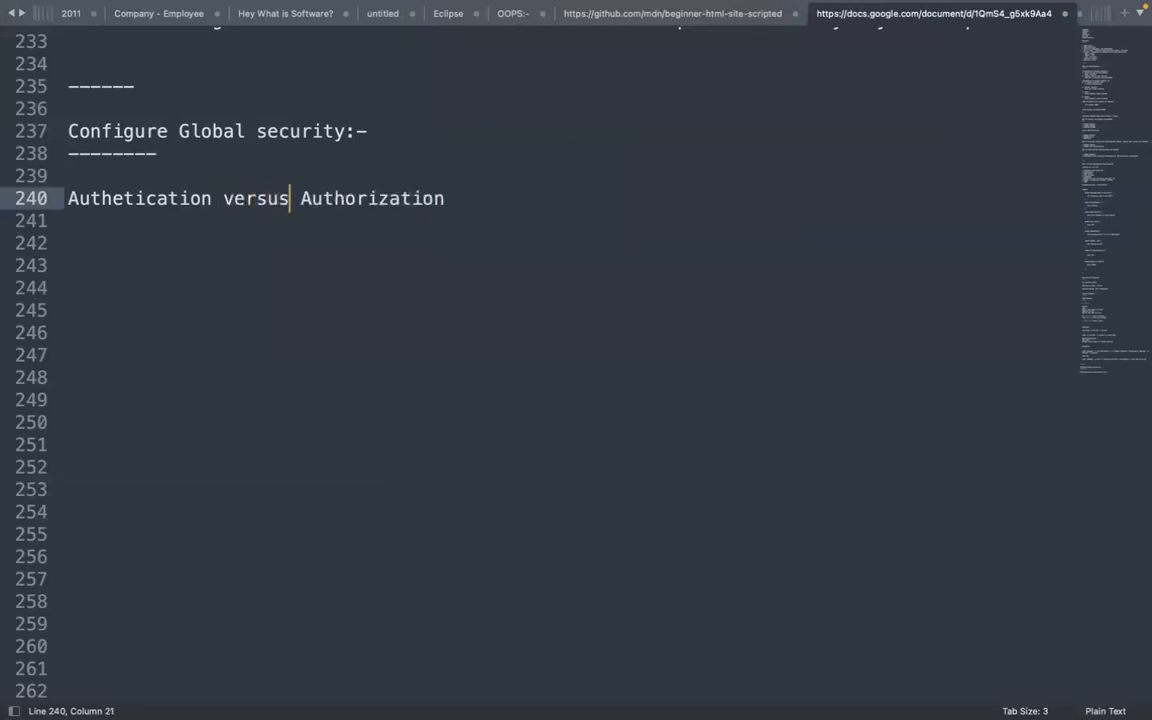
click(488, 195)
key(Return)
text(-----)
key(Return)
key(Return)
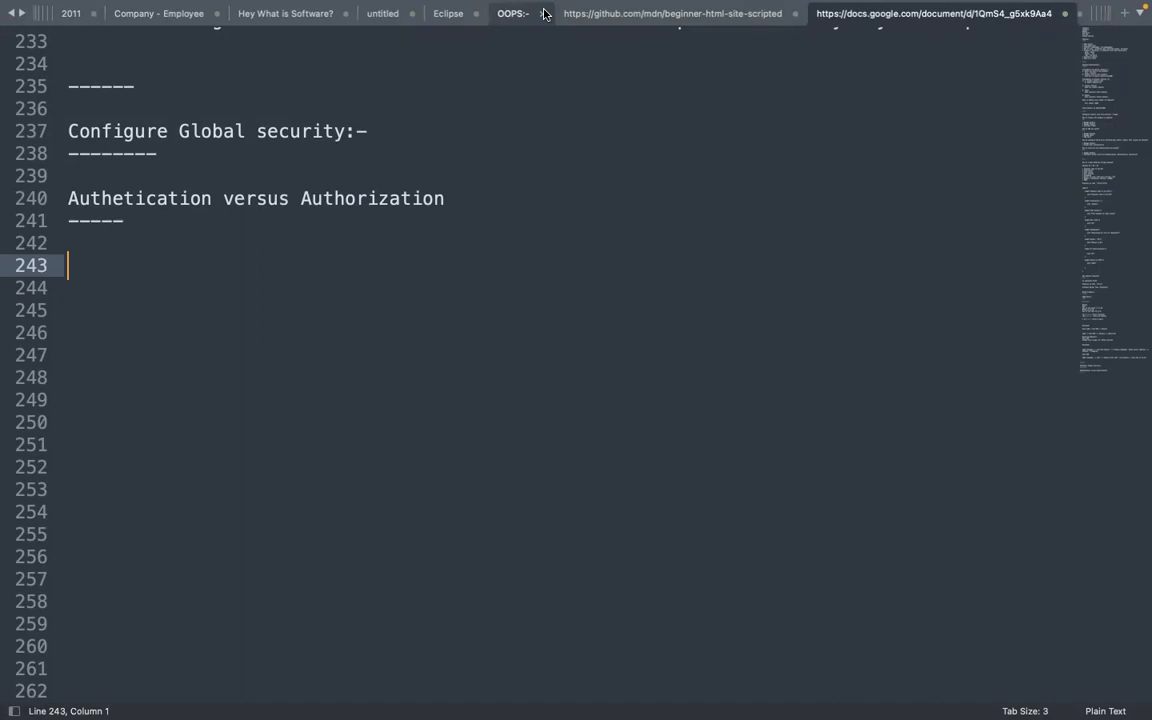
Type the definition 'Process of verifying a users' identity' below the heading
text(Process of verifiyi)
key(BackSpace)
key(BackSpace)
key(BackSpace)
text(yi)
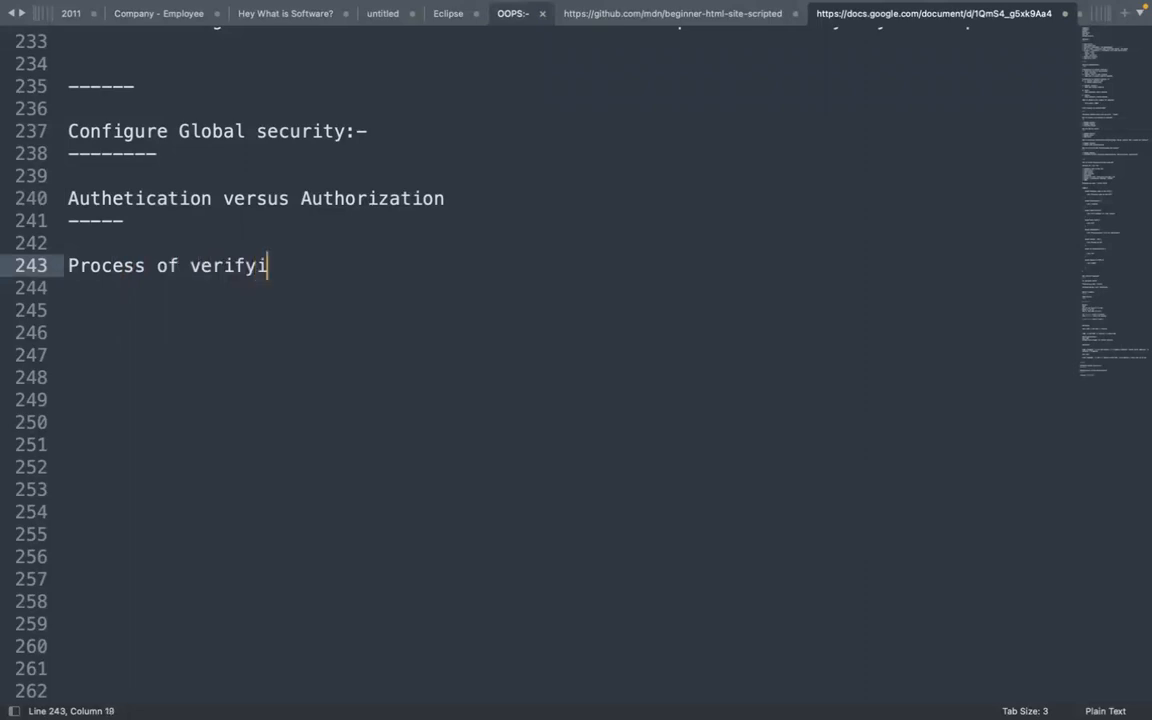
text(ng the )
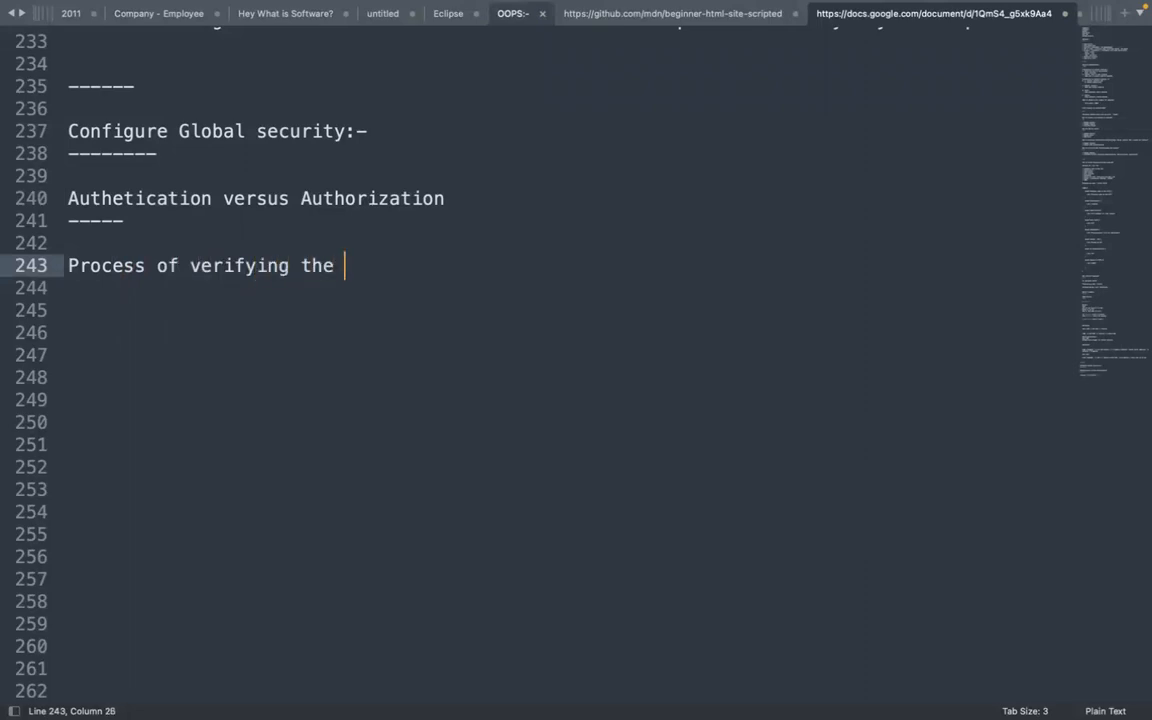
text(=)
key(BackSpace)
key(BackSpace)
key(BackSpace)
key(BackSpace)
key(BackSpace)
text(a user)
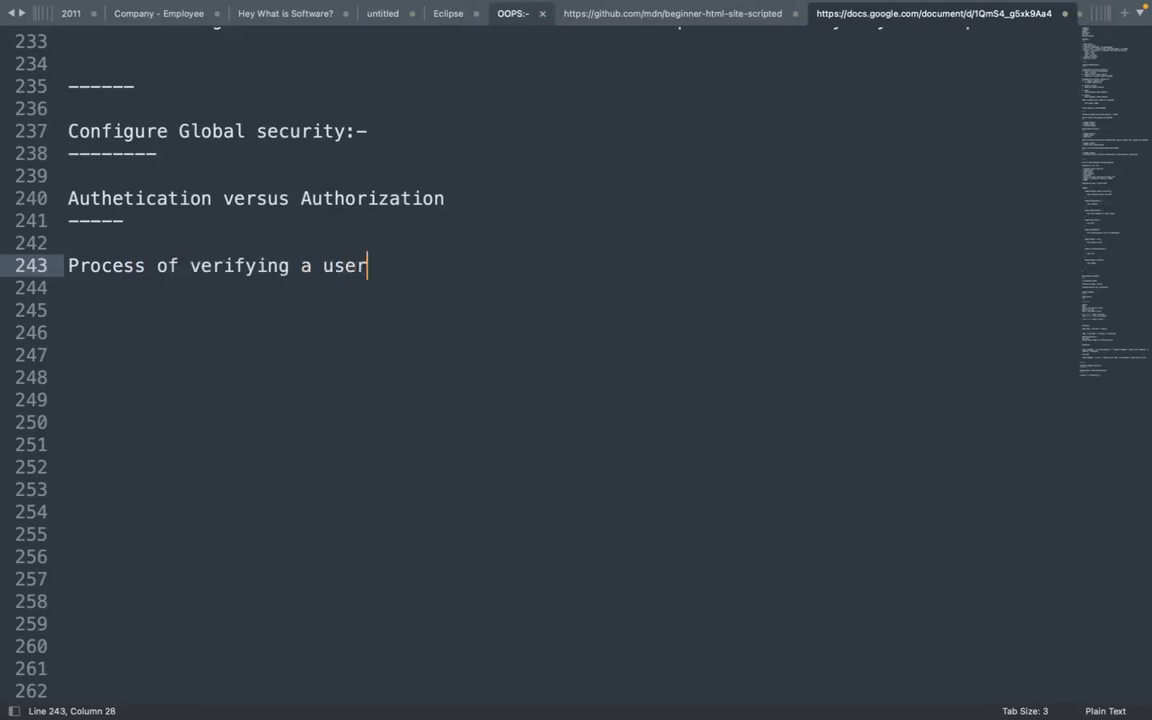
text(s' iden)
key(BackSpace)
key(BackSpace)
key(BackSpace)
key(BackSpace)
key(BackSpace)
text(identity)
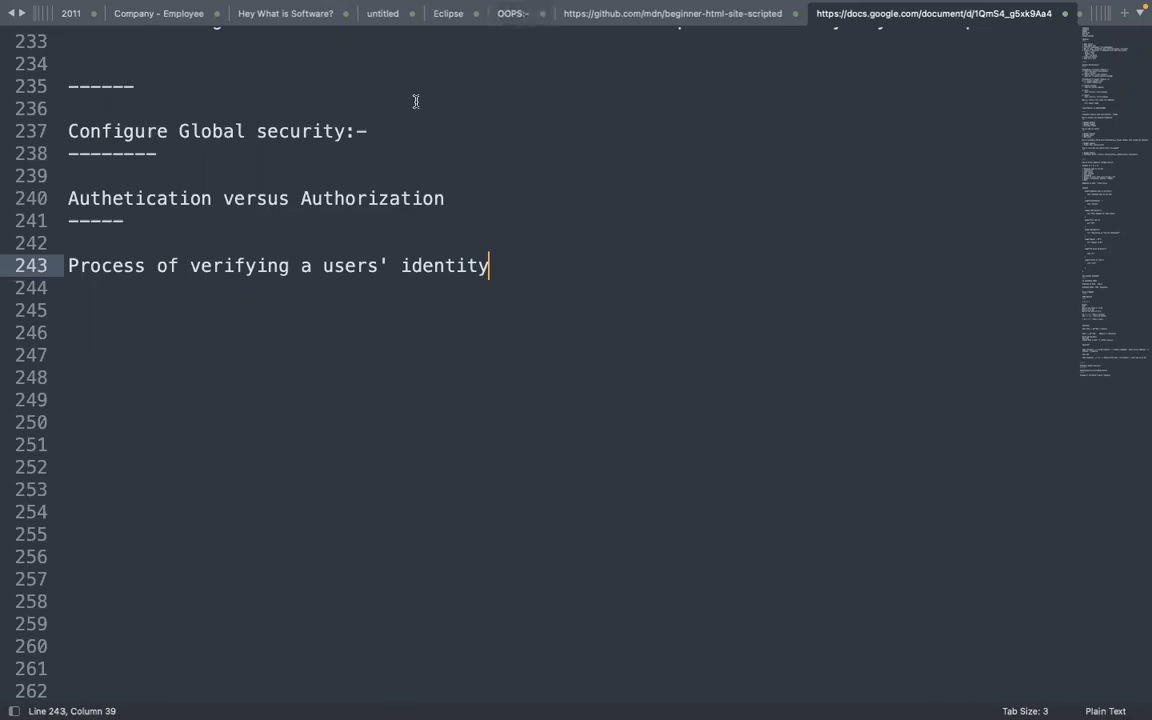
key(Return)
key(Return)
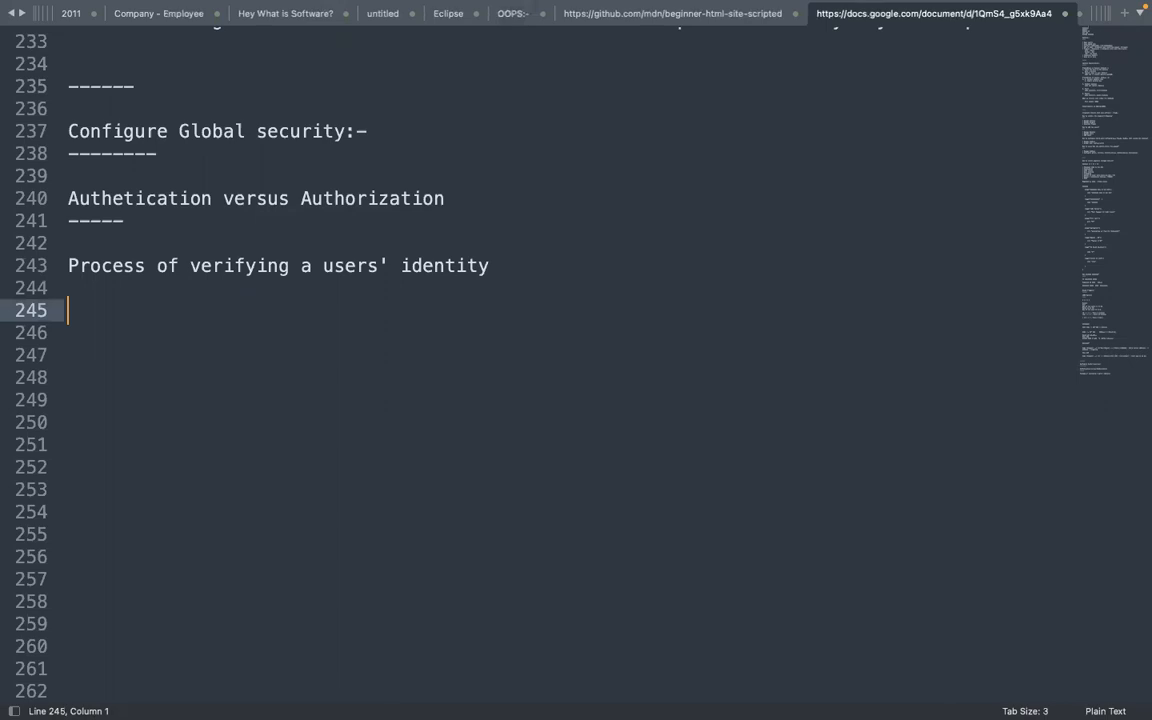
Add a 'Versus' line below the authentication definition
key(BackSpace)
text(Verus)
key(BackSpace)
key(BackSpace)
text(sus)
key(Return)
key(Return)
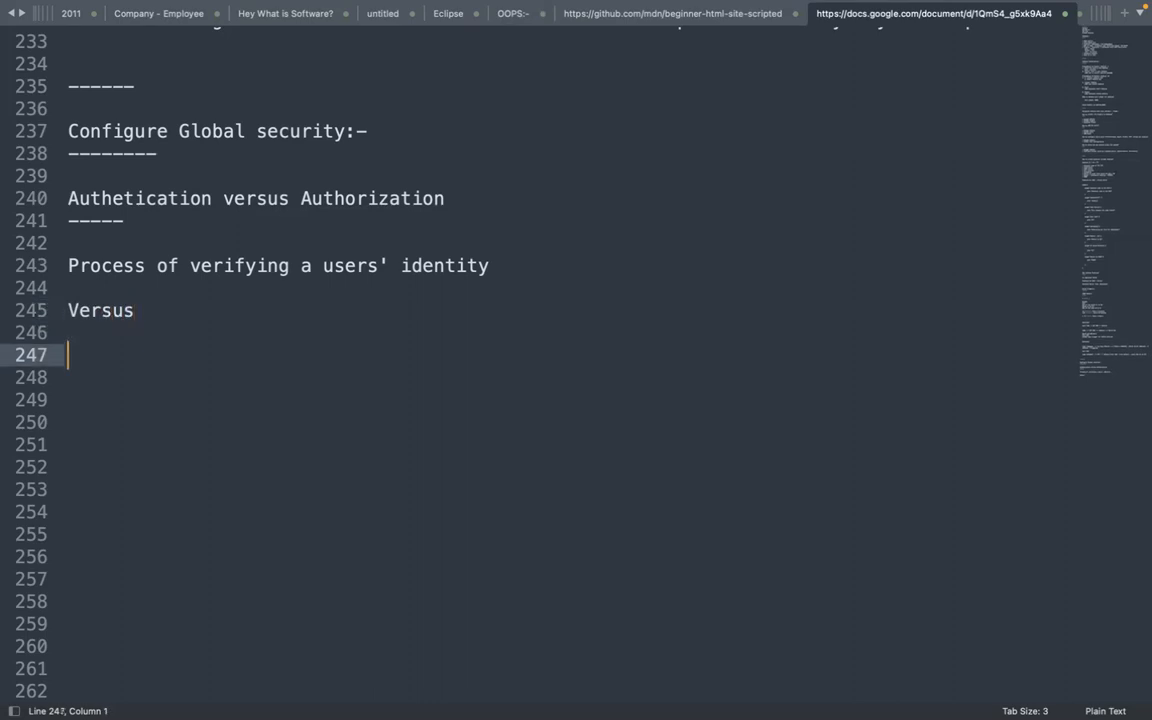
Type 'Process of determining what a user is allowed to do once they have been authenticated'
text(Process)
text(ofd)
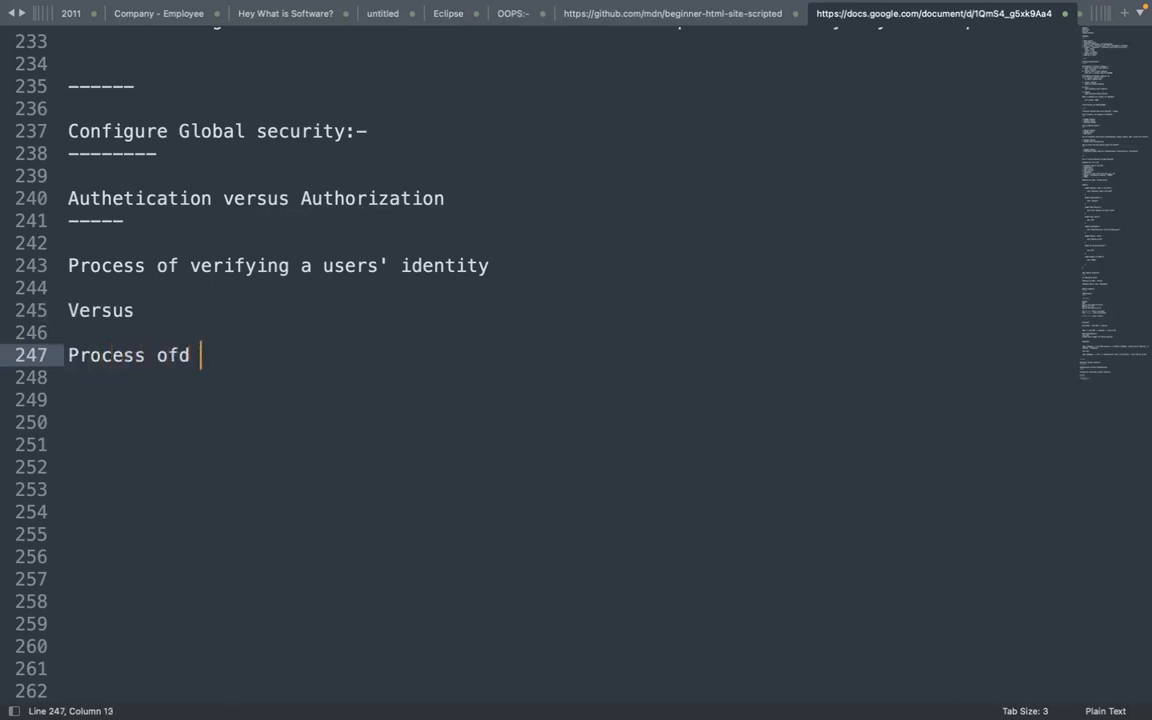
key(BackSpace)
text(deter)
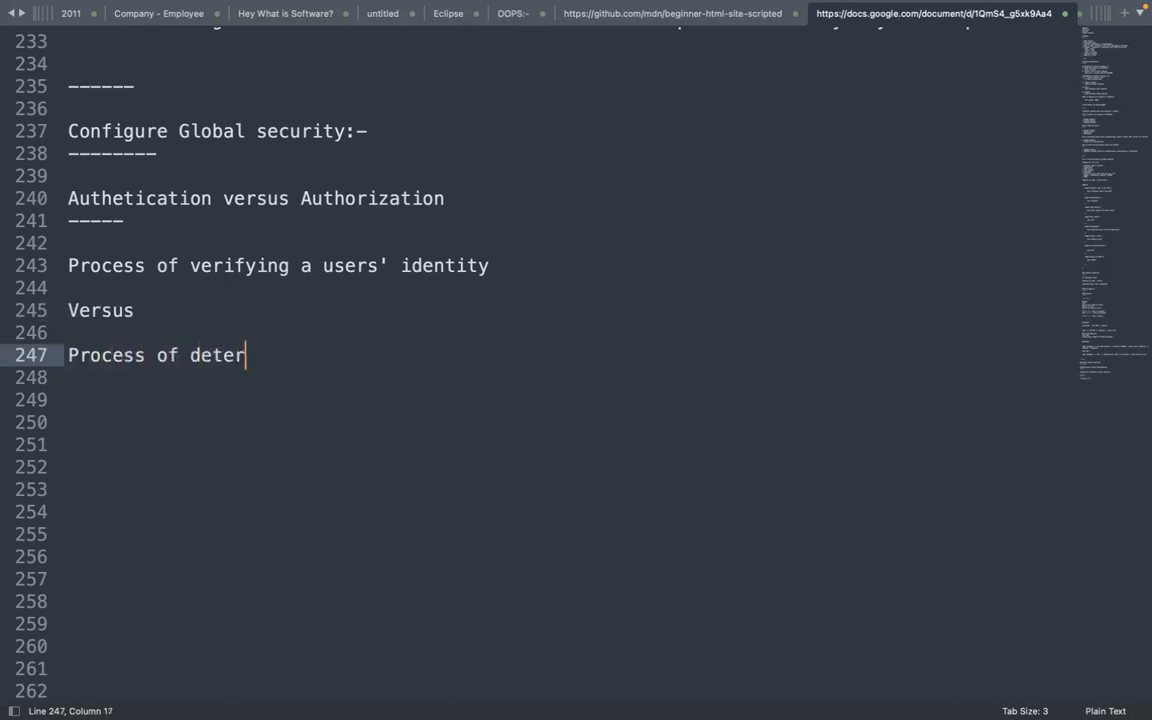
text(mining hwat)
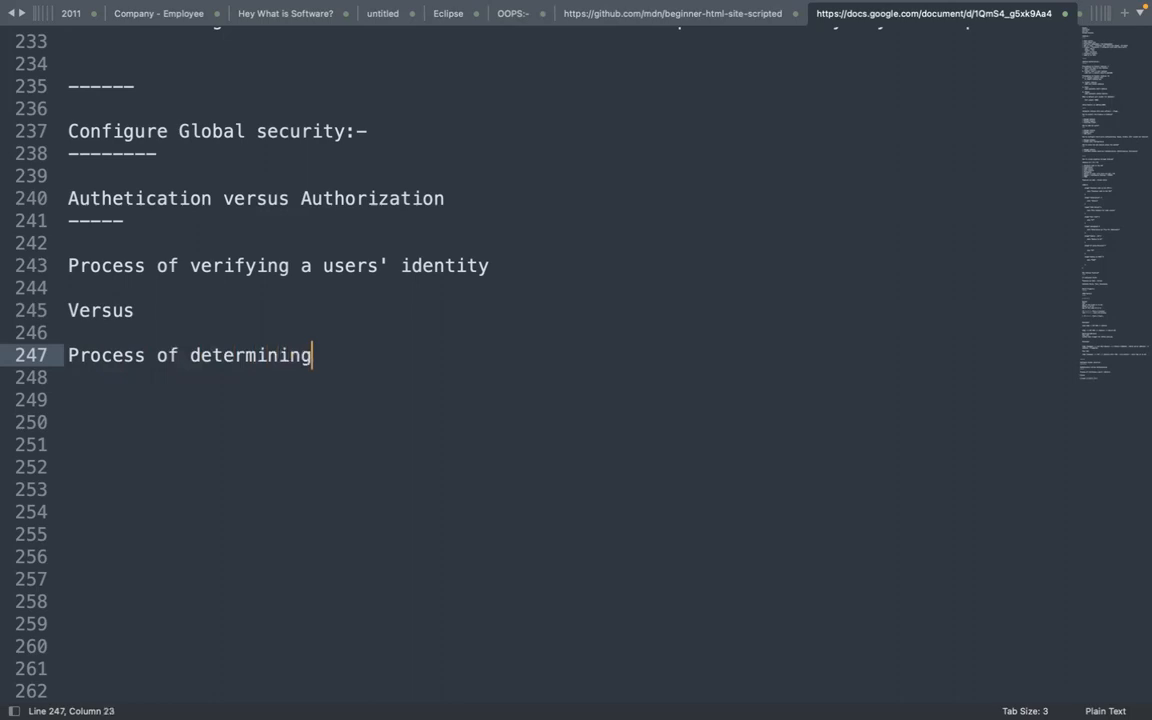
key(BackSpace)
key(BackSpace)
key(BackSpace)
key(BackSpace)
text(what is u)
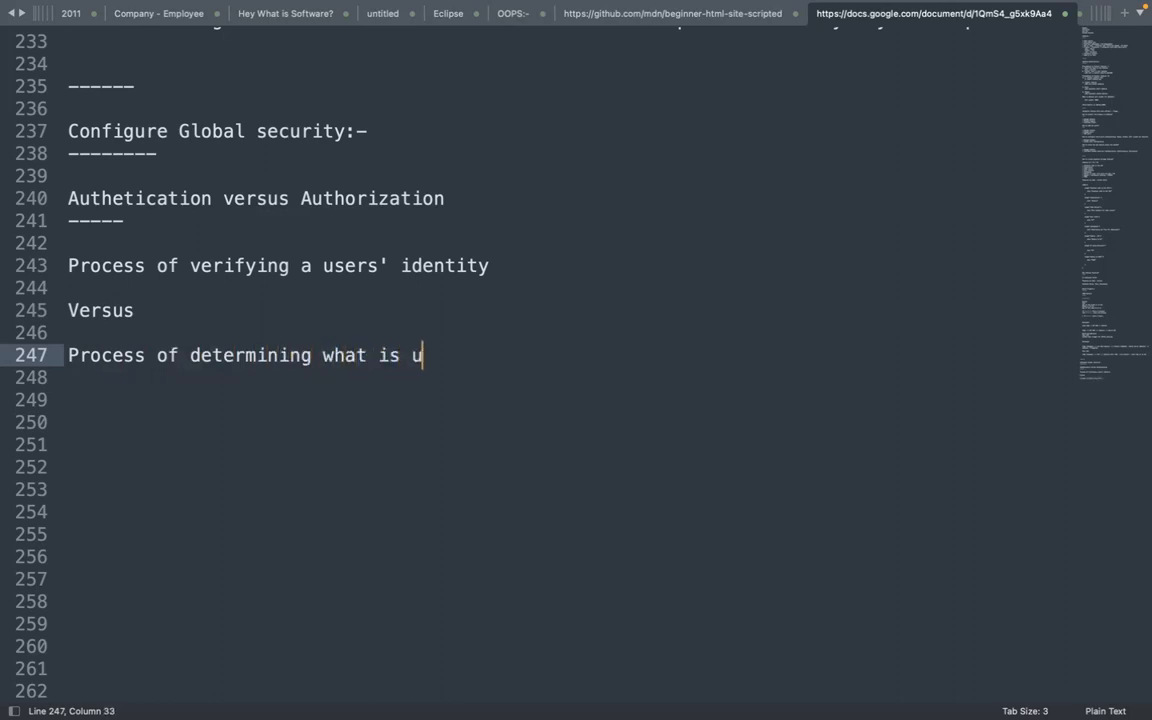
key(BackSpace)
key(BackSpace)
key(BackSpace)
key(BackSpace)
text(a user is all)
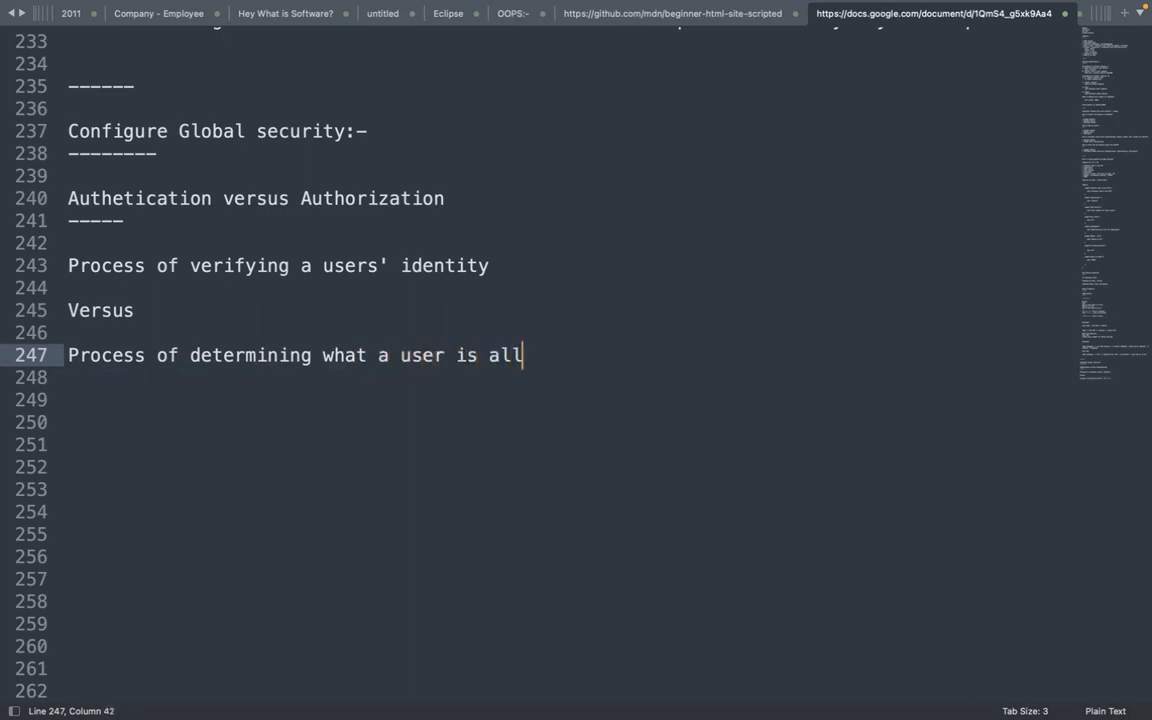
text(owed to do)
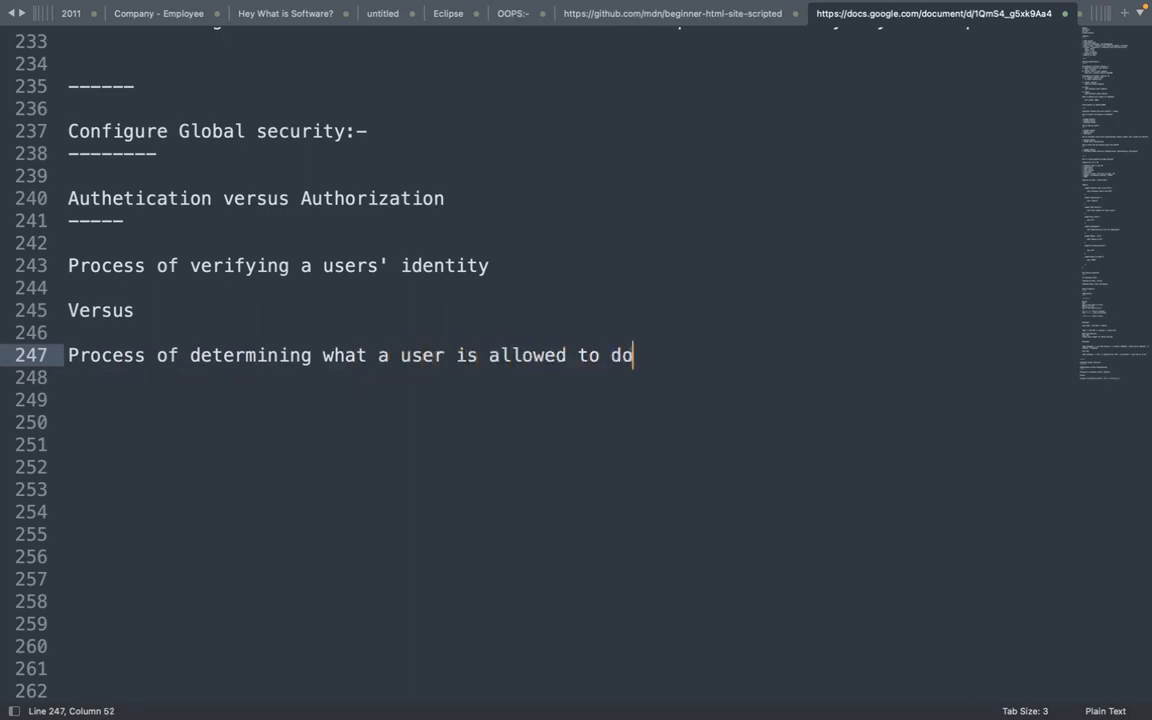
text( once tehyw)
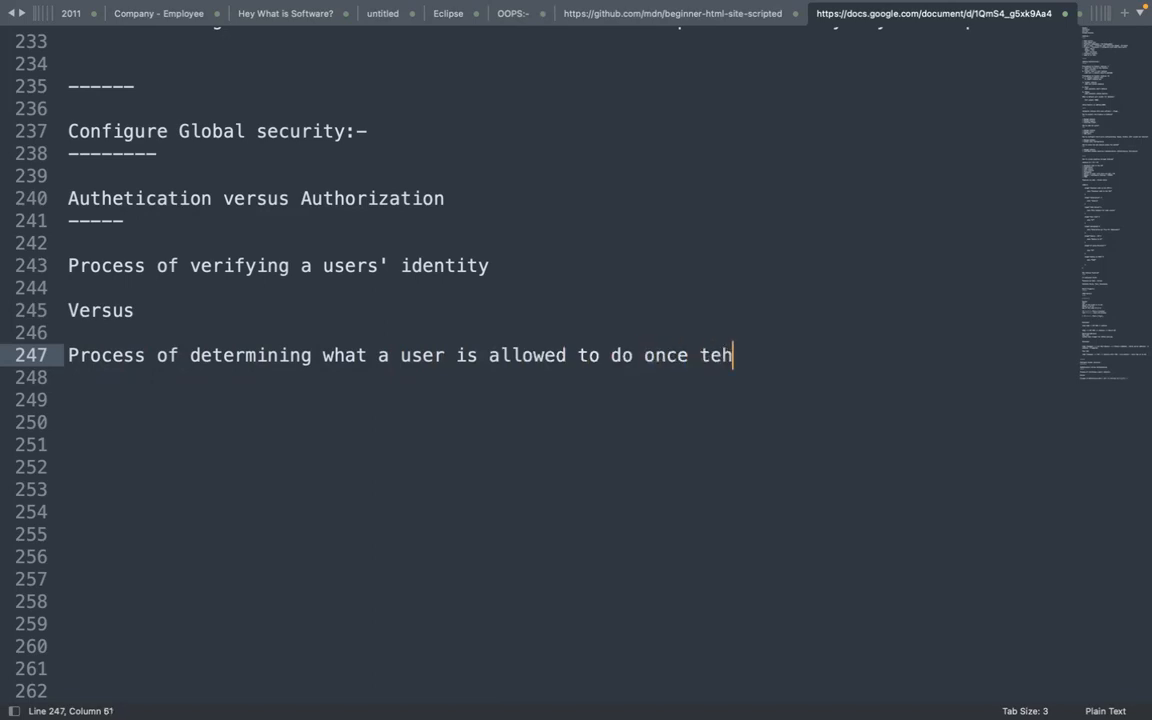
key(BackSpace)
key(BackSpace)
key(BackSpace)
key(BackSpace)
text(hey havbe)
key(BackSpace)
key(BackSpace)
key(BackSpace)
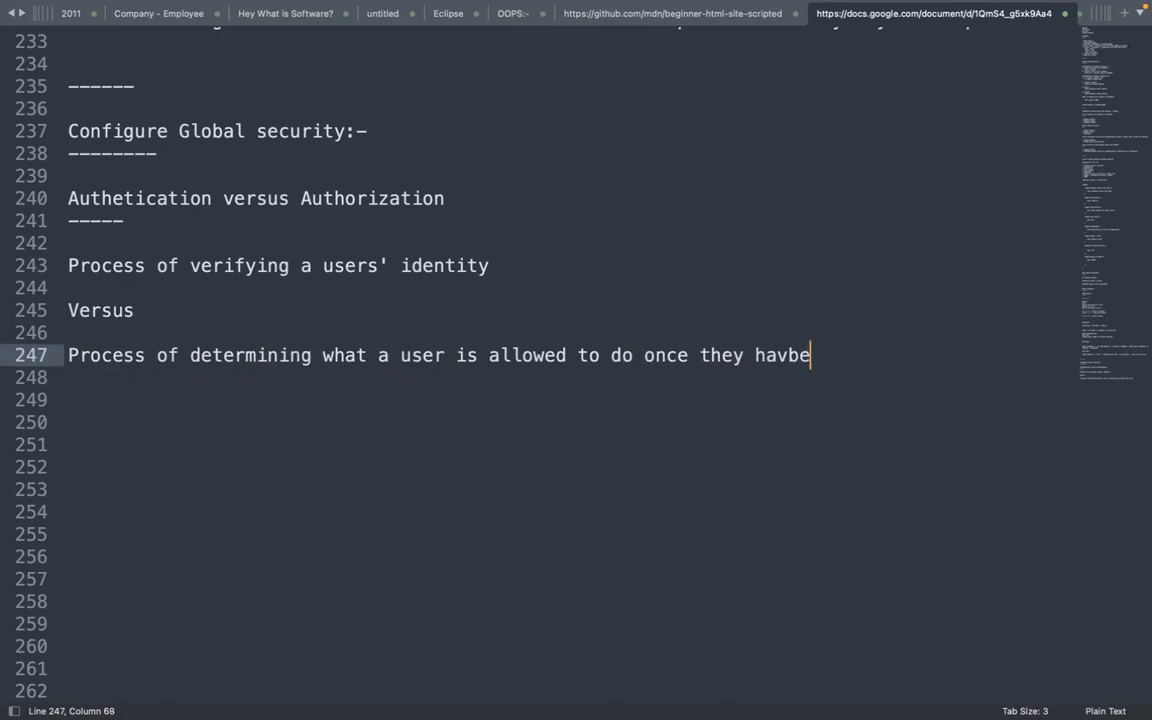
text(e bee)
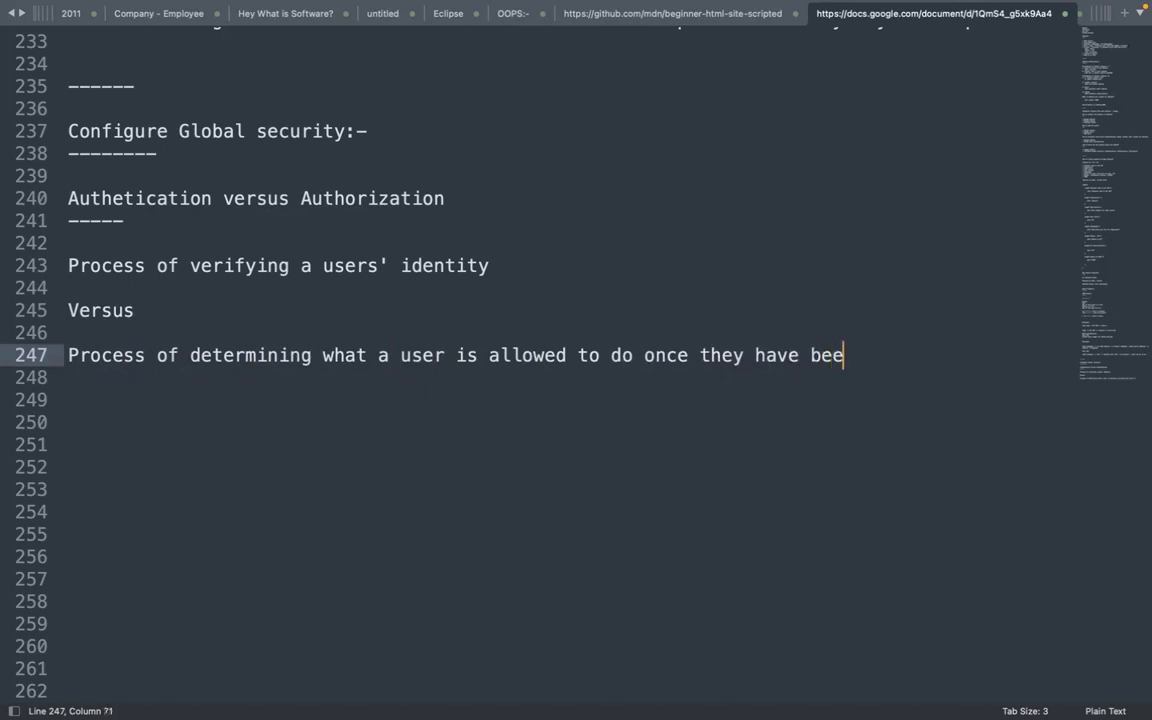
text(n authenticated)
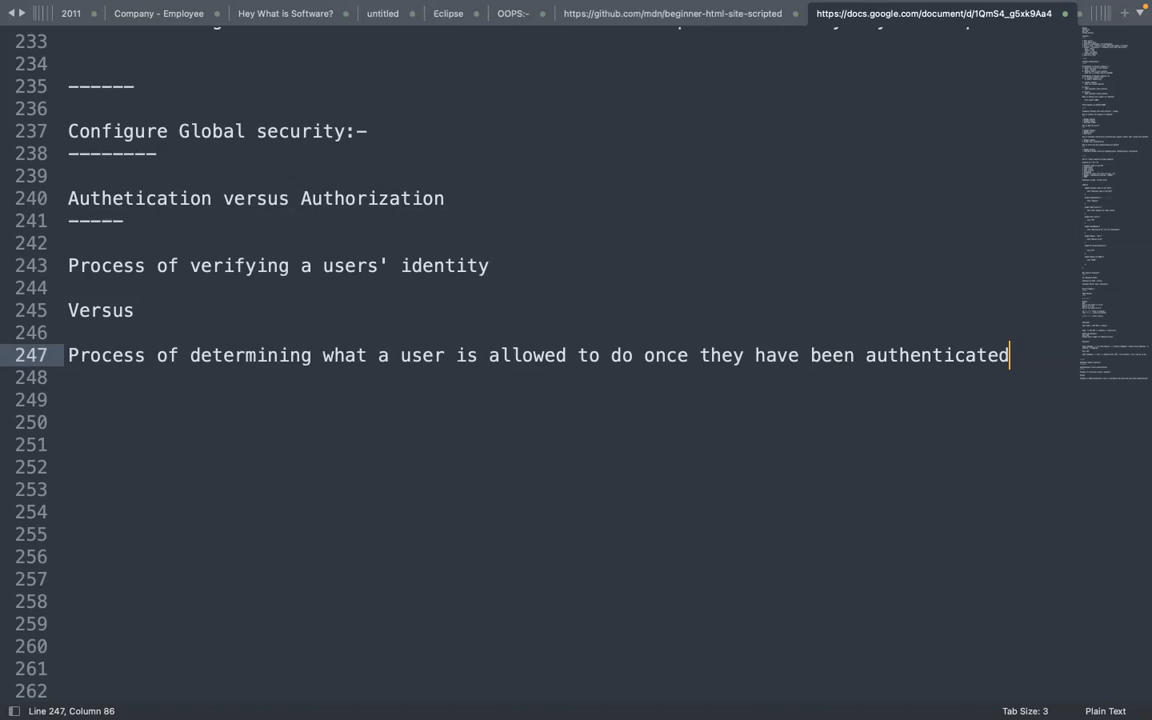
Add the line 'Customer, Order, Product & Cart information - Junior dev'
key(Return)
key(Return)
text(Cus)
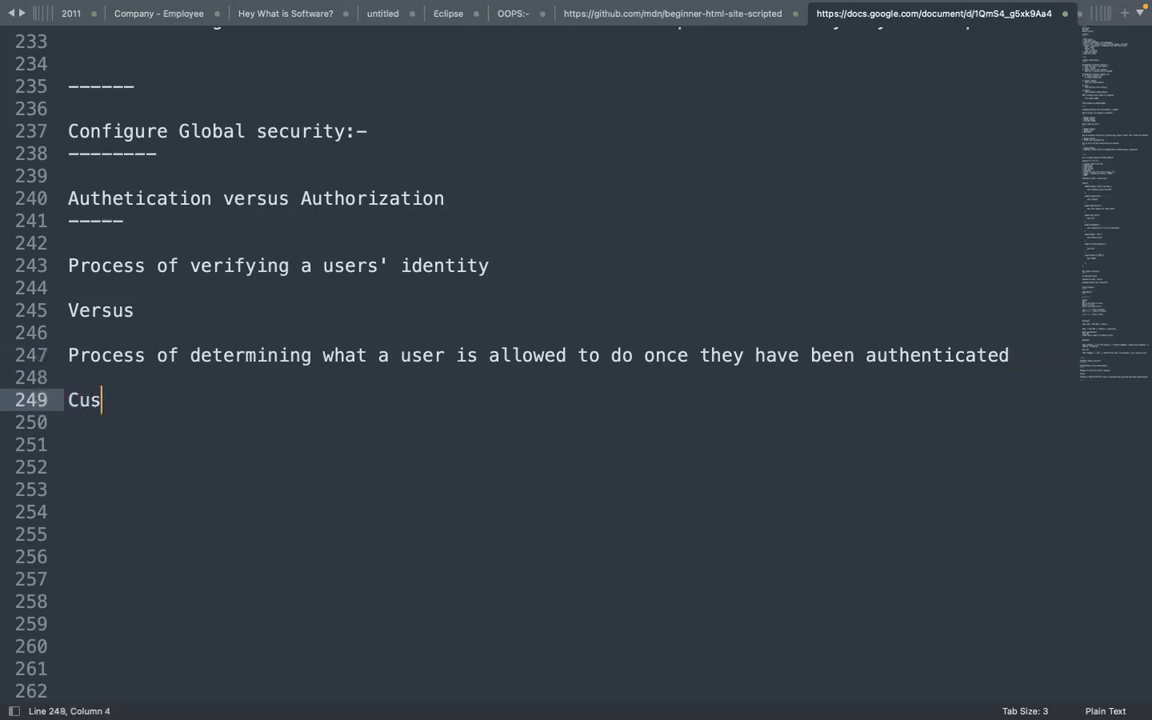
text(tomer, Order)
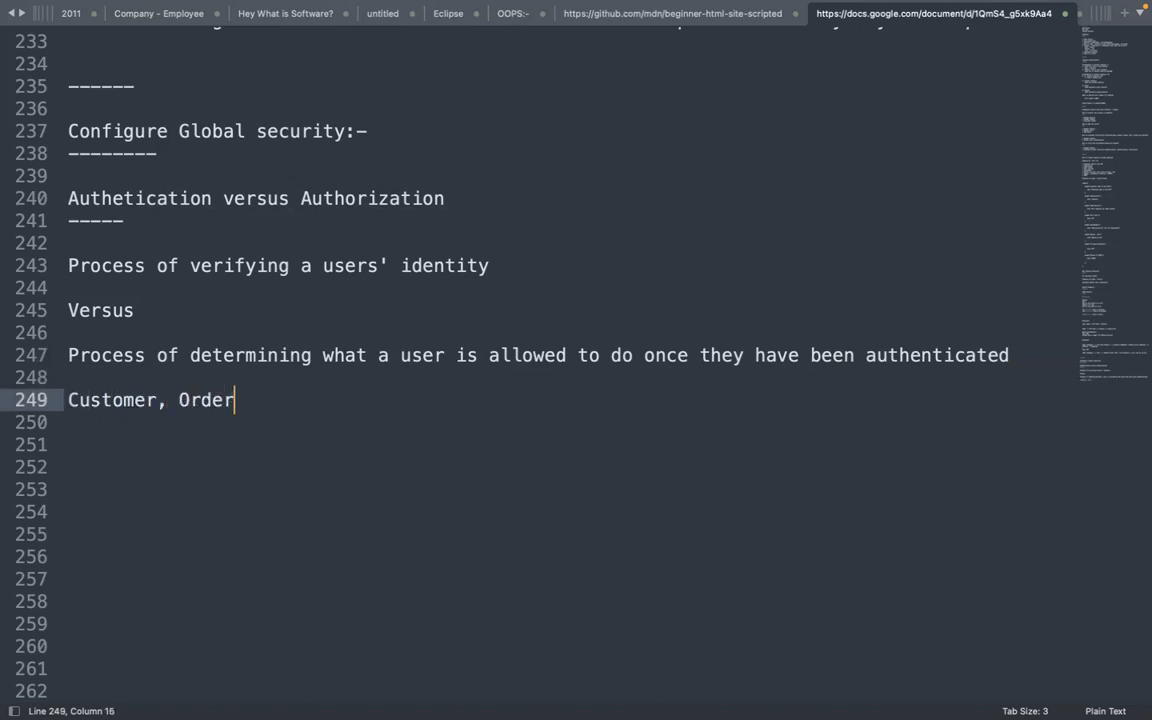
text(, Product & )
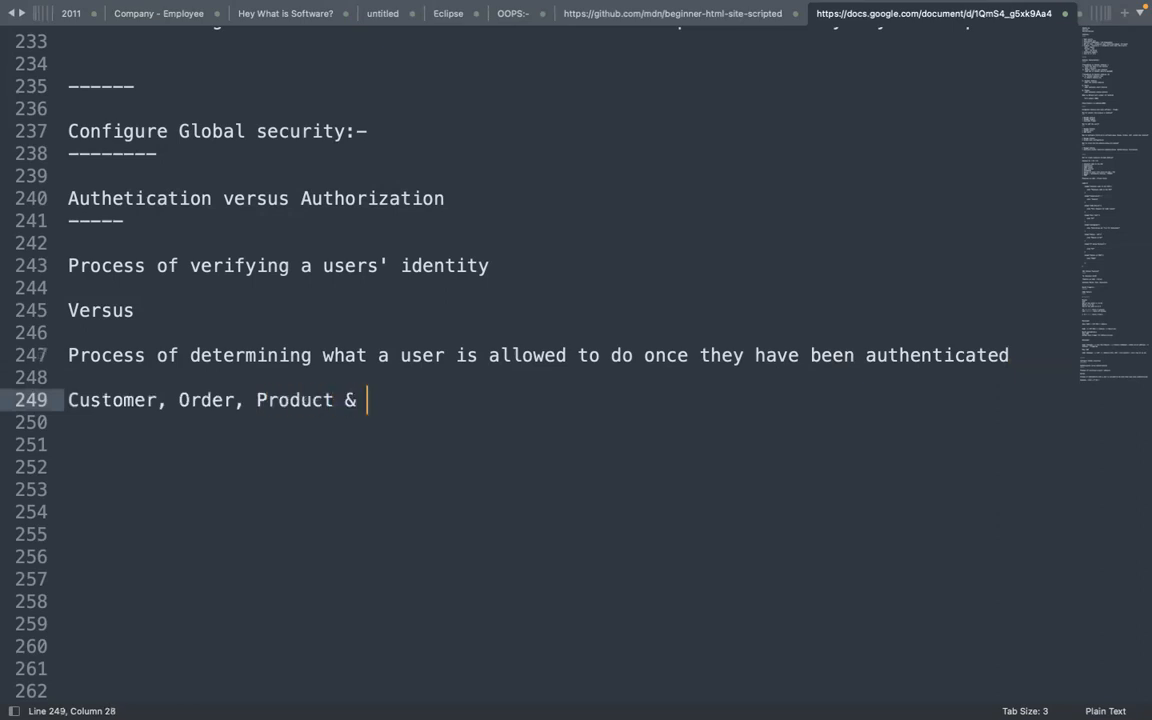
text(Cart infrormna)
key(BackSpace)
key(BackSpace)
key(BackSpace)
key(BackSpace)
key(BackSpace)
key(BackSpace)
text(ormation - )
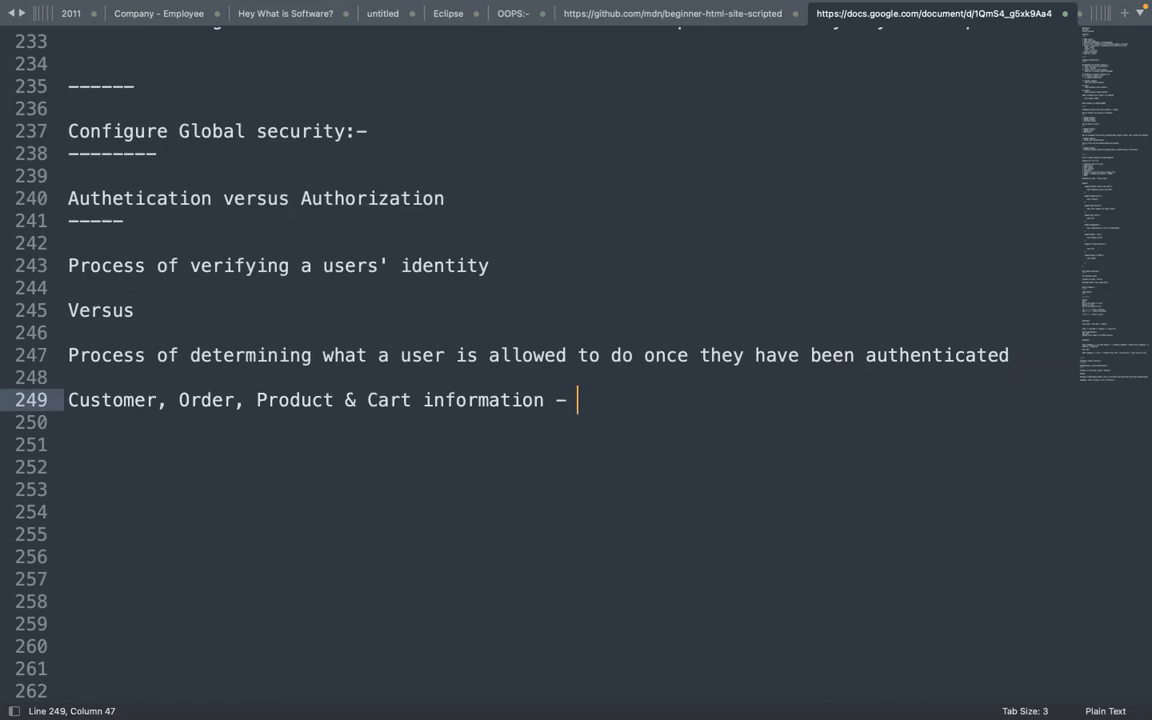
text(Junior dev)
Add an indented '- Senior dev' line below the Junior dev entry
key(Return)
key(Tab)
key(Tab)
key(Tab)
key(Tab)
key(Tab)
key(Tab)
key(Tab)
key(Tab)
key(Tab)
key(Tab)
key(Tab)
key(Tab)
key(Tab)
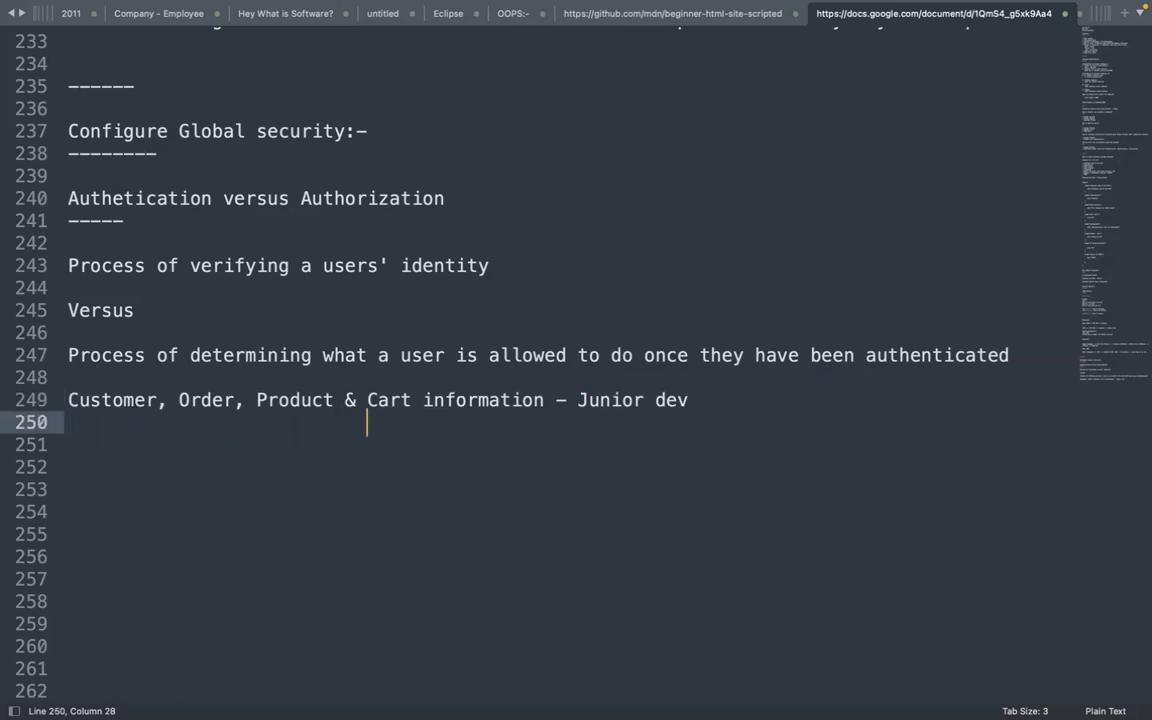
key(Tab)
key(Tab)
text(- Senior dev)
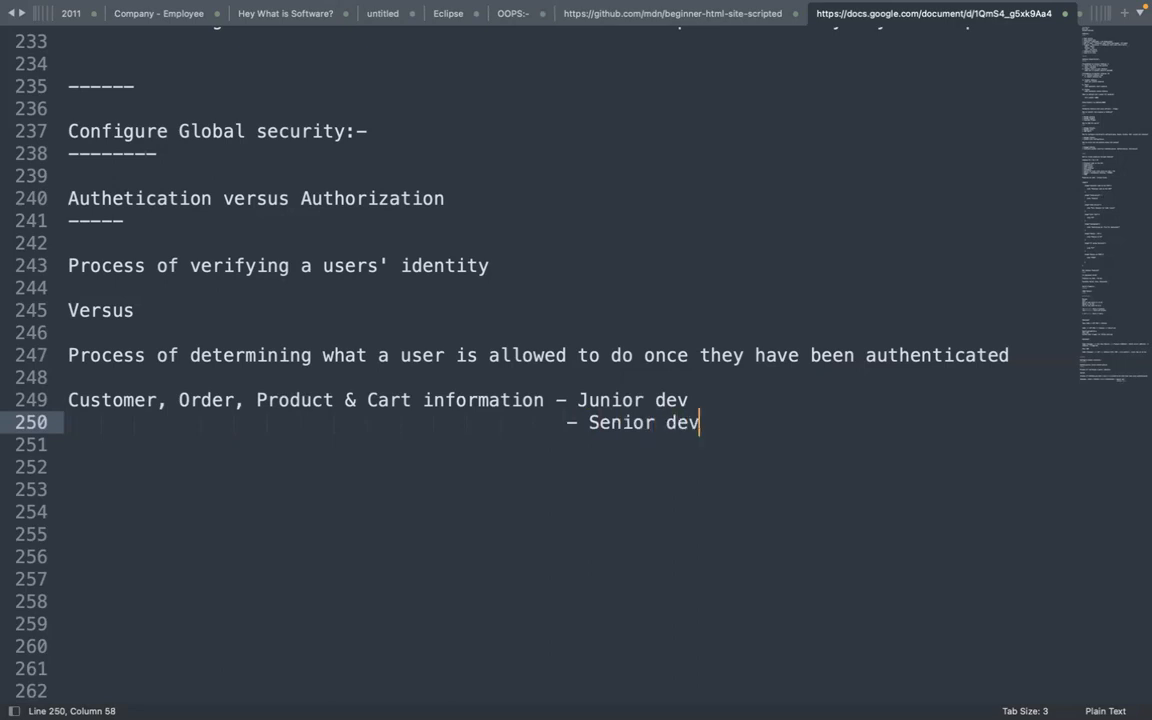
Copy the information list onto line 251 and append ', Payment info'
drag(68, 422, 527, 388)
click(556, 400)
drag(67, 400, 540, 396)
key(ctrl+c)
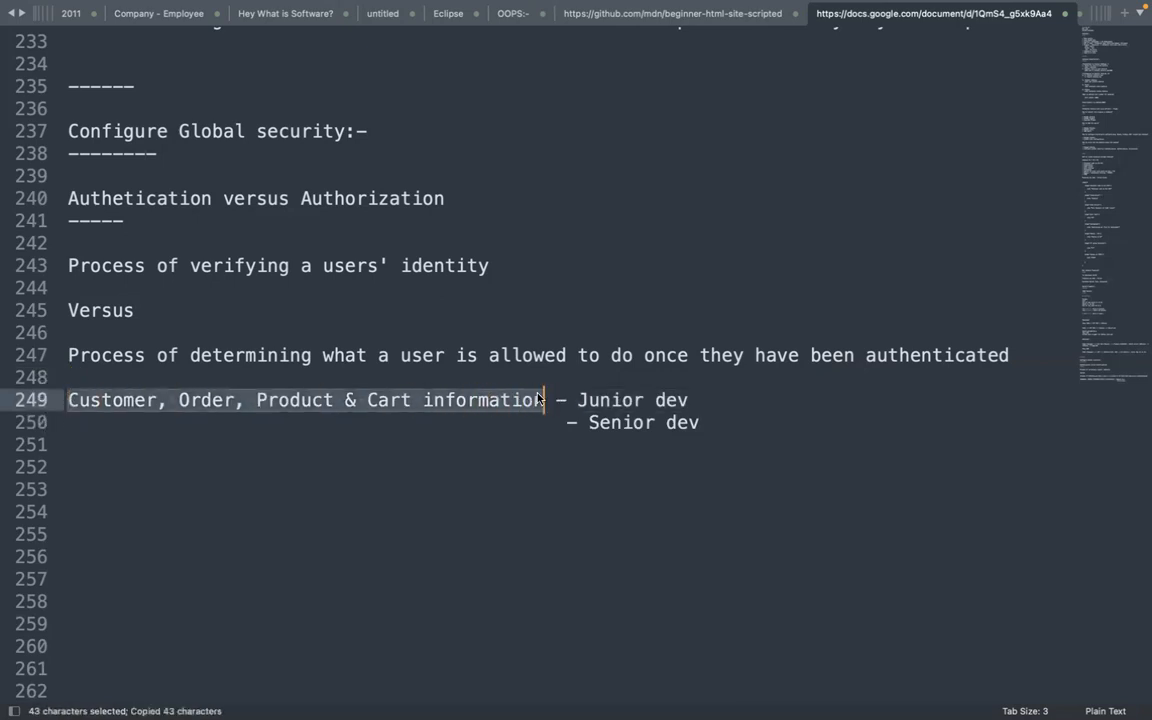
click(93, 434)
key(ctrl+v)
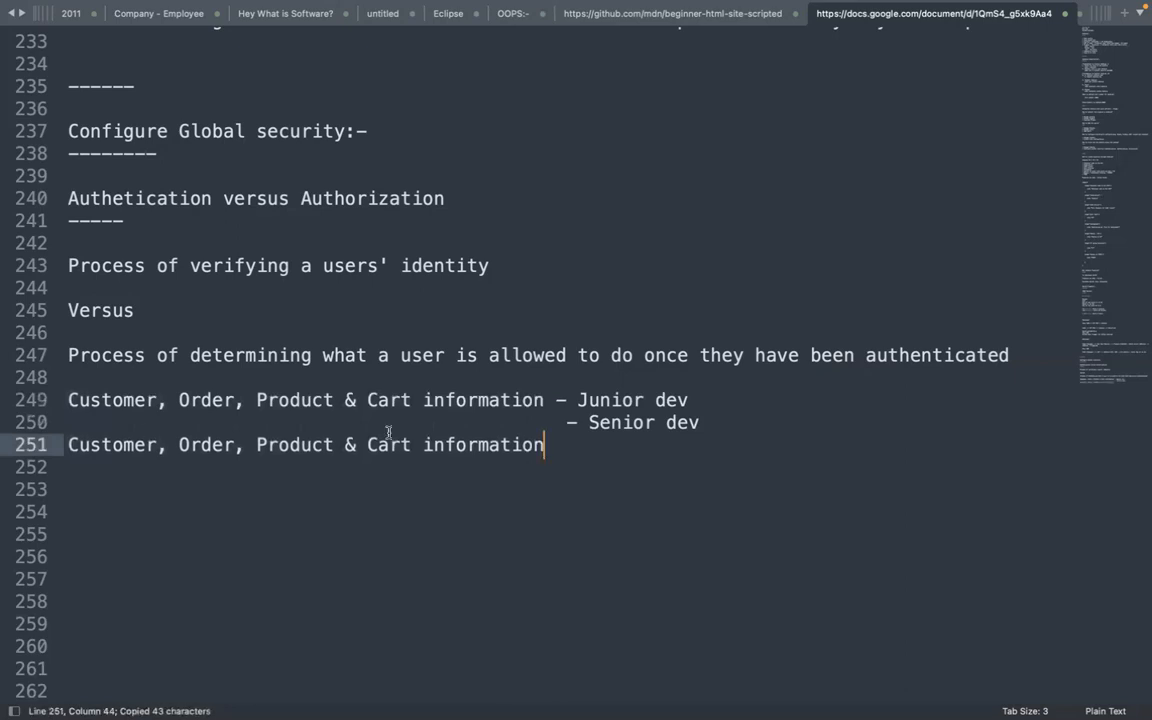
key(BackSpace)
text(, )
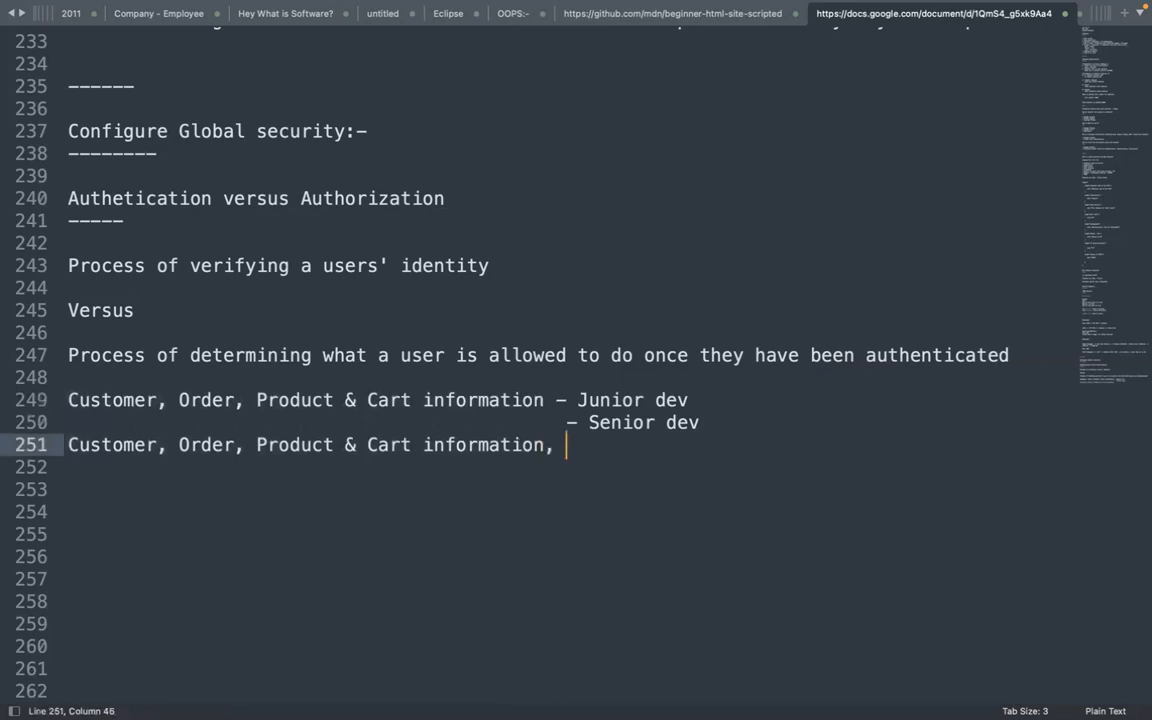
text(Payment infor)
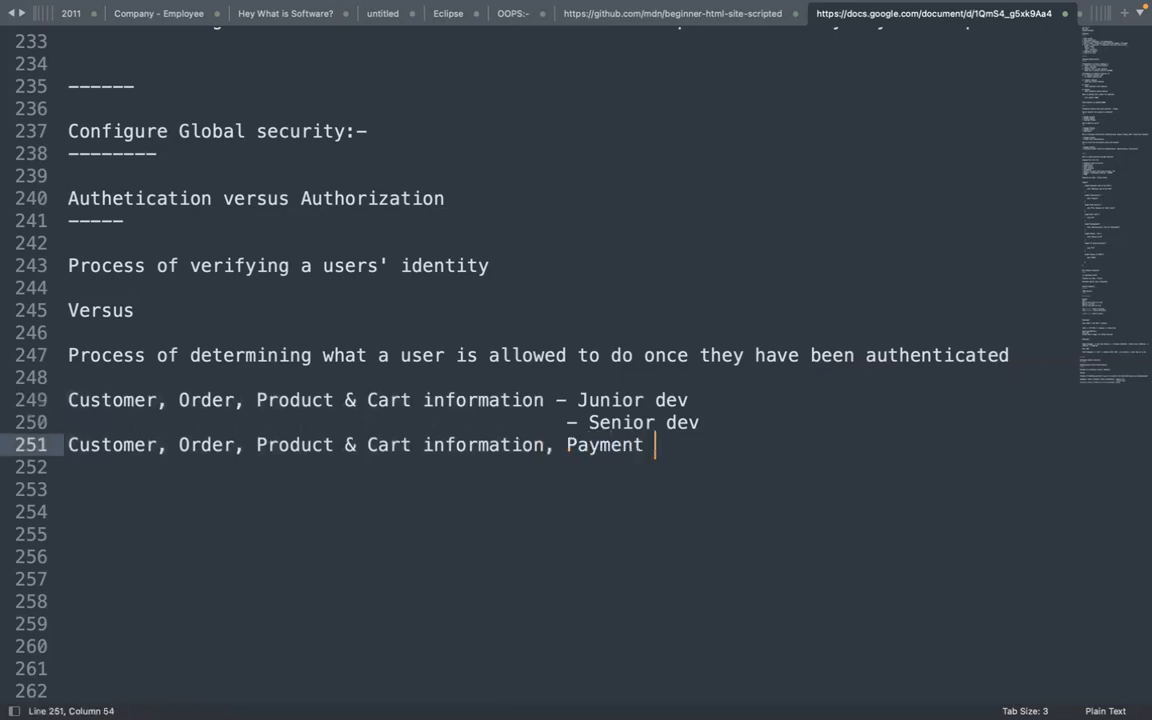
key(BackSpace)
Move the '- Senior dev' entry from line 250 to the end of line 251
drag(566, 422, 718, 419)
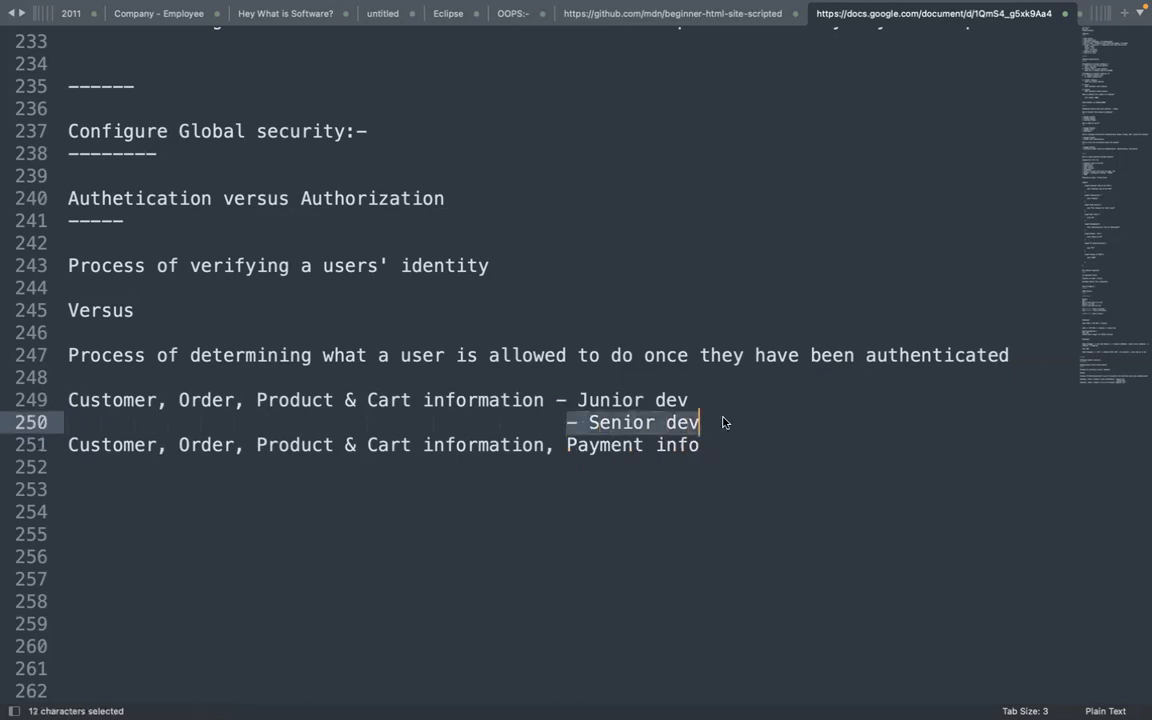
key(super+x)
click(703, 445)
text(-)
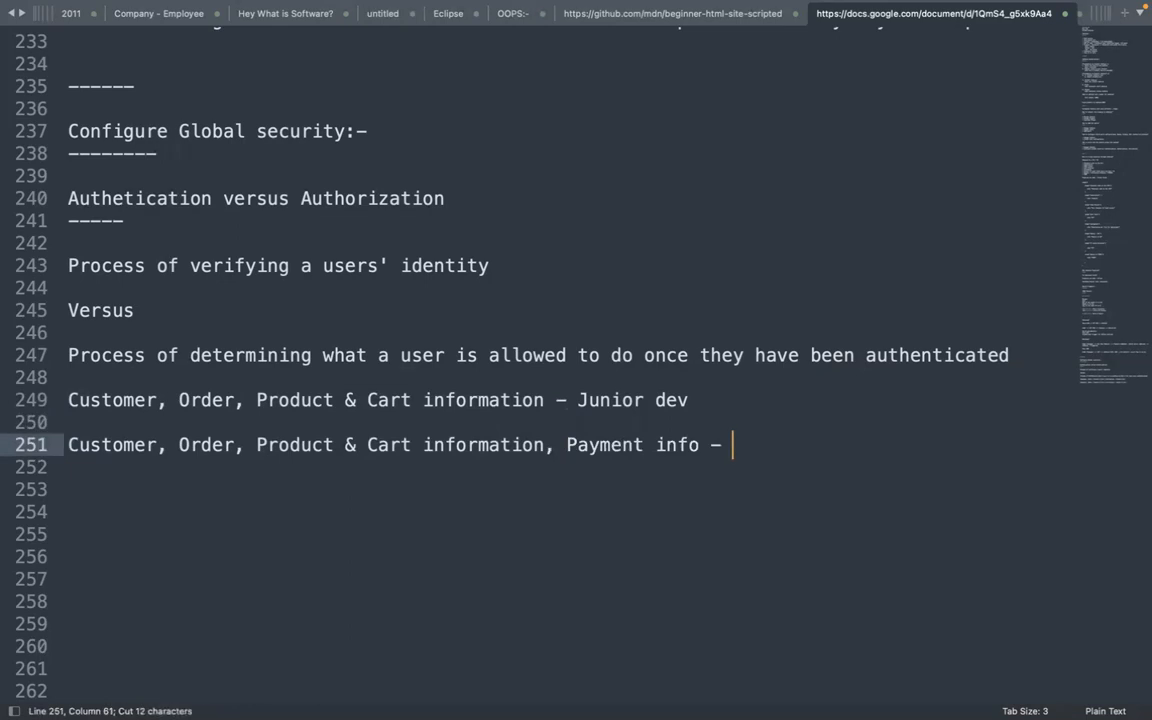
key(super+v)
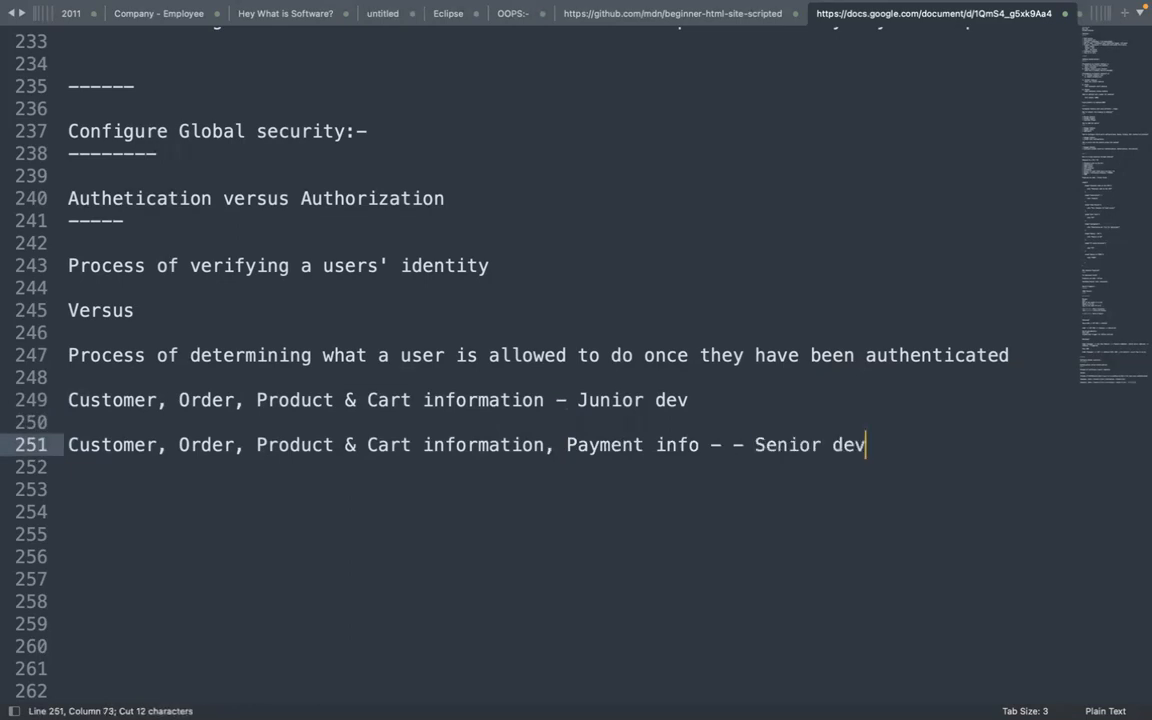
click(754, 445)
key(BackSpace)
key(BackSpace)
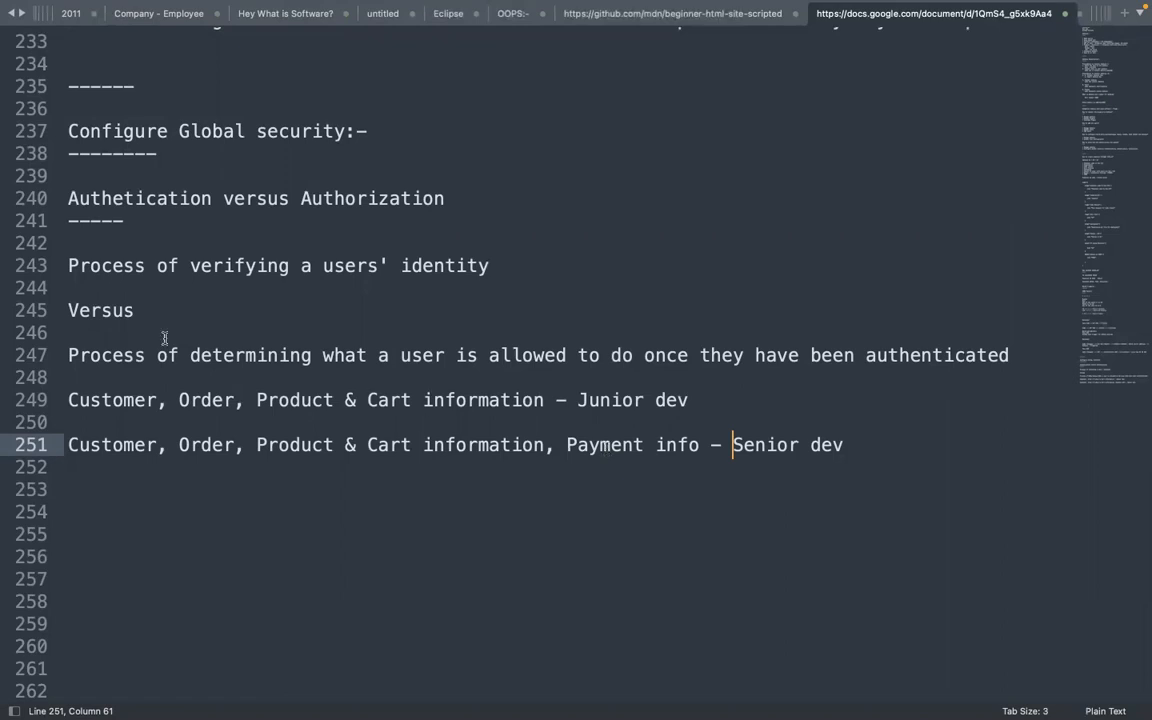
drag(135, 355, 245, 355)
drag(400, 355, 634, 357)
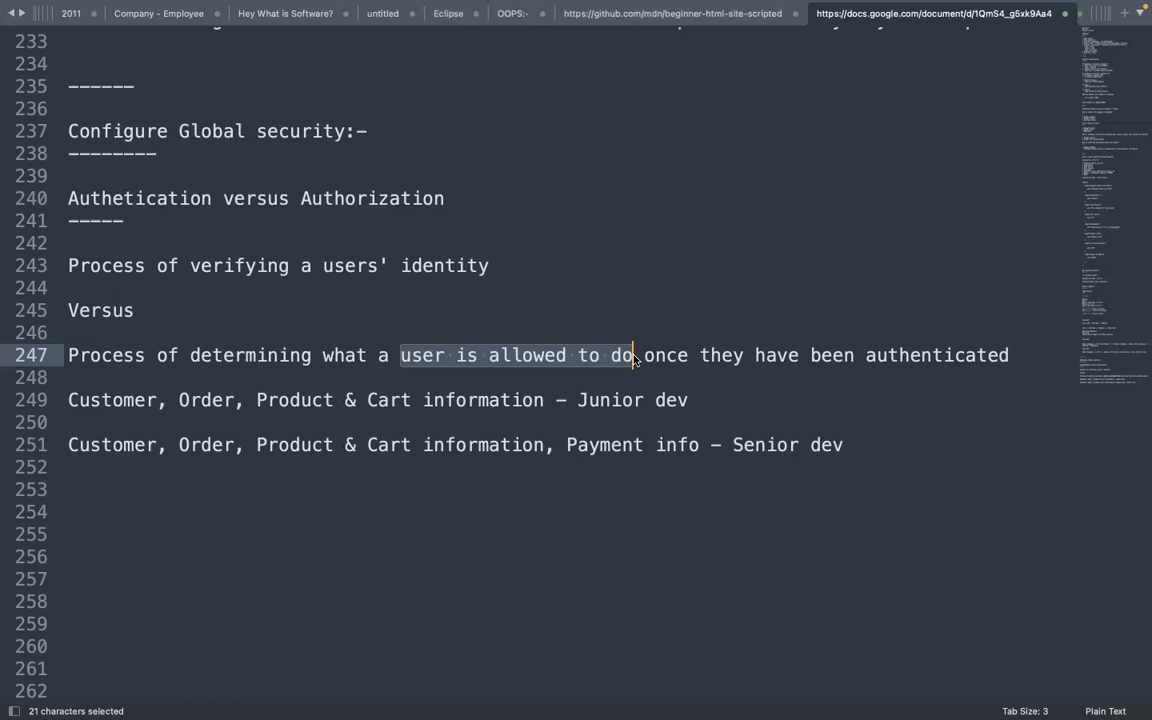
mouse_move(581, 6)
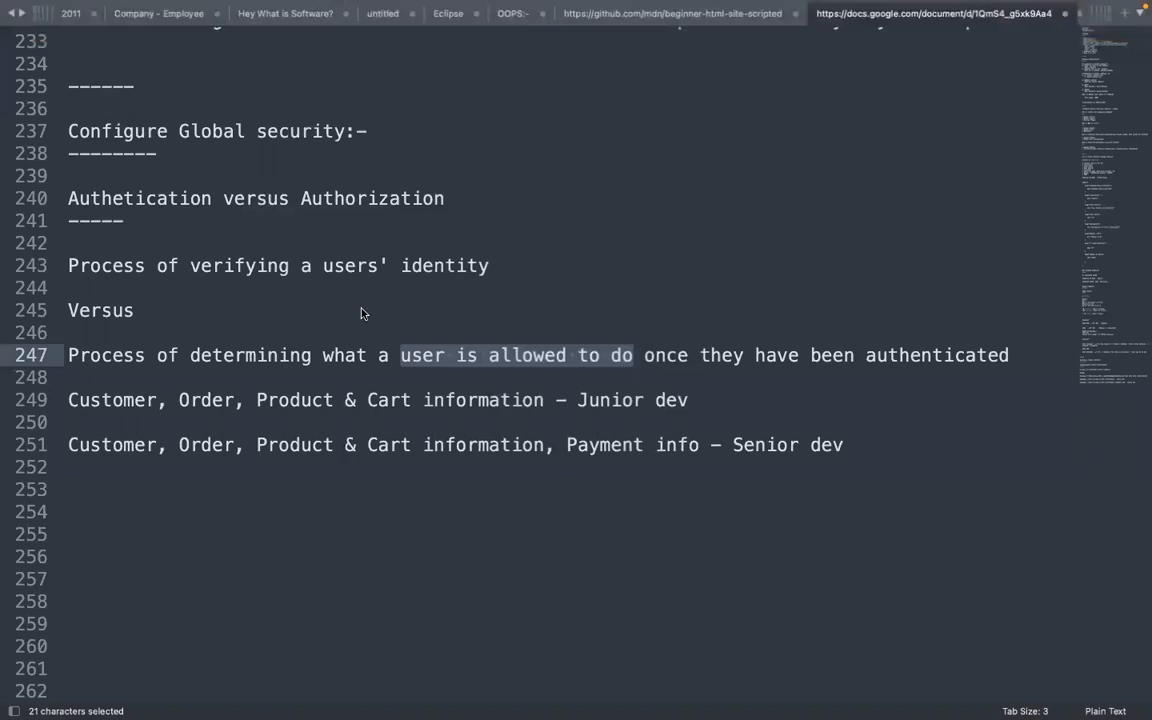
click(342, 284)
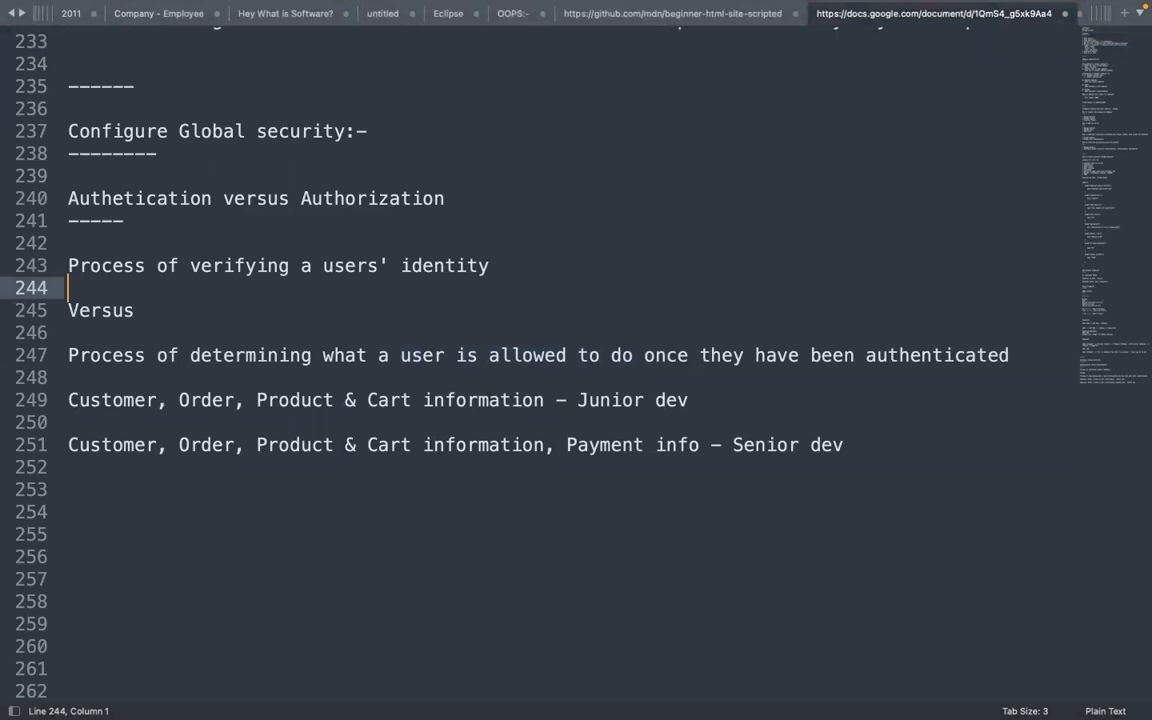
mouse_move(807, 700)
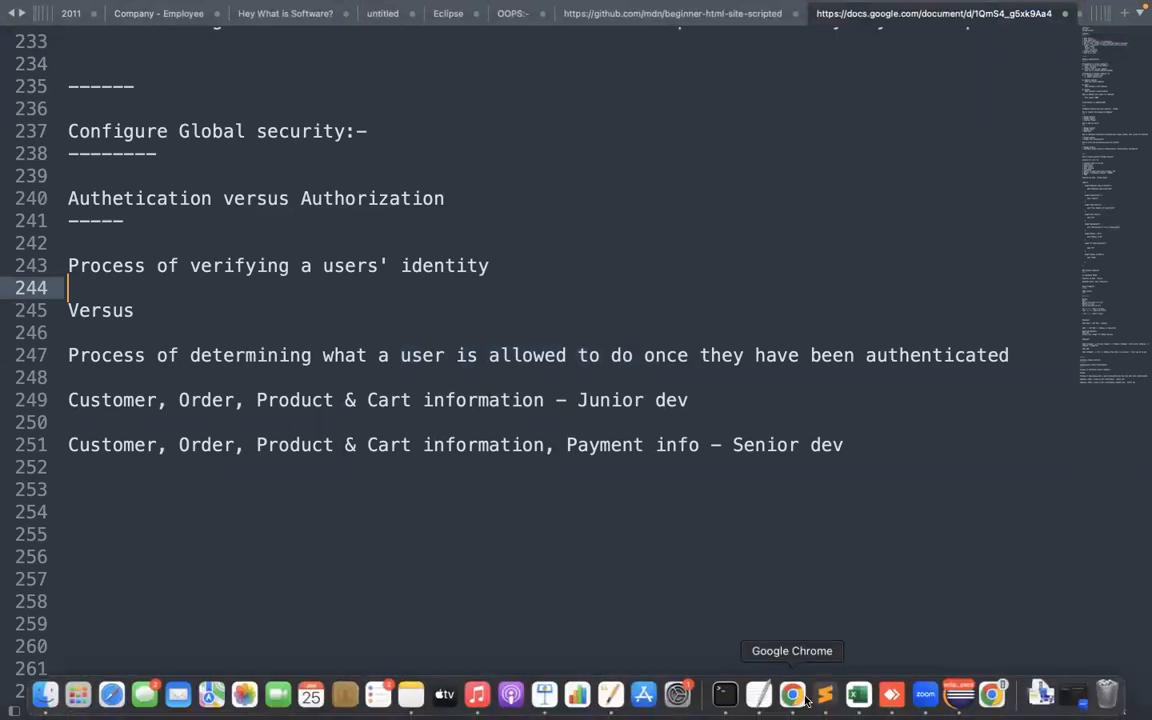
Return to Jenkins' Configure Global Security page, highlight its headings, and open the Security Realm dropdown
click(807, 700)
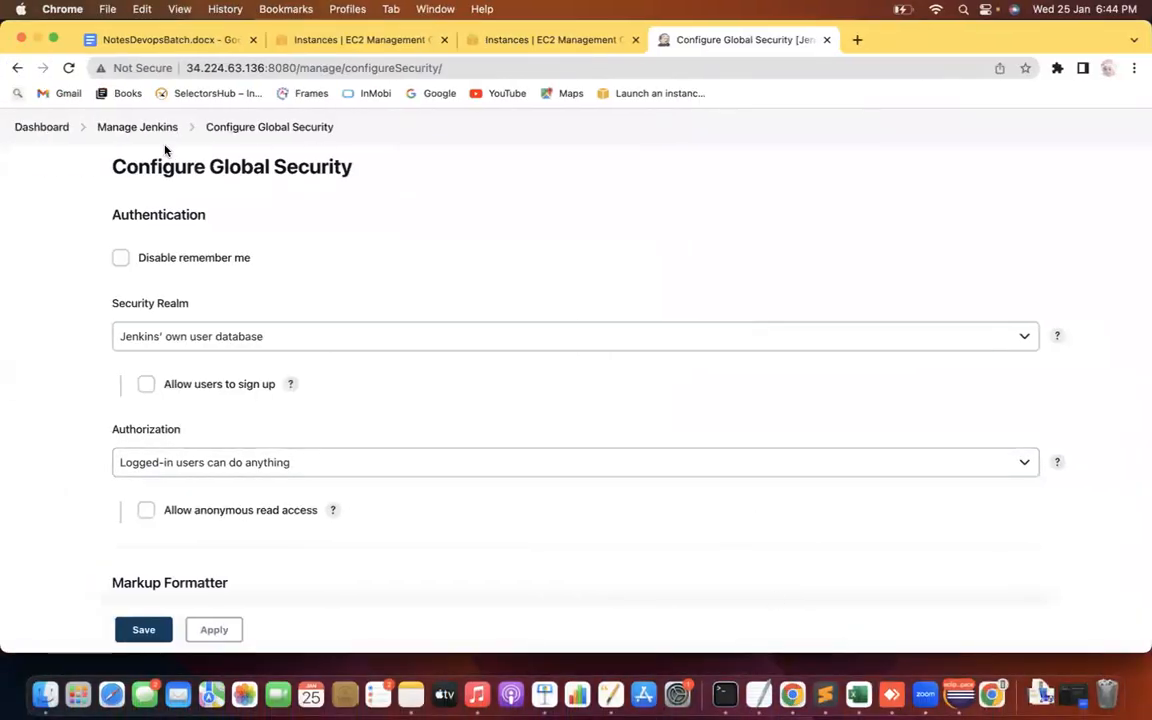
drag(150, 166, 318, 160)
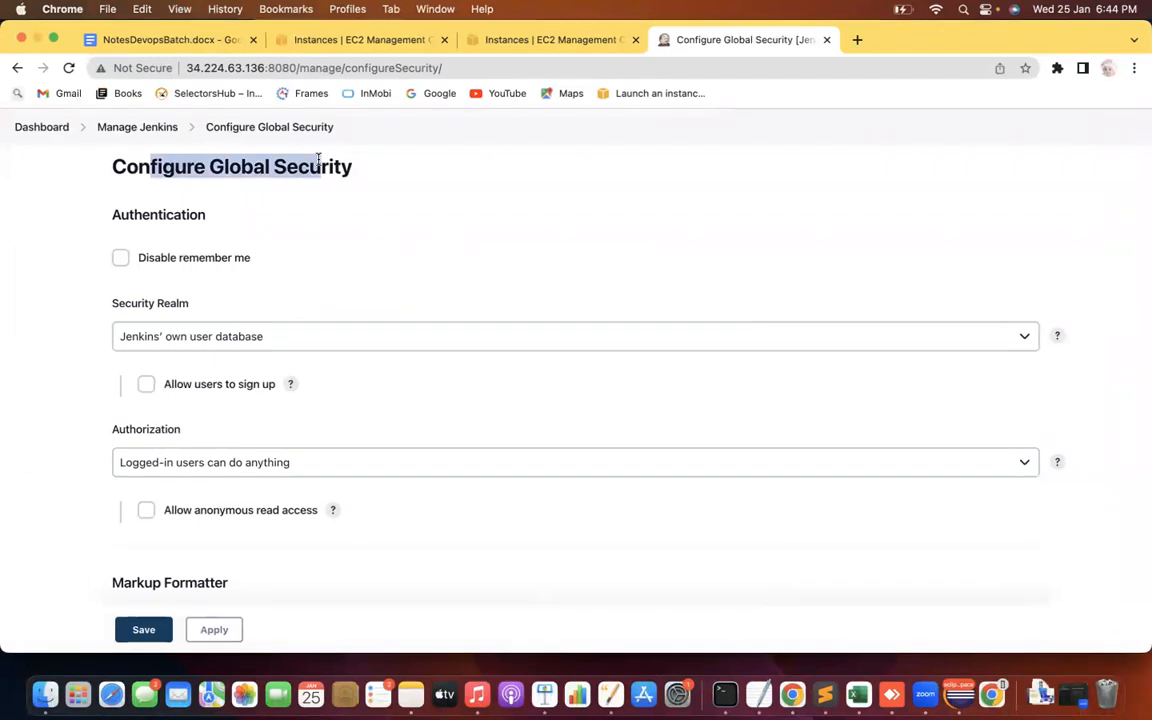
drag(112, 302, 189, 303)
drag(122, 208, 176, 211)
drag(119, 305, 191, 305)
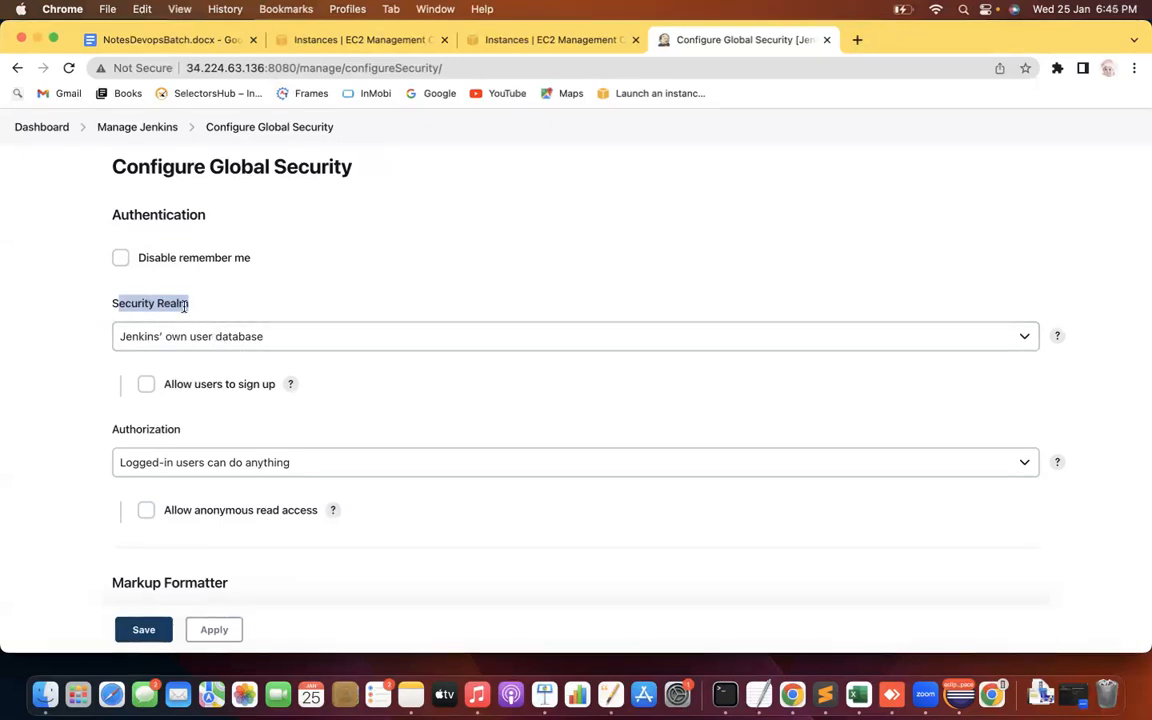
drag(186, 166, 306, 167)
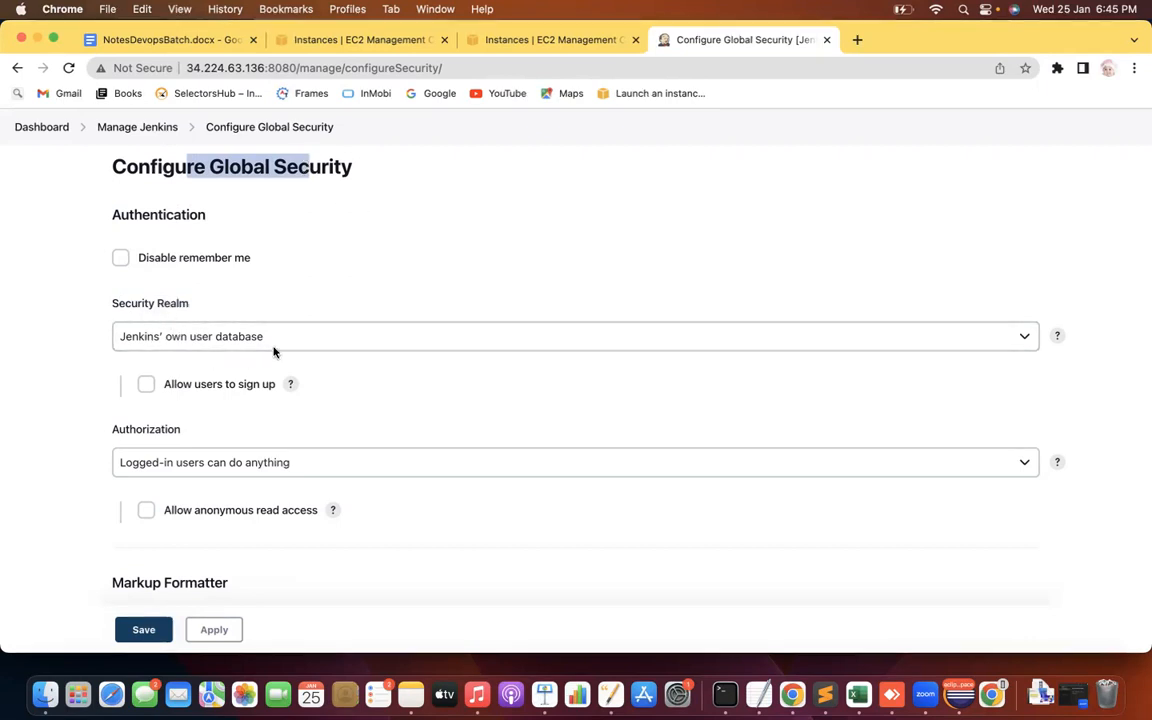
click(237, 342)
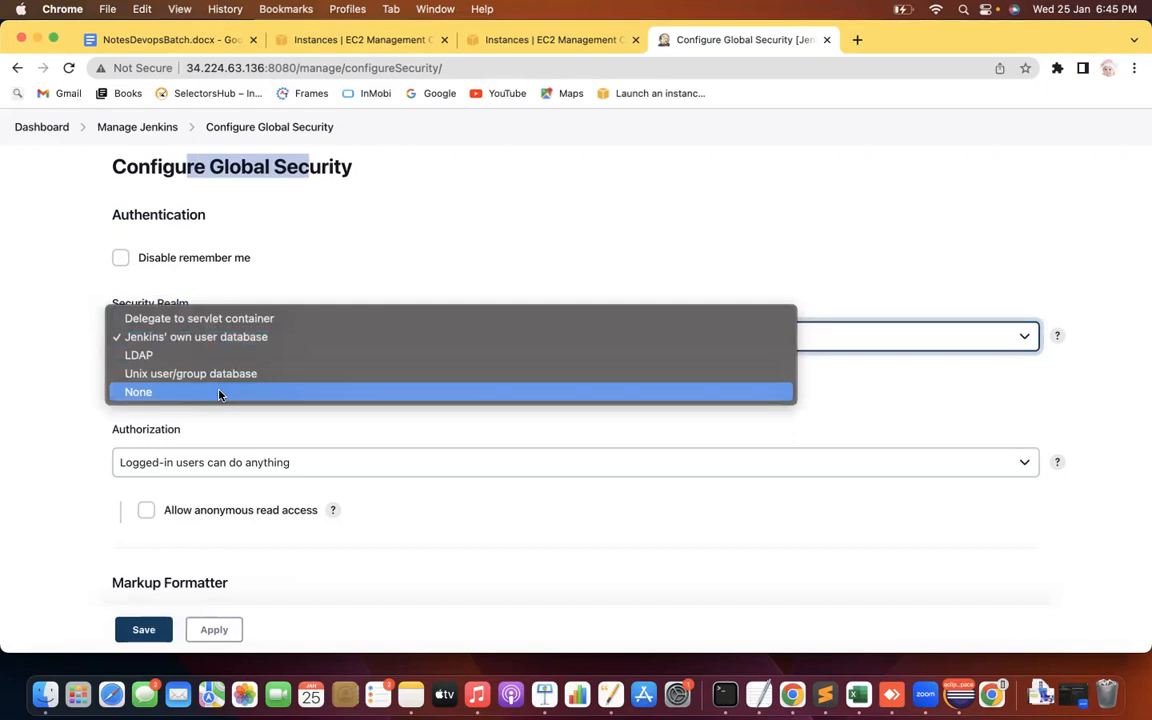
click(29, 306)
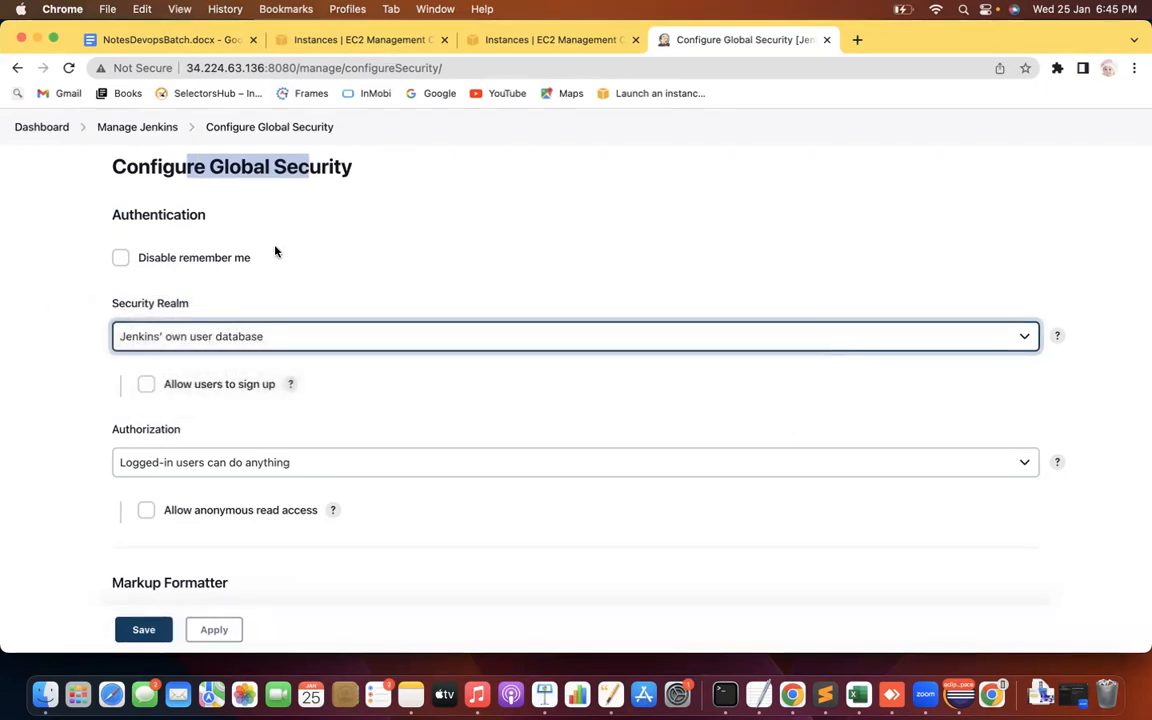
click(302, 339)
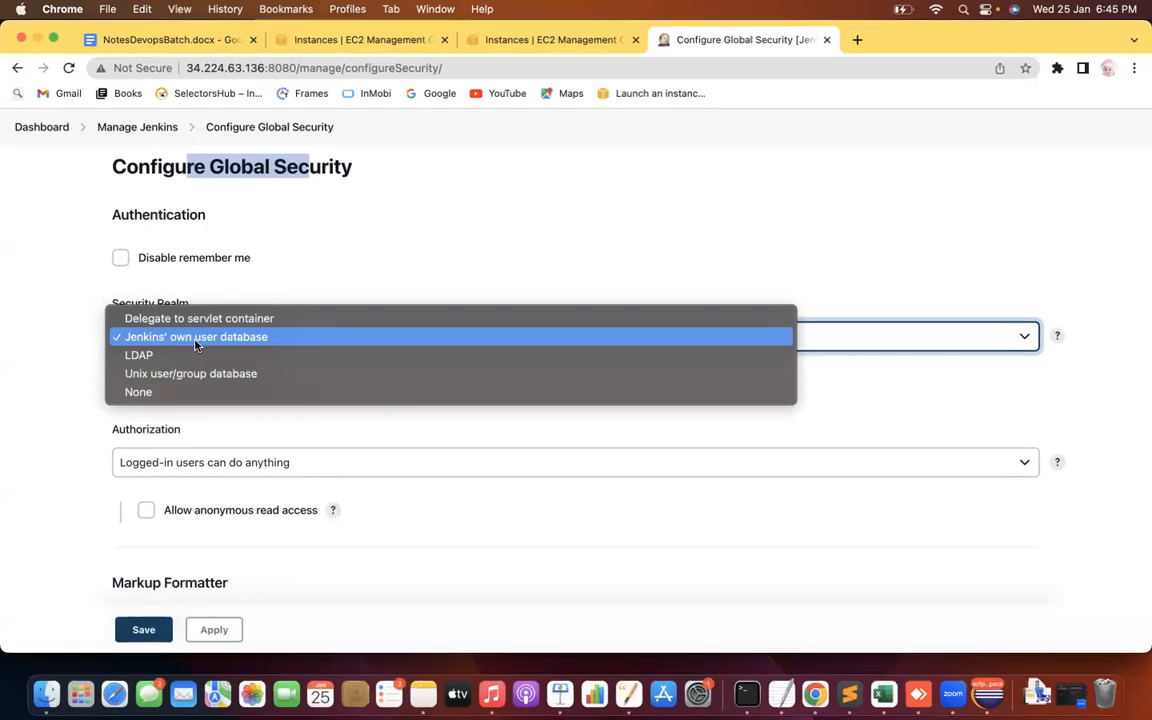
click(64, 248)
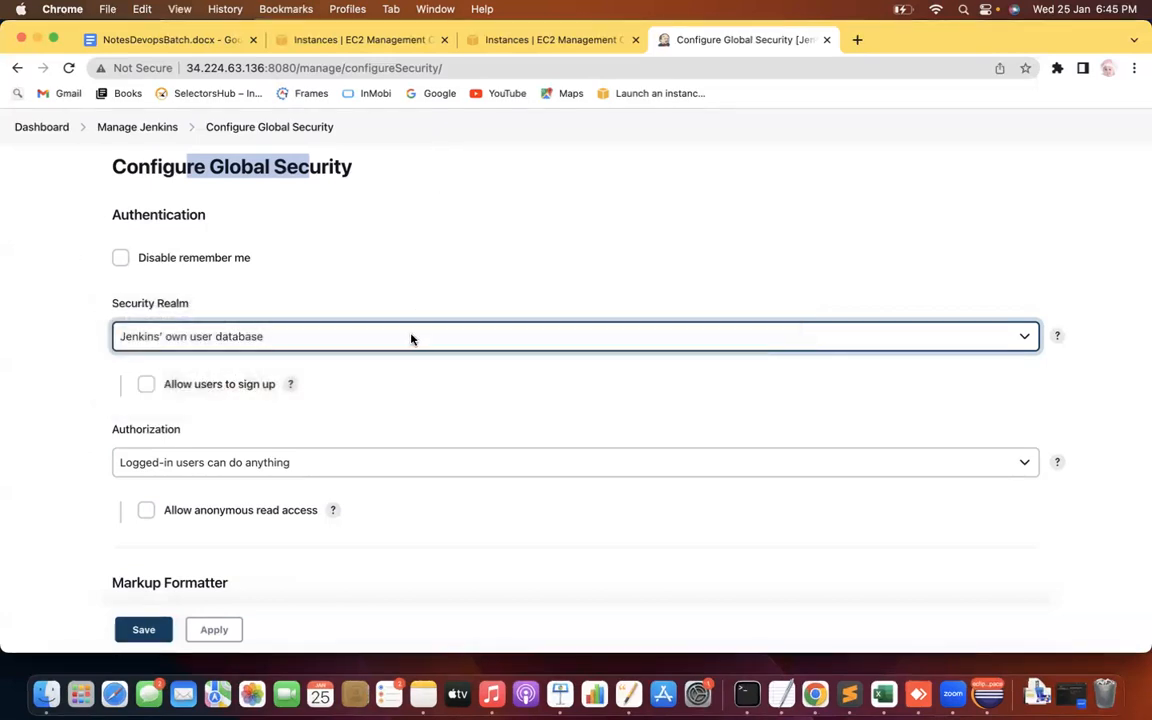
click(383, 339)
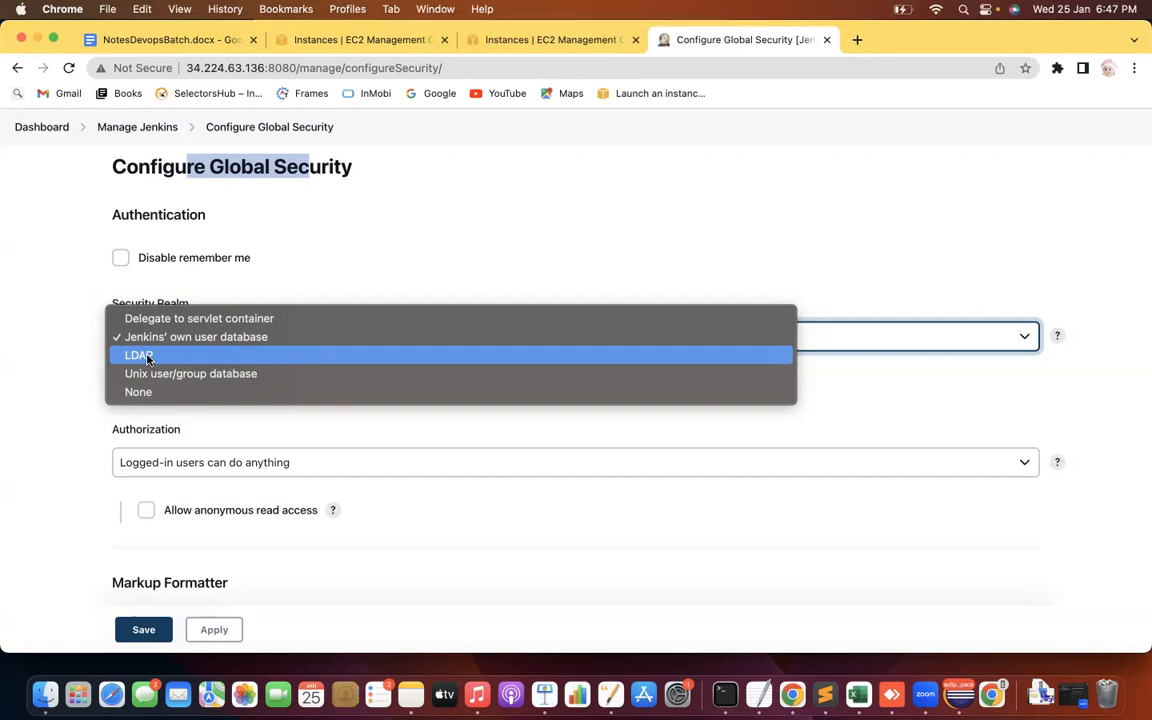
Select LDAP as the security realm and scroll down to the empty Server field
click(147, 357)
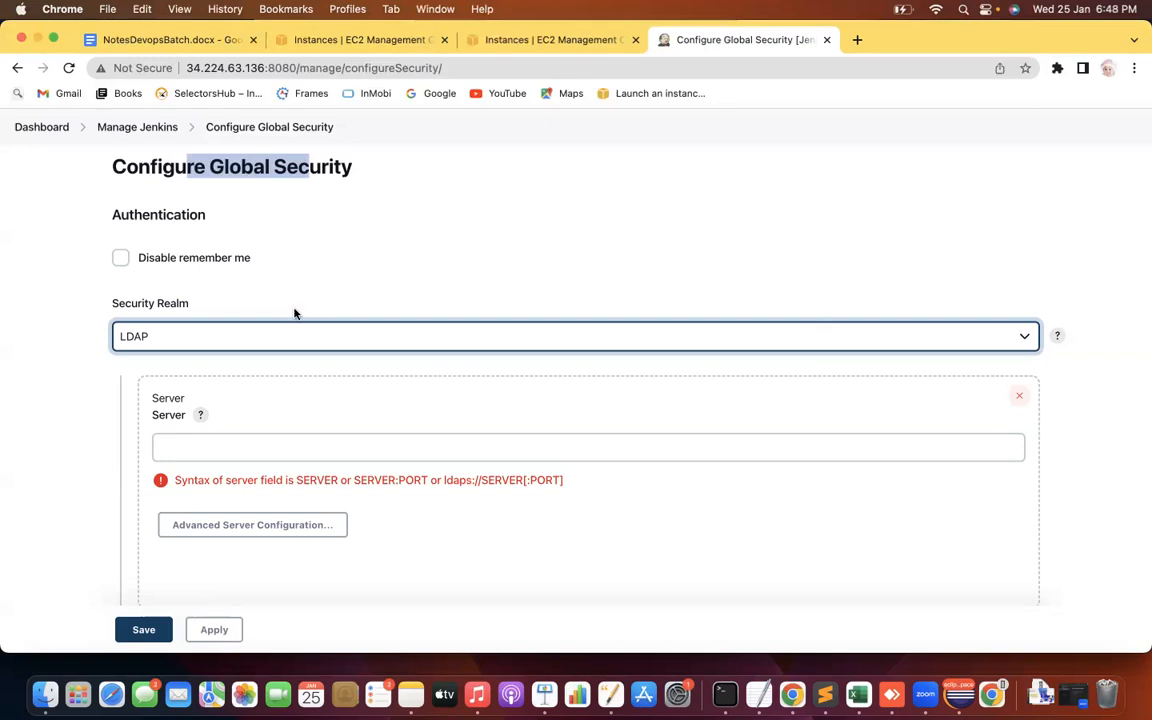
click(10, 494)
scroll(8, 494, down, 2)
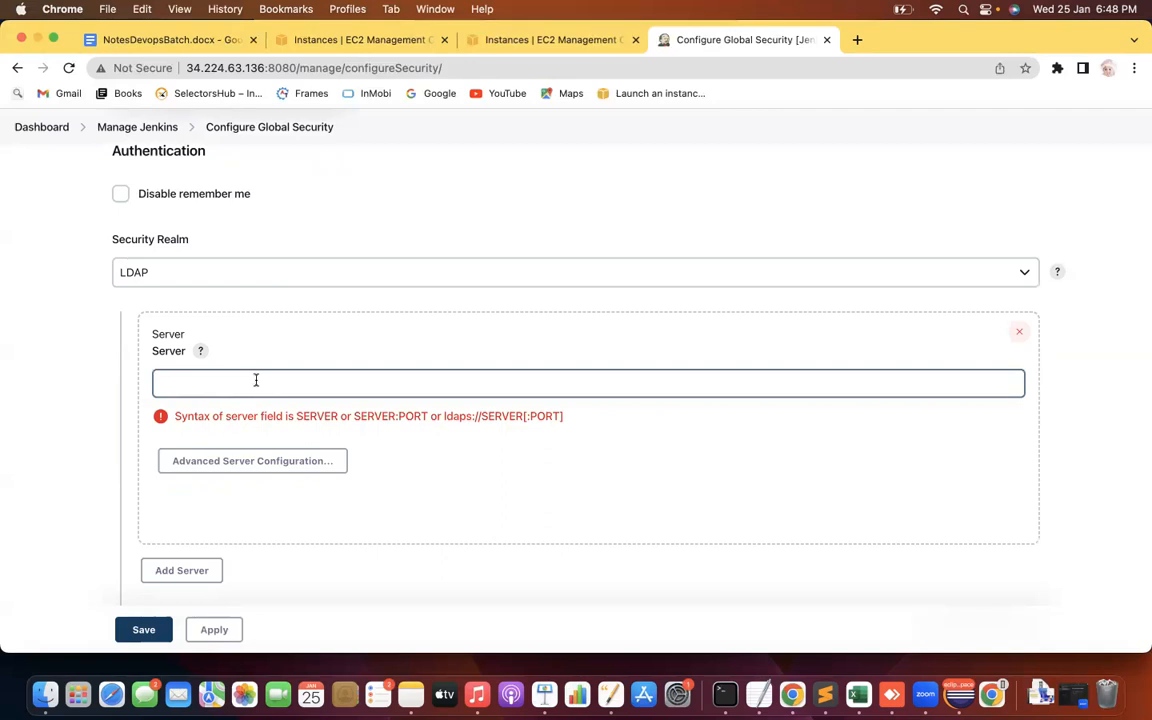
Expand Advanced Server Configuration and scroll through the root DN, user search base and manager DN fields
click(252, 462)
click(250, 462)
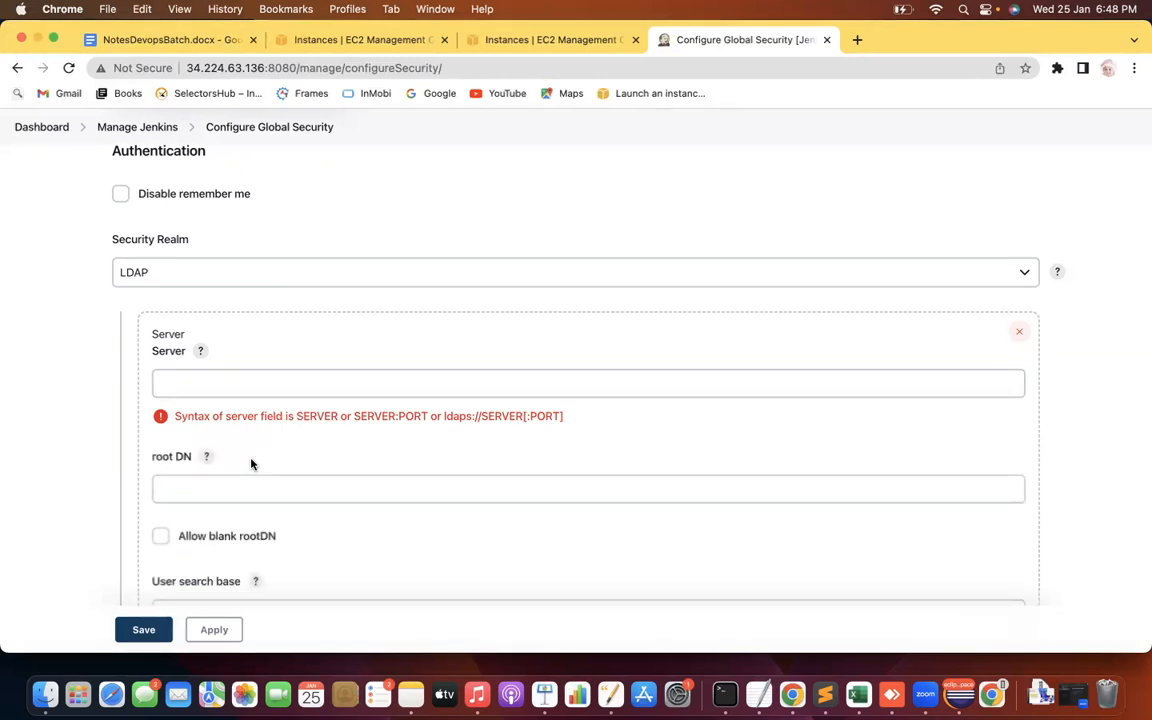
scroll(75, 470, down, 5)
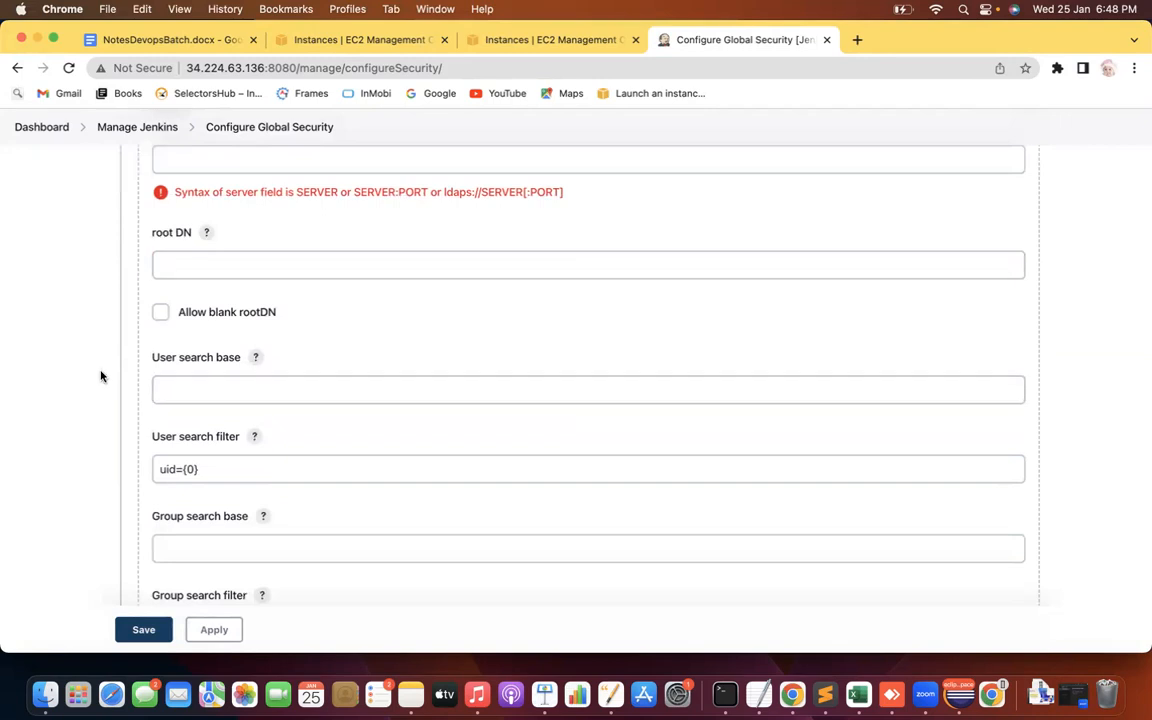
scroll(100, 376, down, 6)
scroll(100, 376, down, 5)
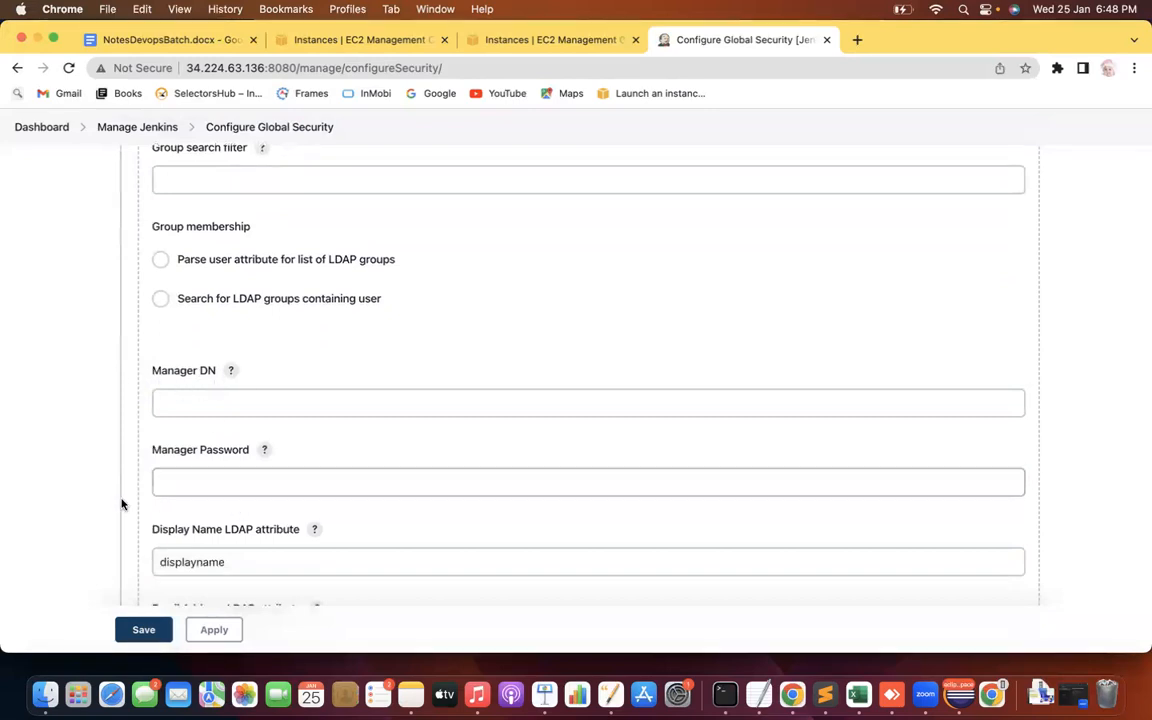
scroll(89, 459, down, 3)
scroll(89, 459, up, 5)
scroll(89, 459, up, 10)
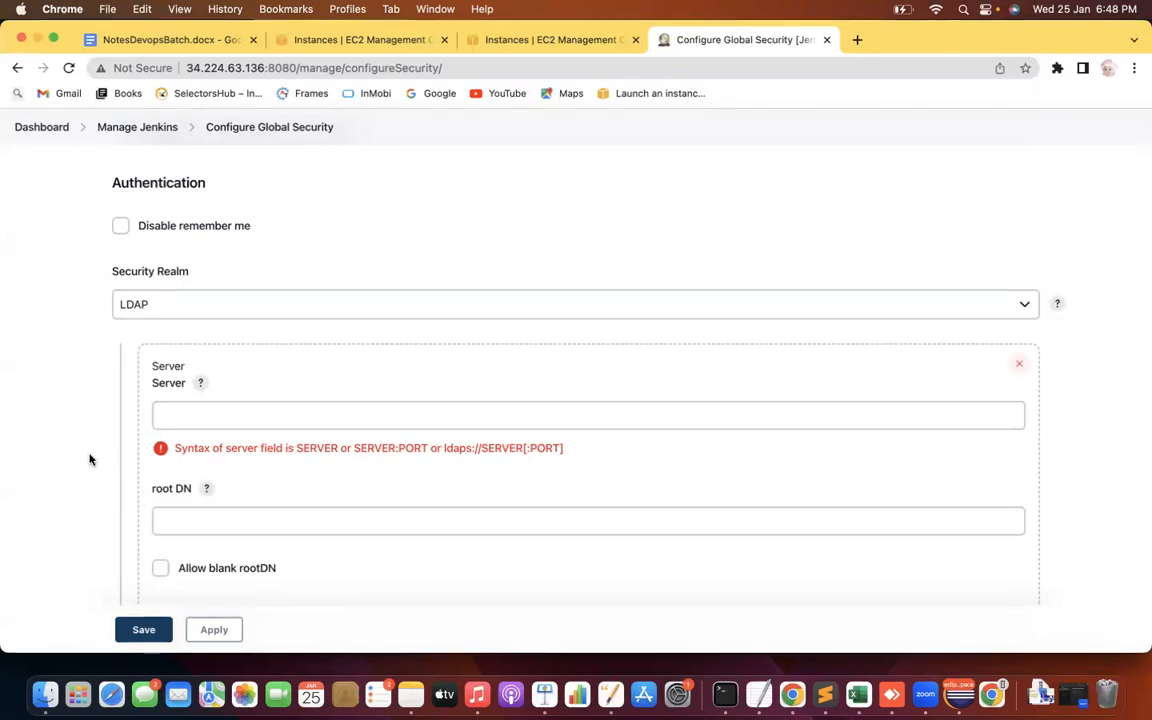
Delete the LDAP server entry and check the Security Realm list, leaving LDAP selected
click(1020, 365)
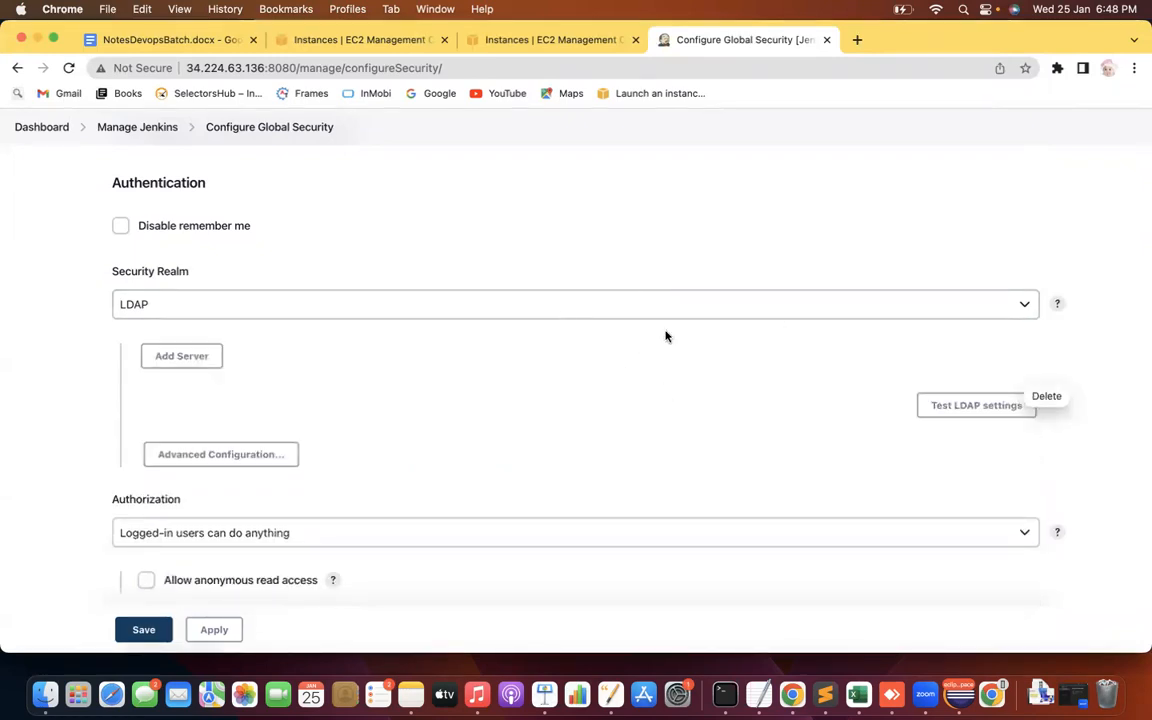
click(170, 305)
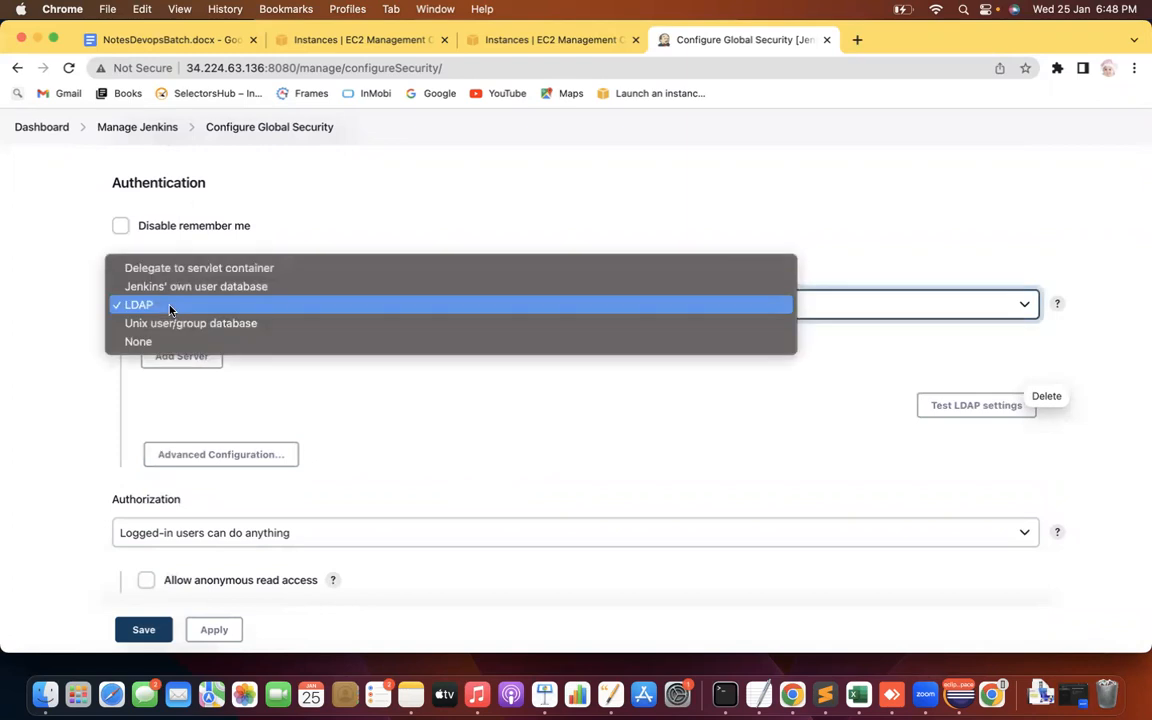
click(42, 234)
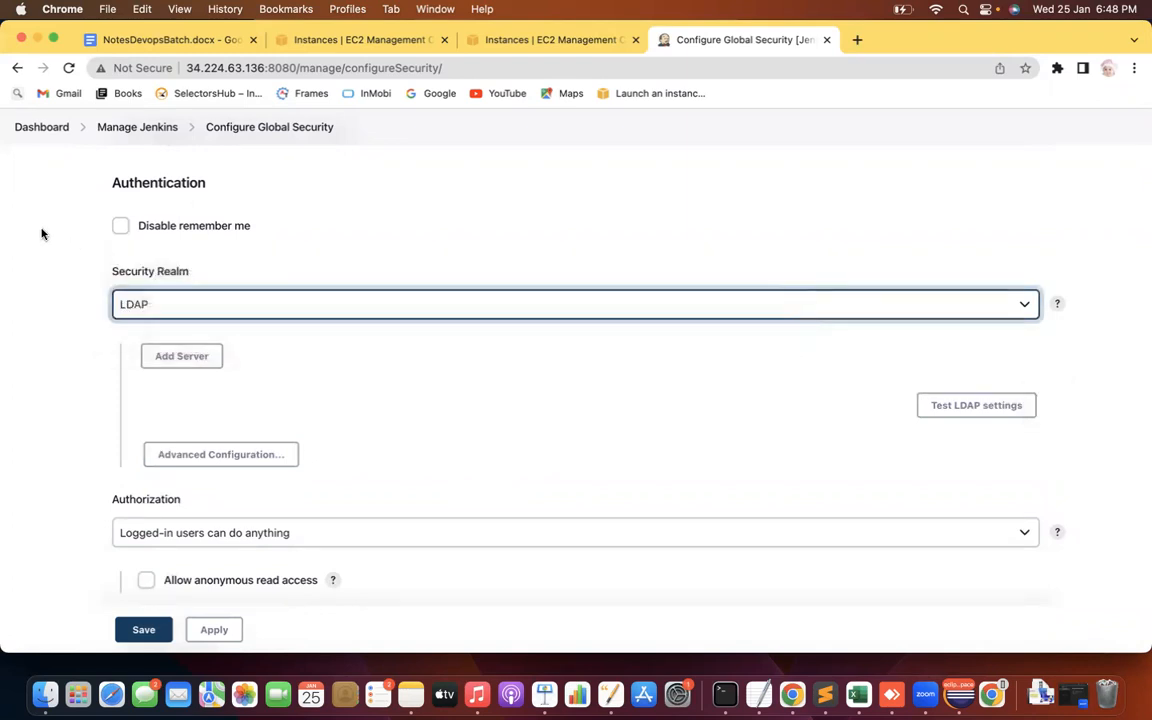
key(space)
click(53, 240)
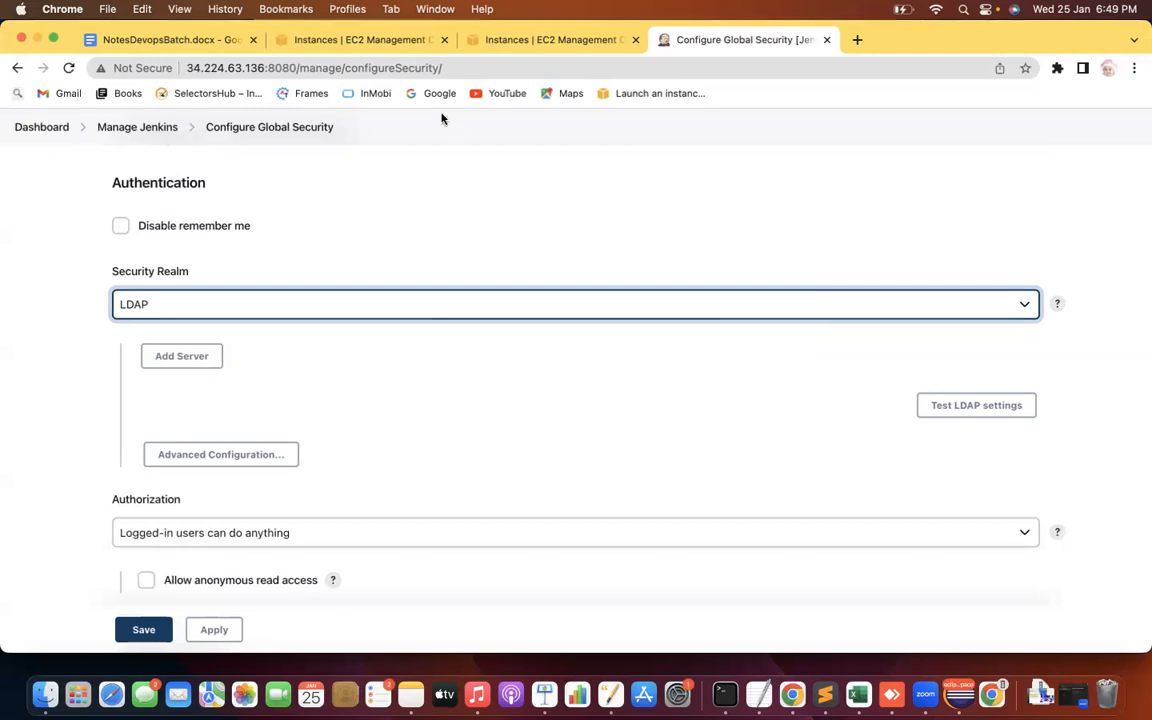
Reopen the Security Realm list and pick Jenkins' own user database
click(376, 302)
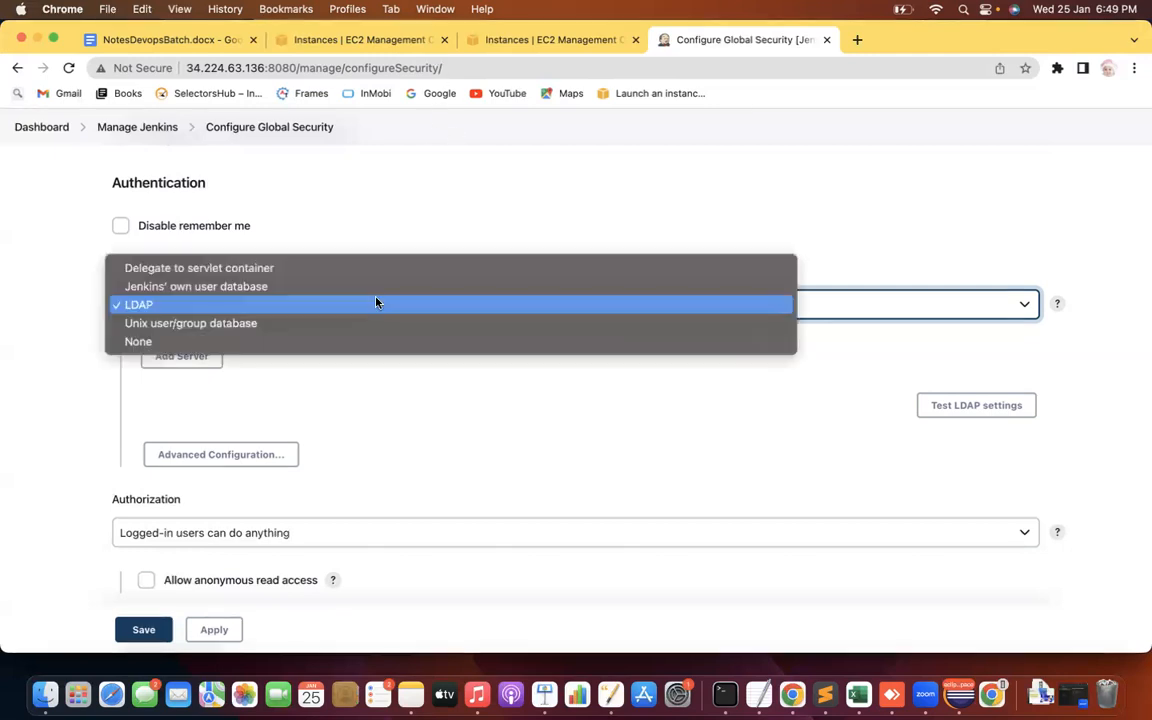
click(269, 275)
click(265, 303)
click(906, 292)
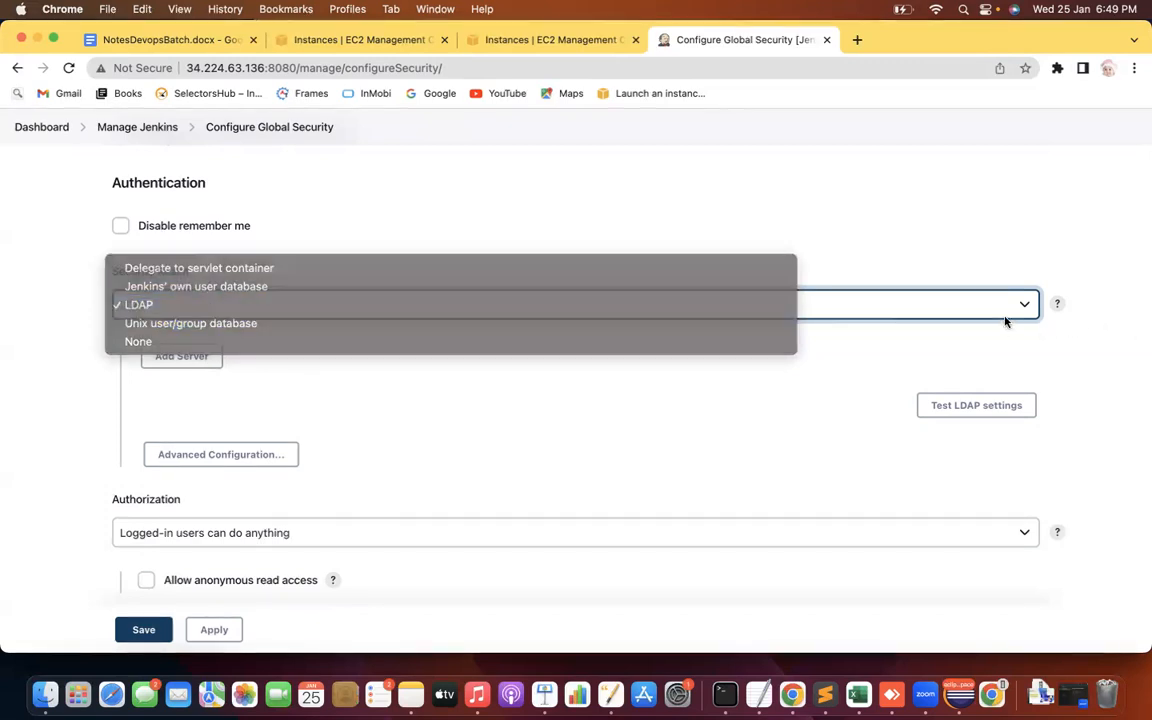
click(848, 316)
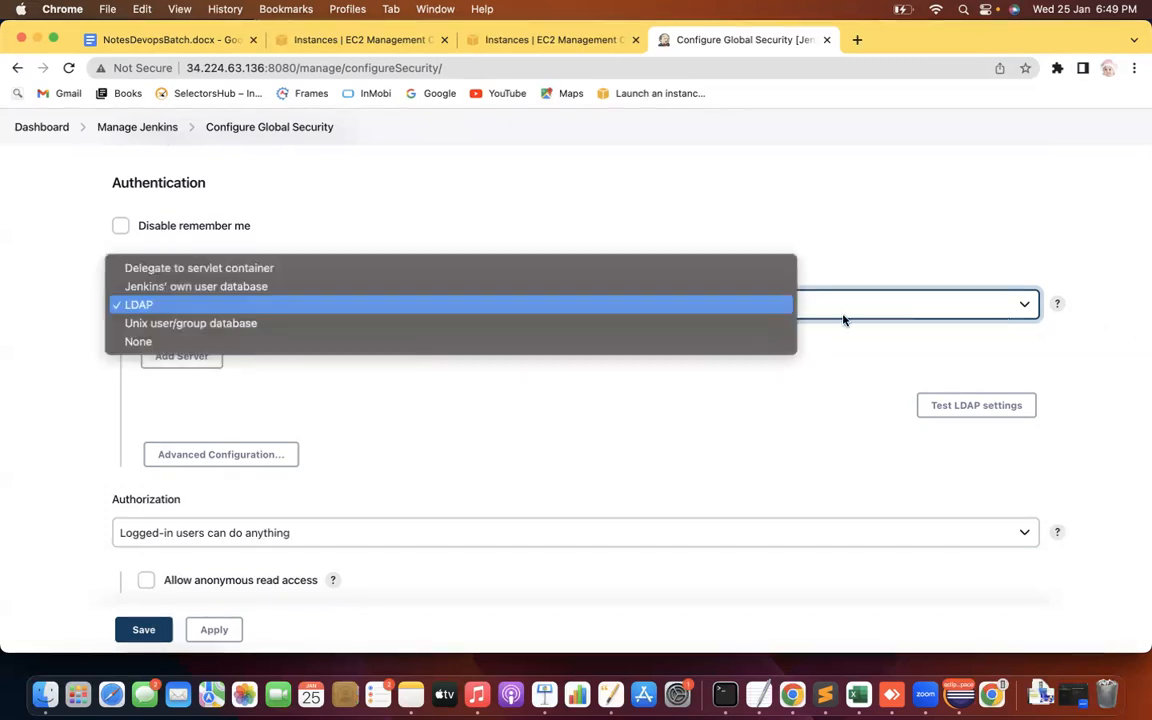
click(270, 287)
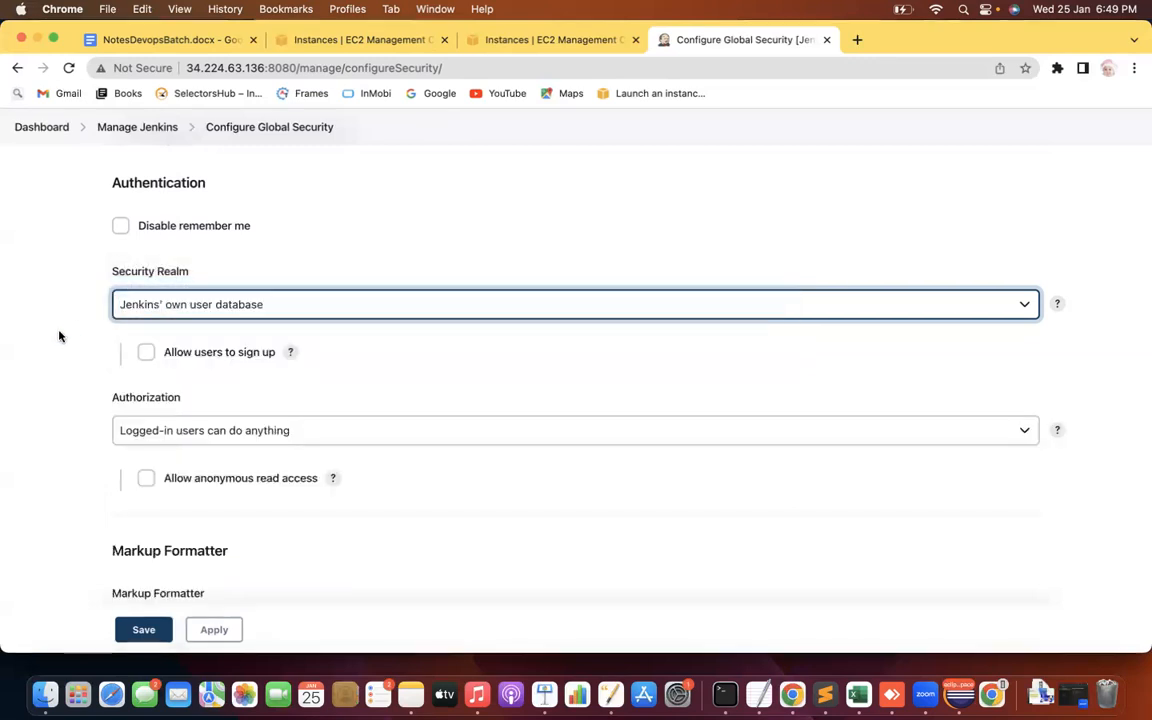
Choose LDAP as the security realm and add an LDAP server entry
click(59, 336)
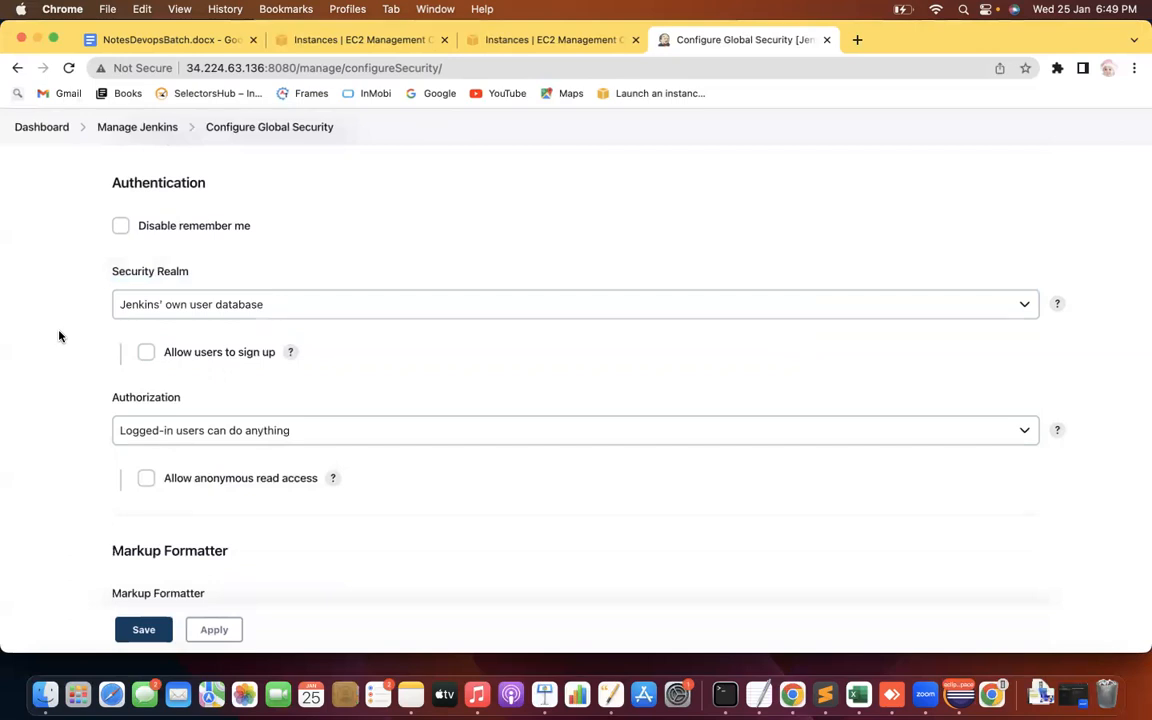
scroll(59, 336, down, 1)
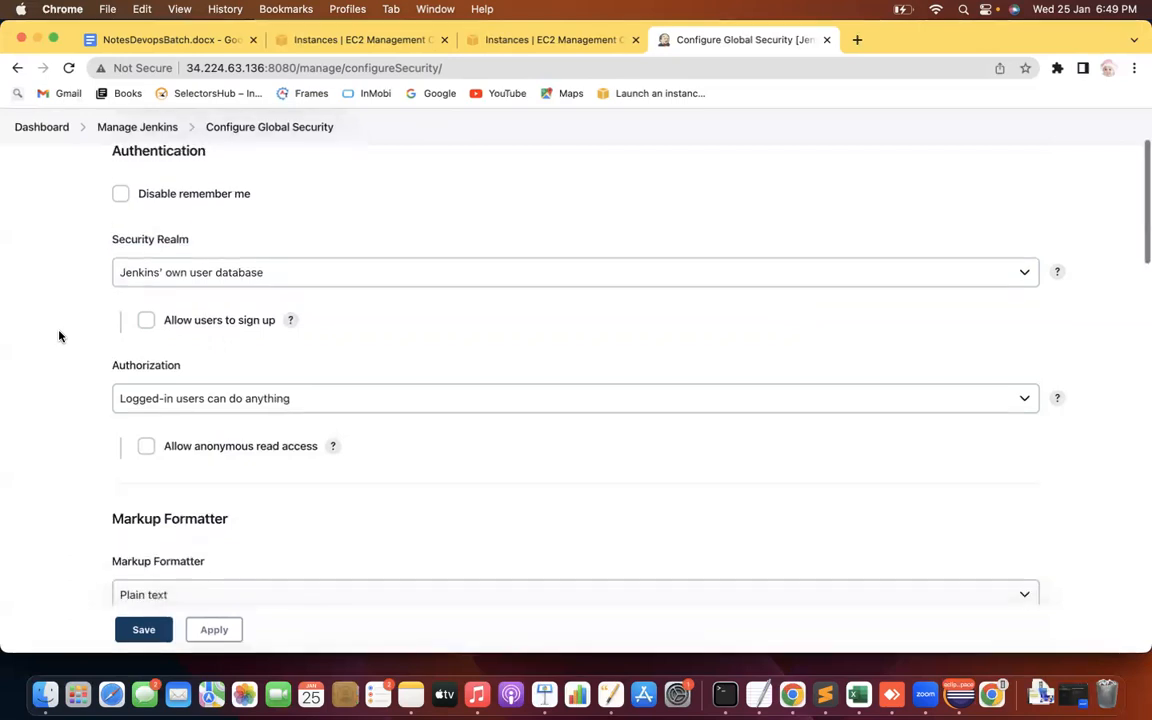
click(319, 274)
click(200, 292)
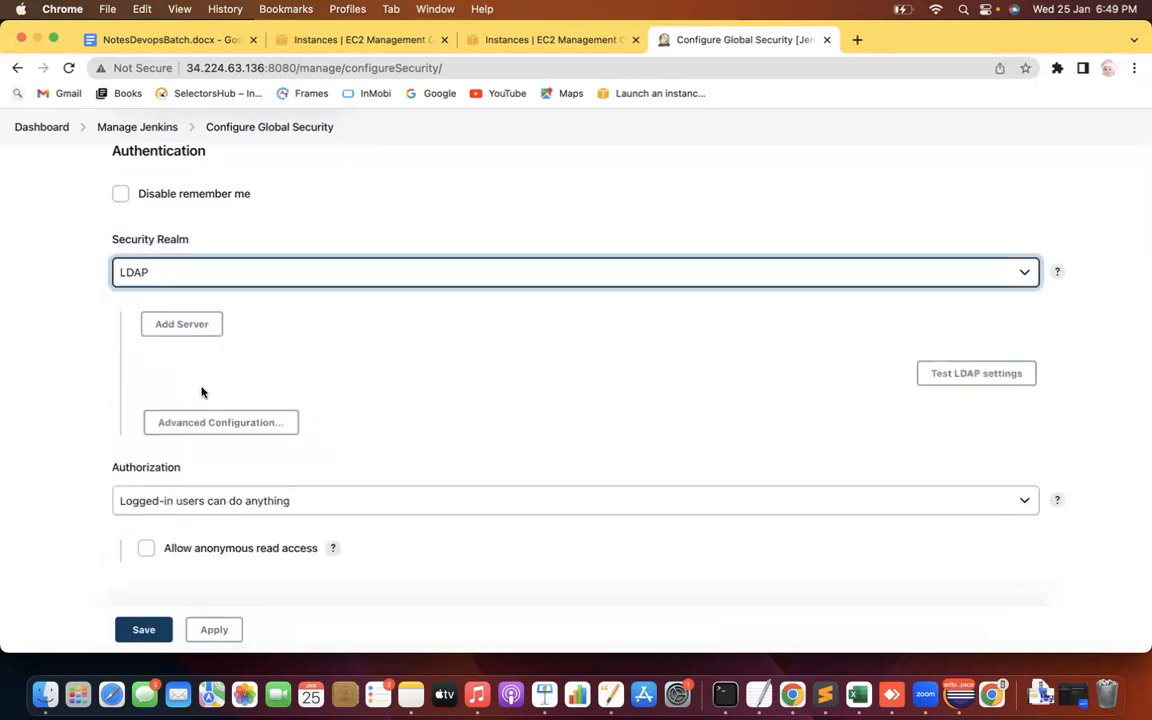
click(183, 325)
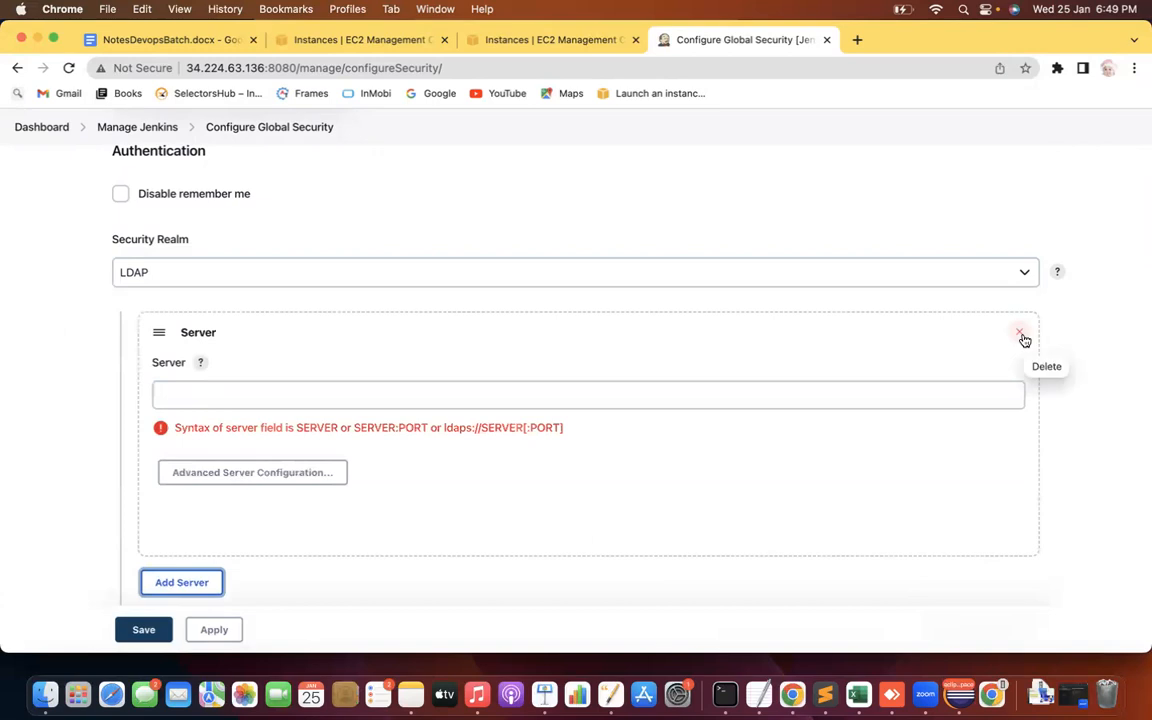
Switch the security realm back to Jenkins' own user database
click(1010, 279)
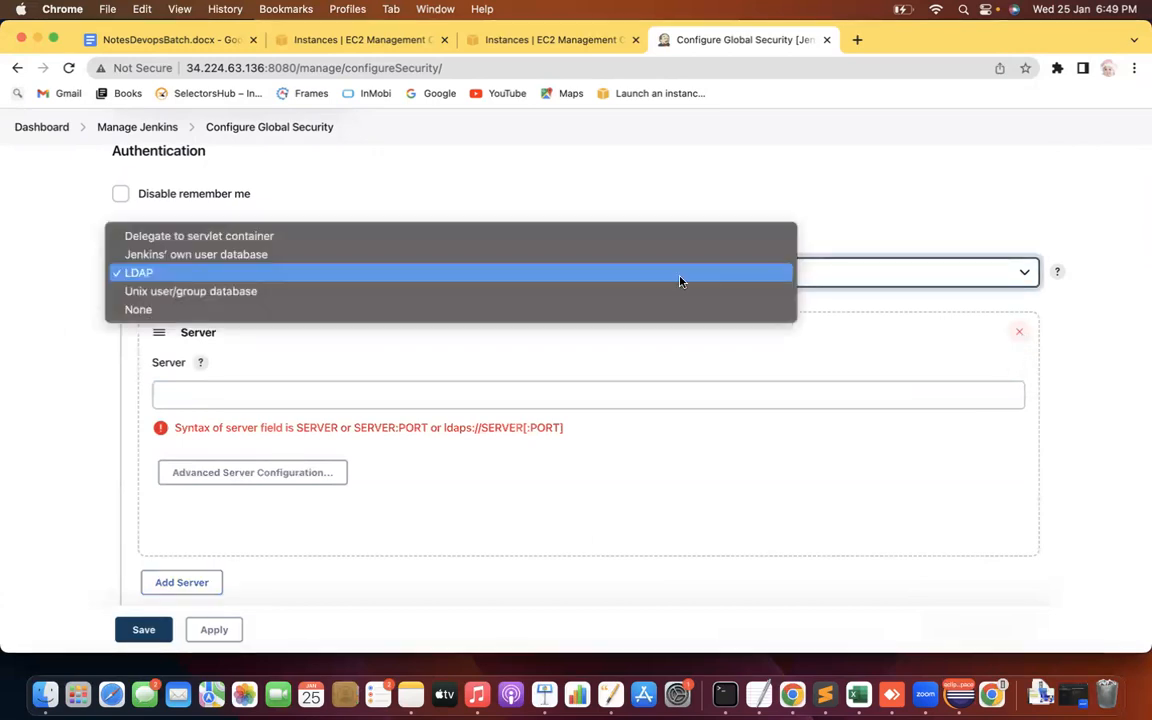
click(218, 256)
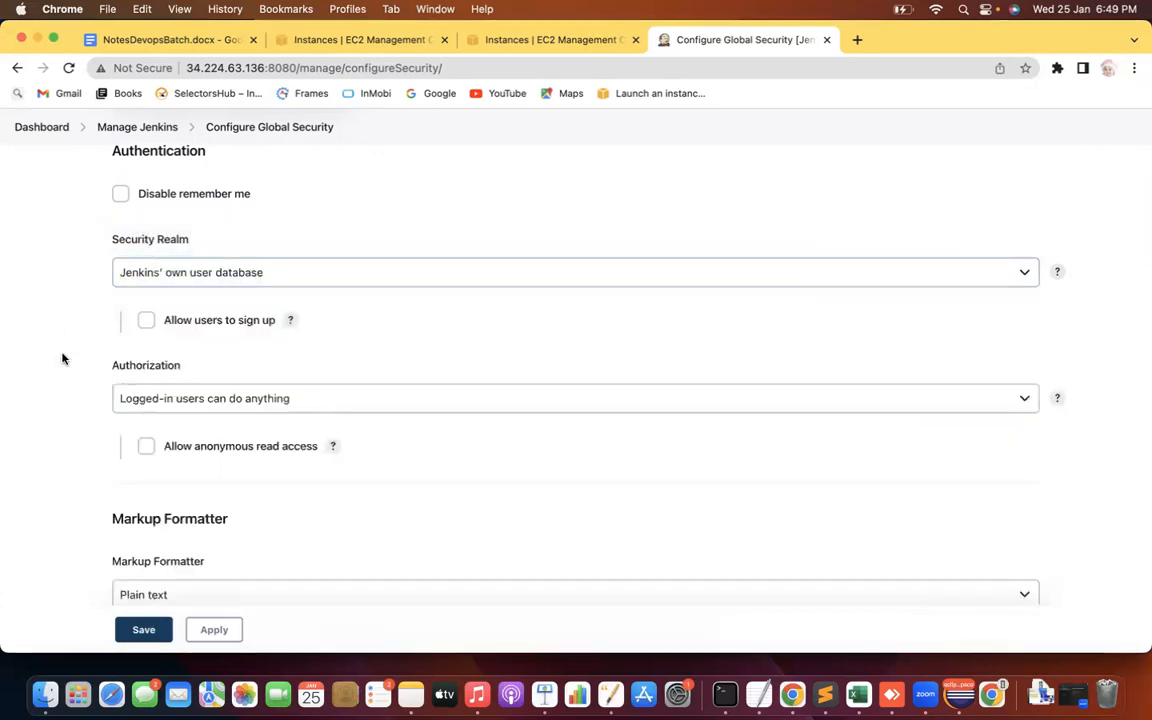
scroll(62, 358, down, 2)
scroll(62, 358, up, 2)
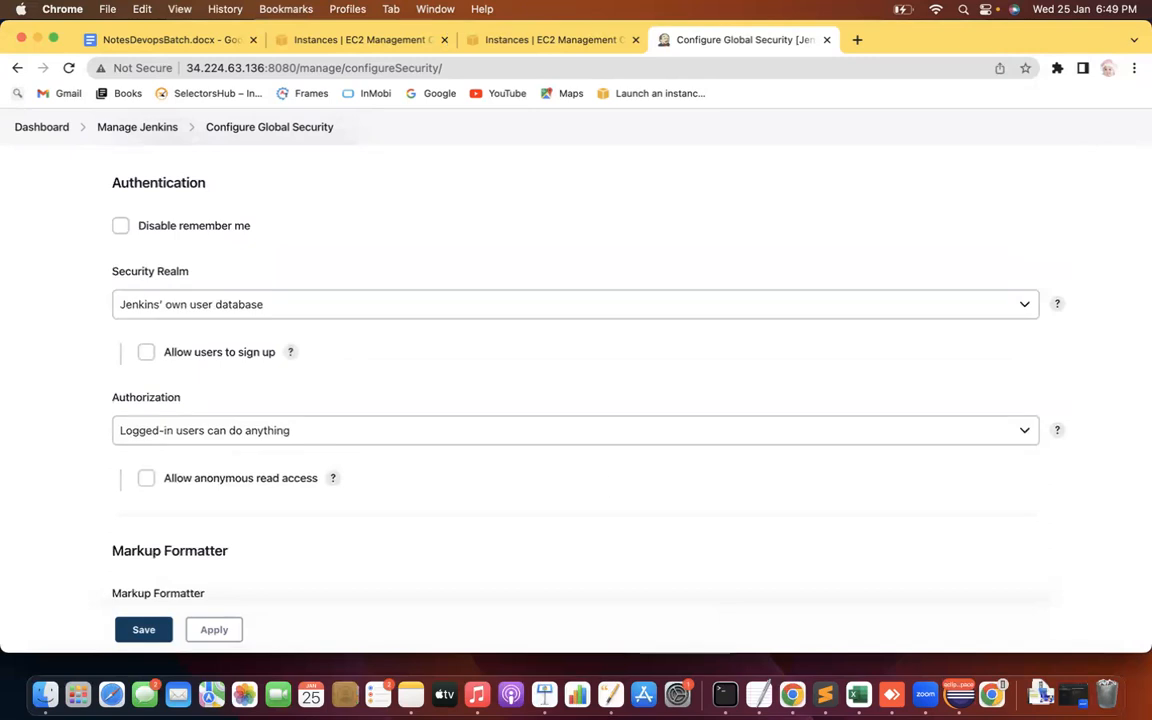
click(824, 695)
Add the heading 'Security Realm - Authentcation:-' with a '----' underline below the last note
click(870, 444)
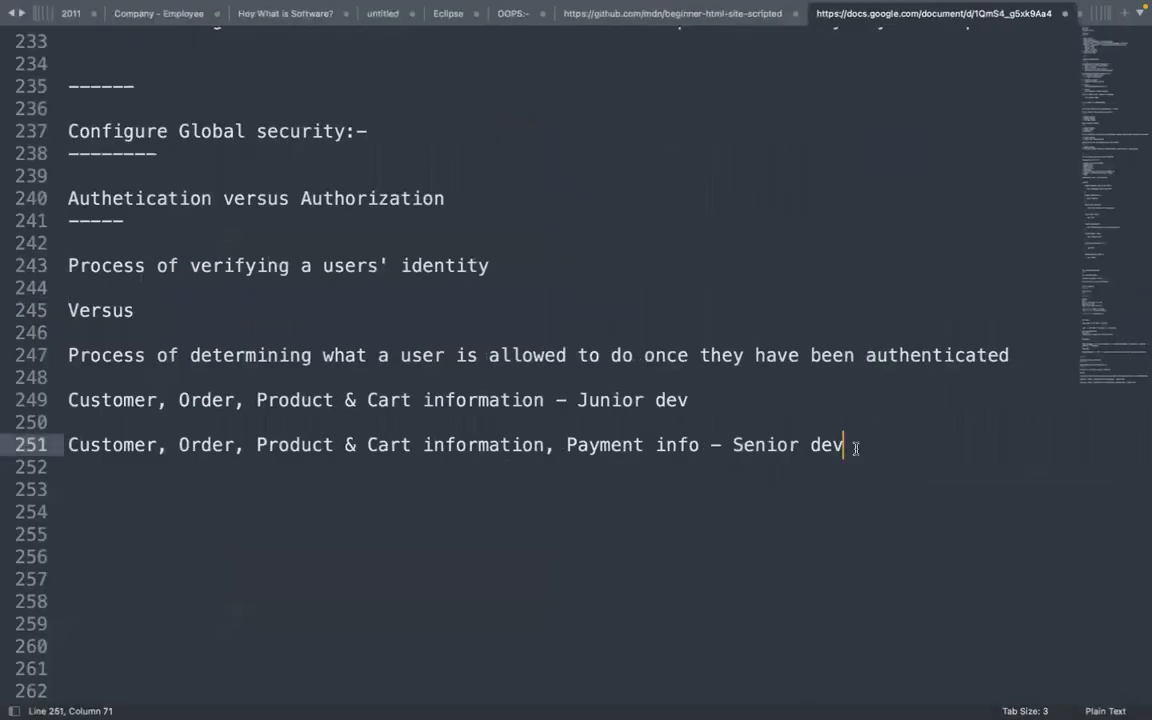
key(Return)
key(Return)
key(Return)
text(Secu)
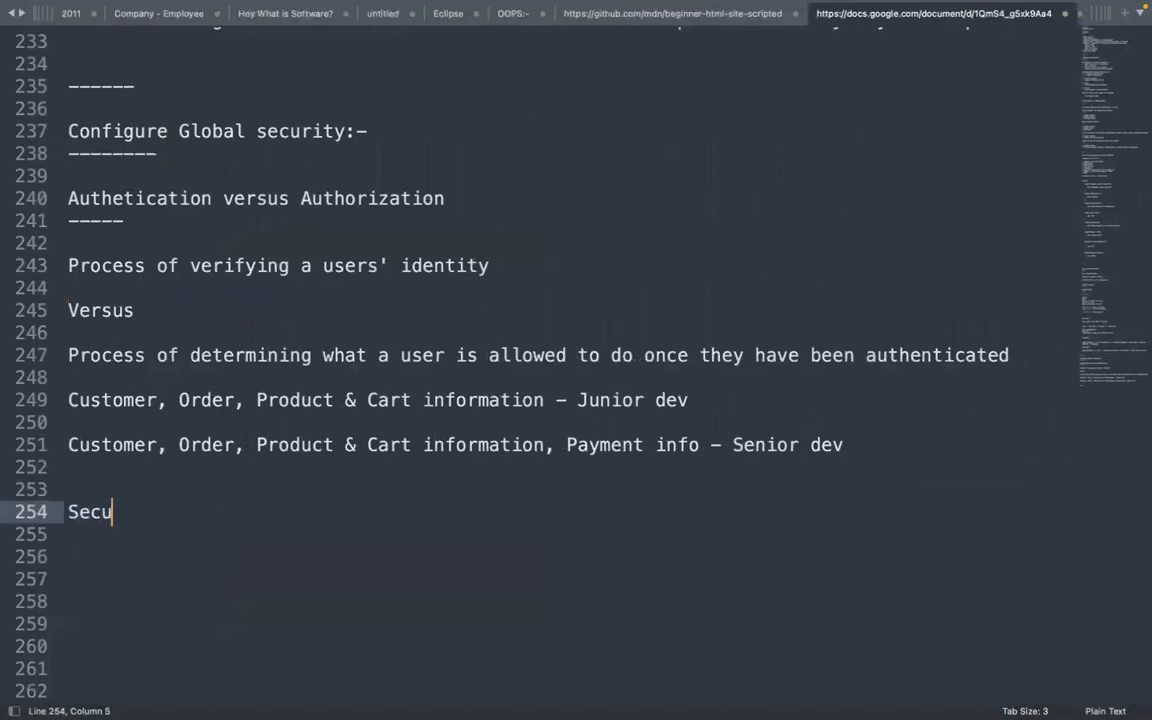
text(rity Rea)
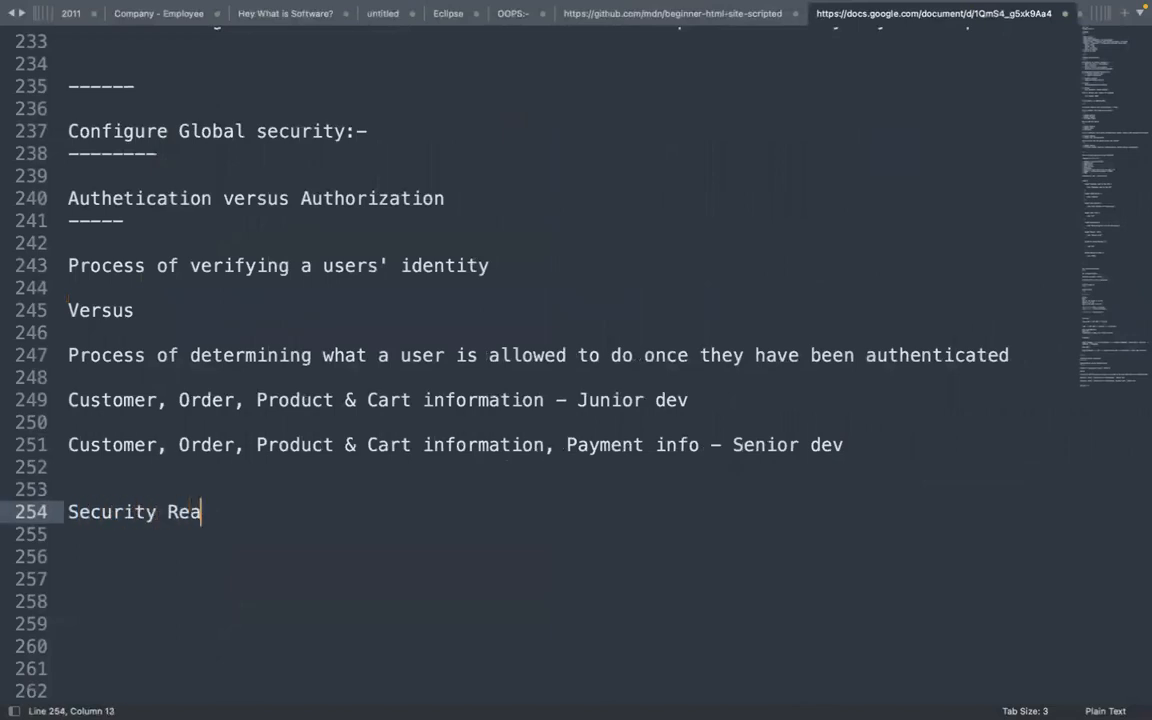
text(lm - Aut)
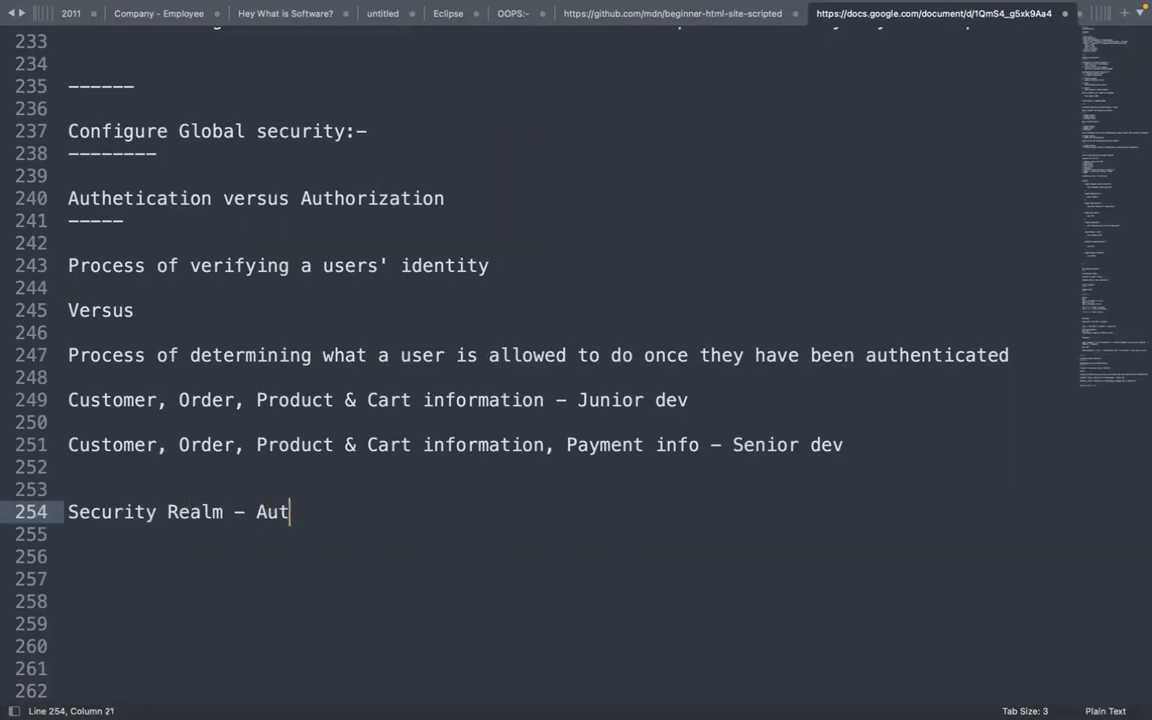
text(hentcaitioinb)
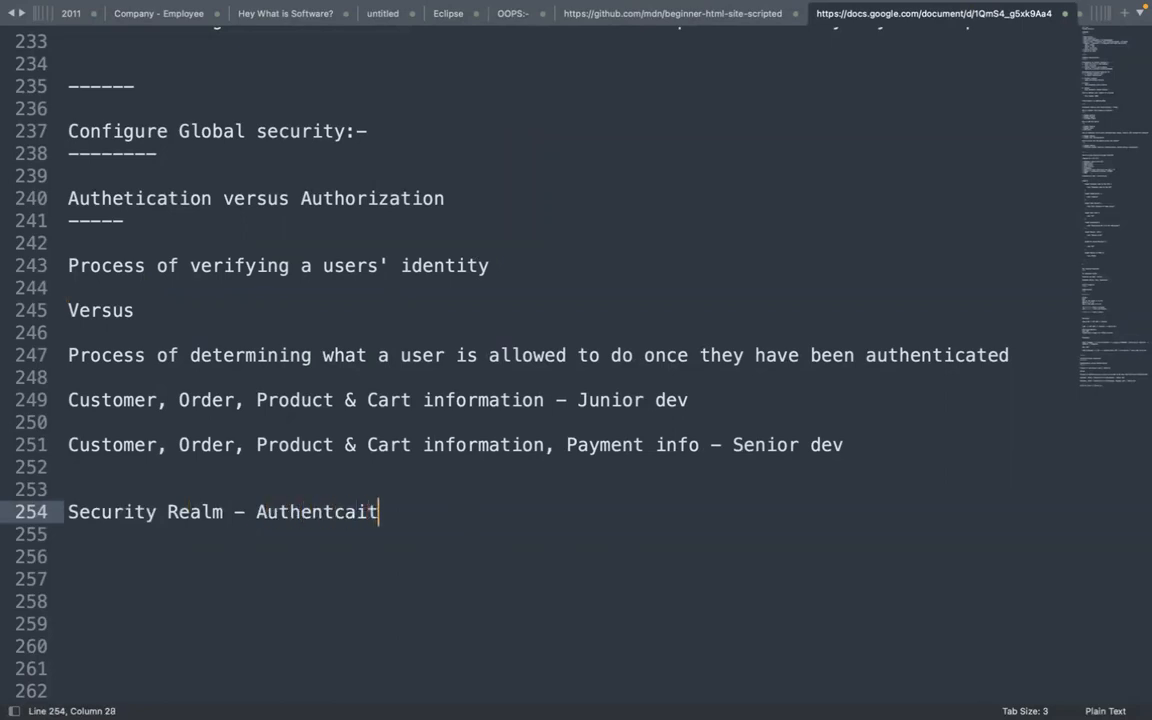
key(BackSpace)
key(BackSpace)
key(BackSpace)
key(BackSpace)
key(BackSpace)
key(BackSpace)
key(BackSpace)
text(tion:-)
key(Return)
text(----)
key(Return)
key(Return)
key(Return)
key(Return)
key(Return)
key(Return)
key(Return)
key(Return)
key(Return)
key(Return)
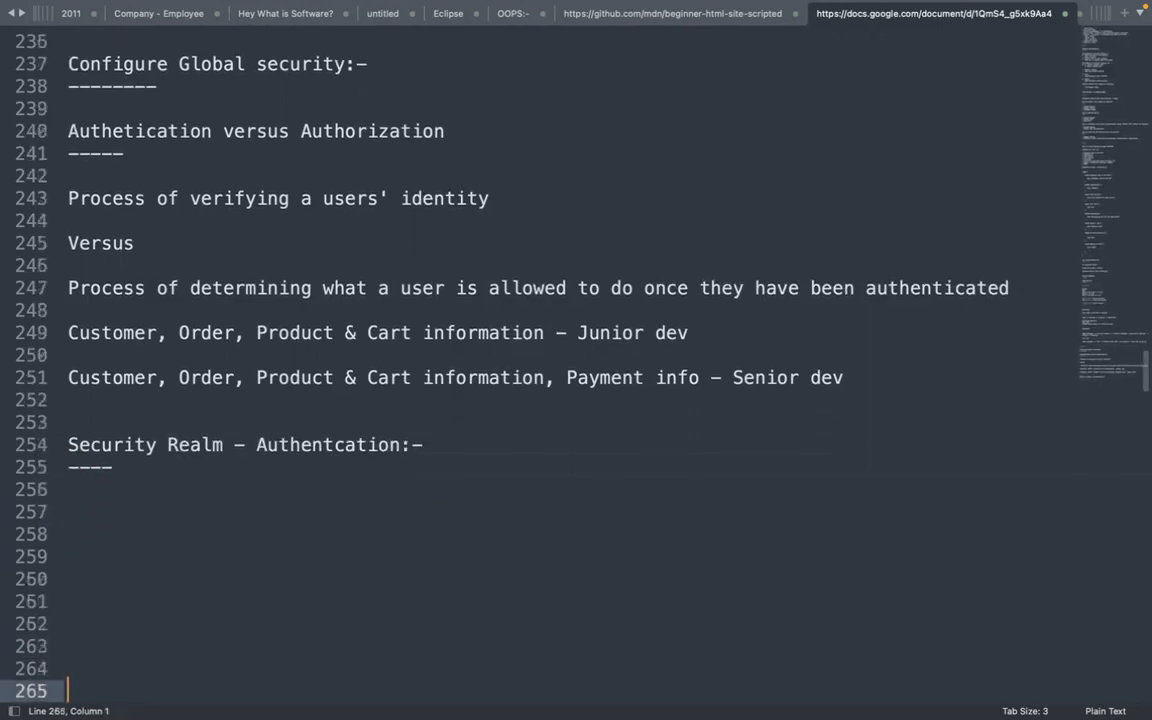
key(Return)
key(Return)
List '1. Jenkins Own DB' under the heading and start item '2. LDA'
click(85, 452)
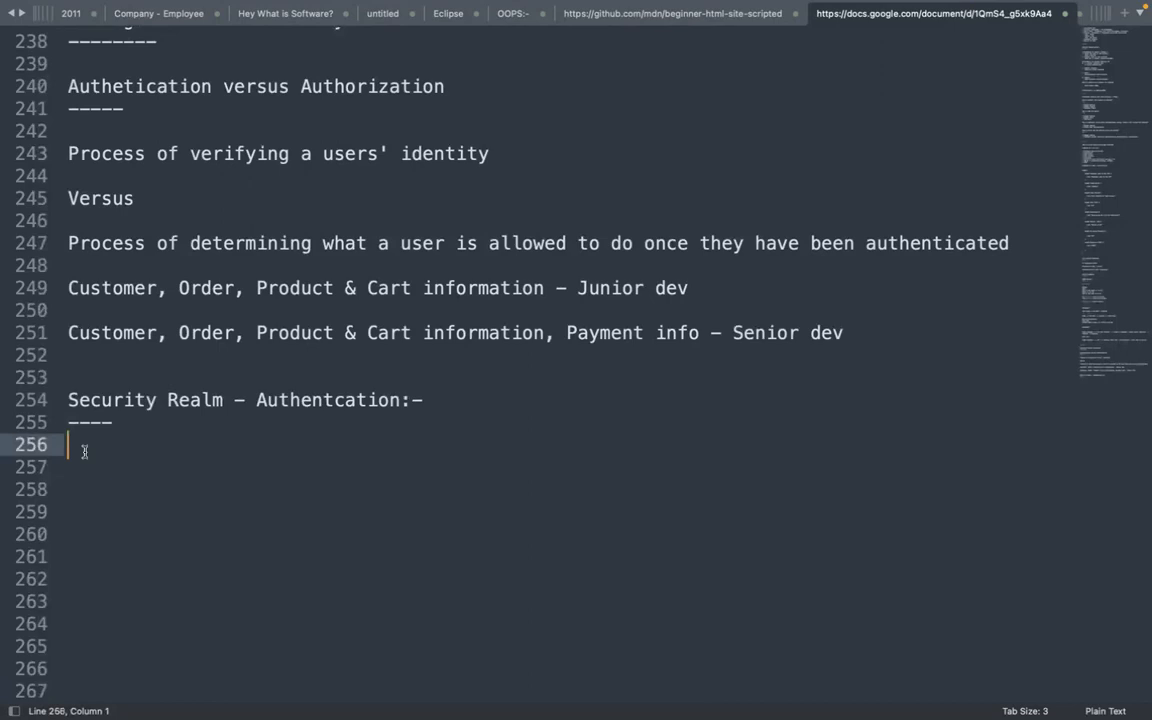
key(Return)
text(1. )
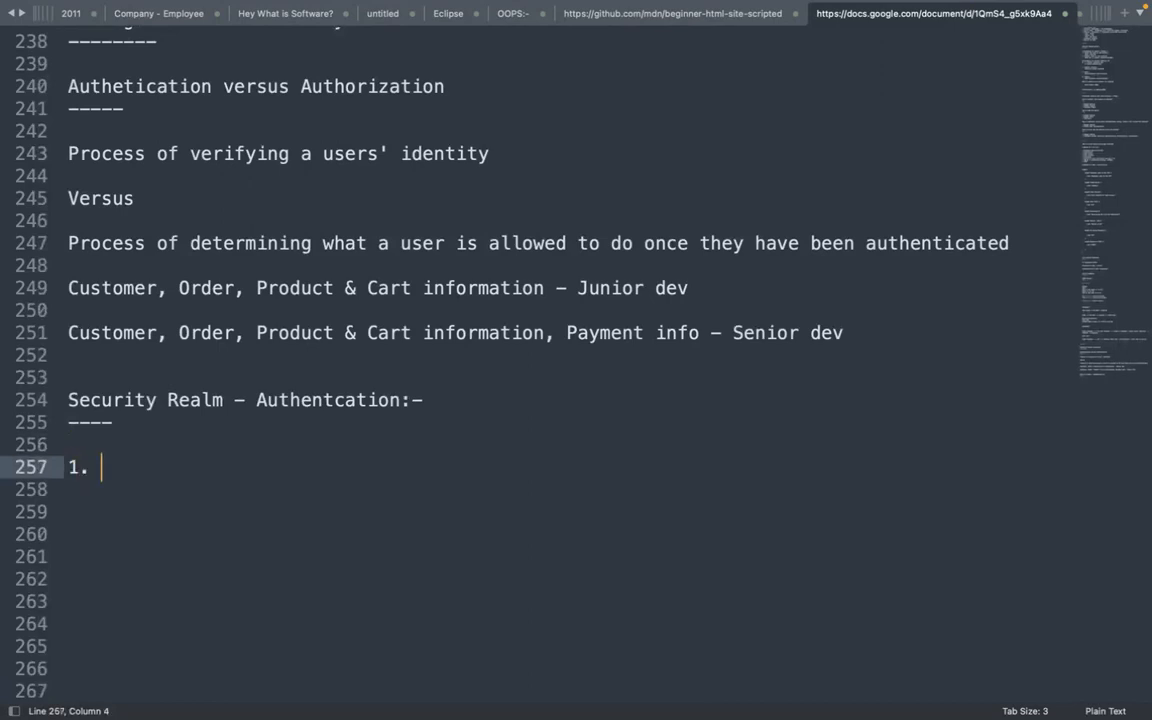
text(Jenior)
key(BackSpace)
key(BackSpace)
key(BackSpace)
text(kins)
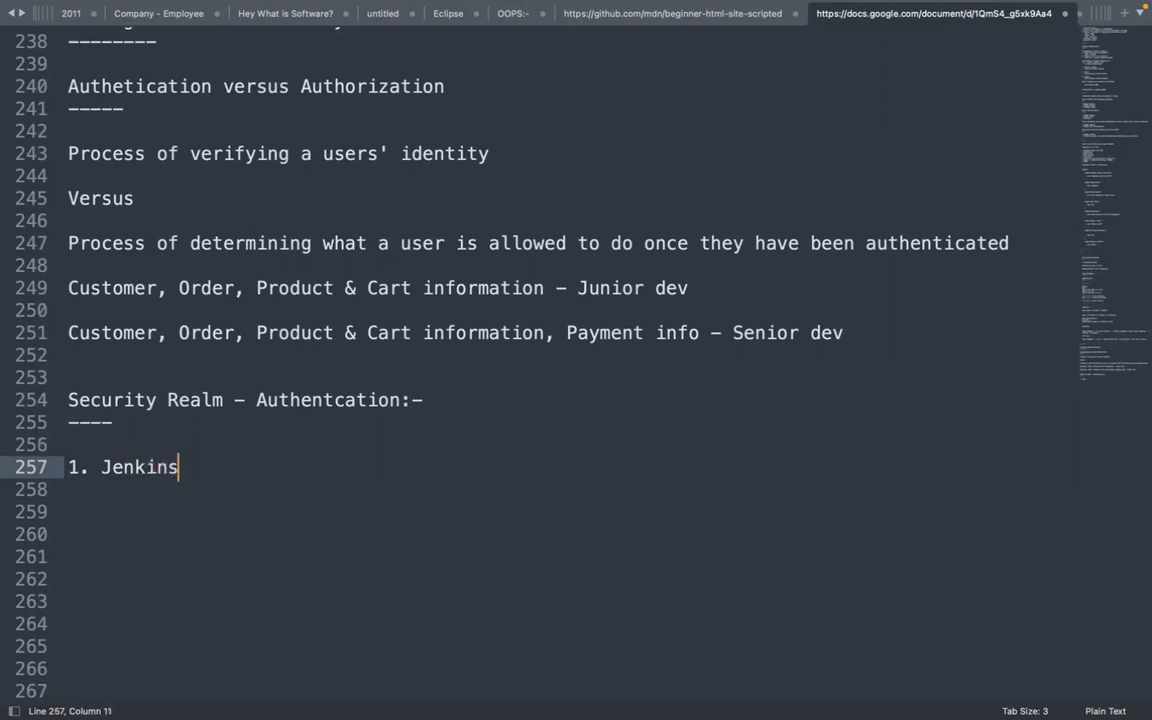
text( Own DB)
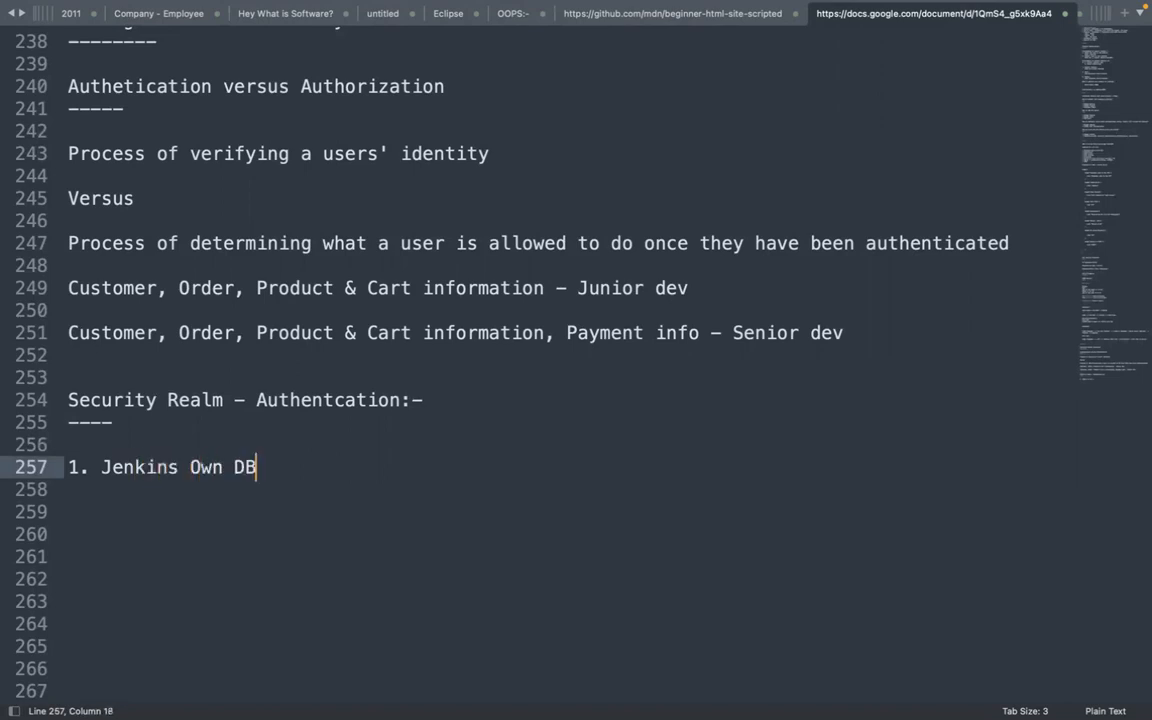
key(Return)
text(2. LDAP)
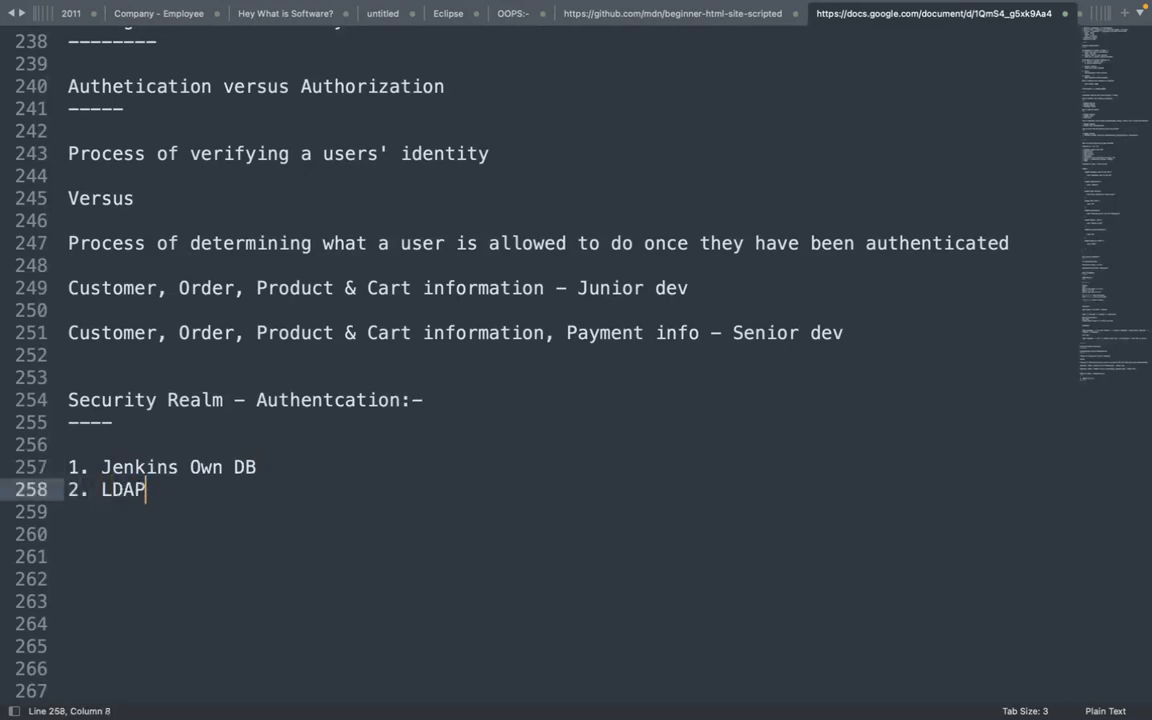
Add list items '3. Servlet container' and '4. Group database'
key(Return)
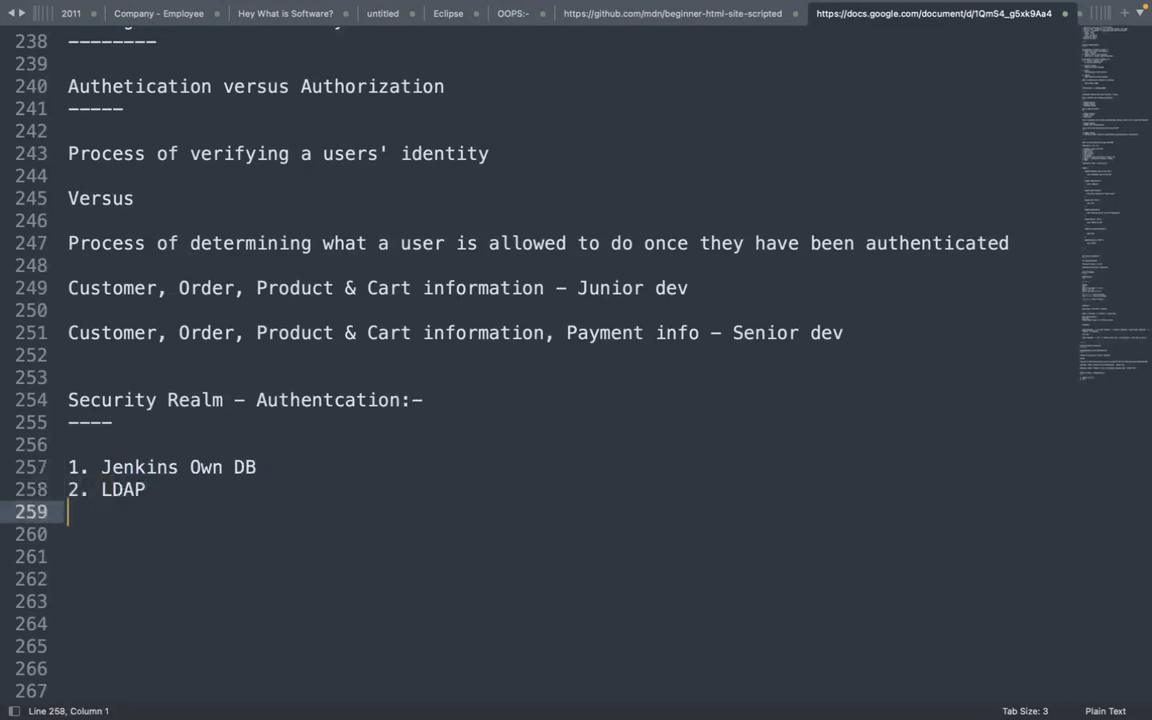
text(3.)
text(Servlet container)
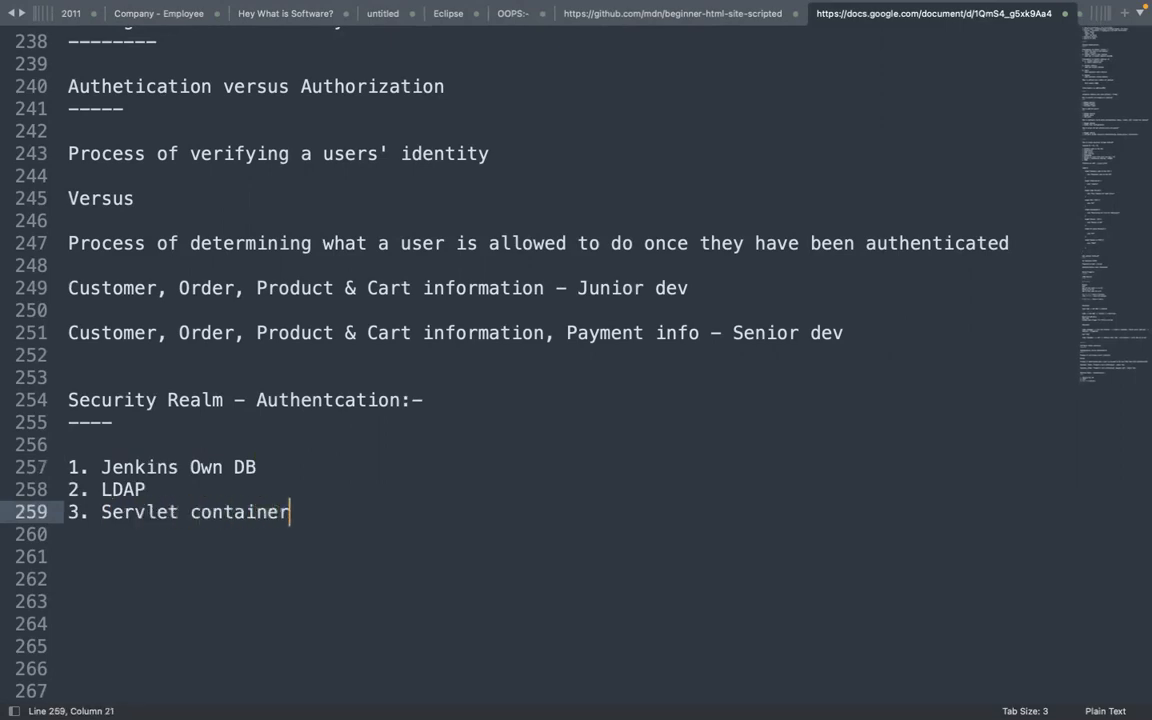
key(Return)
text(4. )
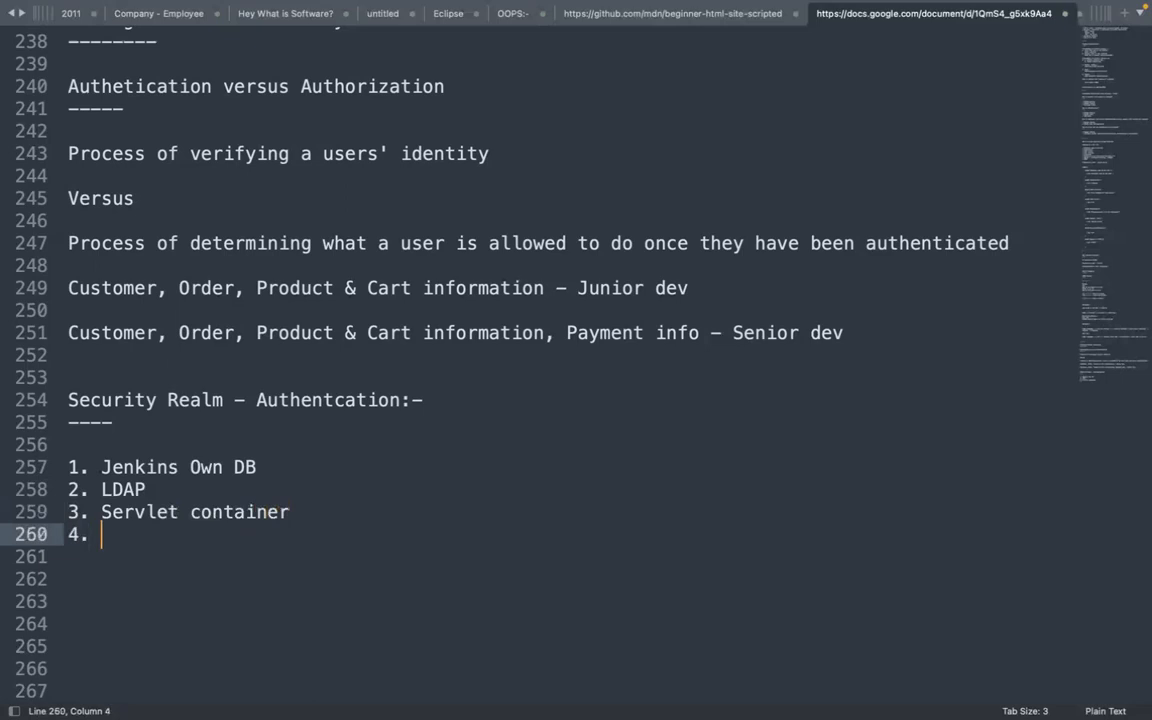
text(Group database)
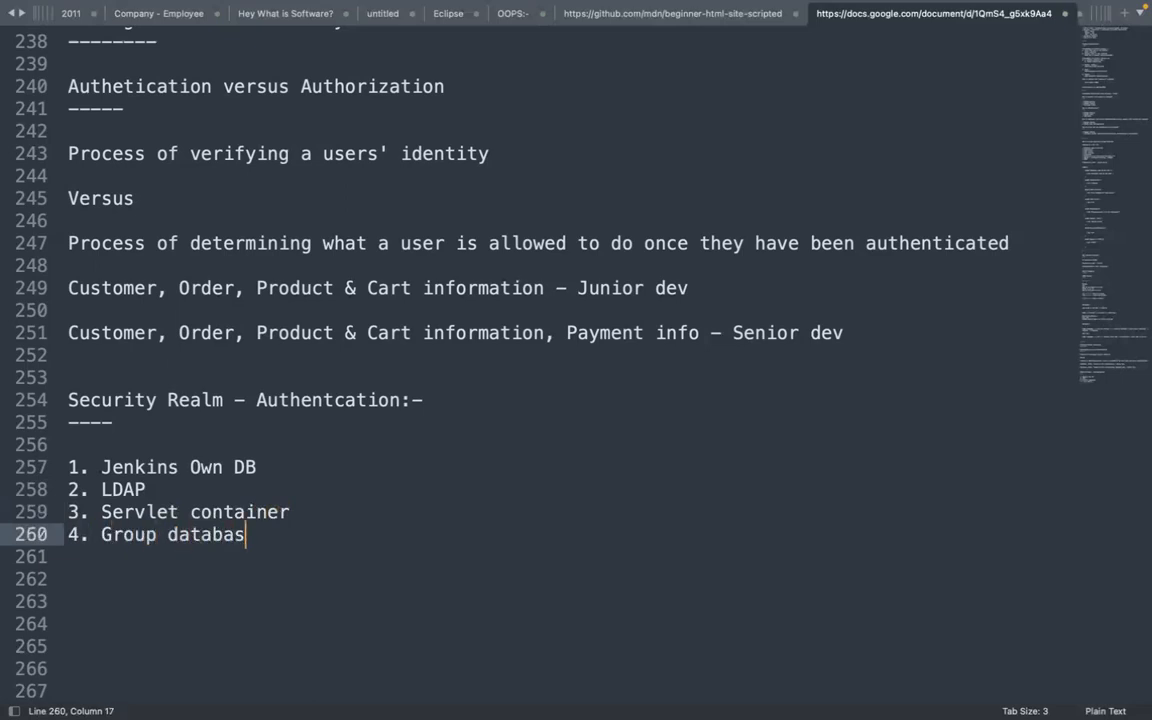
key(Return)
key(Return)
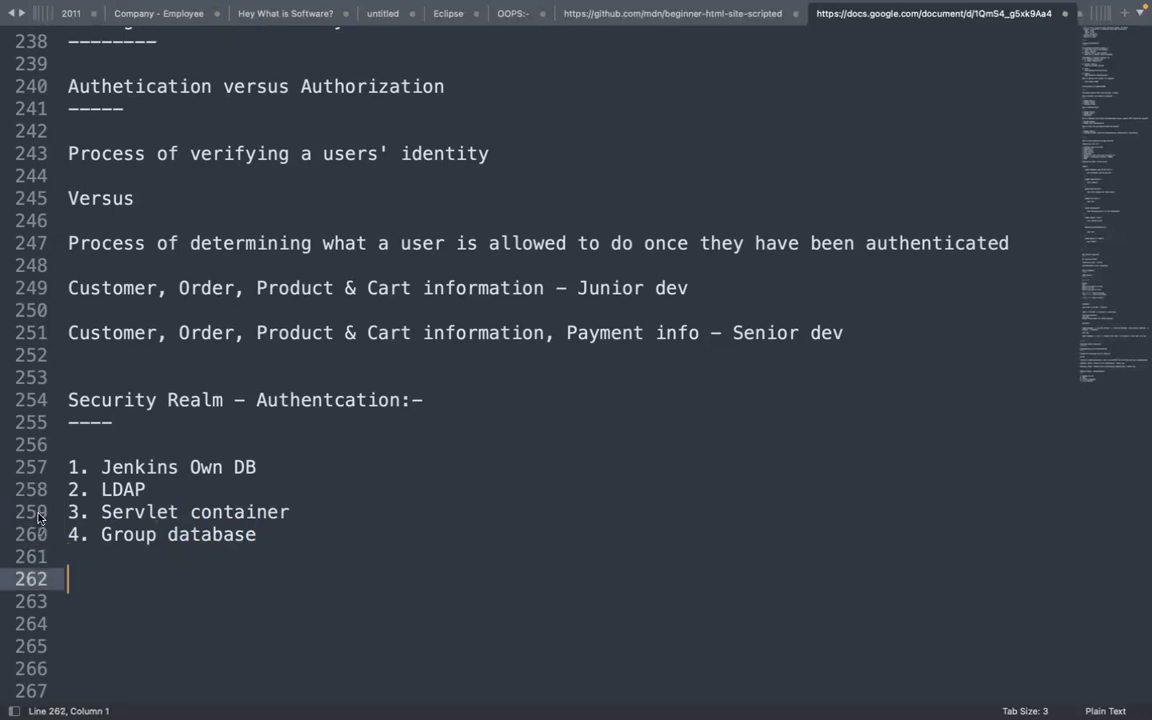
Wrap LDAP in asterisks as '*LDAP*' and move below the finished list
click(99, 490)
text(*)
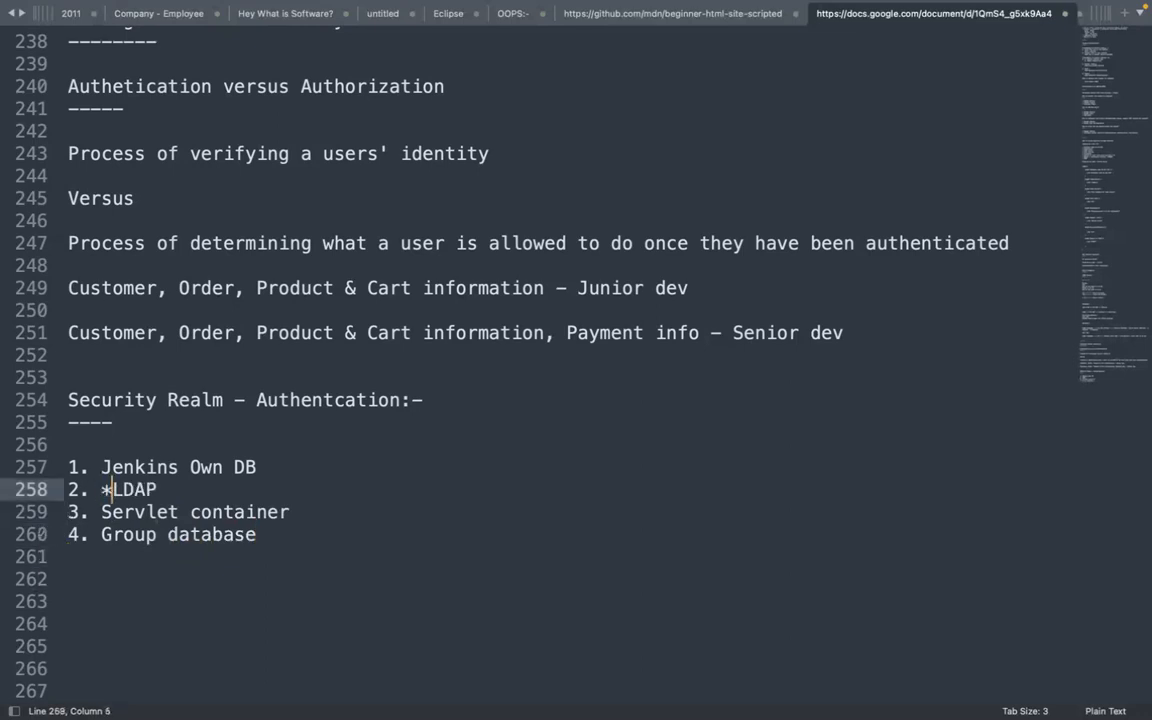
click(157, 490)
text(*)
click(222, 467)
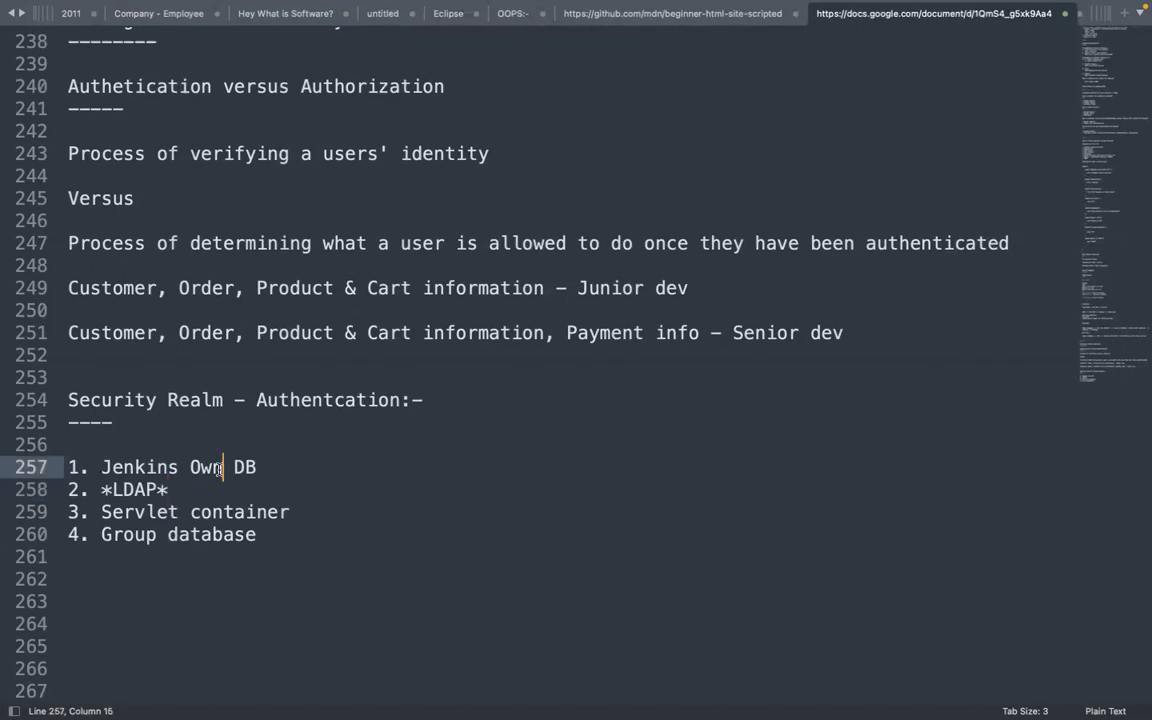
key(Down)
key(Down)
key(Down)
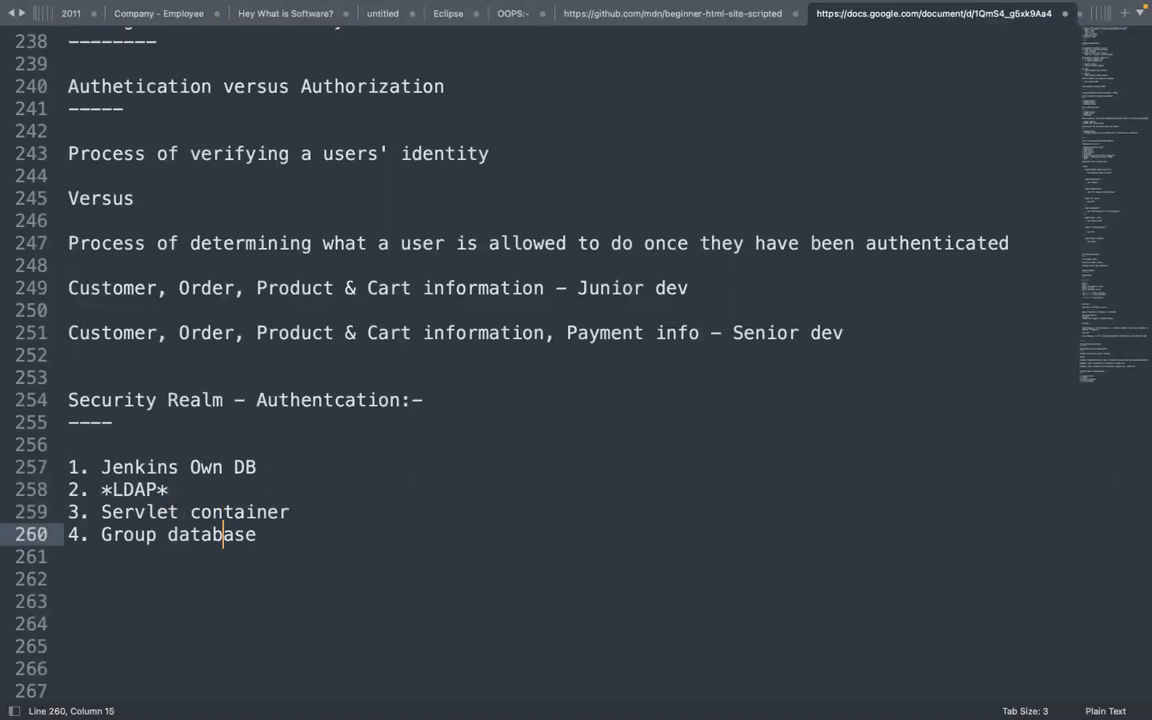
key(Down)
key(Down)
key(Down)
key(Down)
key(Down)
key(Down)
key(Down)
key(Down)
key(Down)
key(Down)
key(Down)
key(Down)
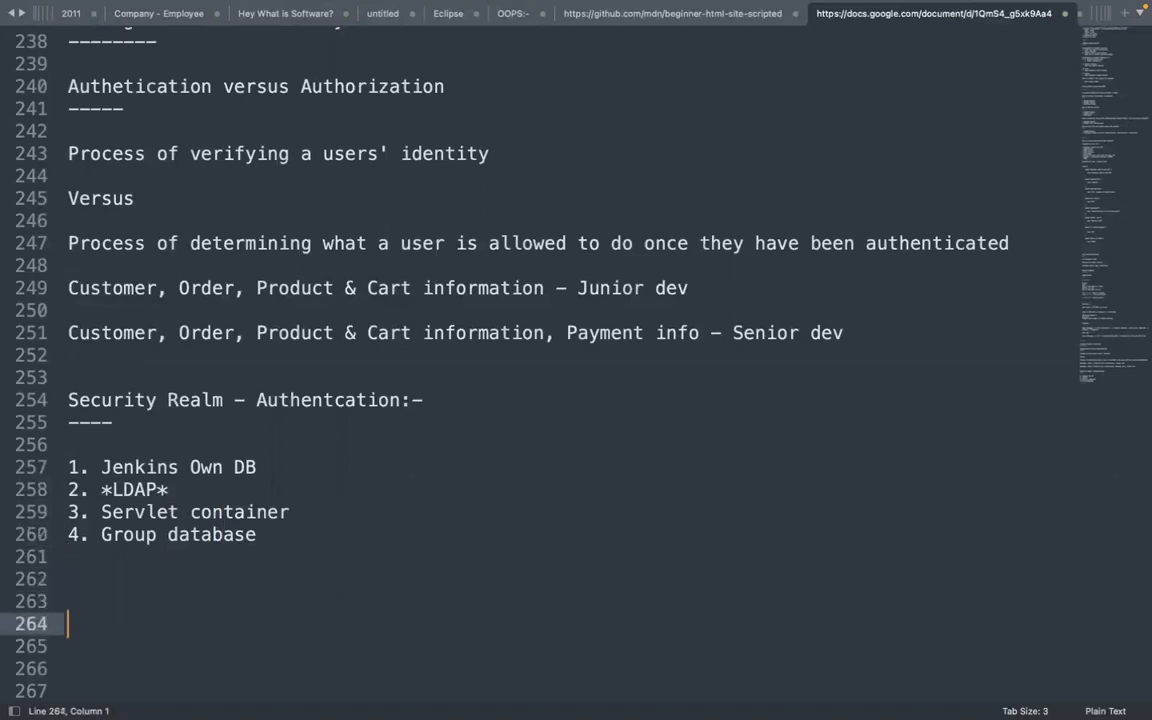
key(Down)
key(Down)
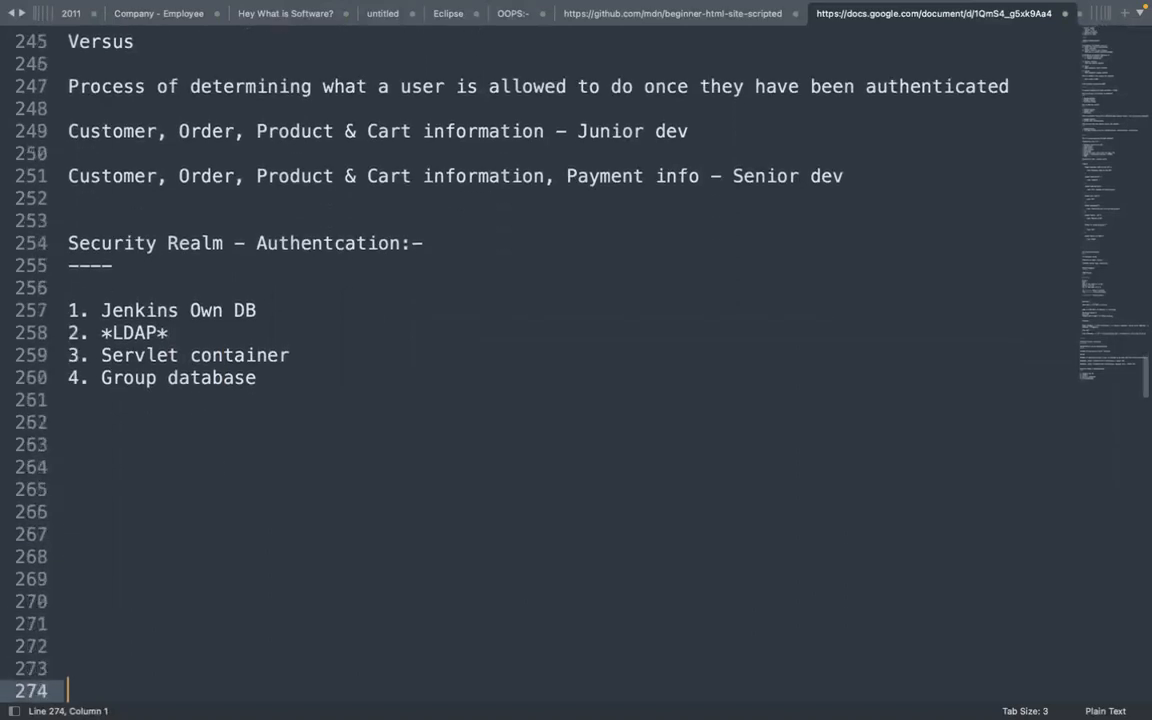
click(63, 422)
click(112, 440)
mouse_move(527, 10)
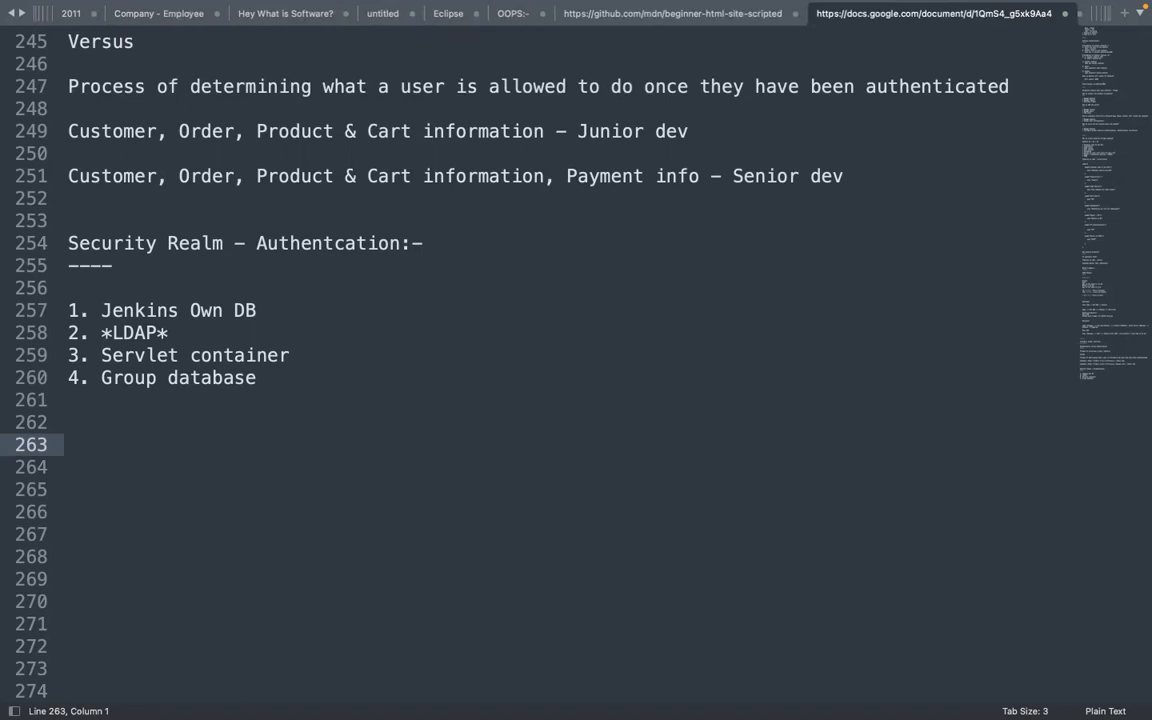
click(792, 694)
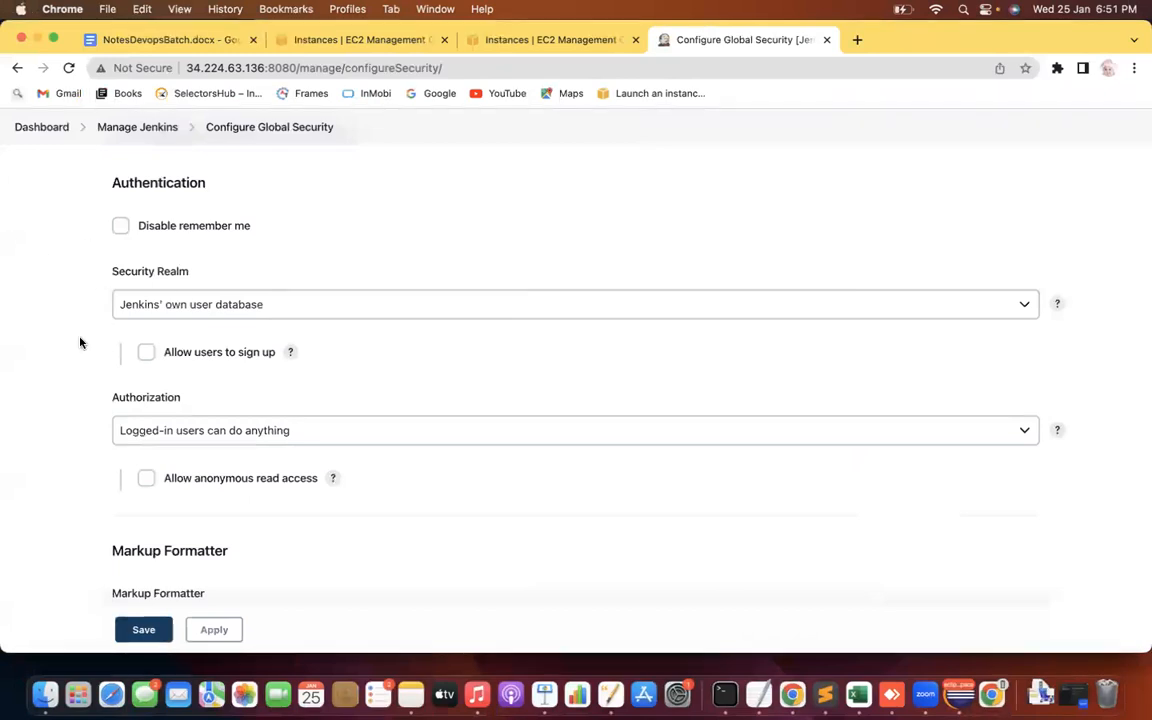
scroll(80, 339, down, 2)
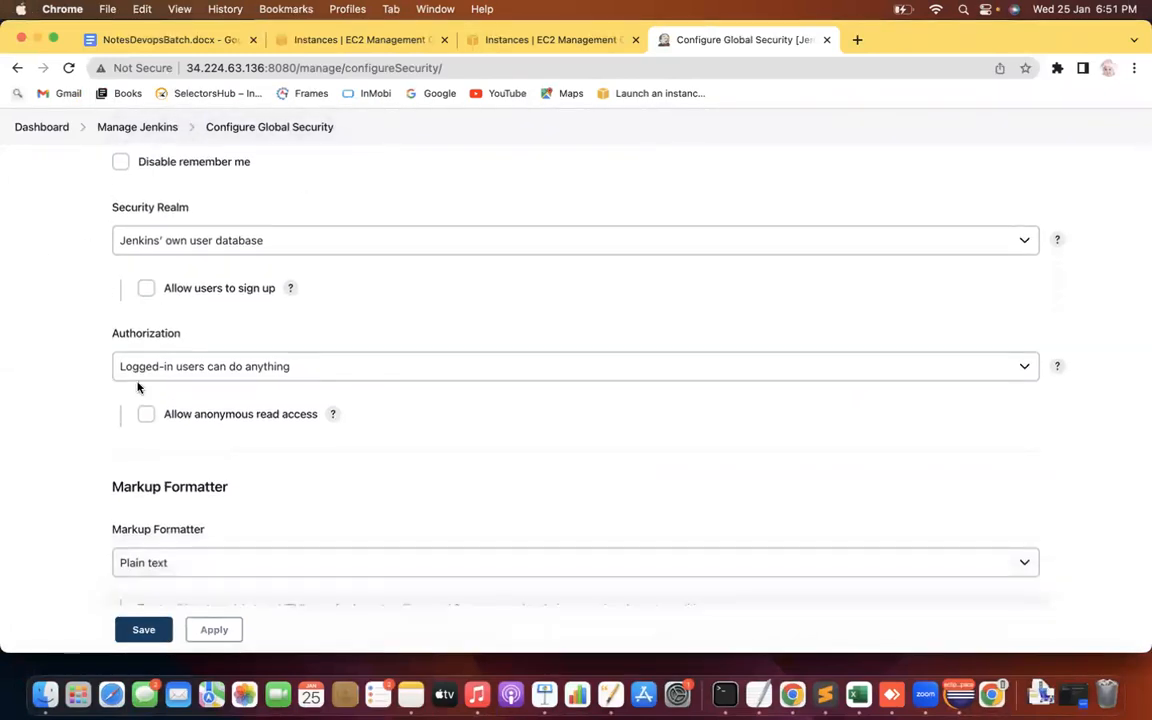
click(275, 242)
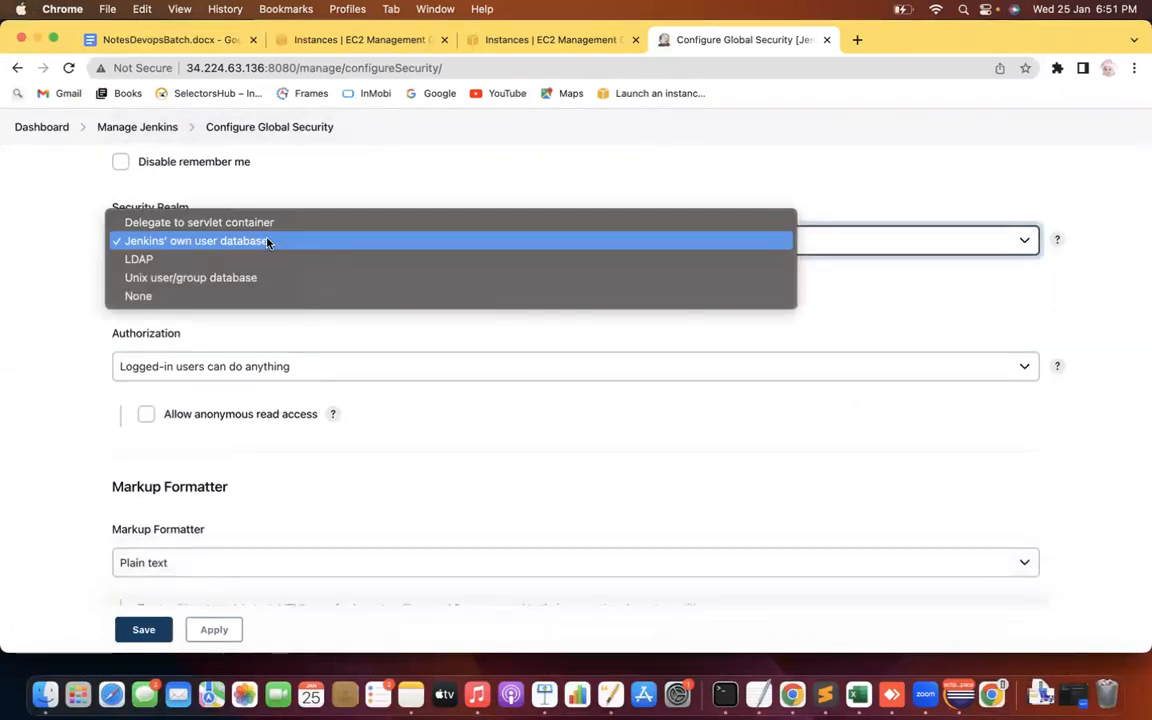
click(59, 326)
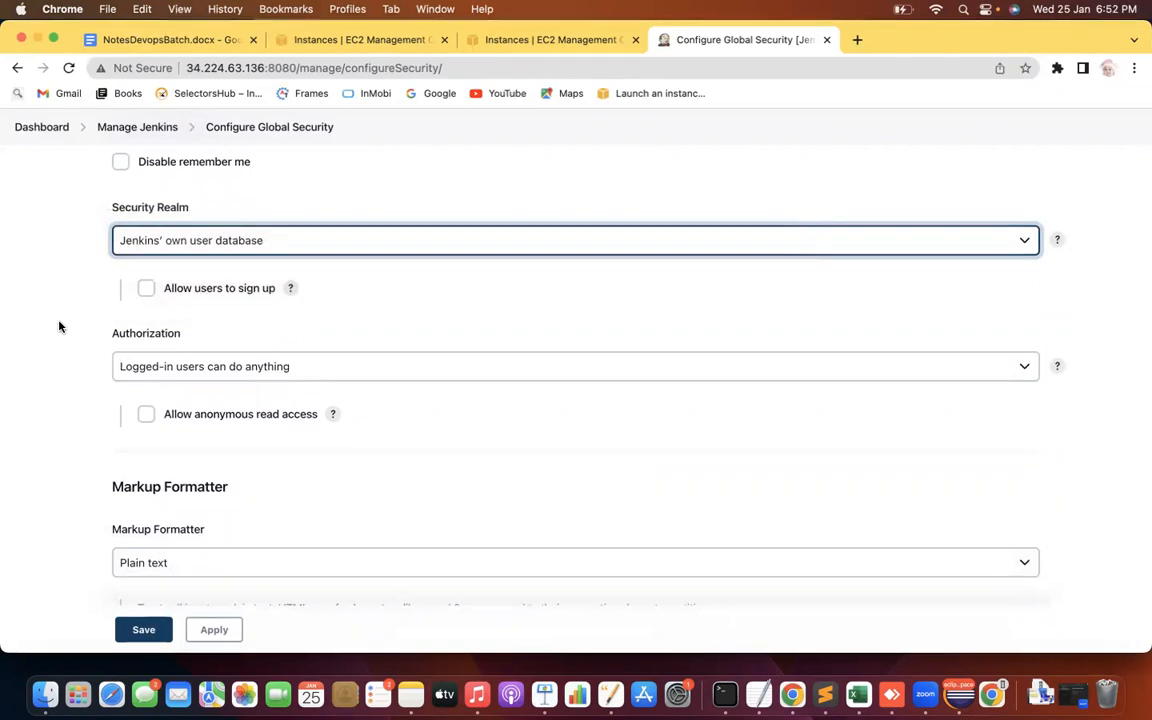
click(38, 326)
scroll(40, 326, down, 1)
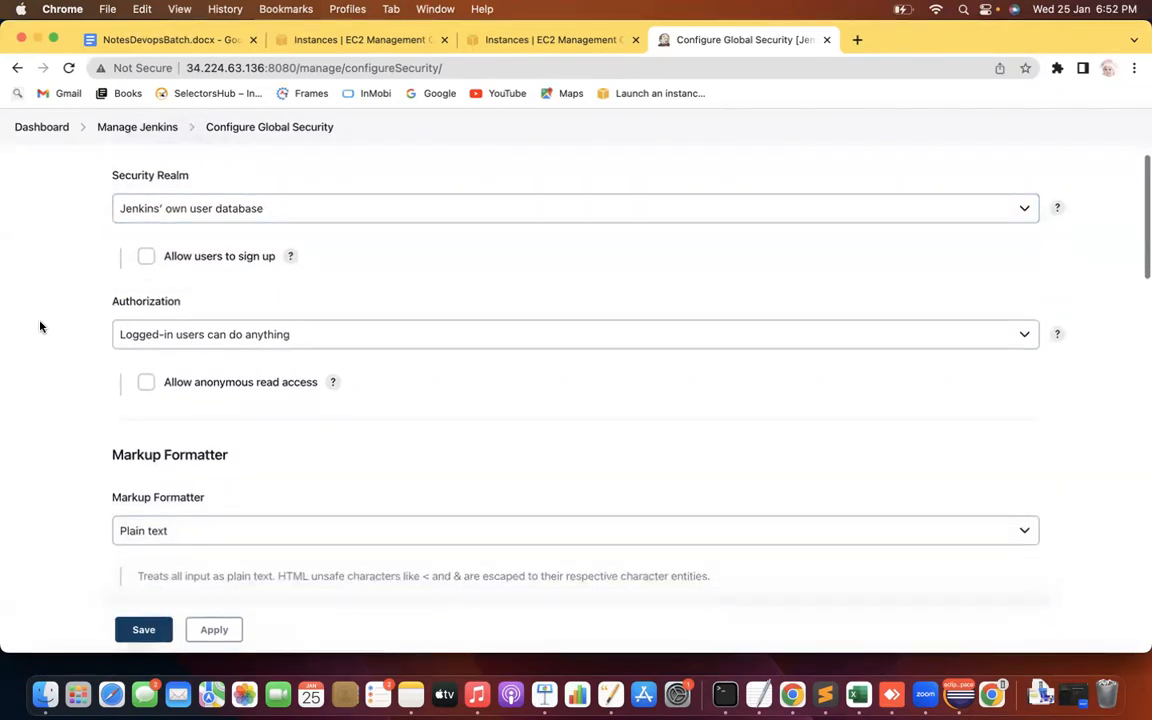
double_click(136, 301)
click(86, 350)
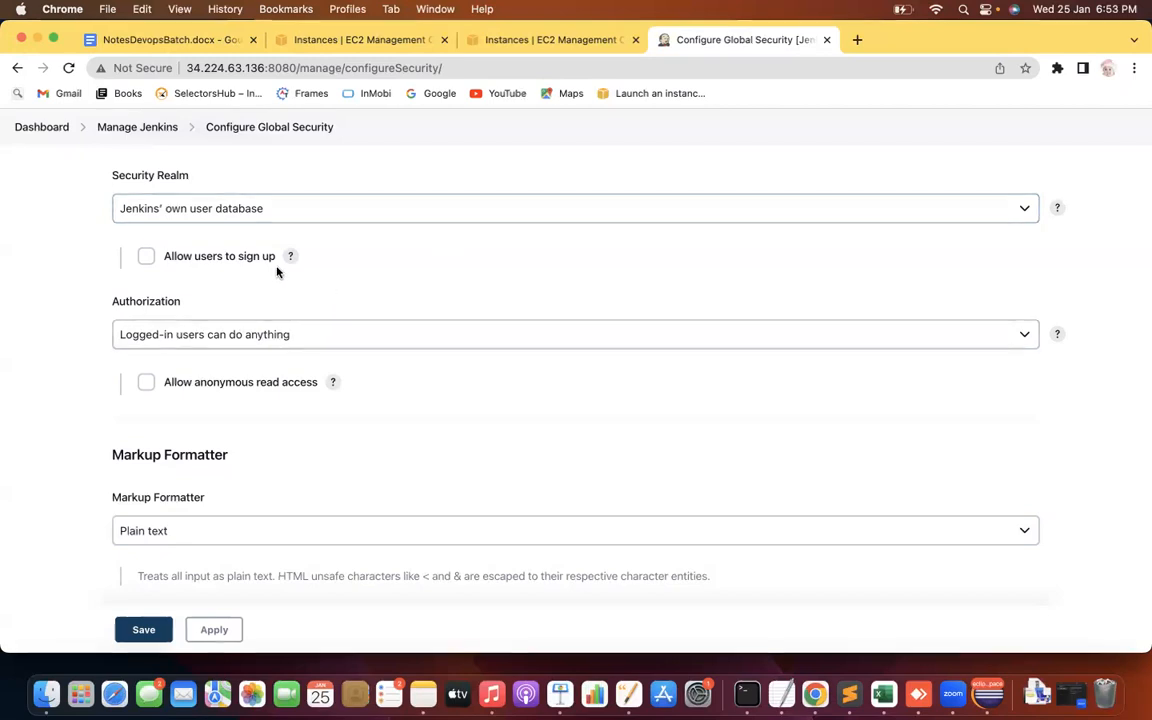
double_click(155, 300)
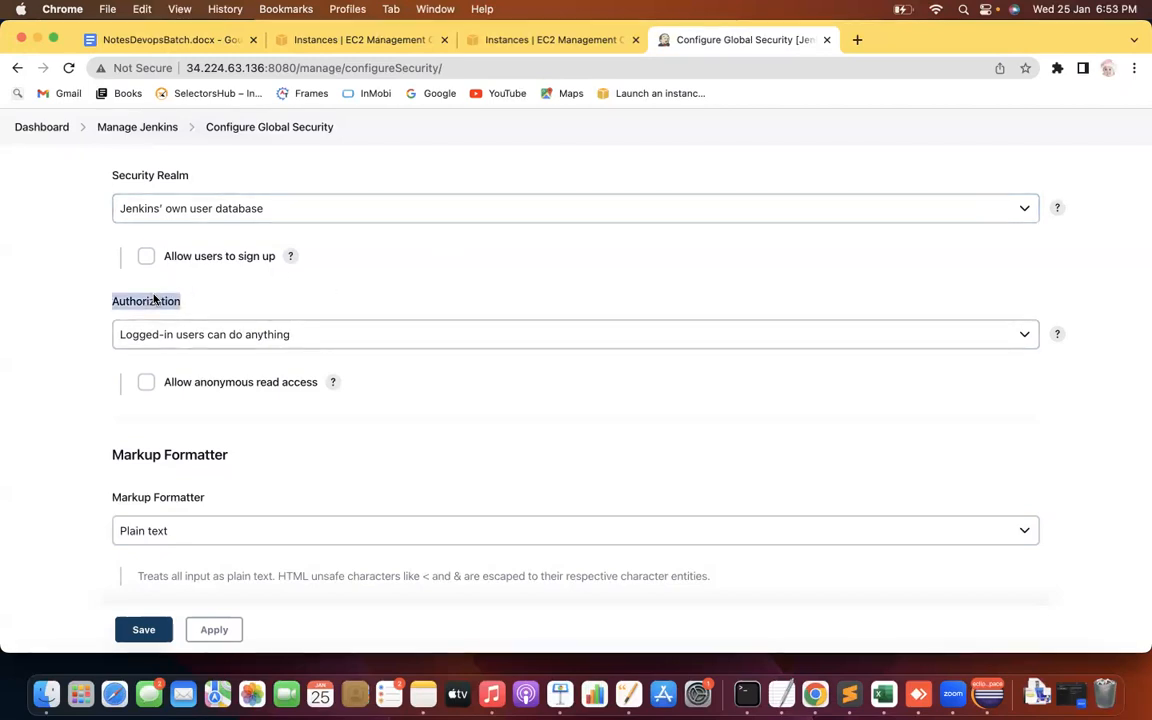
click(361, 337)
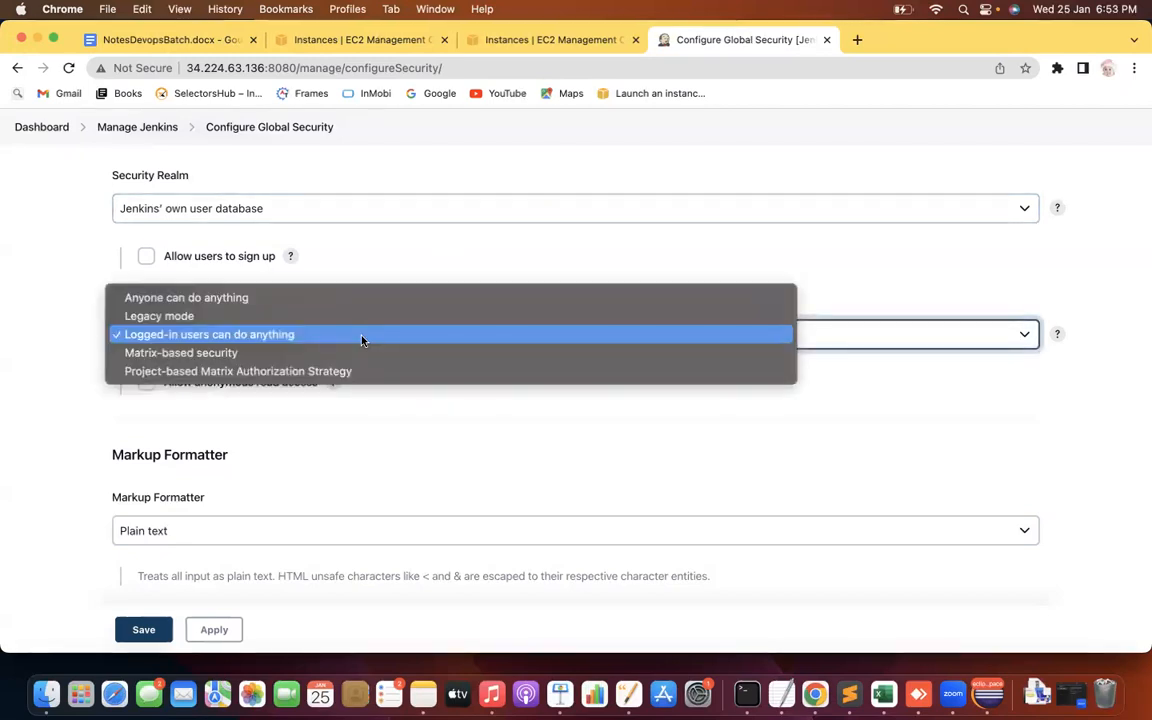
click(45, 342)
key(Down)
key(Down)
key(Down)
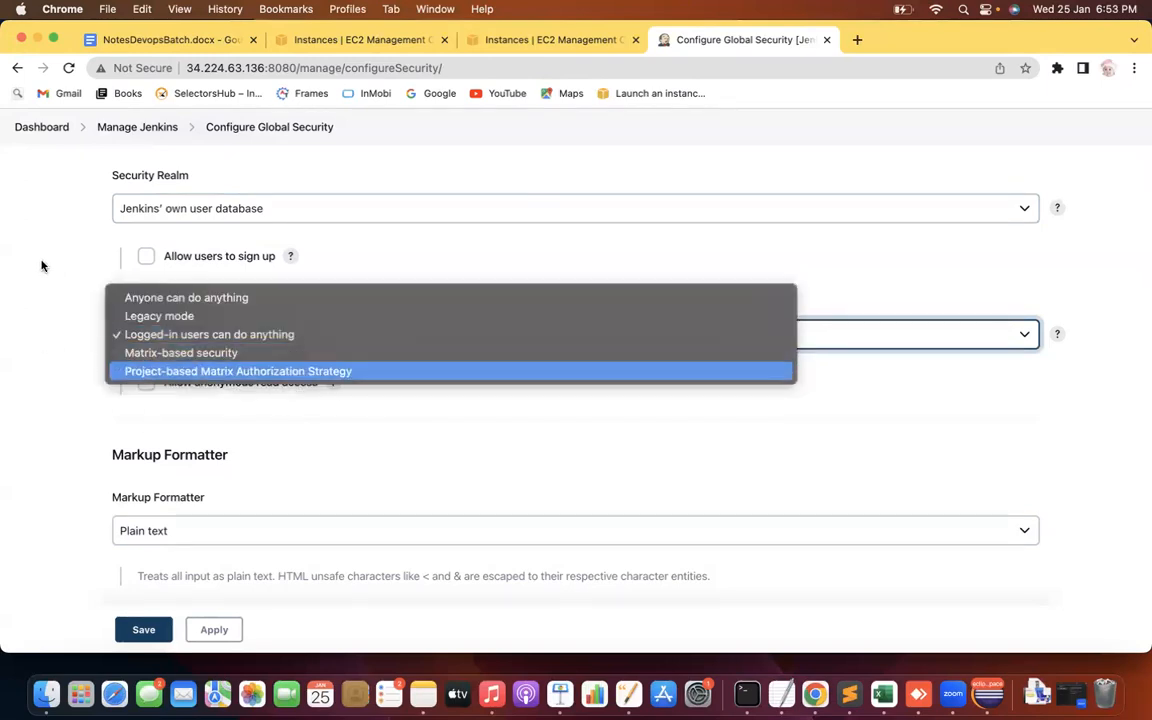
click(41, 265)
click(69, 335)
scroll(69, 336, down, 2)
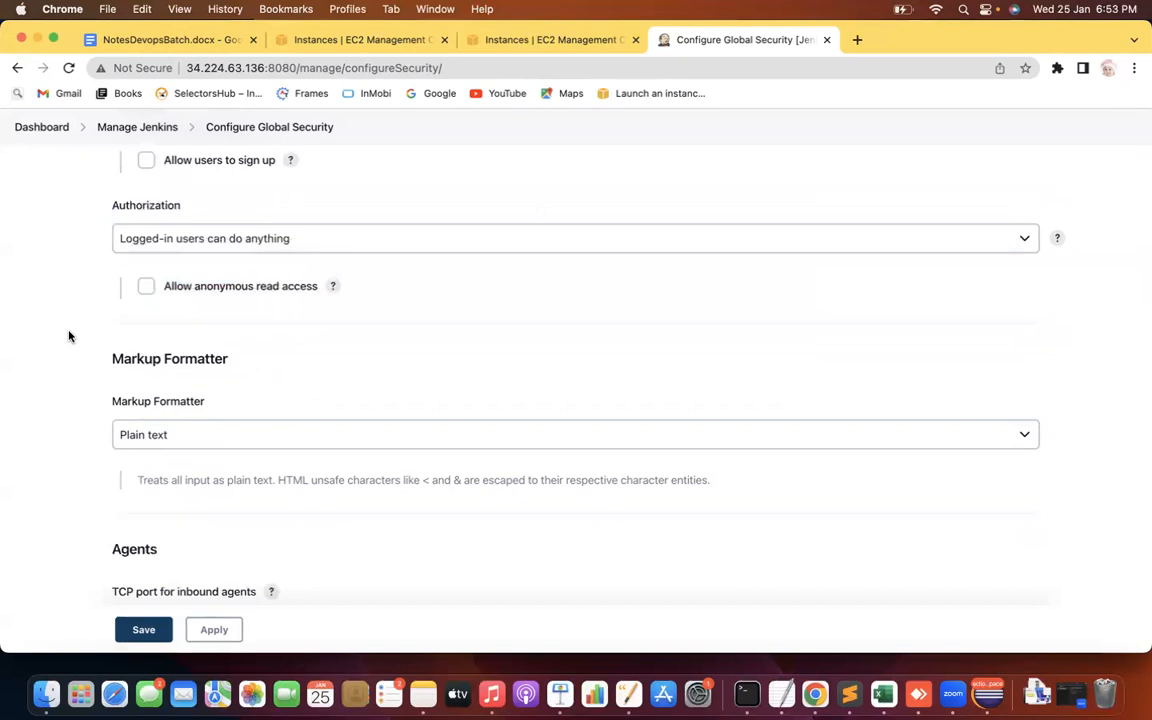
click(283, 239)
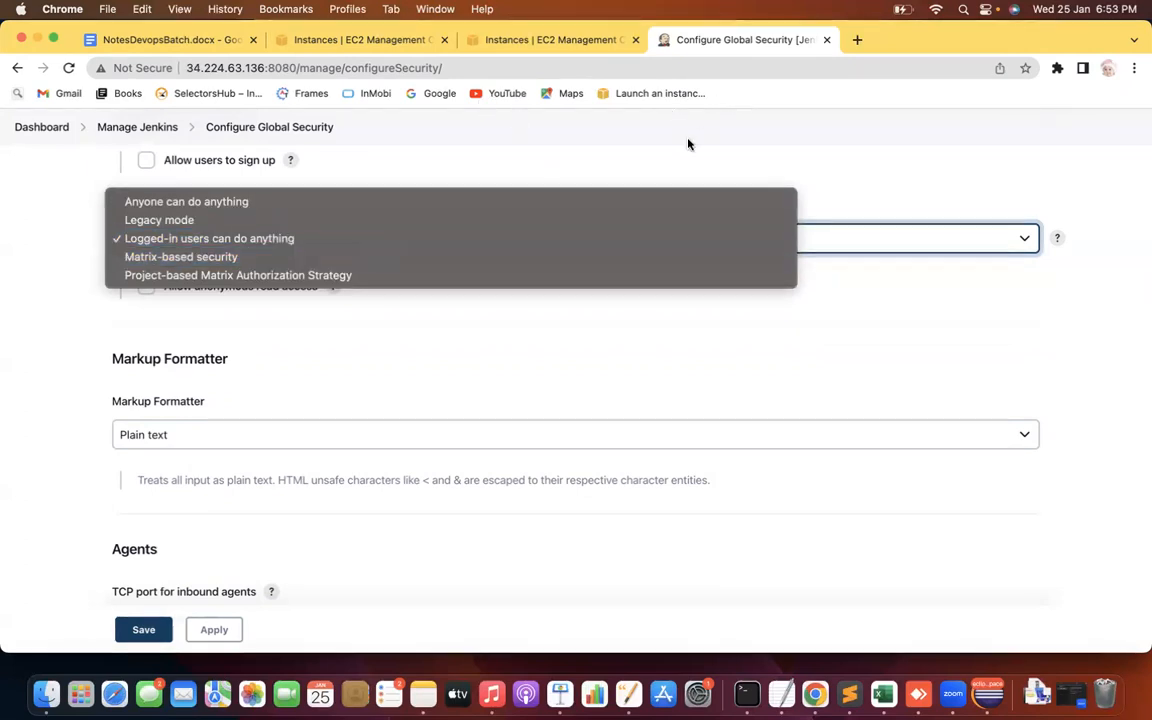
click(256, 240)
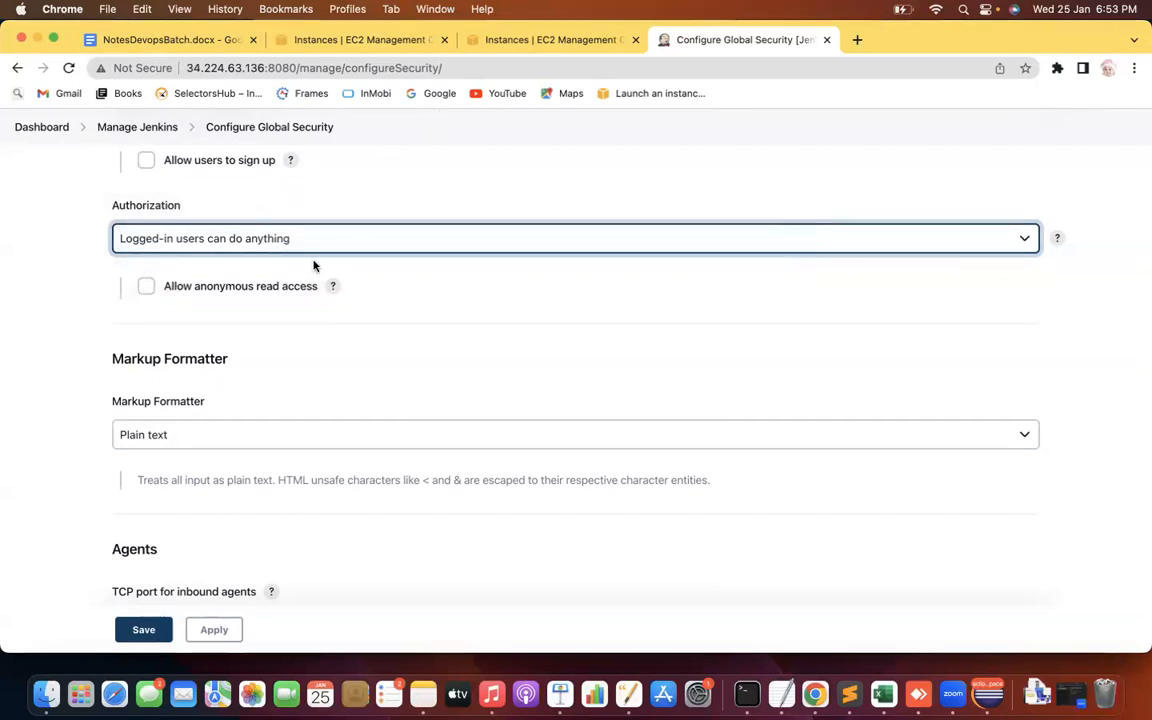
Leave the security page unsaved, go to Manage Users, and open the Create User form
click(130, 127)
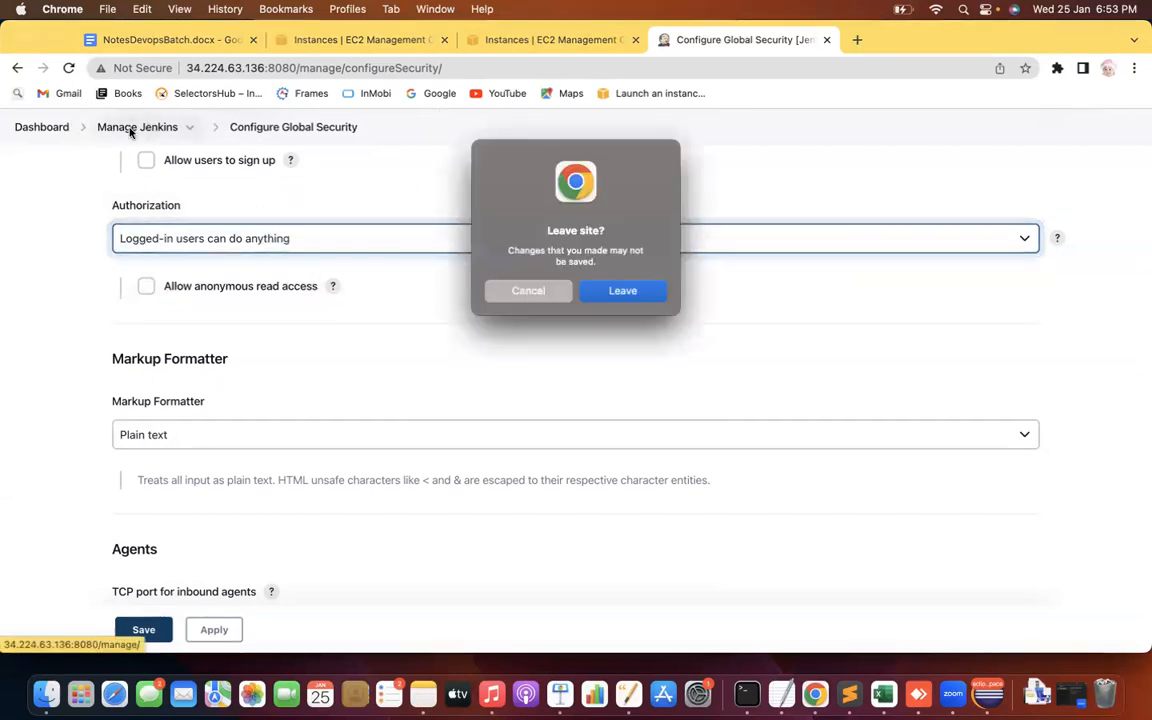
click(623, 293)
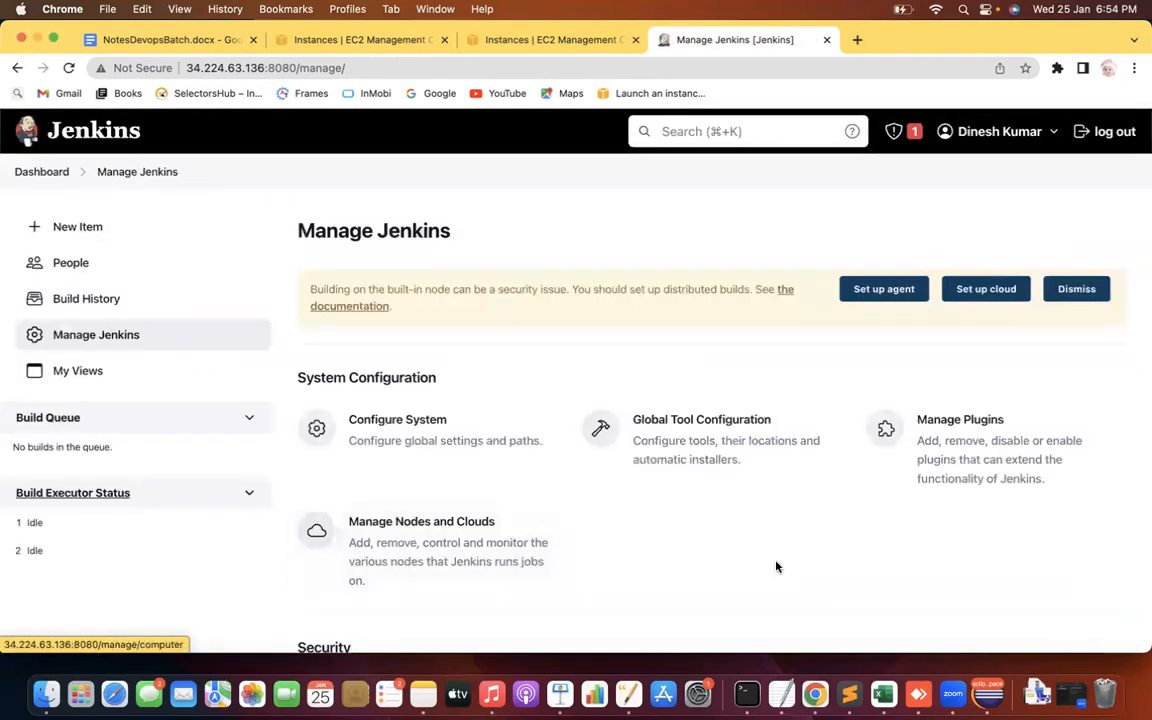
scroll(783, 570, down, 5)
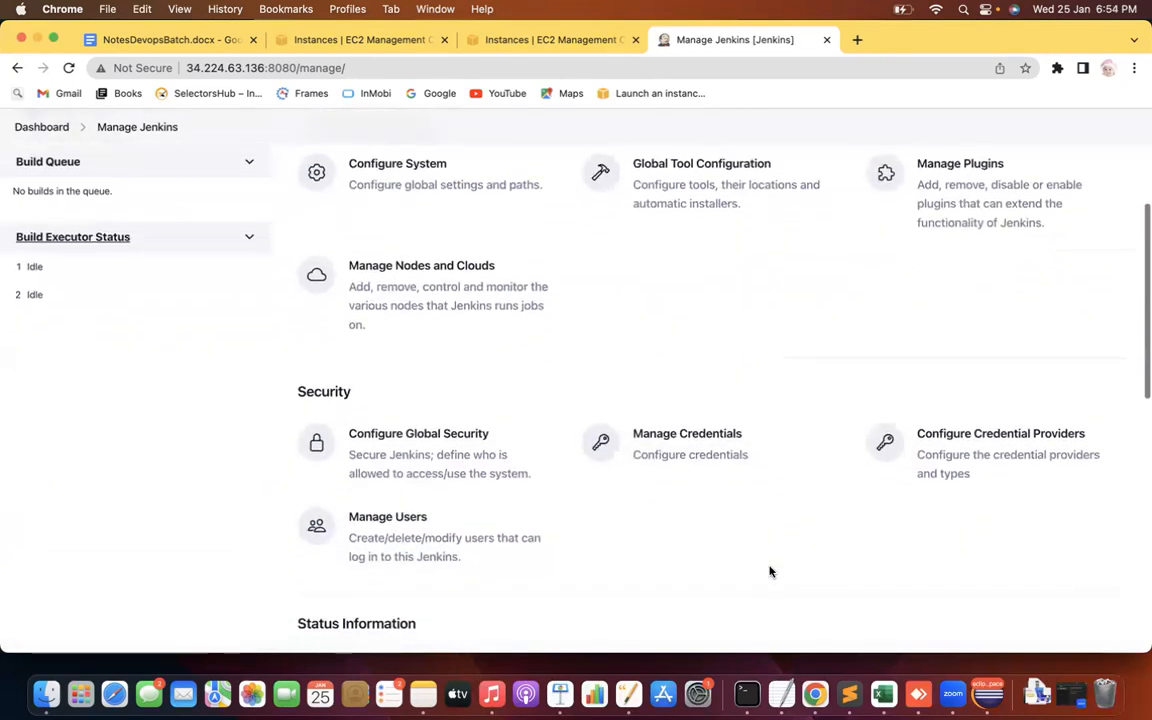
click(407, 535)
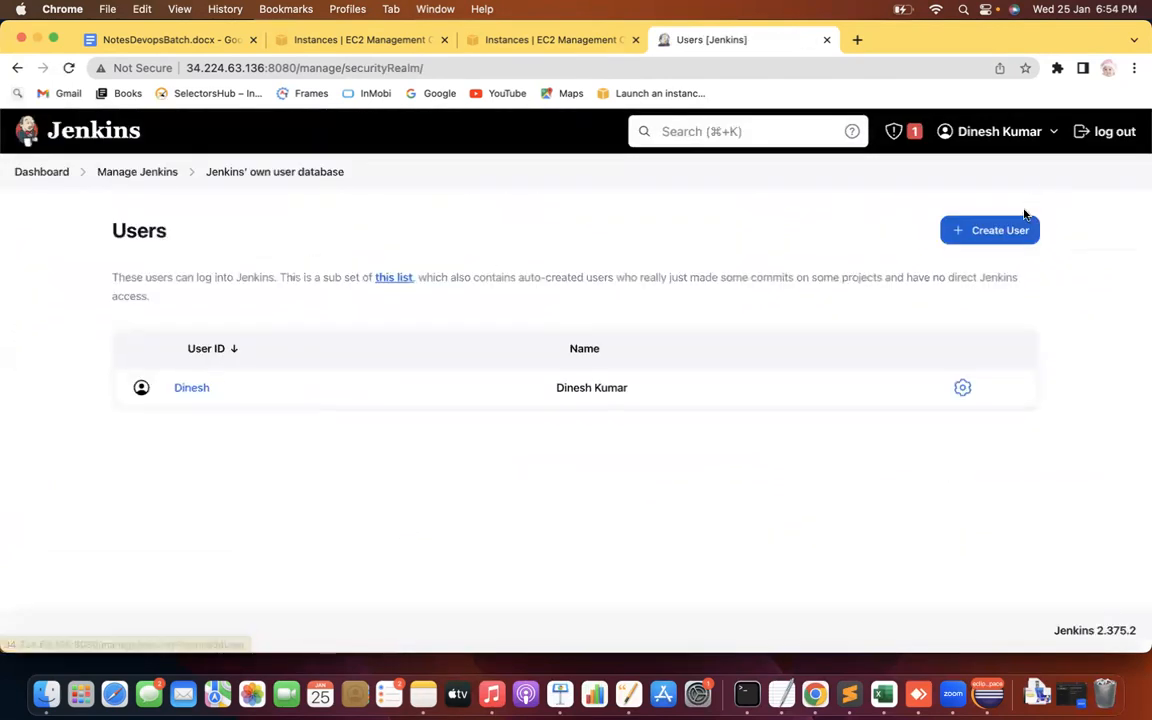
click(1002, 232)
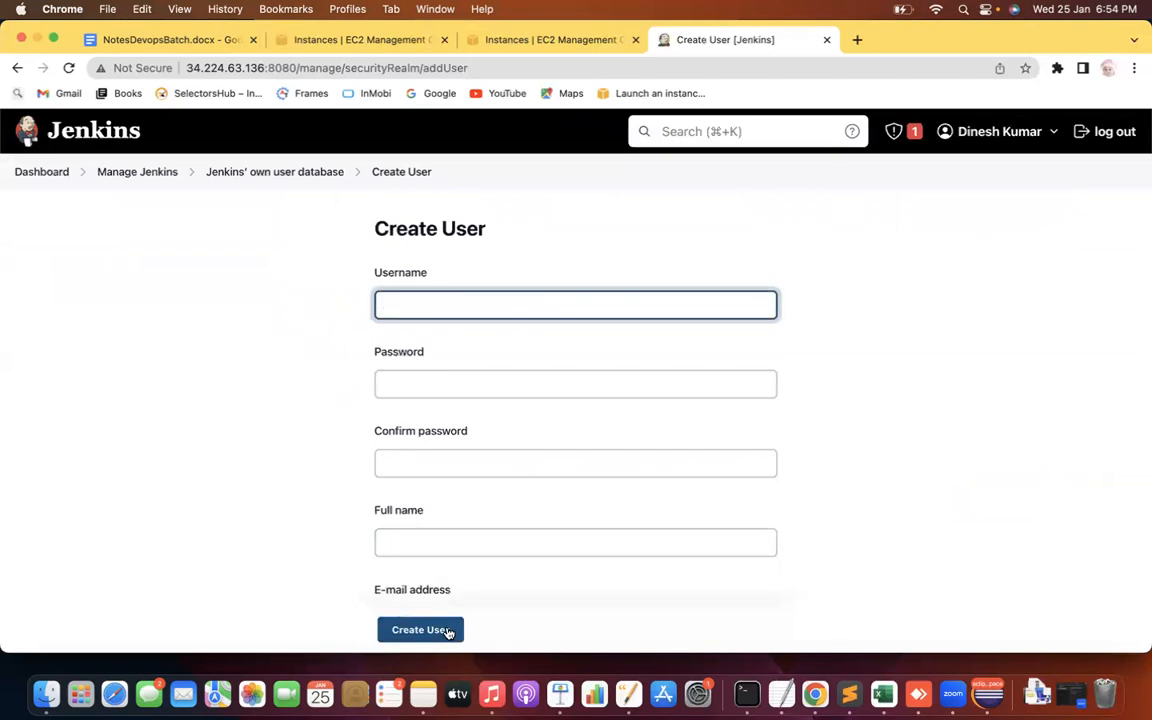
Create a new user account with its username, password, confirmation, full name and e-mail
click(283, 170)
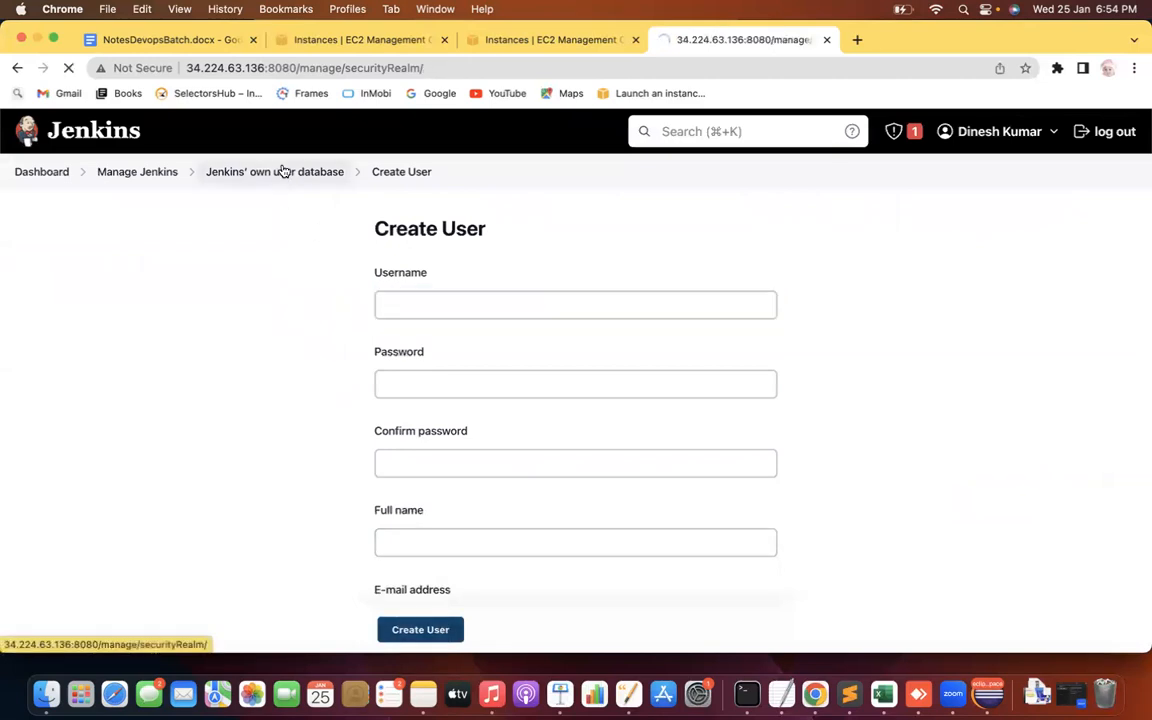
click(990, 231)
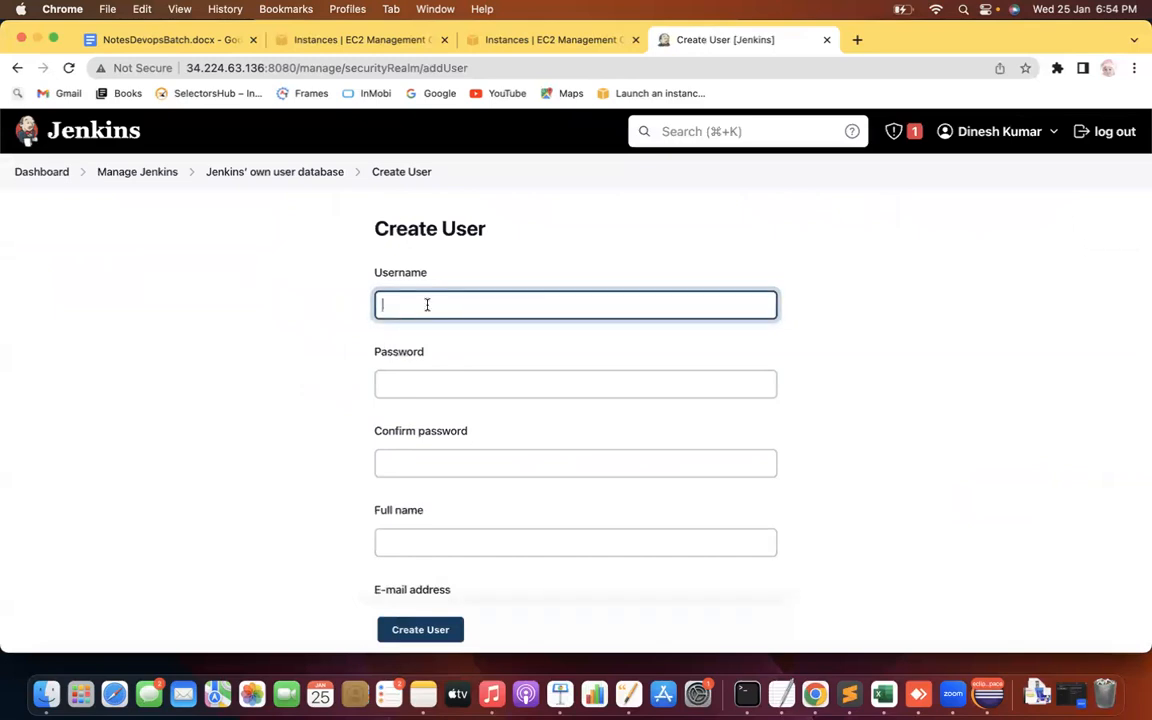
text(Nikil)
click(437, 383)
text(n)
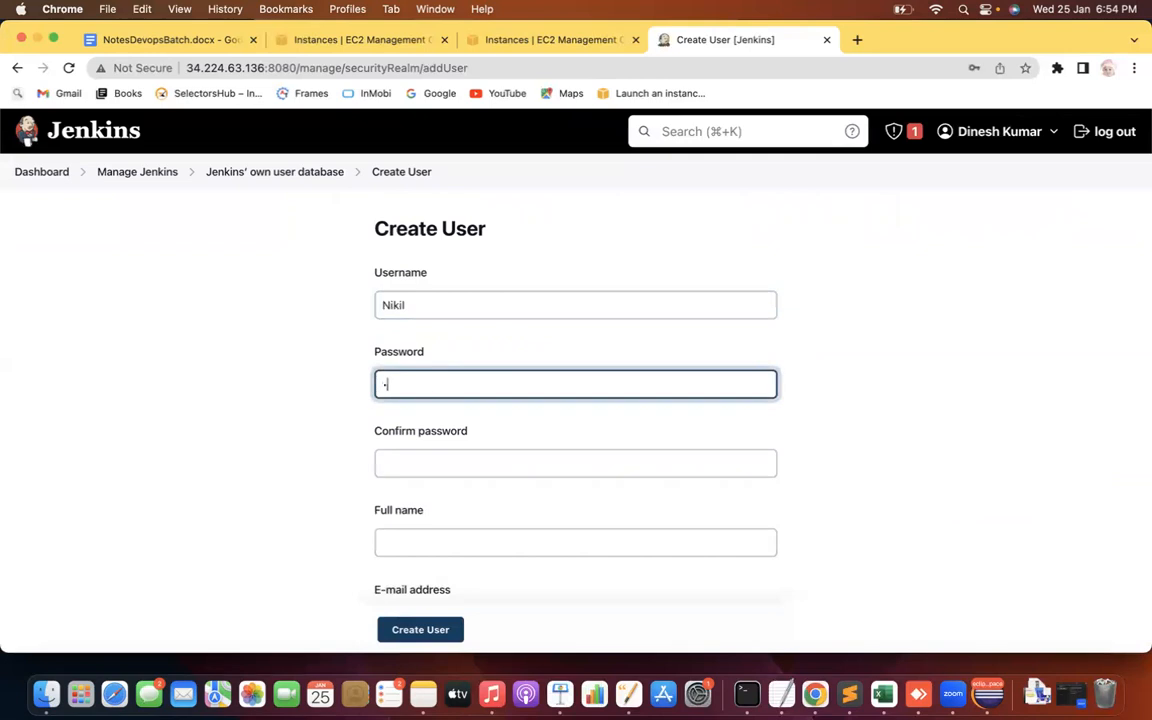
text(••••••••)
key(Tab)
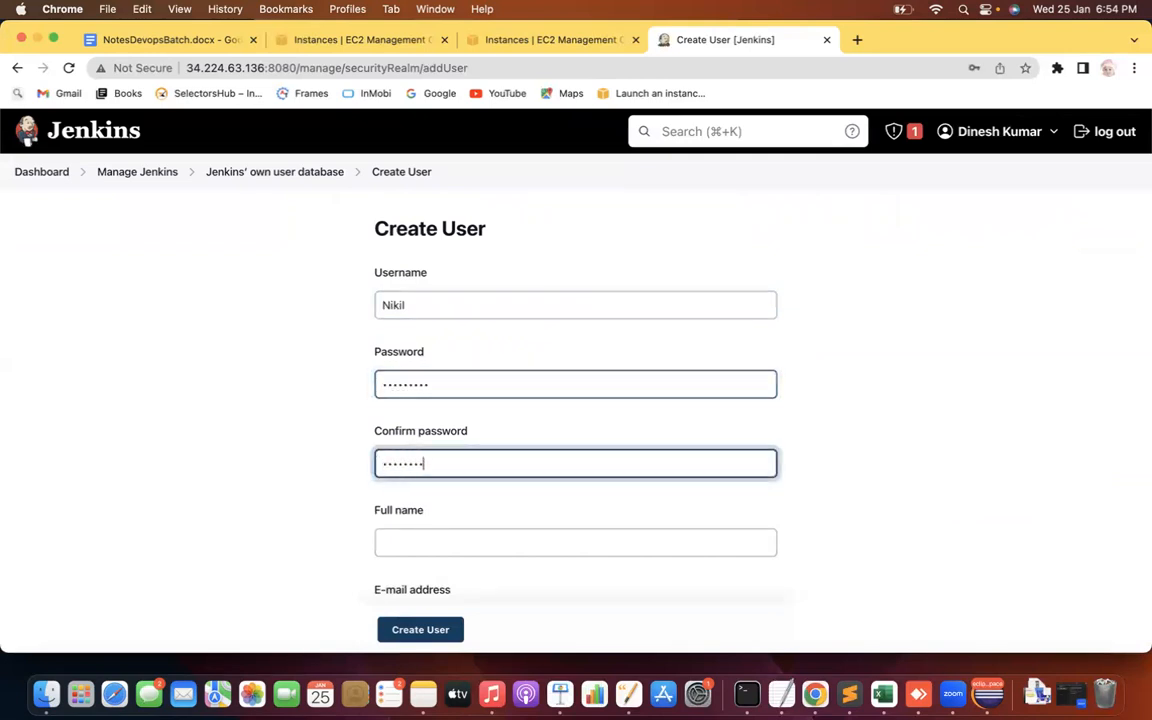
click(428, 544)
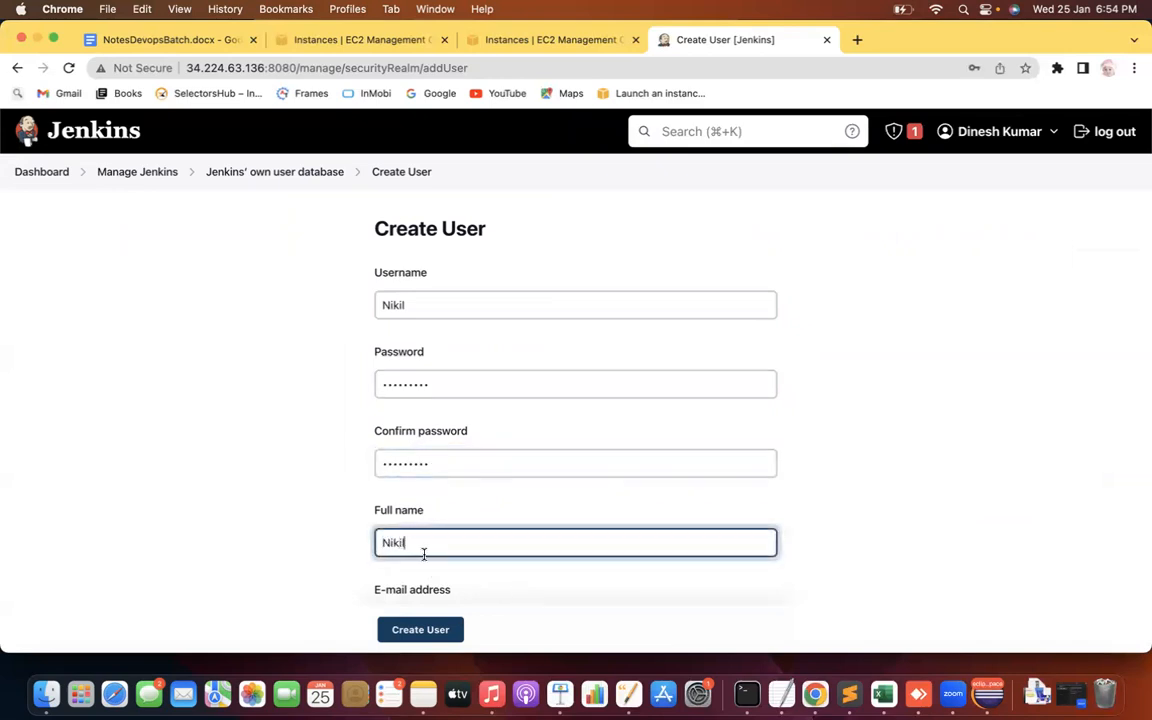
click(249, 599)
scroll(249, 599, down, 3)
click(465, 500)
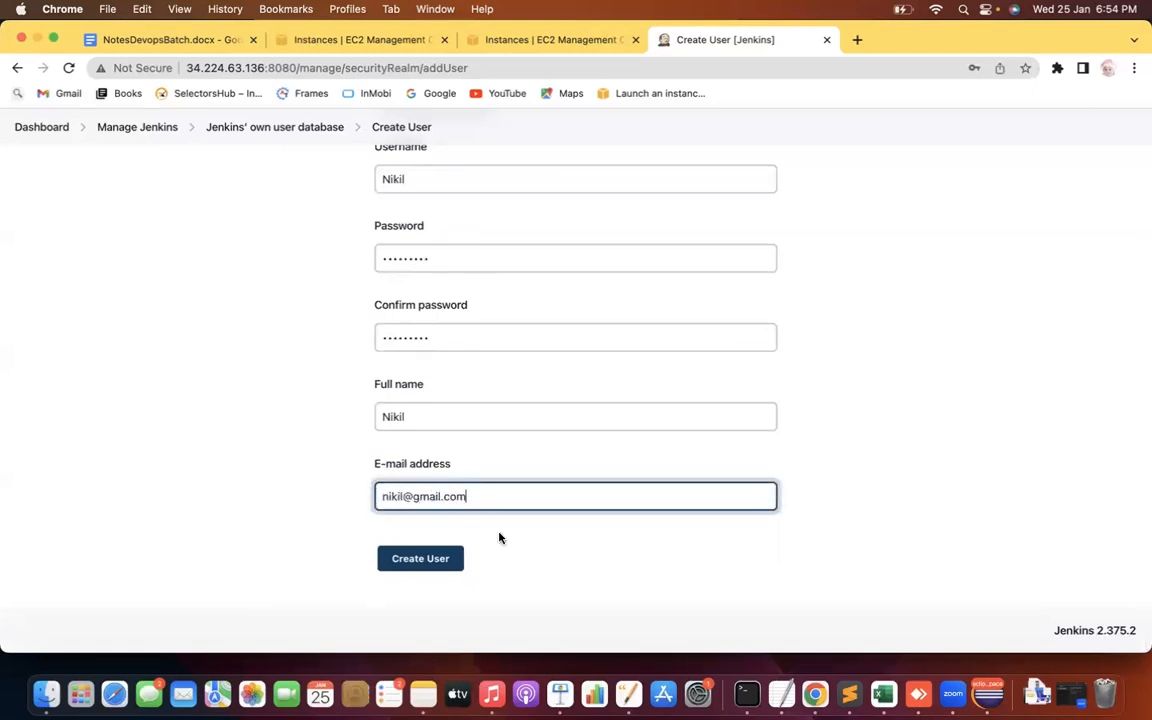
click(411, 567)
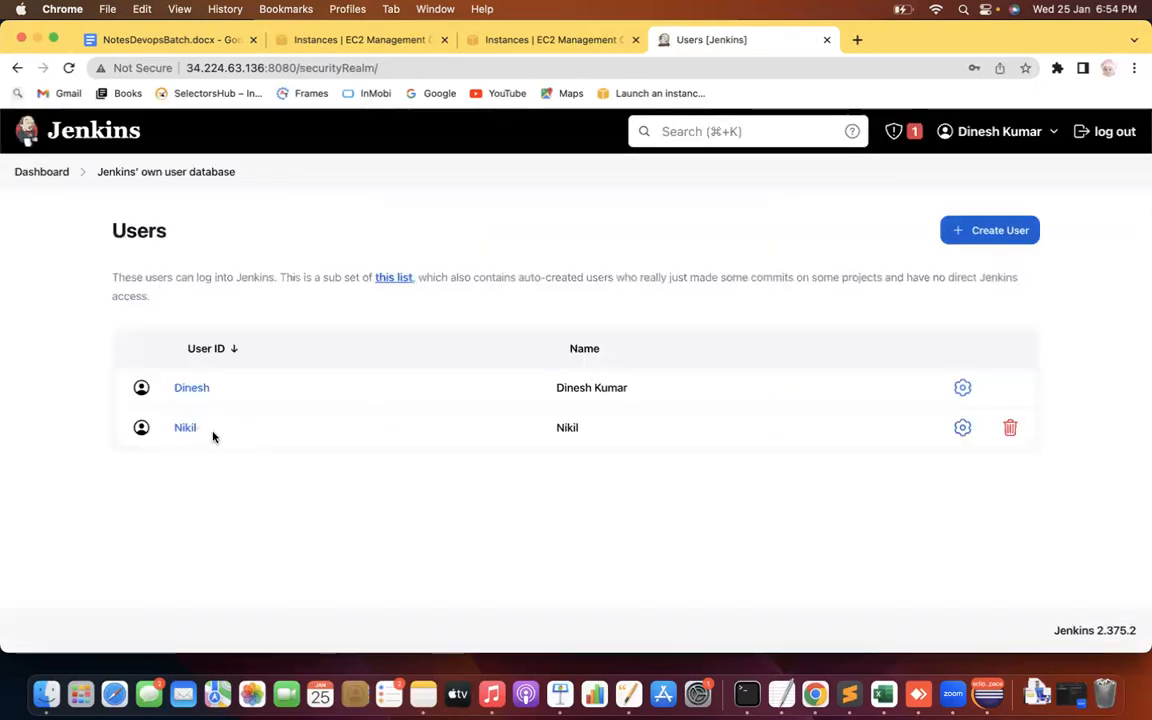
Start another new user with its username, password, password confirmation and full name
click(1035, 230)
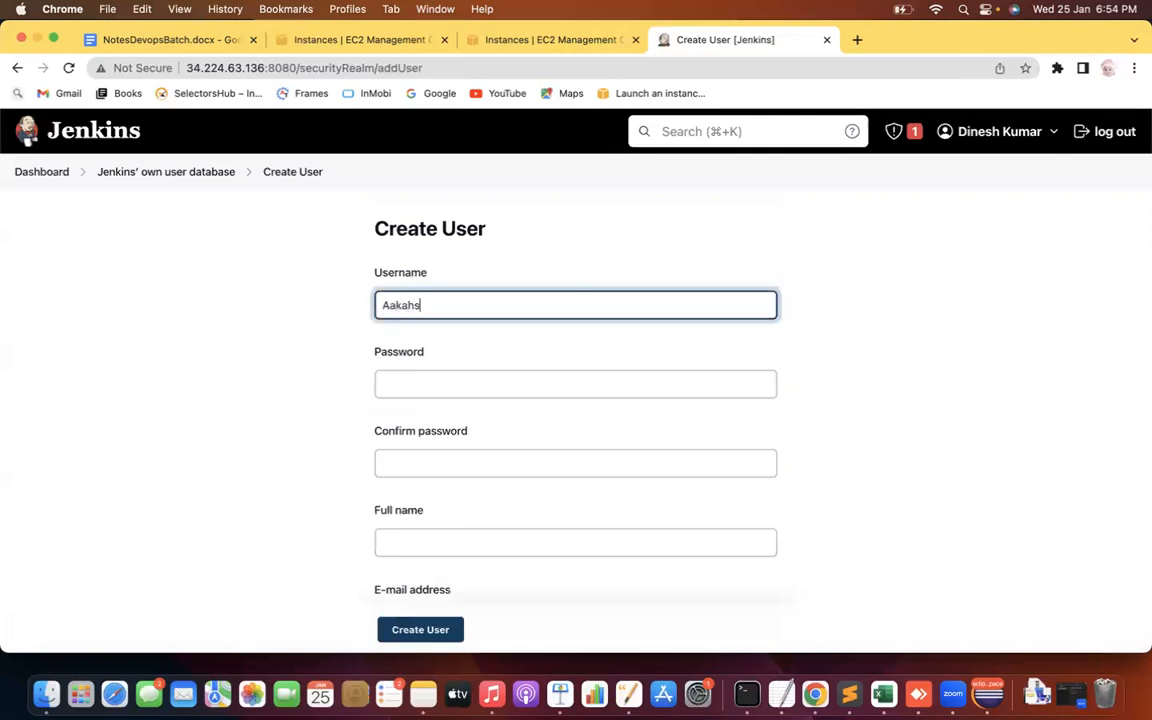
text(Aakash)
click(424, 386)
text(a)
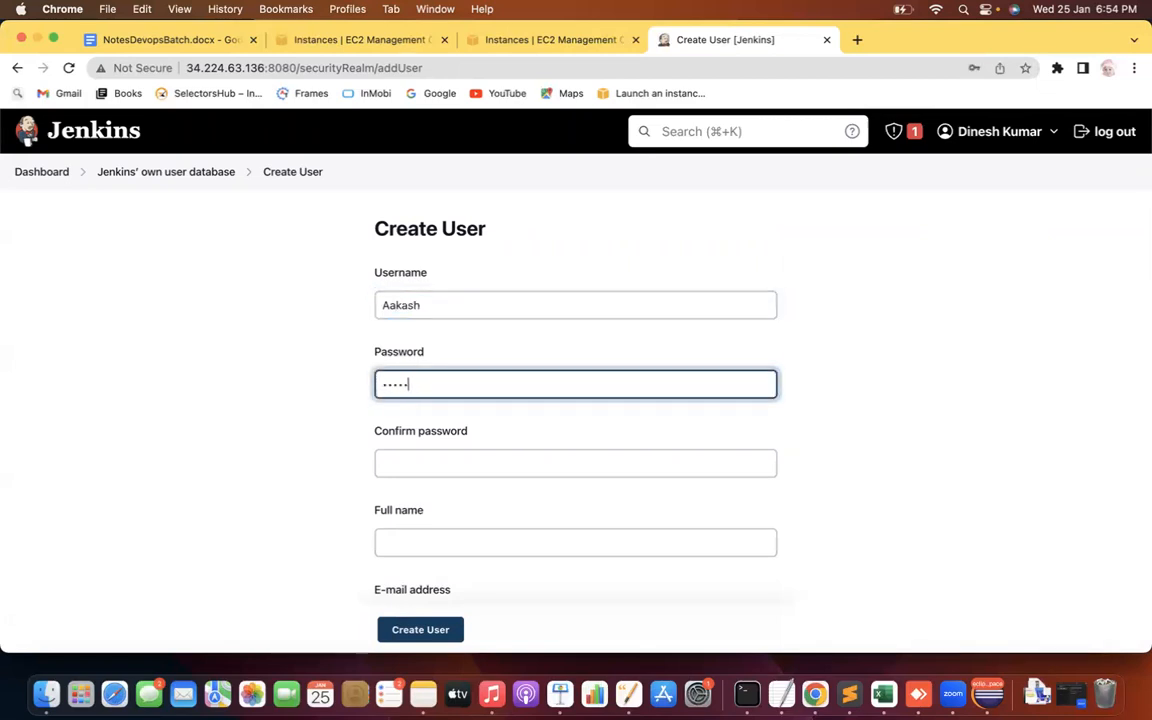
click(384, 463)
text(a)
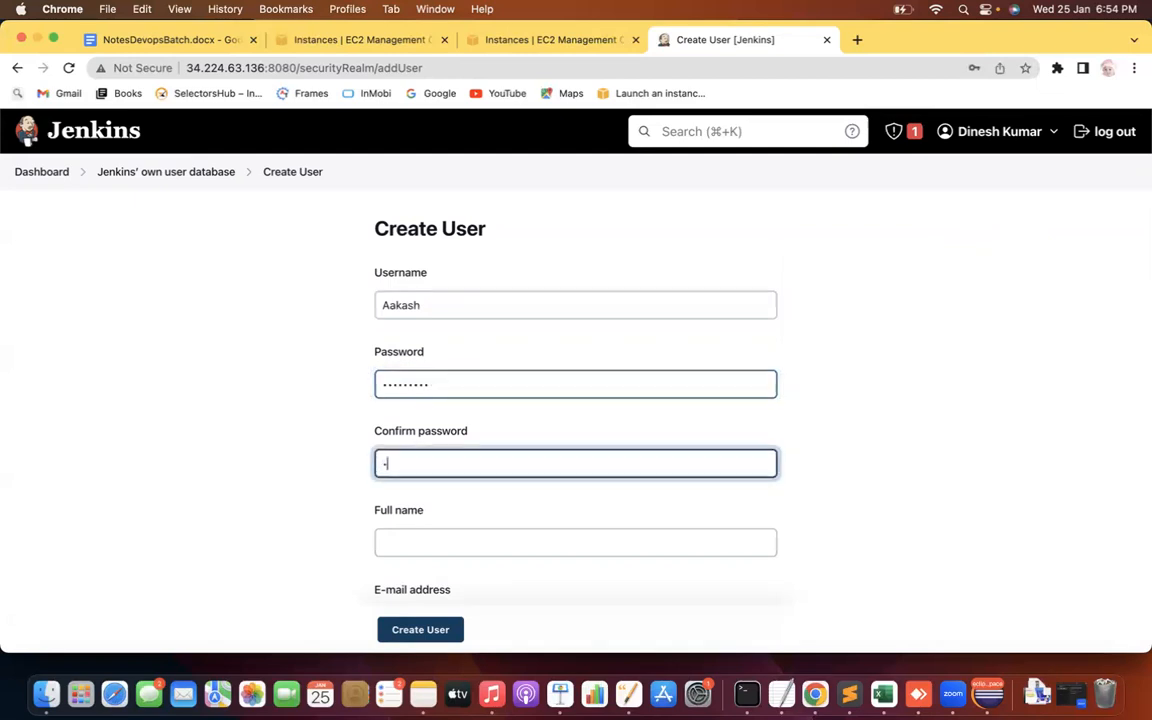
text(aaaaaaaa)
key(Tab)
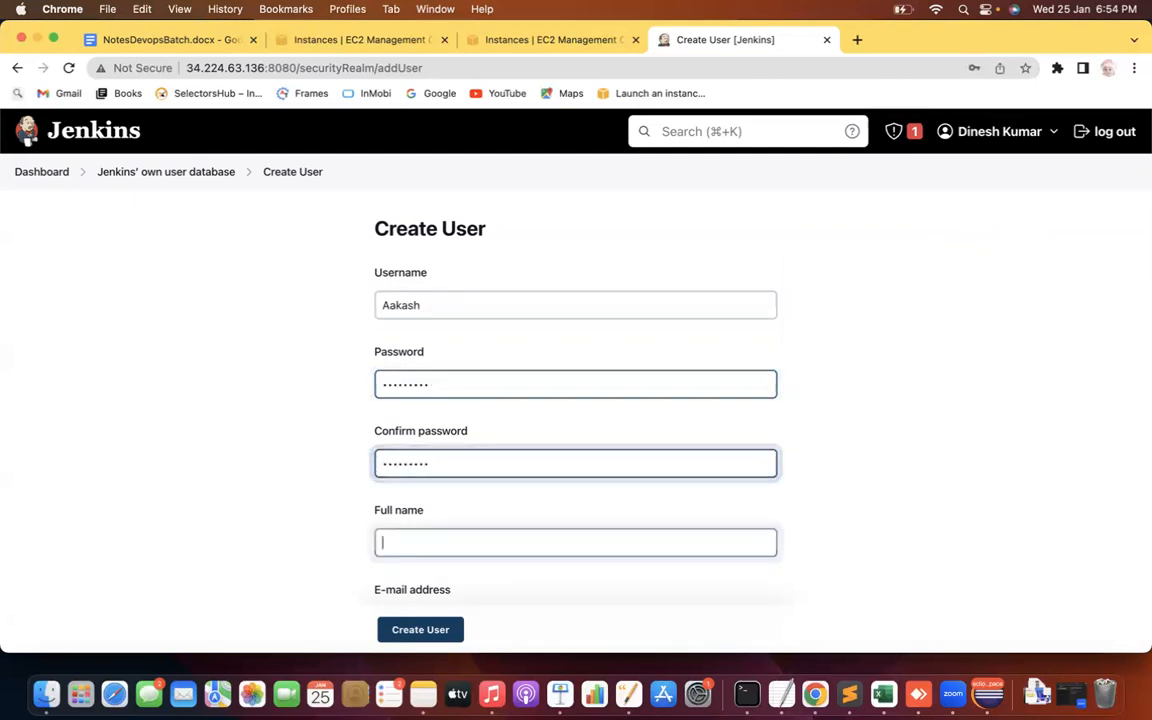
text(AakaS)
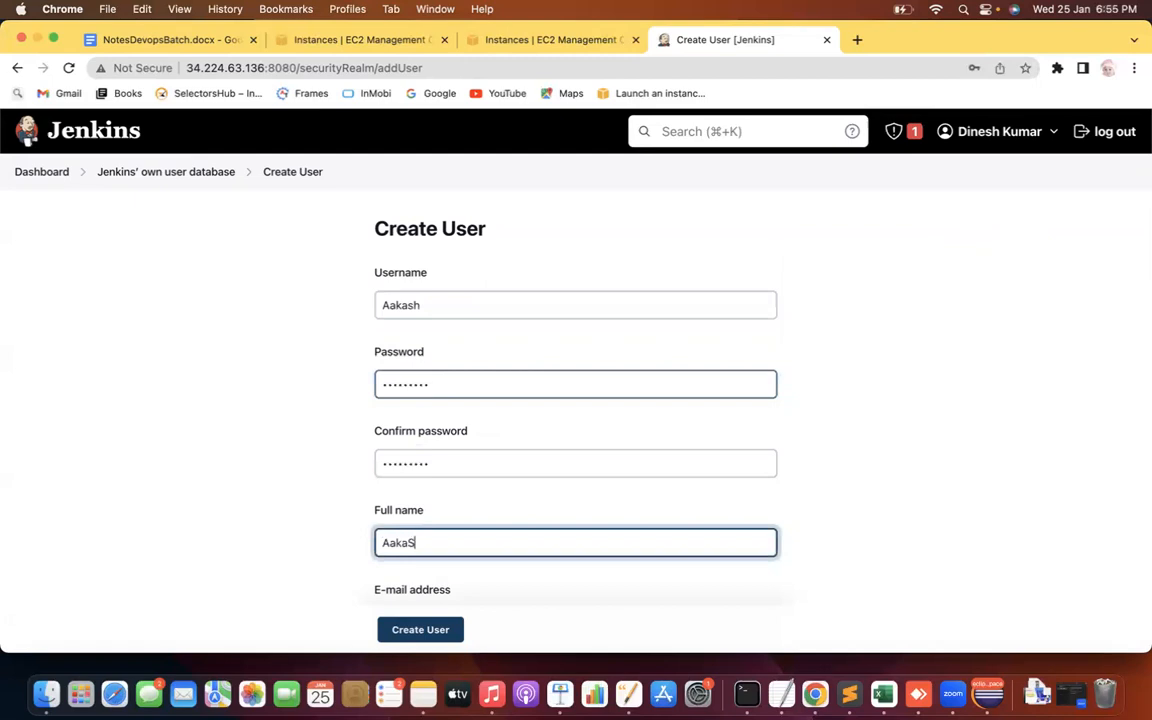
text(H)
key(Tab)
Retype the full name in capitals, fill in the e-mail address, and create the account
double_click(427, 542)
text(AAKASH)
click(275, 530)
scroll(274, 530, down, 1)
scroll(274, 530, down, 3)
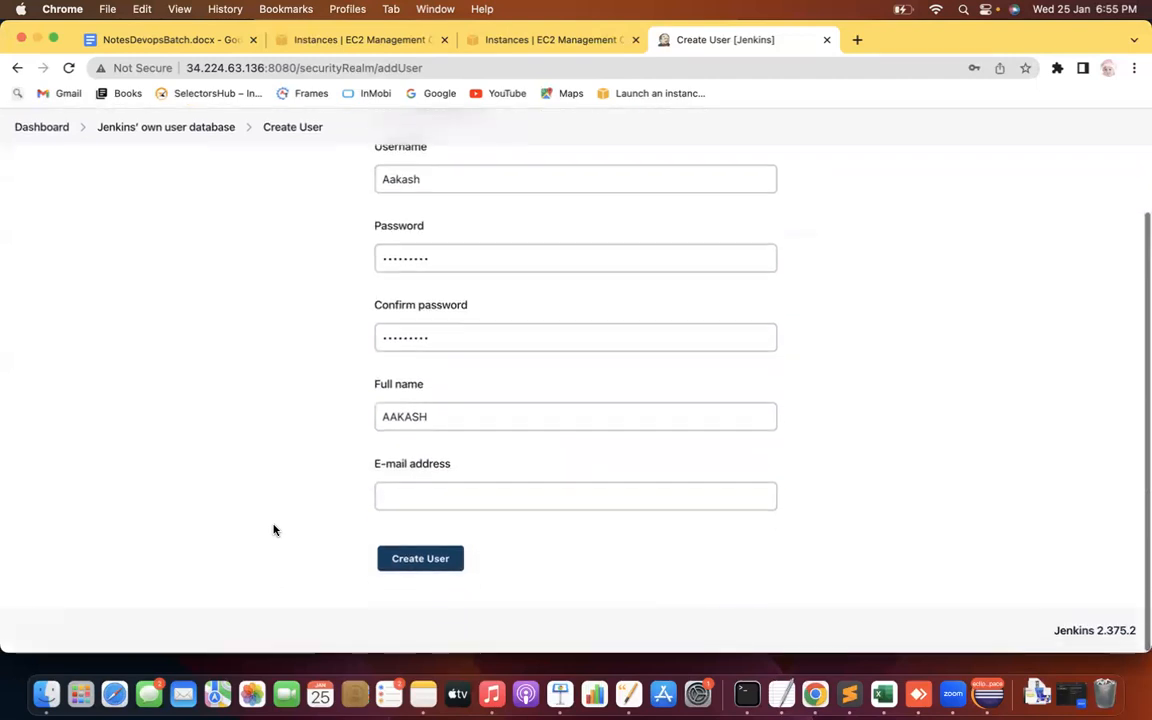
click(419, 500)
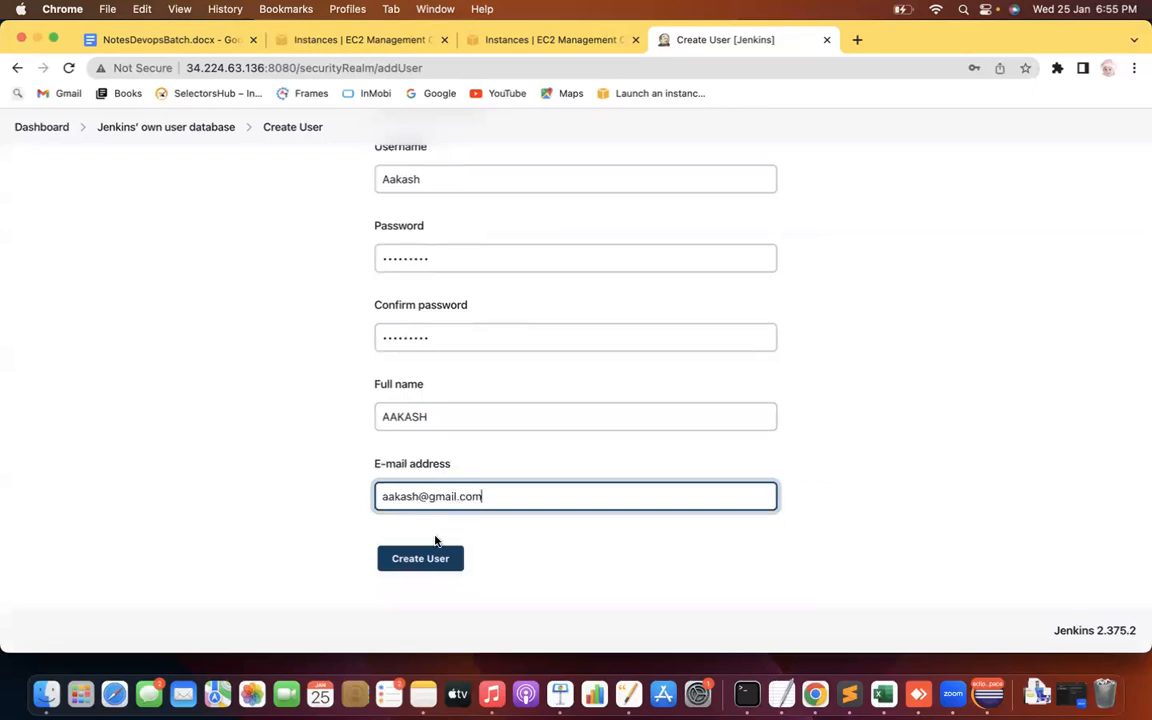
click(436, 557)
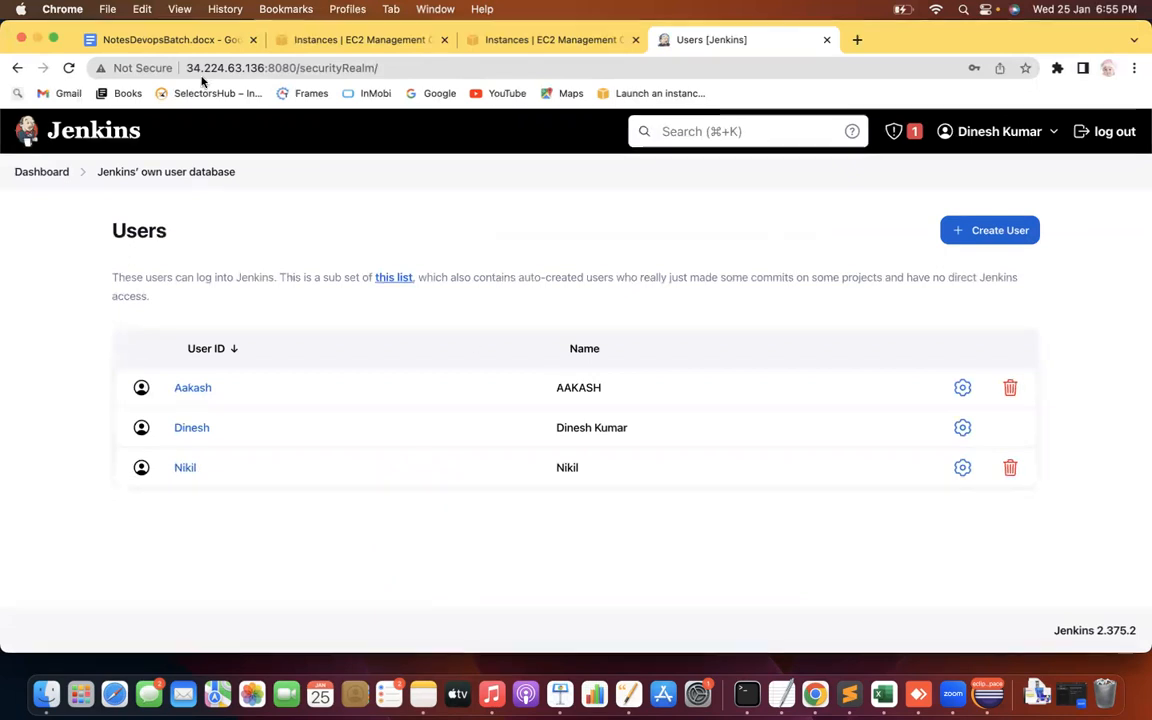
Apply and save Configure Global Security unchanged, keeping 'Logged-in users can do anything' authorization
click(35, 180)
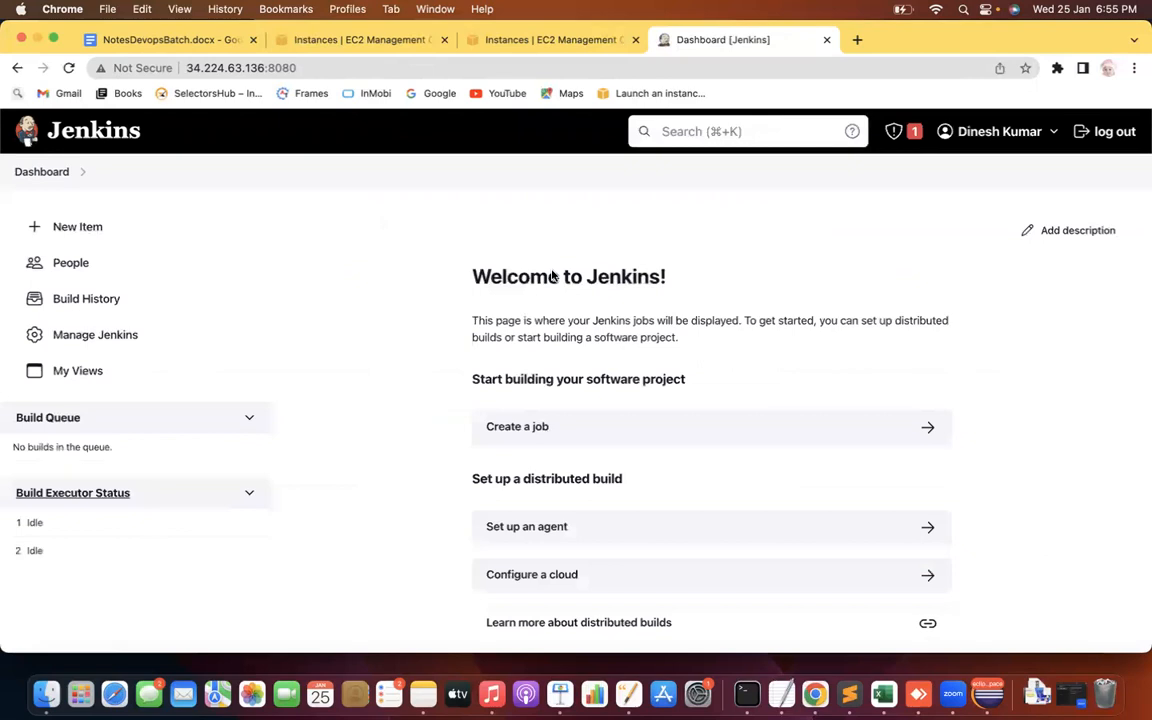
click(113, 334)
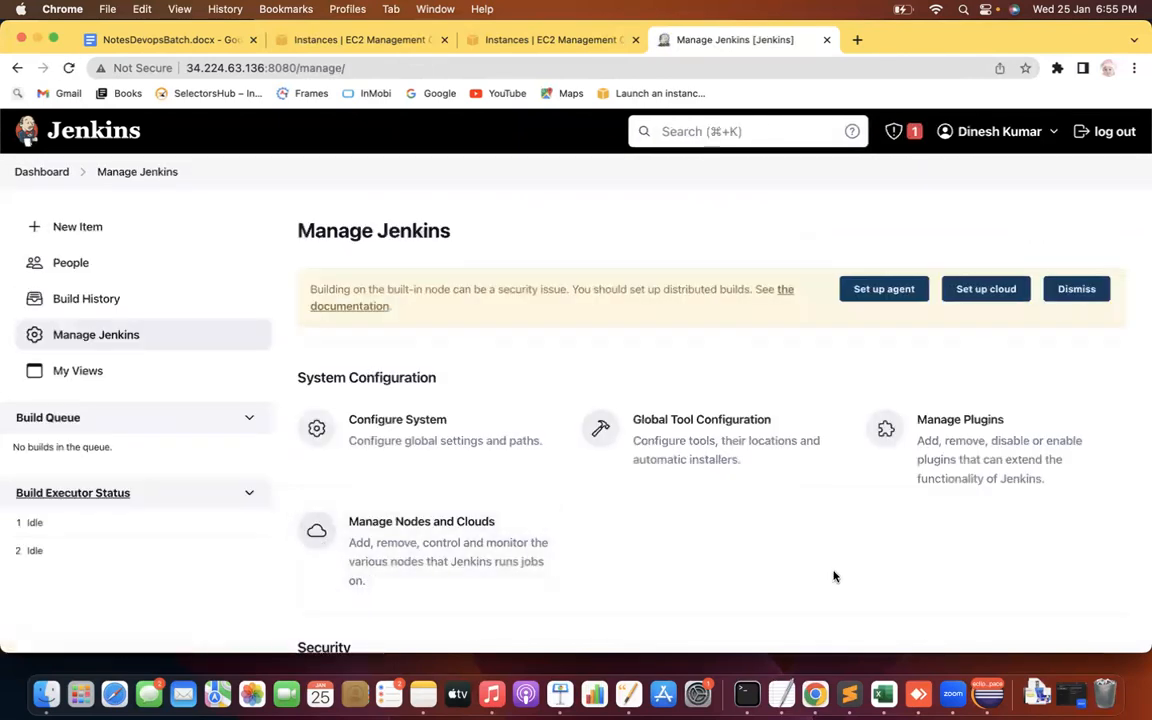
scroll(833, 576, down, 3)
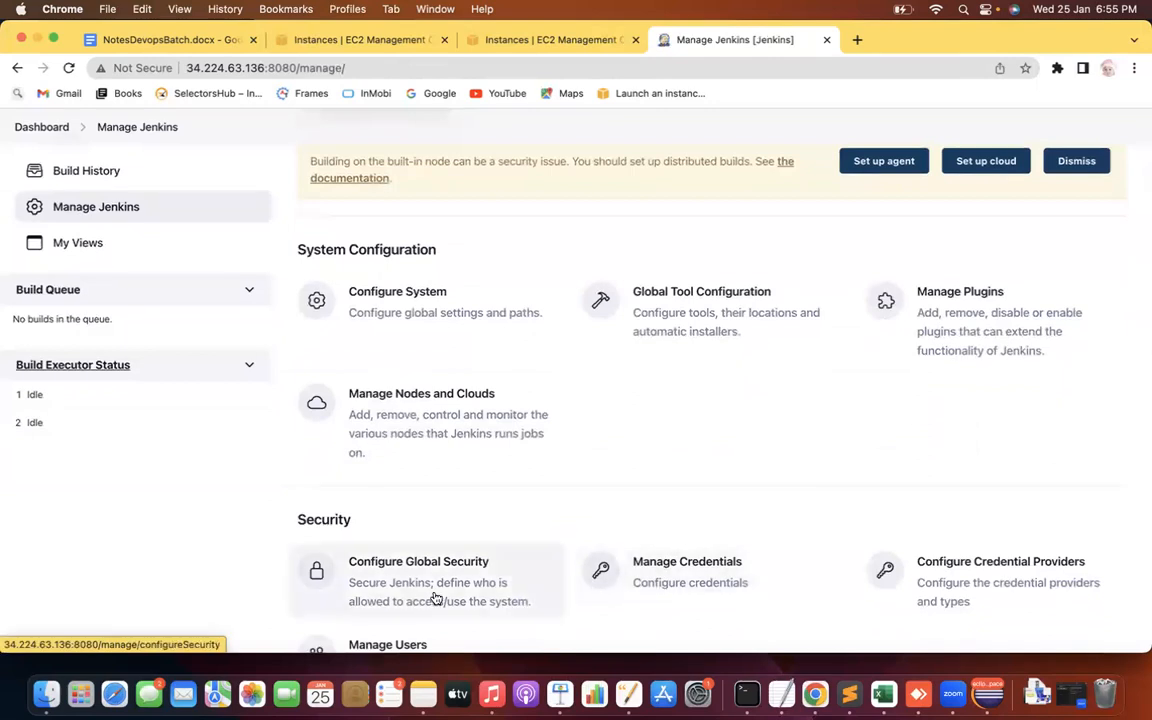
click(436, 598)
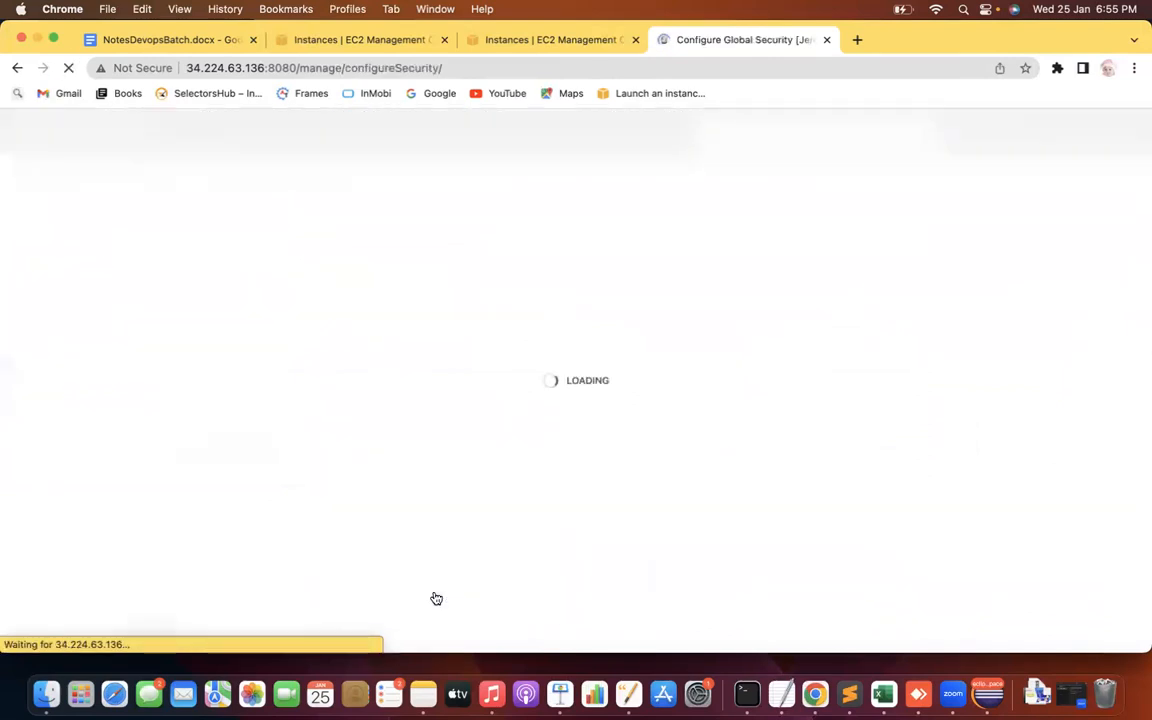
scroll(8, 465, down, 3)
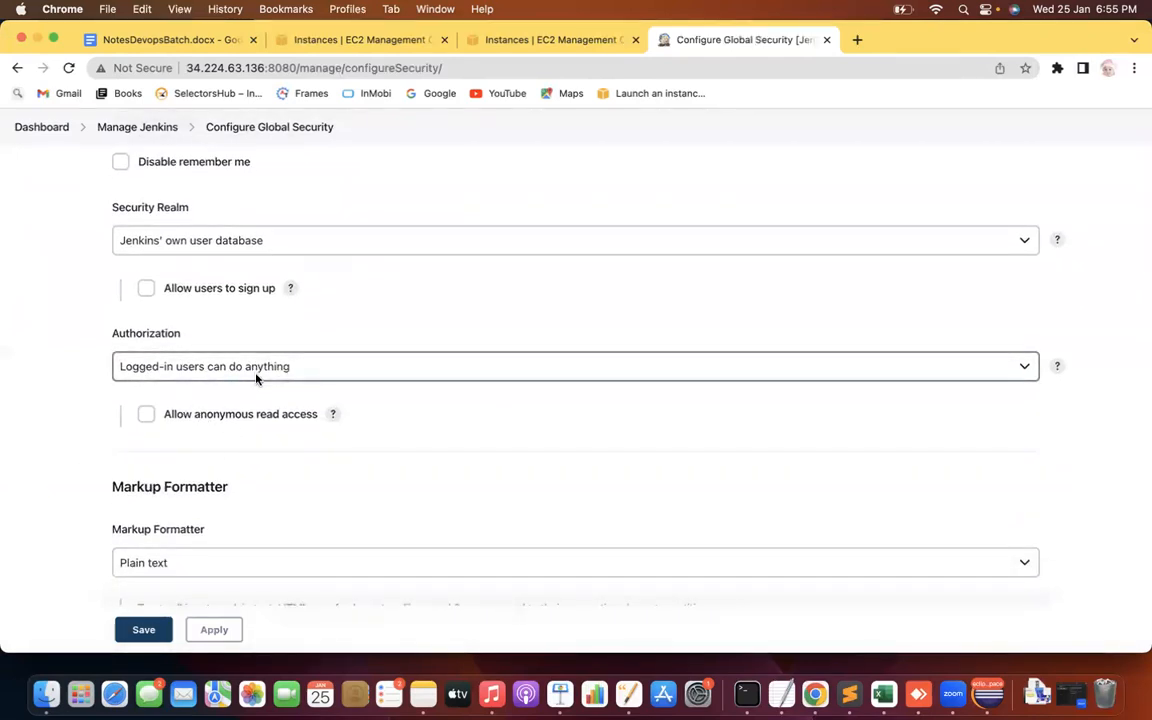
click(206, 634)
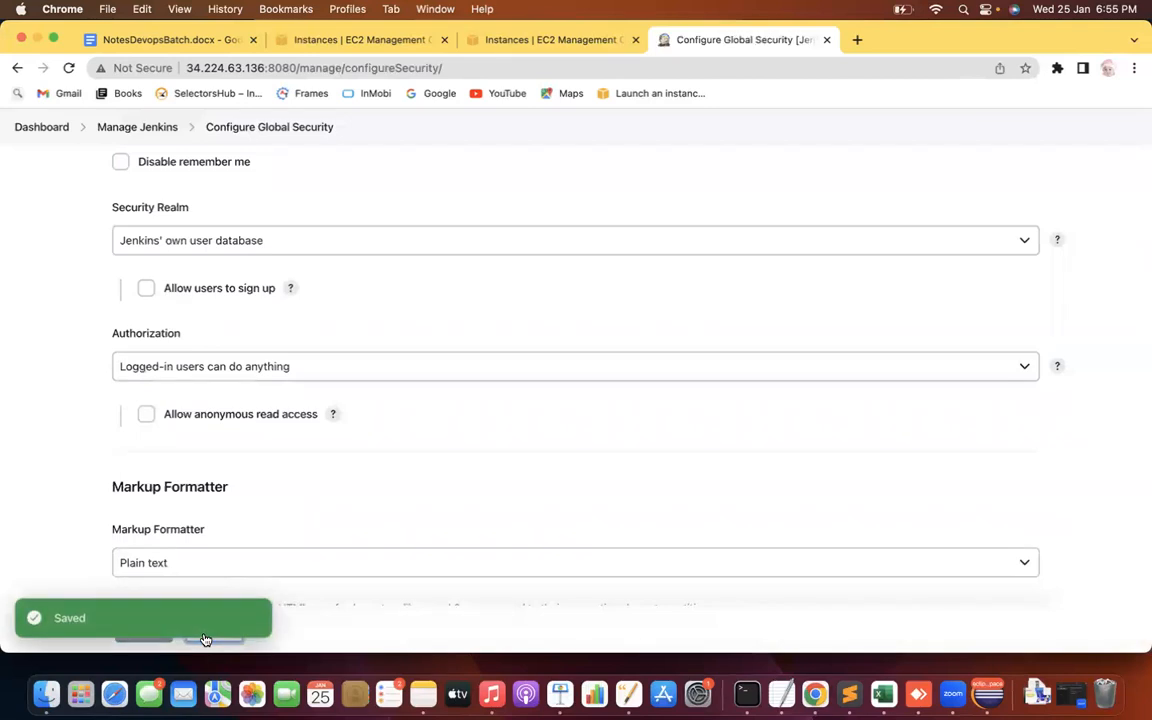
click(143, 632)
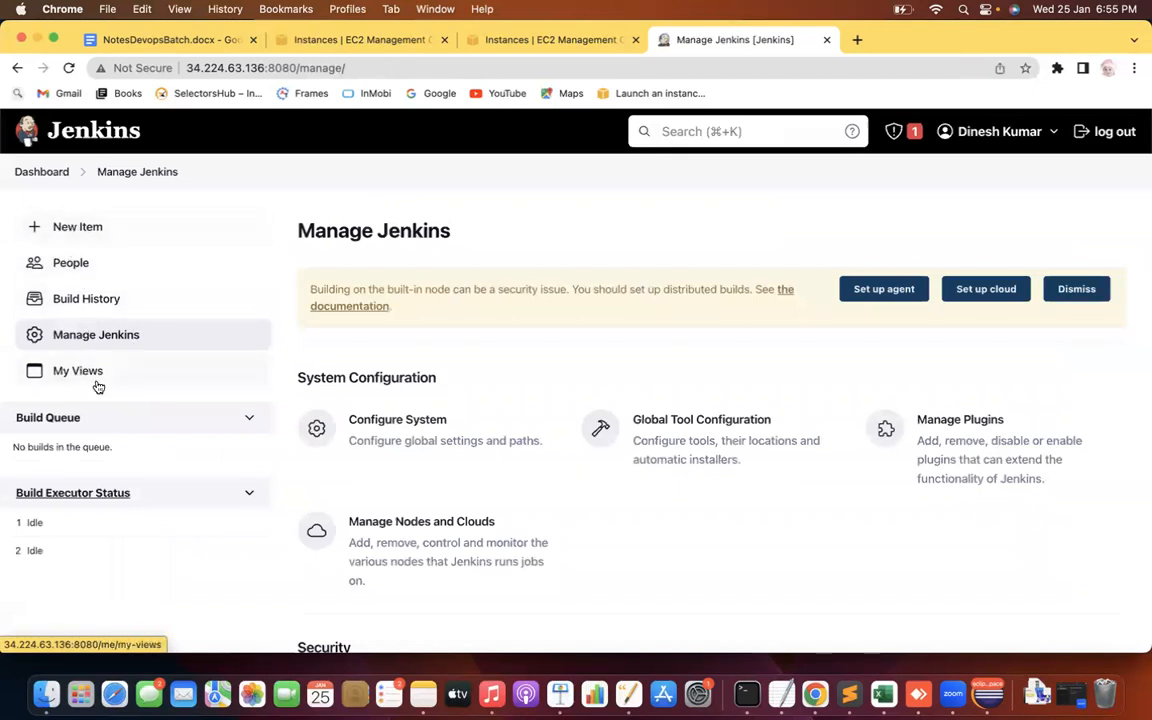
Sign out of the admin account and sign in as the first new user
click(1083, 132)
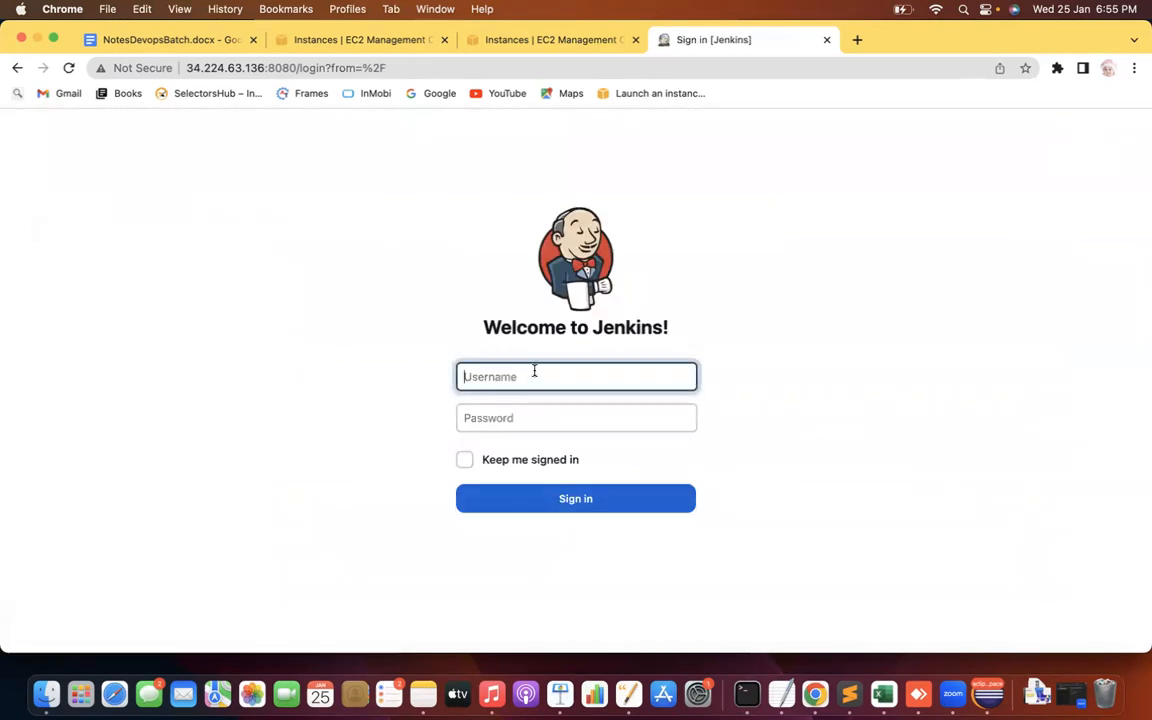
text(Aakash)
key(Tab)
text(*********)
key(Return)
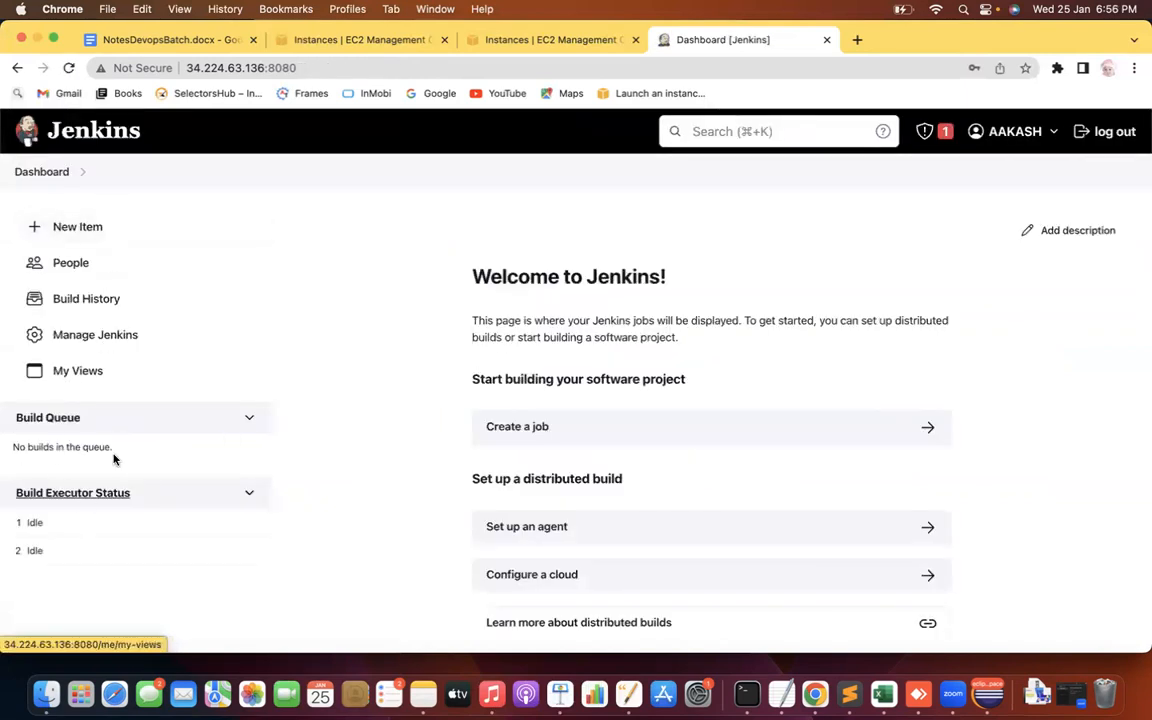
Check the user's profile, sign out, and sign in as the second new user
click(1010, 131)
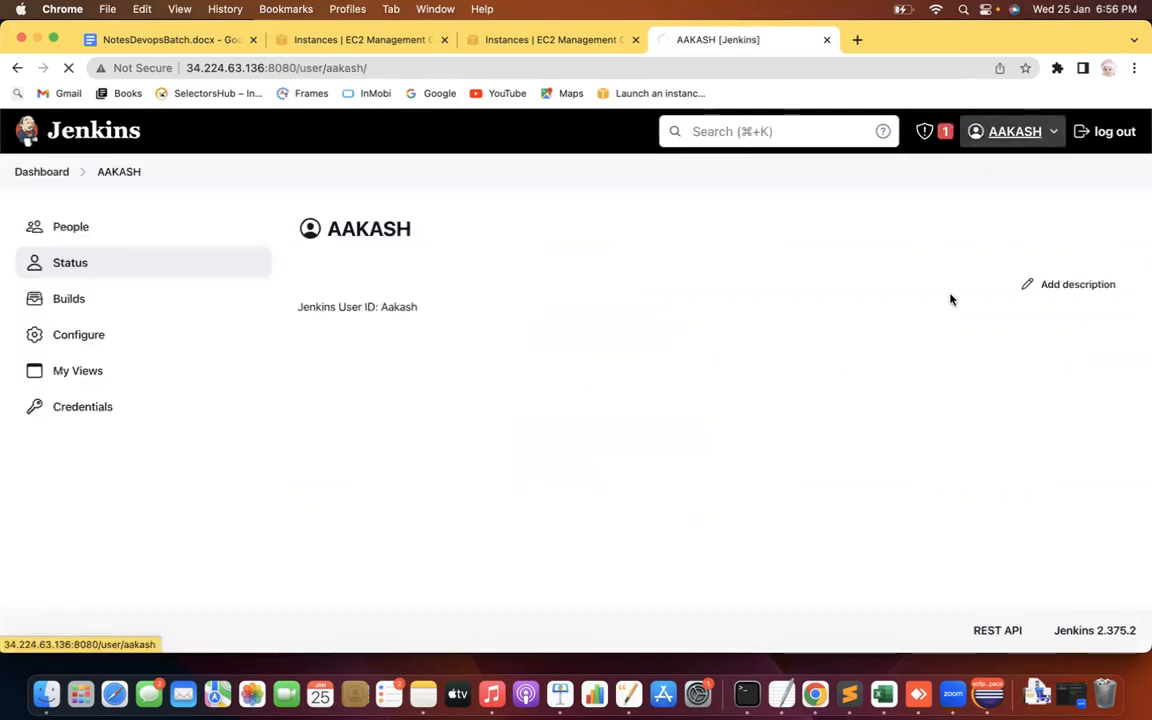
click(1050, 132)
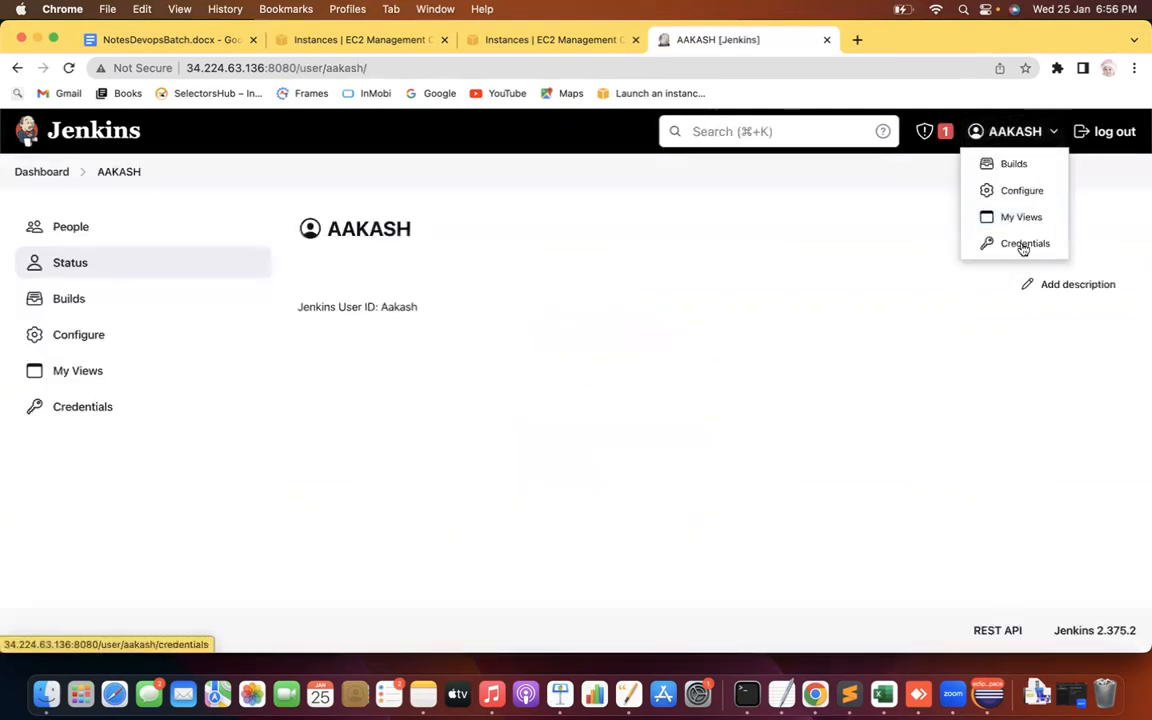
click(1089, 134)
text(Nikil)
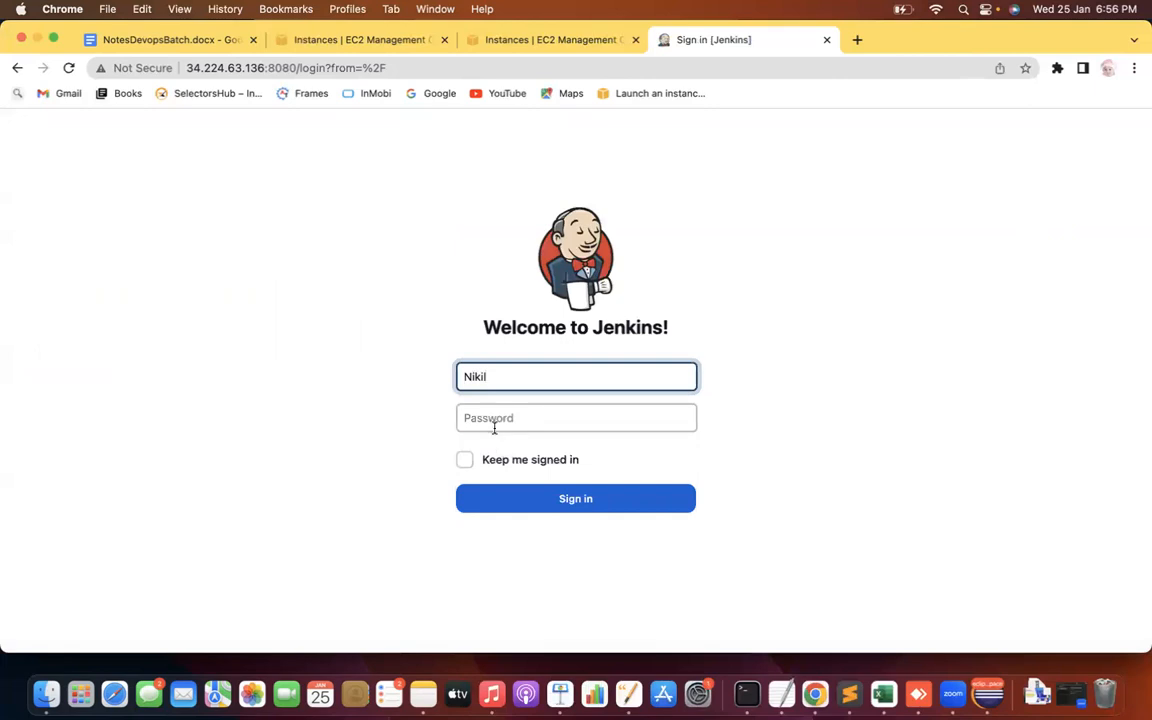
click(466, 418)
text(****)
key(Return)
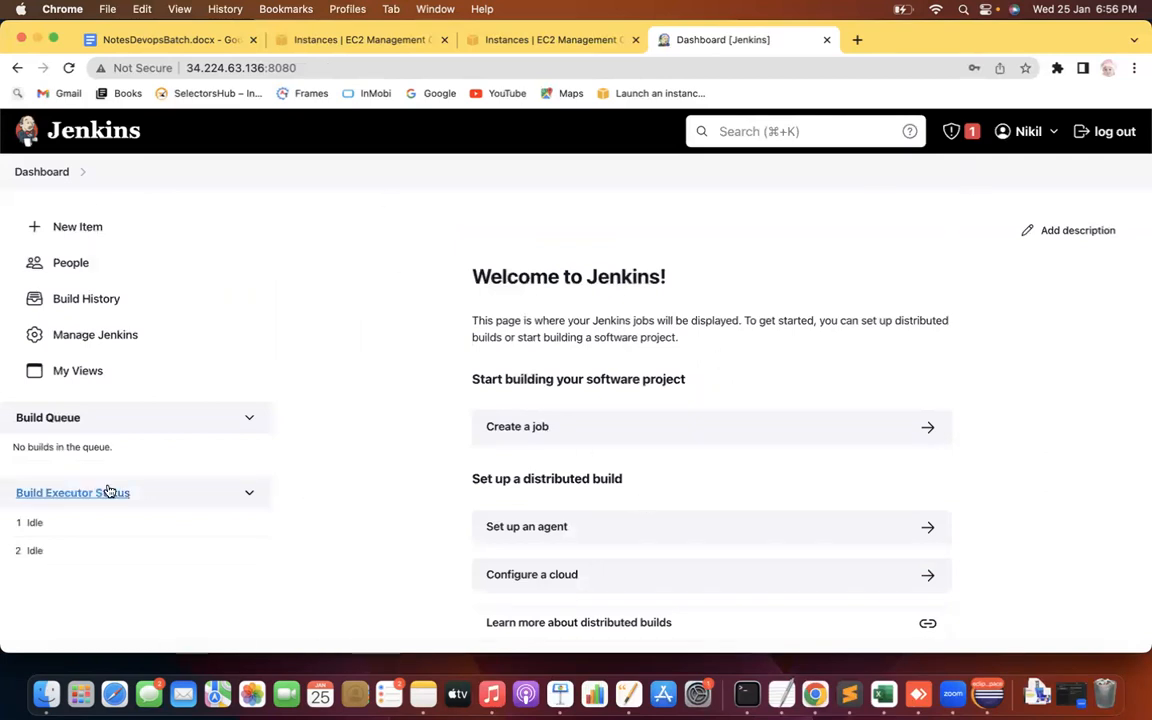
Sign out and enter the admin username on the sign-in page, fixing a typo
click(1081, 138)
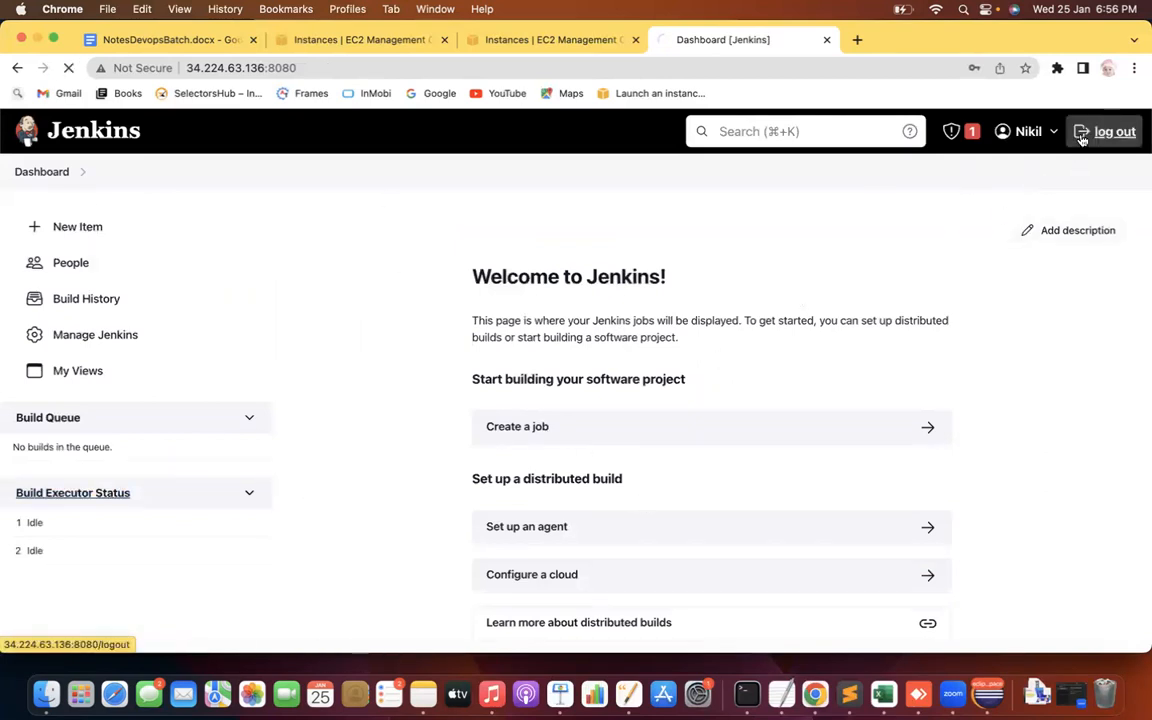
text(Dineshj)
key(Tab)
click(531, 376)
key(BackSpace)
key(Tab)
Finish signing in as admin and open Configure Global Security from Manage Jenkins
key(Return)
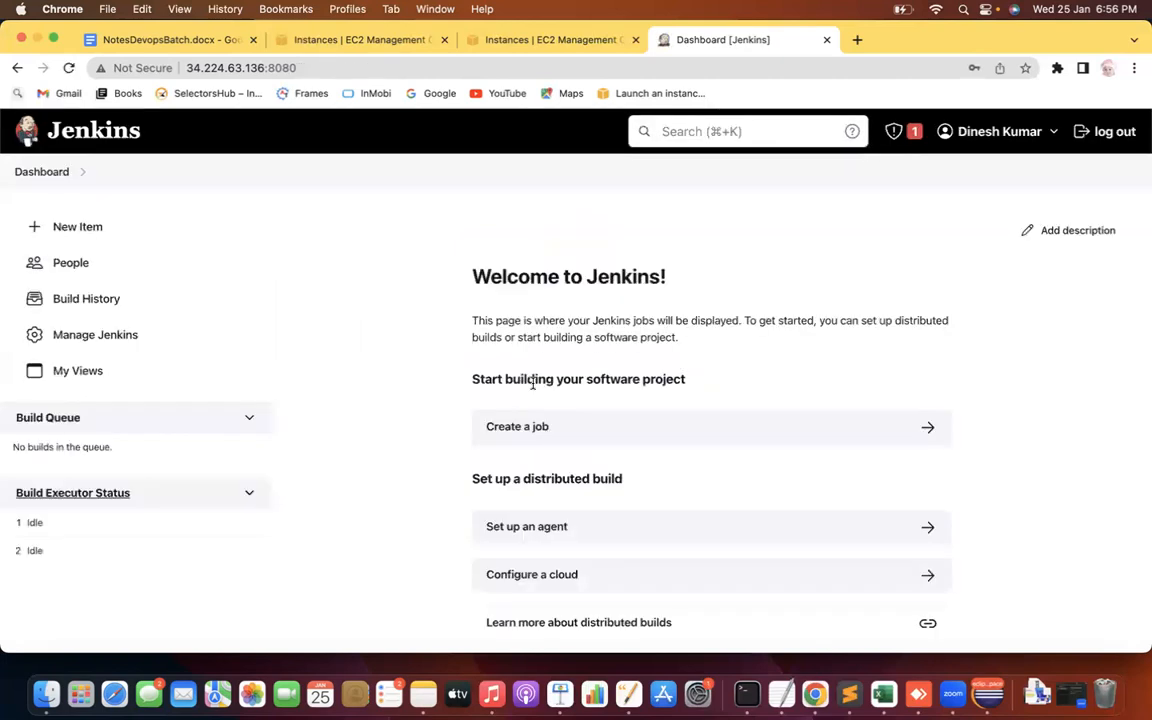
click(128, 334)
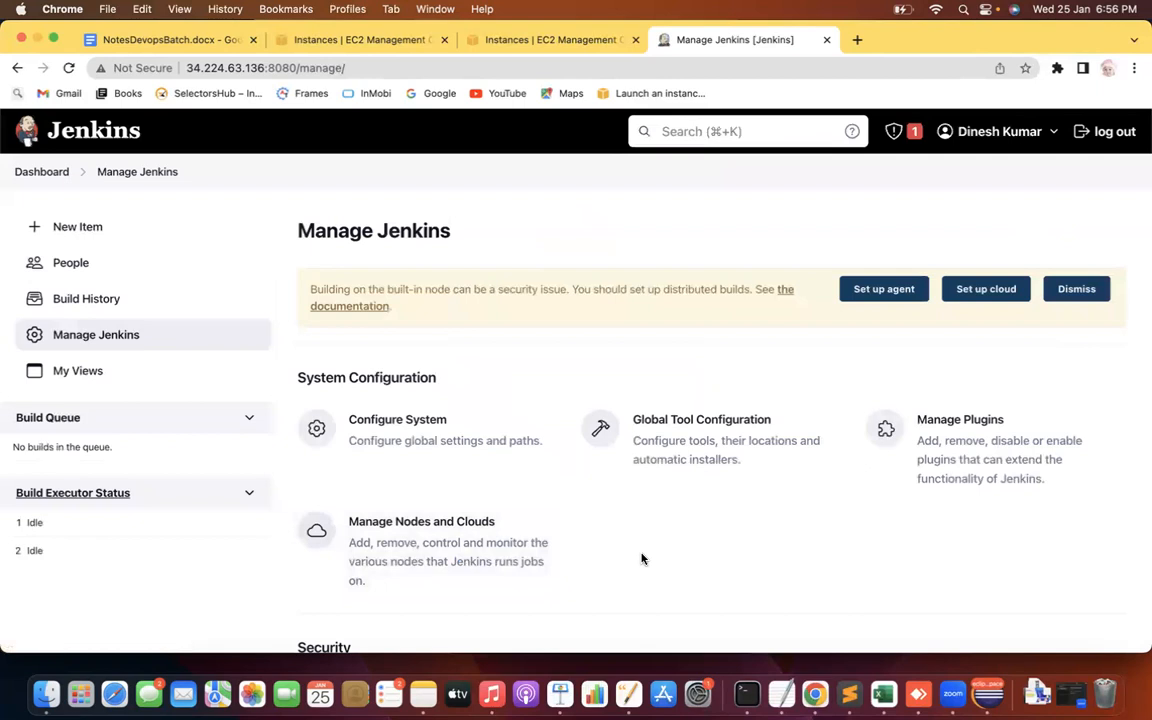
scroll(640, 555, down, 4)
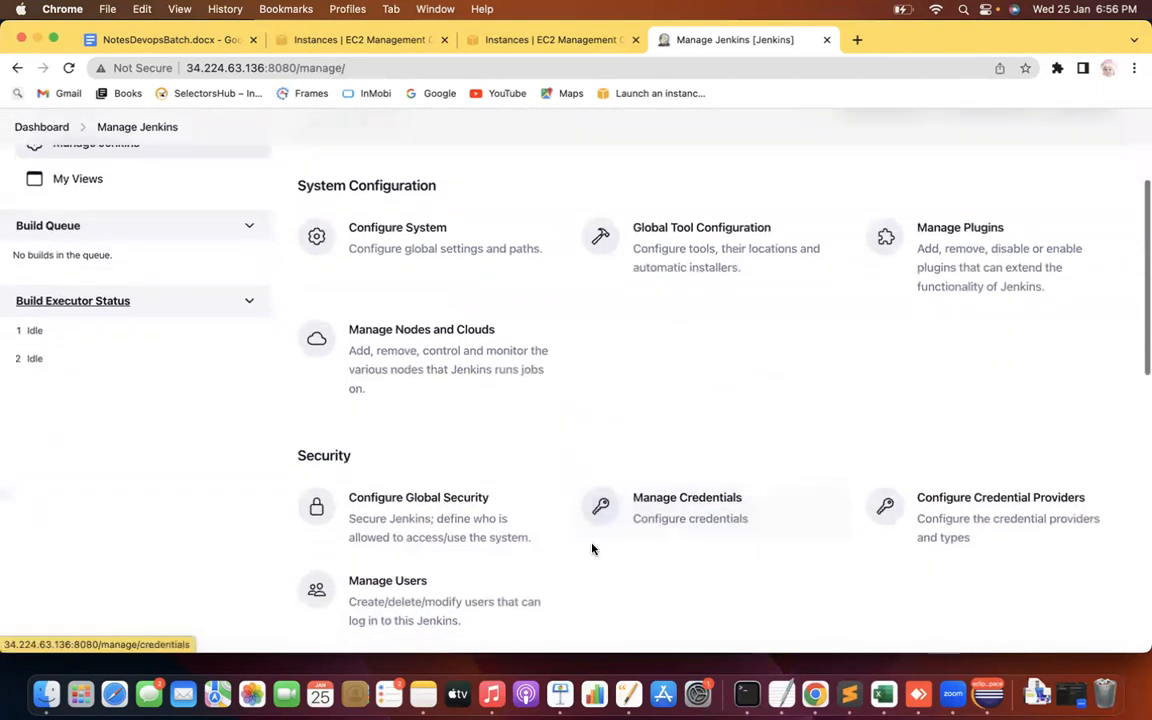
click(428, 508)
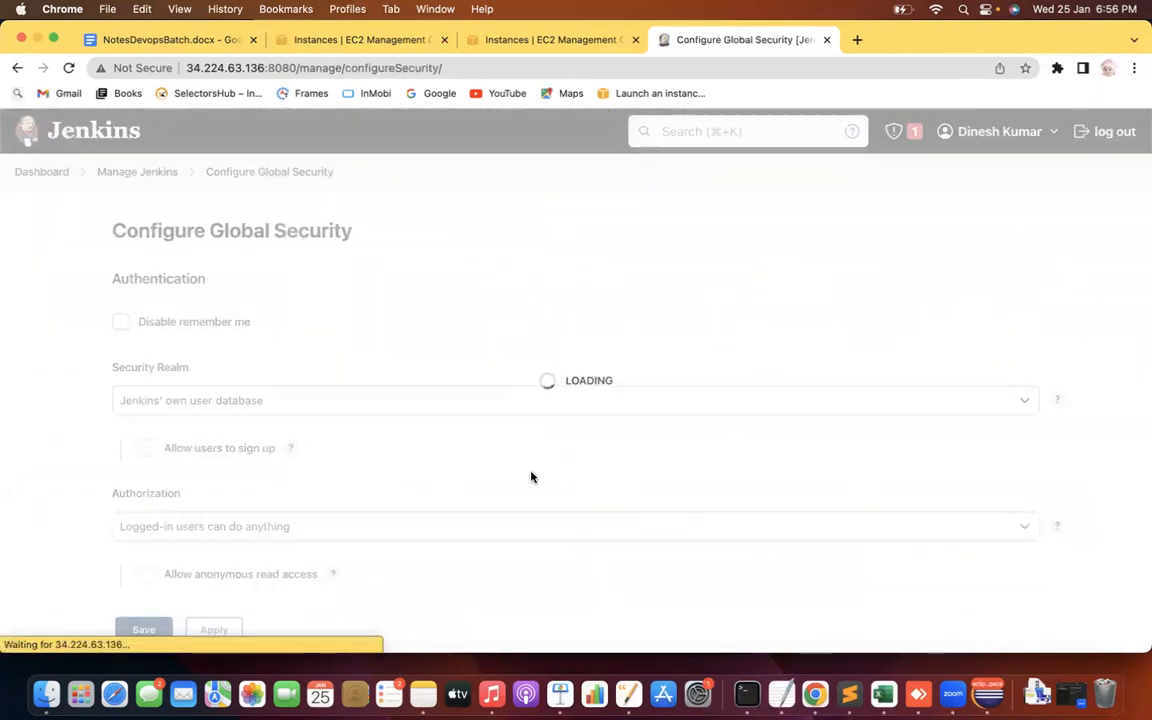
Set the Authorization strategy to Matrix-based security
scroll(17, 503, down, 3)
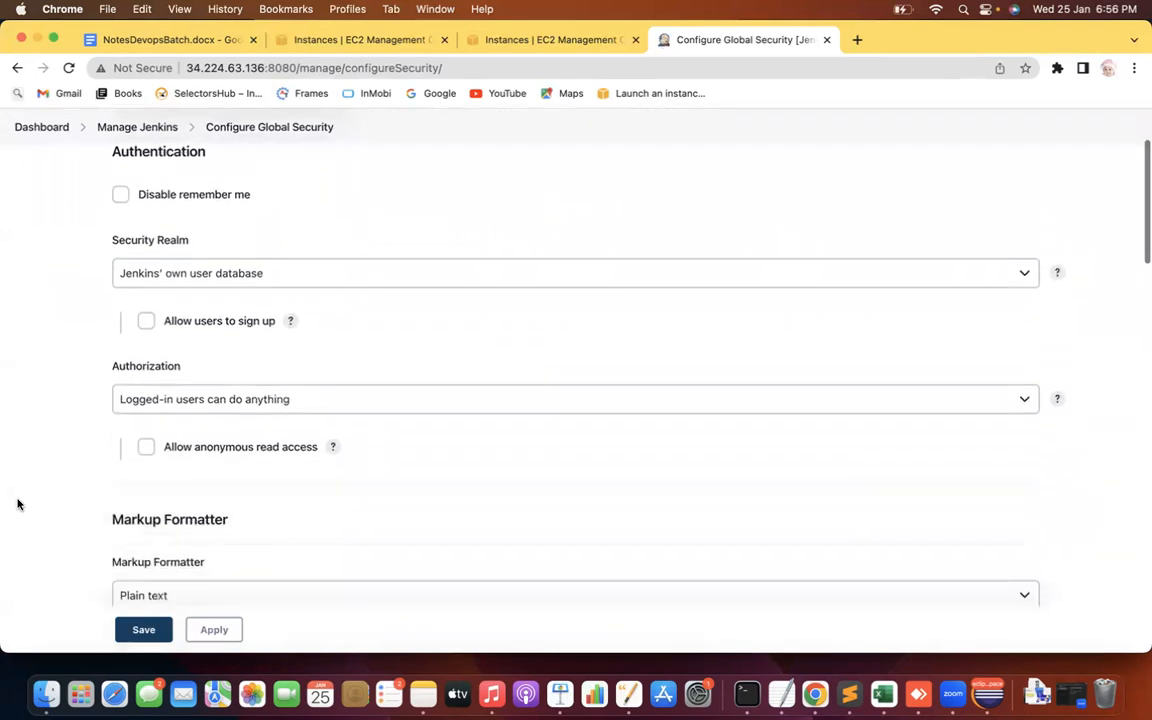
click(296, 400)
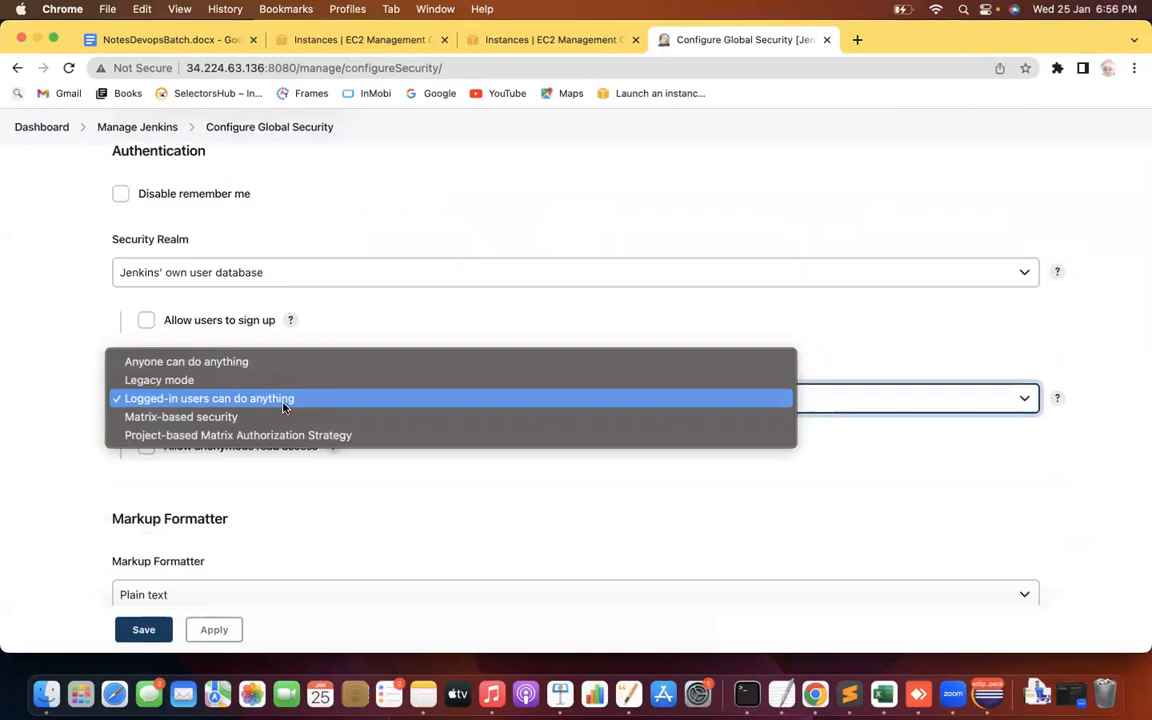
click(38, 435)
click(182, 400)
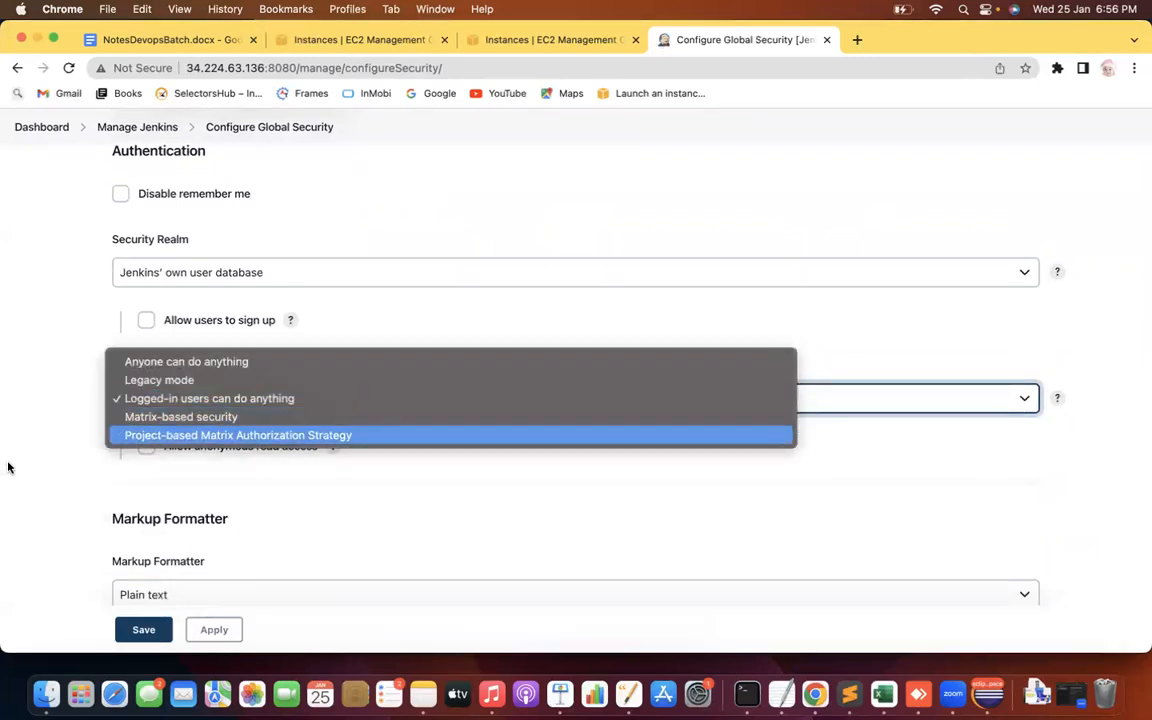
click(208, 417)
scroll(23, 372, down, 1)
scroll(23, 372, down, 2)
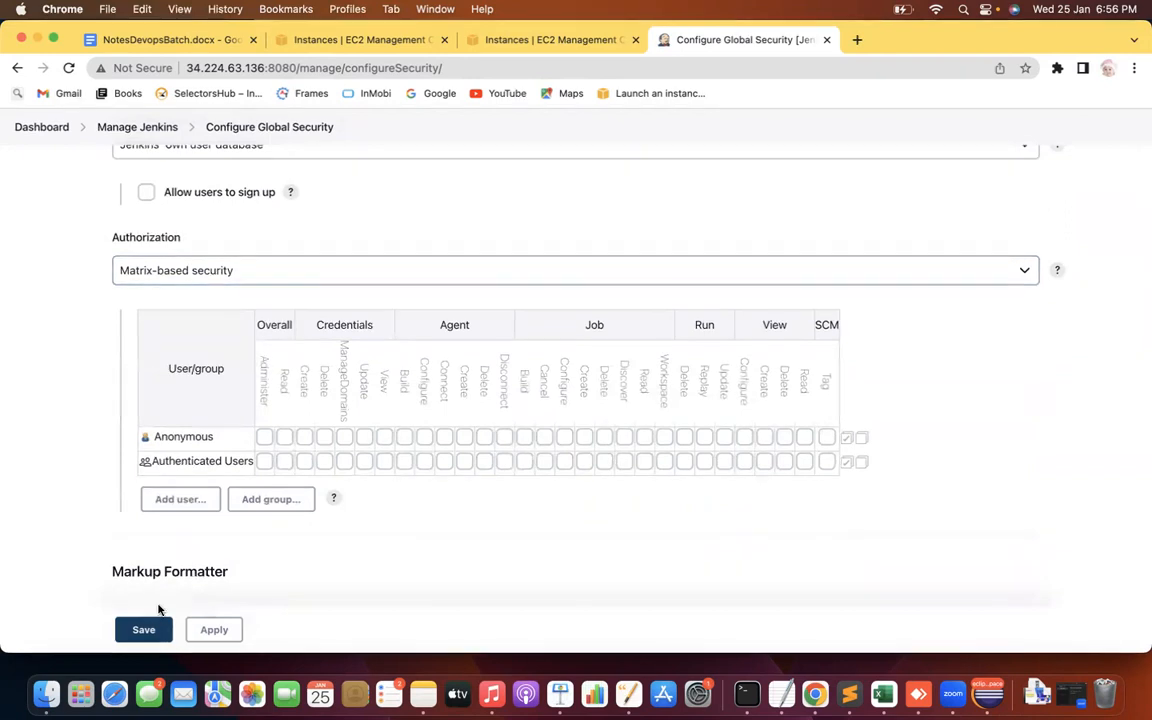
Add both new users as rows in the permission matrix
click(190, 505)
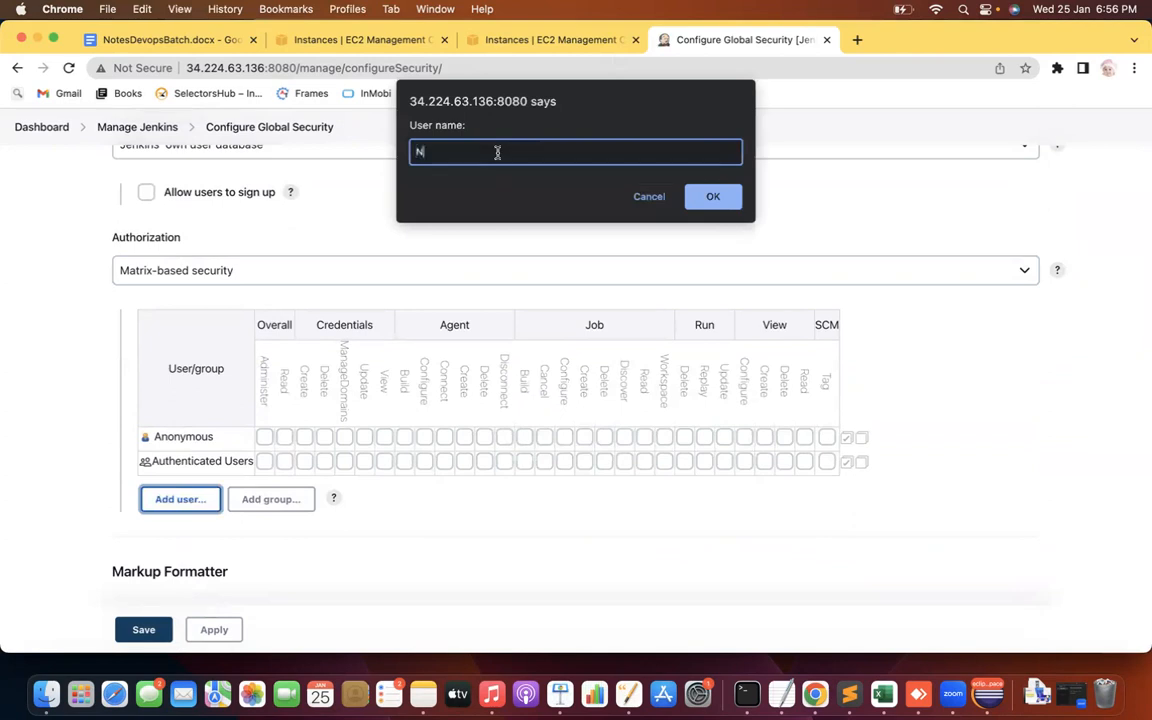
click(735, 196)
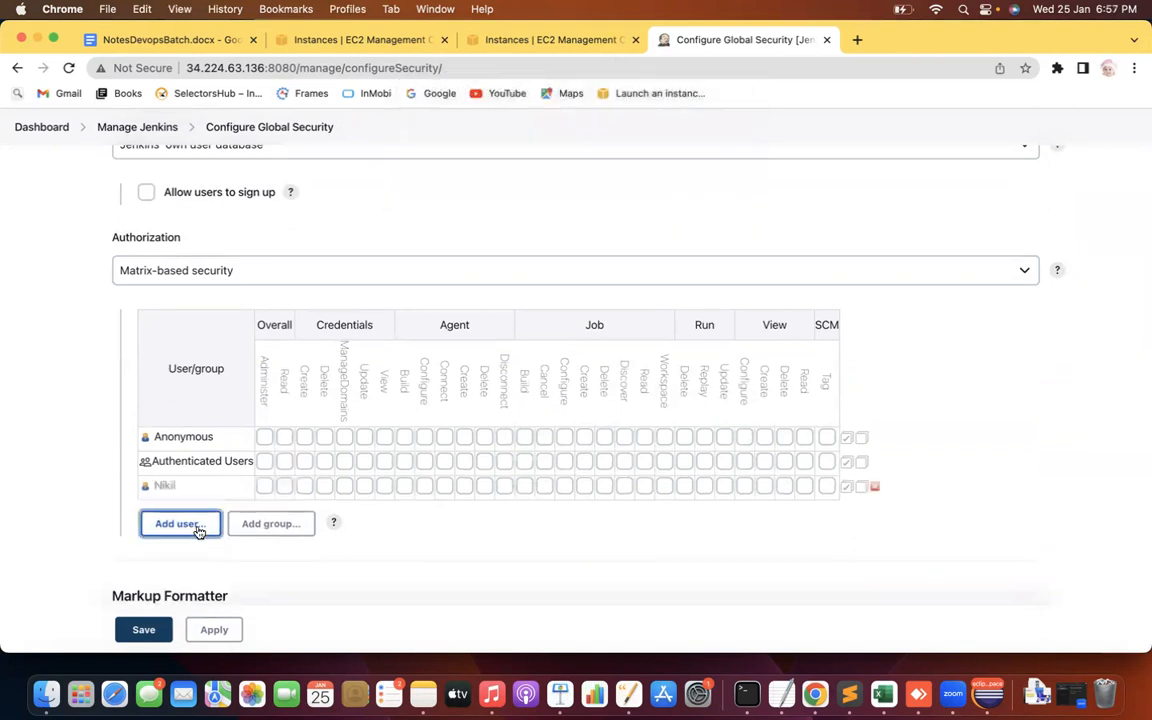
click(199, 531)
text(Aakash)
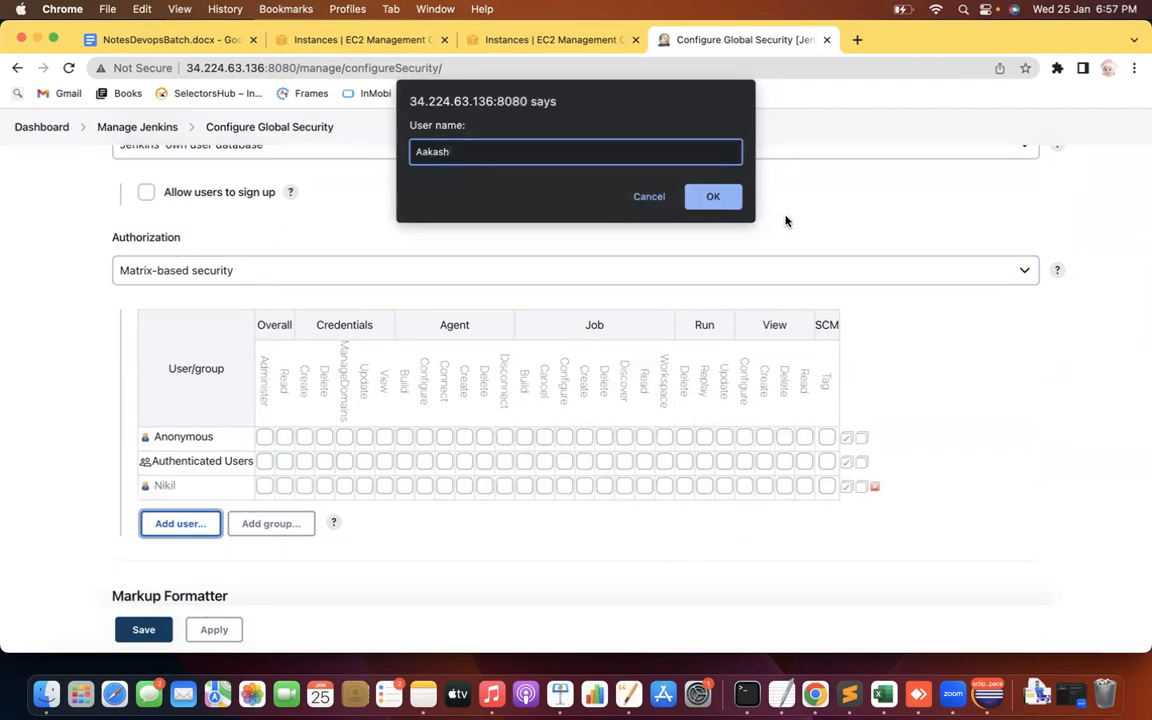
click(718, 200)
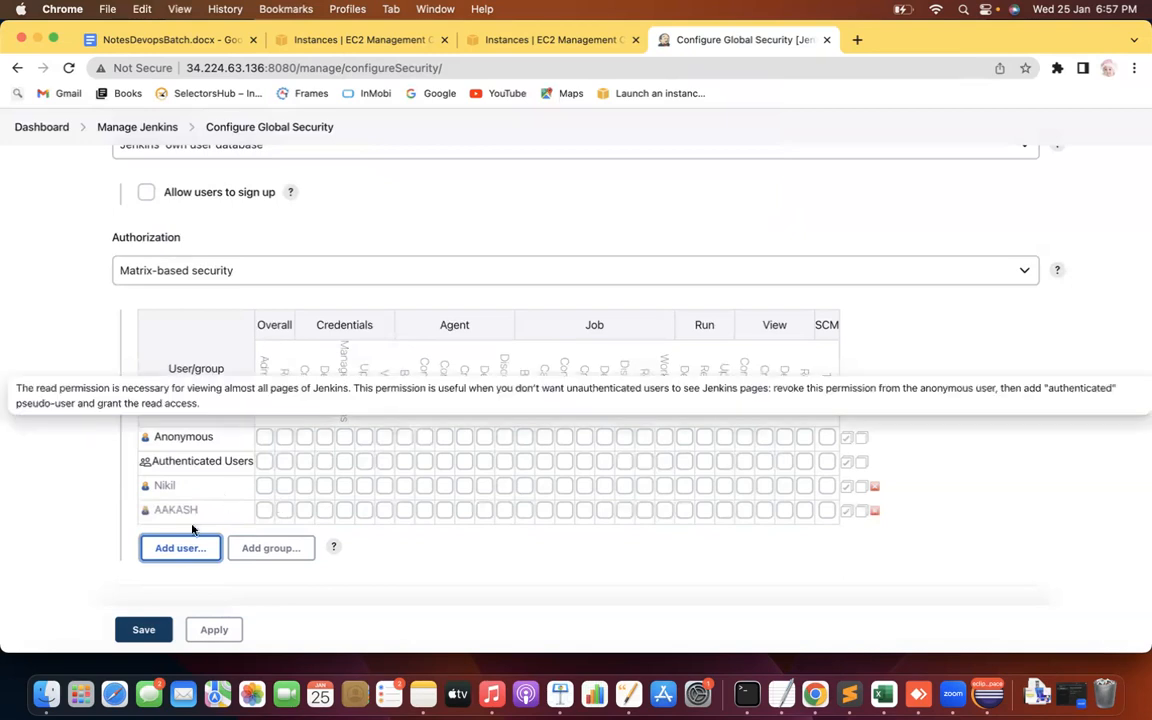
Tick Overall/Read for both new users, then apply and save
click(285, 487)
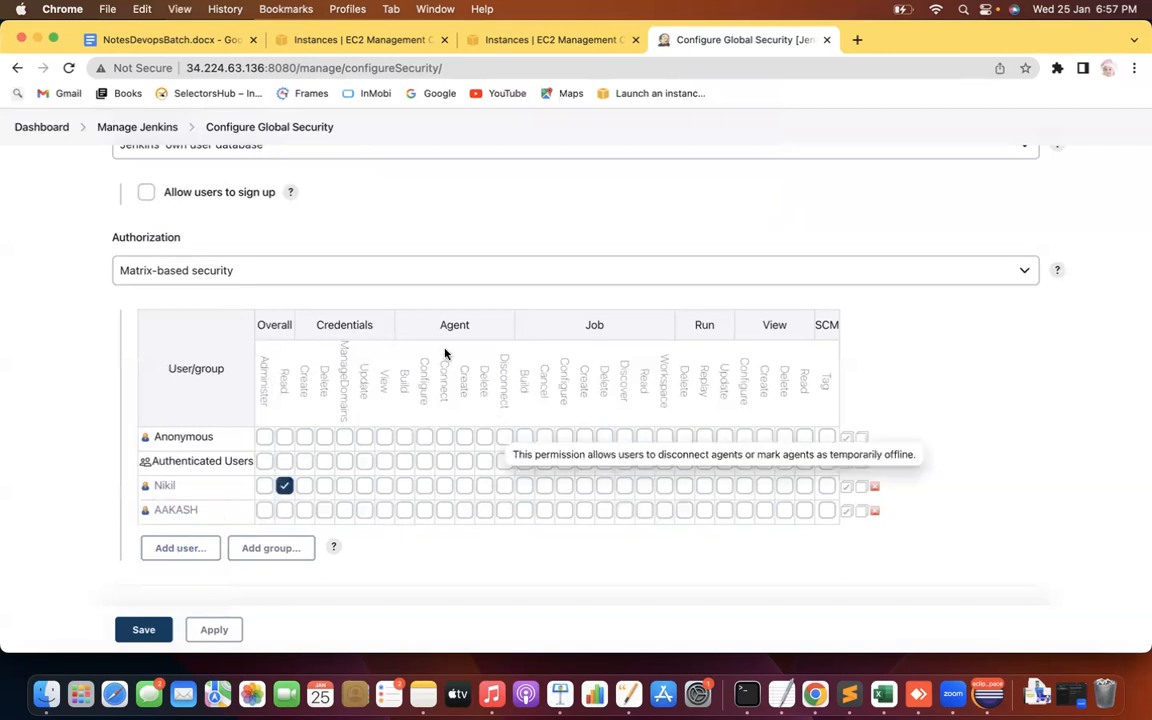
click(284, 510)
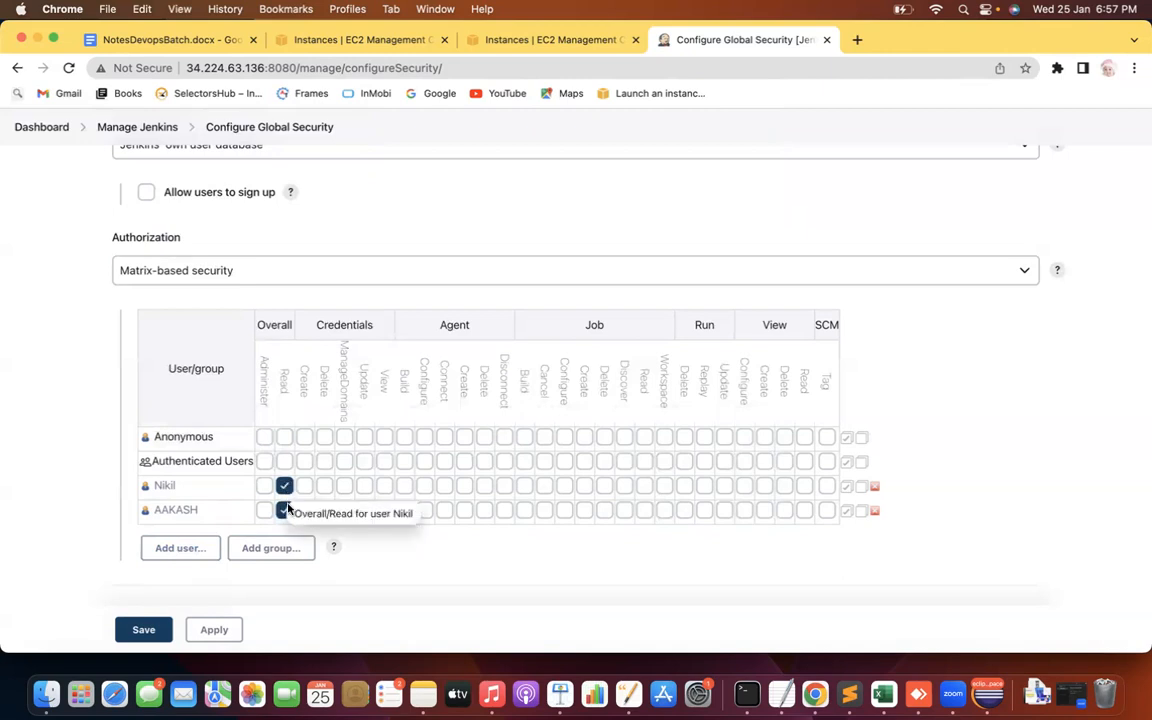
click(216, 630)
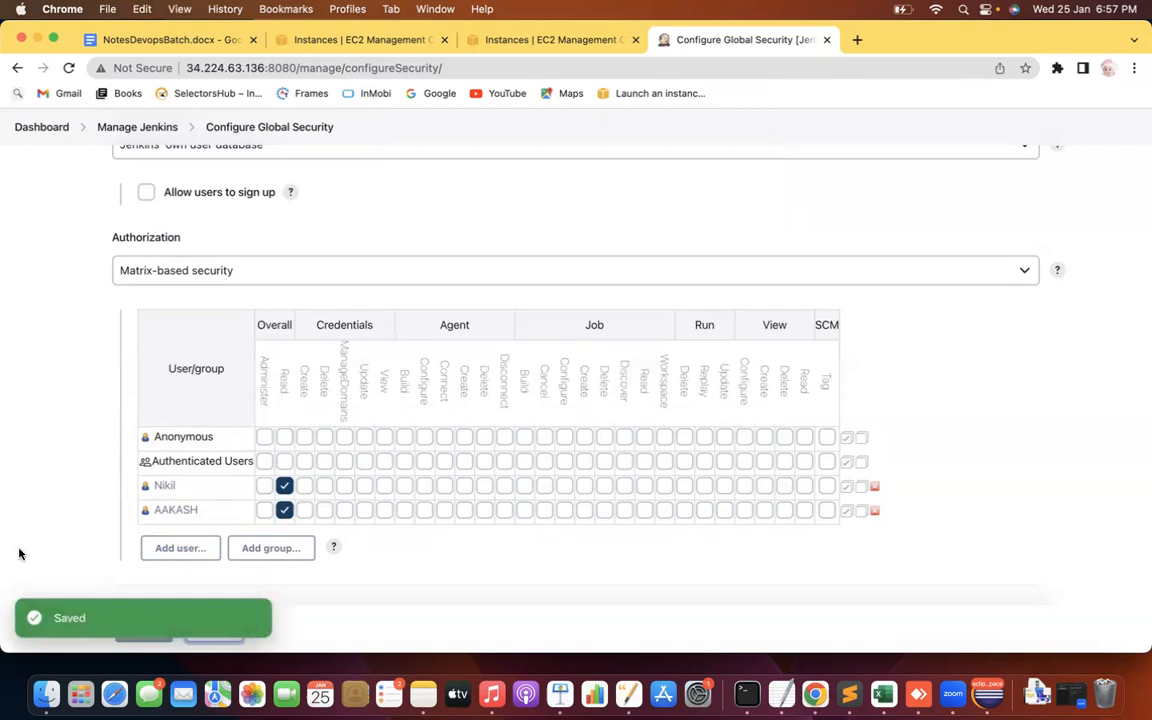
click(143, 632)
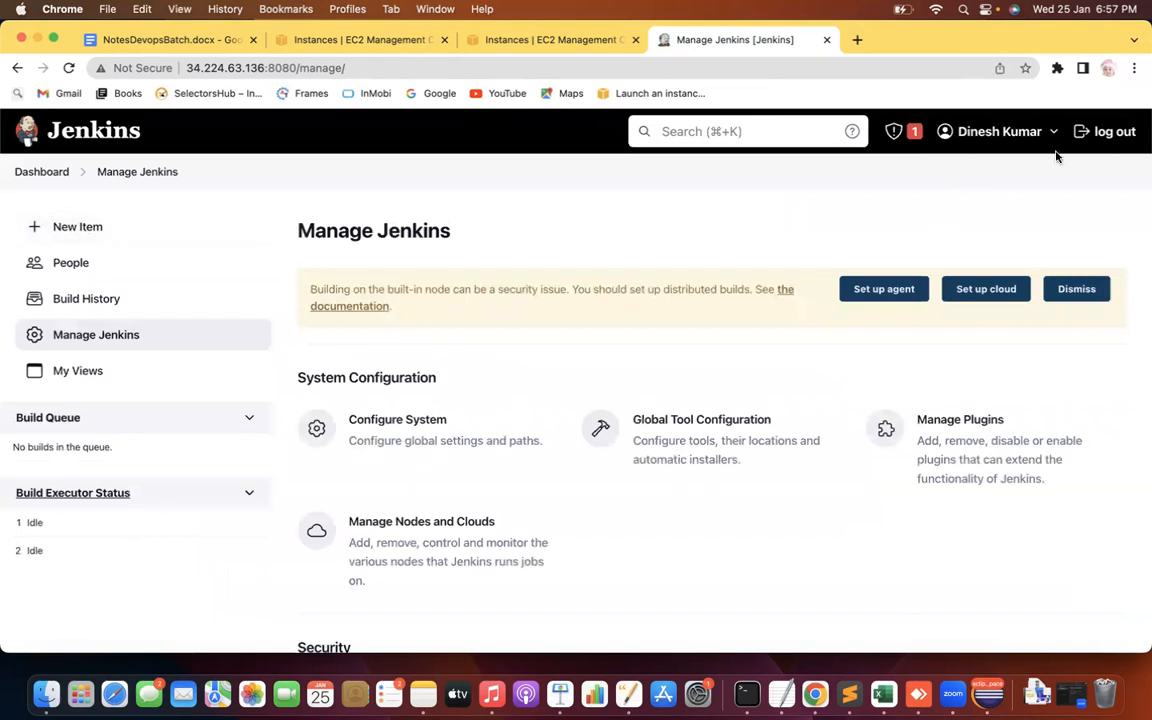
Sign out and log in as a new read-only user, retrying until the login succeeds
click(1108, 131)
text(Nikil)
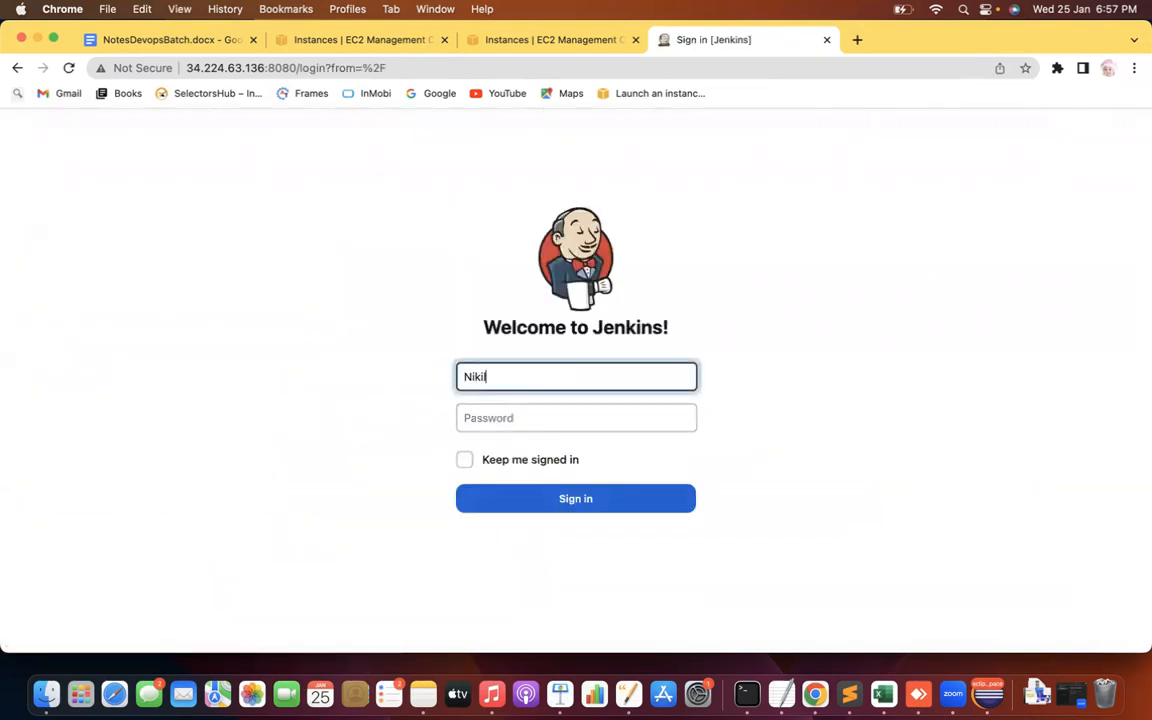
key(Tab)
text(******)
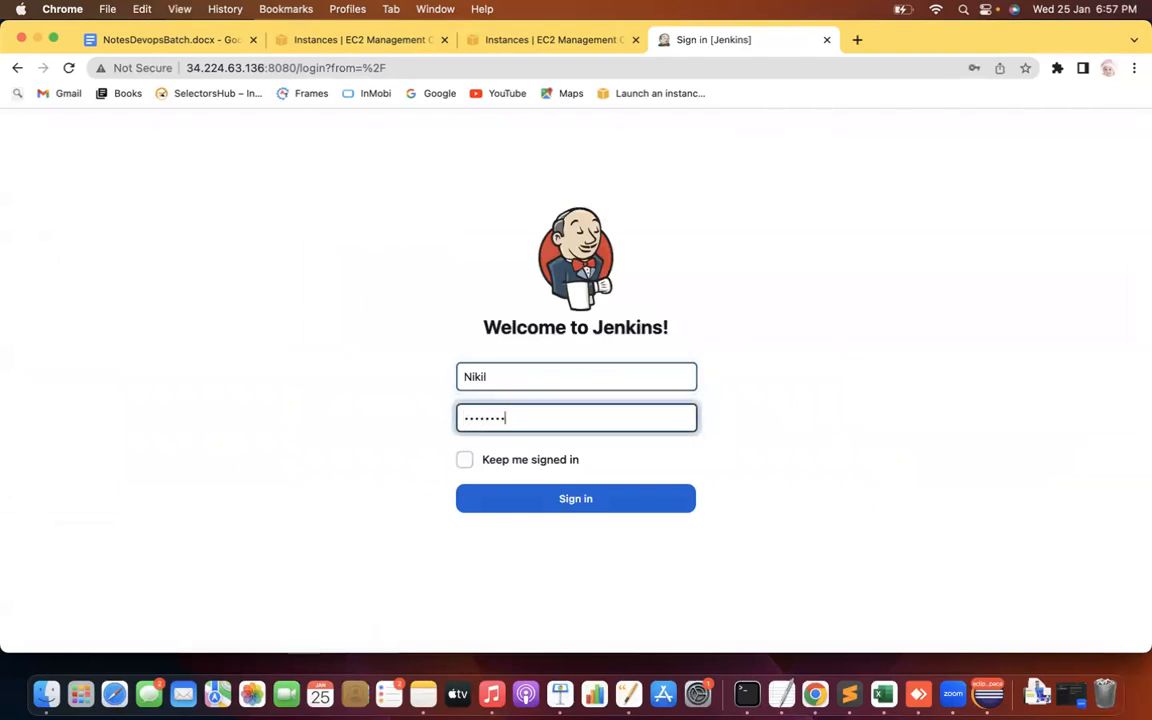
key(Return)
text(Nikil)
key(Tab)
text(******)
key(Return)
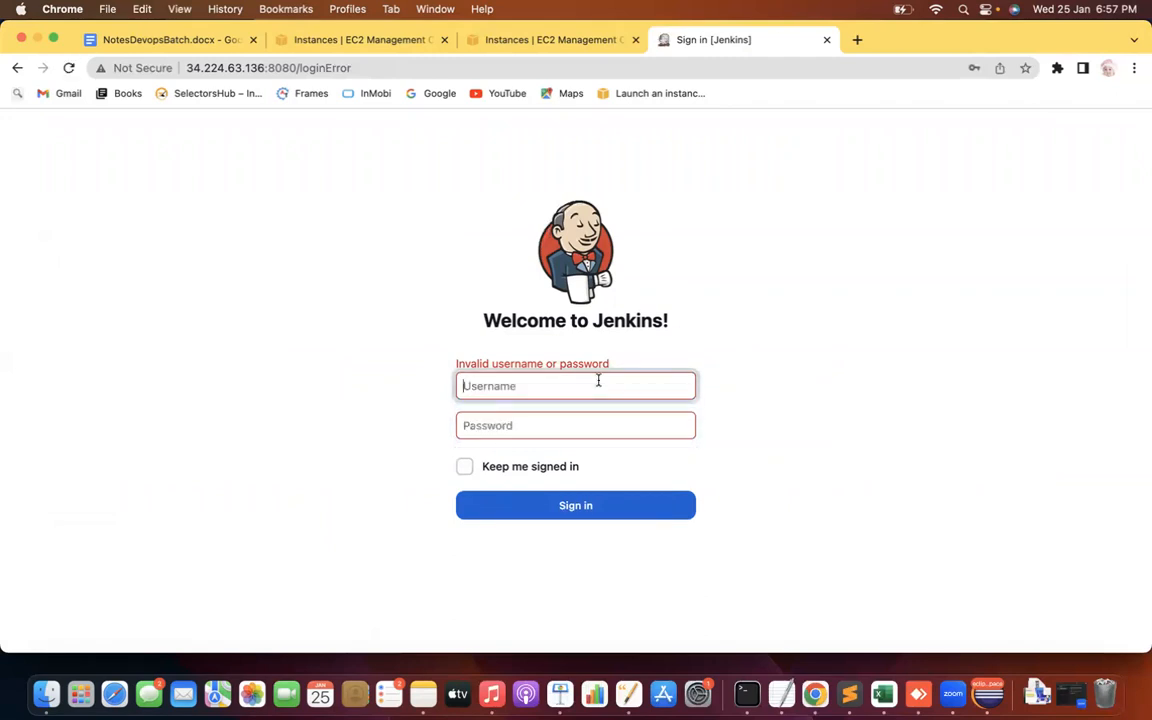
text(Nikil)
key(Tab)
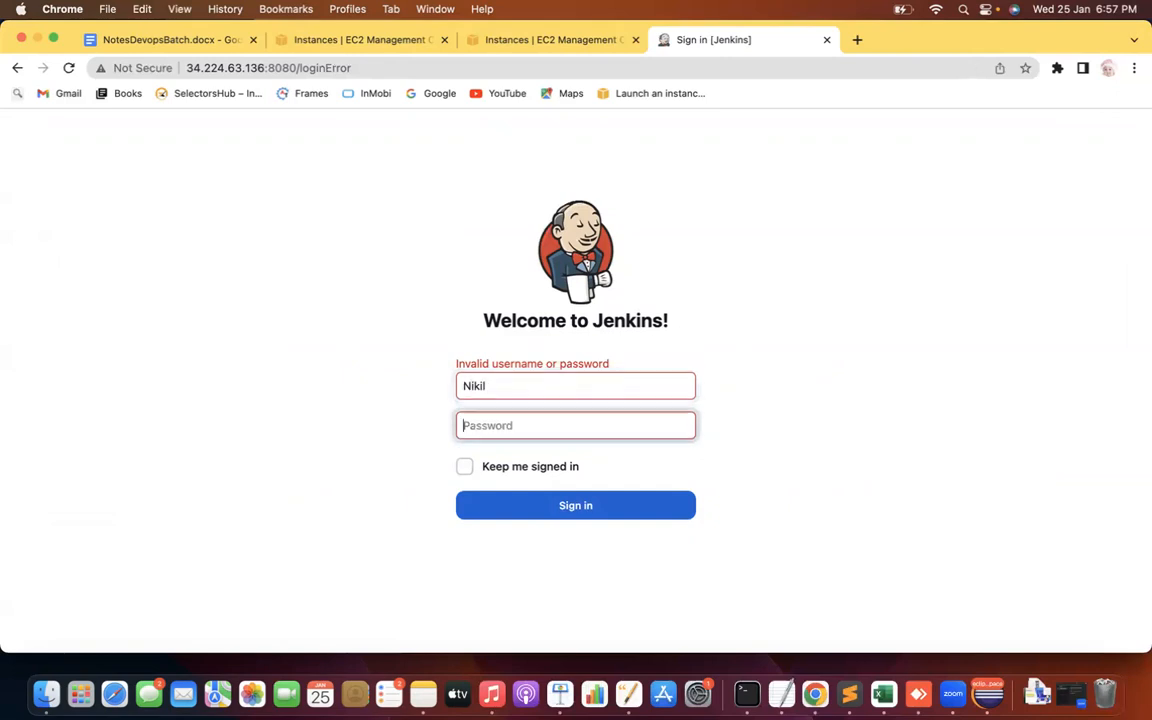
text(*********)
key(Return)
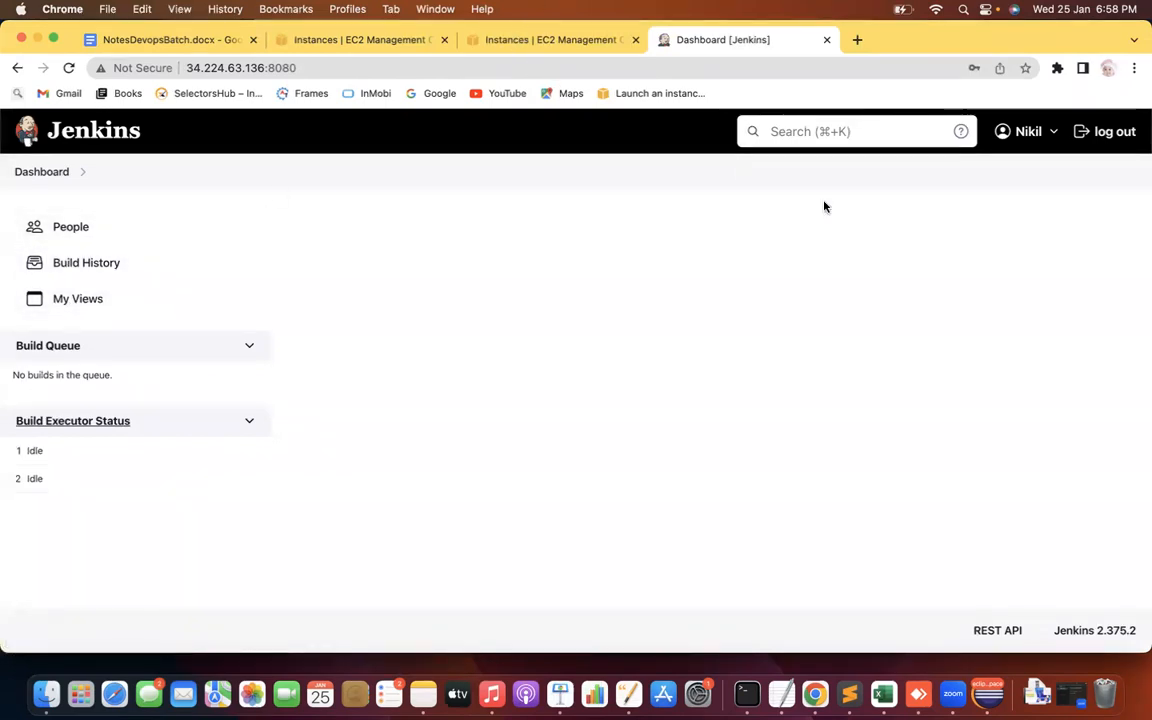
Sign out of the new user's account and sign back in as the administrator
click(1077, 138)
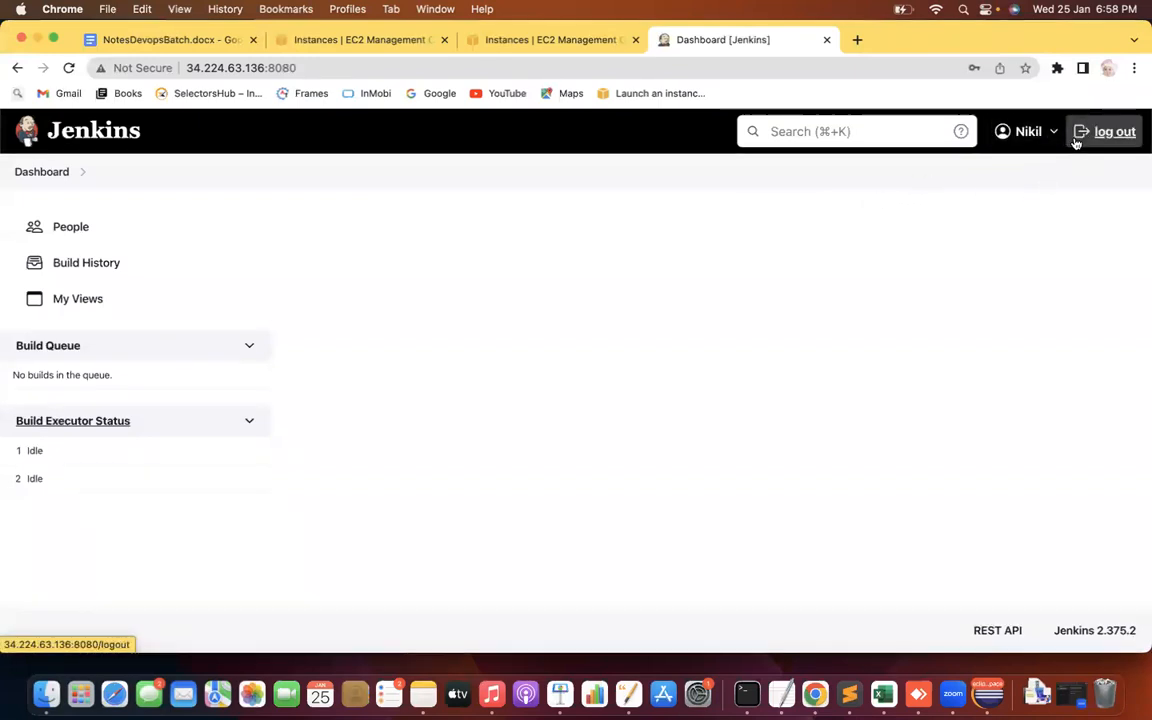
text(Dinesh)
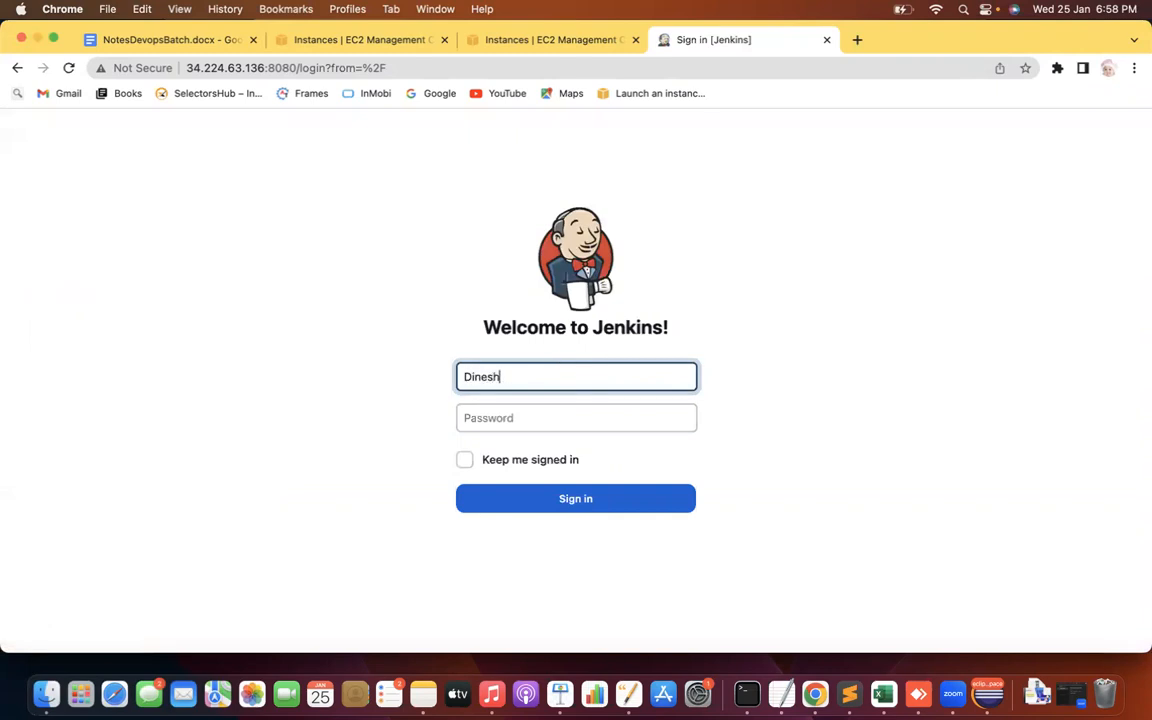
key(Tab)
text(•••••••)
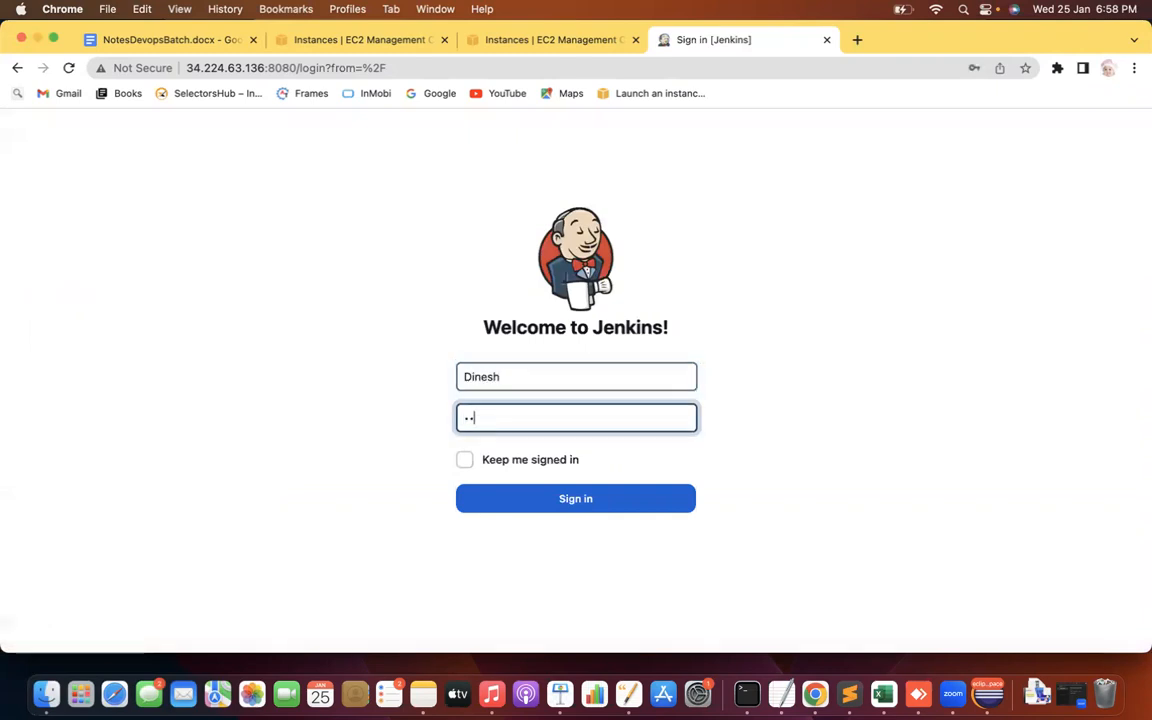
key(Return)
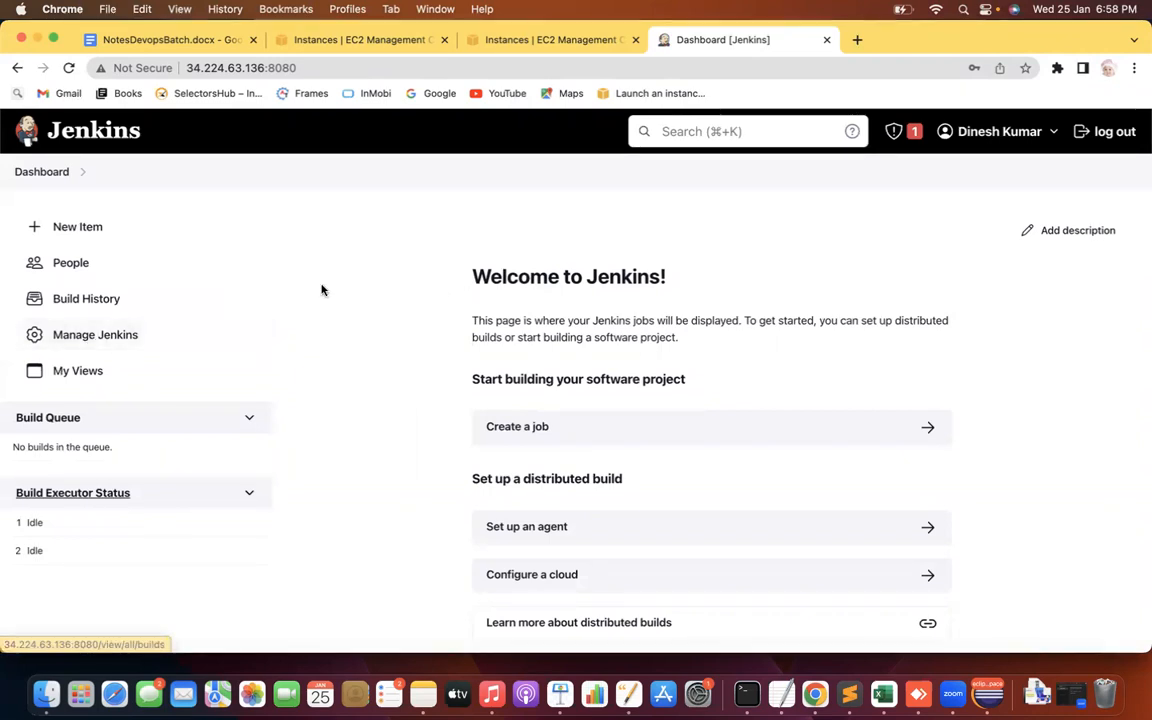
Open Configure Global Security from Manage Jenkins
click(121, 336)
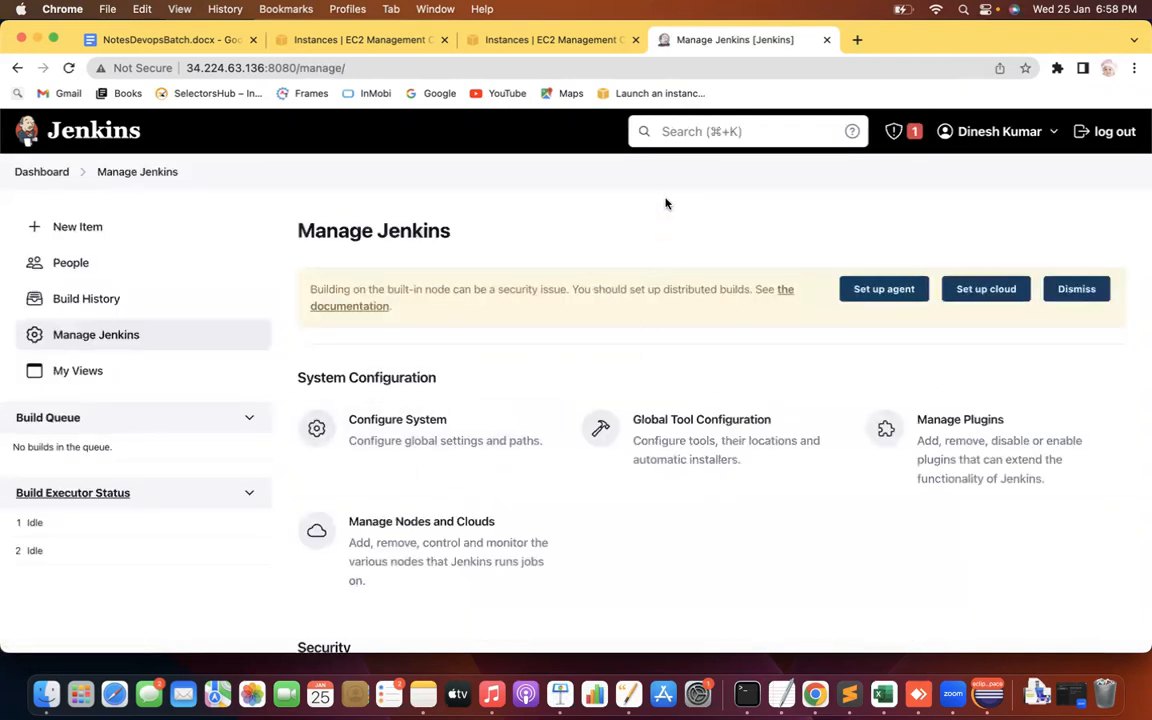
scroll(665, 200, down, 5)
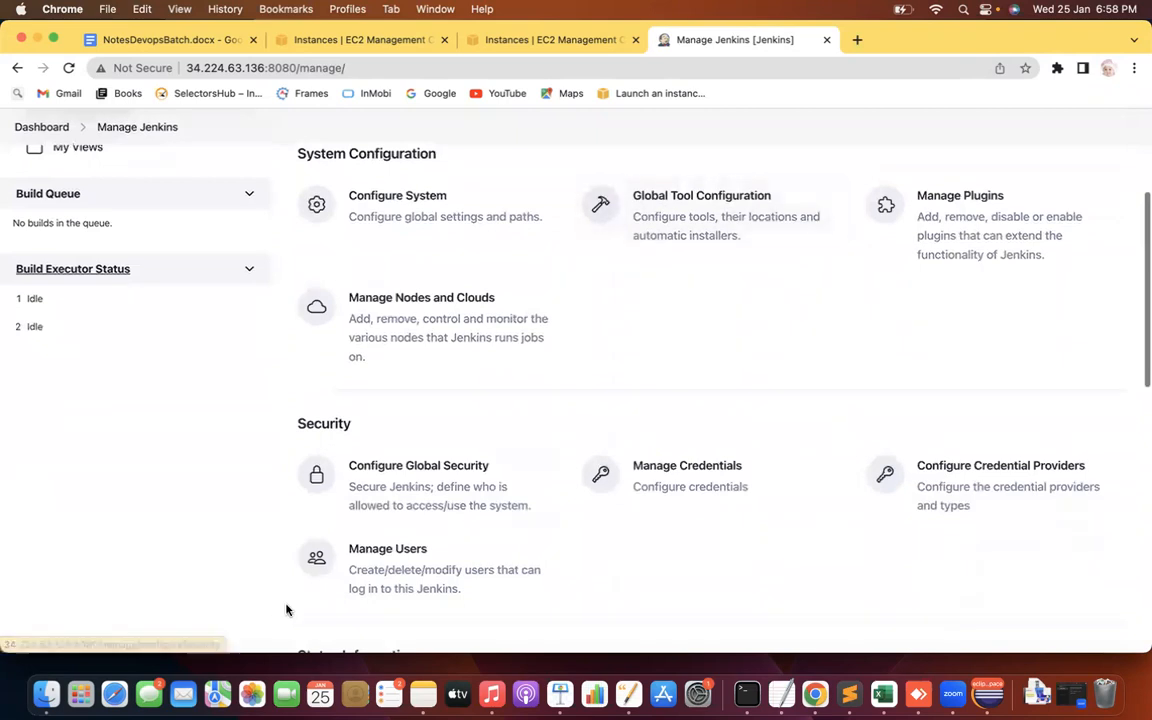
click(470, 478)
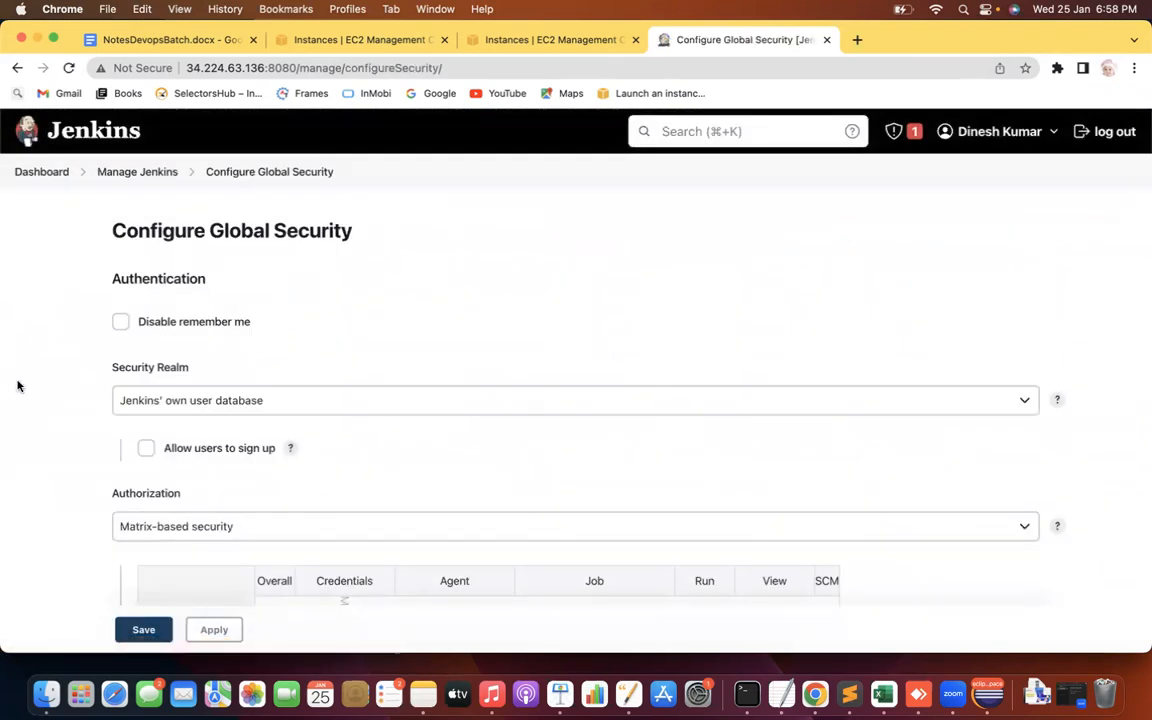
Browse the Authorization dropdown options while keeping Matrix-based security selected
scroll(18, 385, down, 3)
click(270, 365)
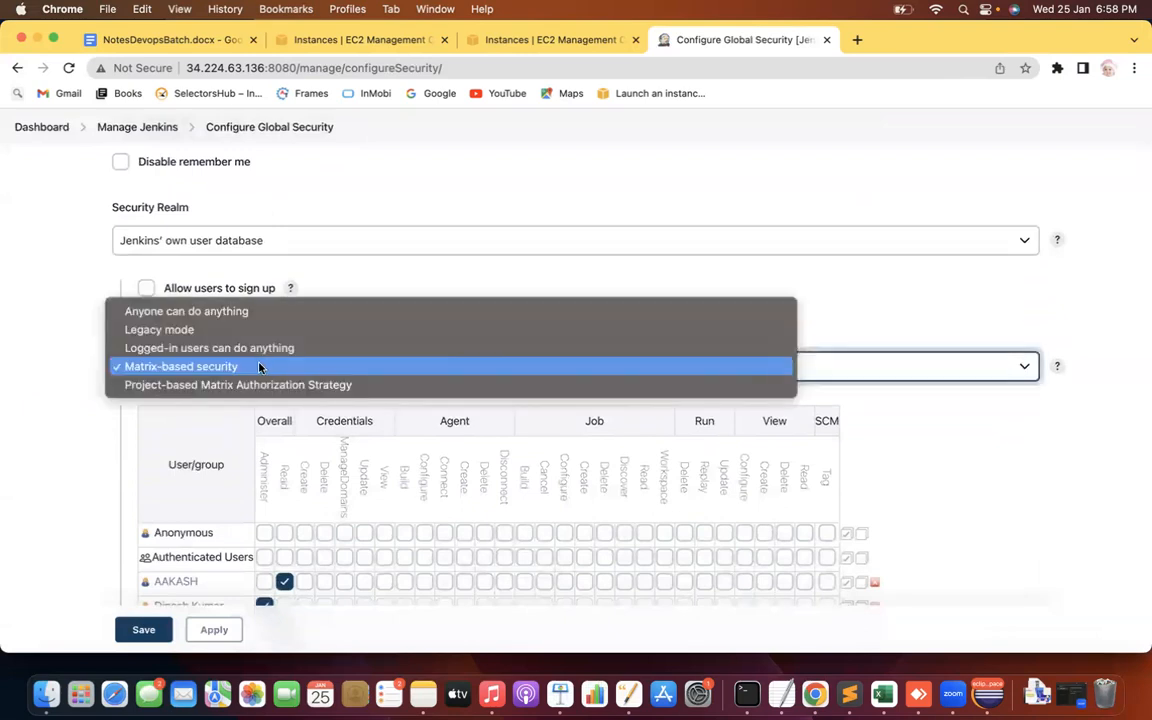
click(6, 337)
click(182, 360)
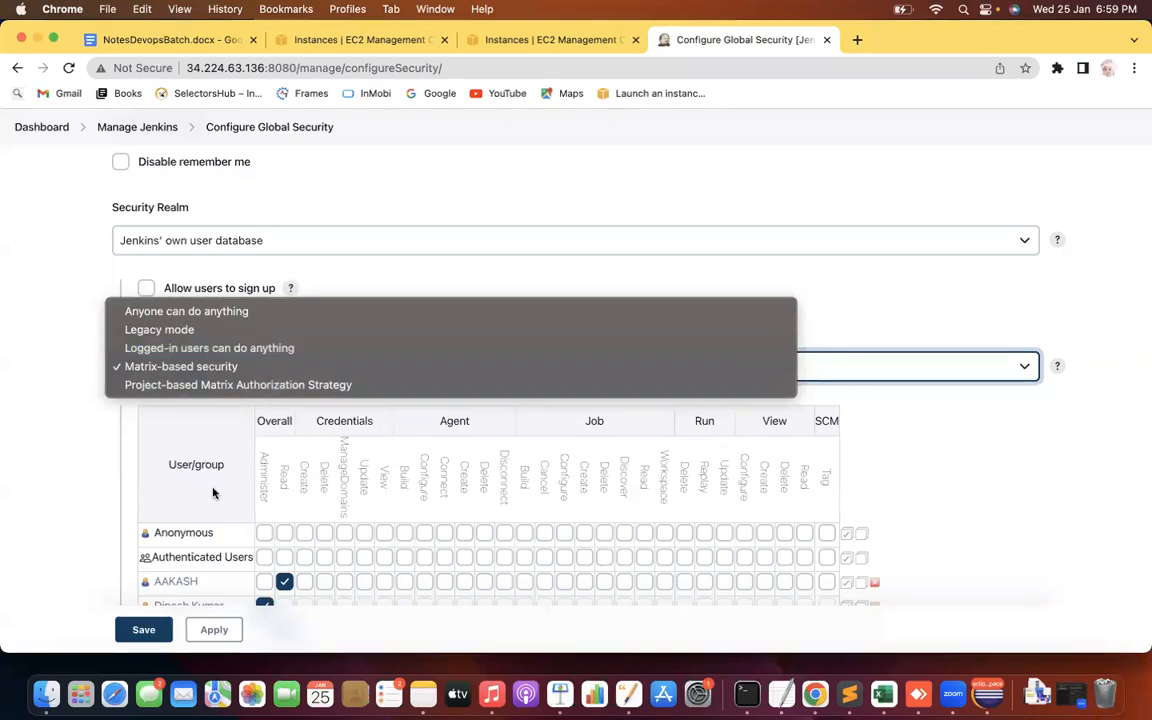
click(42, 504)
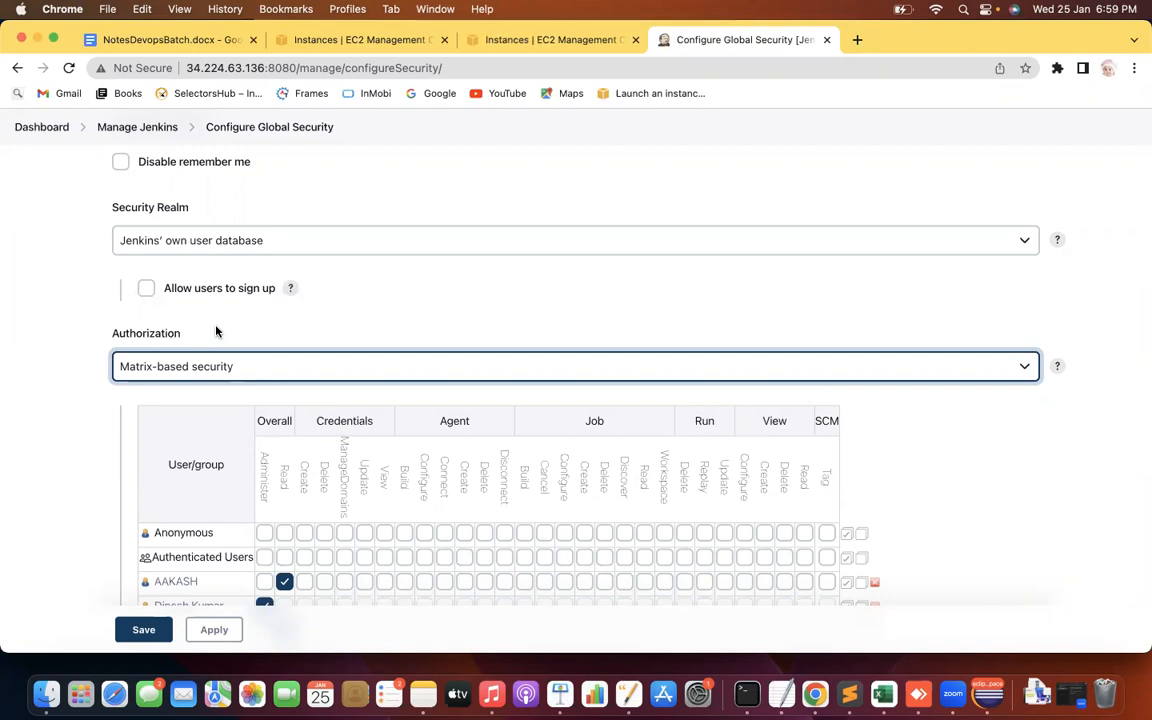
click(214, 358)
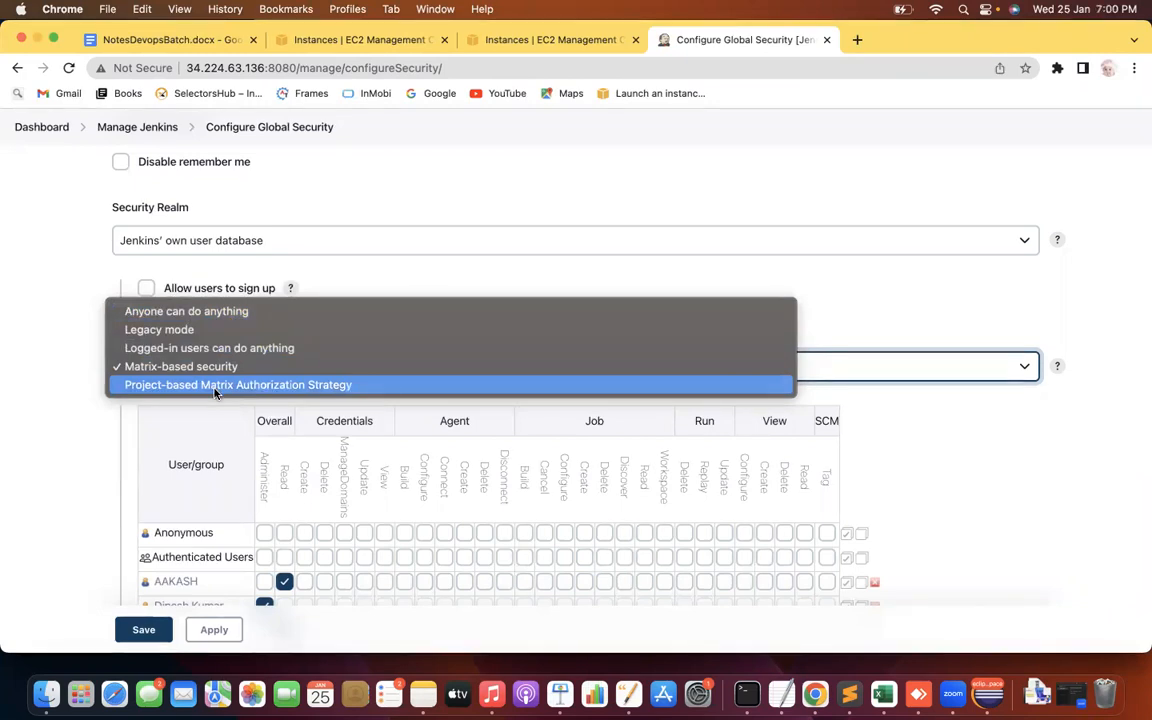
Keep Matrix-based security and point out the Credentials, Job, Run, View and SCM permission groups
click(56, 477)
key(Down)
key(Down)
click(200, 367)
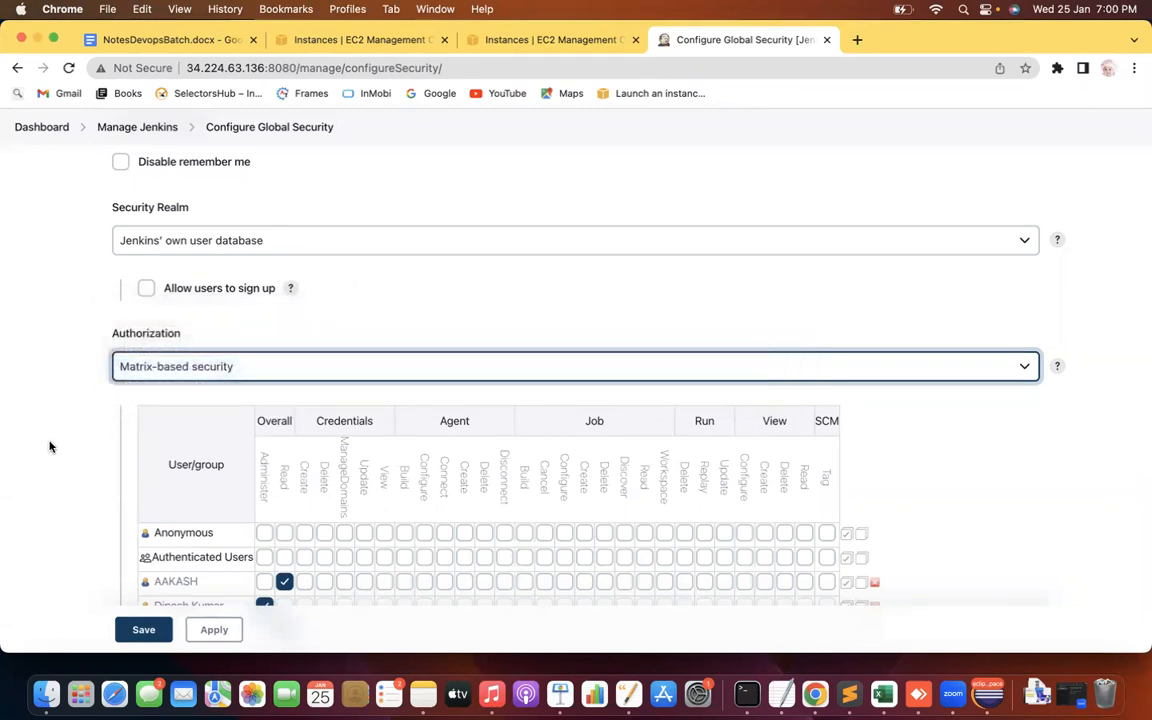
scroll(48, 448, down, 3)
scroll(48, 448, down, 1)
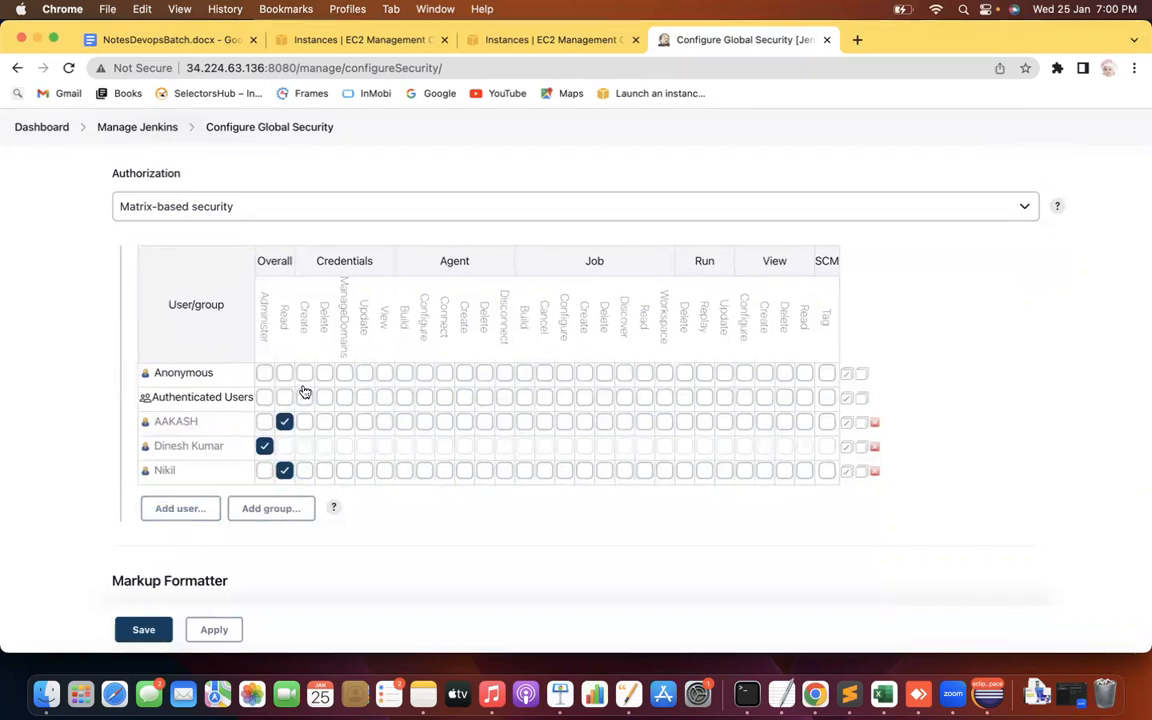
double_click(826, 261)
drag(826, 263, 762, 262)
double_click(697, 263)
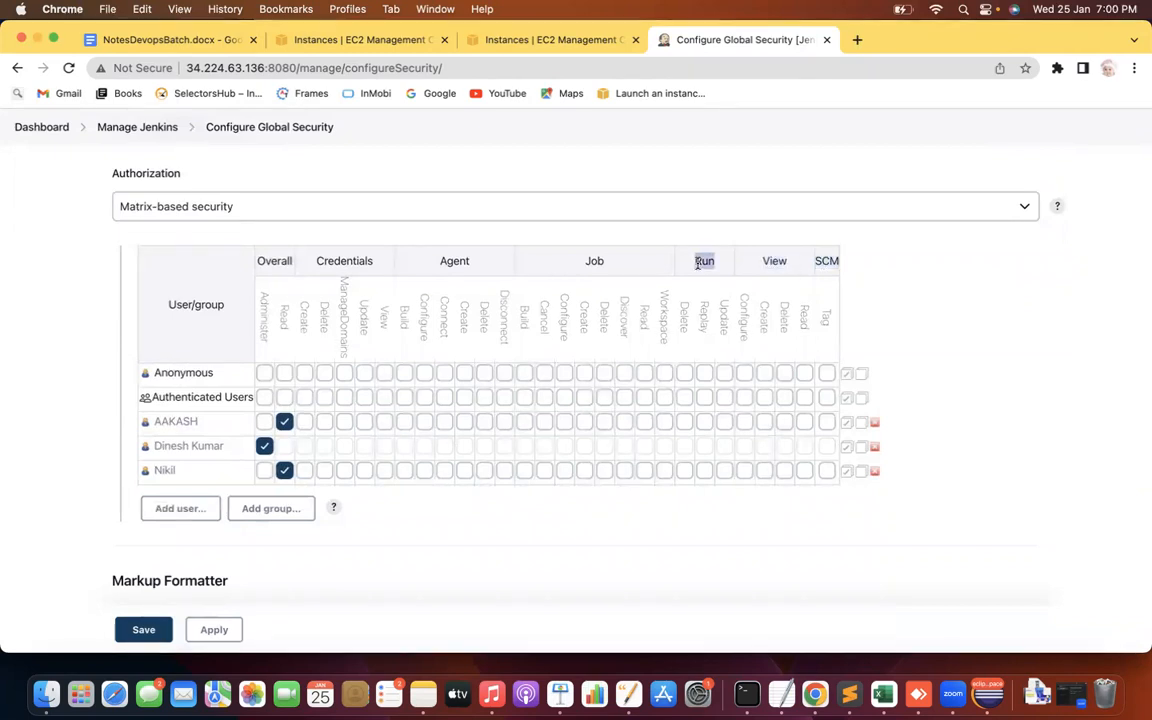
double_click(581, 264)
double_click(346, 261)
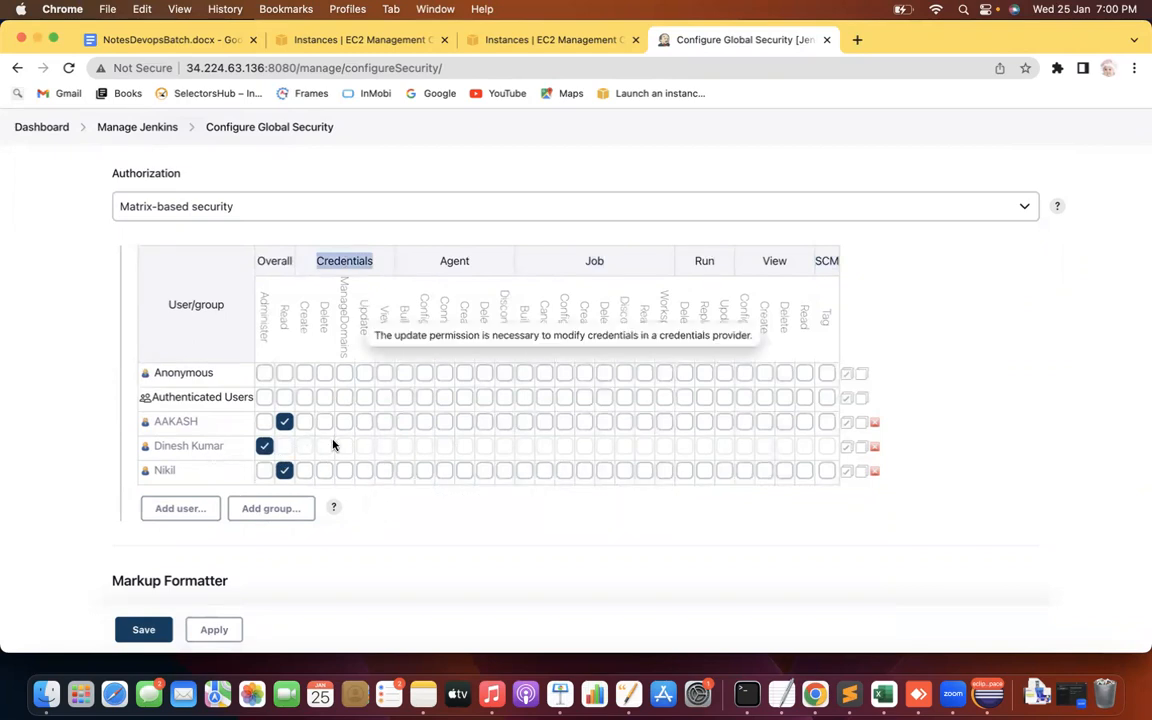
Untick the bottom user's Overall/Read; grant View/Read, Agent/Create, Agent/Build and Credentials/View
click(284, 470)
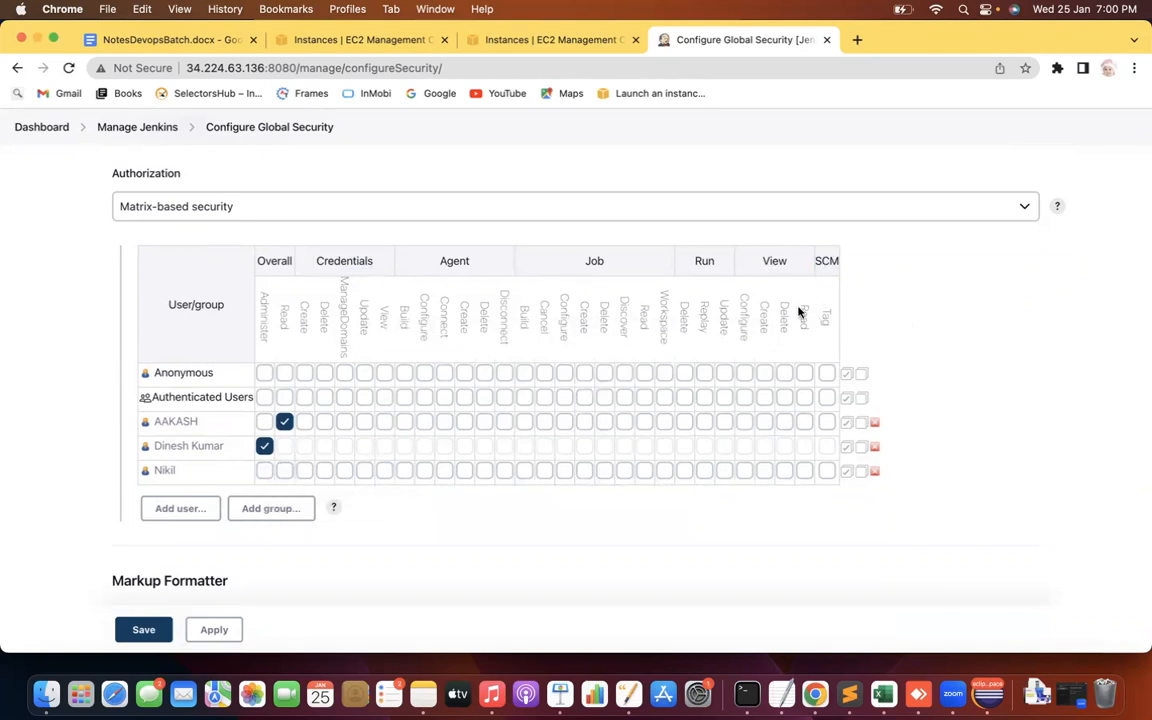
click(805, 471)
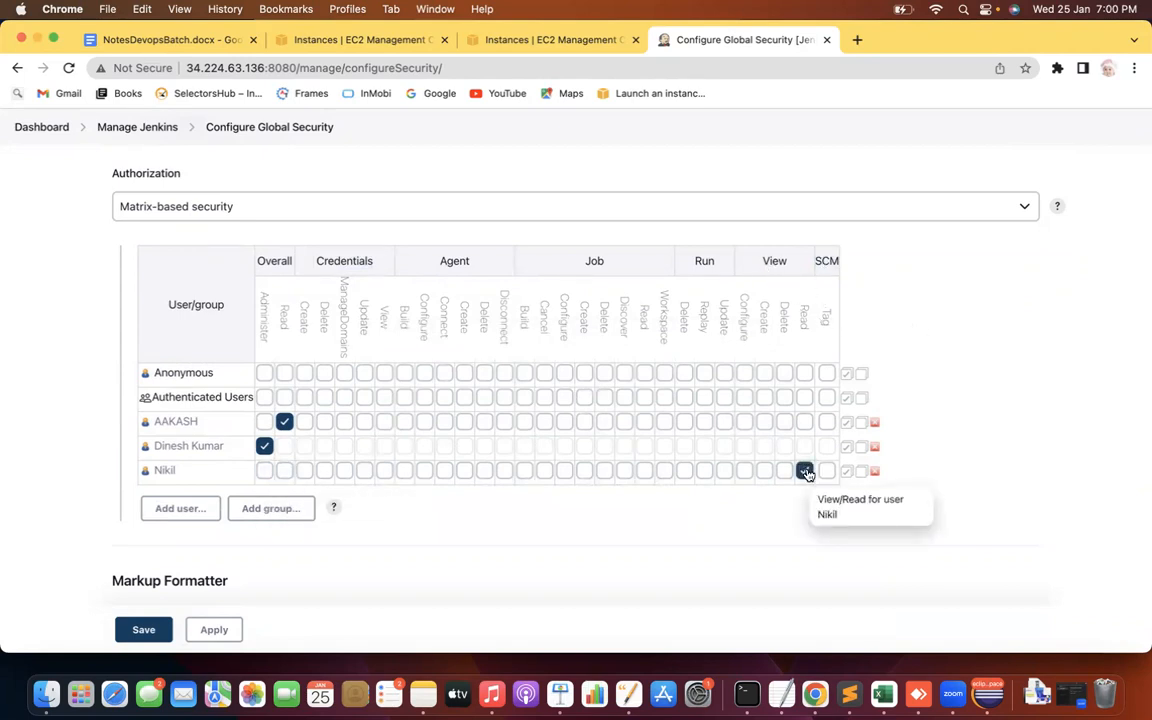
click(464, 471)
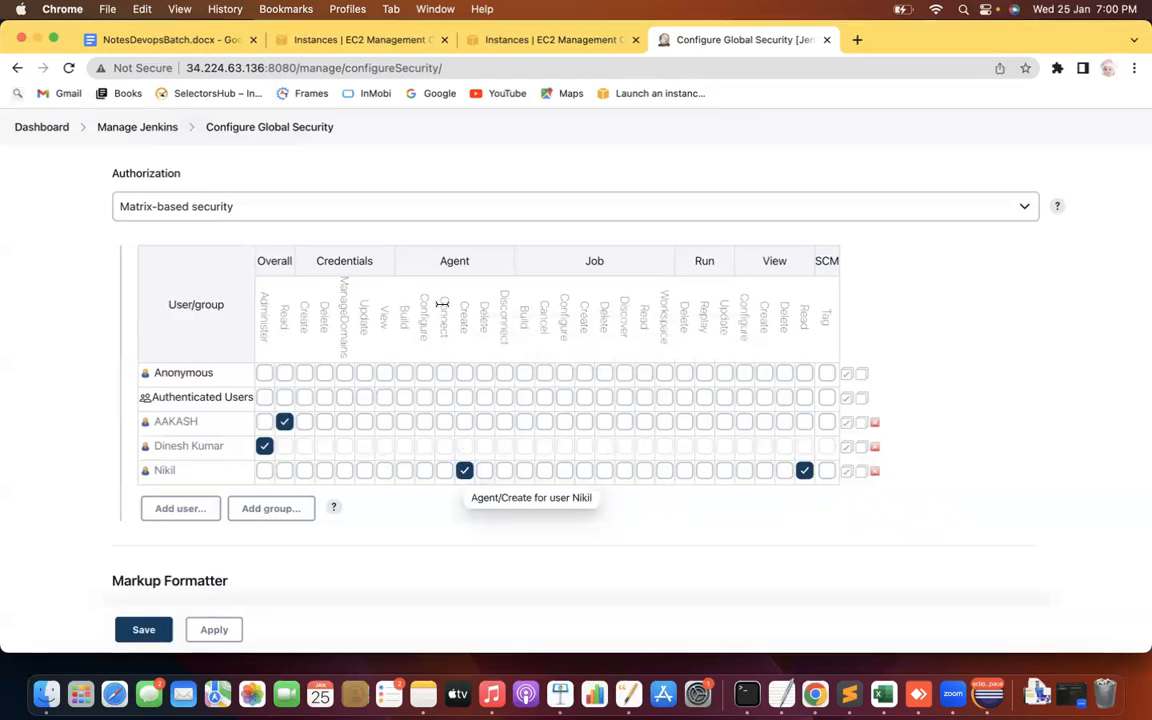
click(405, 472)
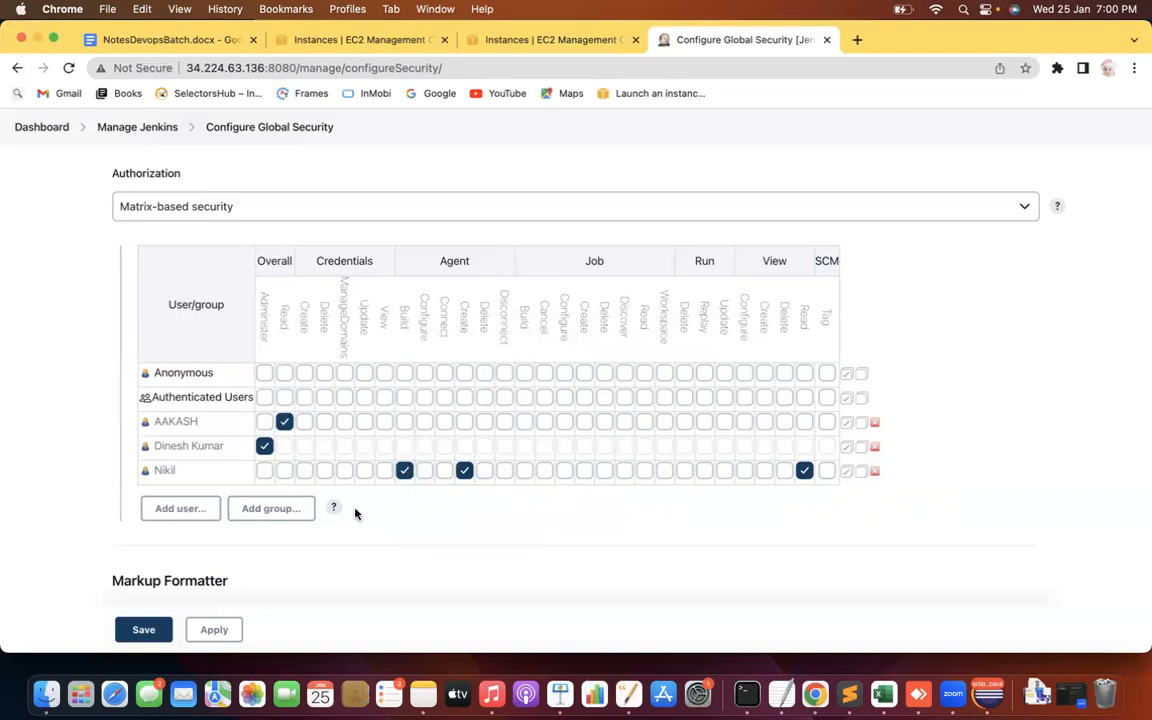
click(384, 472)
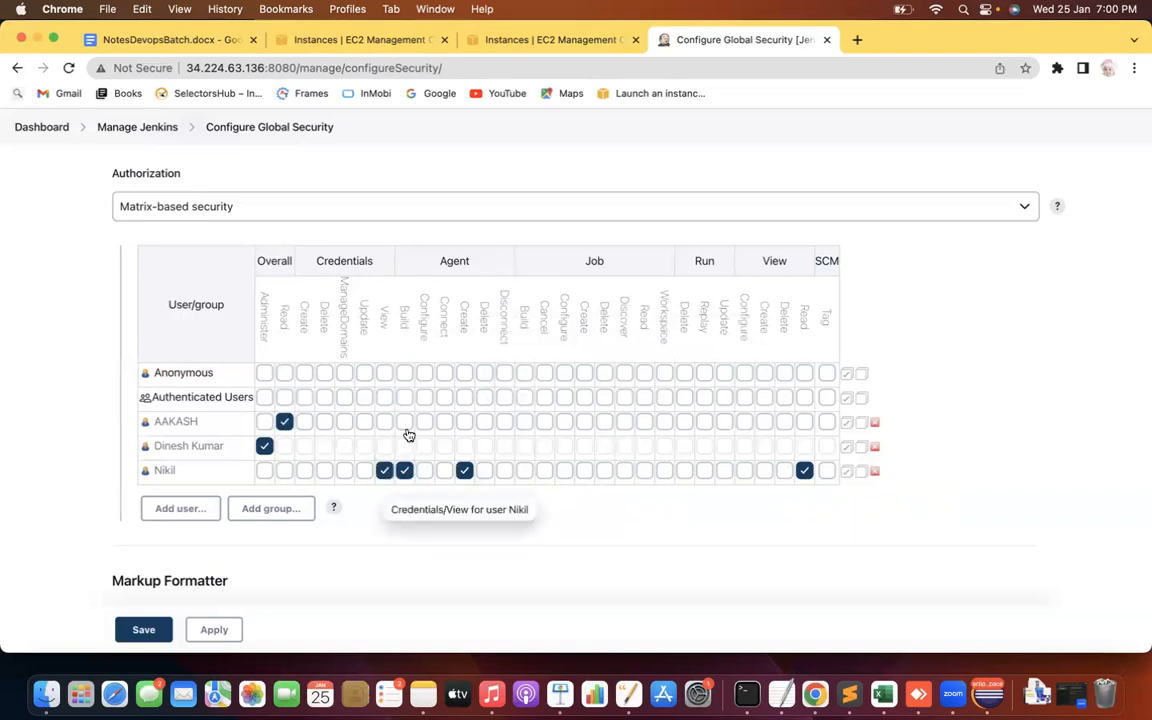
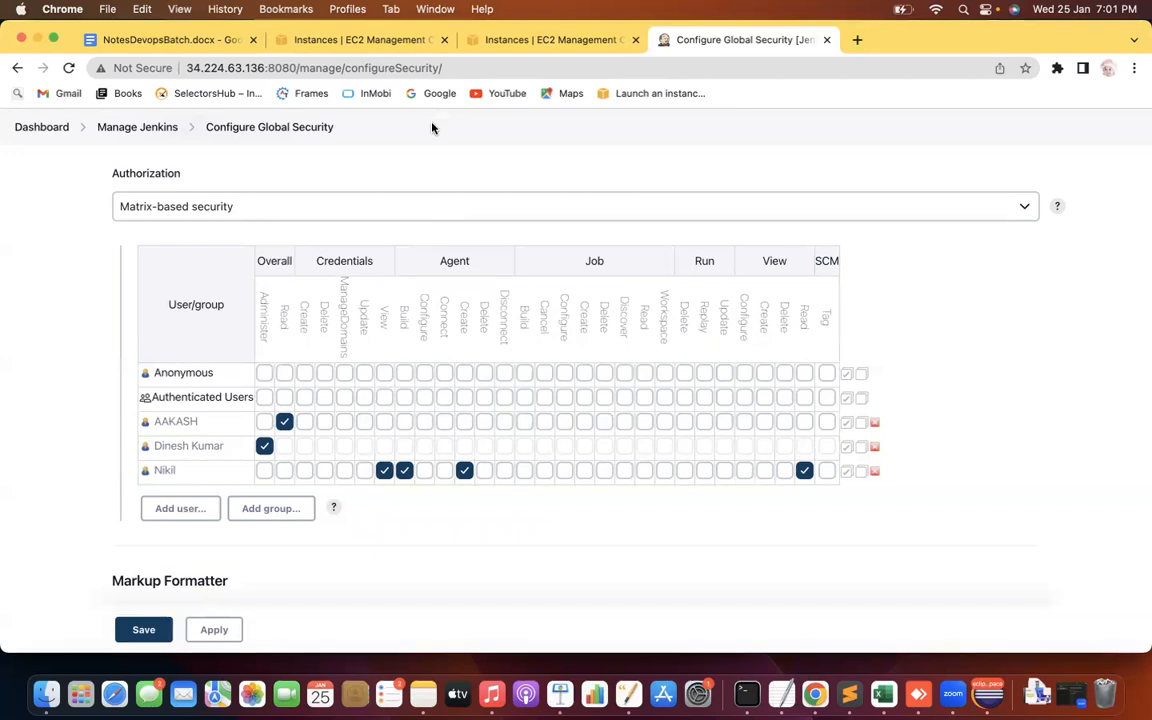
Switch Authorization to Project-based Matrix Authorization Strategy and add two users to the matrix
click(250, 213)
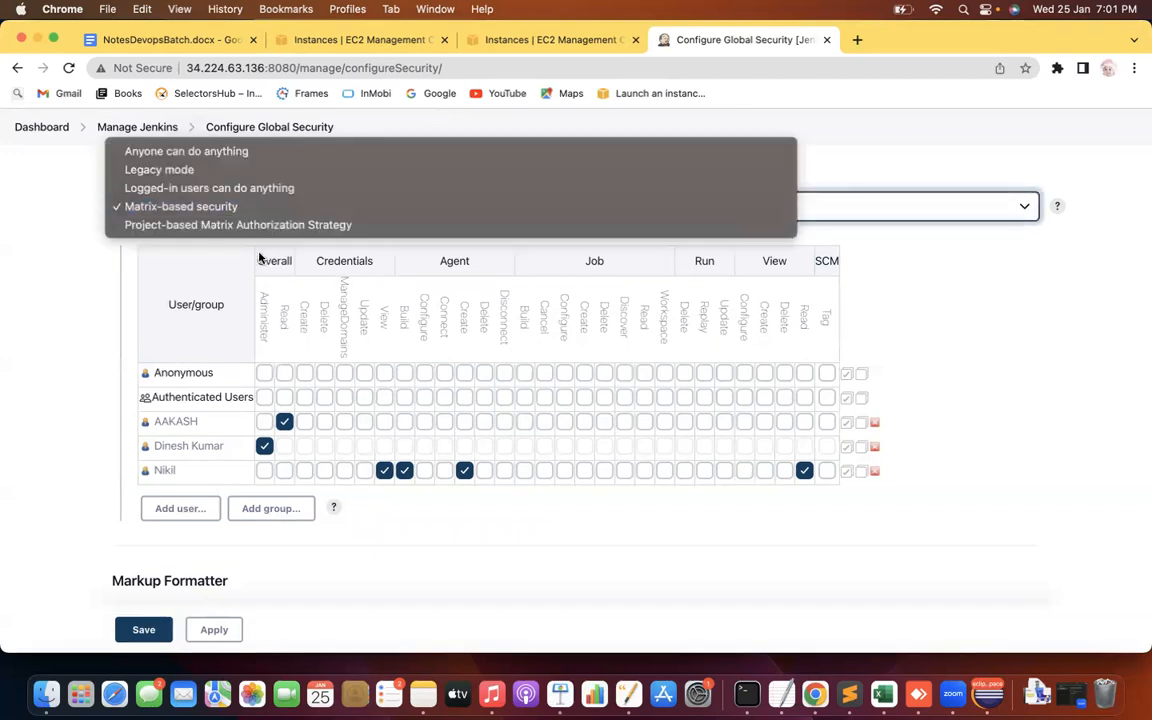
click(268, 226)
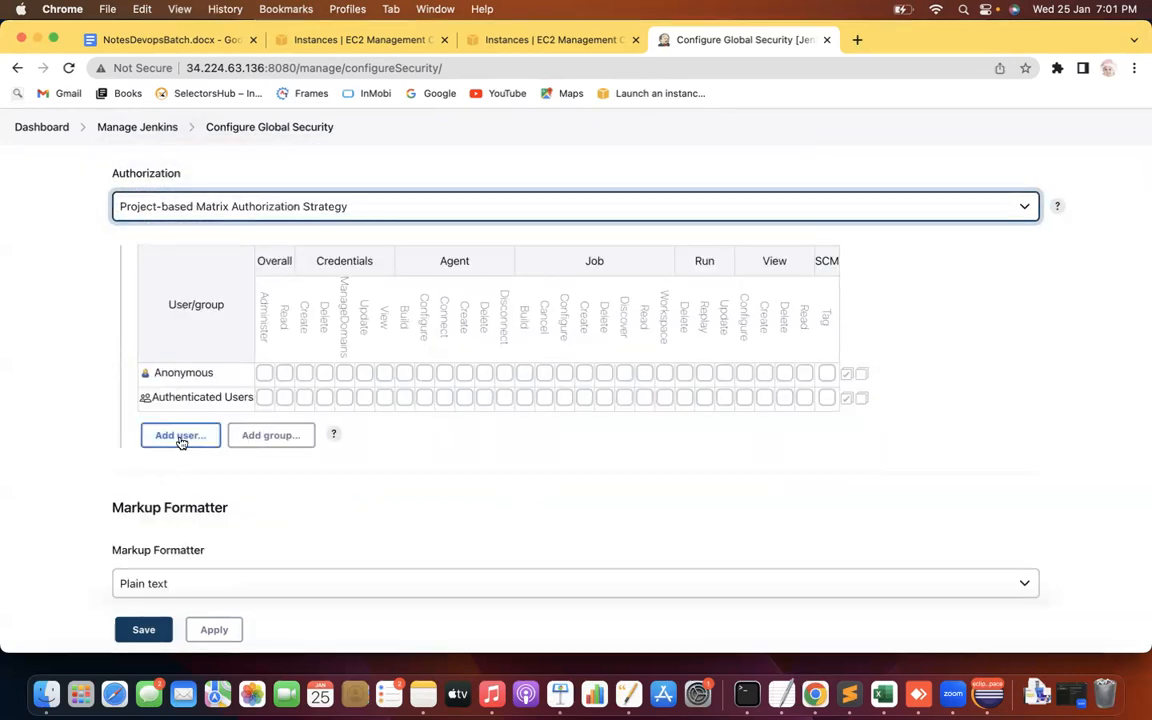
click(162, 438)
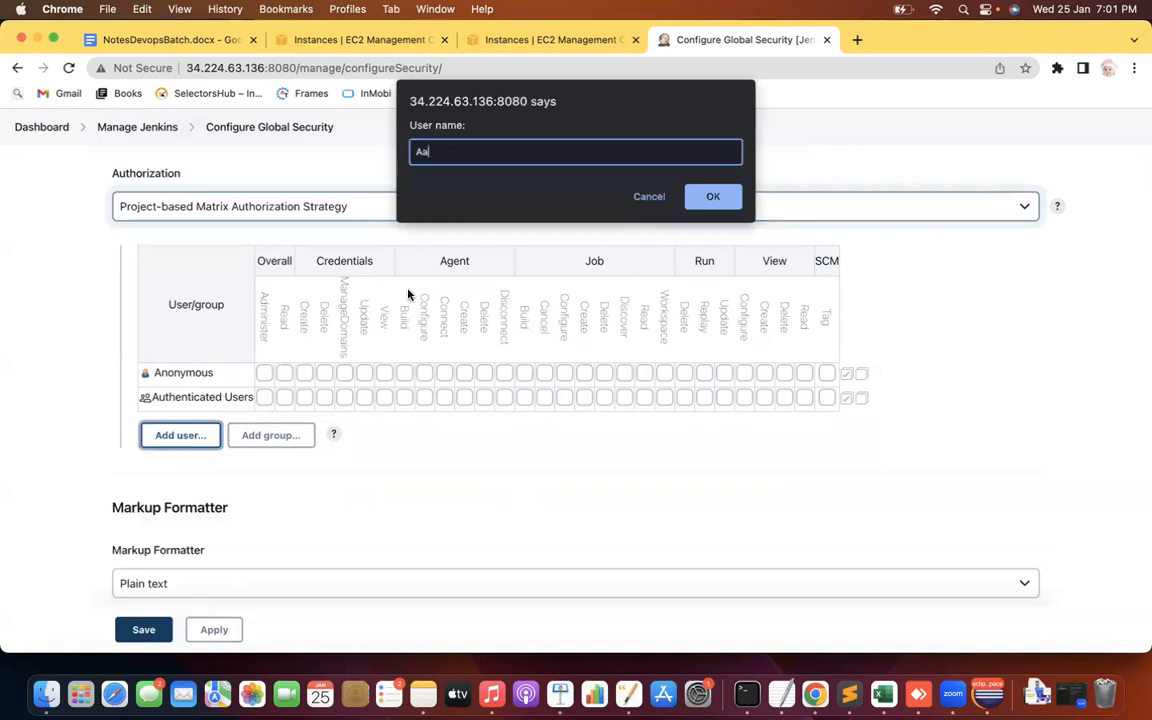
click(712, 196)
click(169, 467)
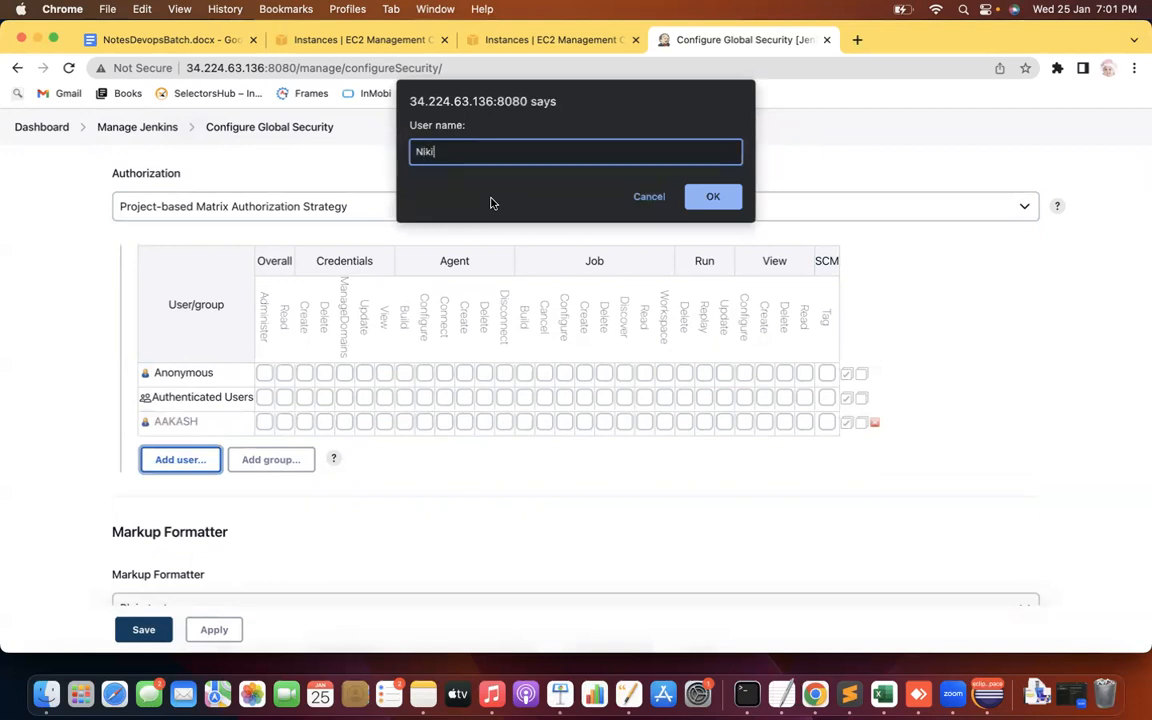
click(709, 197)
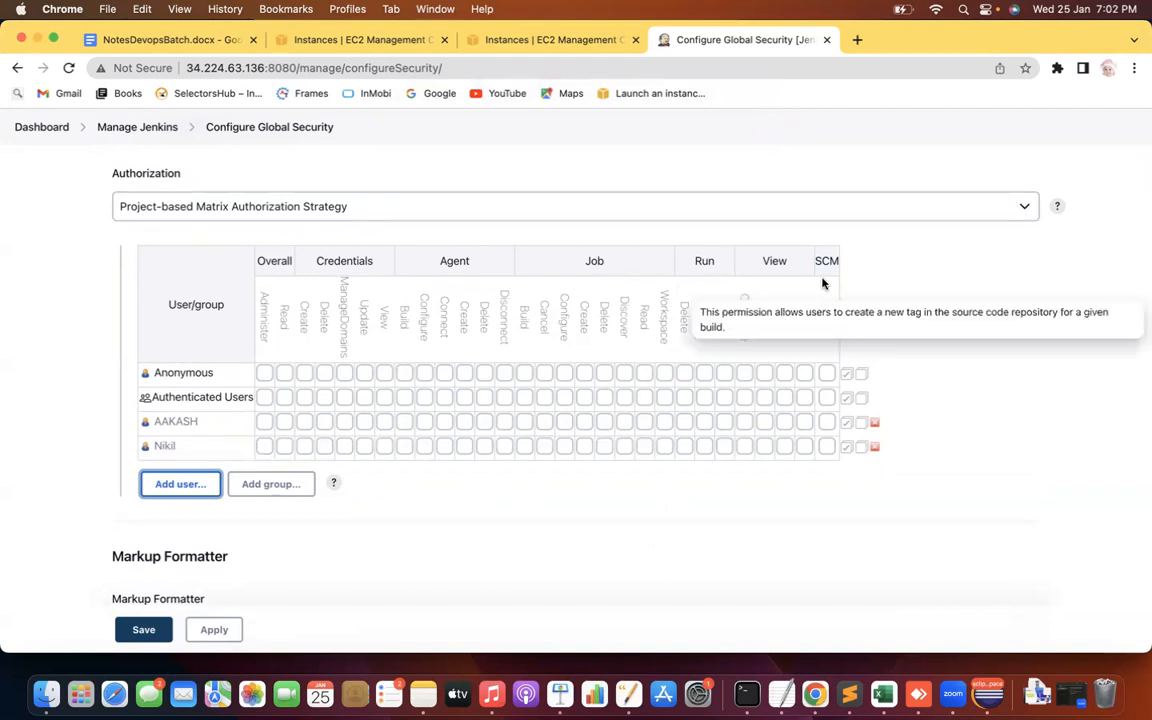
Grant the second user SCM Tag, View Read, Run Update; the first Overall Read, Job Delete, Job Create
click(826, 446)
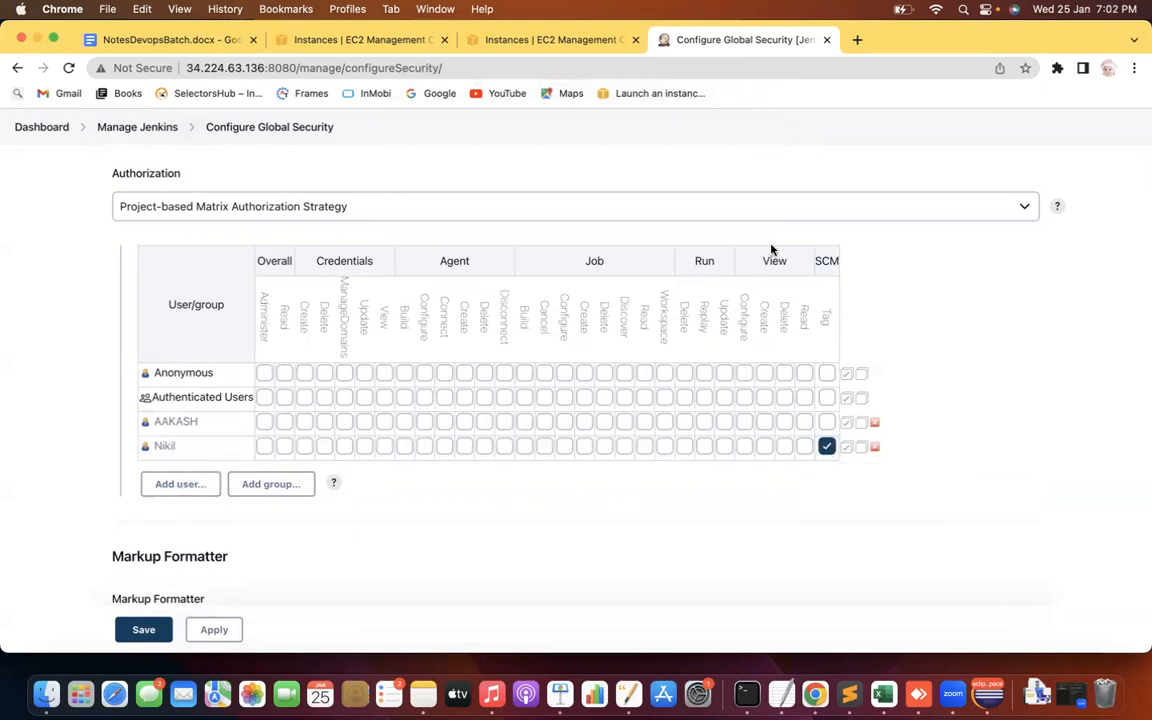
click(804, 446)
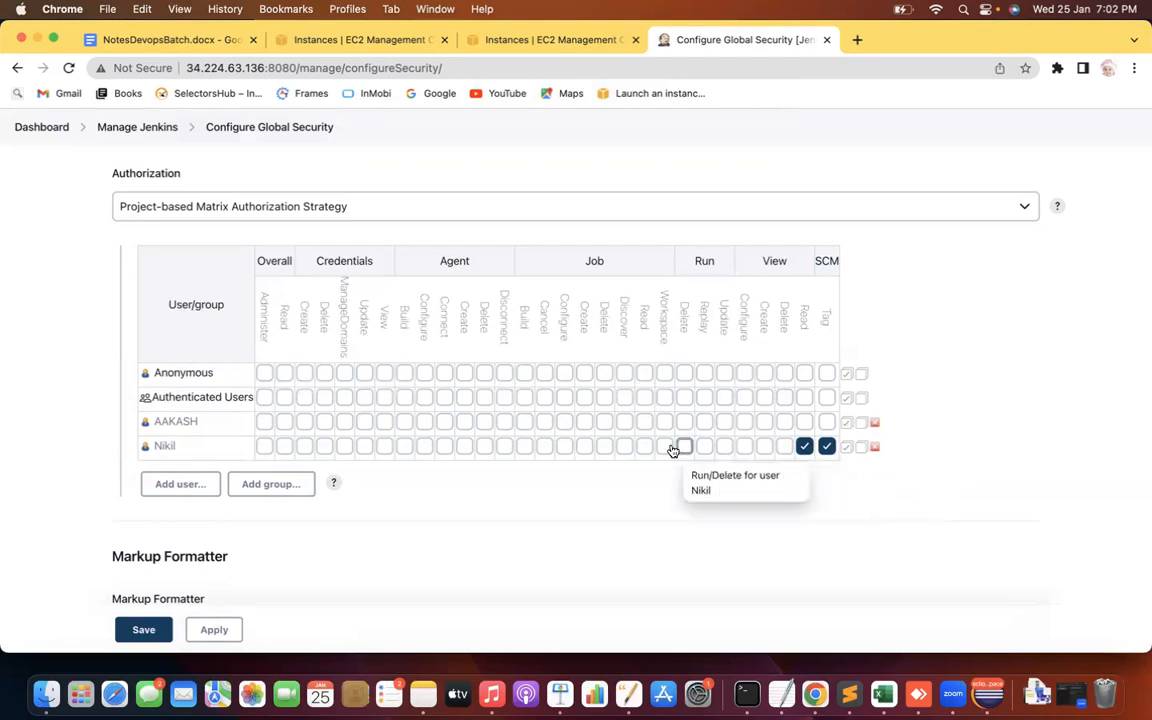
click(724, 447)
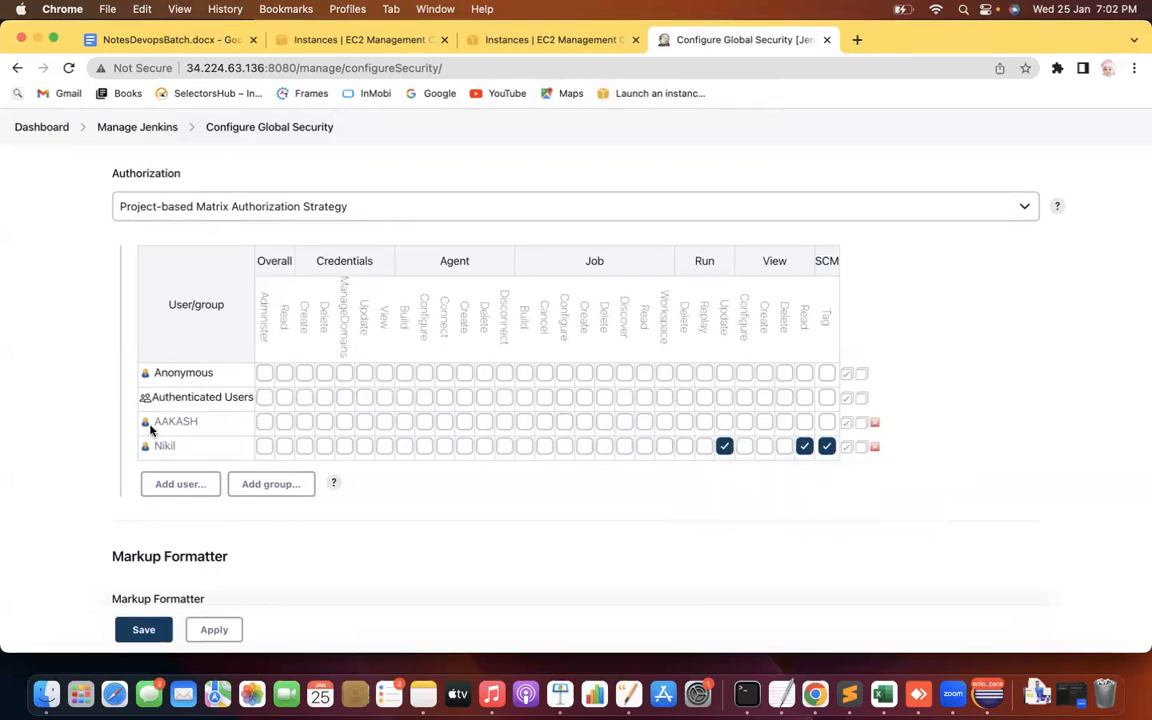
click(284, 424)
click(604, 421)
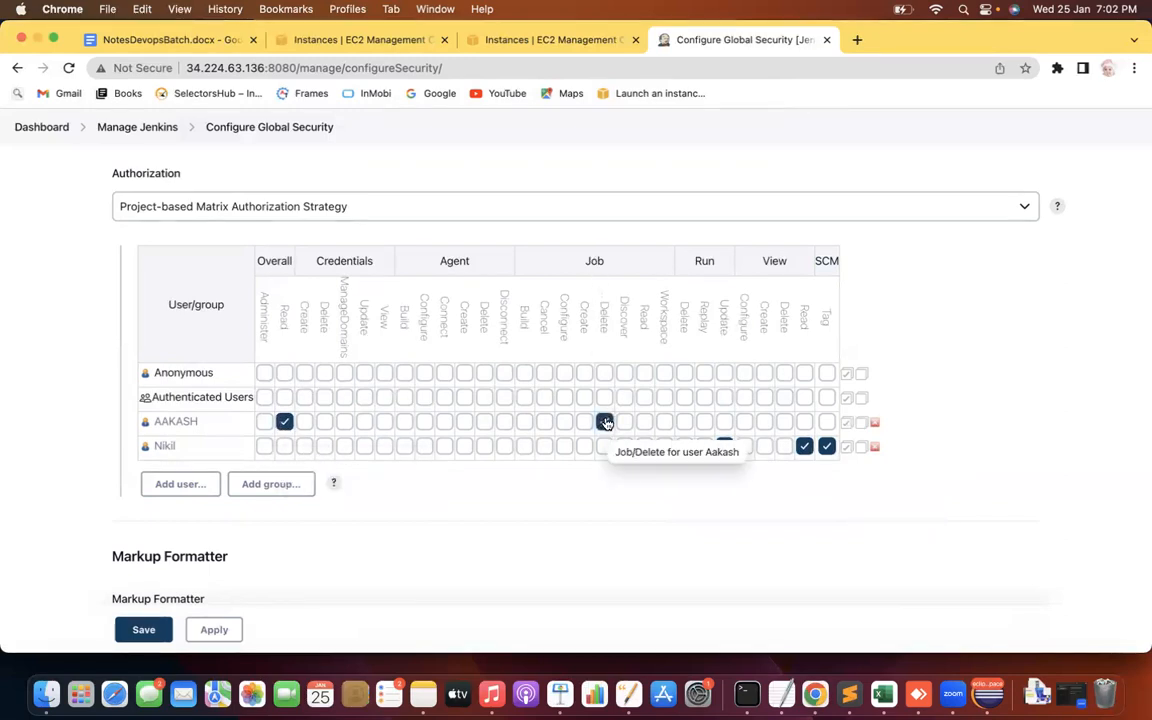
click(584, 421)
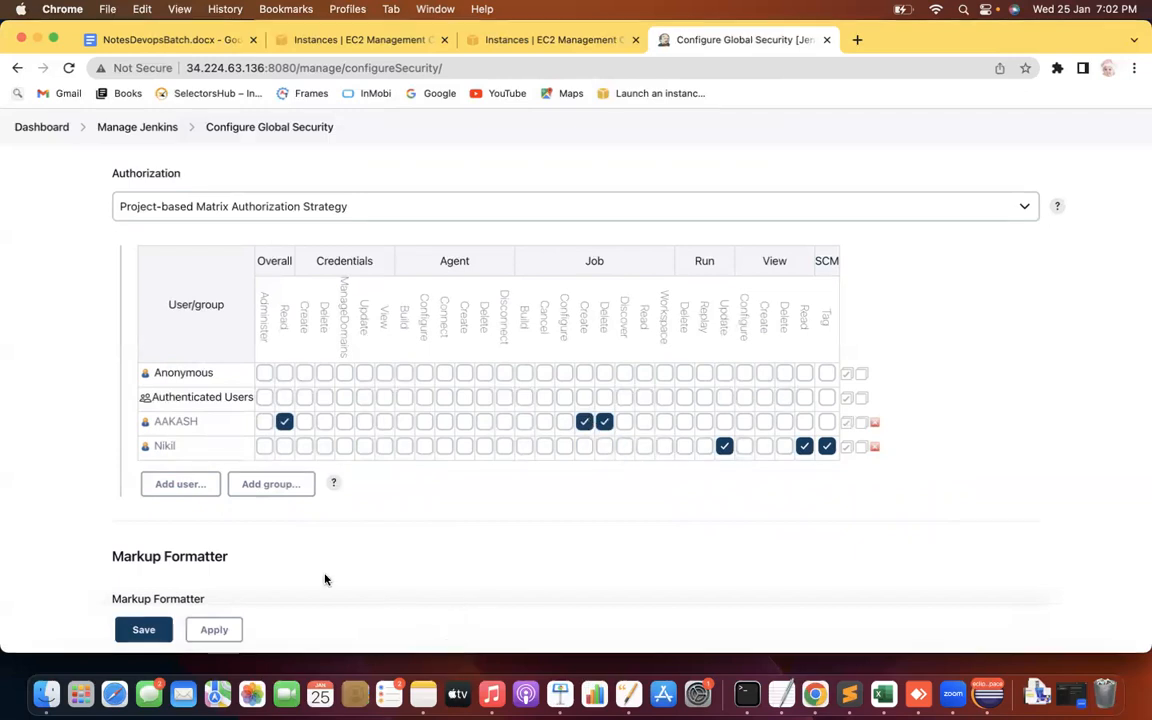
scroll(50, 526, down, 2)
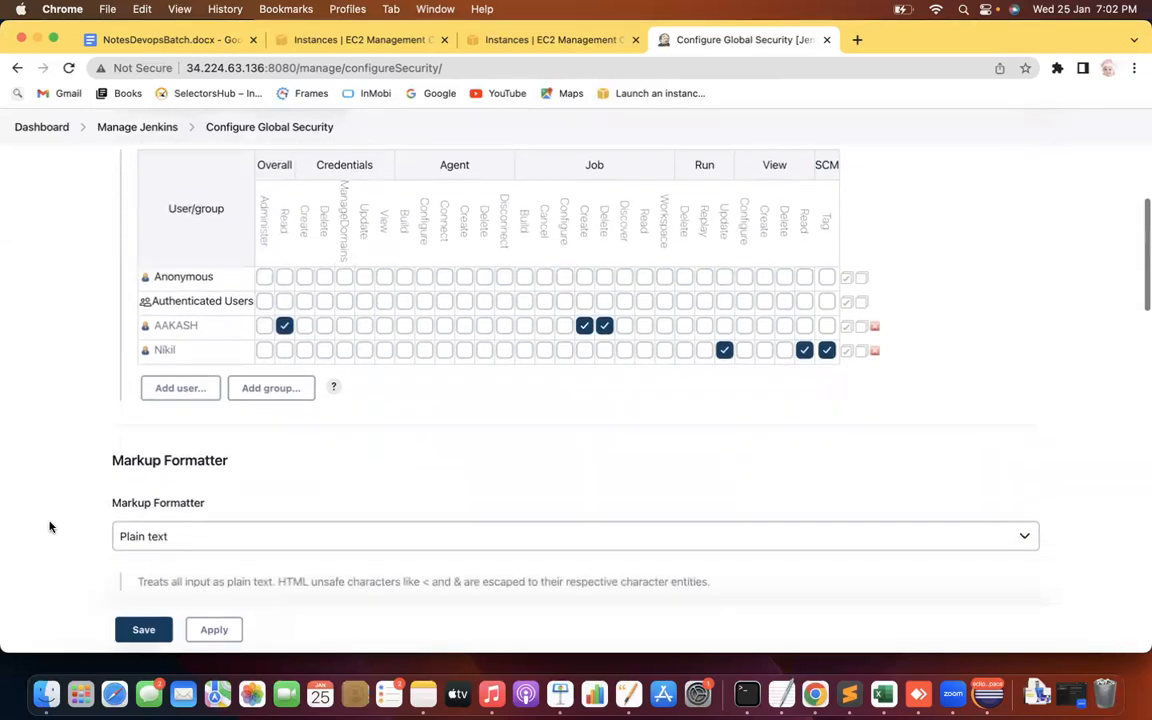
Apply and save the security settings, then create a Freestyle project named Demo1
click(210, 631)
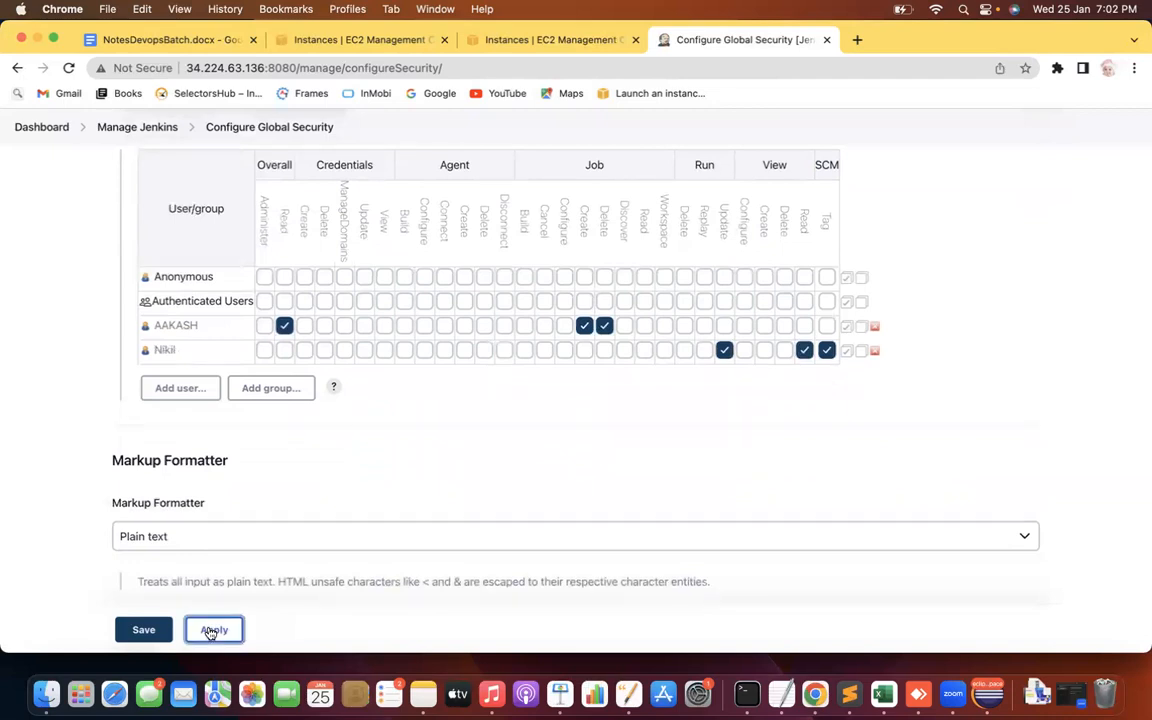
click(147, 638)
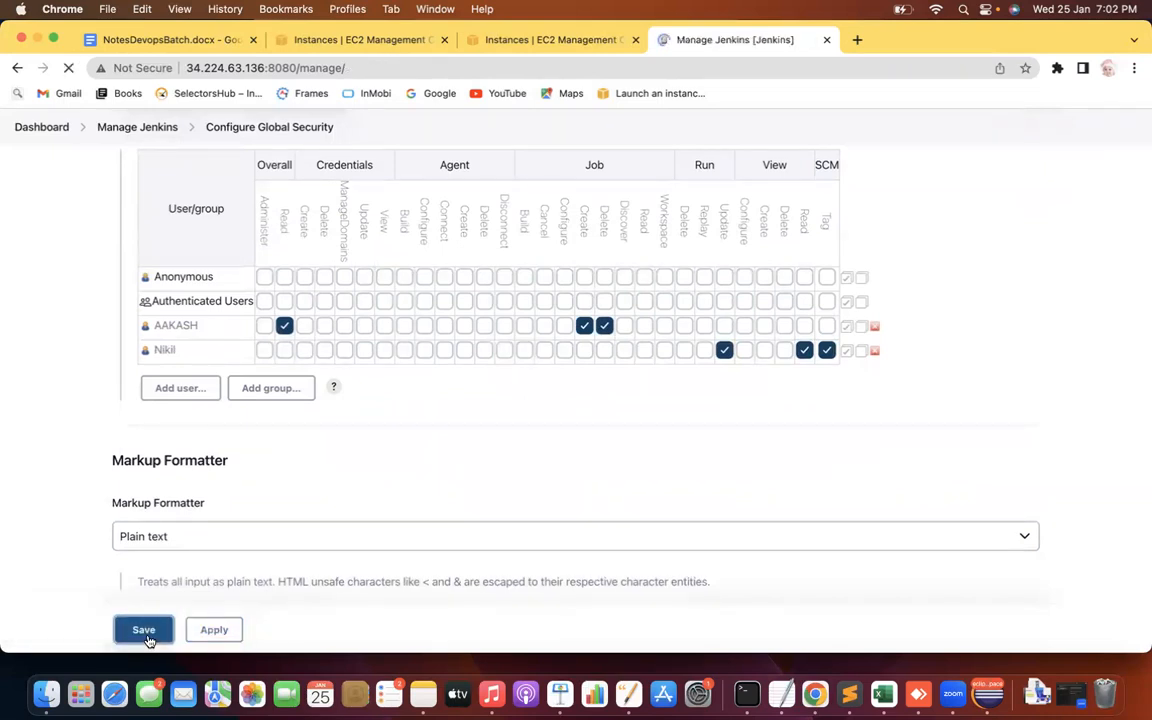
click(95, 243)
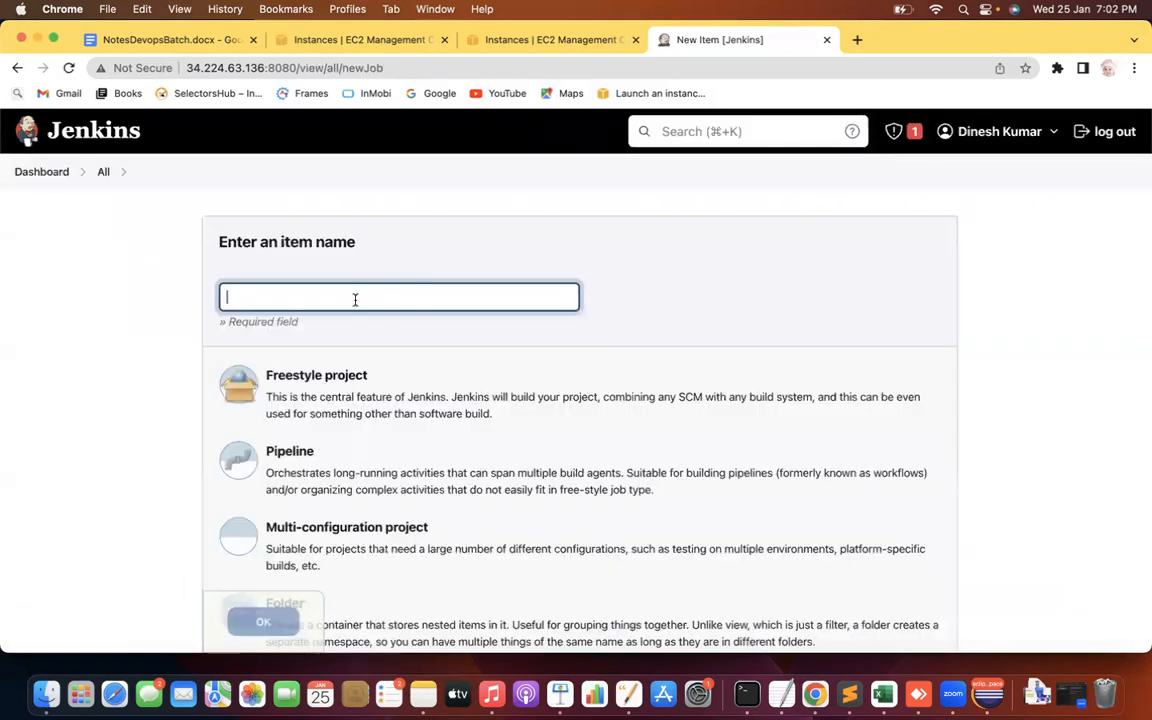
text(Demo1)
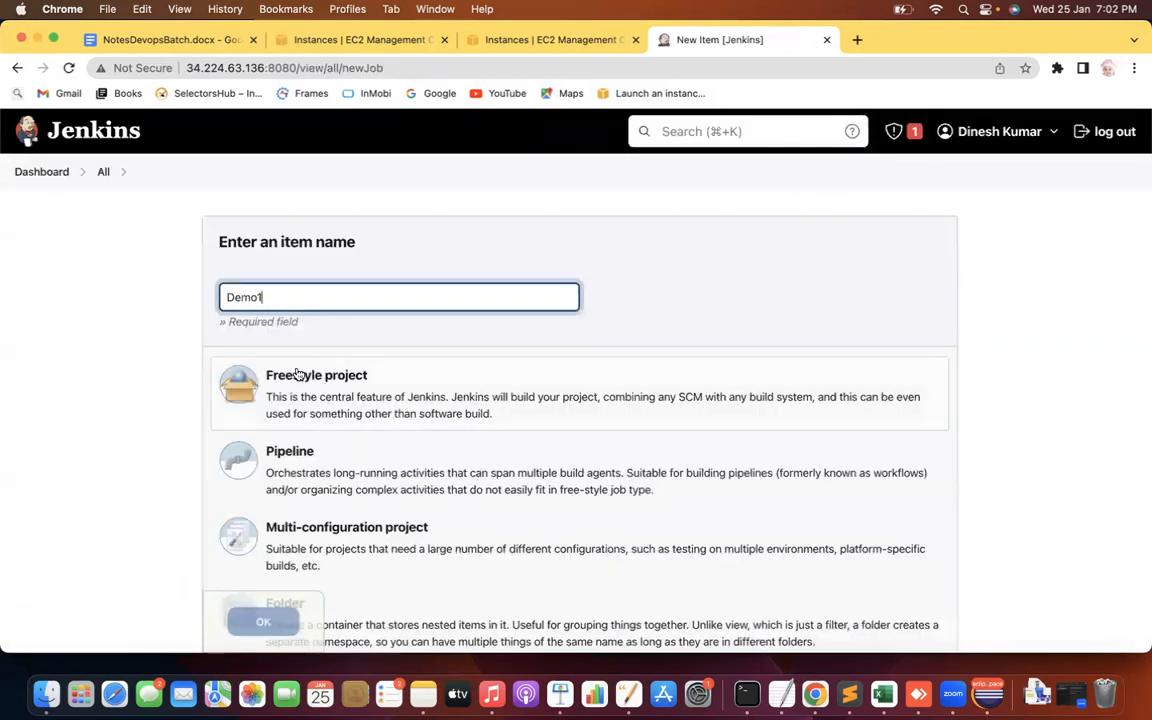
click(290, 382)
click(263, 623)
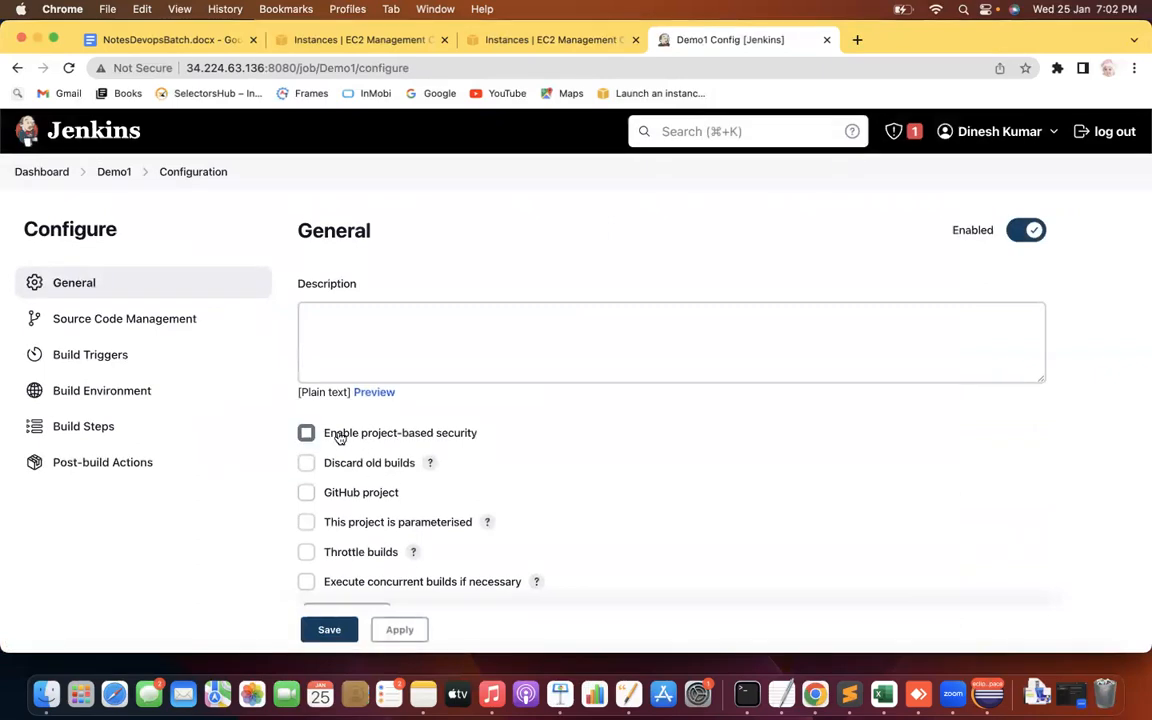
Enable project-based security on Demo1 and add a user to its permission matrix
click(309, 436)
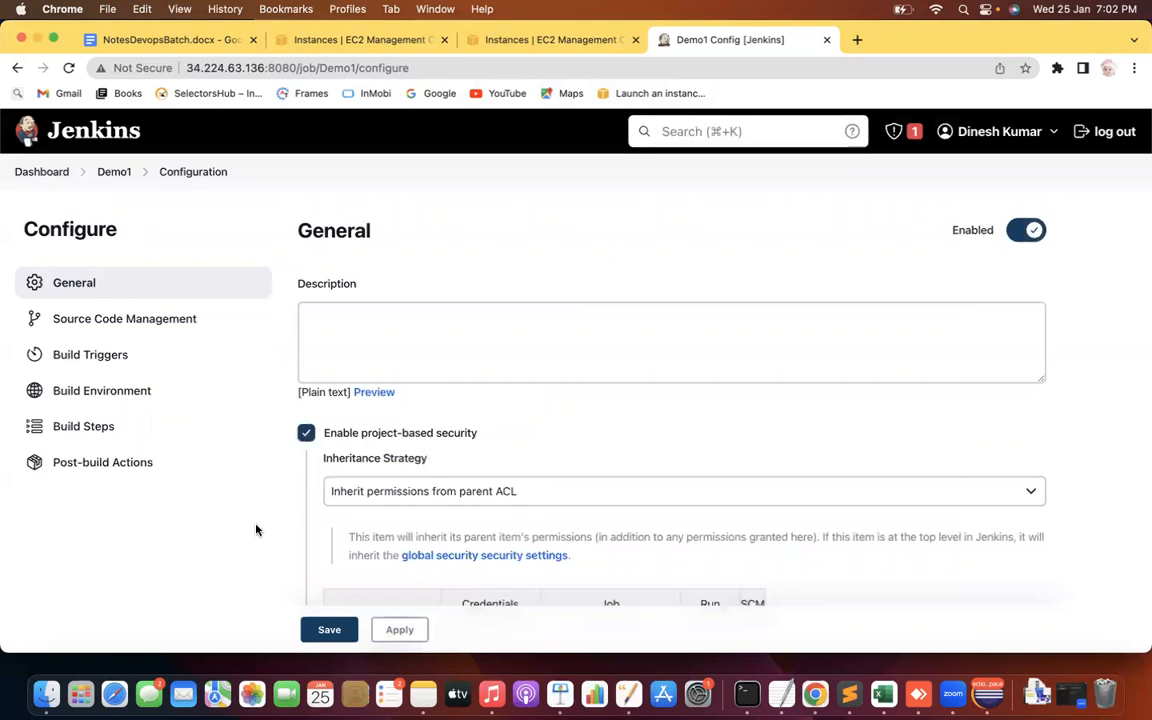
scroll(256, 530, down, 5)
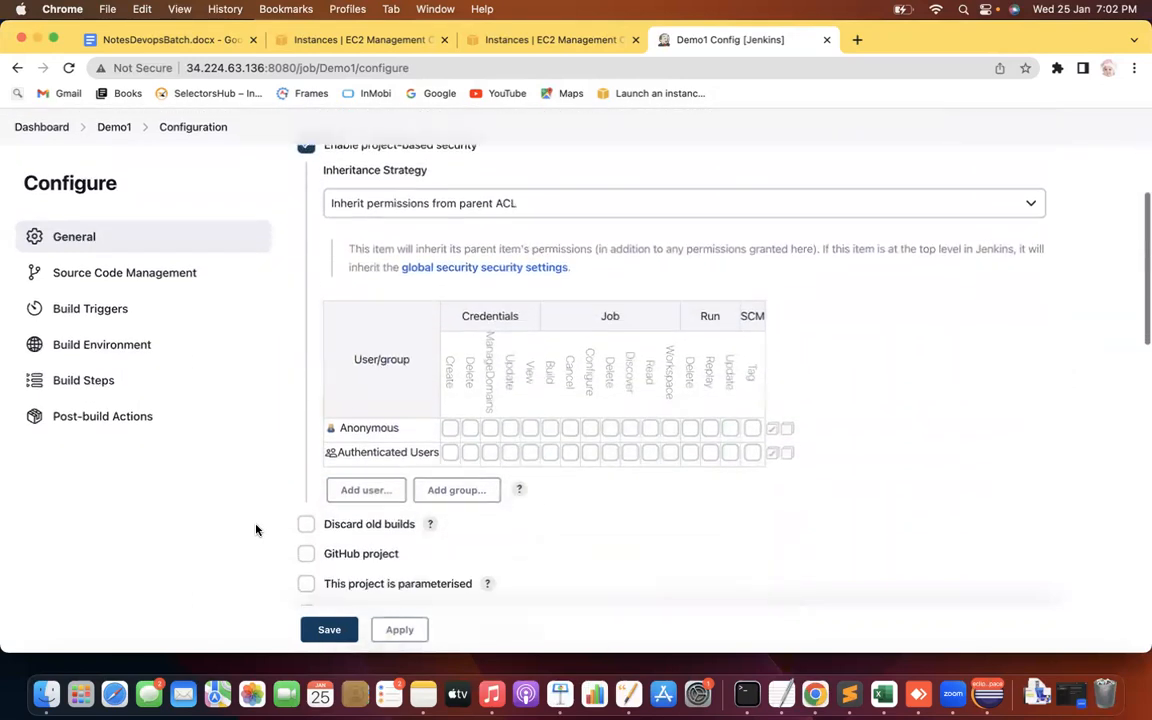
click(364, 491)
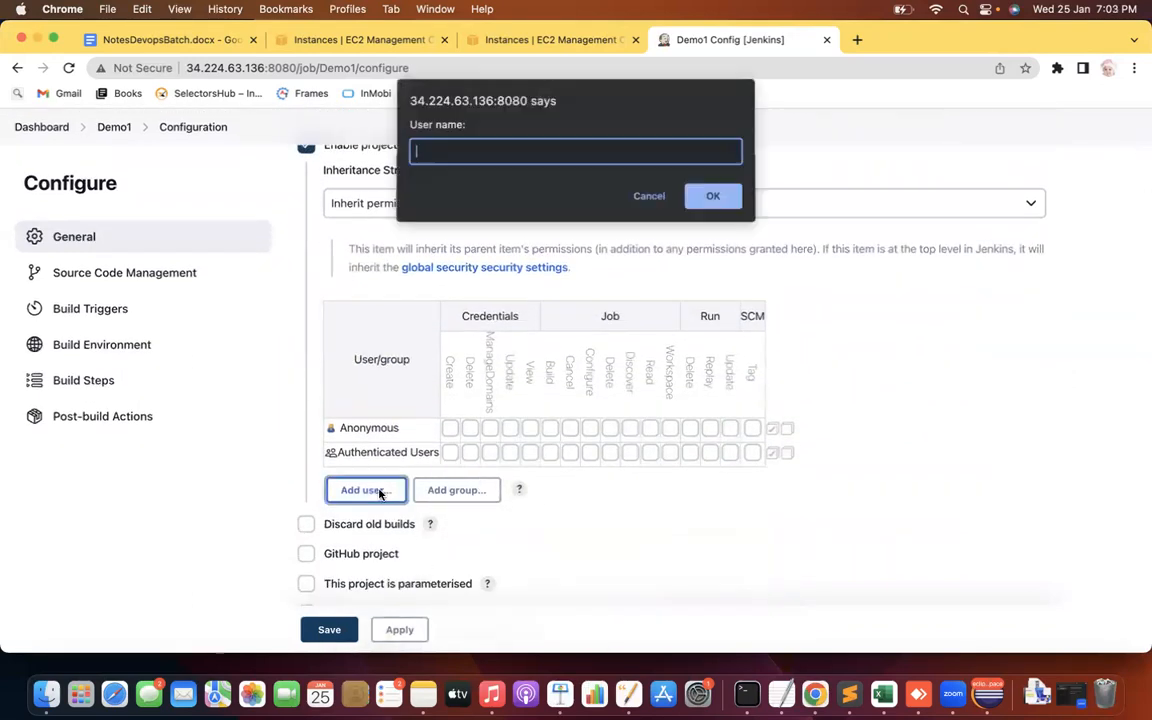
text(Nikil)
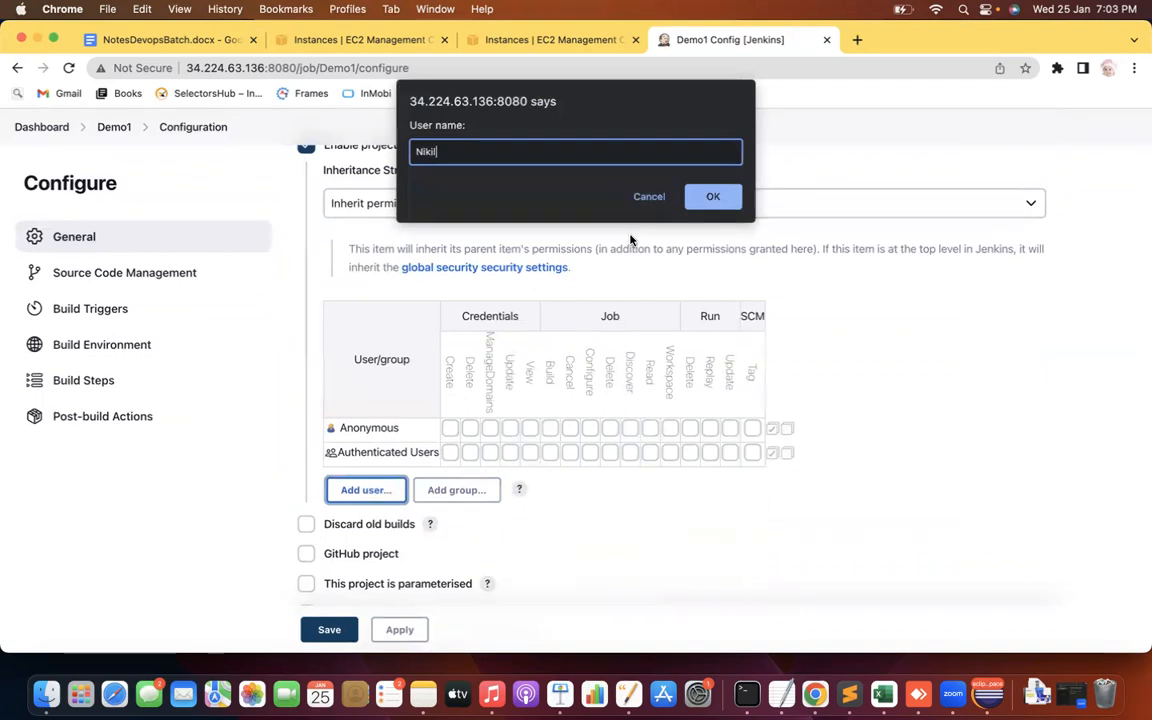
click(713, 196)
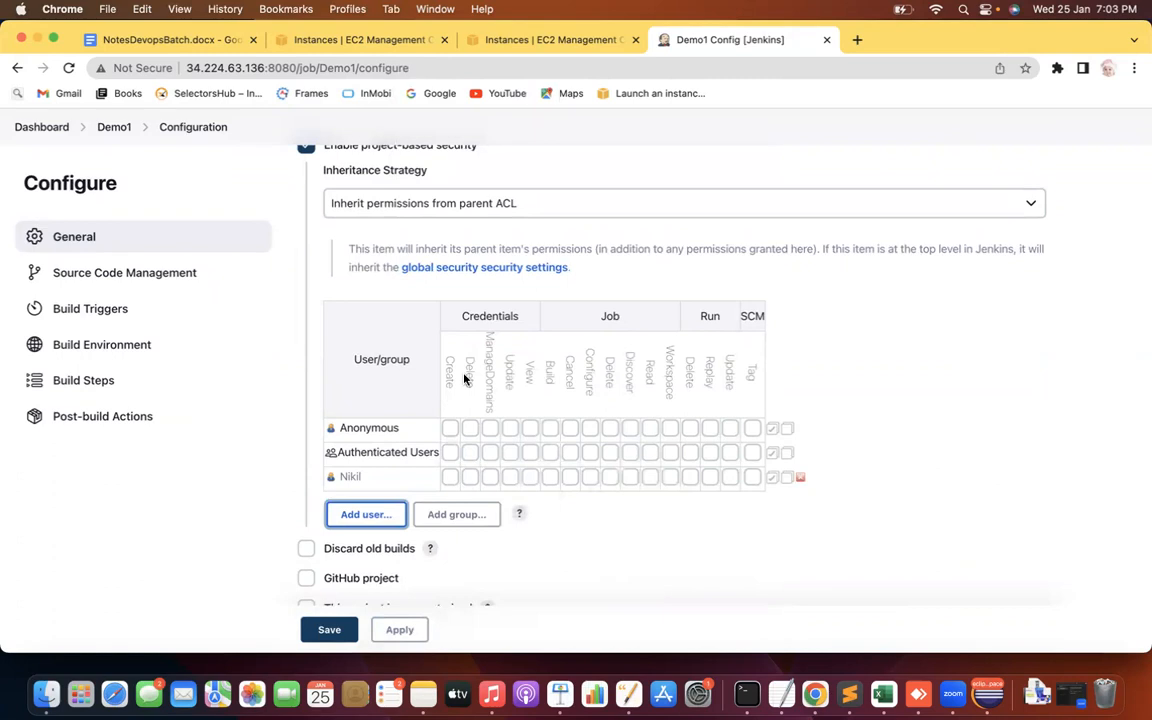
Grant that user Credentials ManageDomains, Job Read and Run Replay permissions
click(490, 477)
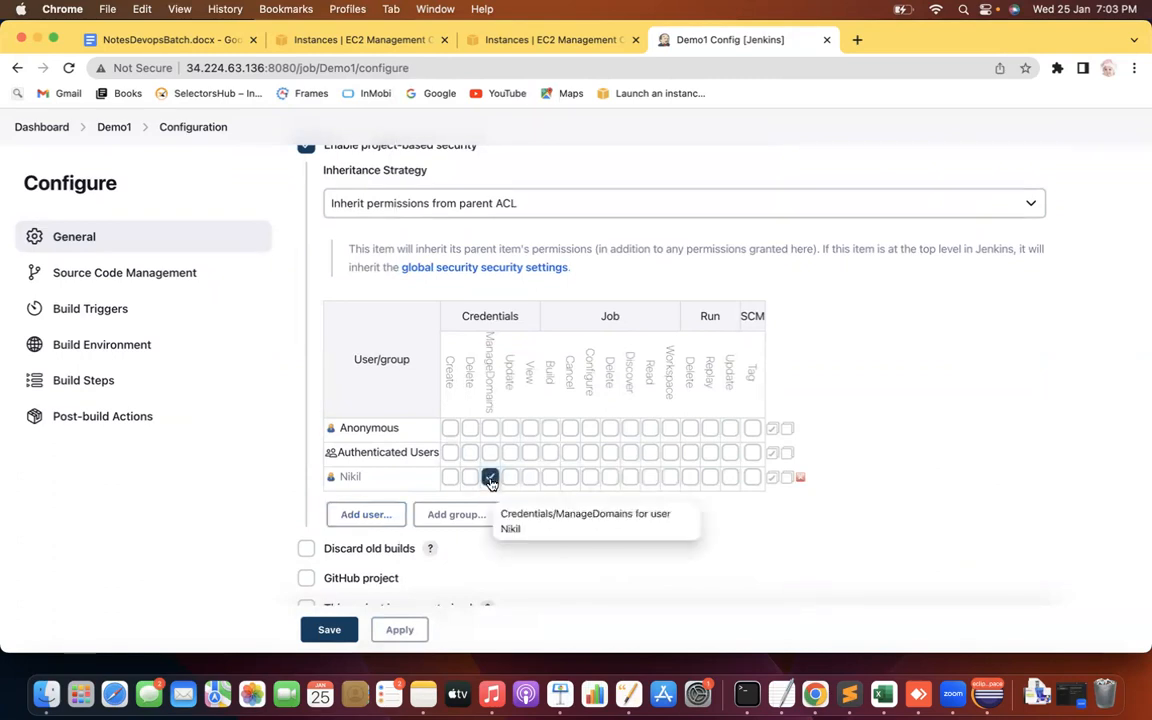
click(650, 477)
click(710, 477)
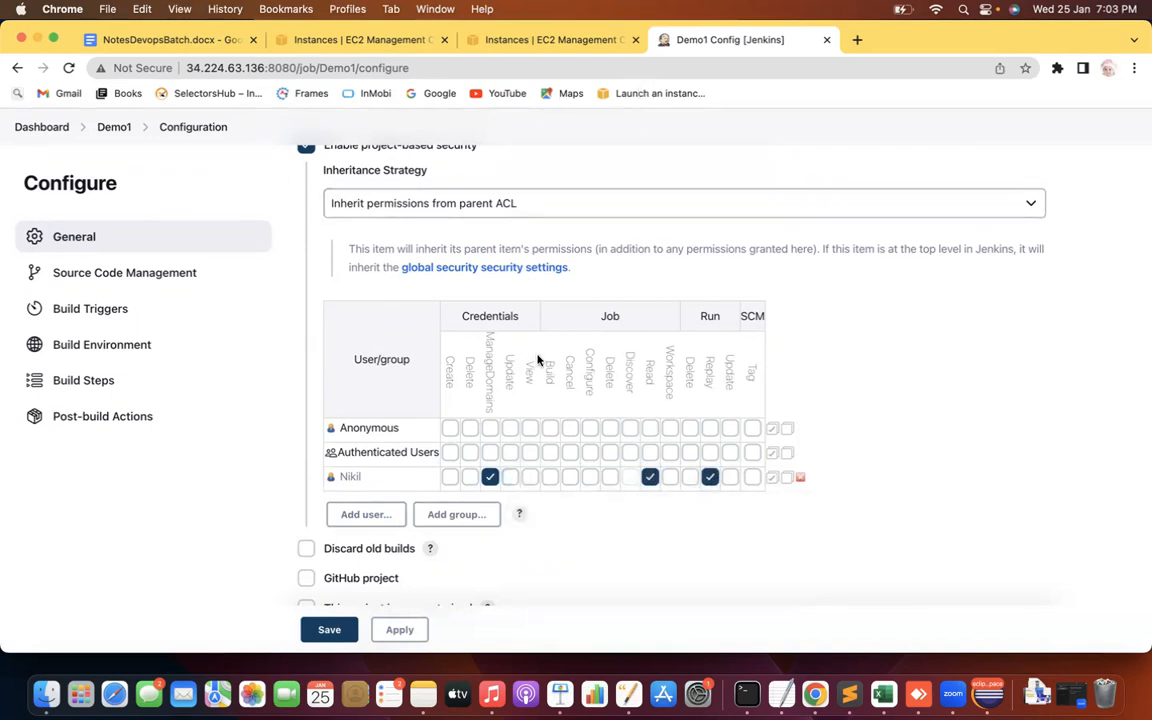
mouse_move(538, 360)
click(512, 210)
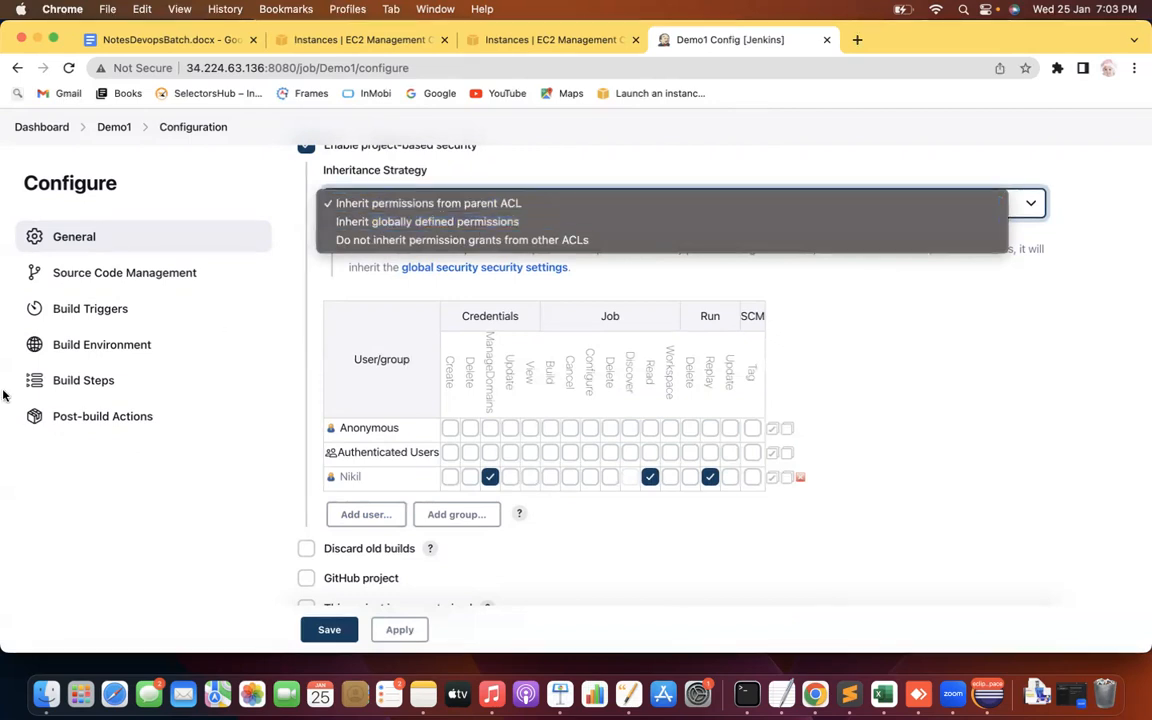
Choose Inherit globally defined permissions and highlight its description about global security settings
click(481, 226)
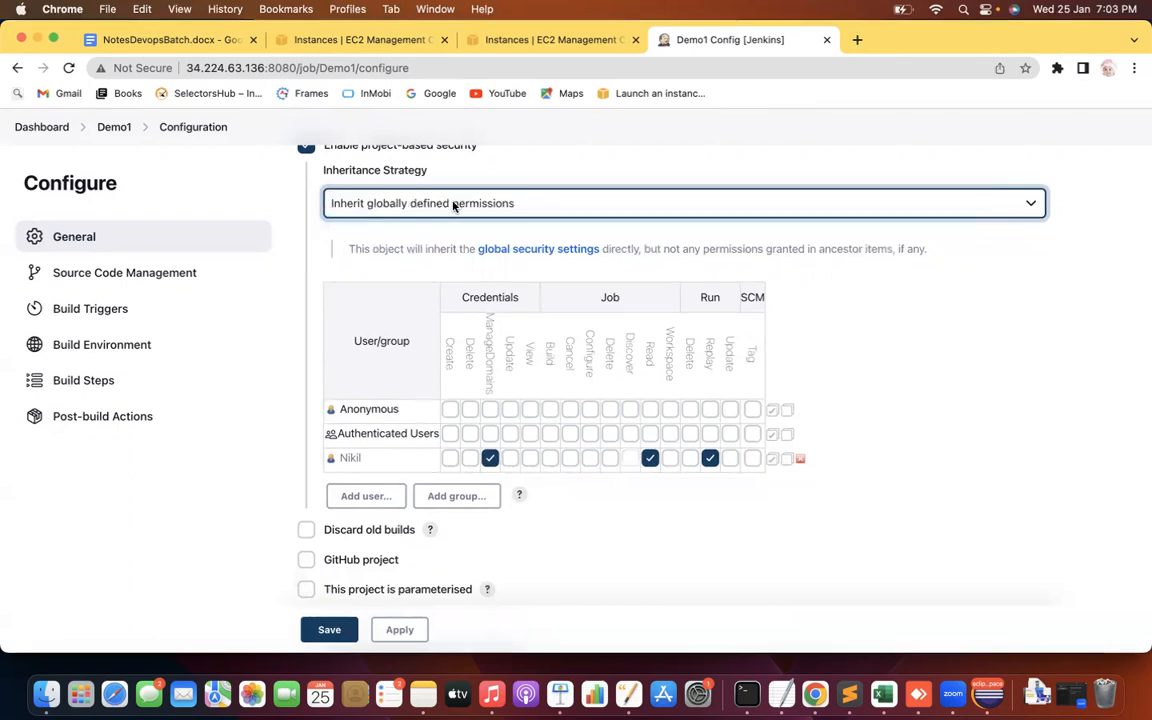
drag(397, 243, 510, 243)
drag(594, 252, 602, 254)
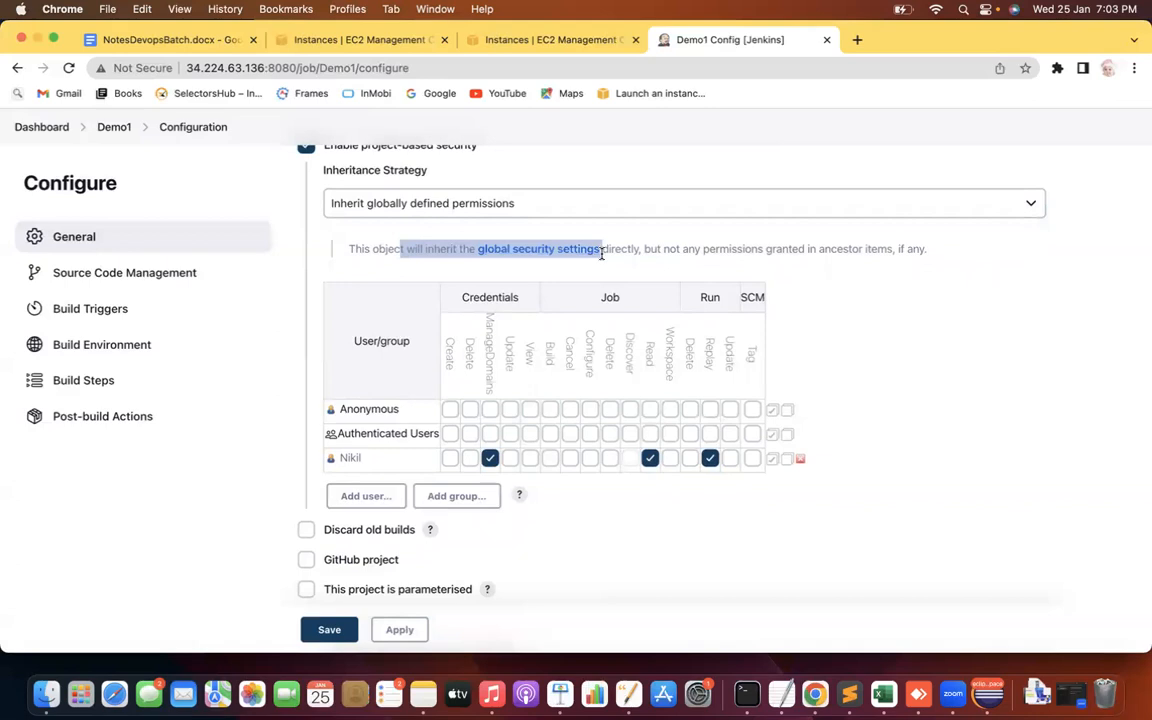
Try Inherit from parent ACL and Do not inherit, settling back on Inherit globally defined permissions
click(470, 203)
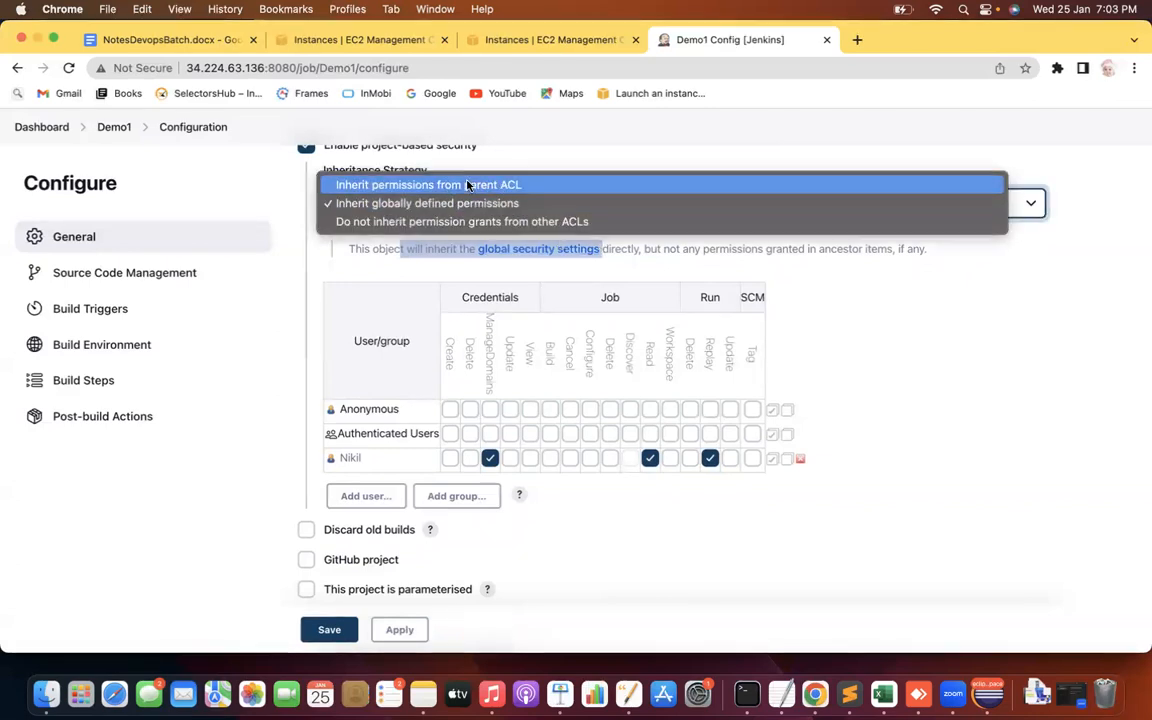
click(467, 185)
click(532, 205)
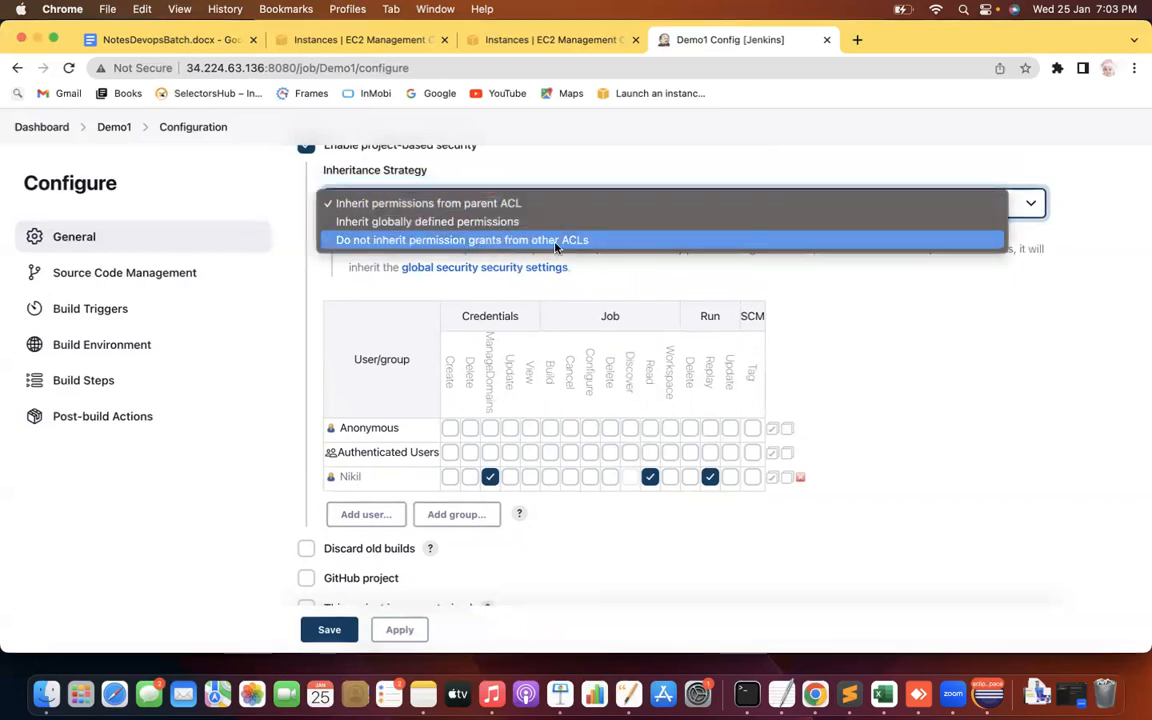
click(557, 242)
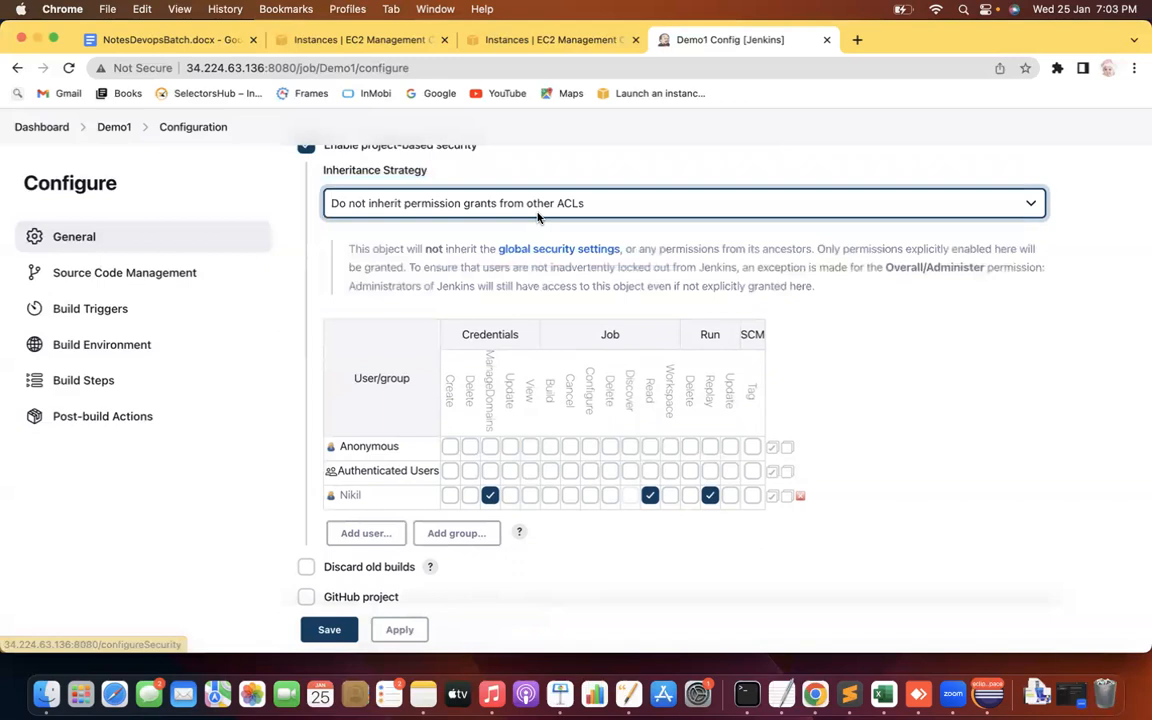
click(486, 200)
click(419, 188)
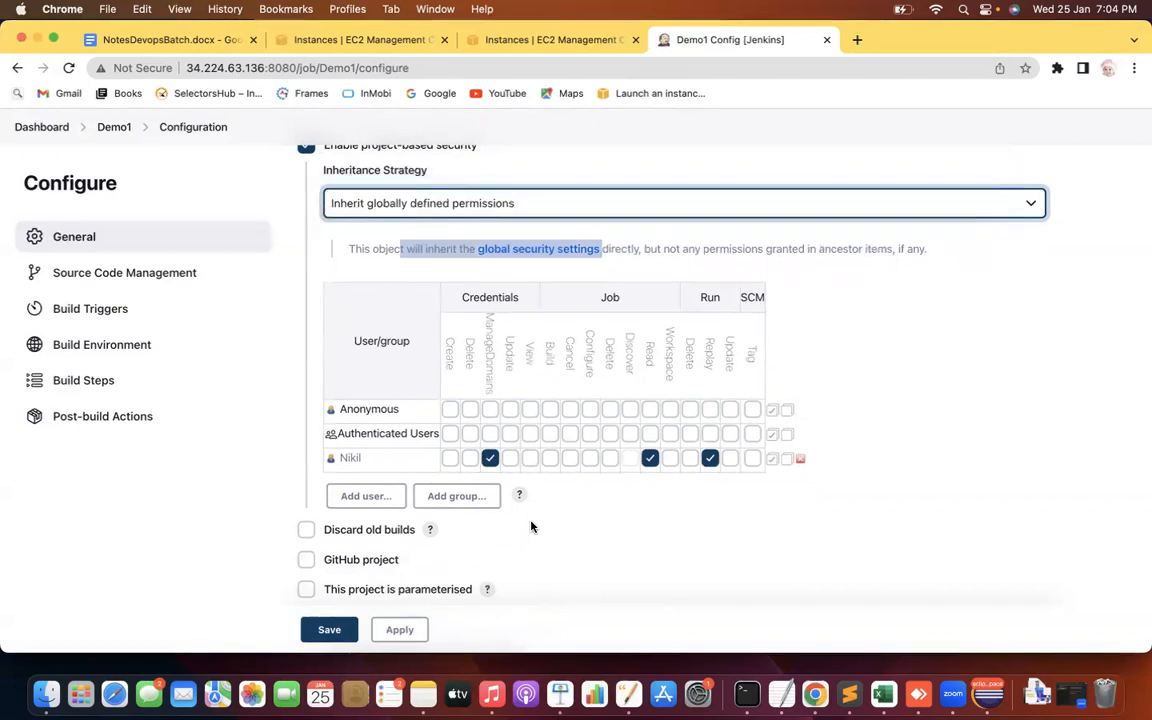
Clear the highlight and scroll around the Demo1 permissions matrix
click(168, 535)
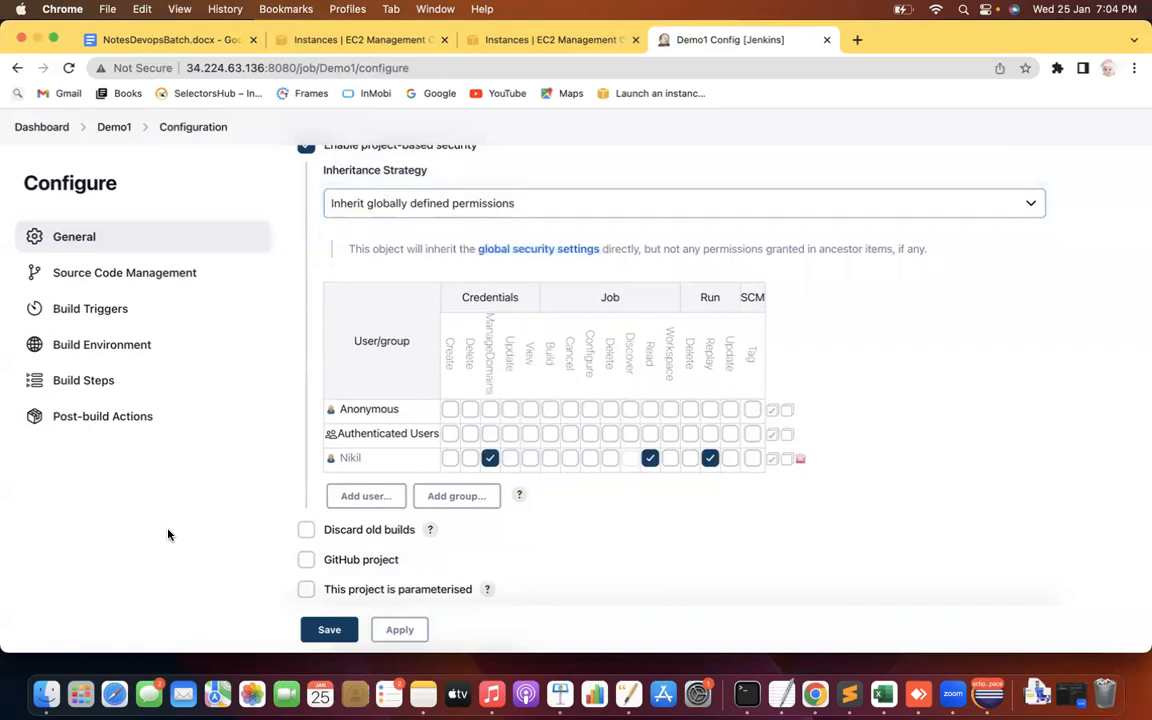
scroll(168, 535, up, 3)
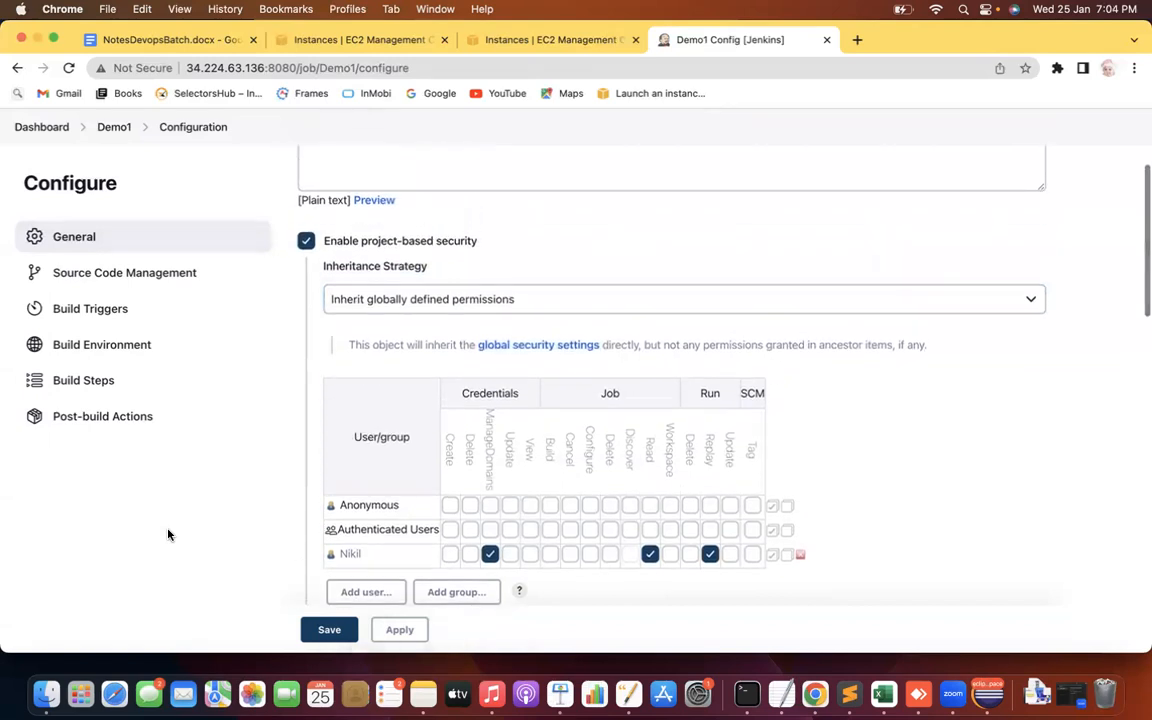
scroll(168, 535, up, 1)
scroll(168, 535, down, 3)
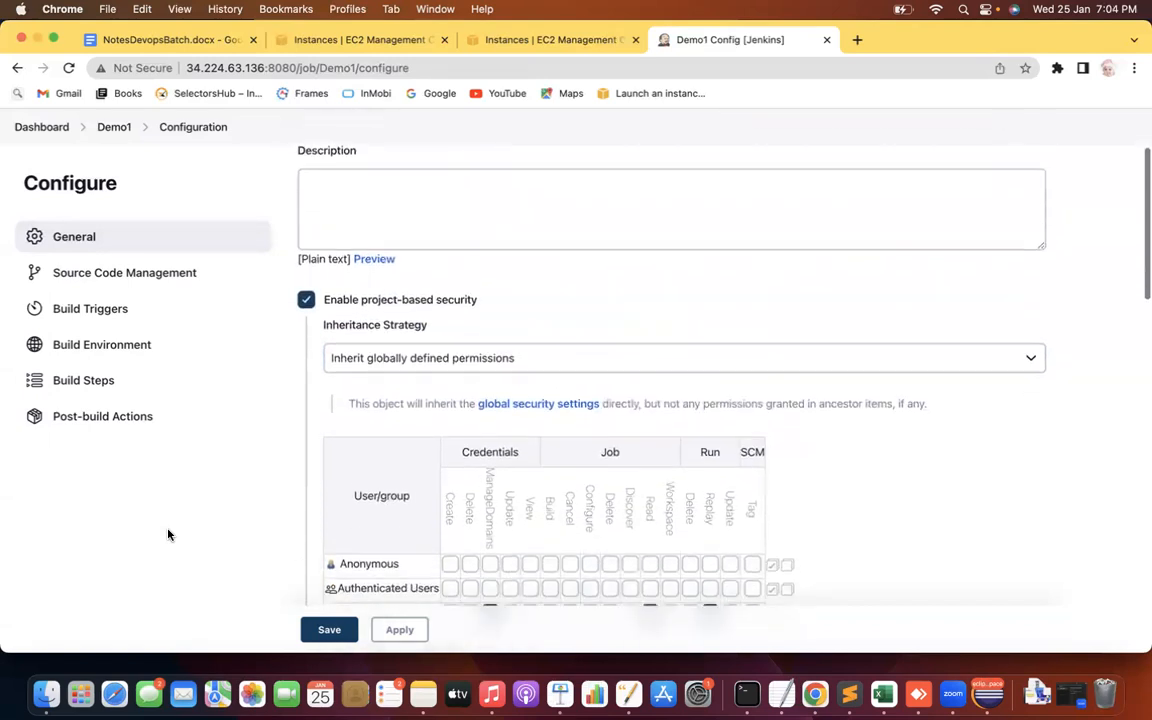
scroll(168, 535, down, 2)
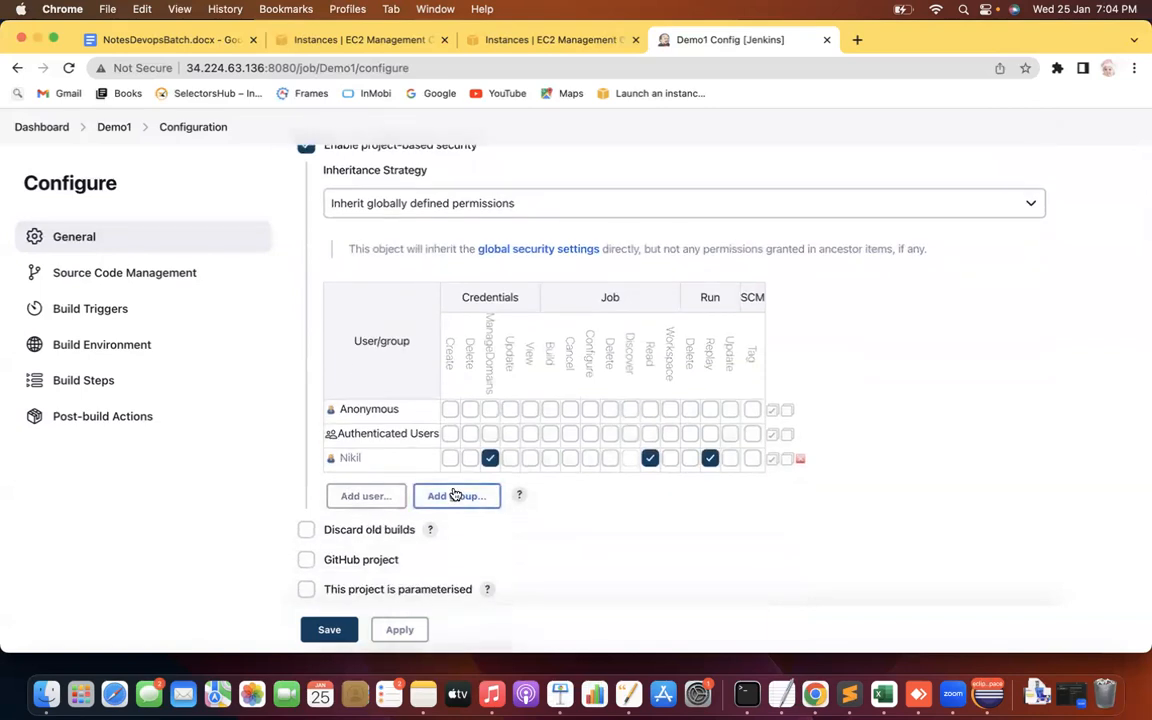
click(455, 497)
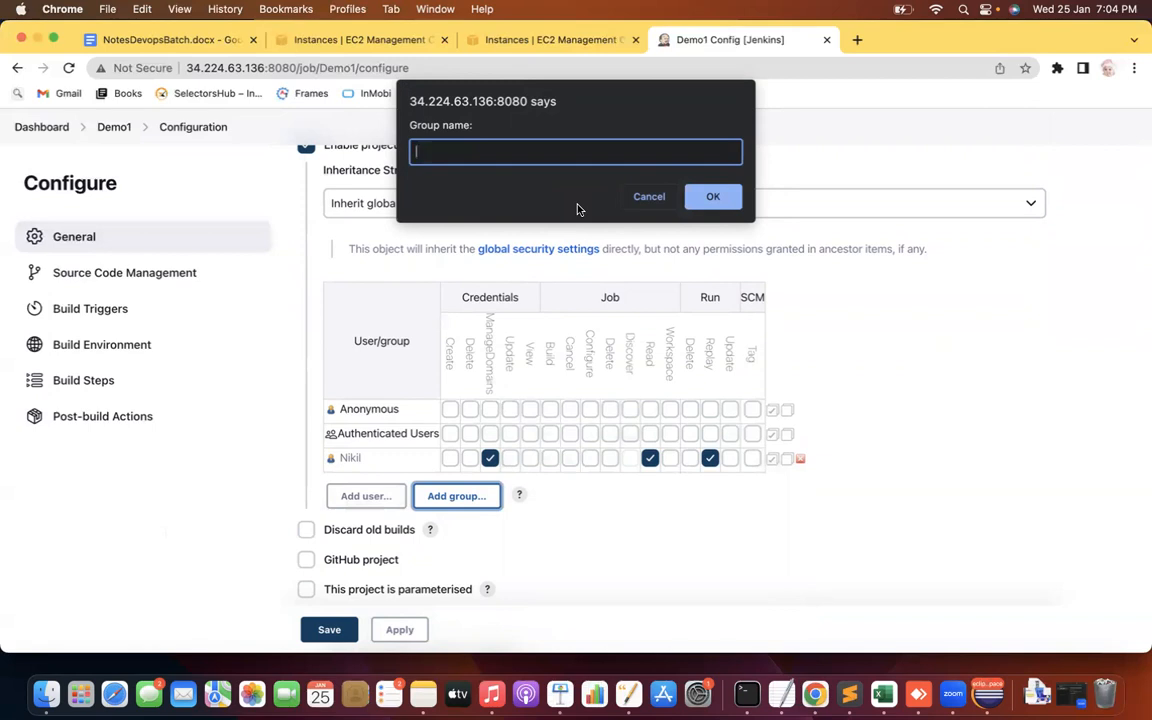
text(Test)
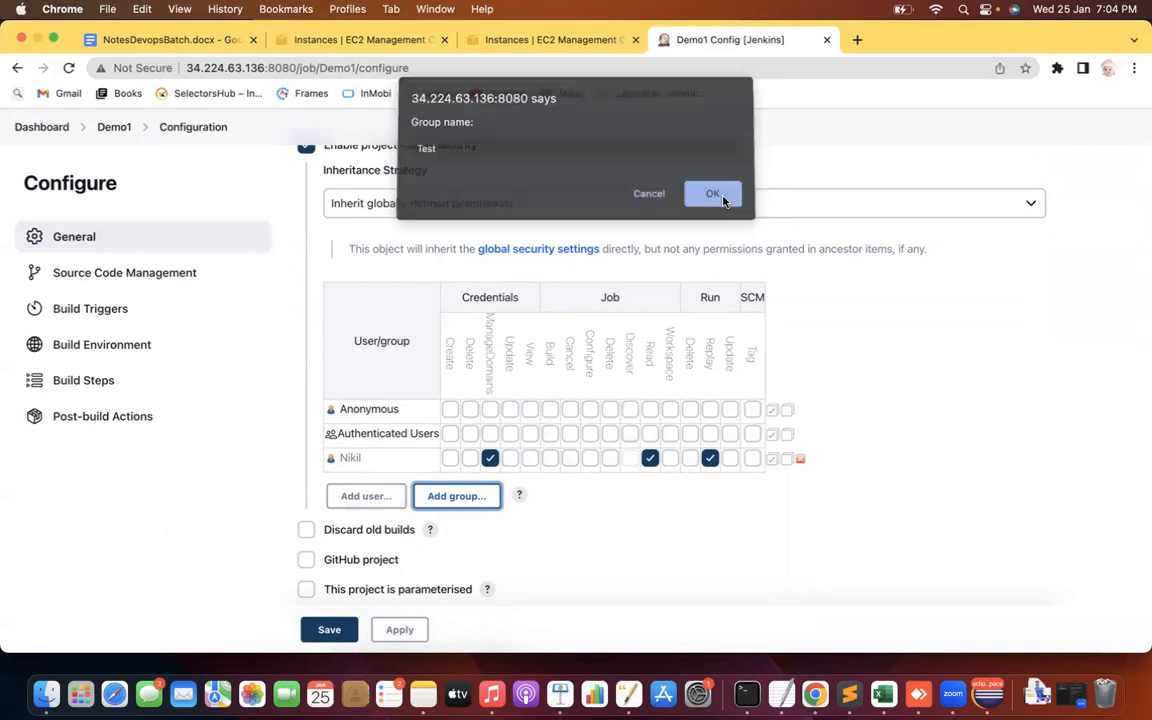
click(720, 196)
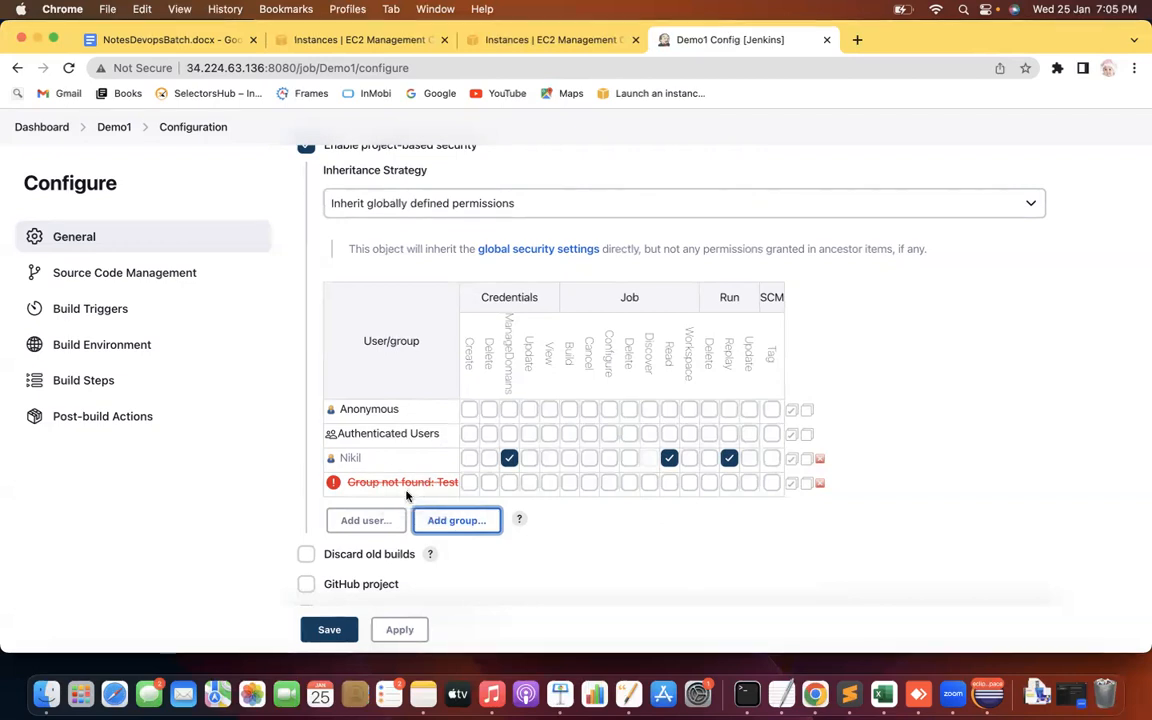
click(820, 484)
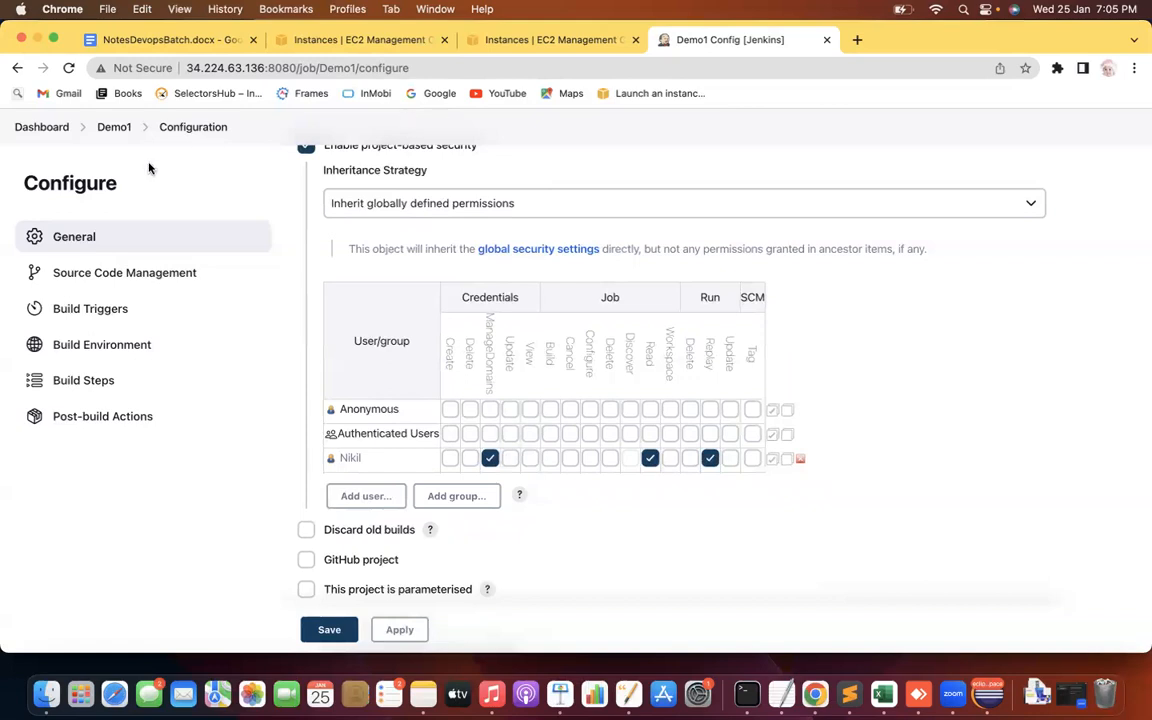
Leave the Demo1 configuration without saving and go to Manage Jenkins
click(47, 127)
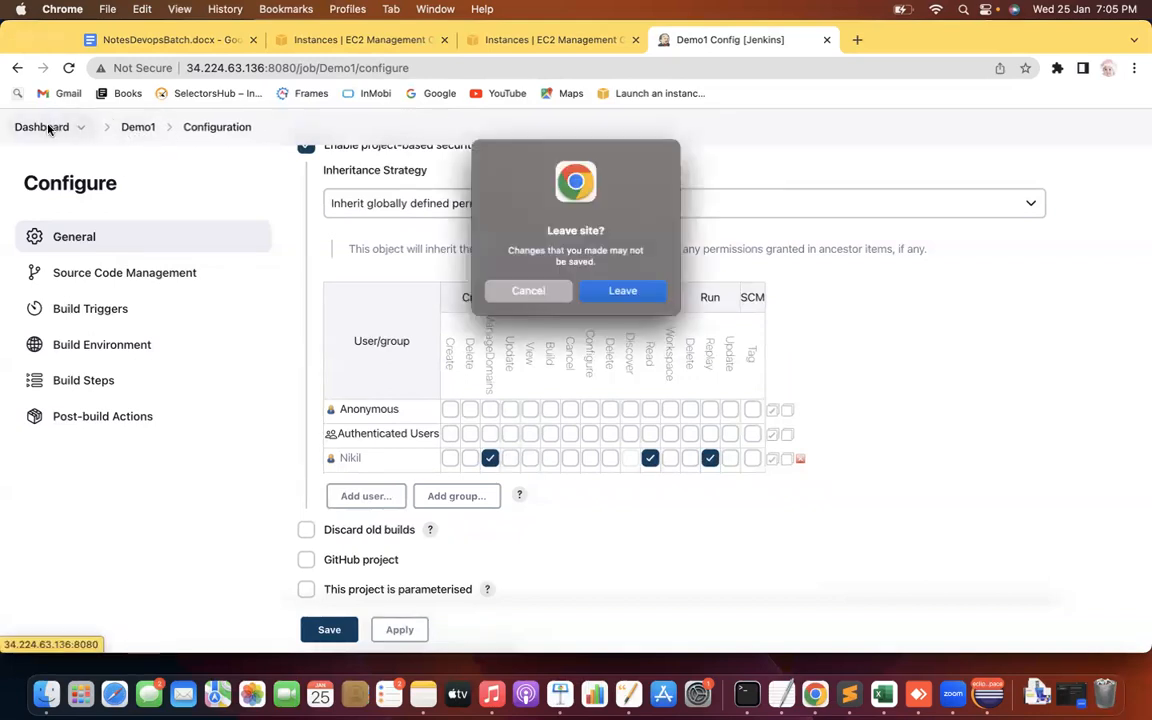
click(622, 290)
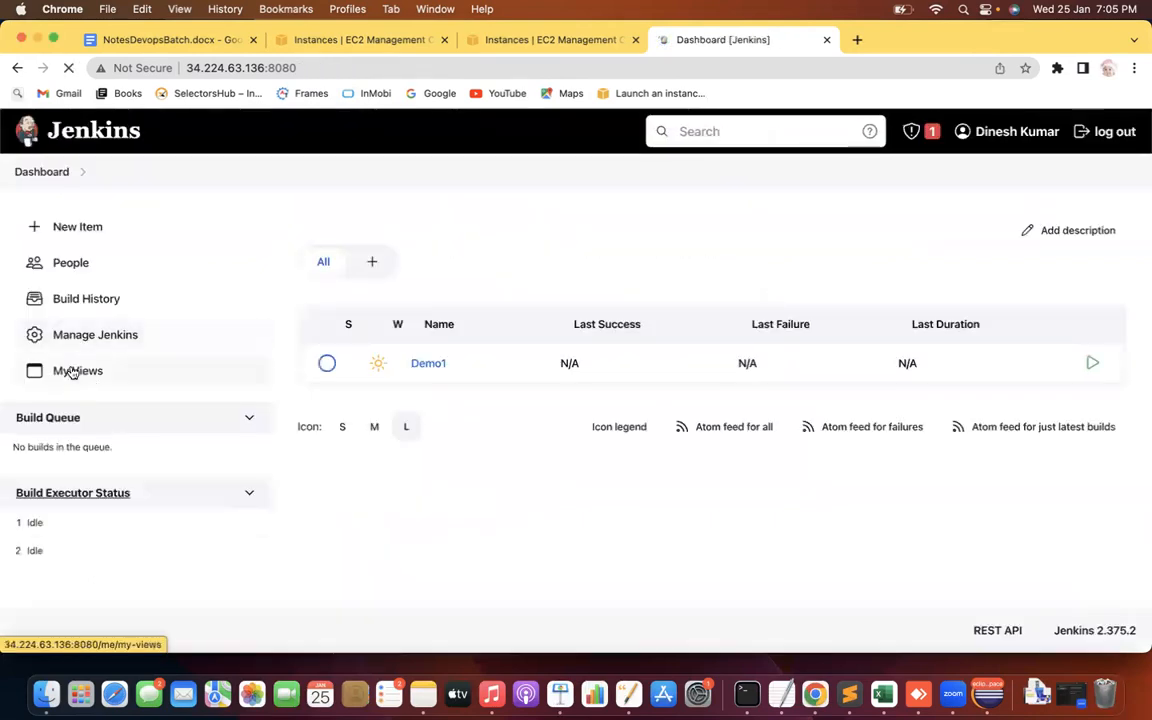
click(90, 335)
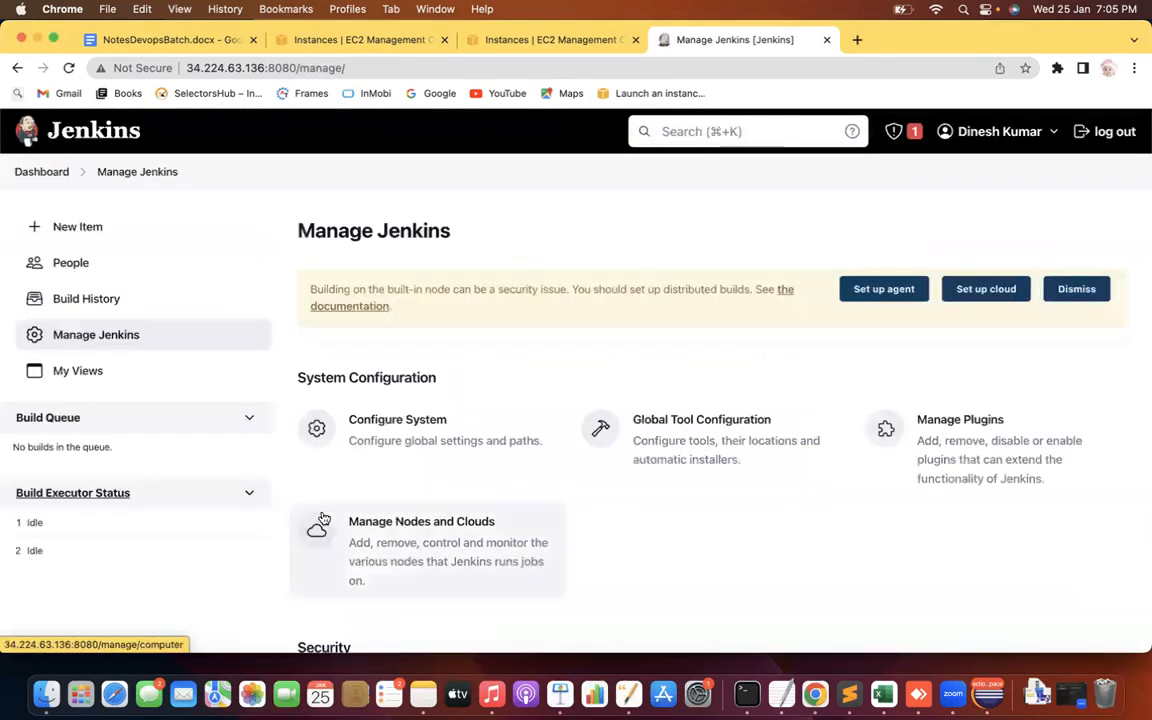
scroll(324, 517, down, 3)
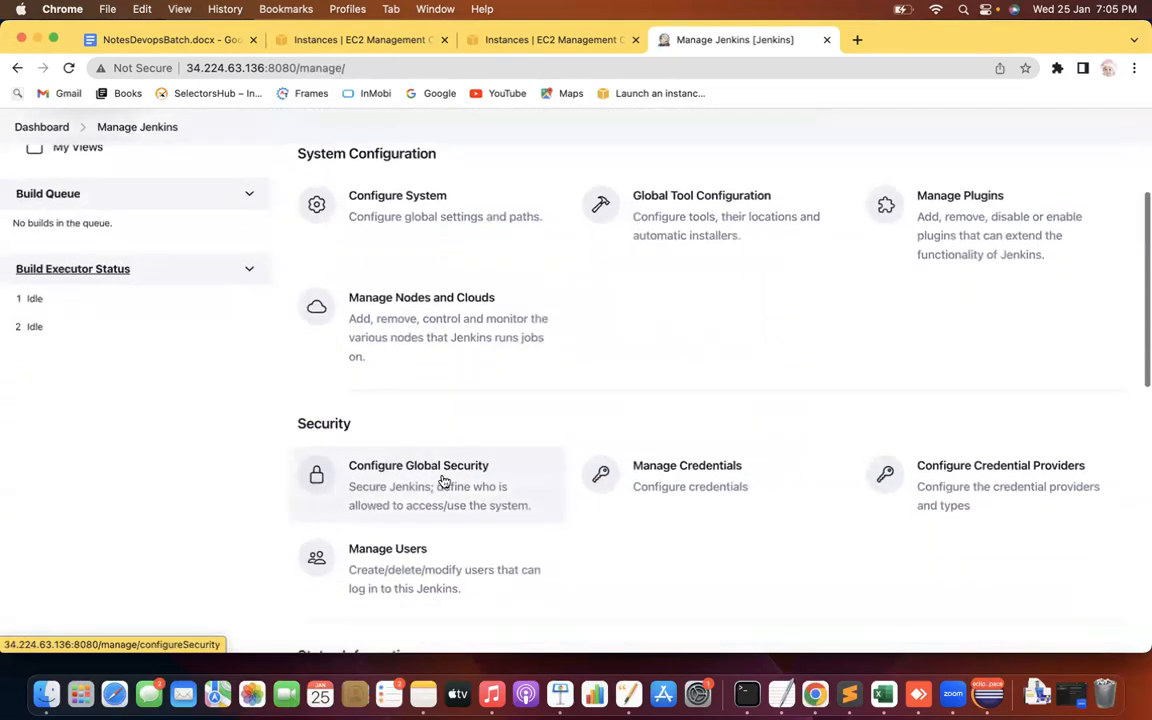
Open Configure Global Security and review the Authorization strategy options
click(442, 483)
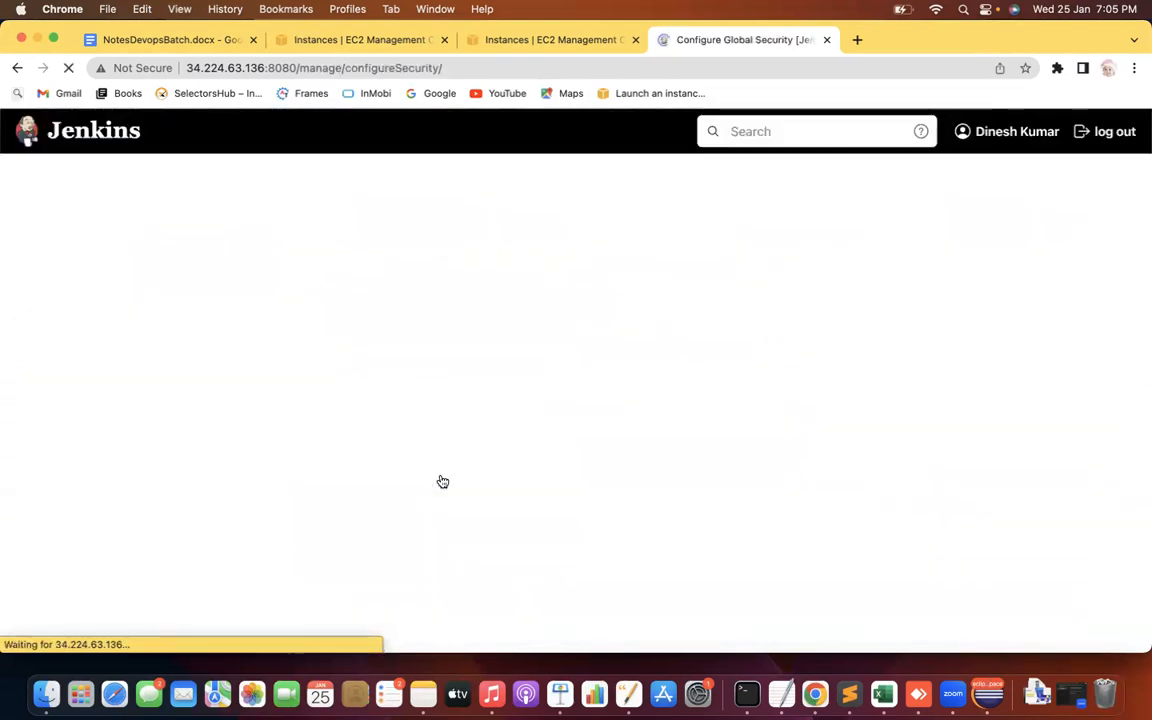
scroll(54, 456, down, 4)
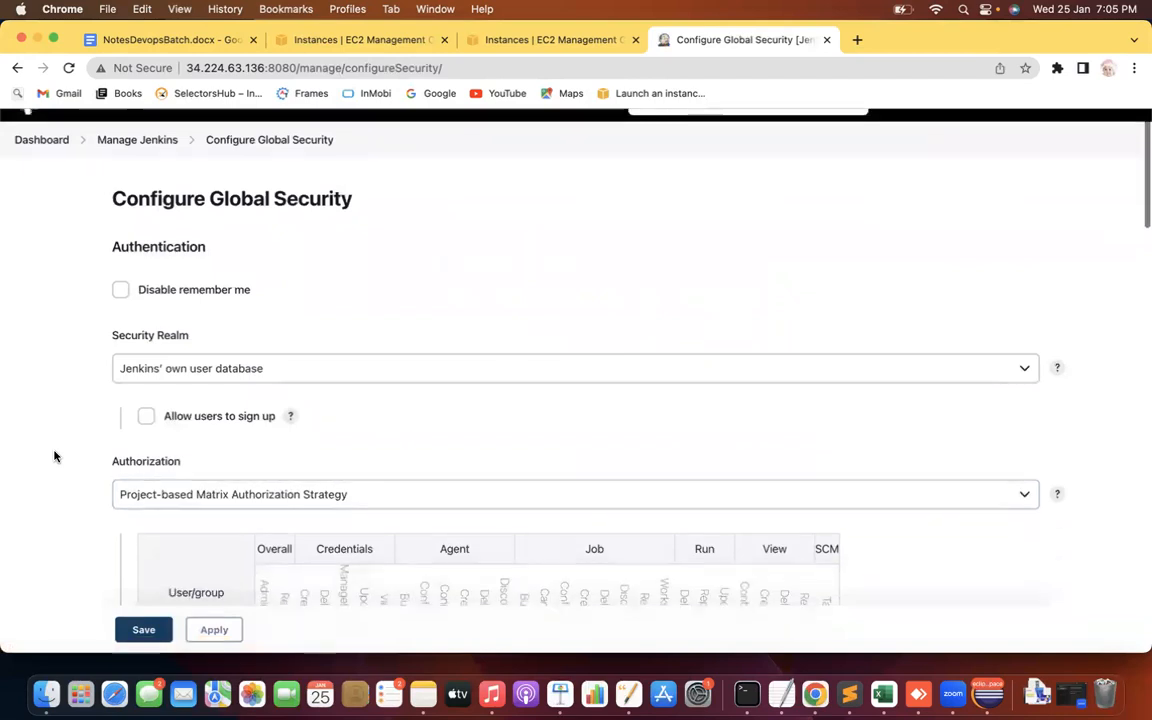
click(325, 340)
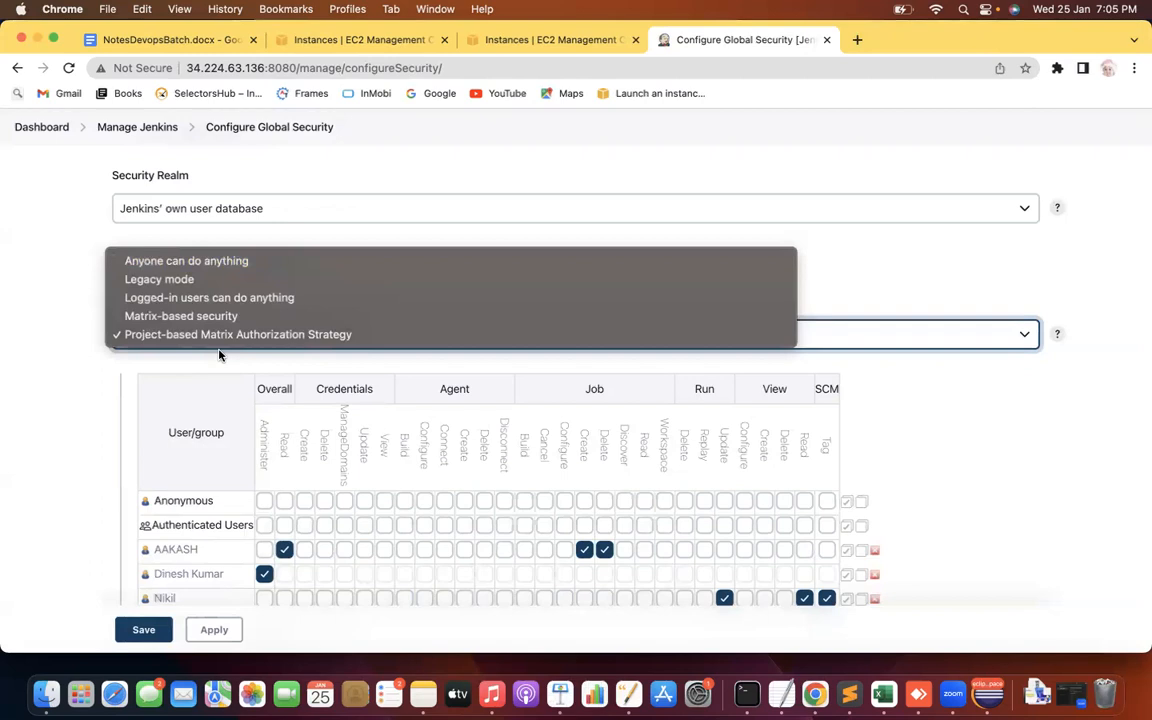
key(super+Tab)
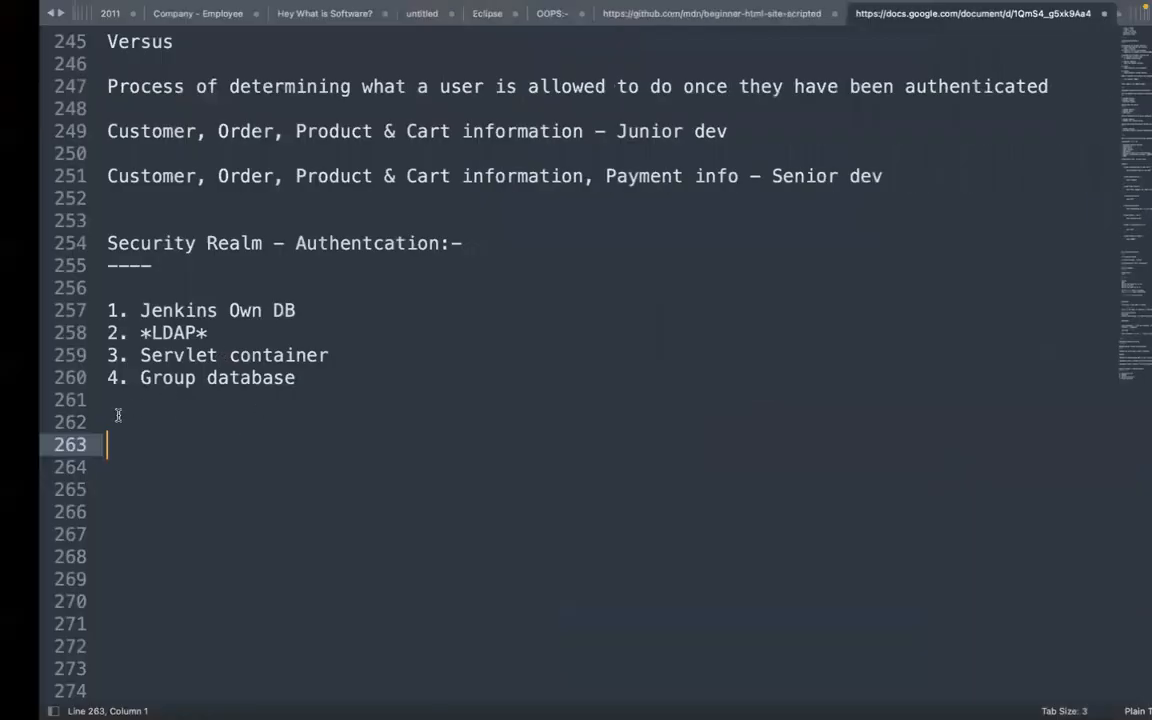
Start an 'Authoirzation:-' heading in the notes with item '1. Anyone can do anything'
text(Authoirzation)
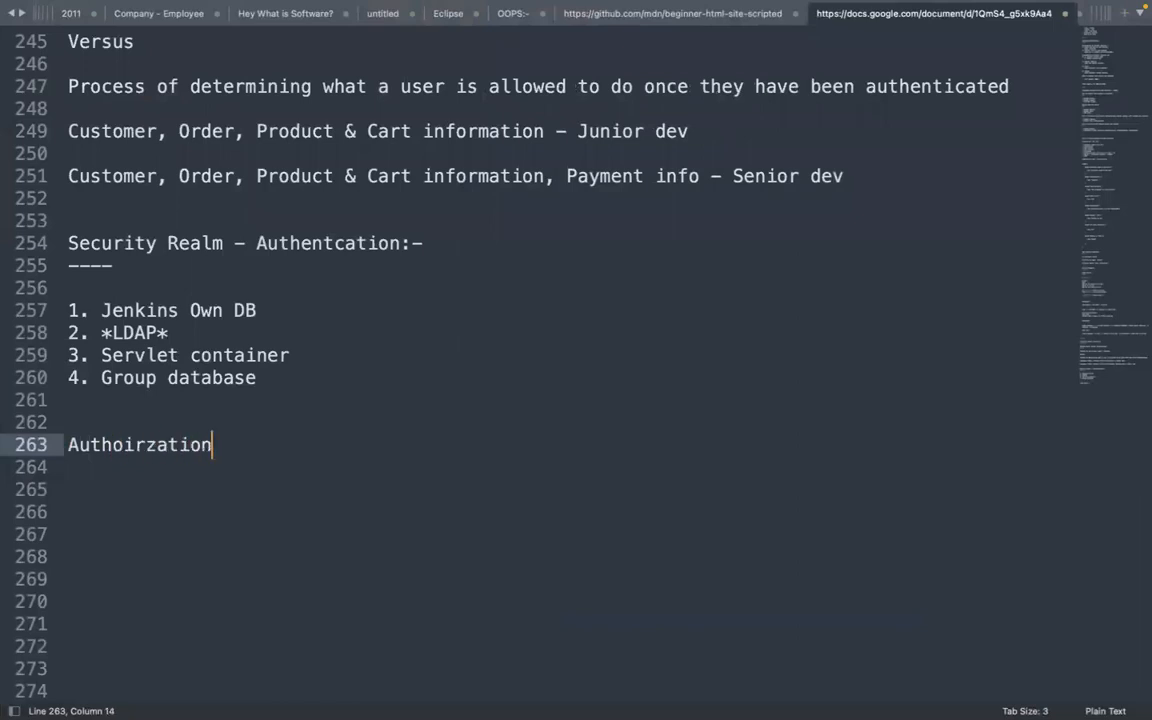
text(:-)
key(Return)
text(-)
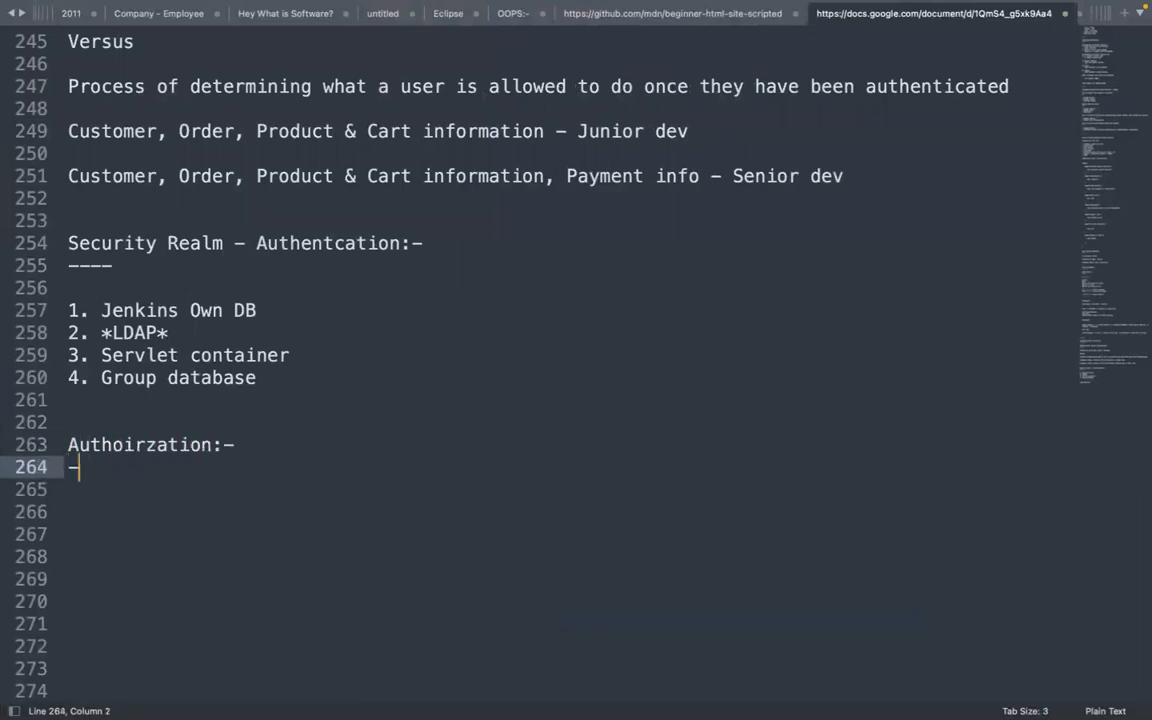
text(-----)
key(Return)
key(Return)
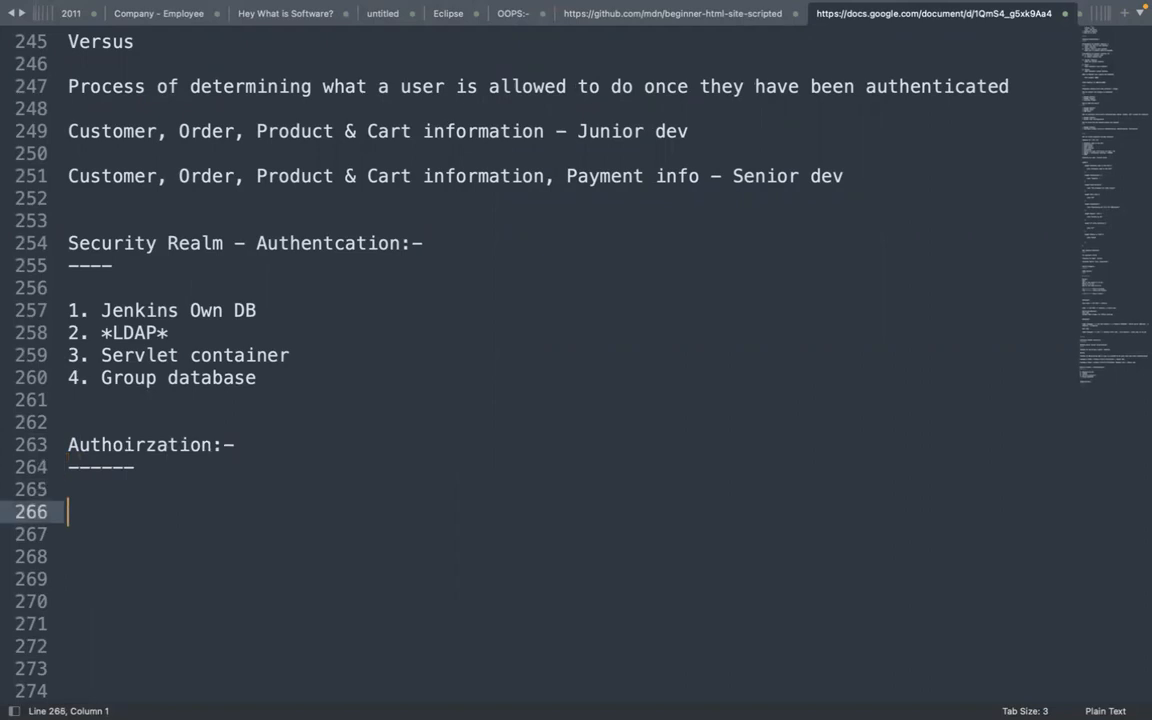
text(1. Anyopne)
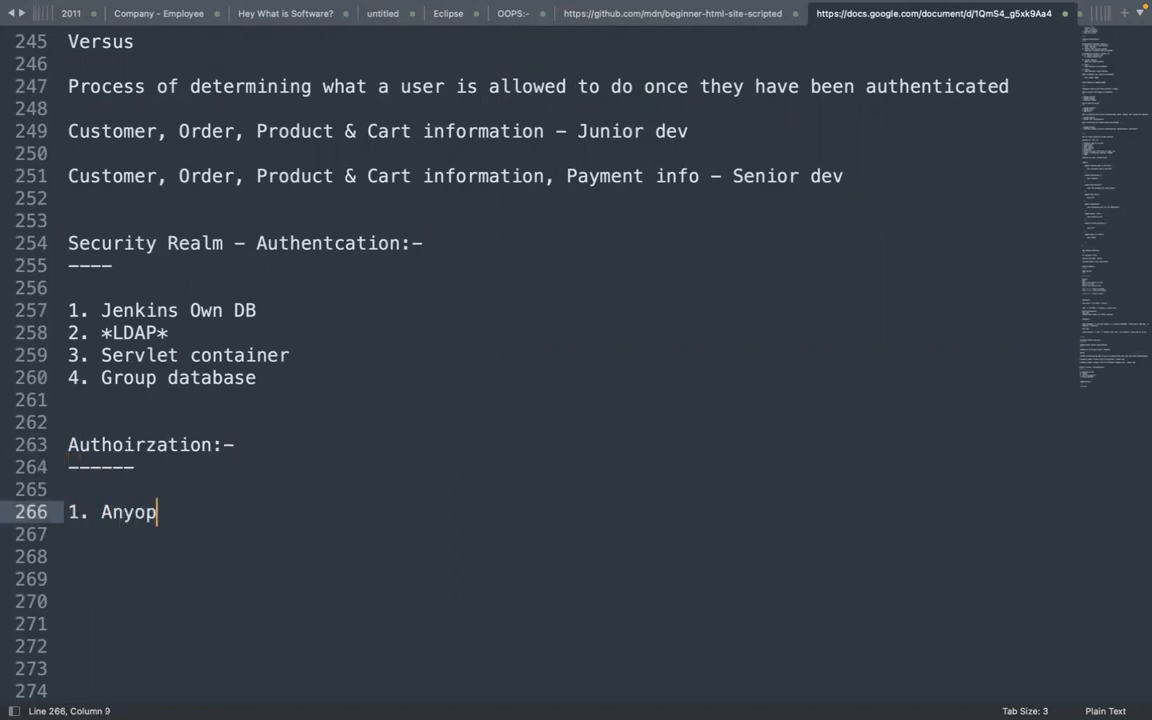
key(BackSpace)
key(BackSpace)
key(BackSpace)
text(ne can d)
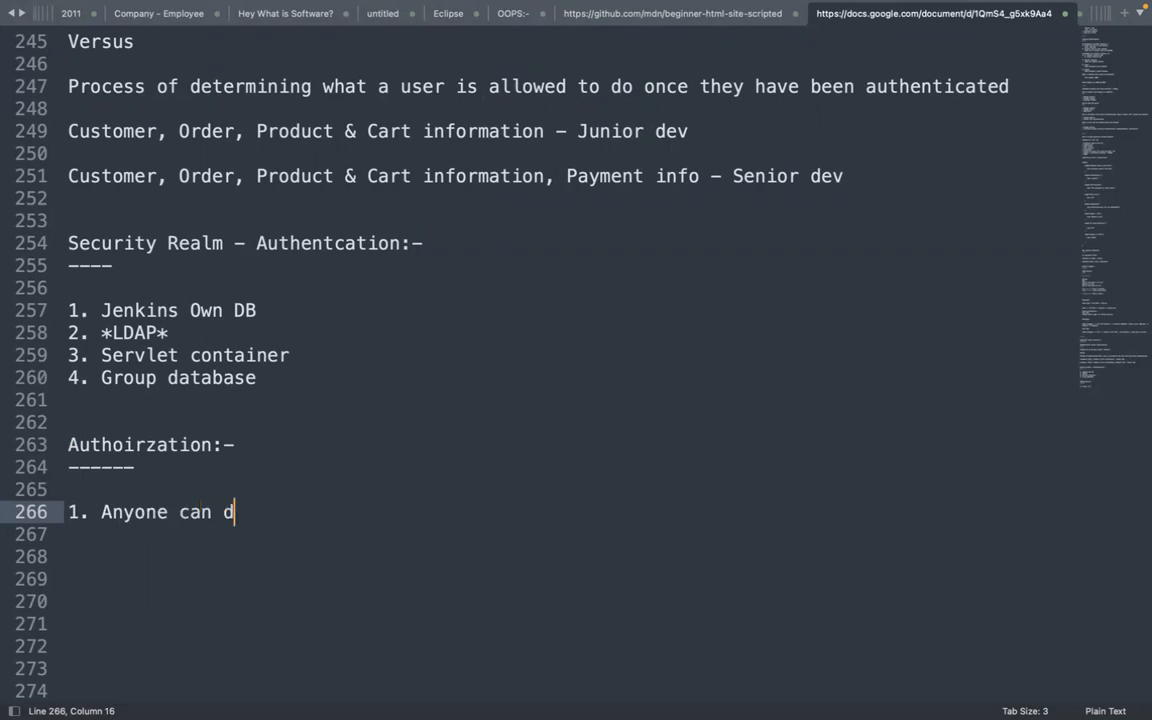
text(o sn)
key(BackSpace)
key(BackSpace)
text(anything)
key(Return)
Add items 2–5: Logged in user can do anything, legacy mode, Matrix based, Project based matrix
text(2. )
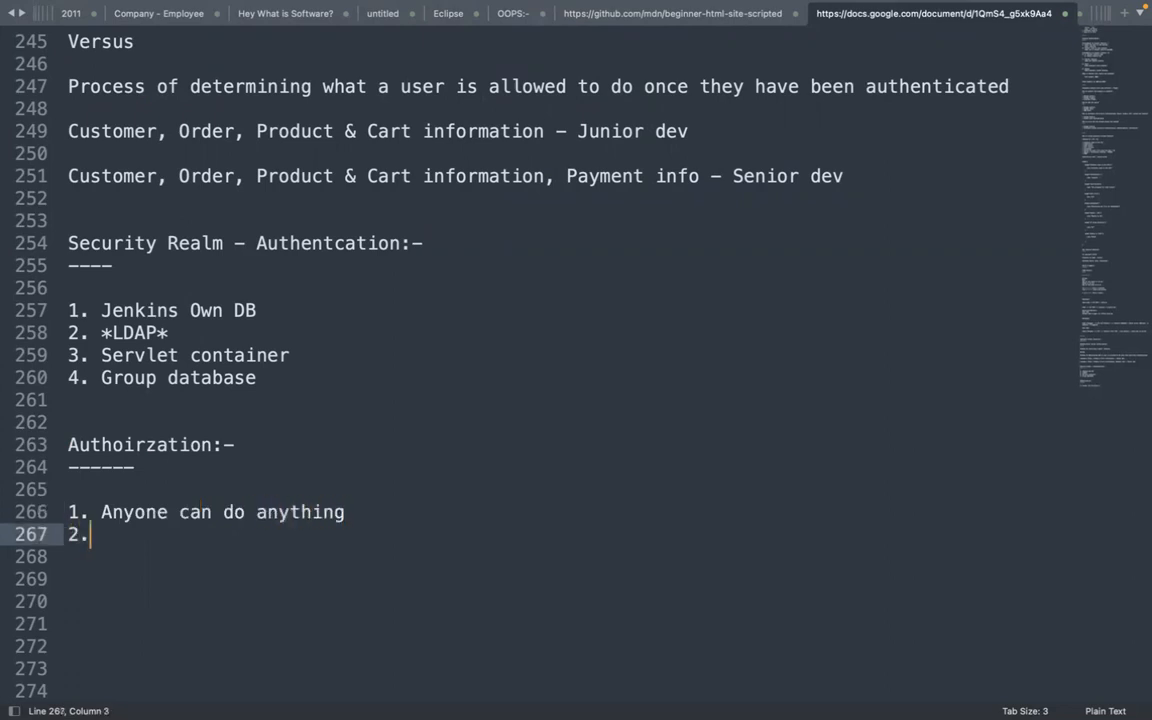
text(Logged i)
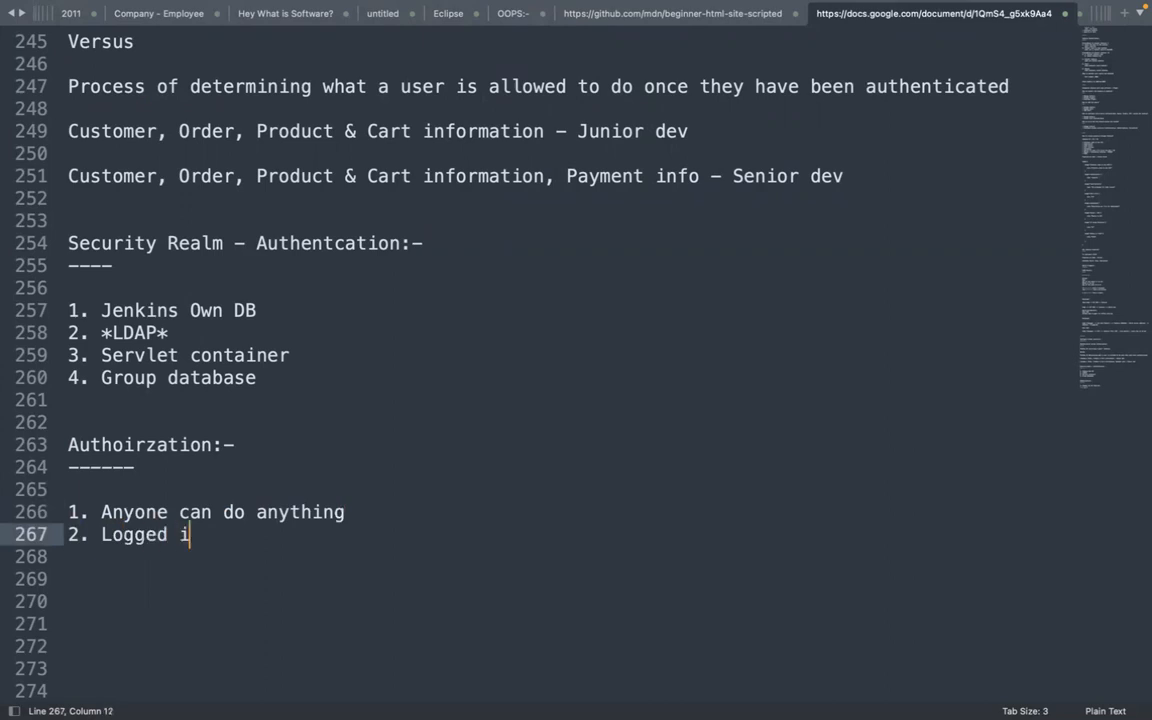
text(n user can )
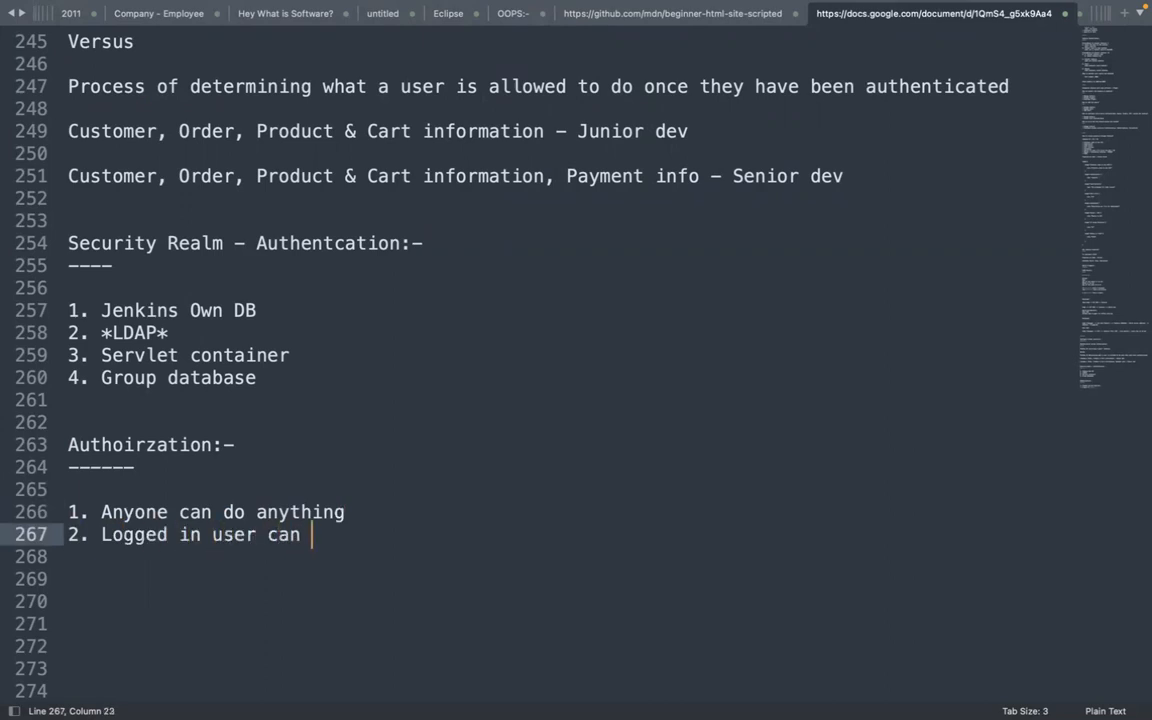
text(do anything)
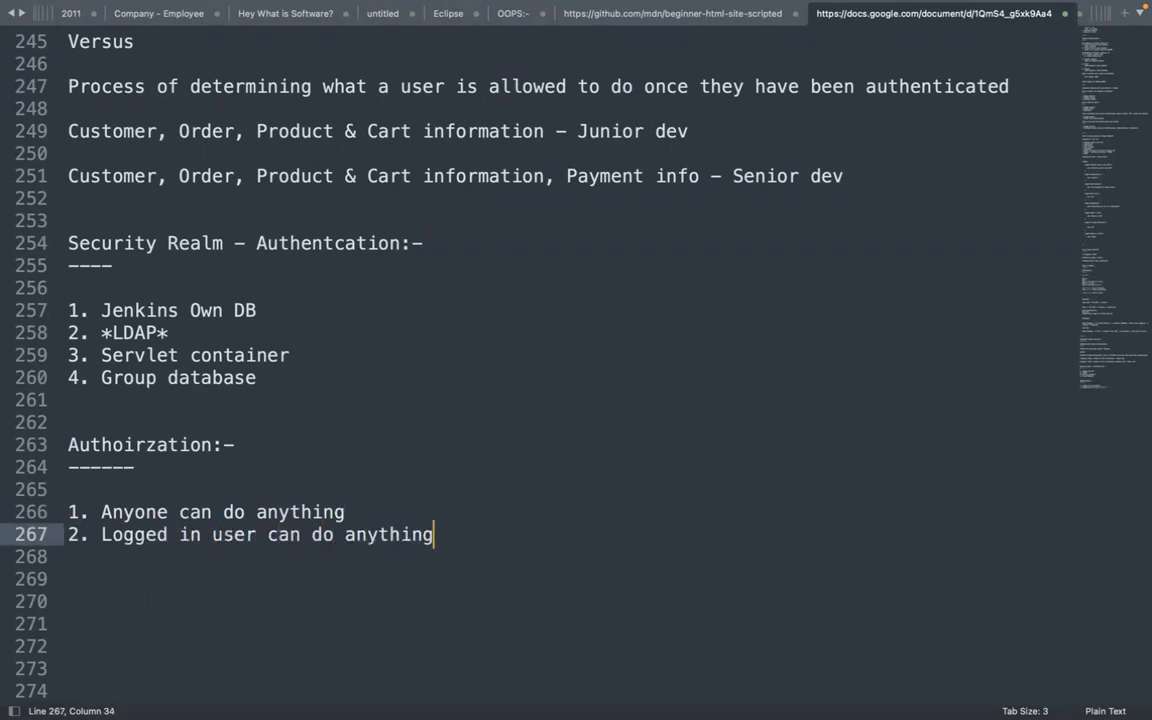
key(Return)
text(3. legace)
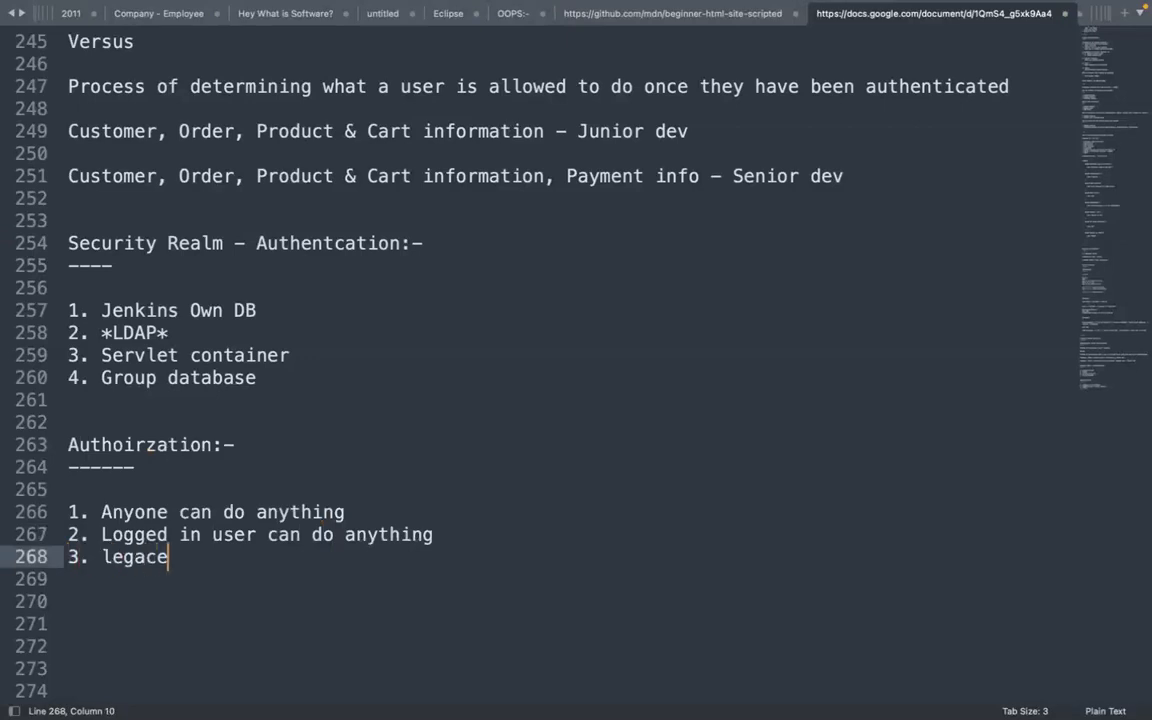
key(BackSpace)
text(y mode)
key(Return)
text(4)
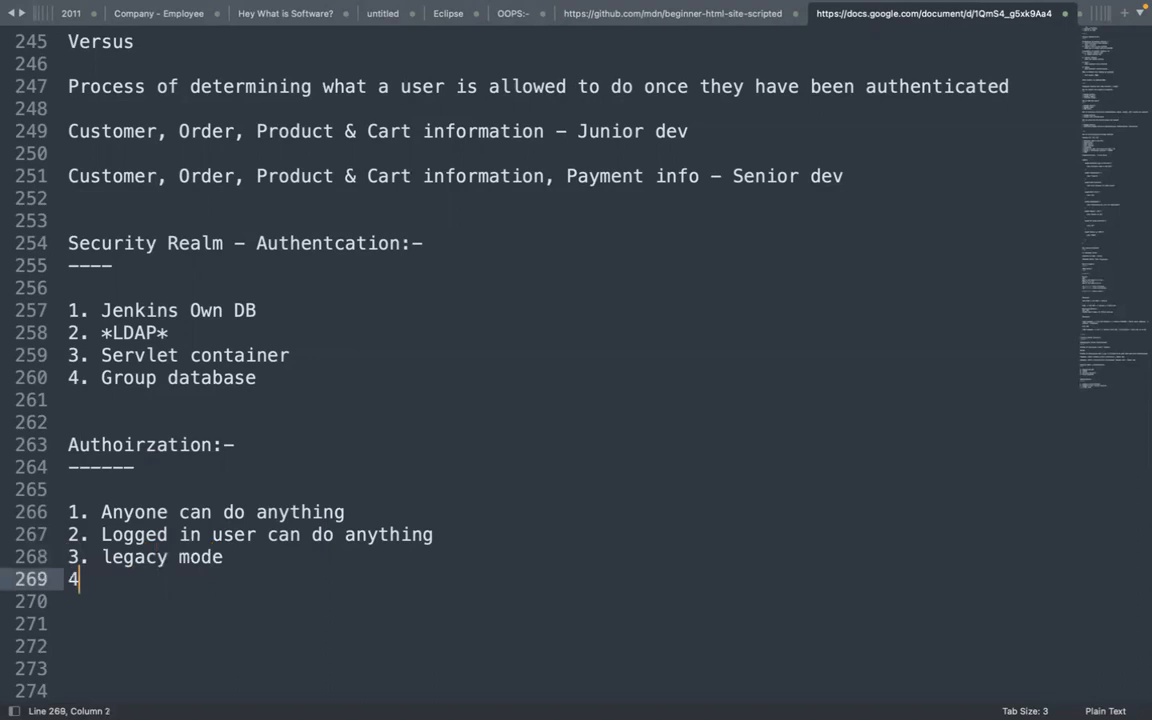
text(. Matrix based)
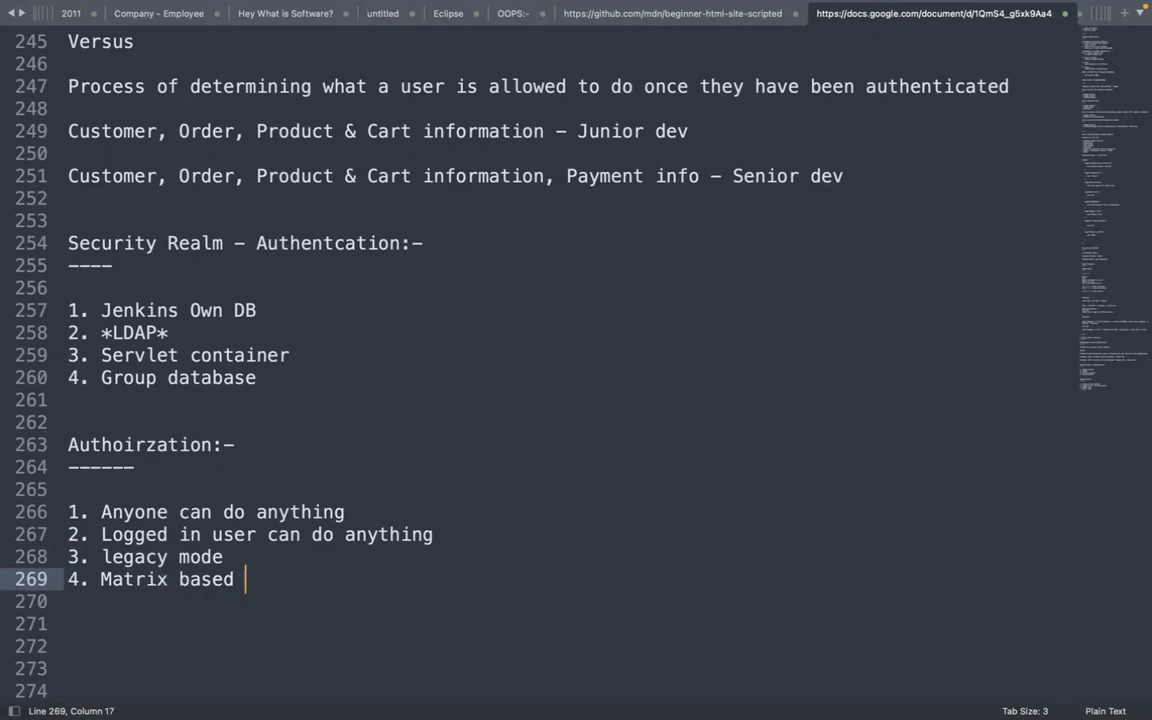
key(Return)
text(5. )
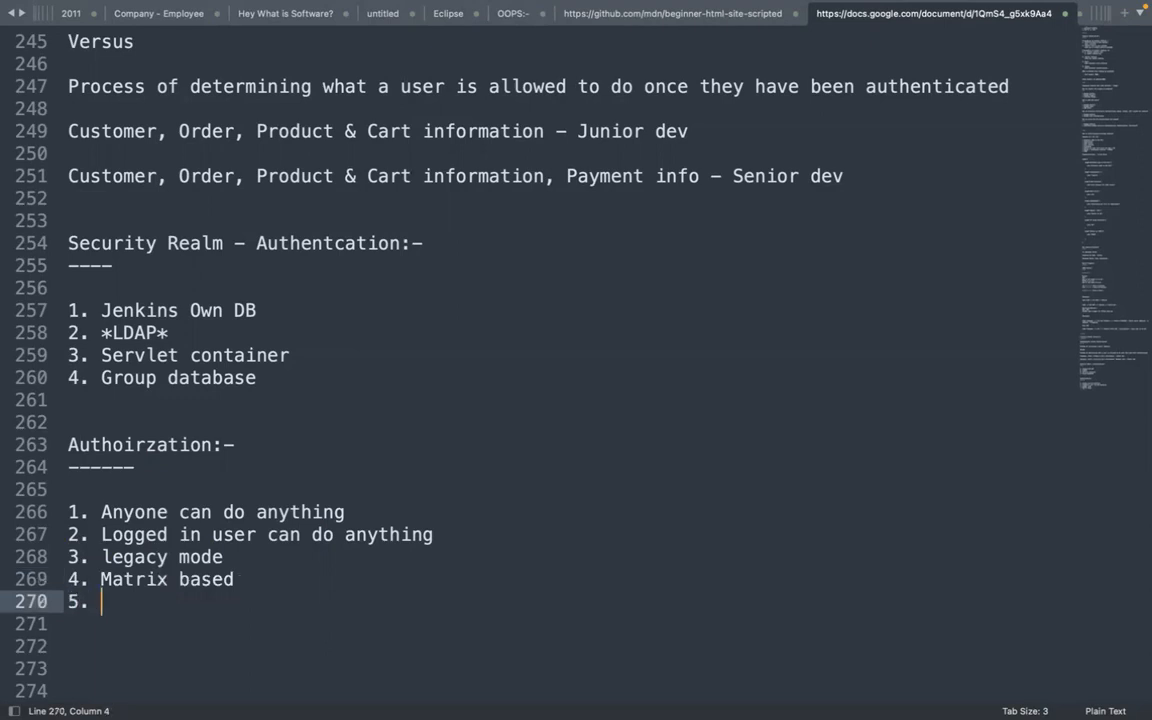
text(Project based matrix)
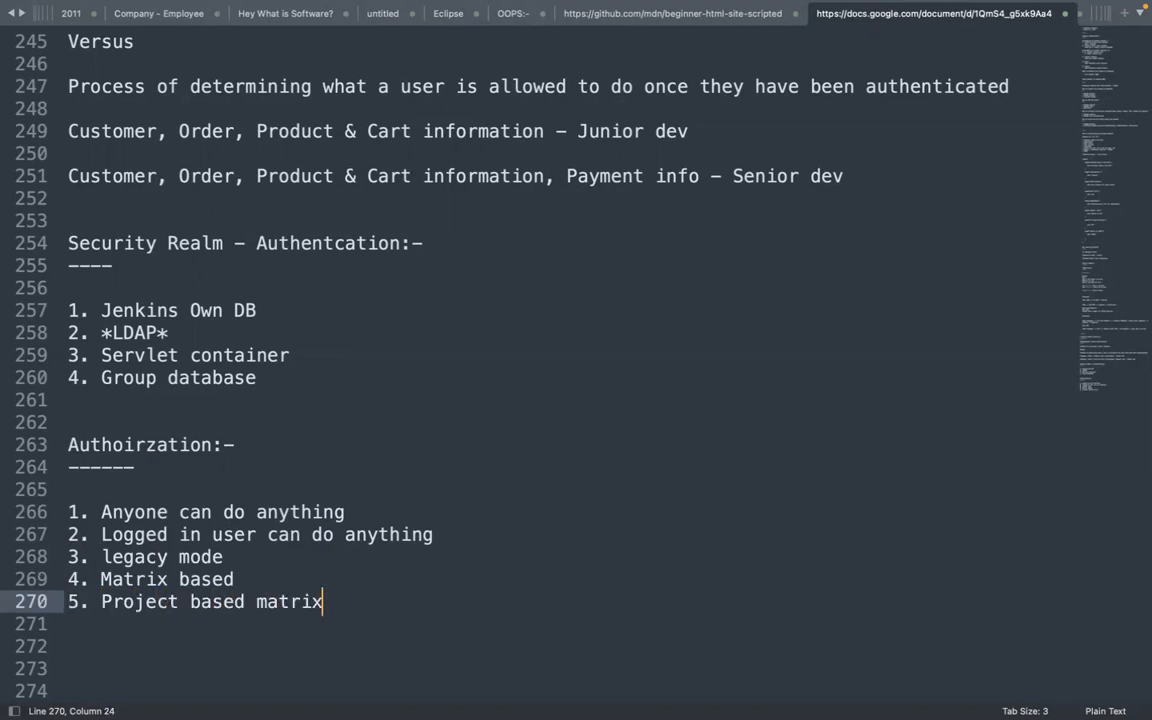
key(Return)
key(Return)
key(Return)
key(Return)
key(Return)
key(Return)
key(Return)
key(Return)
key(Return)
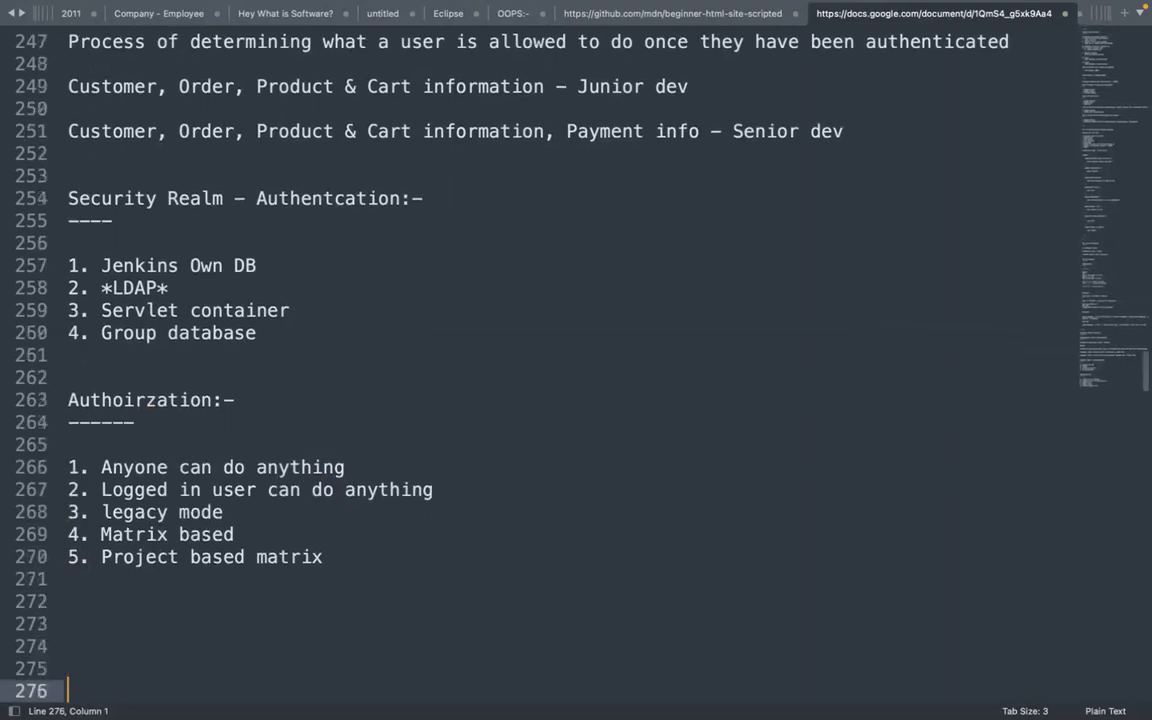
key(Return)
Select the headings and blank lines, then place the caret on line 273
drag(69, 512, 69, 534)
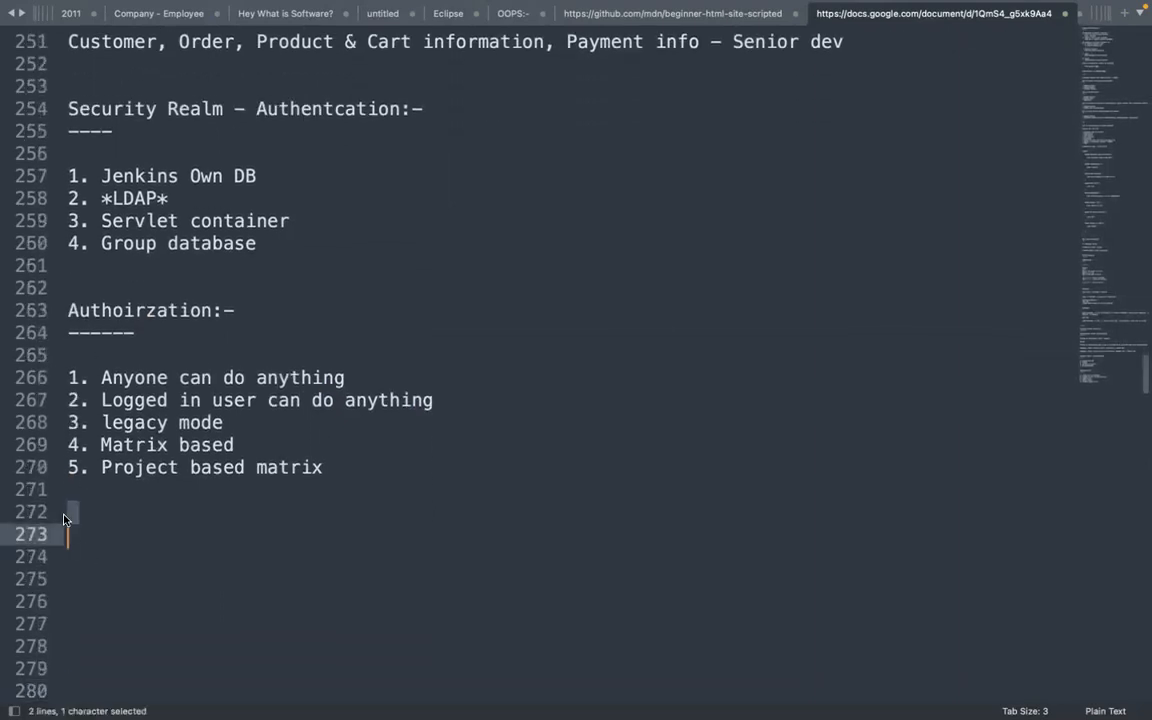
click(289, 108)
key(shift+Right)
key(shift+Right)
key(shift+Right)
key(shift+Right)
key(shift+Right)
key(shift+Right)
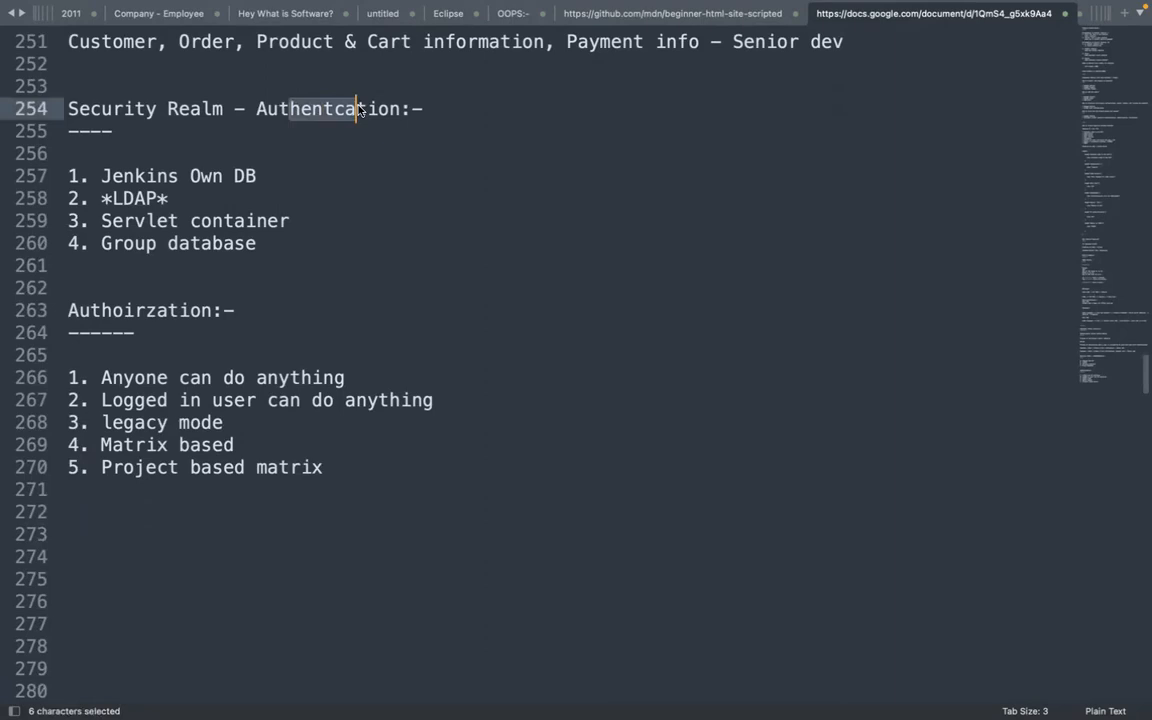
drag(99, 318, 251, 317)
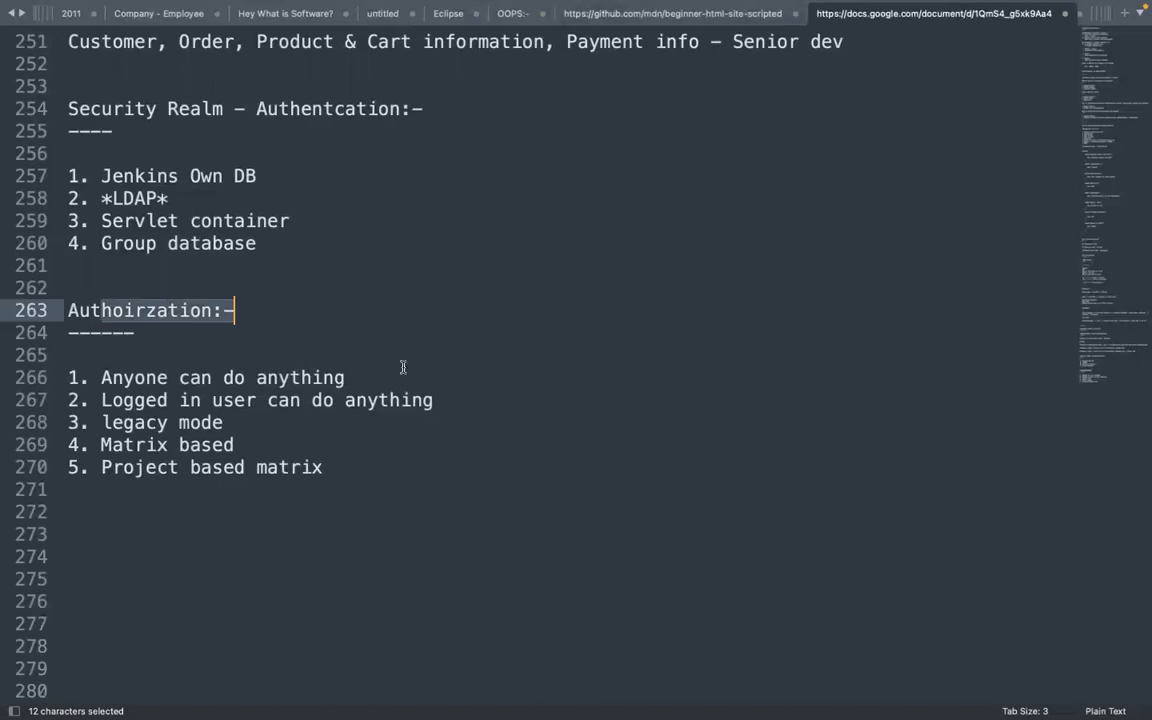
click(337, 466)
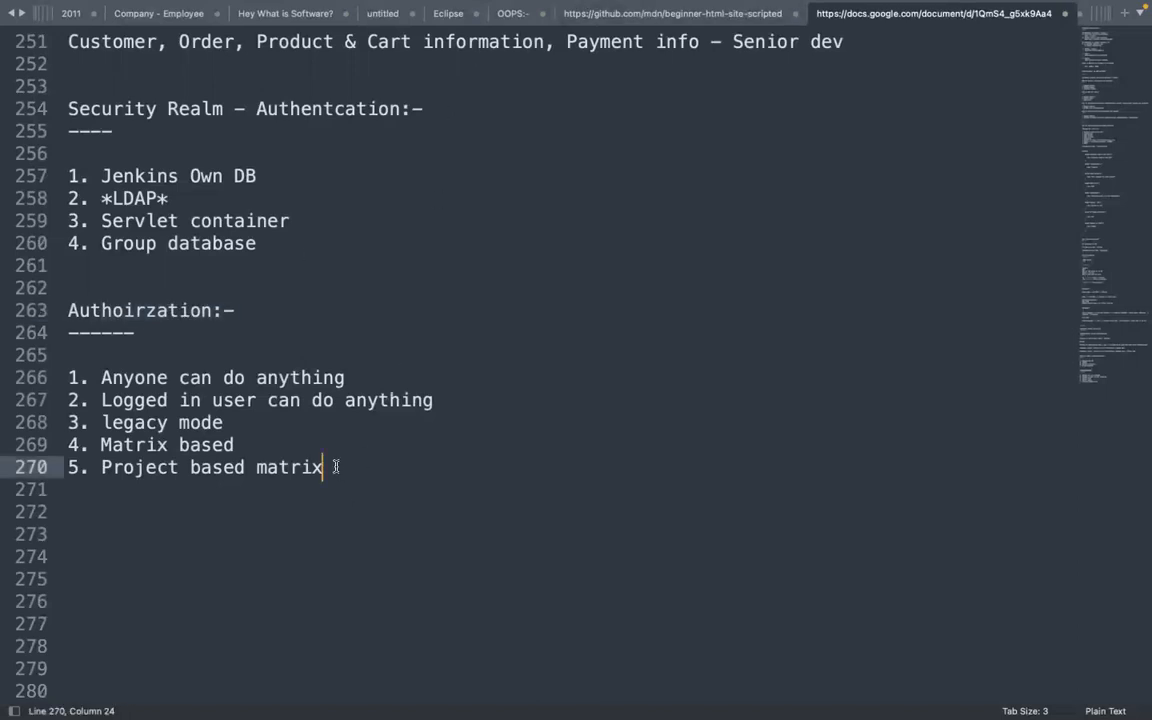
key(Return)
key(Return)
key(Return)
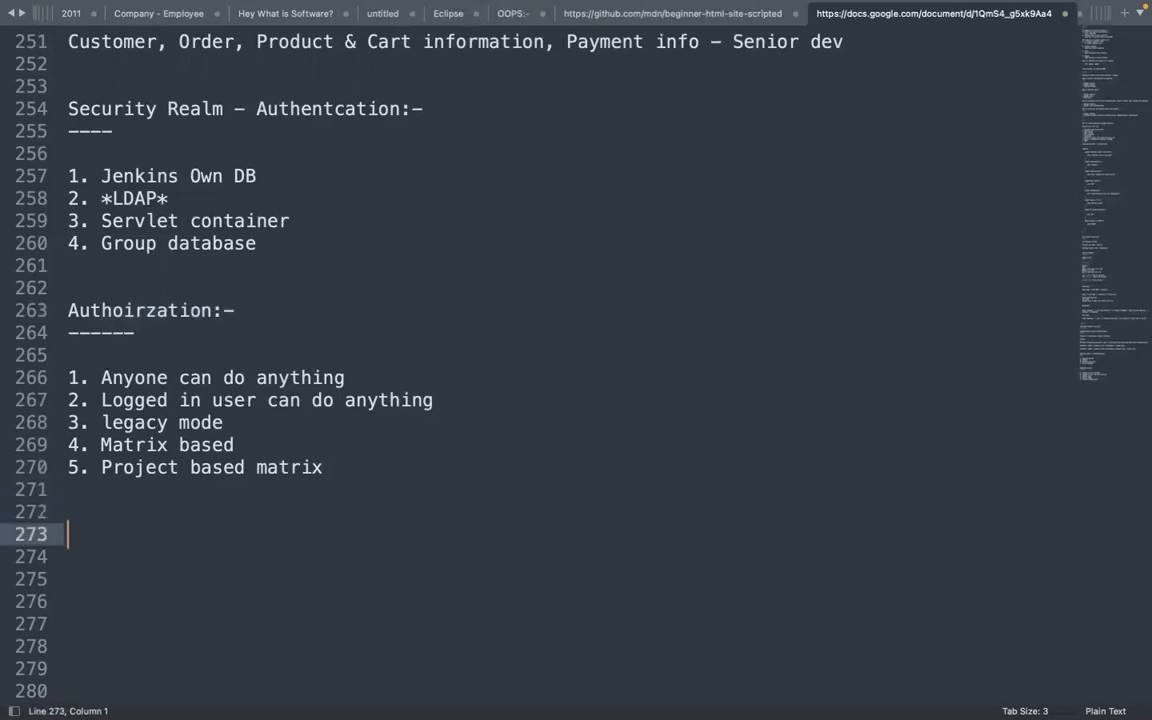
key(ctrl+Left)
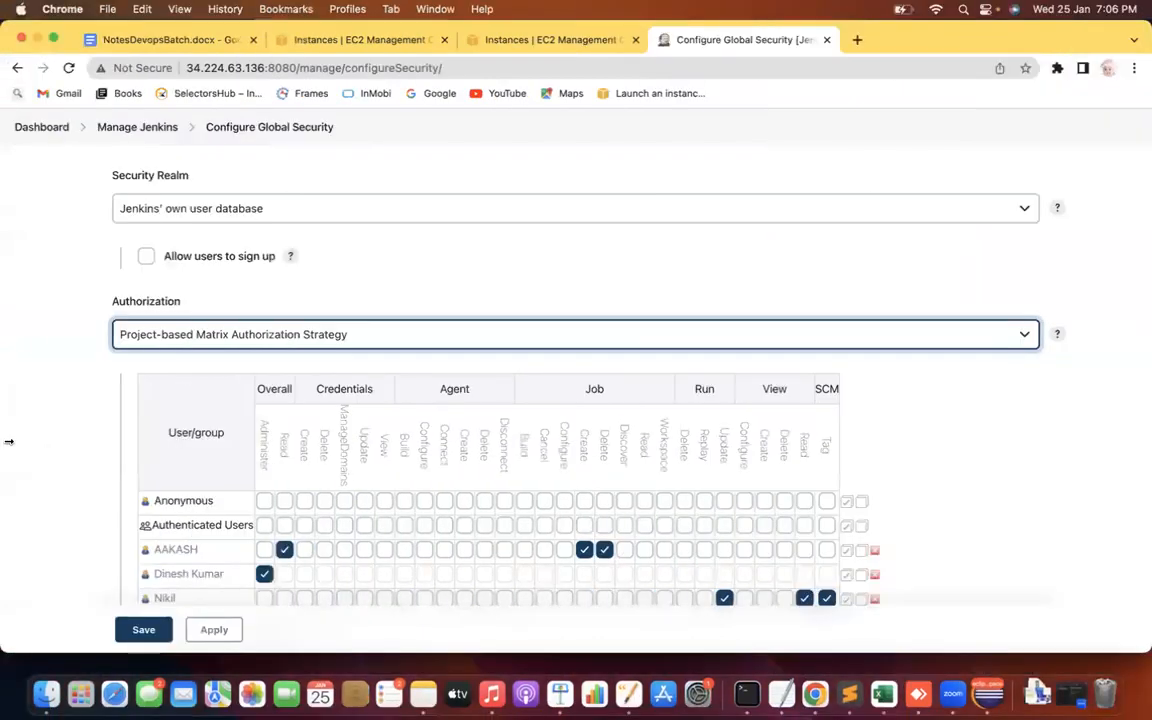
Scroll through Configure Global Security, then return to Manage Jenkins and scroll to its Security section
scroll(8, 441, down, 1)
scroll(8, 441, down, 6)
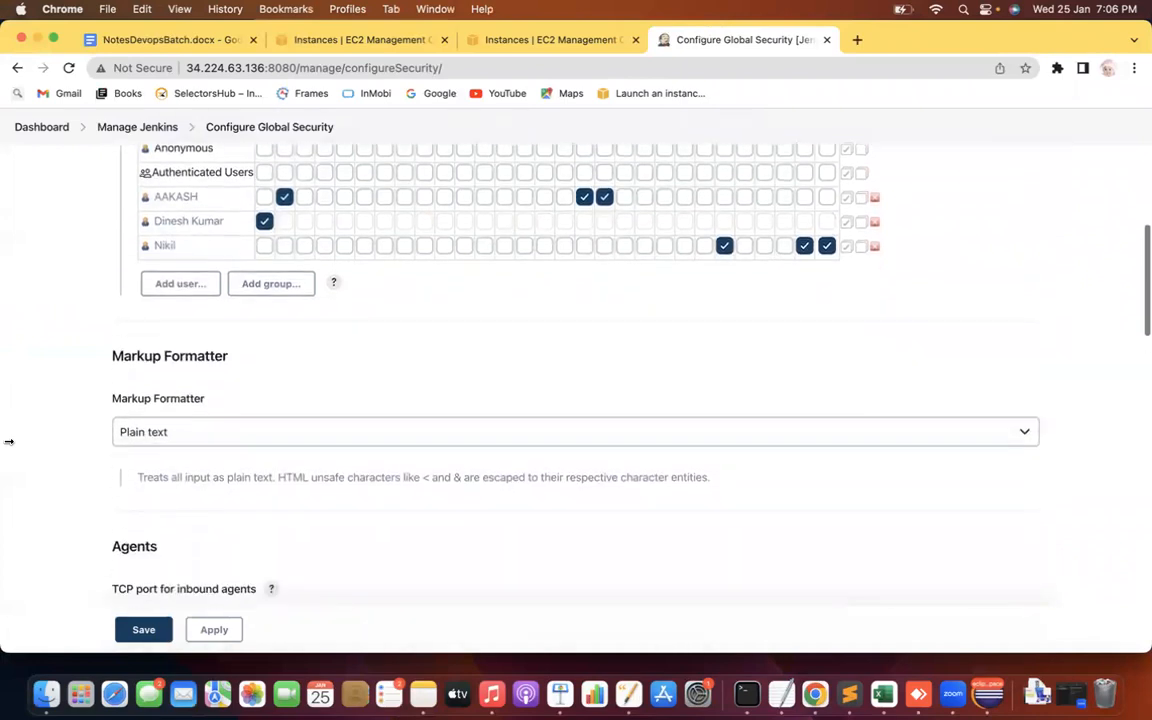
scroll(8, 441, down, 10)
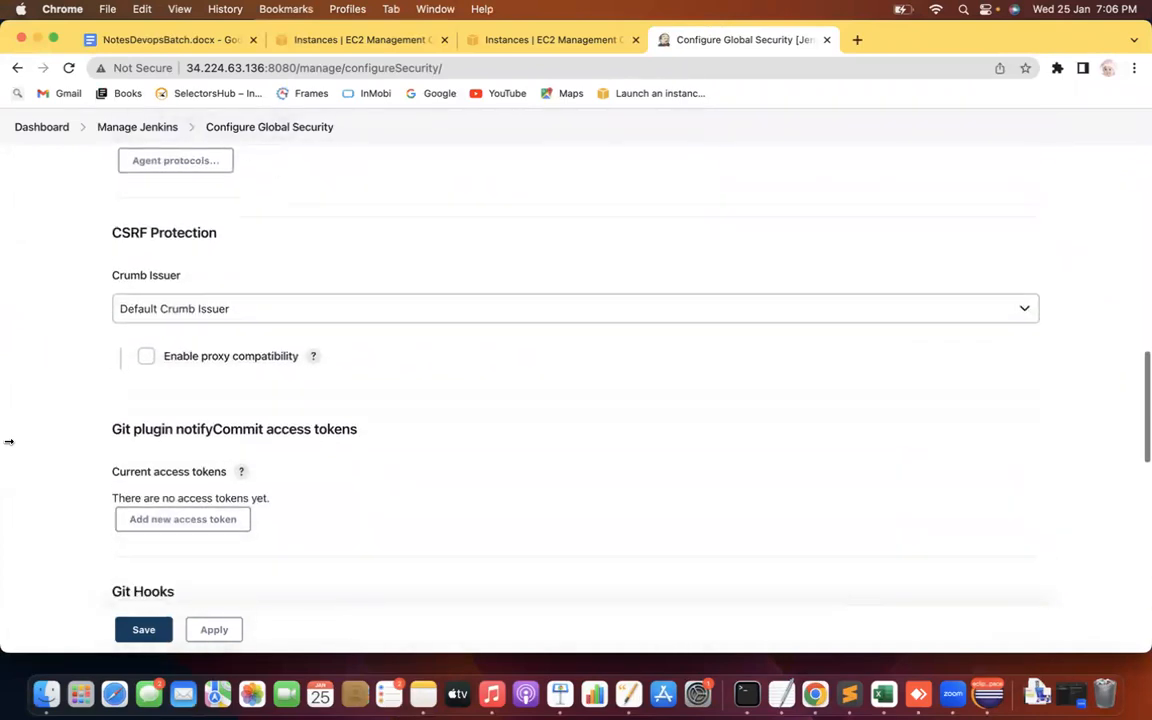
scroll(8, 441, up, 10)
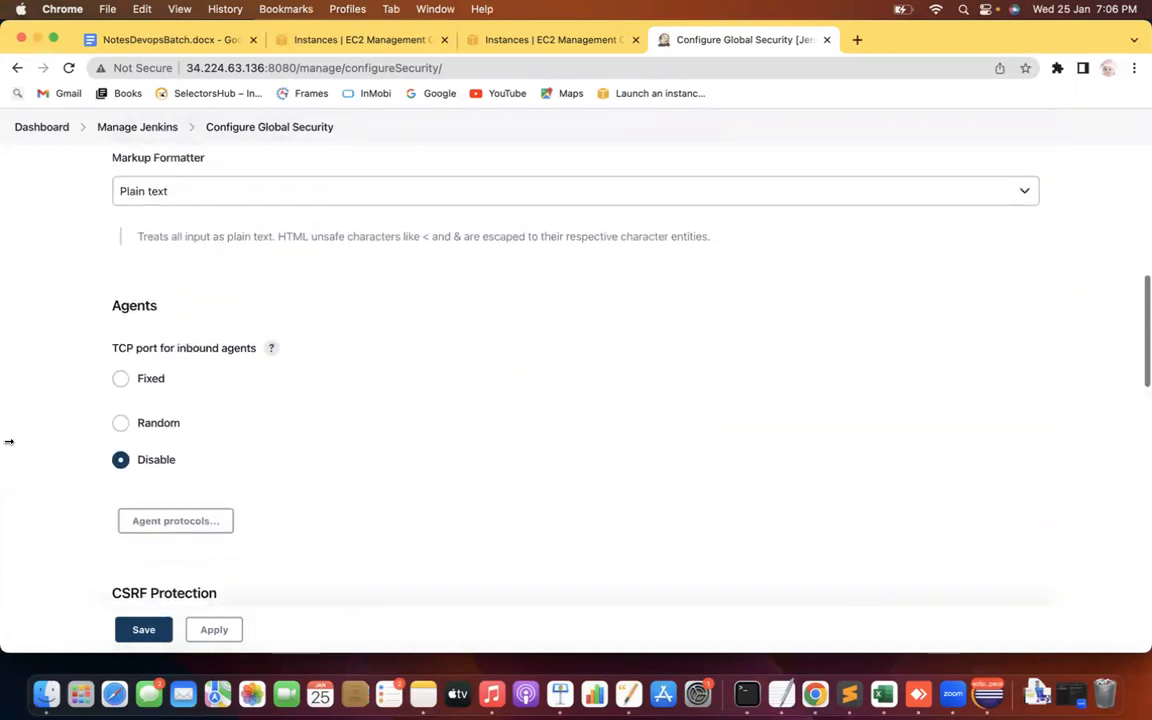
scroll(8, 441, up, 10)
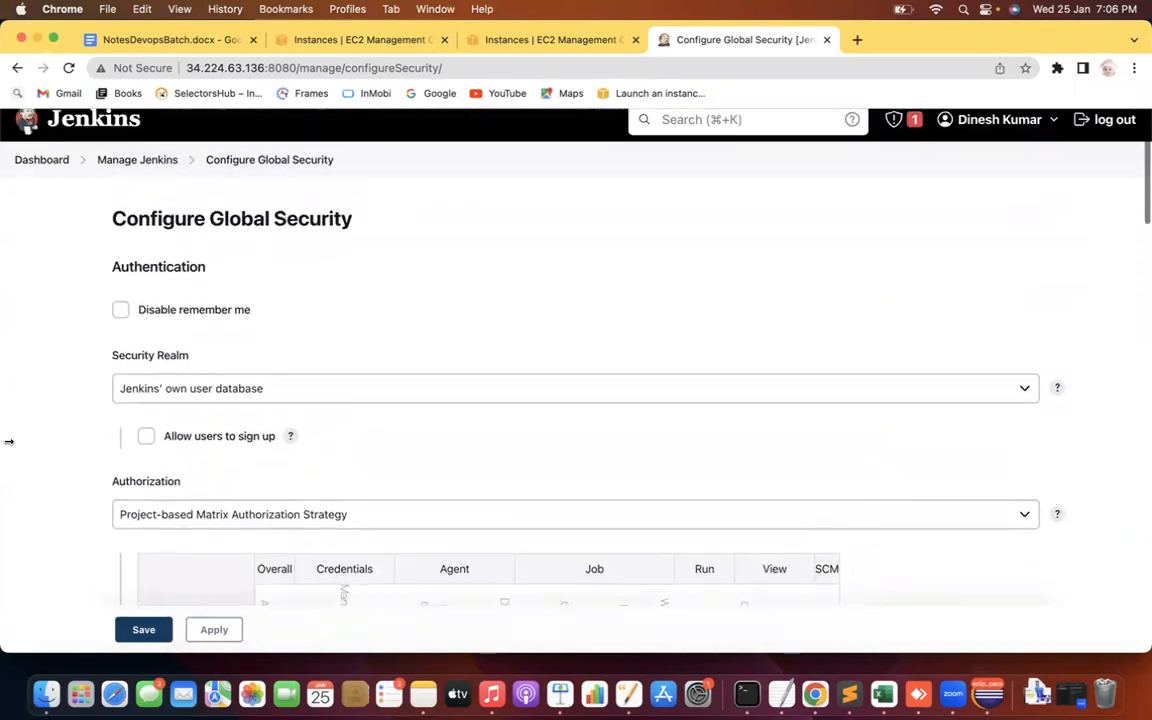
click(130, 178)
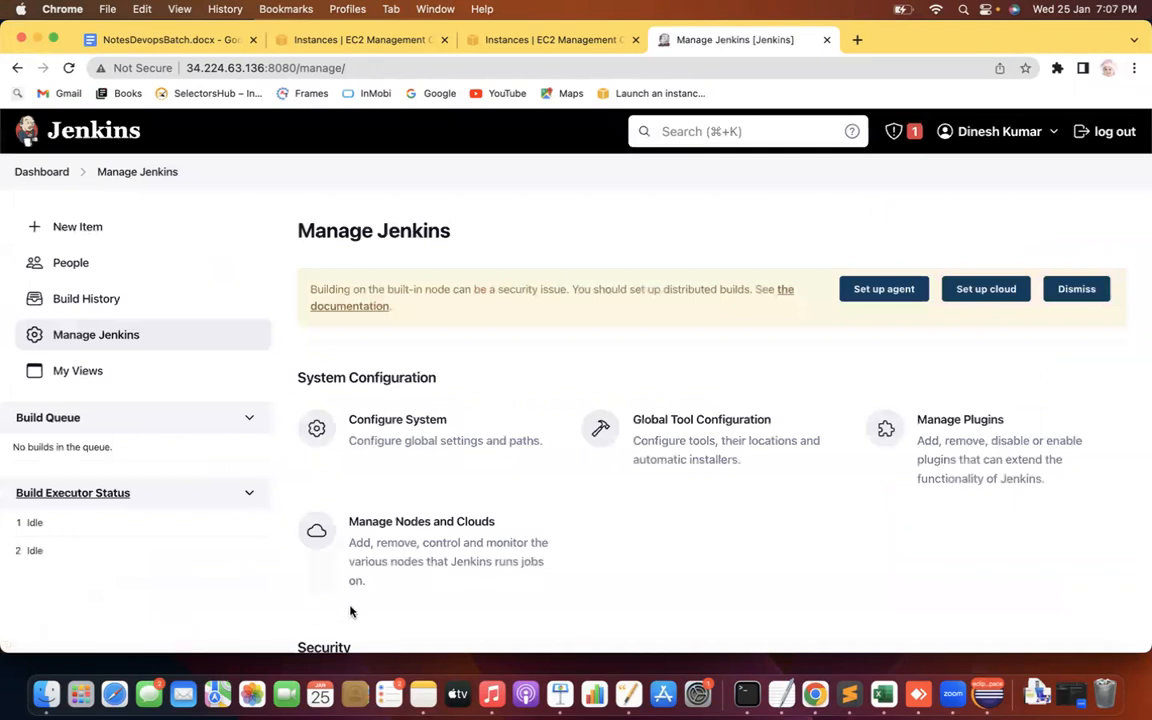
scroll(176, 587, down, 1)
scroll(176, 587, down, 5)
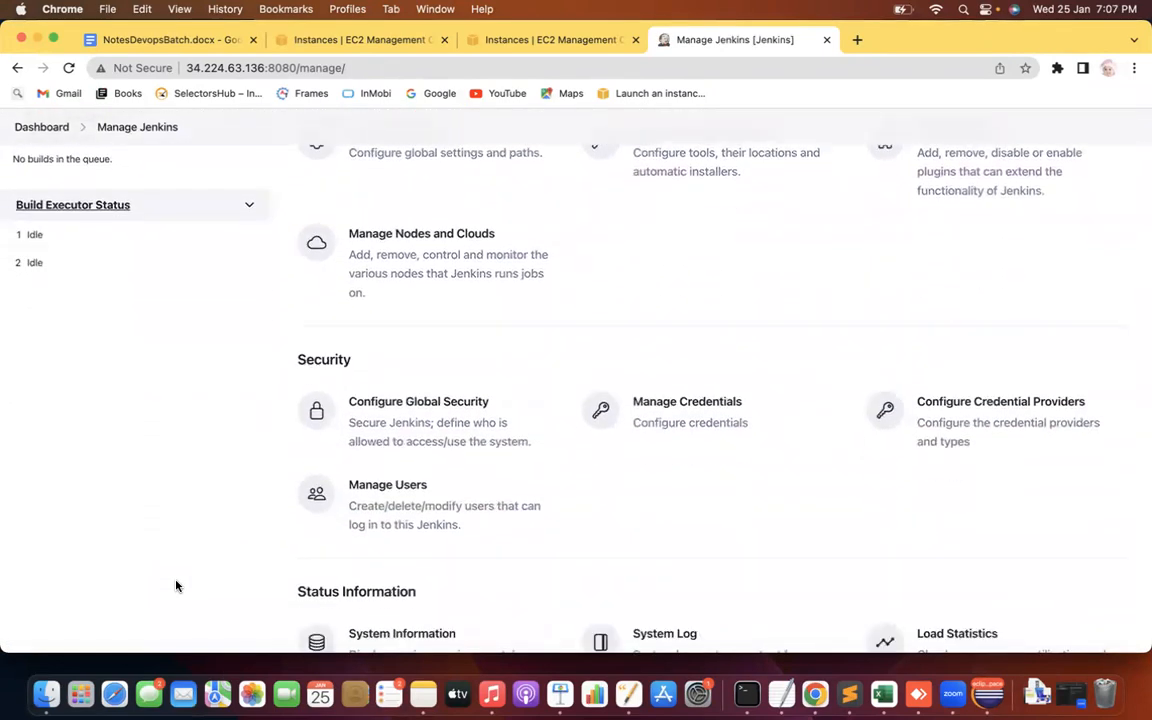
Write the note 'Developer --> Code --> Git hub --> Configured inside the Jenkins'
key(ctrl+Right)
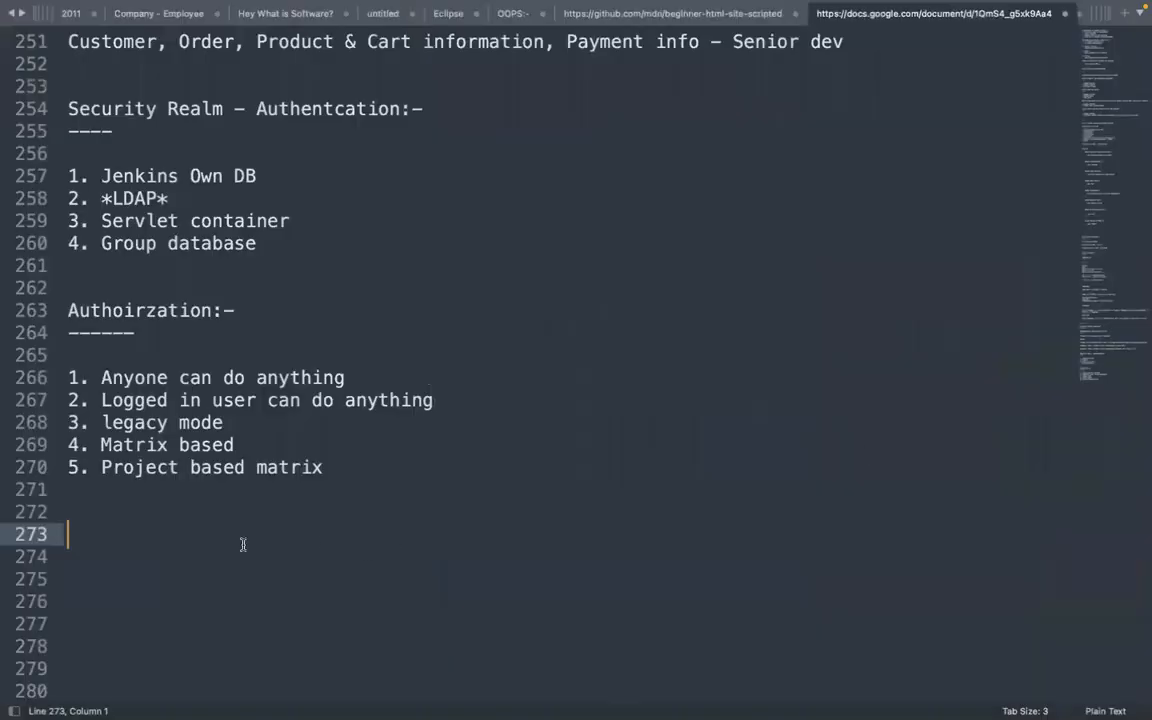
key(Up)
key(Down)
text(Develope)
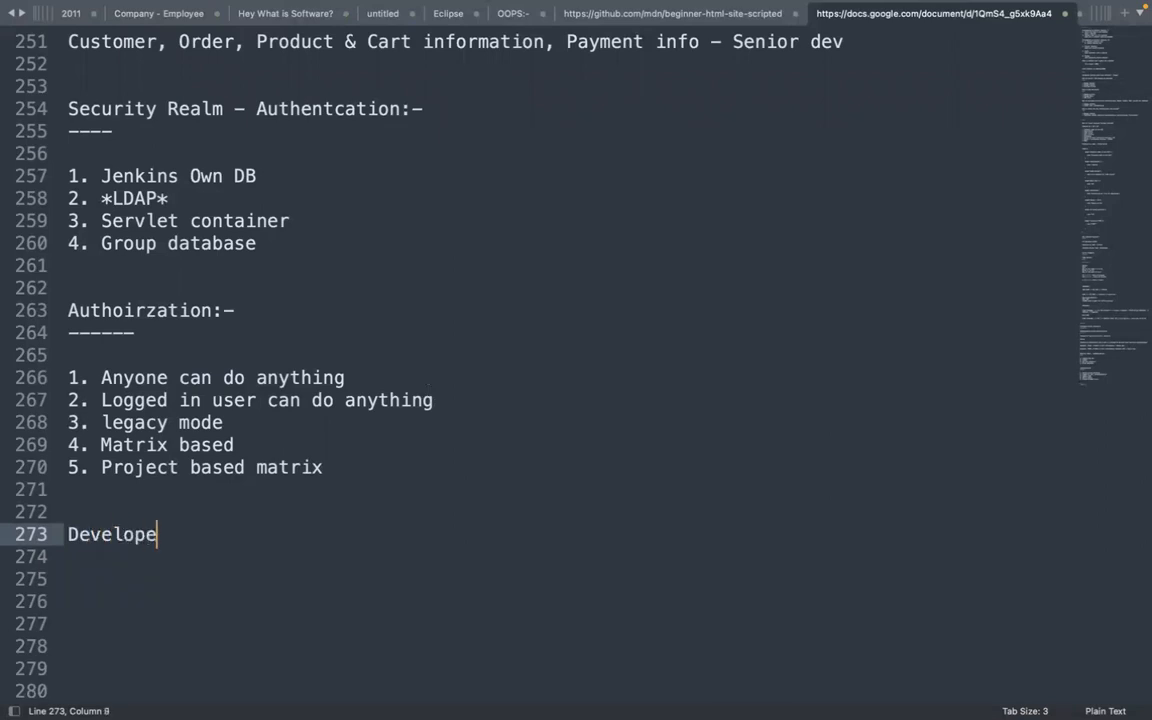
text(r --> Code)
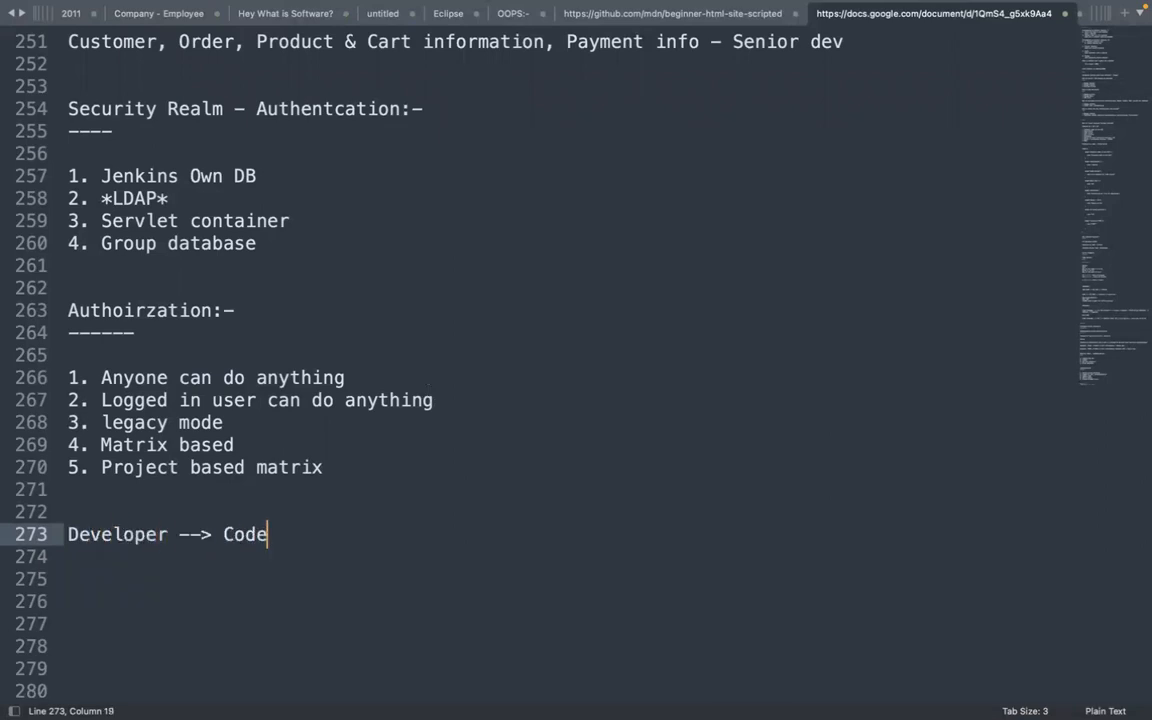
text( --> Giut)
key(BackSpace)
key(BackSpace)
text(t hub)
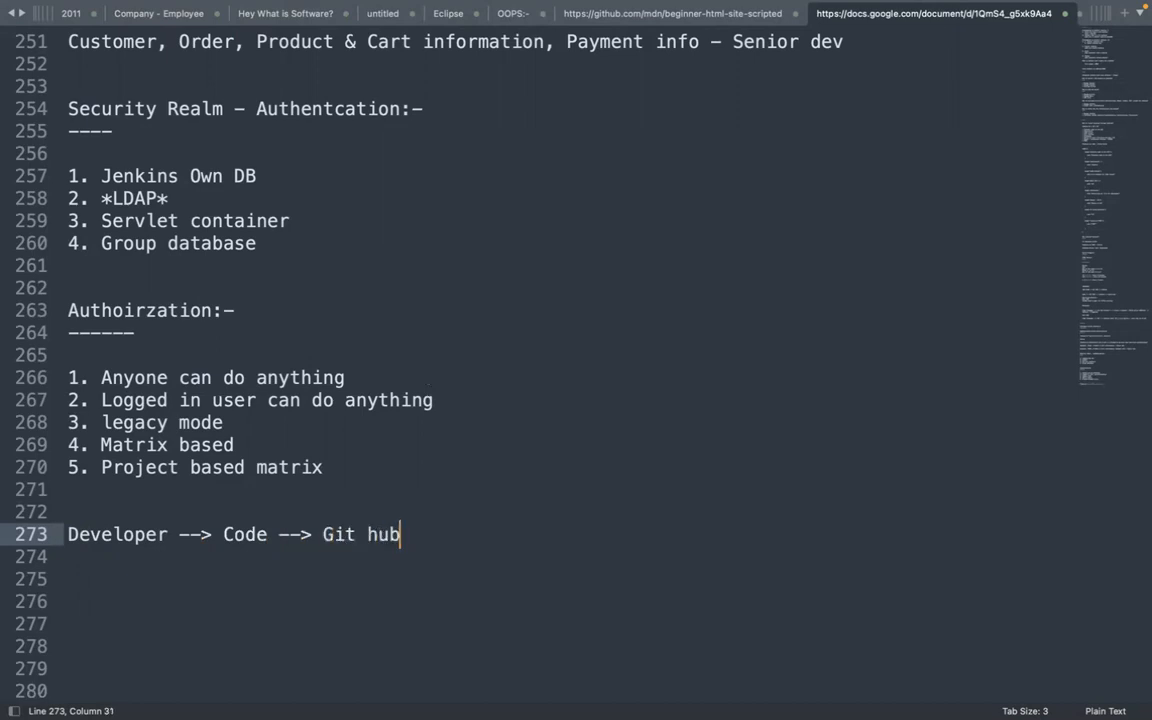
text( --> Configur)
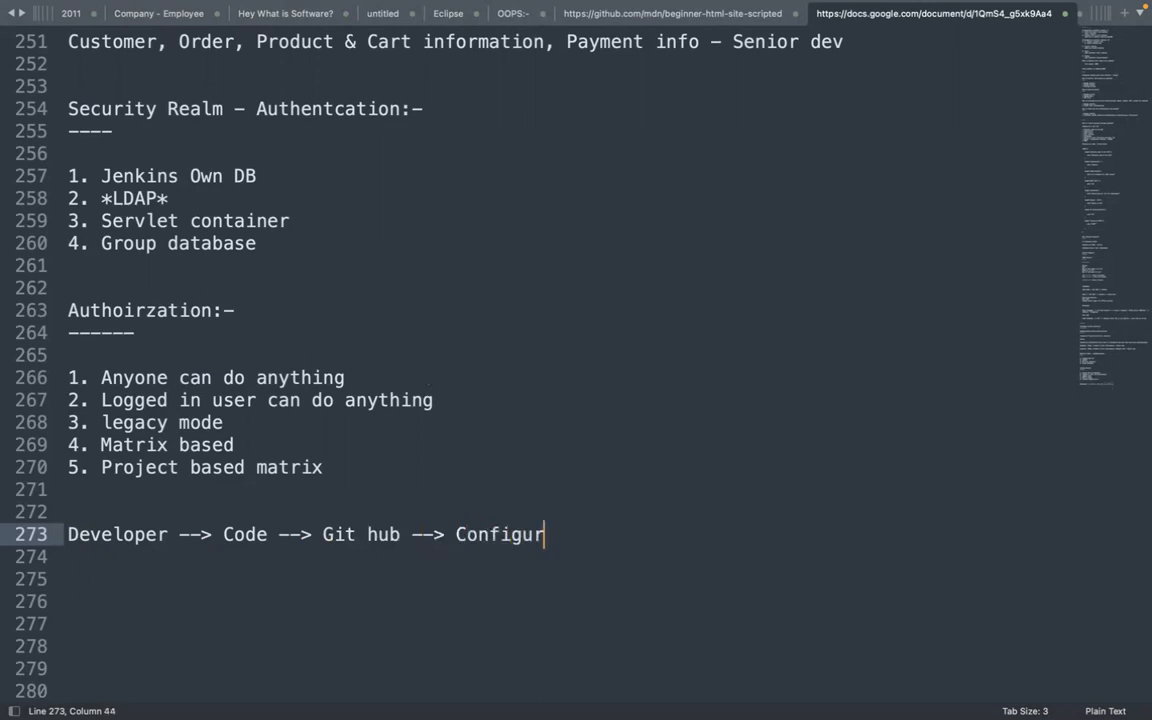
text(ed inside the)
key(Return)
text(J)
key(BackSpace)
key(BackSpace)
text(Jenbjki)
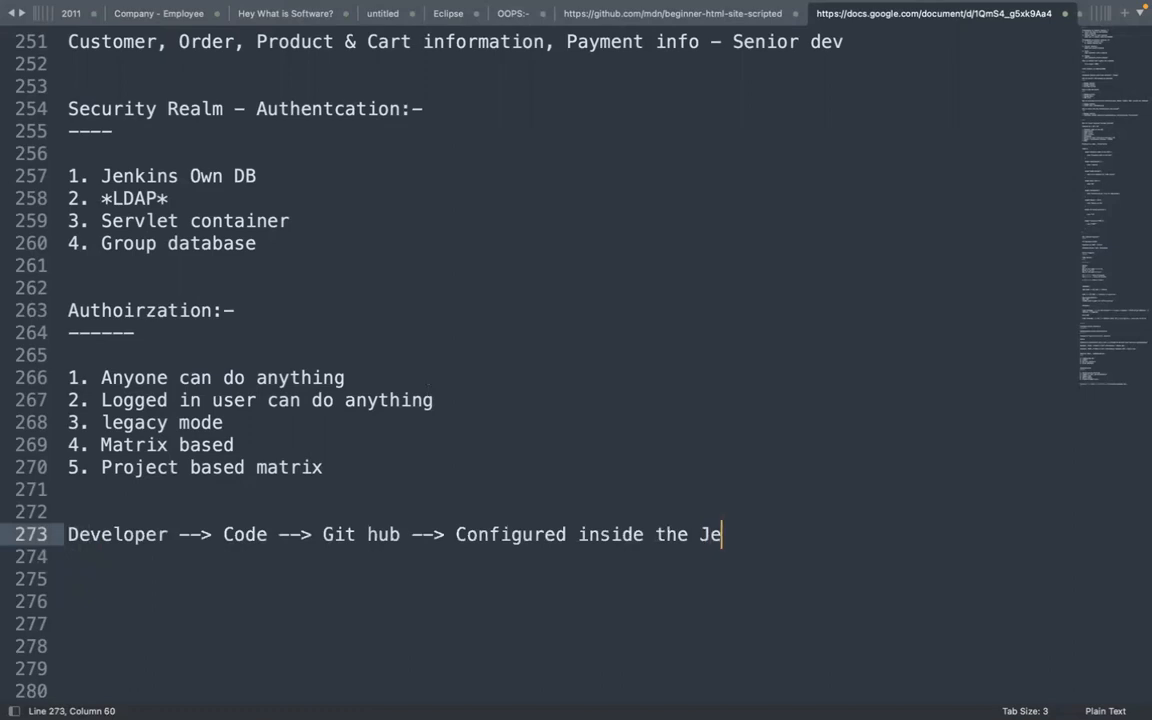
key(BackSpace)
key(BackSpace)
key(BackSpace)
key(BackSpace)
text(kins)
key(Return)
key(Return)
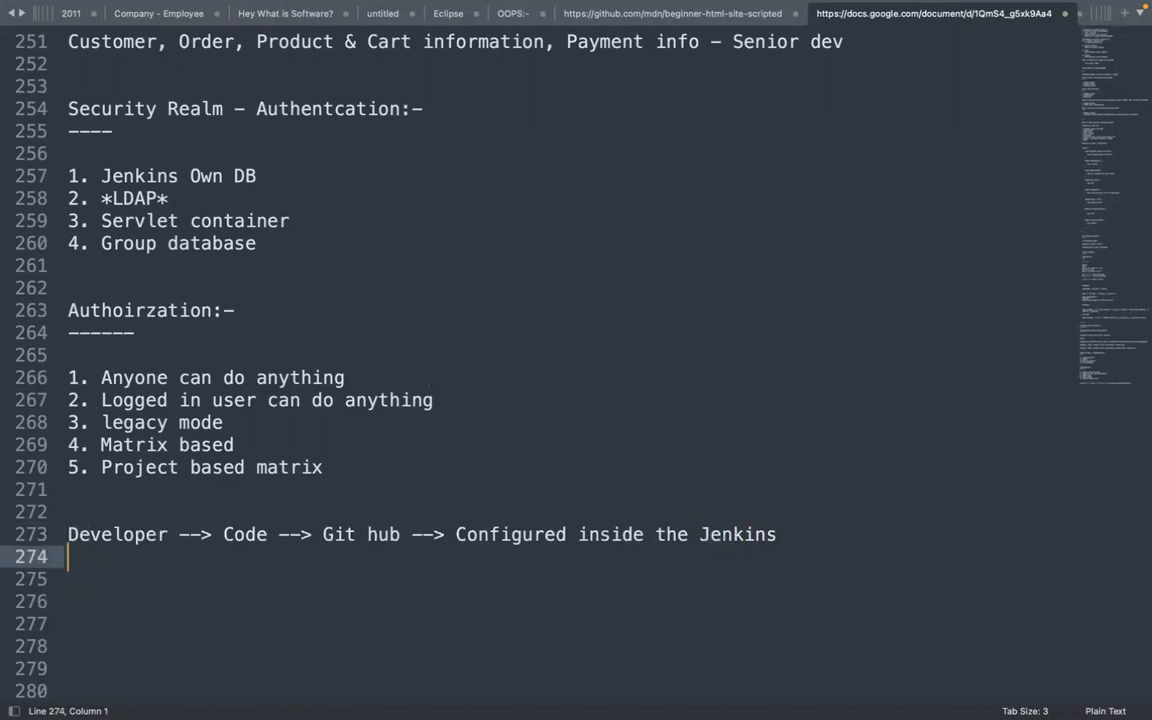
Add the line 'Changes --> Git hub --> Automatically jenkins --> build triggered -->'
text(Change)
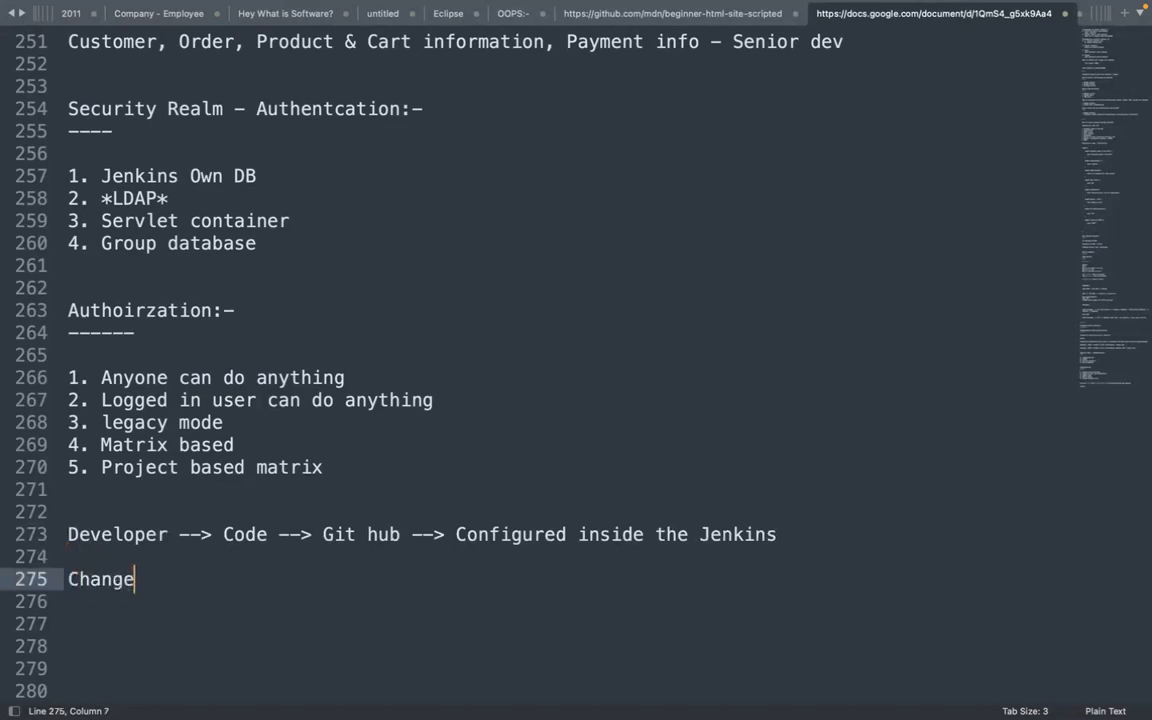
text(s --> Git hub --> Automati)
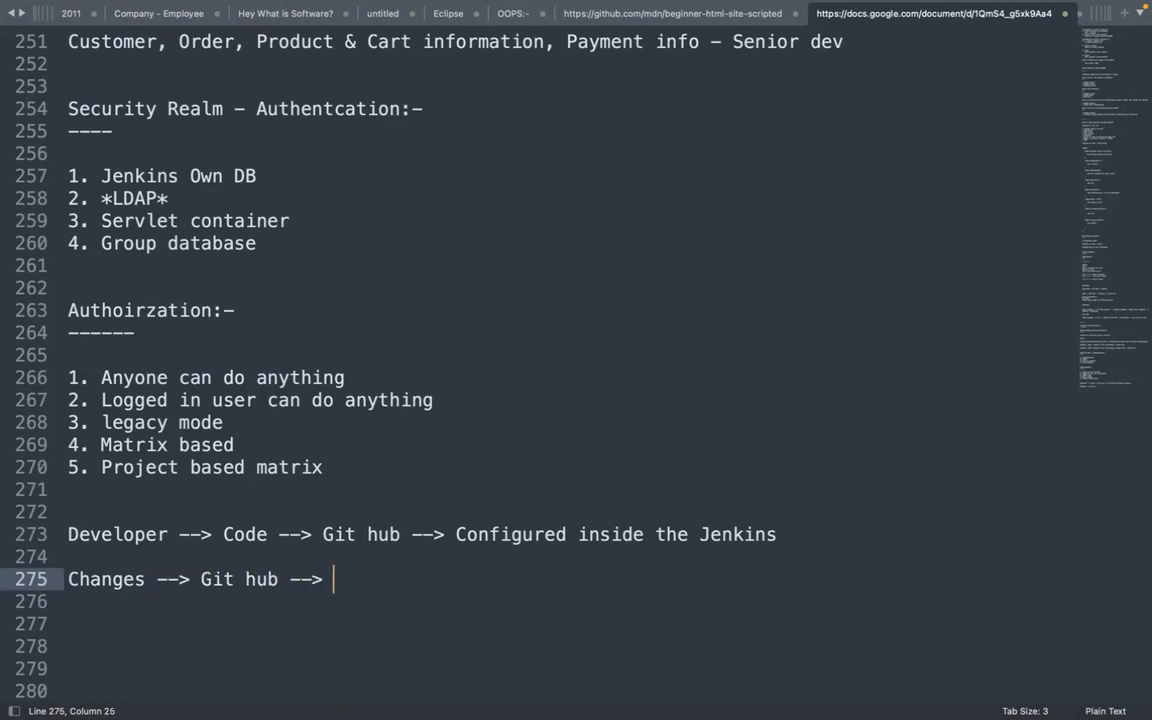
text(ca)
key(BackSpace)
key(BackSpace)
text(a)
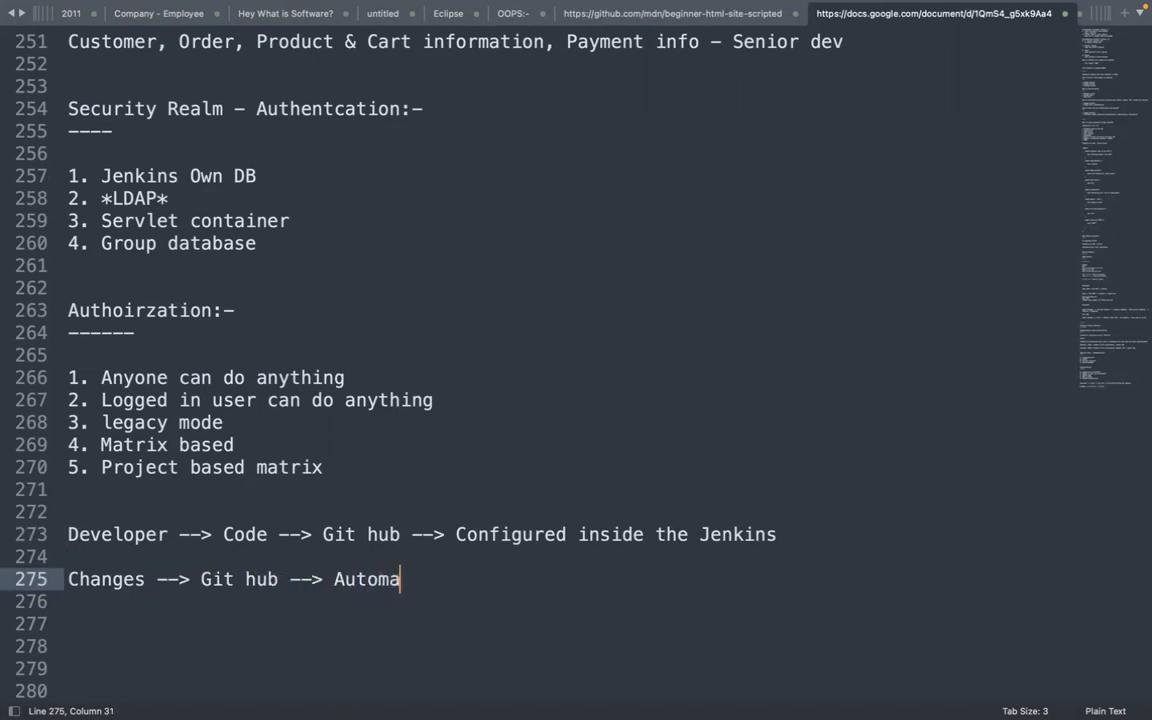
text(tically je)
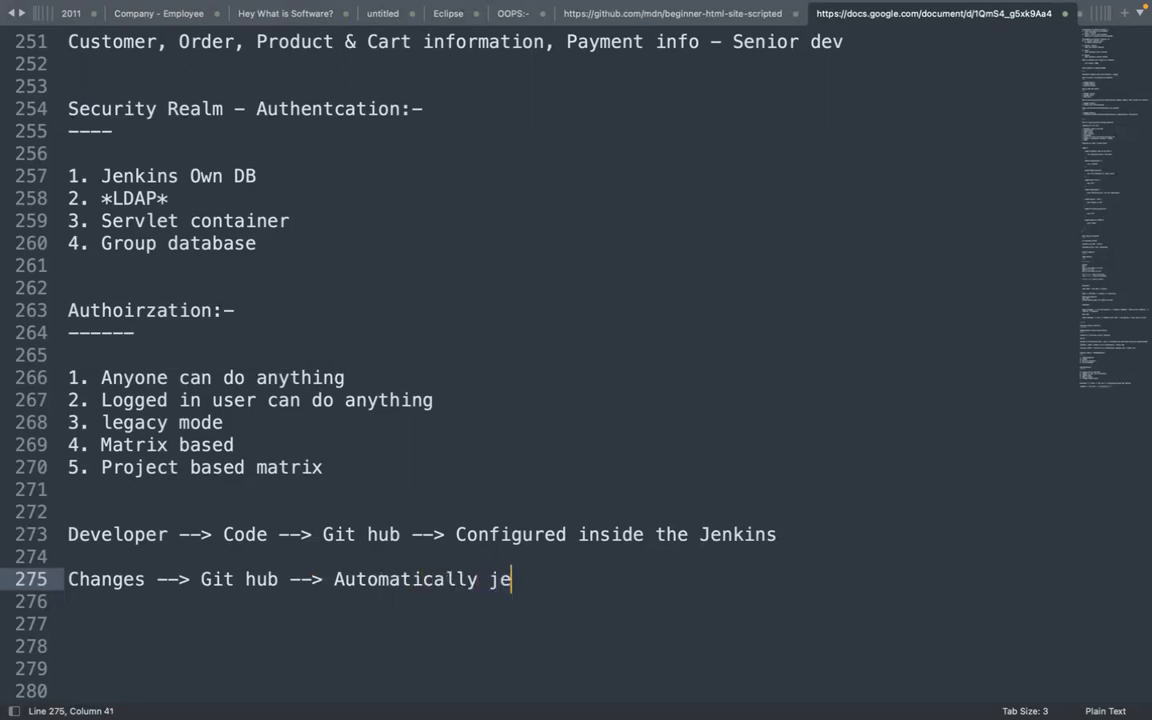
text(nkins --)
text(> b)
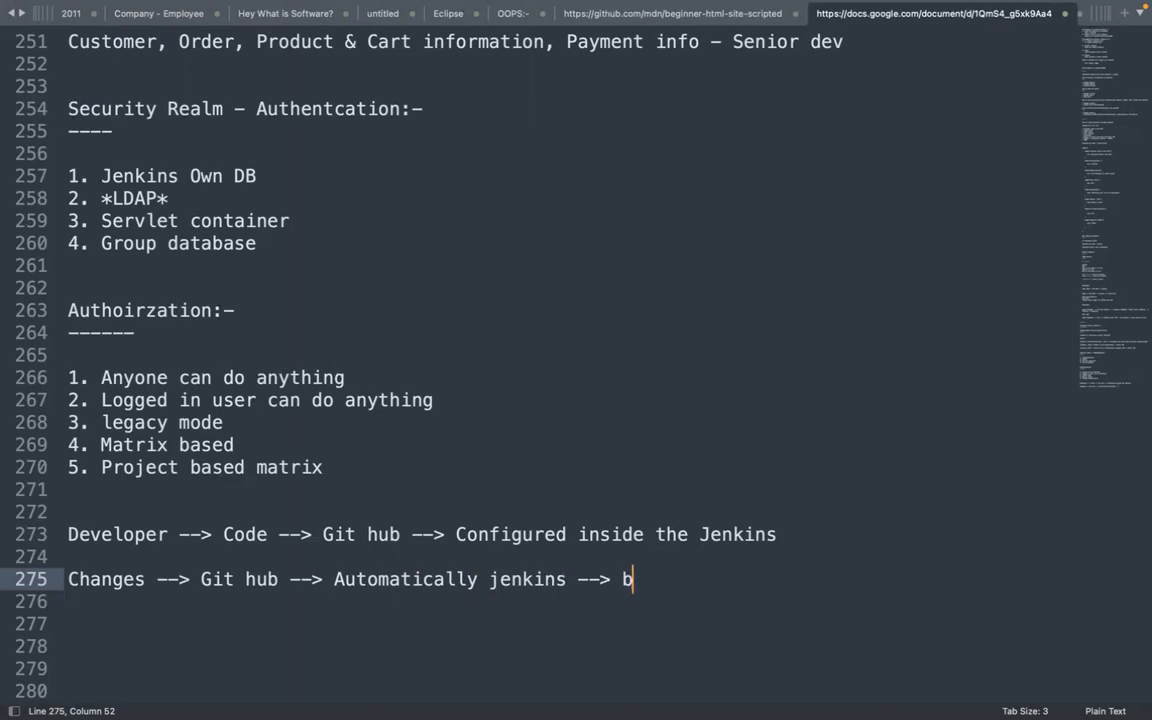
text(uild tr)
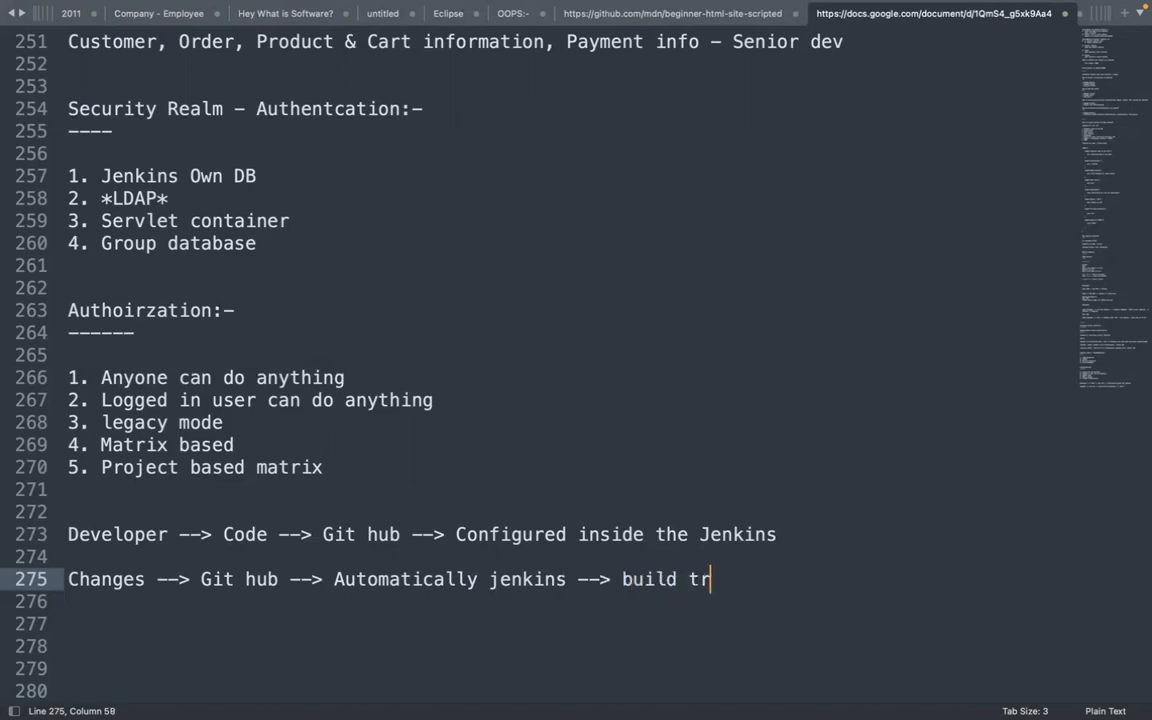
text(iggered -->)
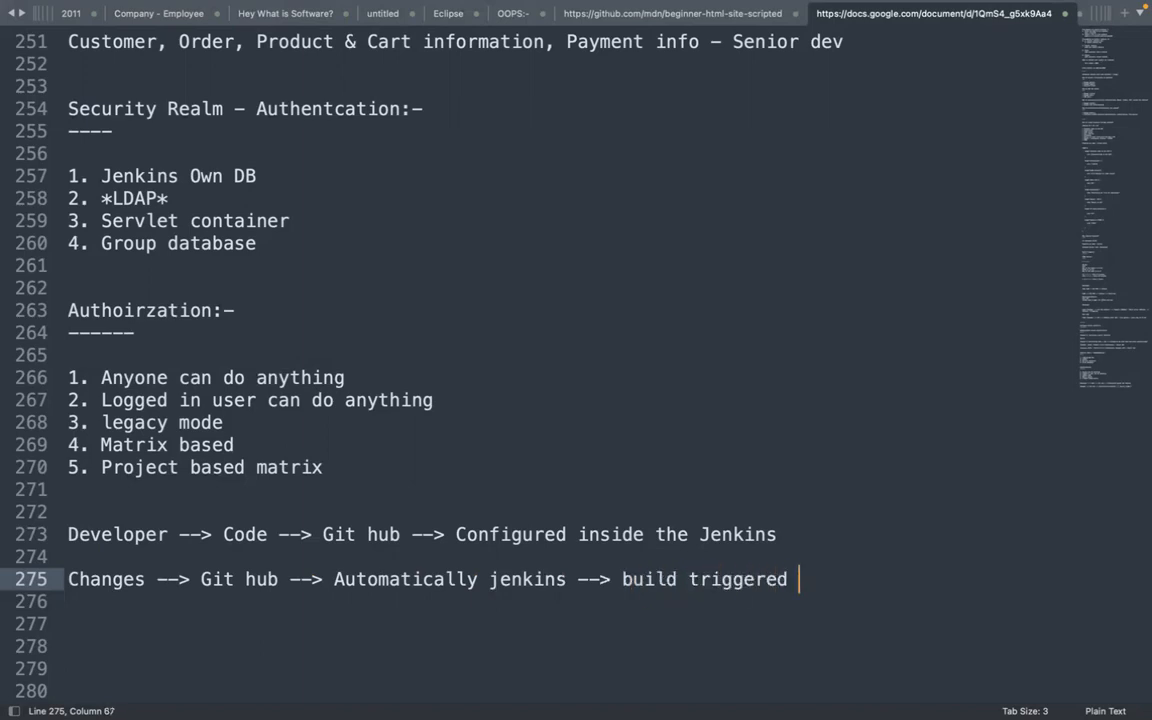
List the build trigger types: Poll SCM, Periodically, Web hooks
key(Return)
key(Return)
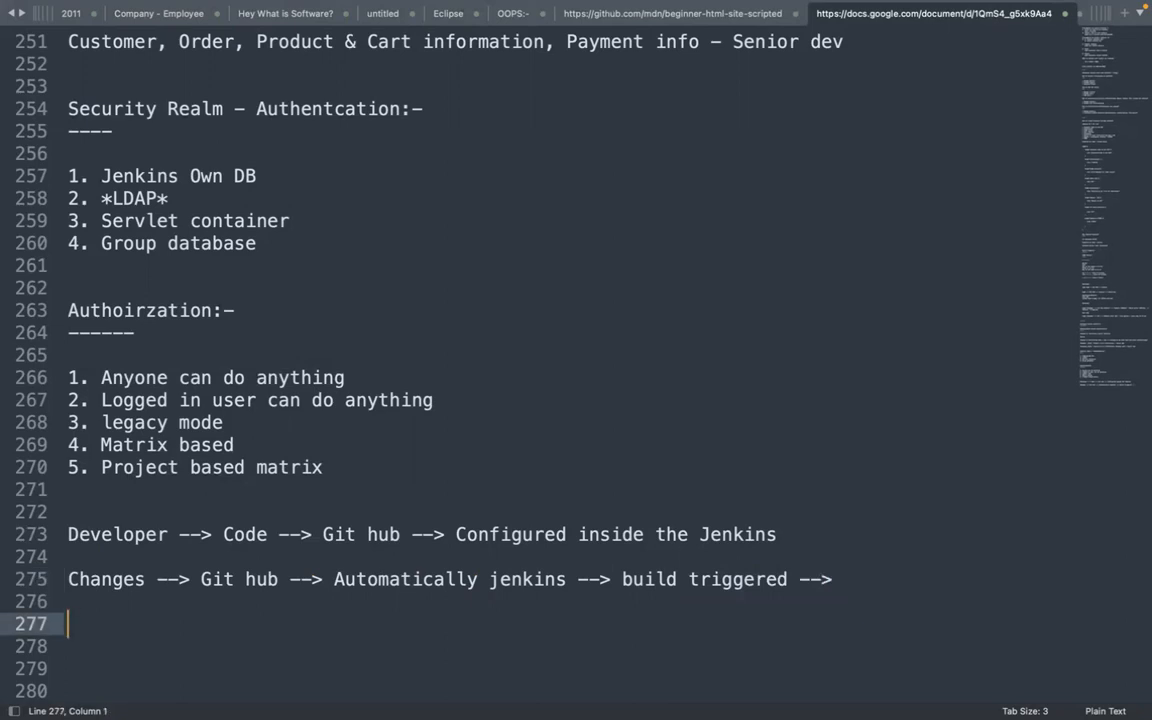
text(> Poll SCM)
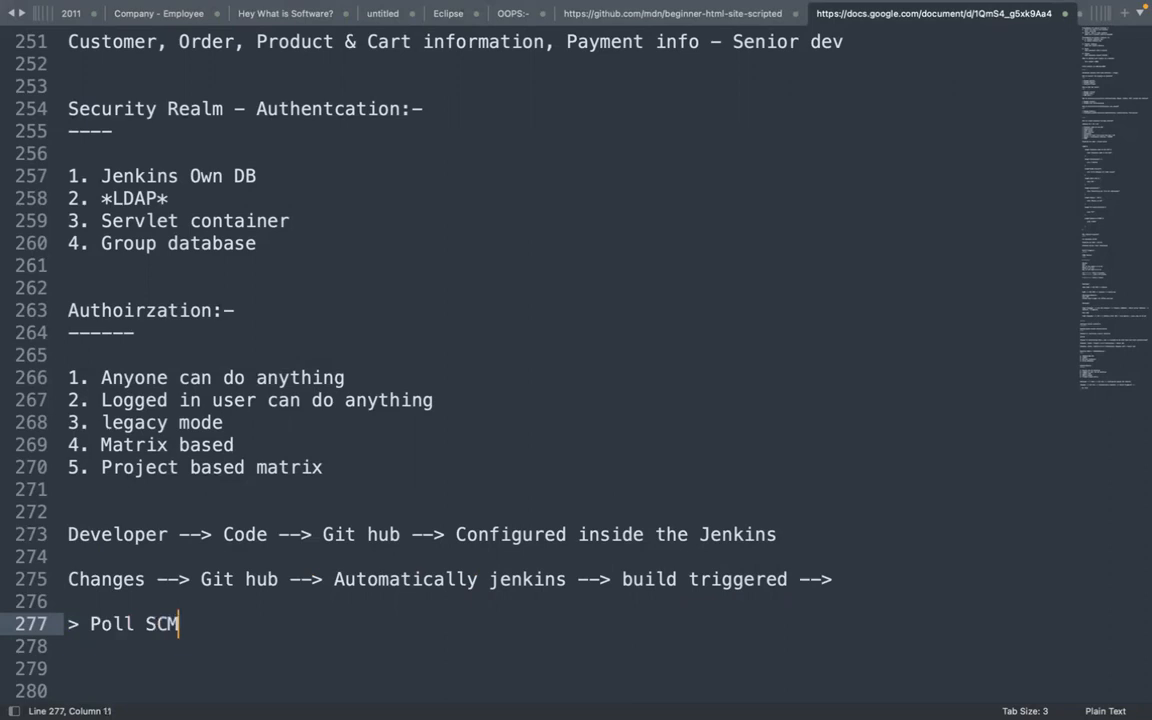
key(Return)
text(> )
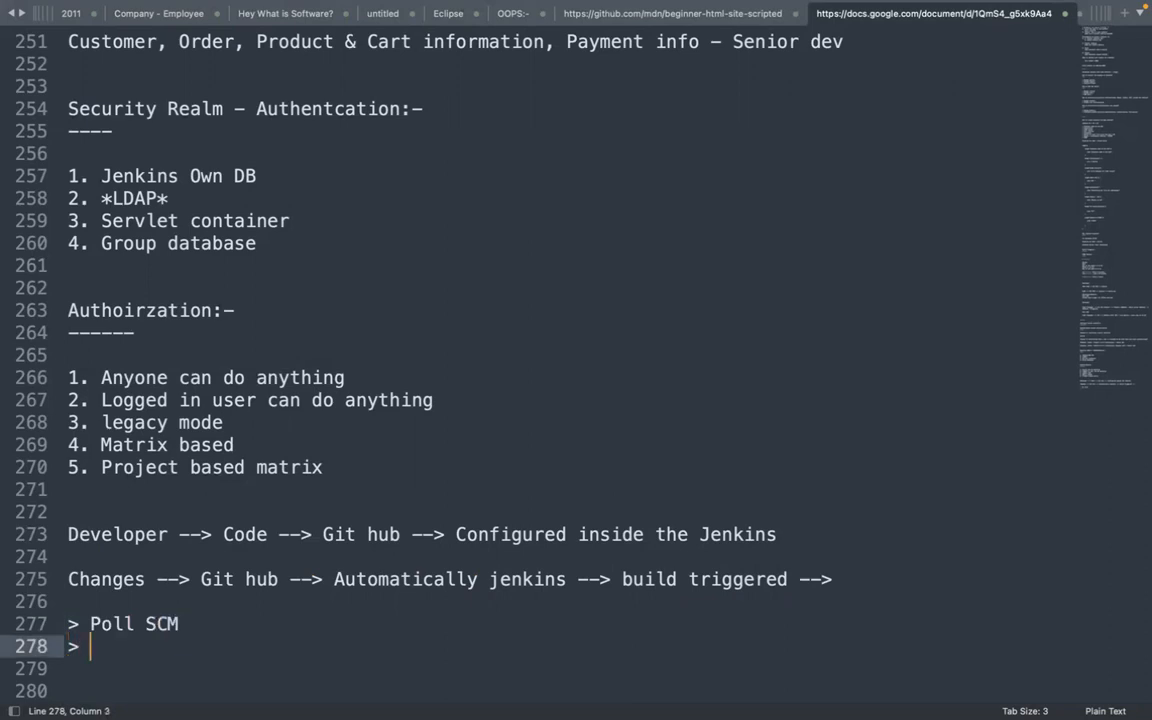
text(Periodically)
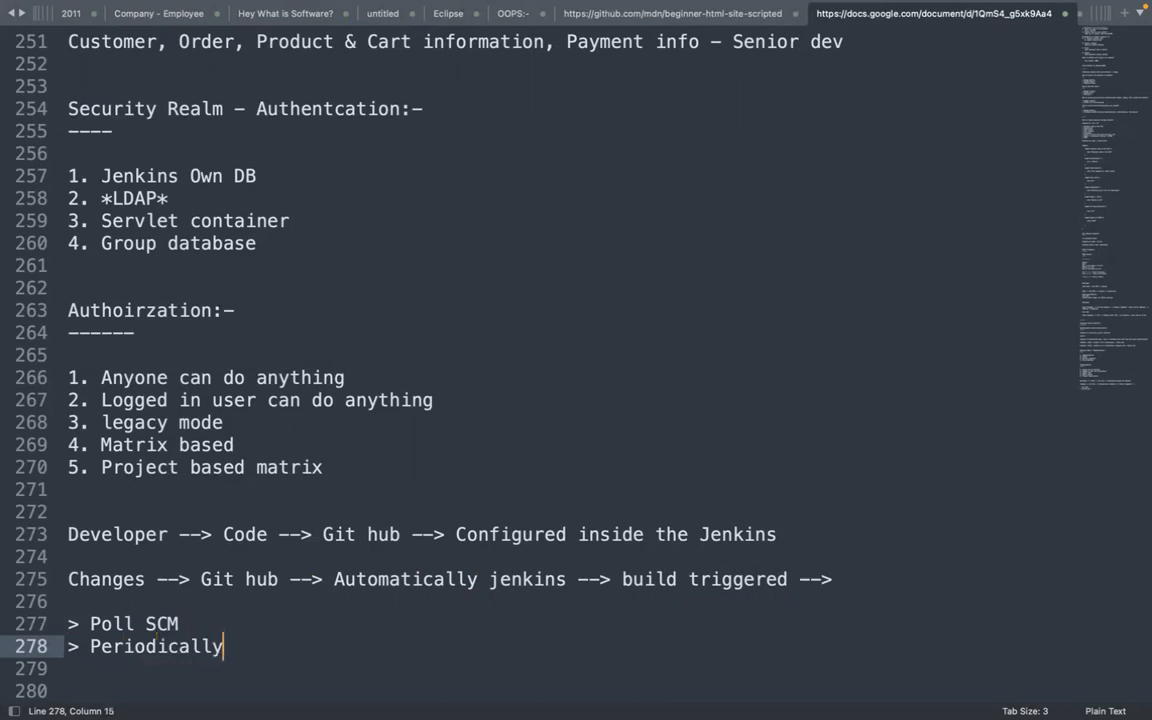
key(Return)
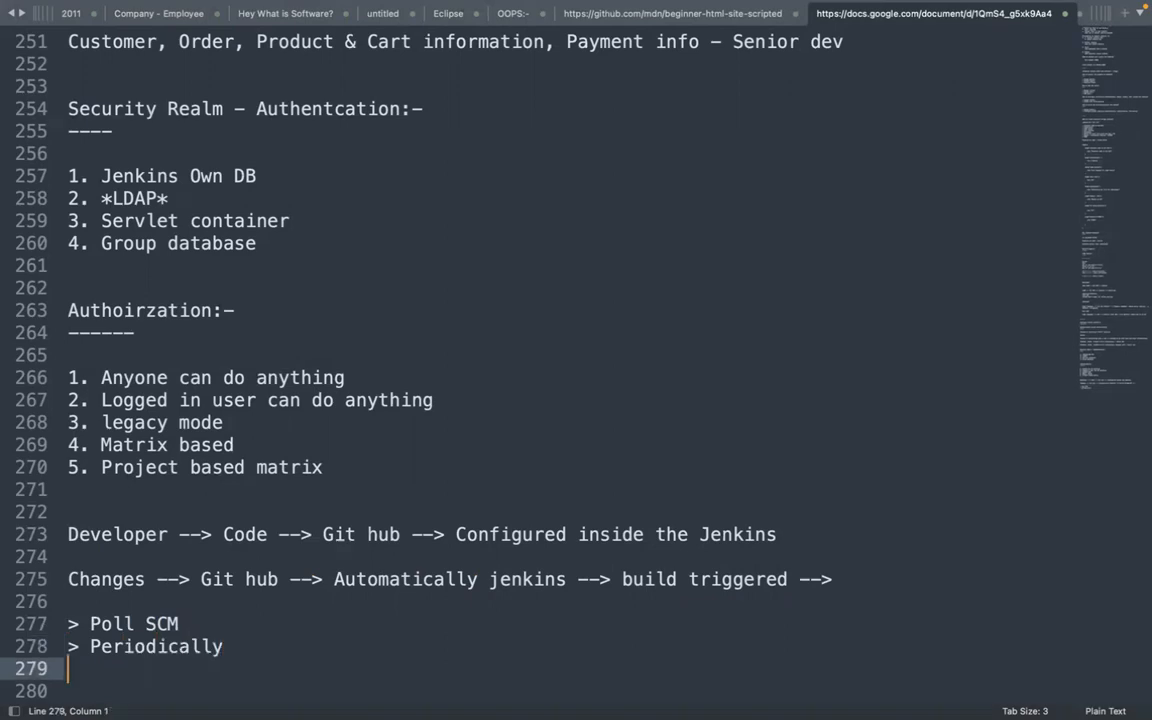
text(> Web h)
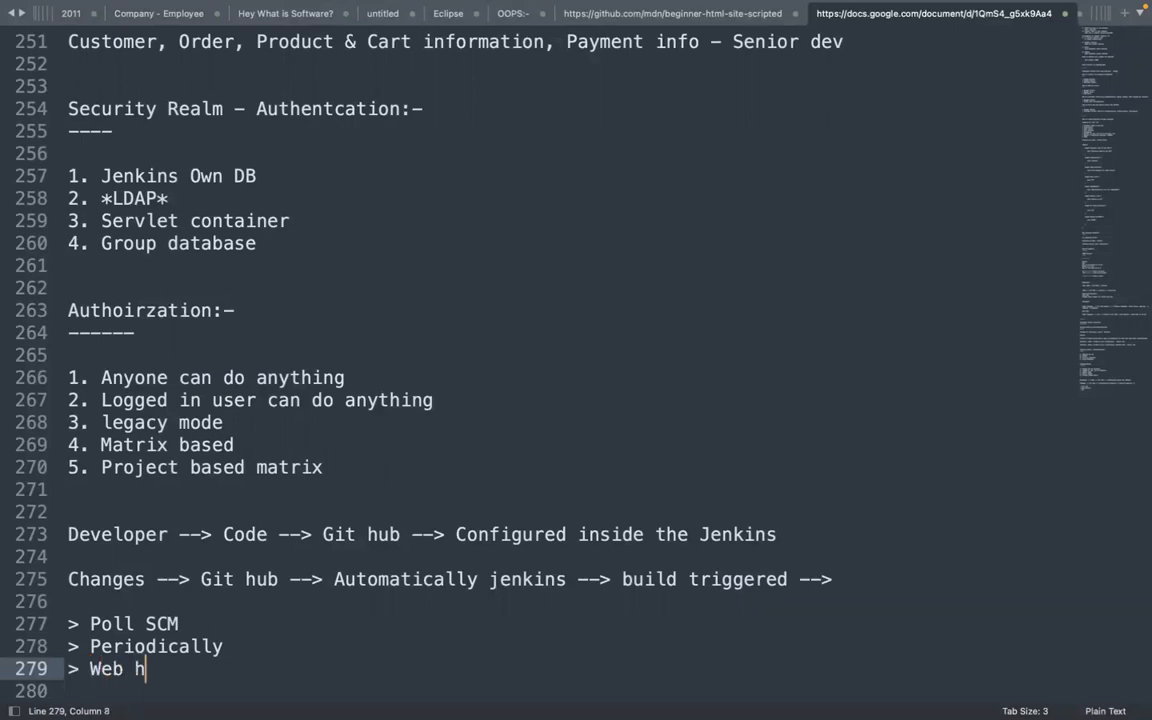
text(ooks)
key(Return)
key(Return)
key(Return)
key(Return)
key(Return)
key(Return)
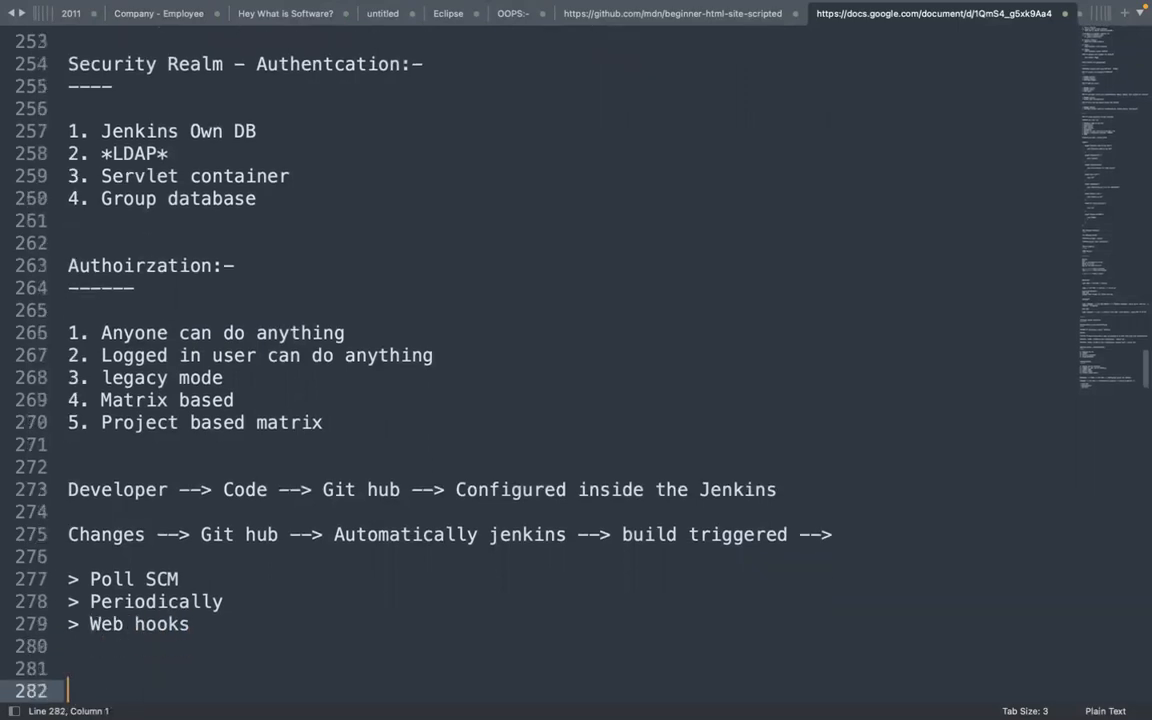
Add a '-----' divider and the note 'Running the build --> Report / Status Pass or Fail'
key(Up)
key(Up)
key(Up)
key(Up)
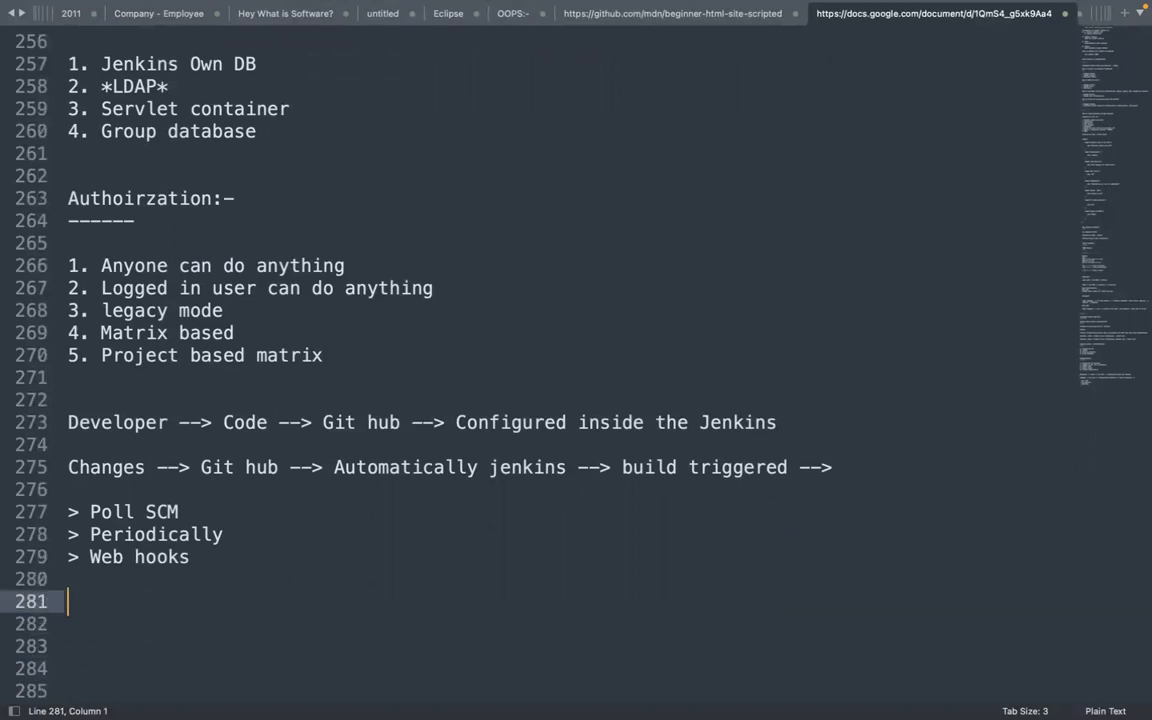
text(-----)
key(Down)
key(Down)
text(Runnuing)
key(BackSpace)
key(BackSpace)
key(BackSpace)
key(BackSpace)
key(BackSpace)
key(BackSpace)
key(BackSpace)
key(BackSpace)
key(BackSpace)
key(BackSpace)
text(Running the bui,d)
key(BackSpace)
key(BackSpace)
text(ld --> Repot)
key(BackSpace)
text(rt / Status )
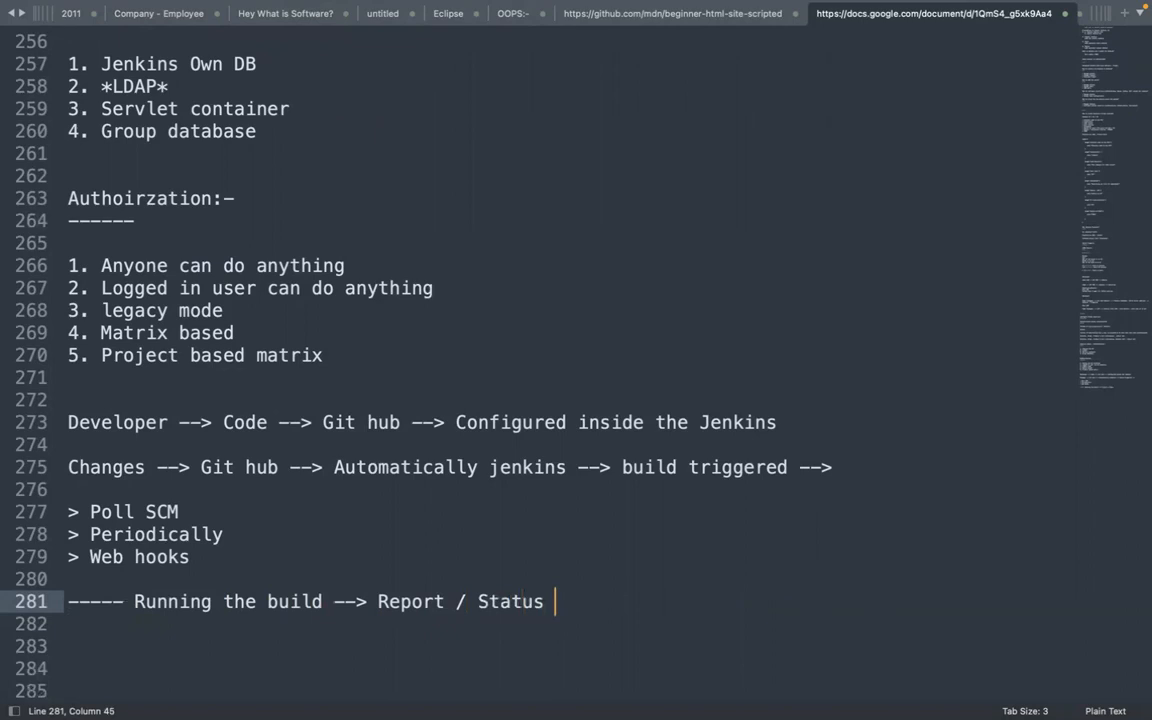
text(Pass or Faile)
key(BackSpace)
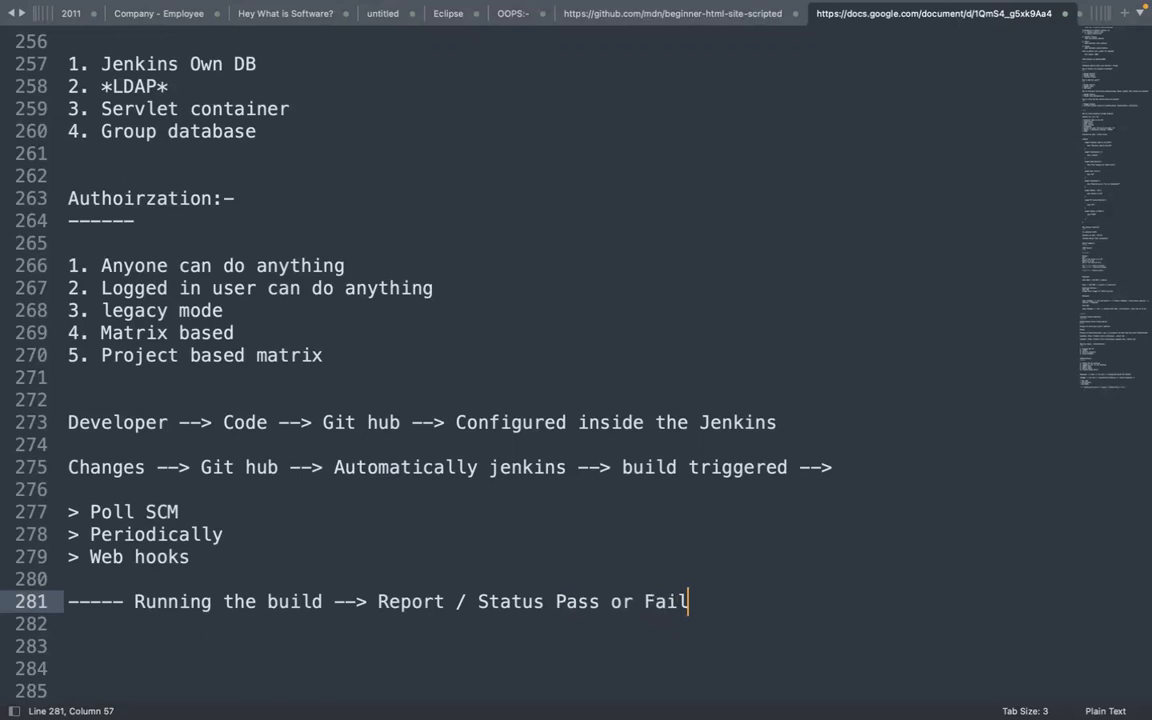
key(Return)
key(Return)
key(Return)
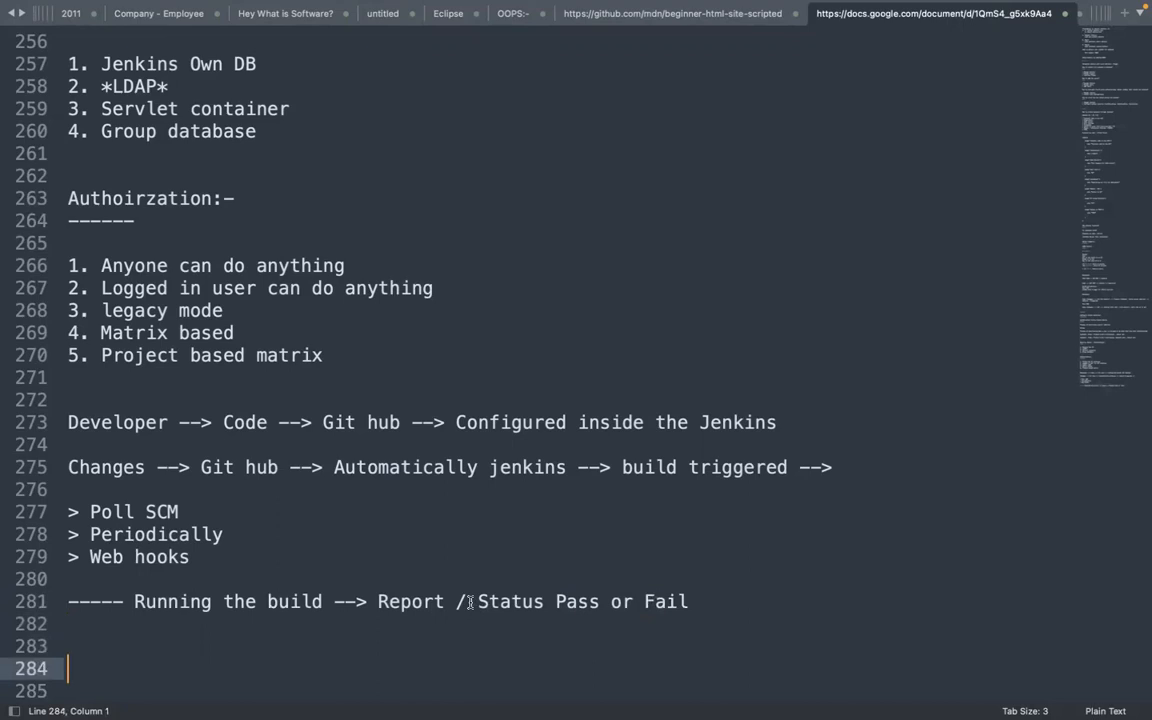
Type the notes '20 Members' and 'Automatic email configuration' on separate lines
text(20 Members)
key(Return)
key(Return)
key(Return)
key(Return)
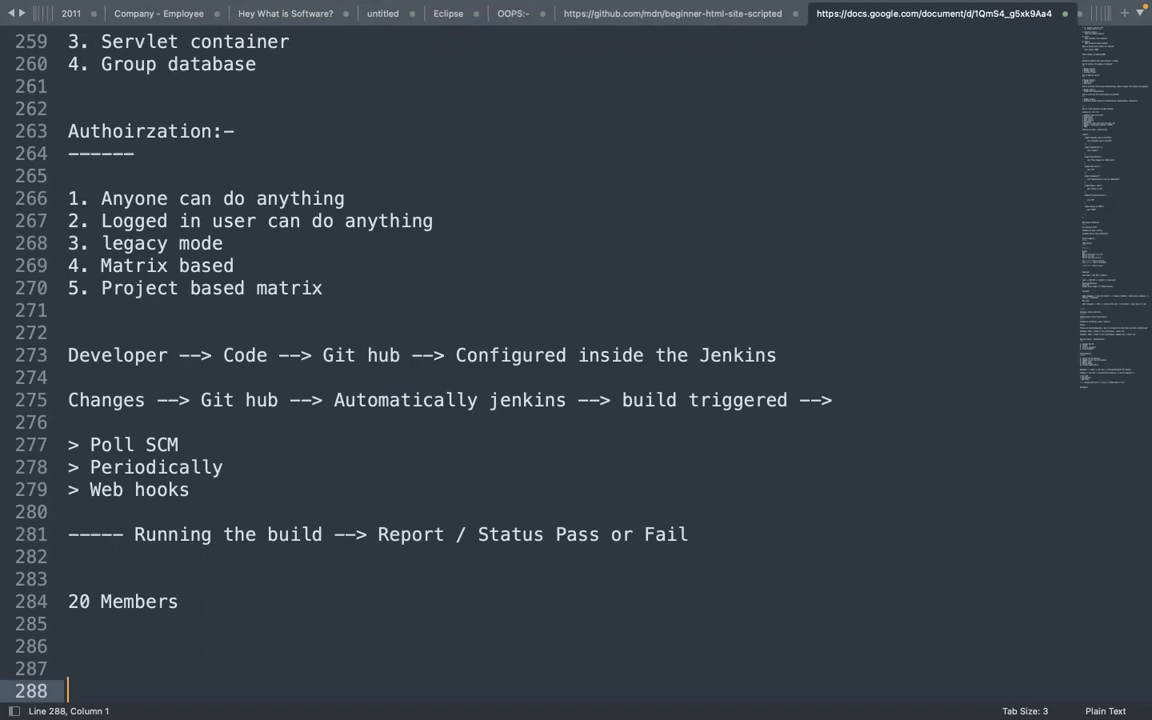
click(68, 668)
text(Automatic email confo)
key(BackSpace)
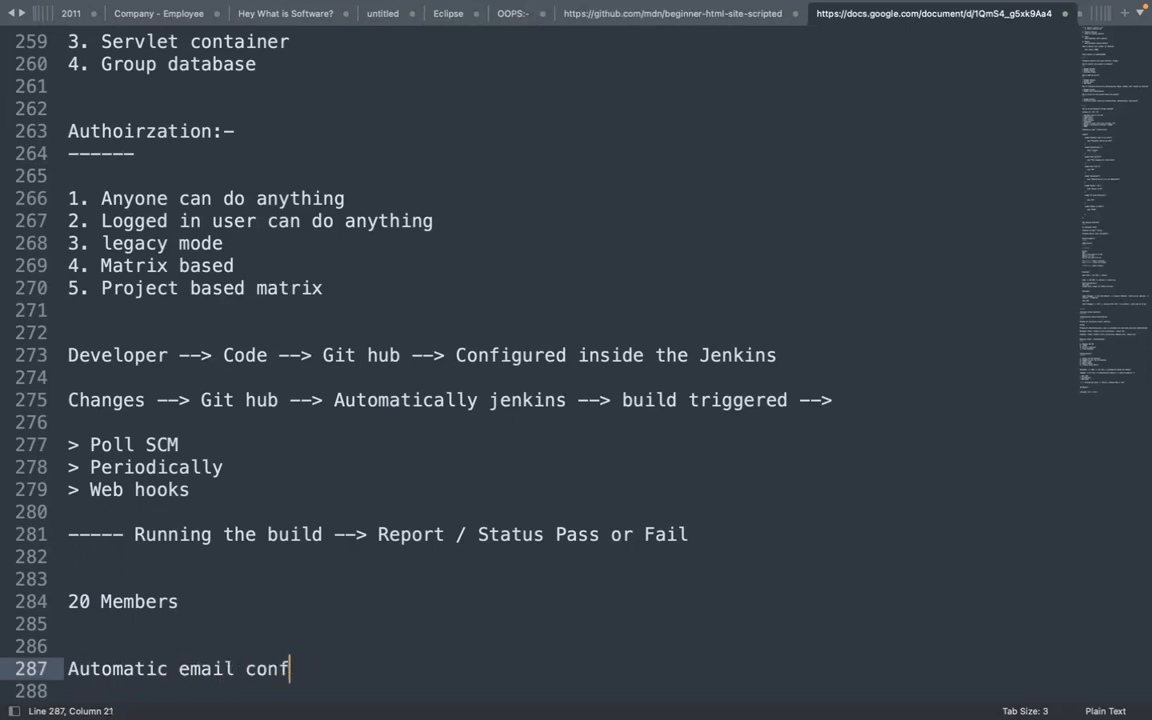
text(iguration)
key(Return)
key(Return)
key(Return)
key(Return)
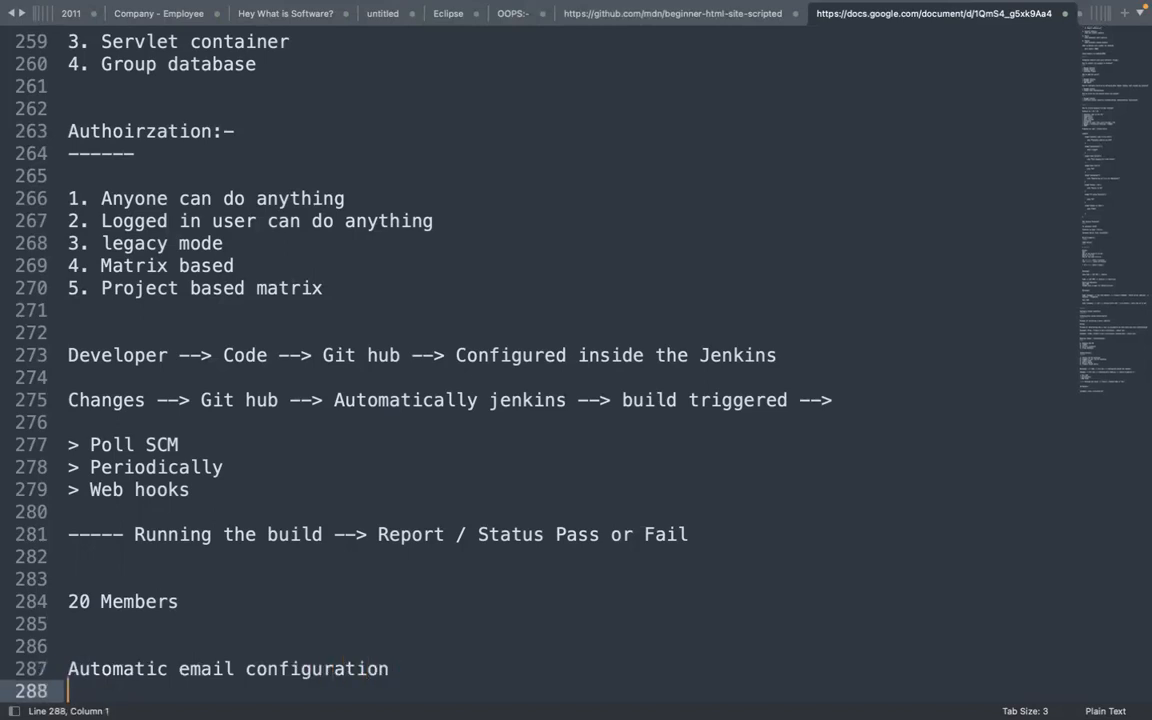
Extend the email note with '/ notification' and add a '----' divider on line 289
click(409, 603)
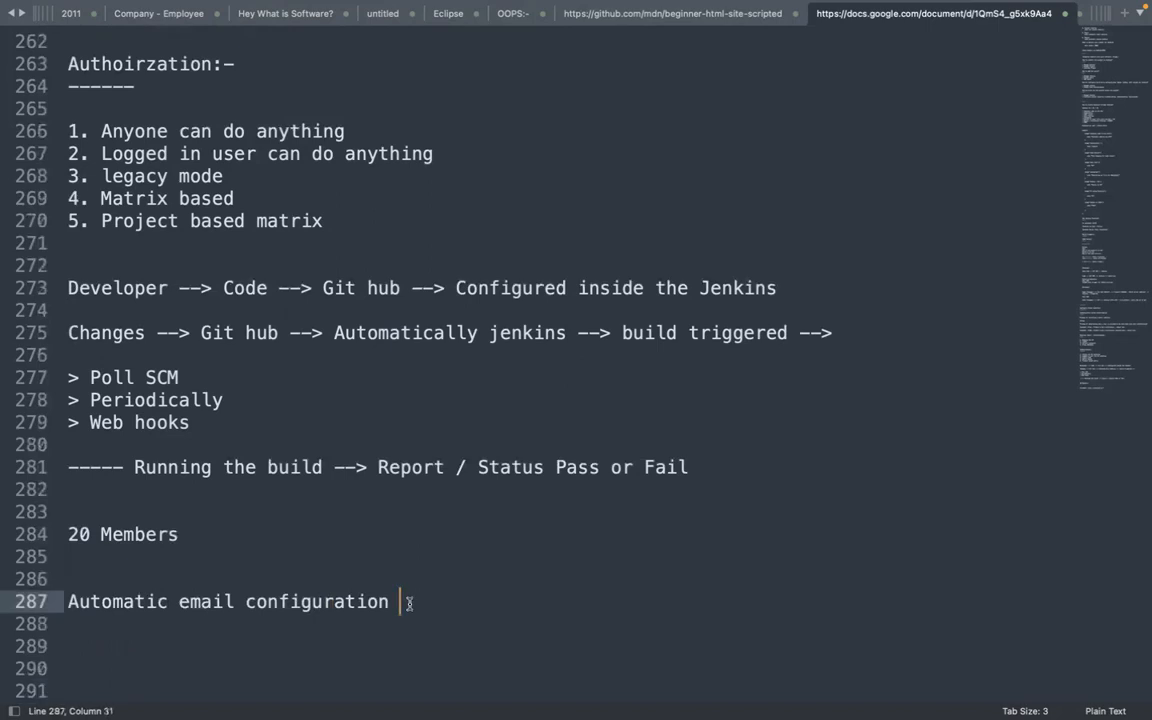
text(/ notification)
key(Return)
key(Return)
key(Return)
key(Return)
key(Return)
key(Return)
key(Return)
key(Return)
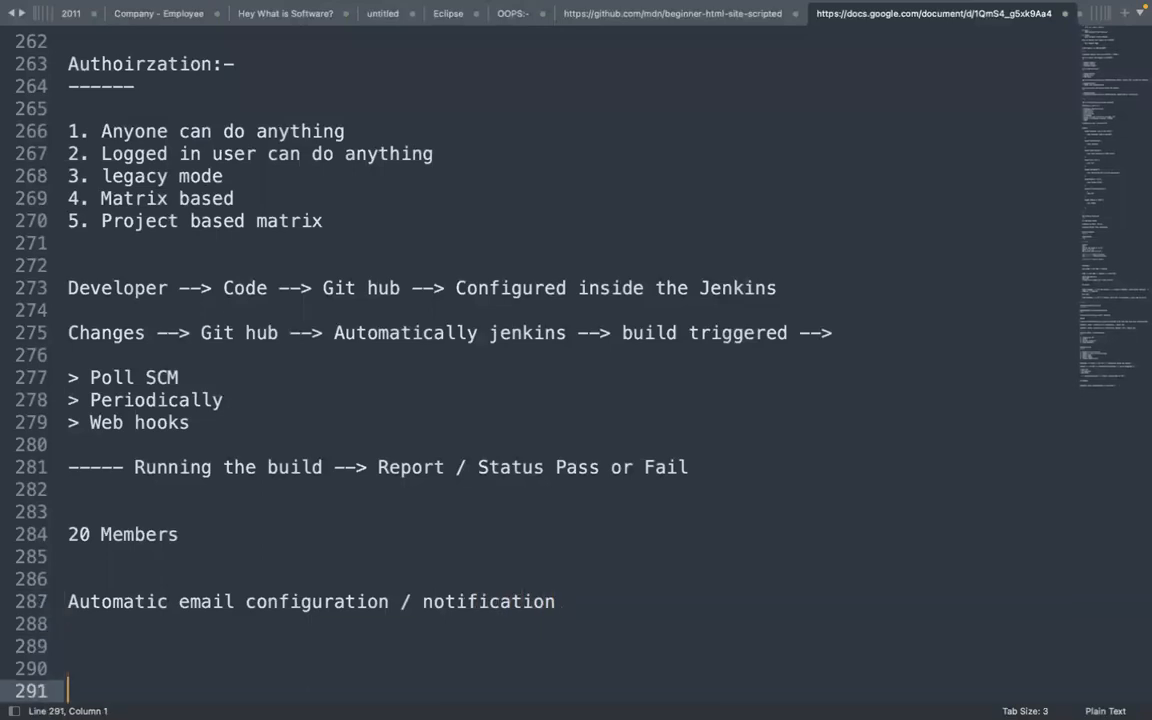
key(Return)
key(Return)
key(Return)
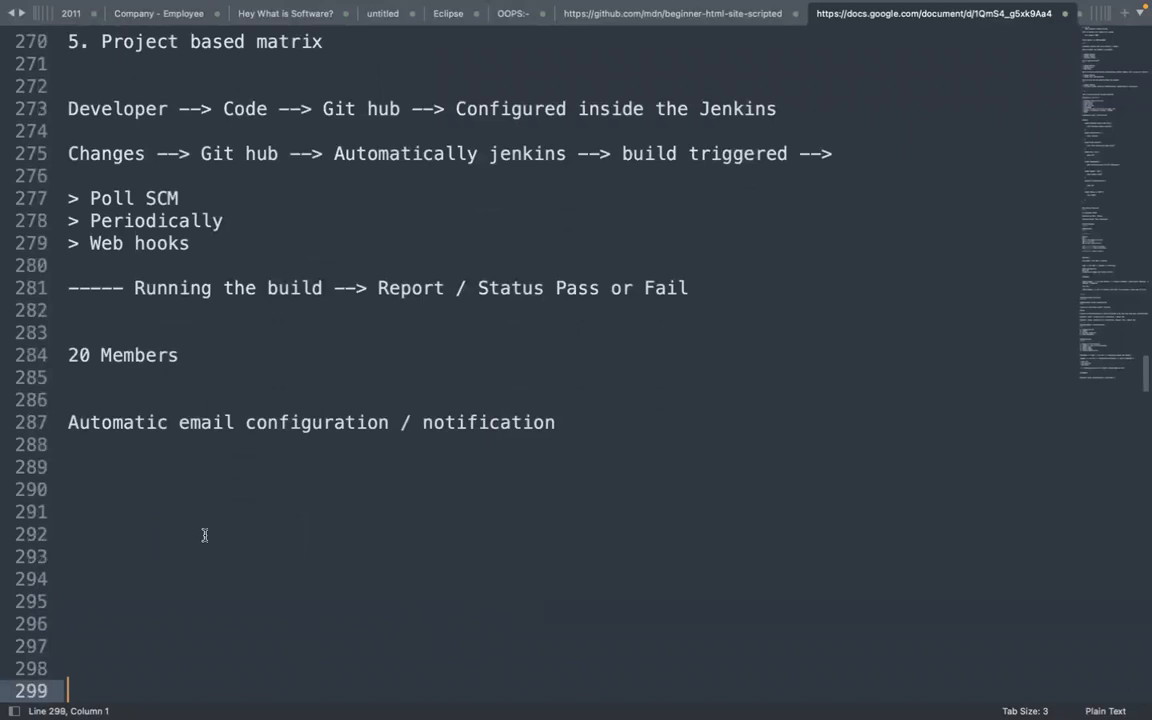
click(100, 477)
text(----)
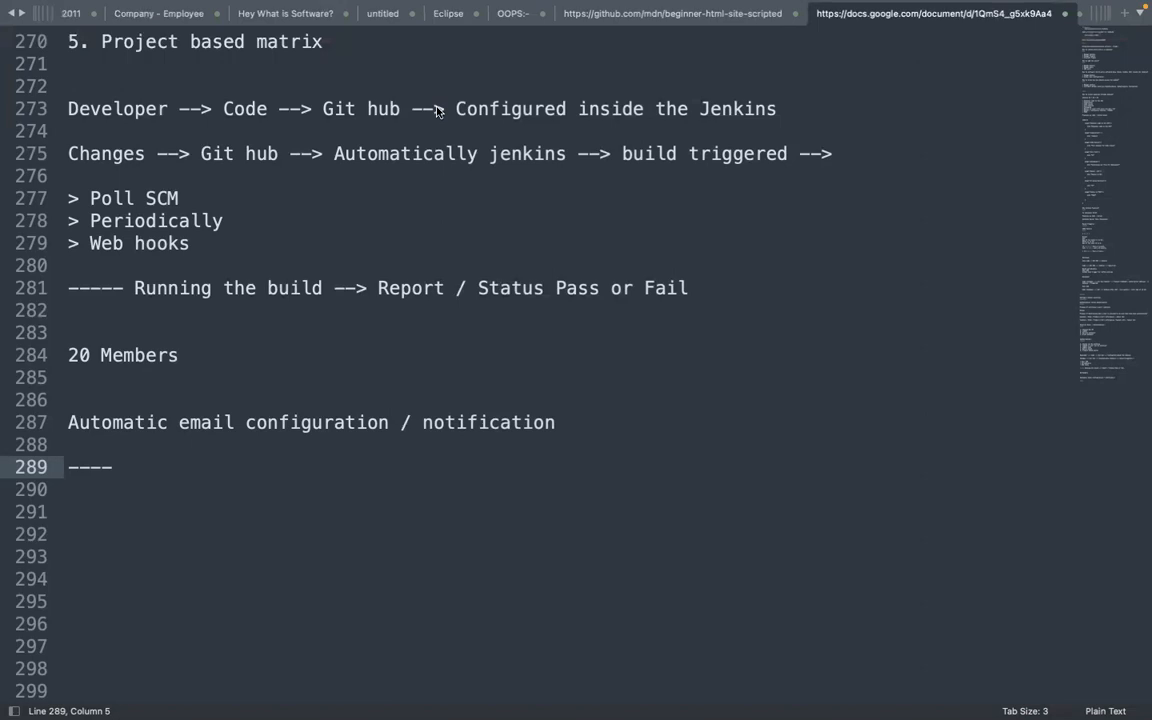
mouse_move(747, 712)
Go from the Jenkins Dashboard through Manage Jenkins to Configure System
click(815, 694)
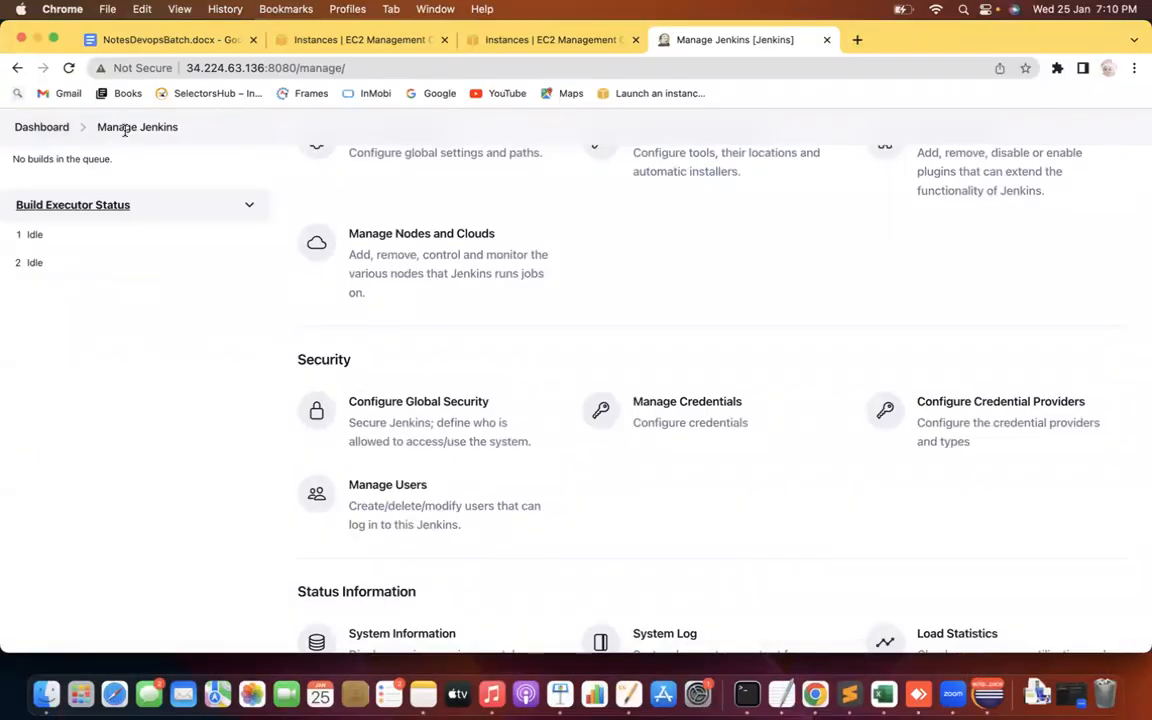
click(52, 127)
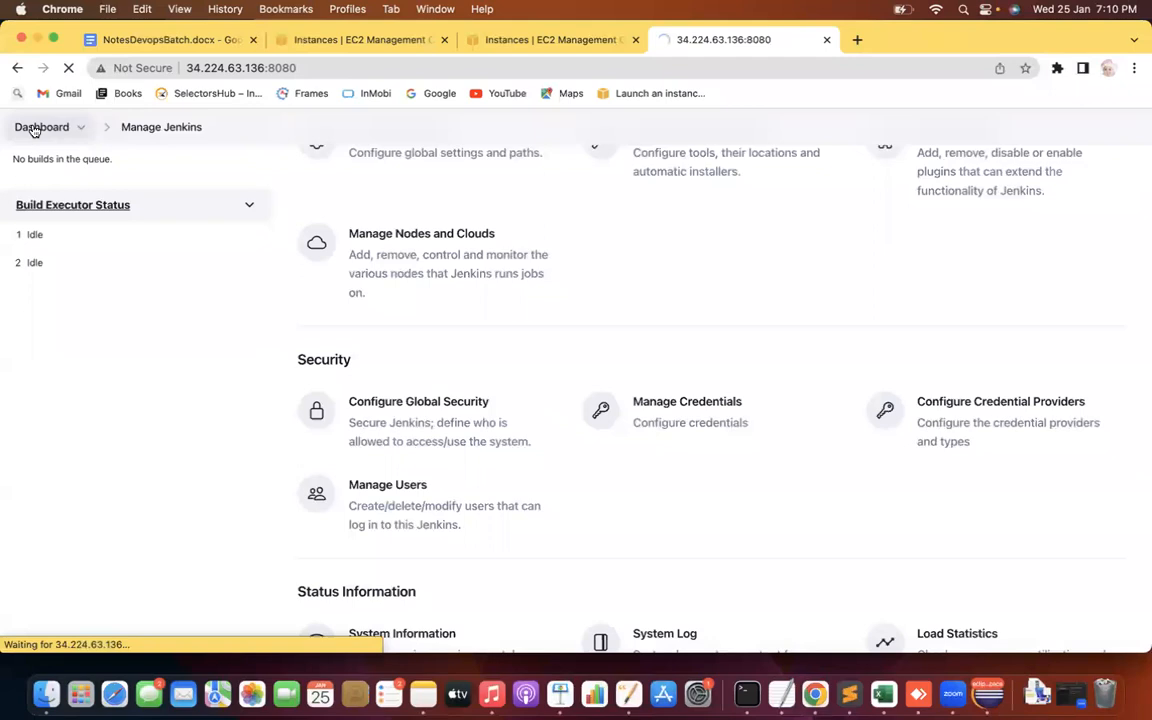
click(95, 340)
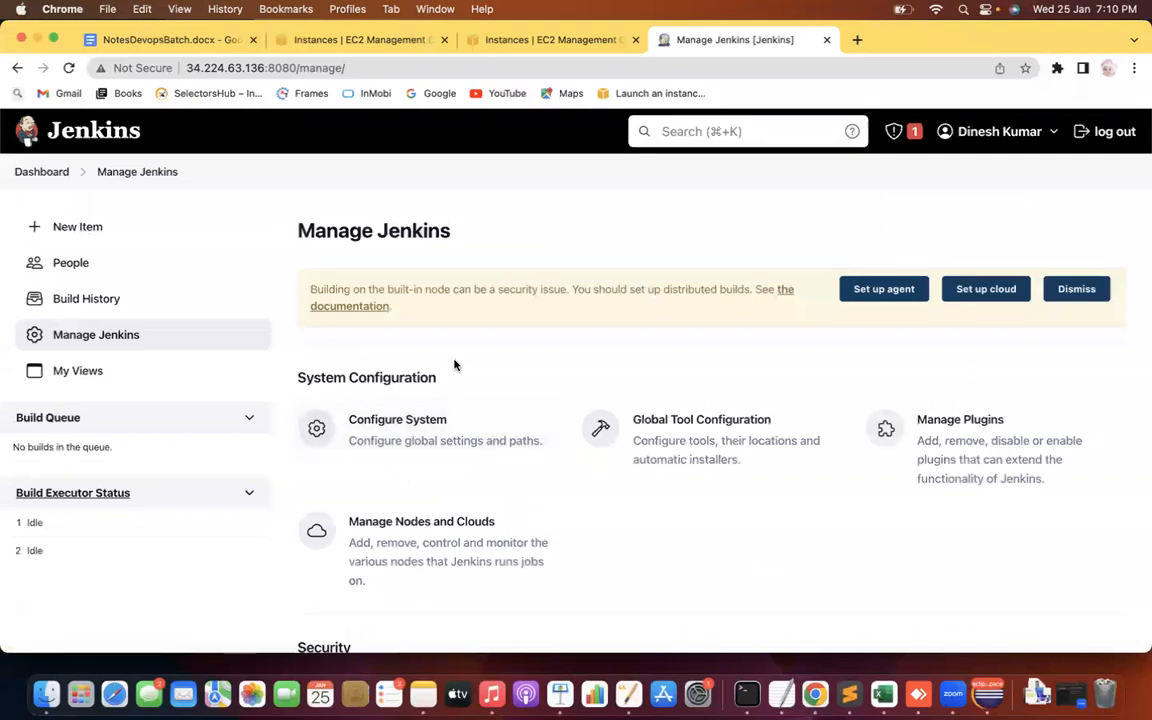
click(420, 432)
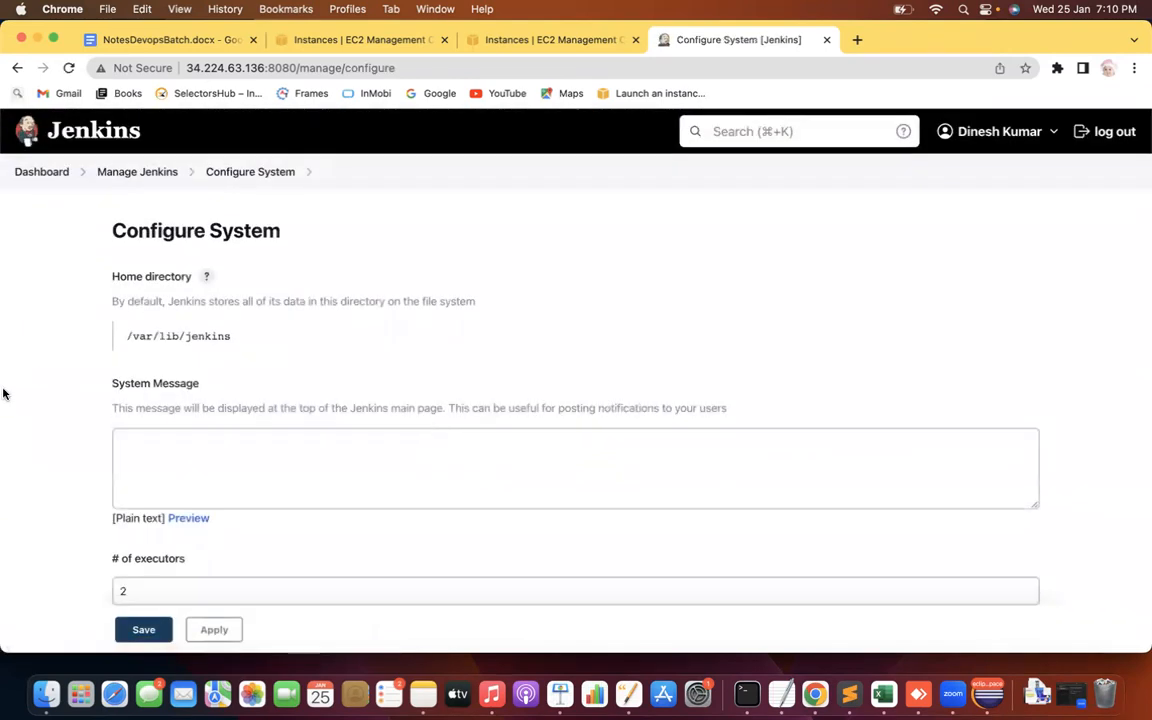
Find the Extended E-mail Notification section by searching 'exten' and focus its SMTP server field
scroll(3, 393, down, 5)
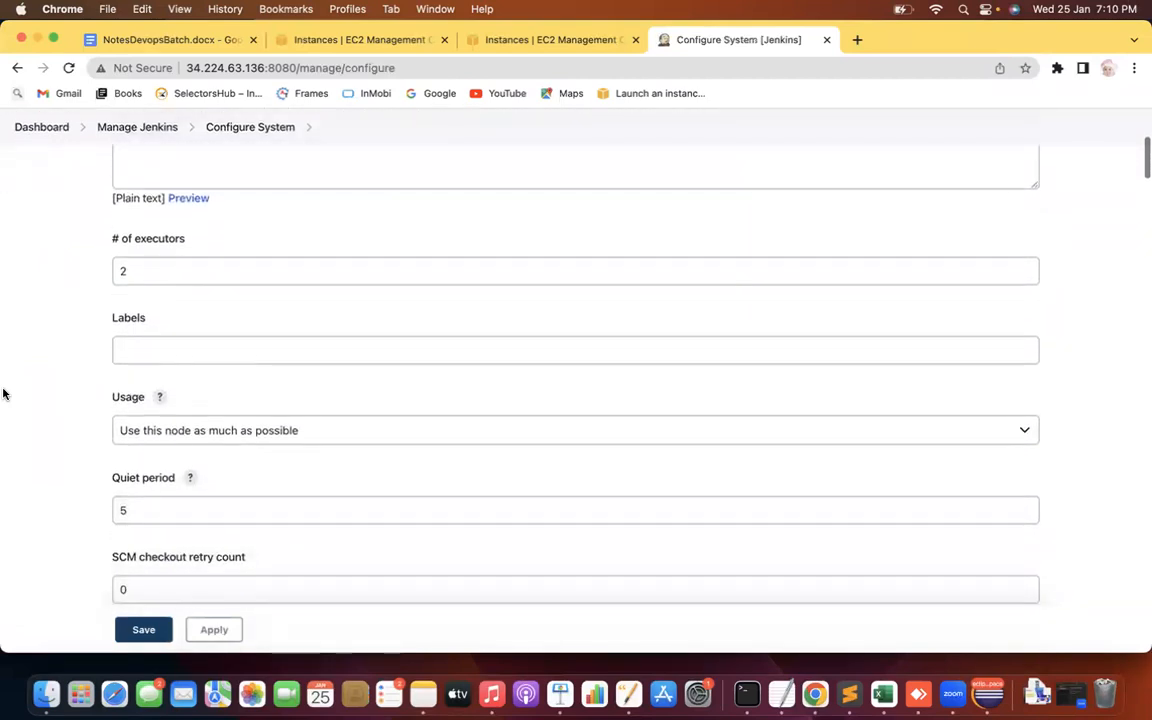
key(super+f)
text(e)
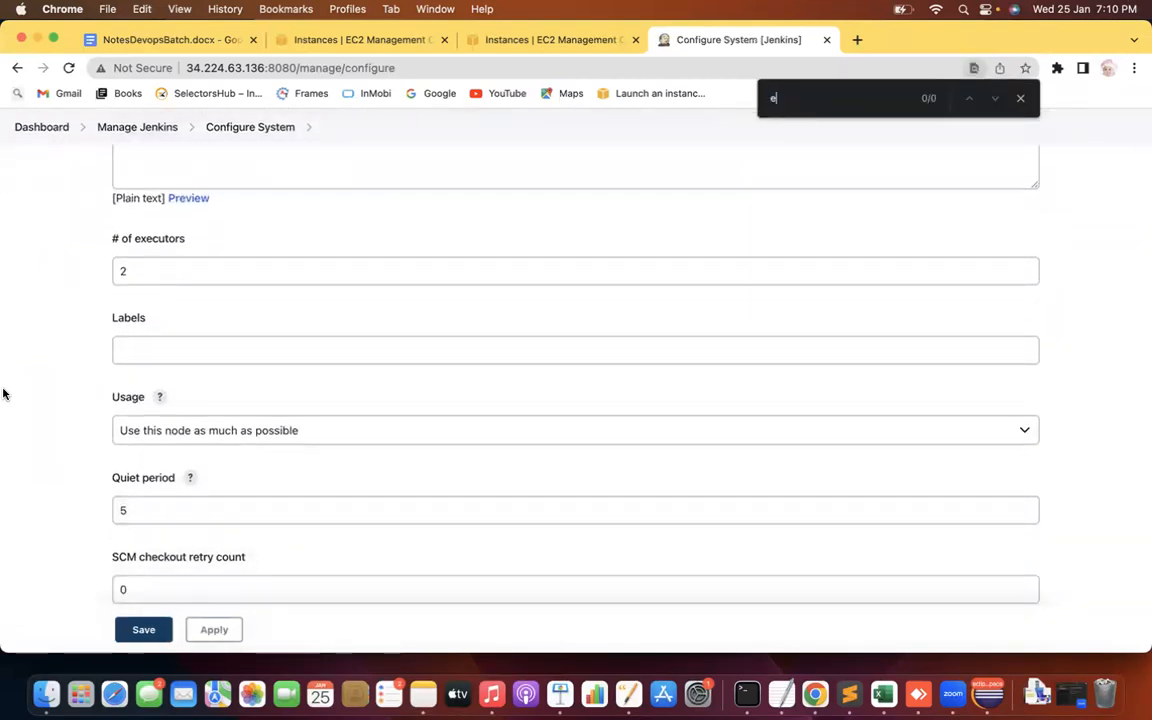
text(xten)
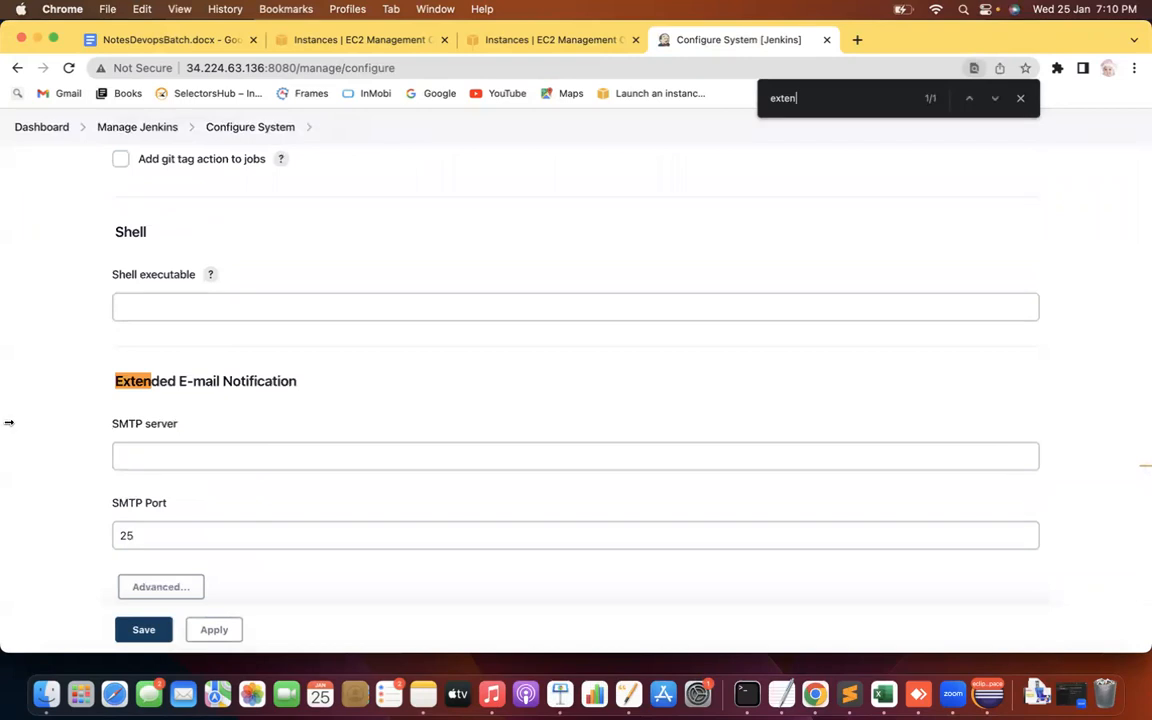
drag(101, 384, 288, 381)
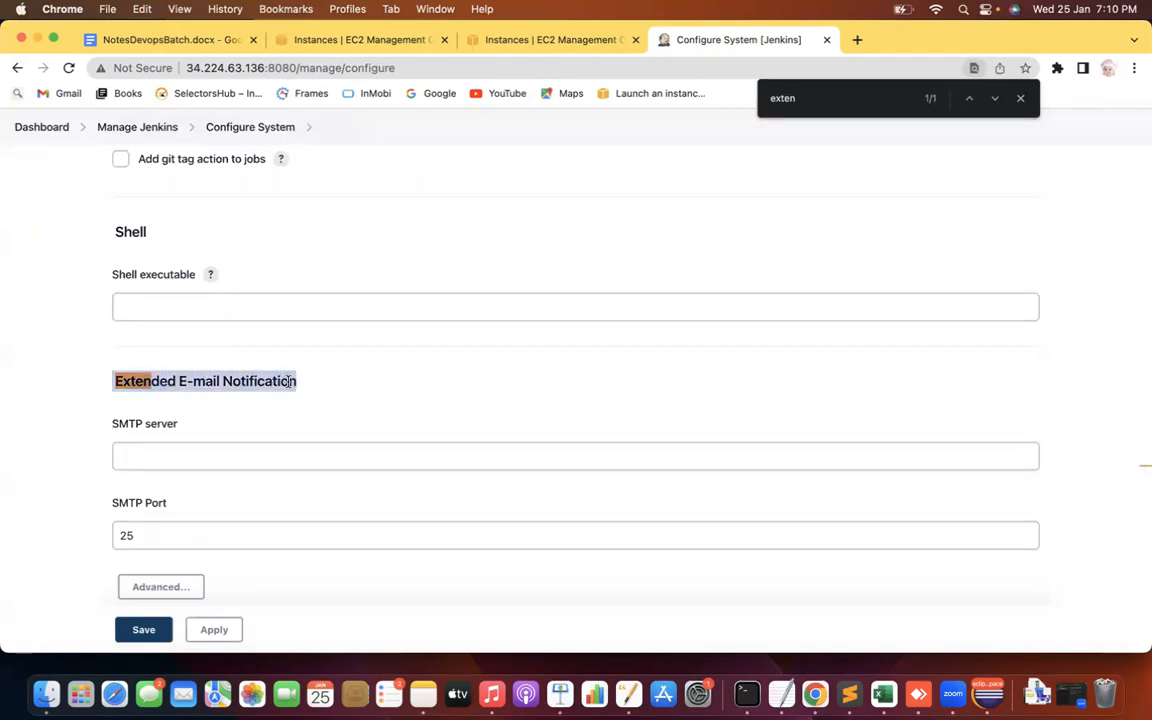
click(77, 378)
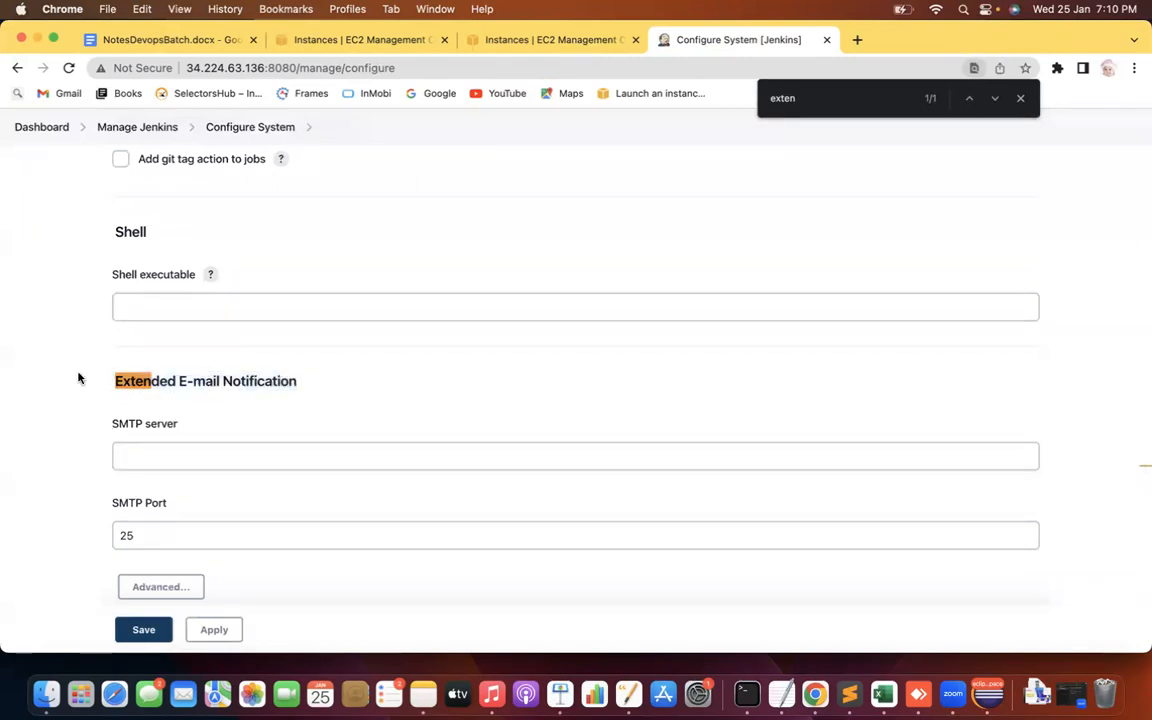
scroll(78, 378, down, 3)
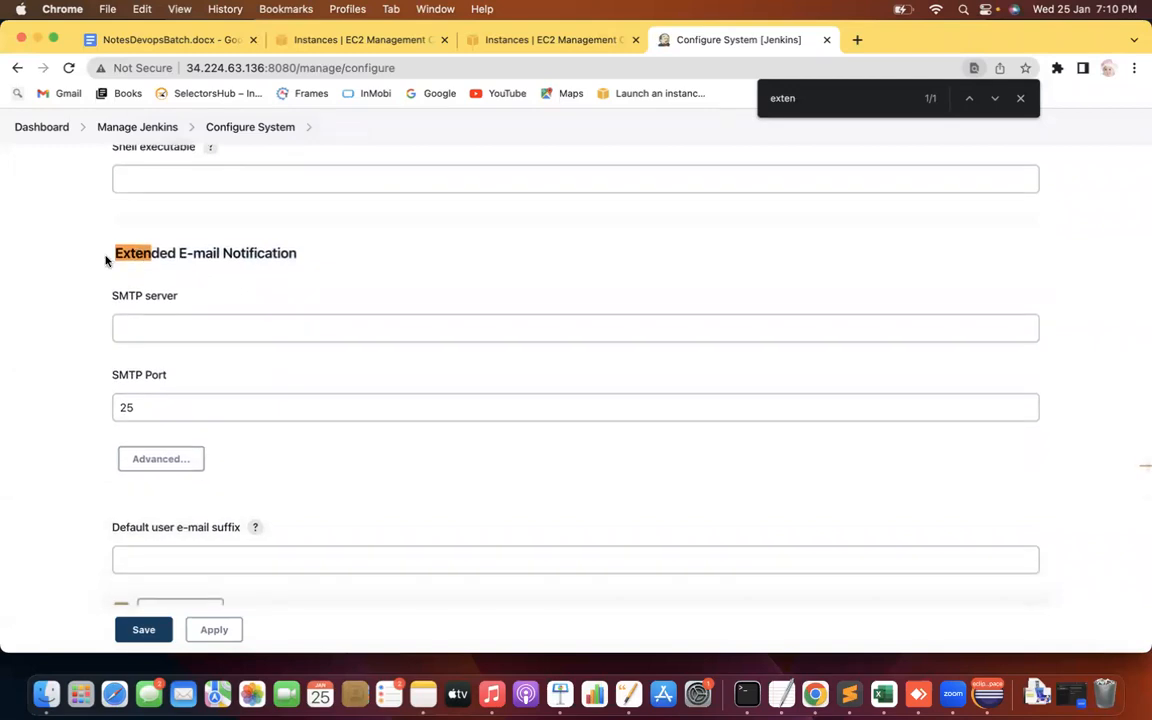
drag(106, 256, 277, 245)
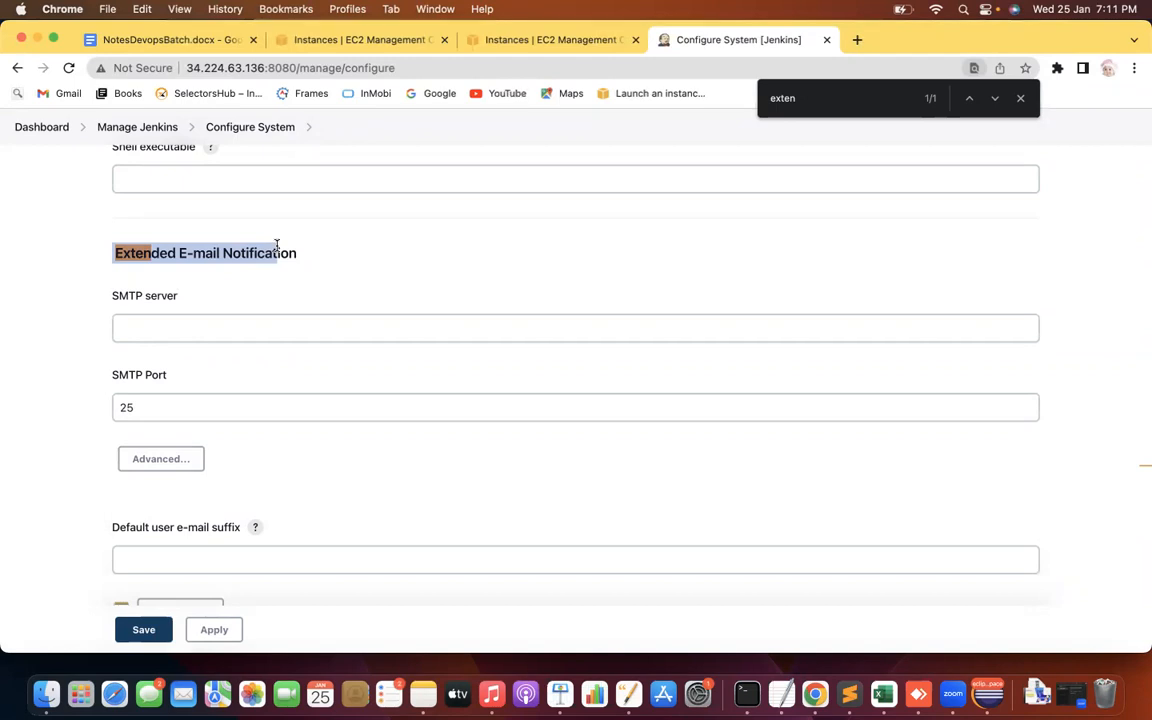
drag(108, 297, 177, 298)
click(142, 331)
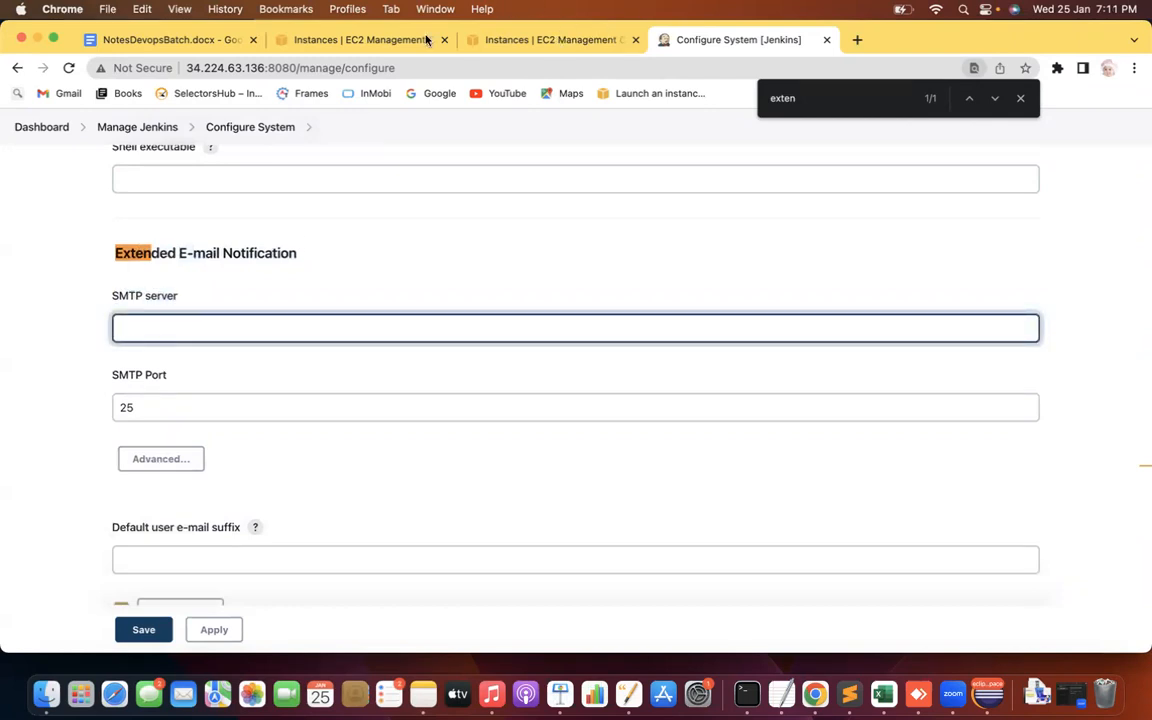
Search Google for Gmail's default SMTP server and port, and copy smtp.gmail.com
click(855, 41)
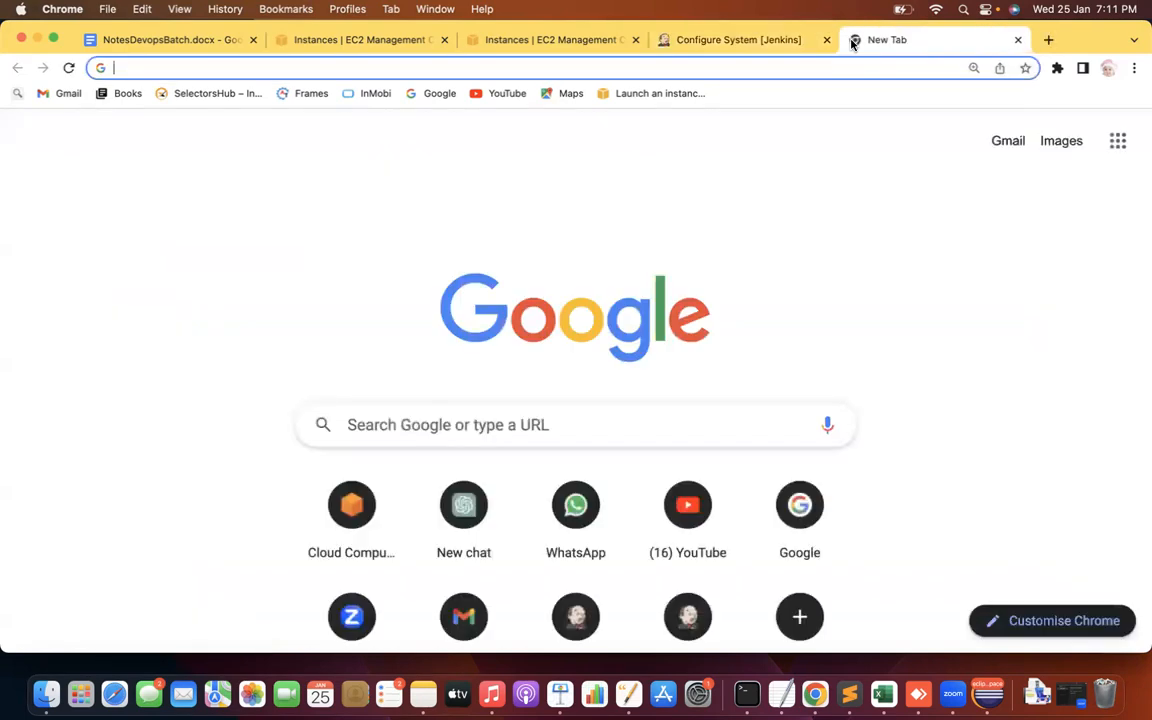
text(smtp)
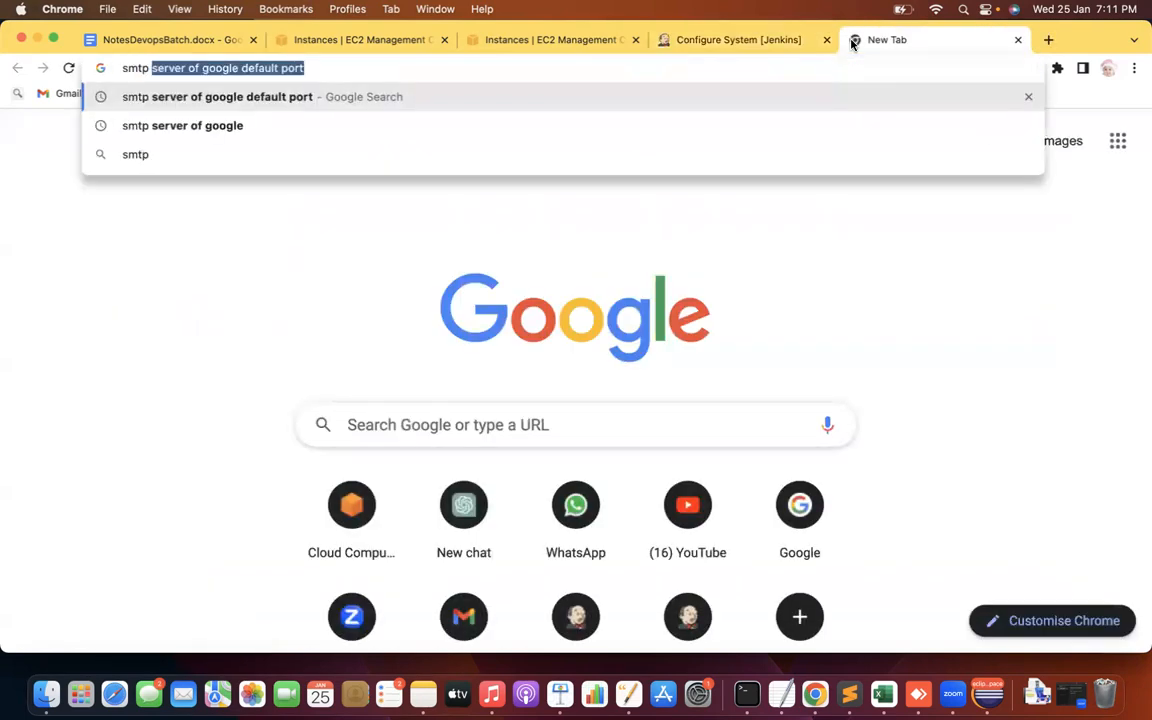
click(308, 65)
key(Return)
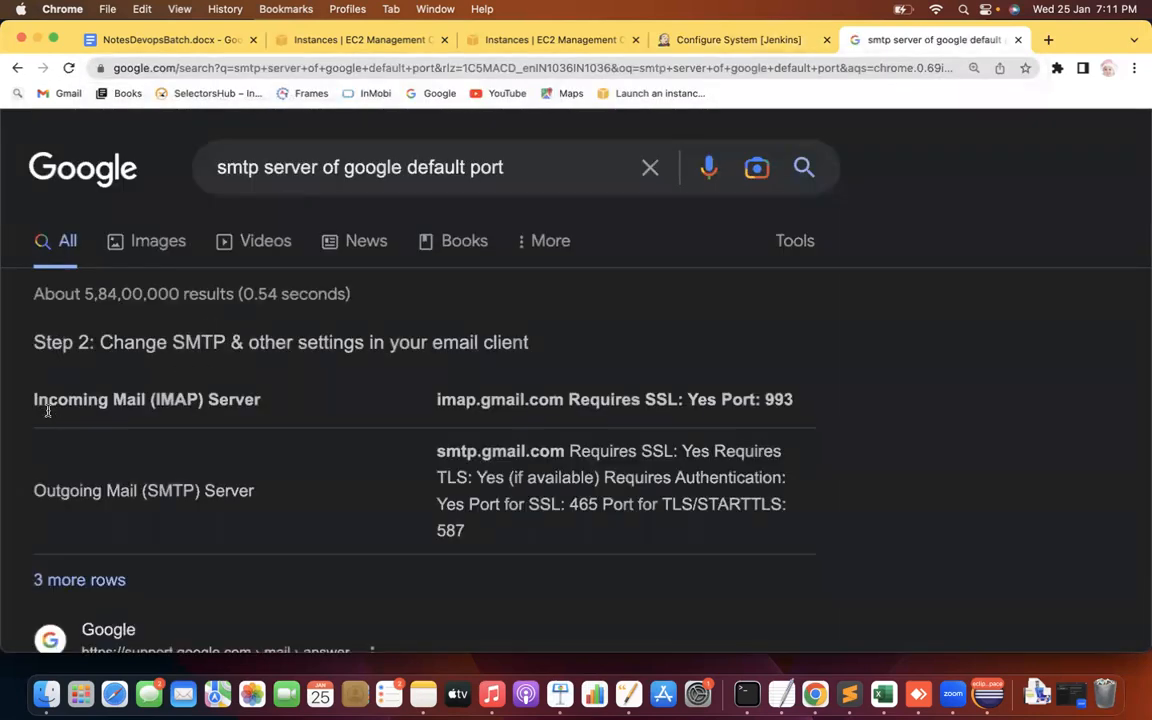
drag(438, 451, 567, 451)
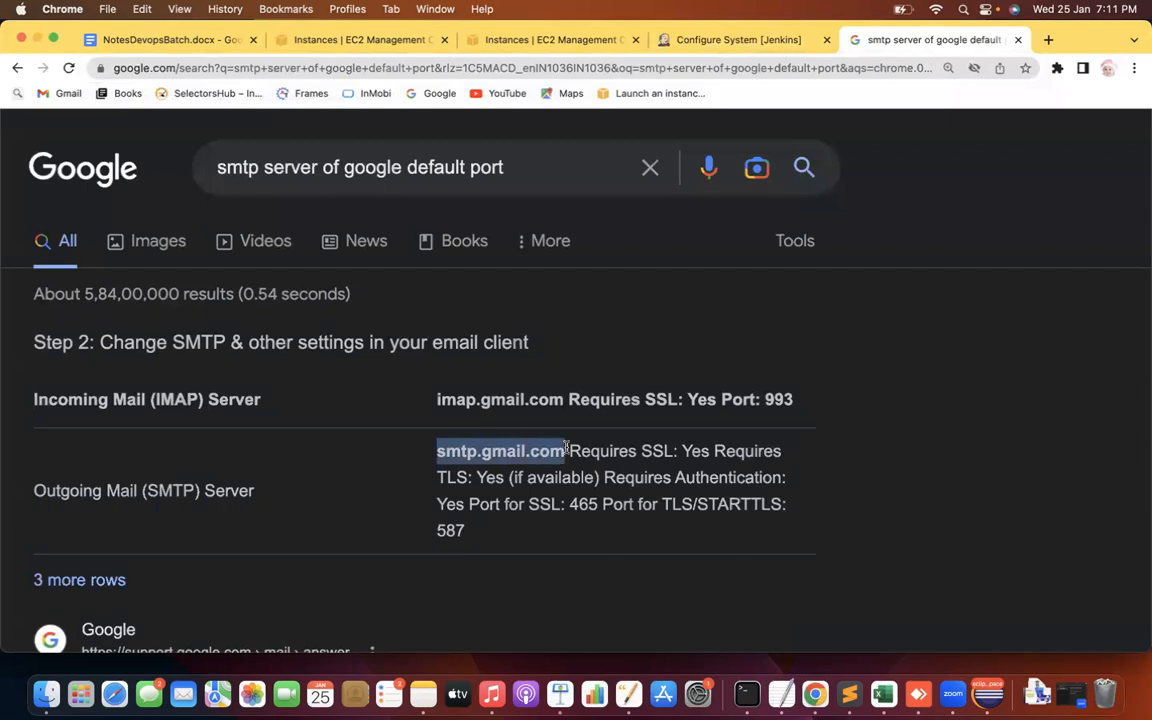
key(super+c)
Paste smtp.gmail.com into the Extended E-mail SMTP server field and close the find bar
click(740, 40)
click(170, 332)
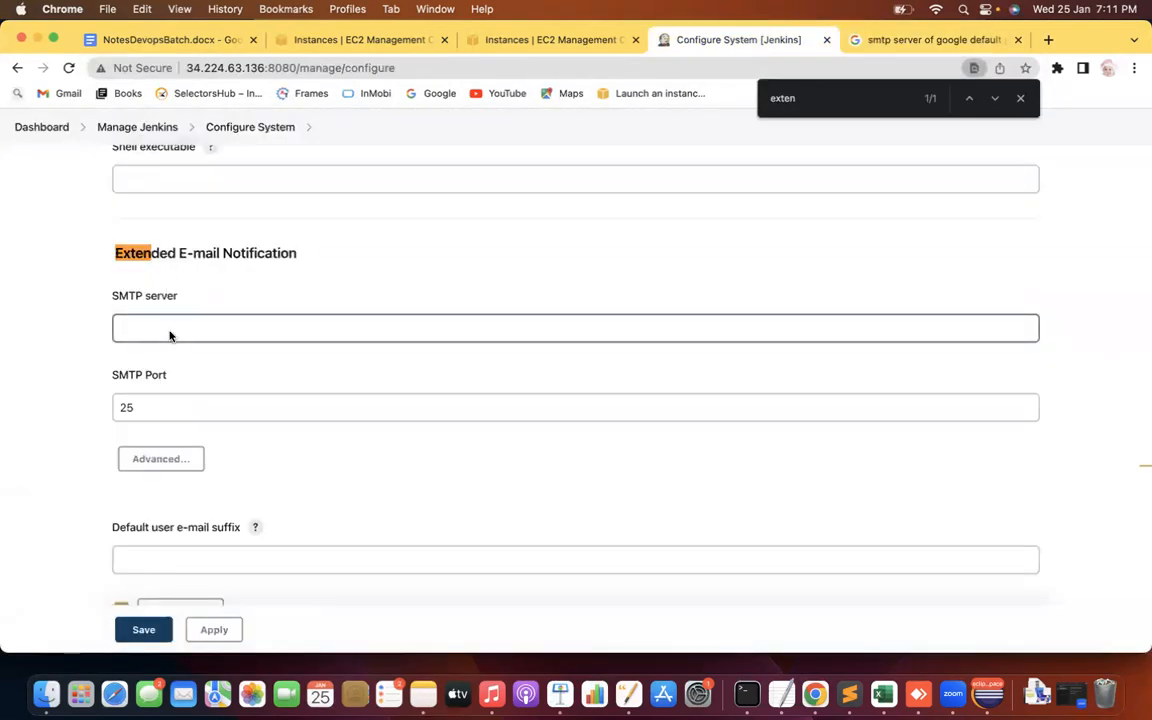
key(super+v)
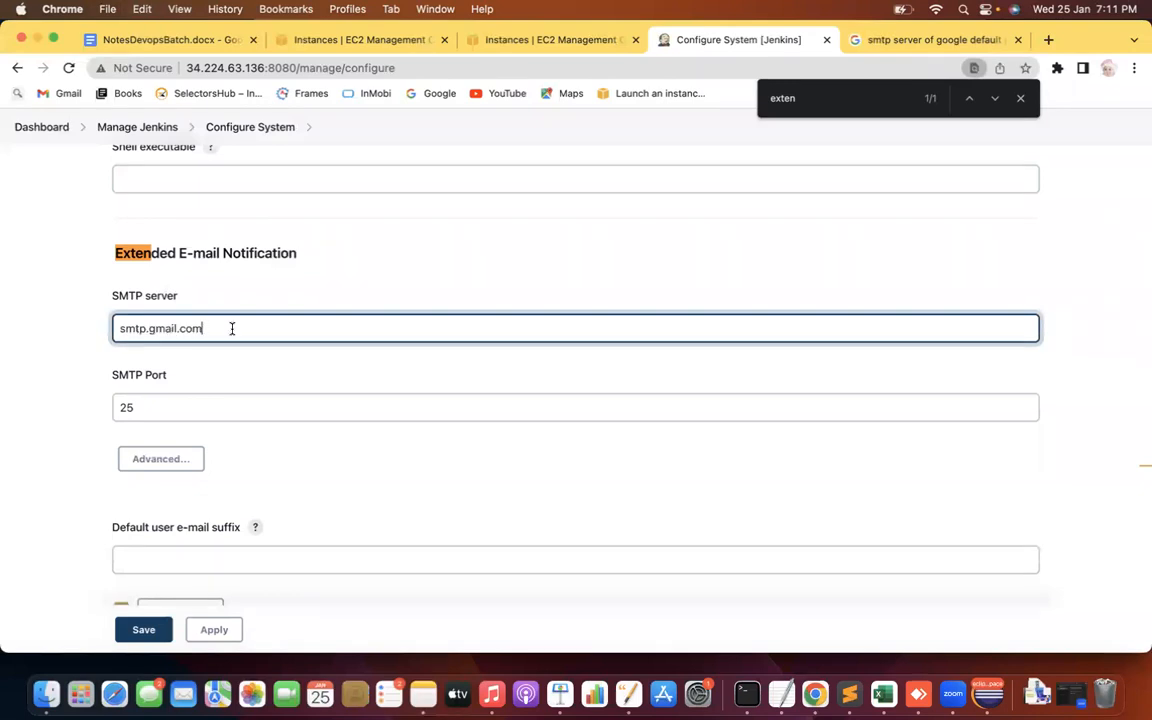
drag(231, 328, 70, 334)
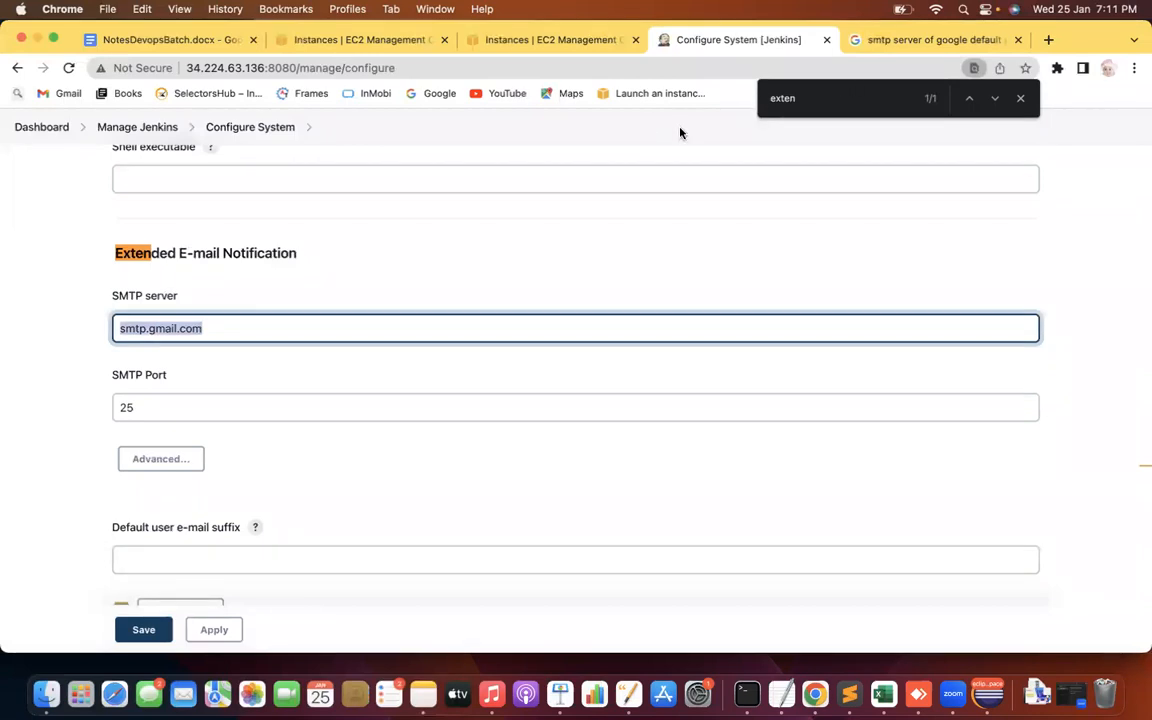
click(1021, 99)
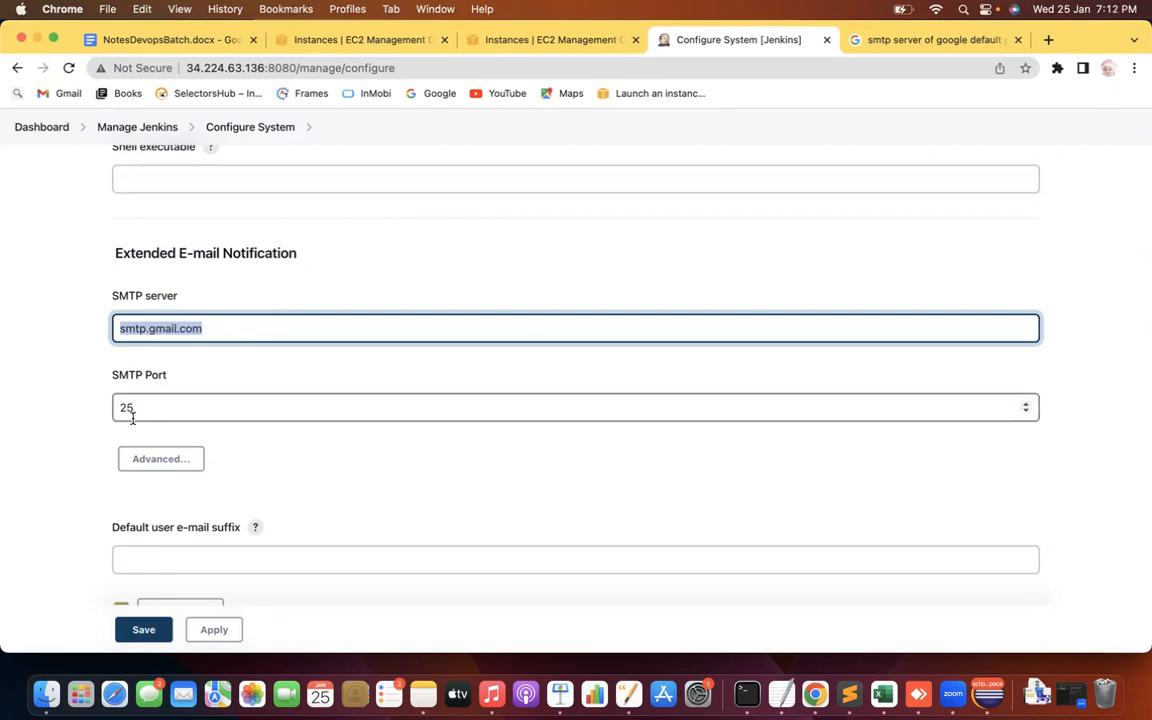
key(Tab)
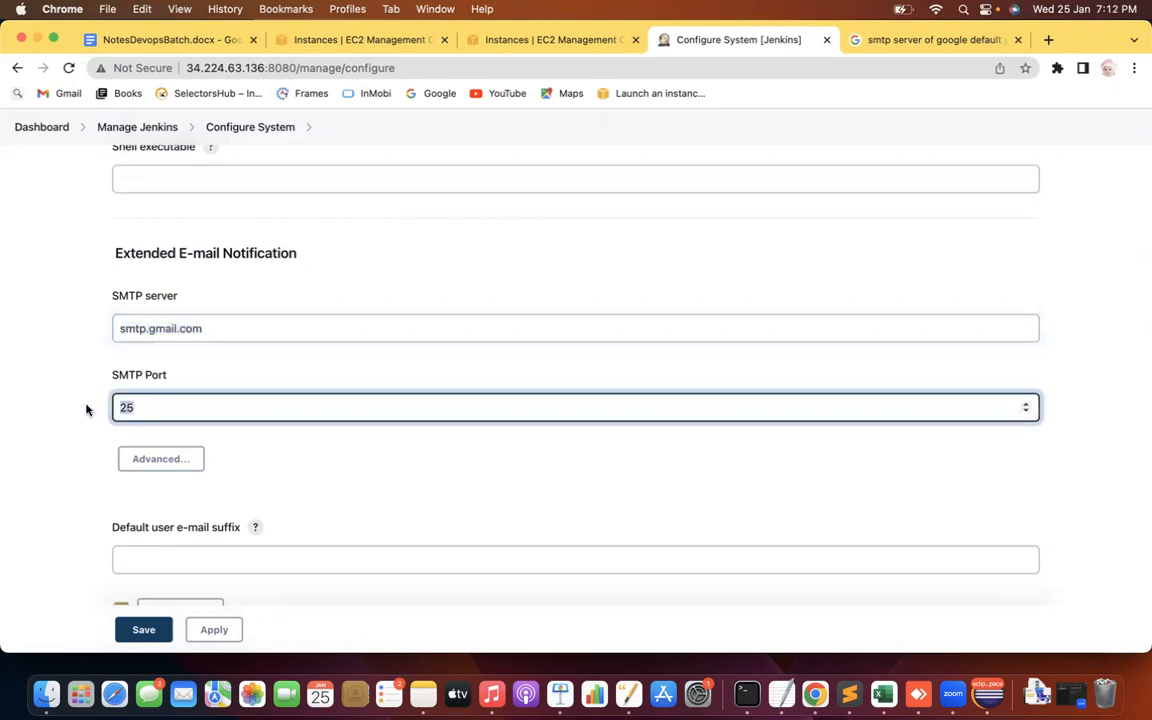
click(914, 41)
Search 'gmail default port' and note the 465 SSL port
click(540, 163)
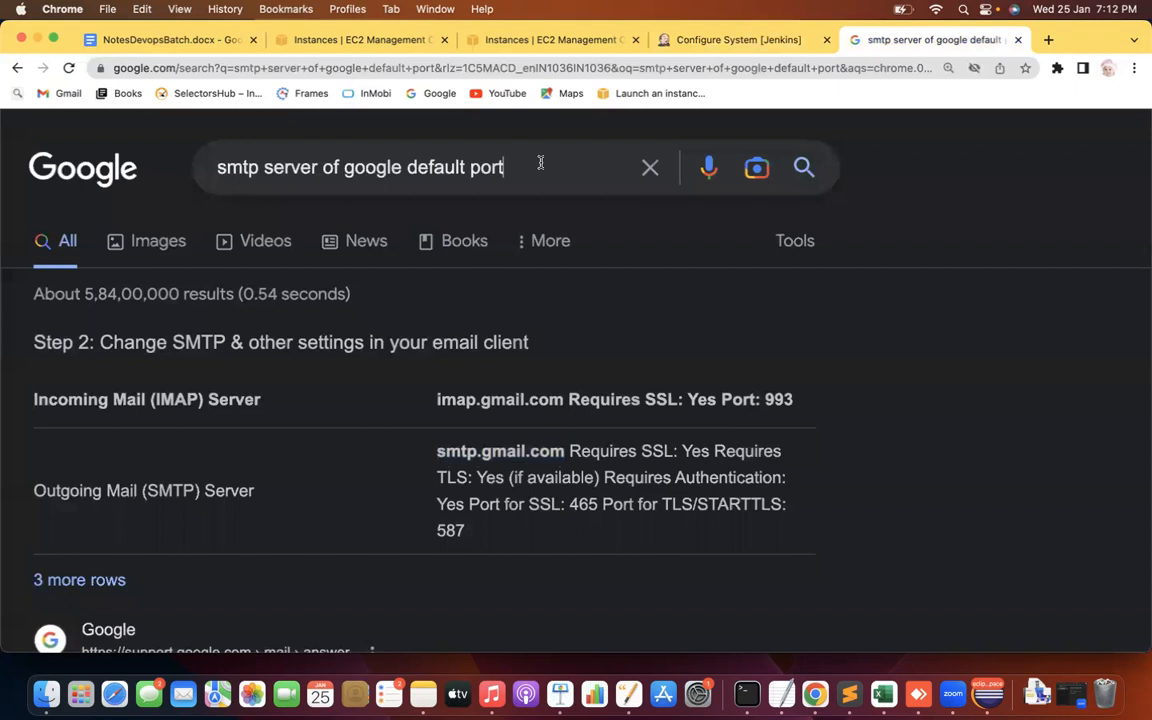
drag(540, 163, 178, 169)
text(gmail de)
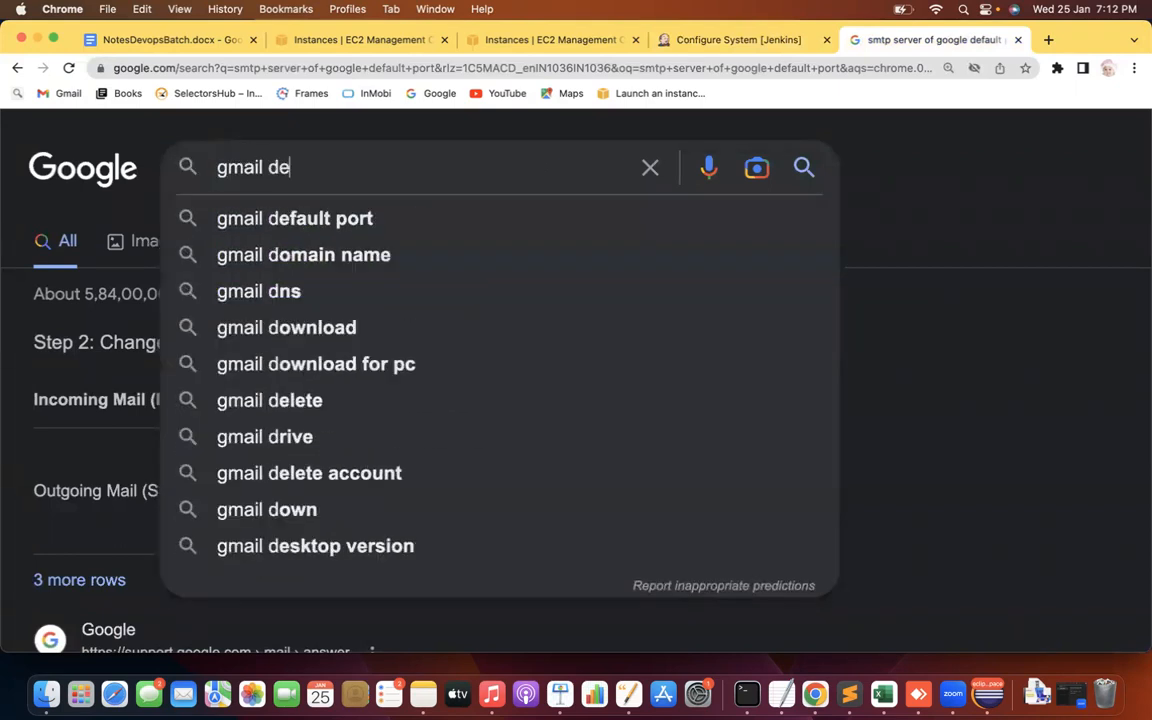
text(fa)
key(Return)
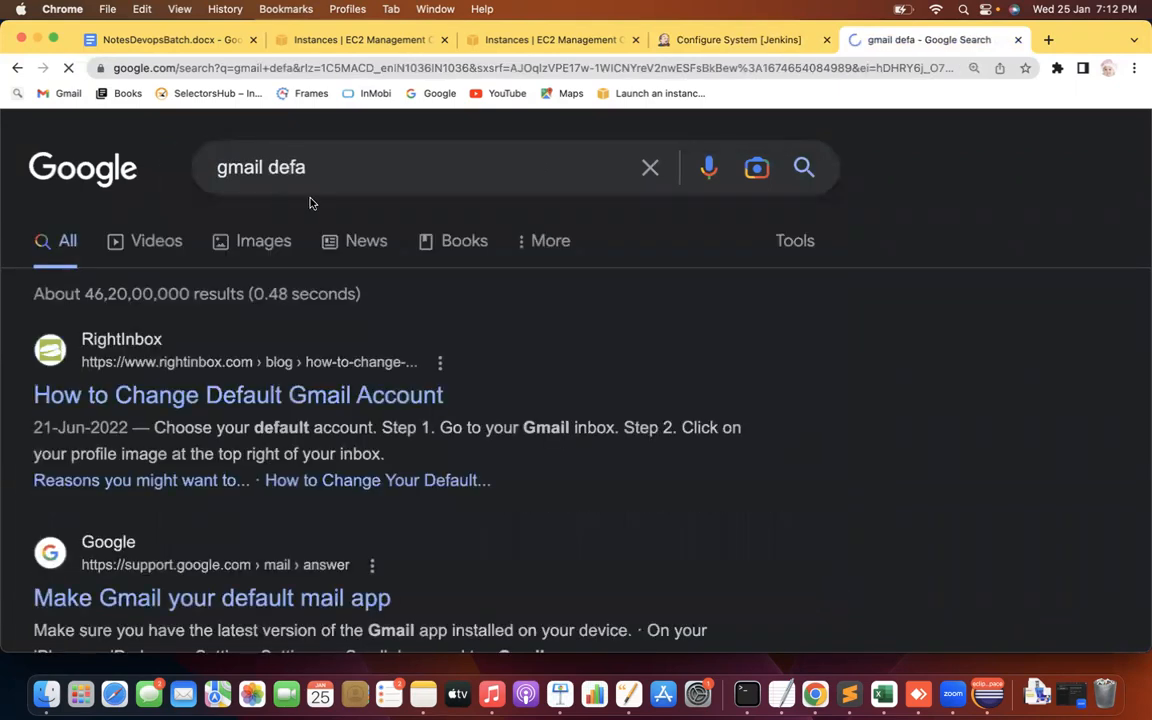
click(320, 168)
key(Down)
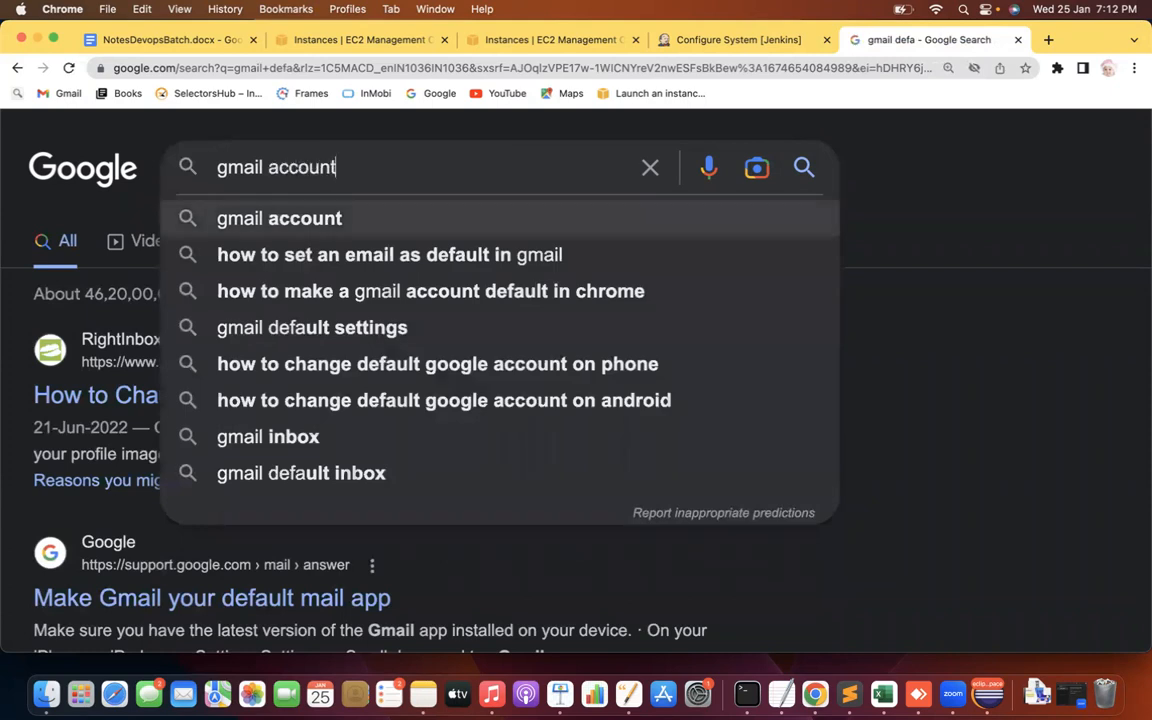
key(BackSpace)
key(BackSpace)
key(BackSpace)
key(BackSpace)
key(BackSpace)
key(BackSpace)
key(BackSpace)
text(d)
key(BackSpace)
text(dfa)
key(BackSpace)
key(BackSpace)
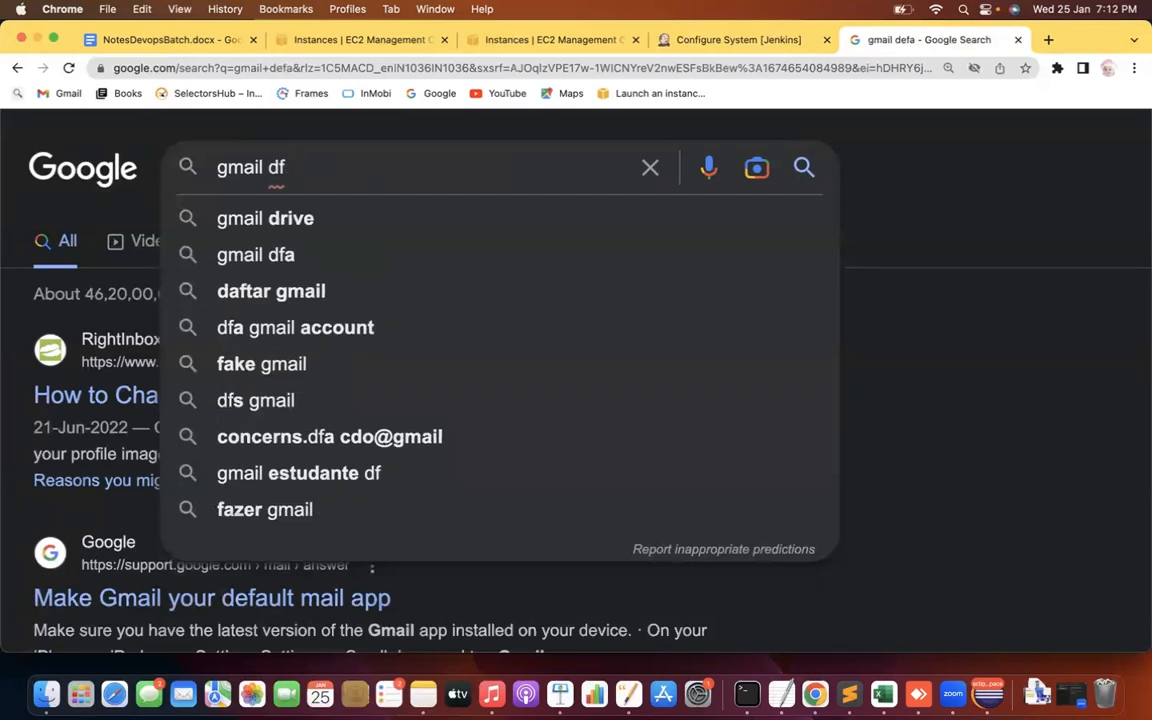
text(efa)
key(Down)
key(Down)
key(Return)
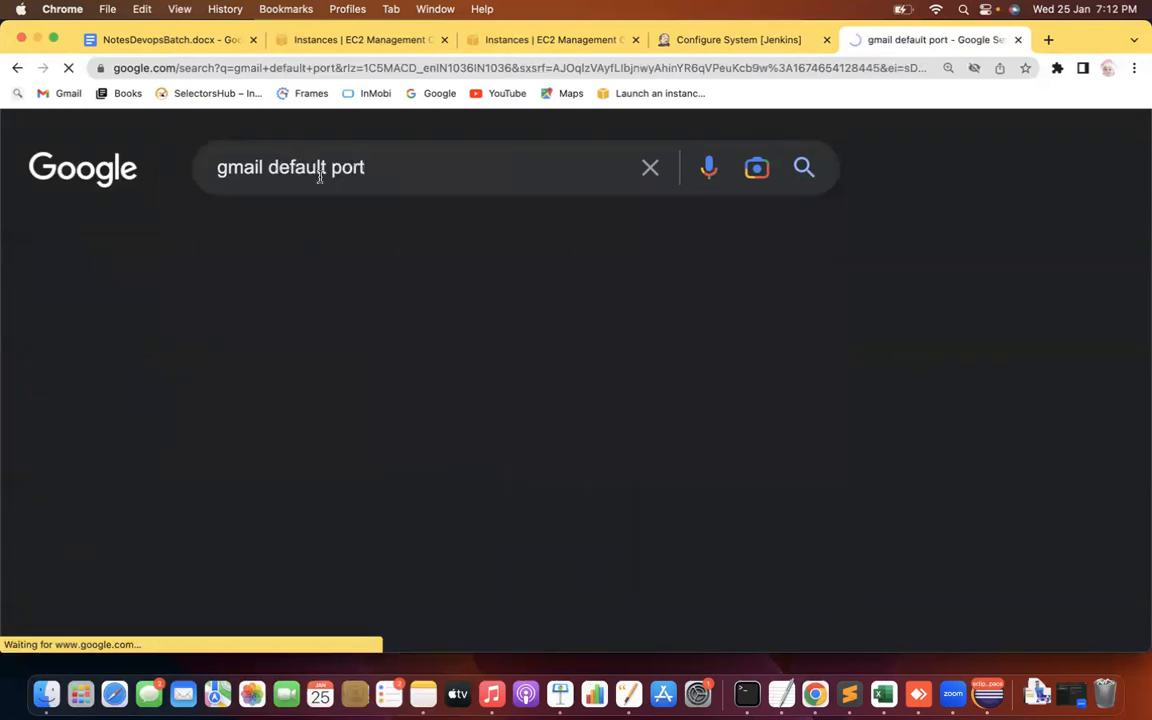
drag(569, 504, 608, 498)
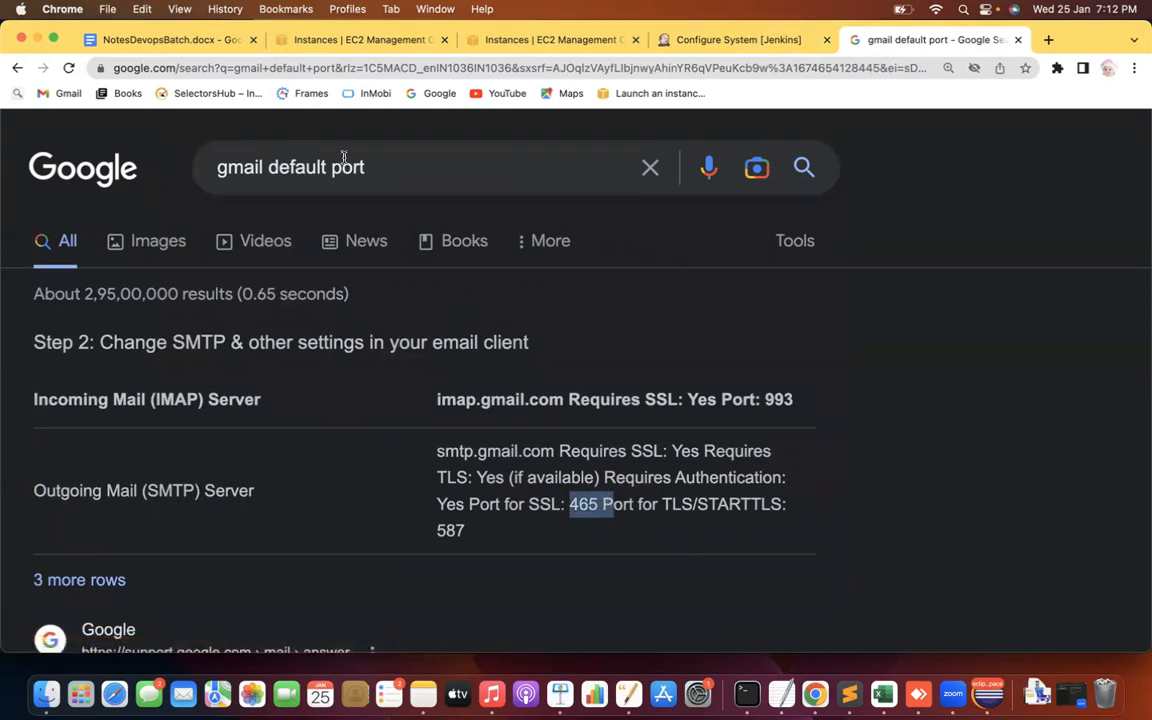
Search 'outlook default port number' and note port 993 with SSL/TLS encryption
double_click(249, 165)
text(outl)
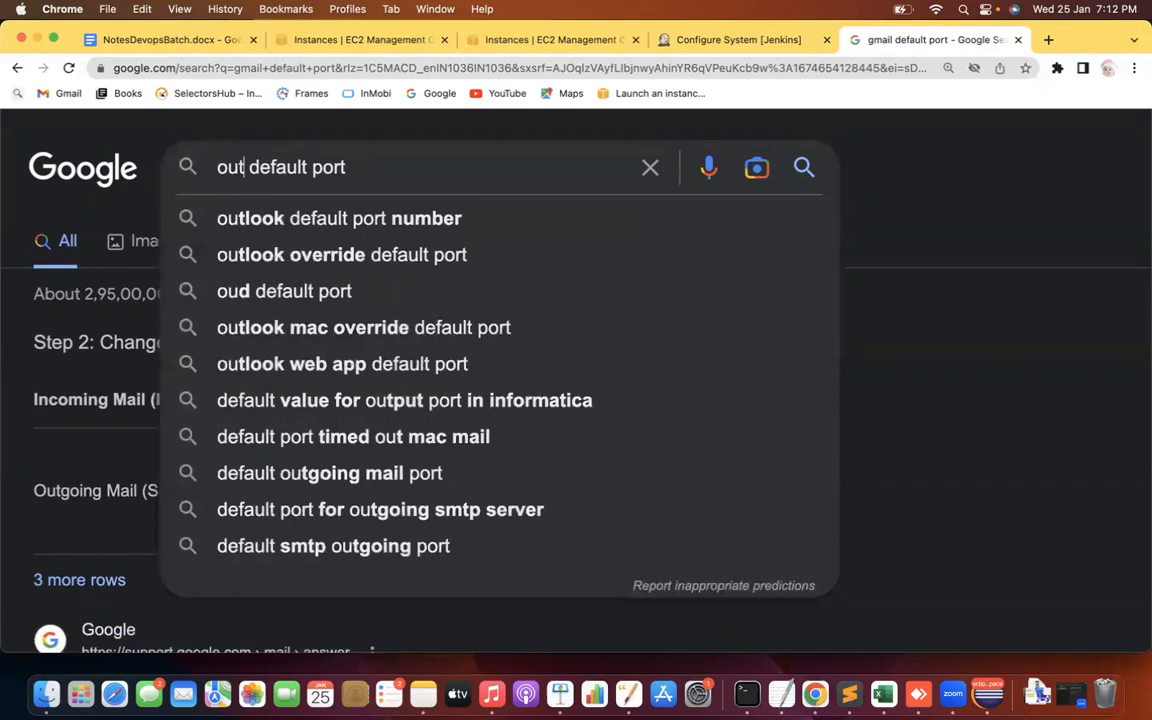
key(Down)
key(Return)
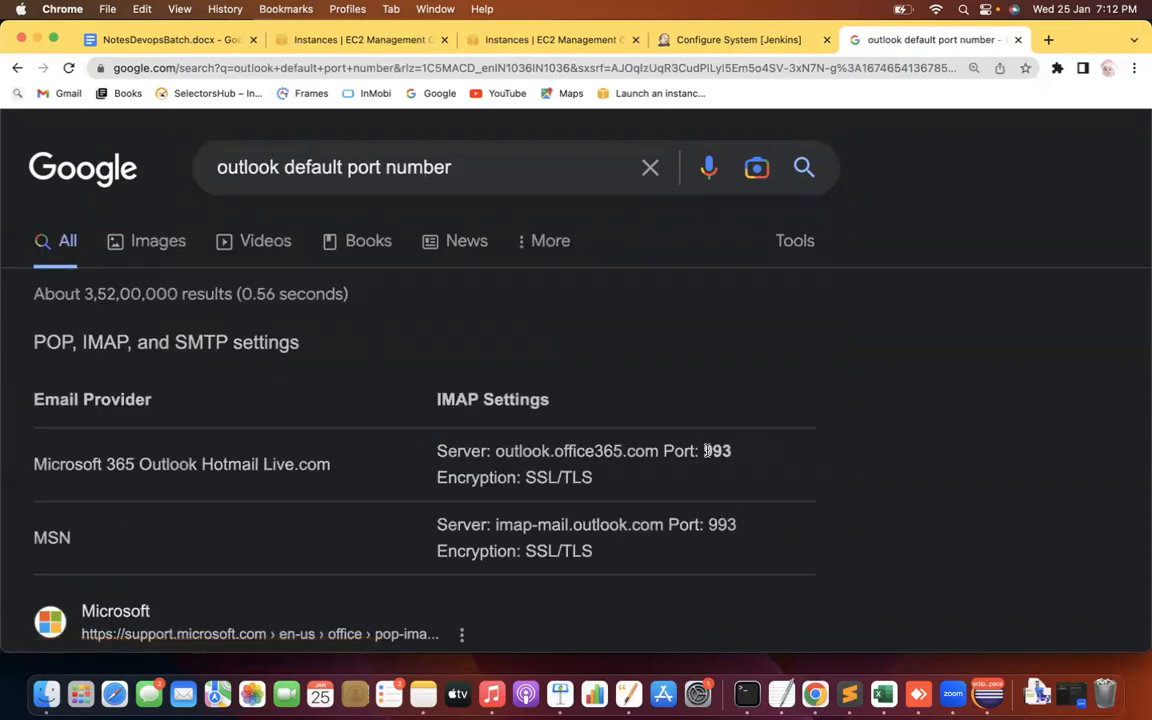
drag(706, 451, 730, 447)
drag(537, 477, 593, 477)
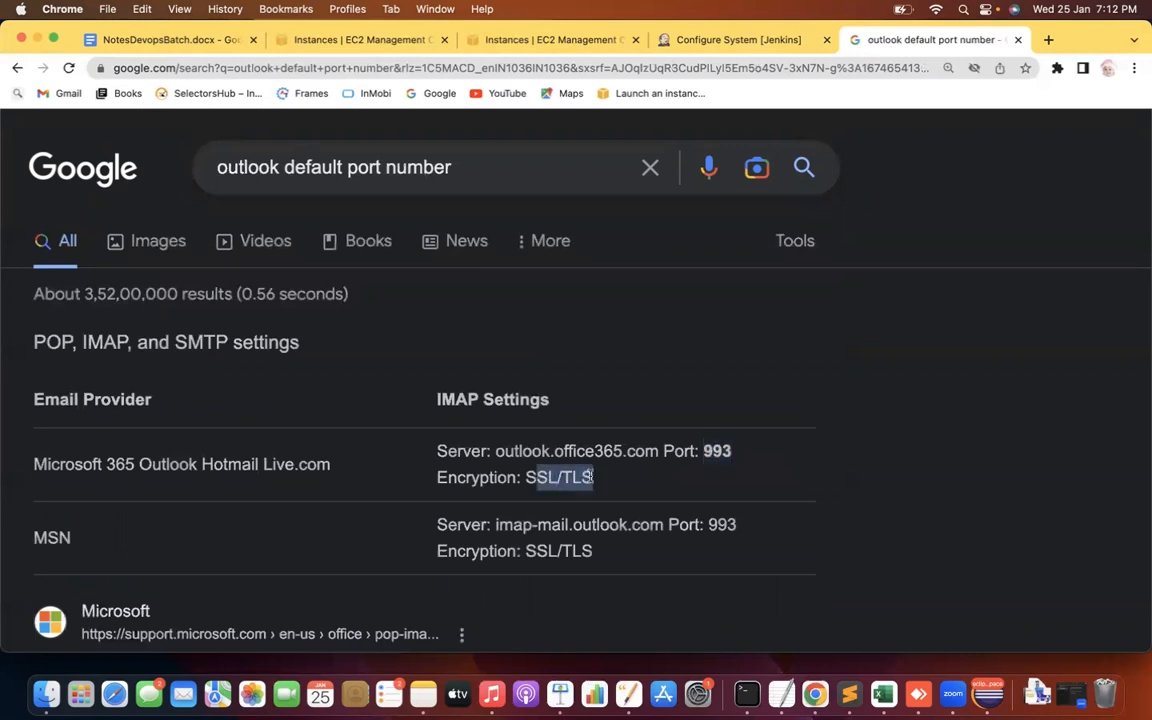
drag(116, 466, 245, 466)
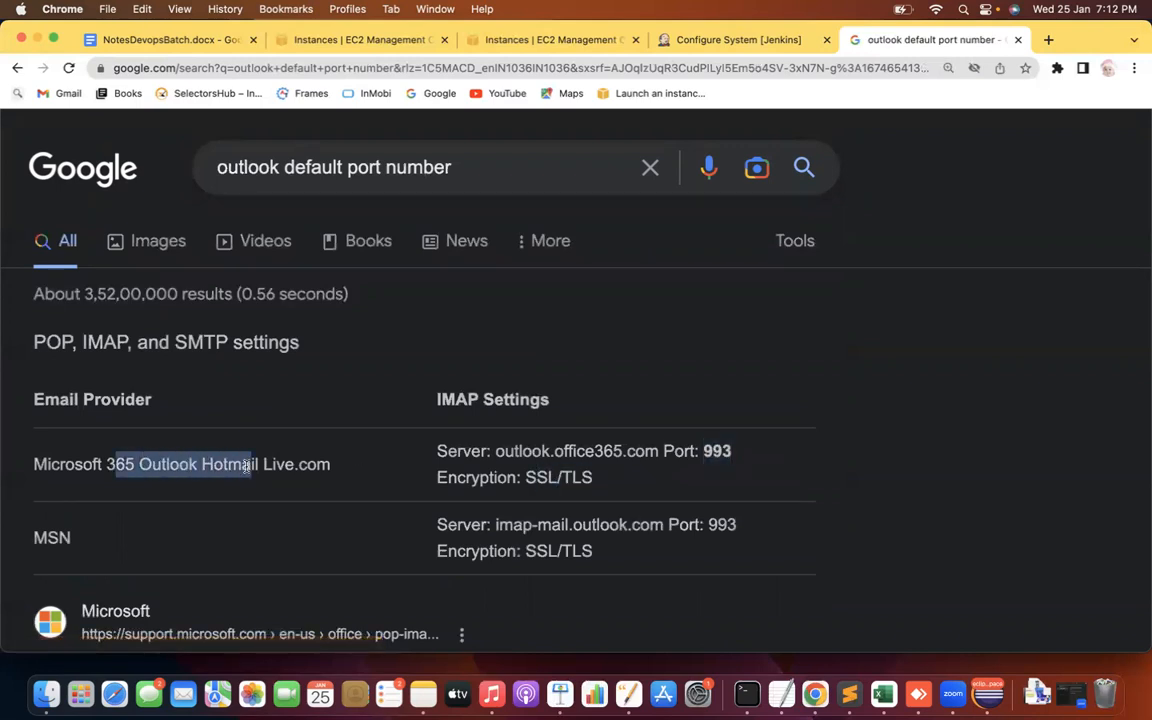
click(738, 40)
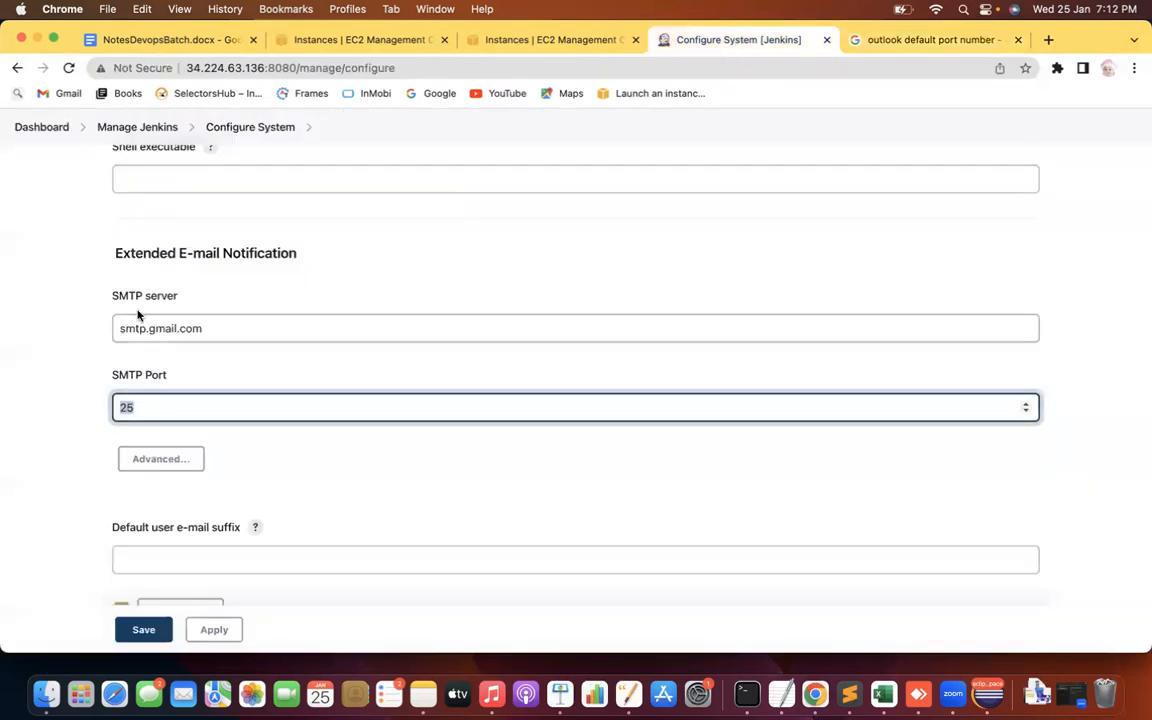
Expand the advanced SMTP options, enable Use SSL with TLS off and credentials left at '- none -'
click(62, 428)
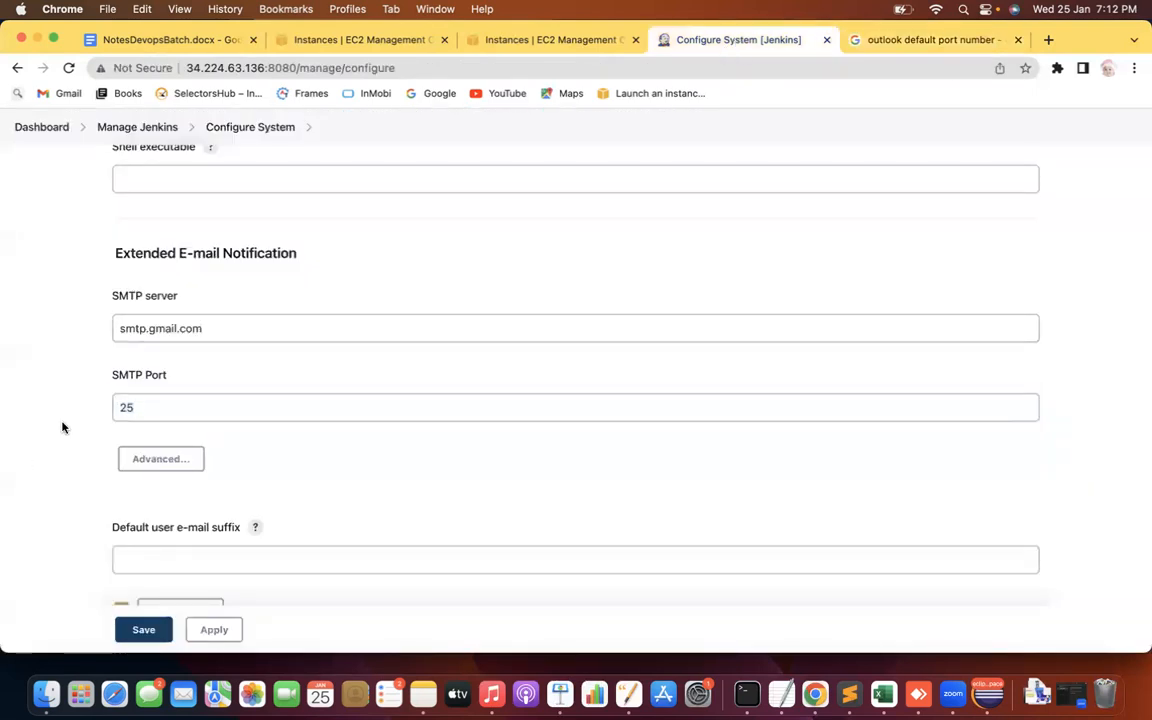
scroll(62, 428, down, 3)
click(161, 330)
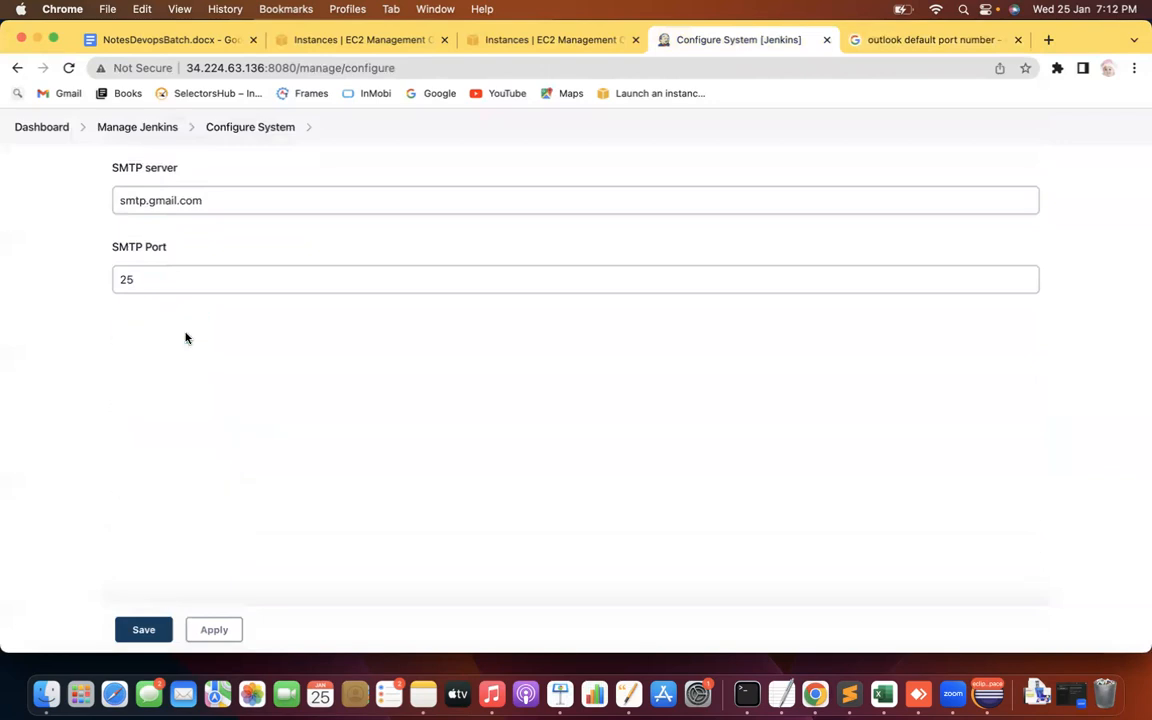
scroll(49, 398, down, 2)
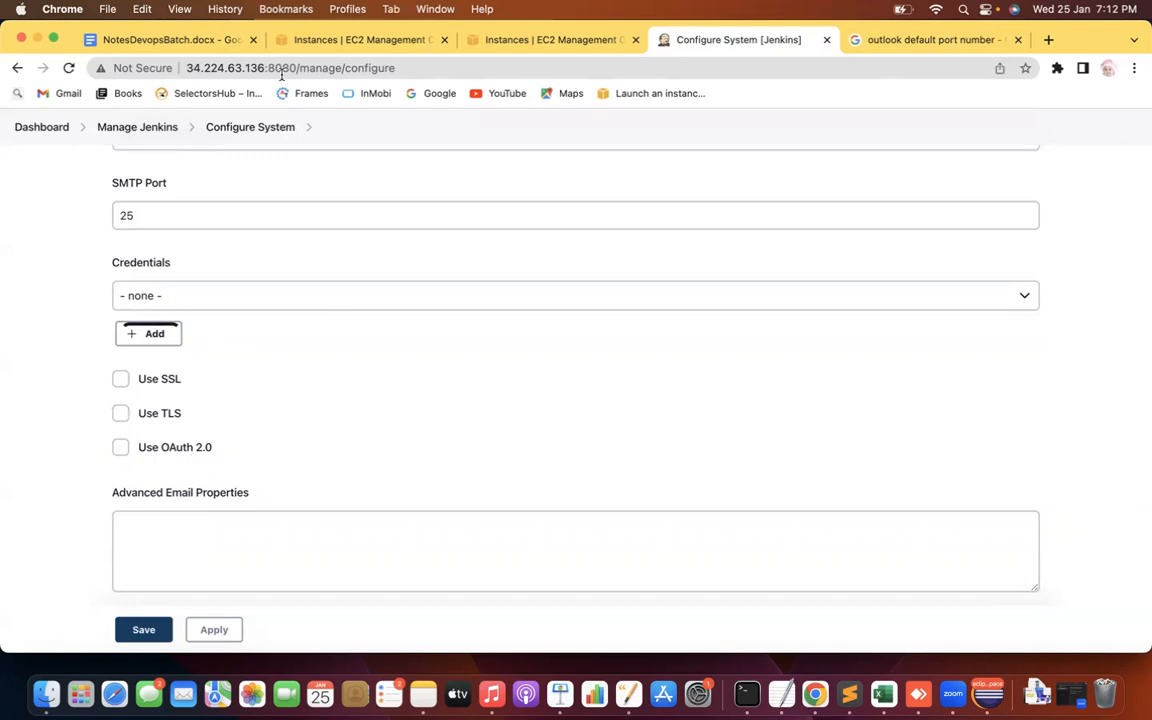
click(120, 413)
click(120, 378)
click(120, 413)
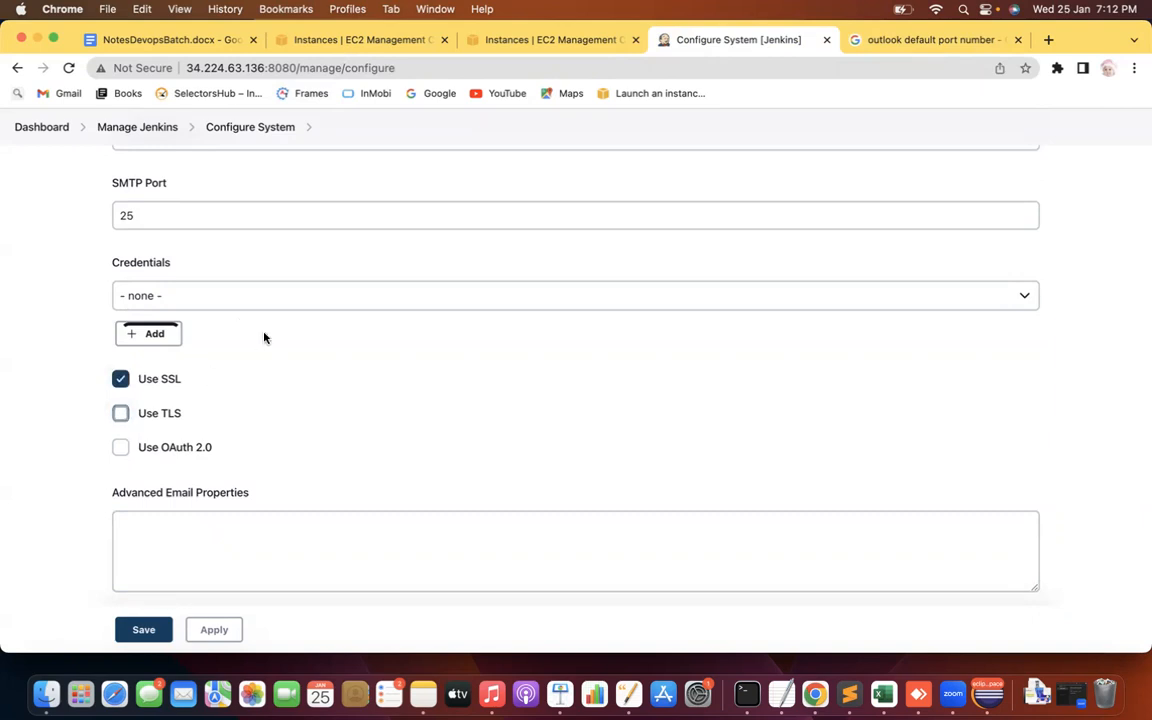
click(211, 296)
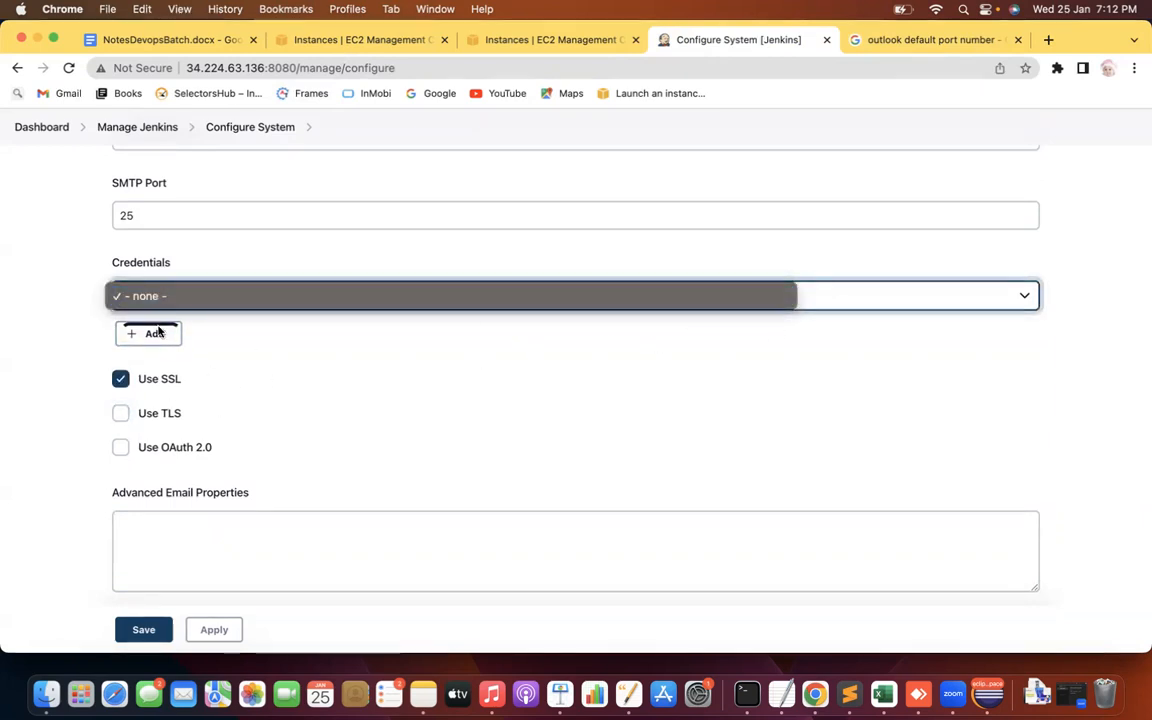
click(1024, 294)
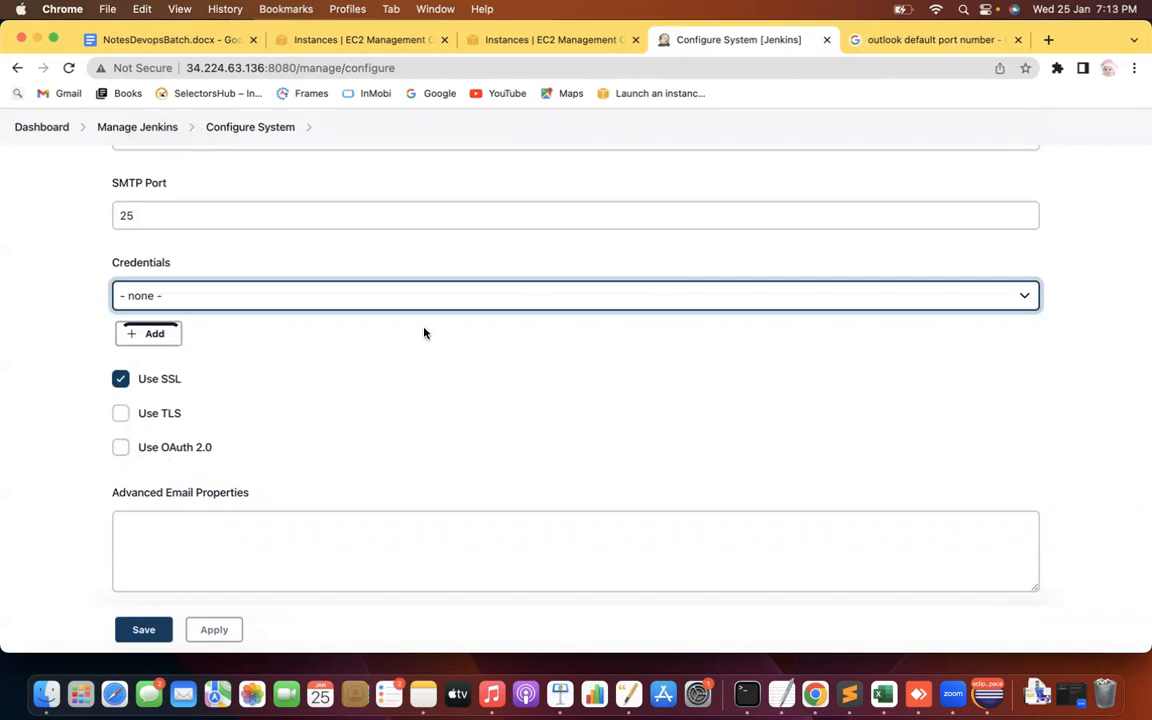
click(45, 314)
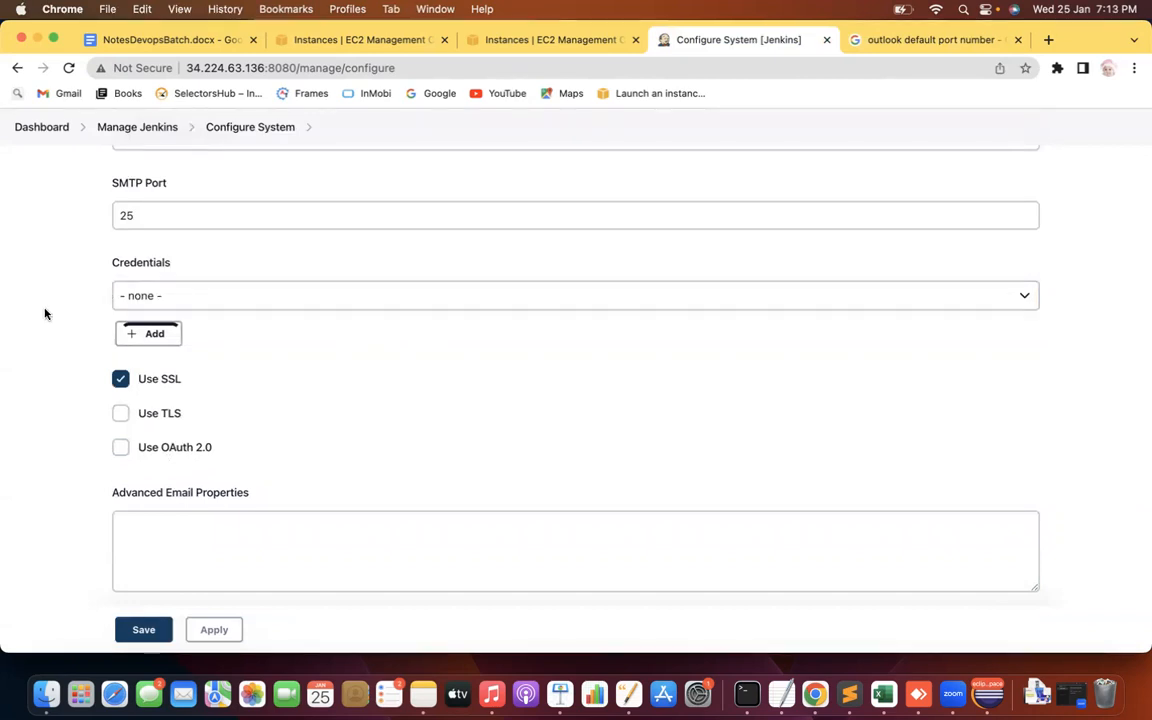
scroll(45, 314, down, 2)
scroll(45, 314, down, 3)
Review the Default Content and Default Subject ($PROJECT_NAME) fields, then leave for the Dashboard
click(188, 411)
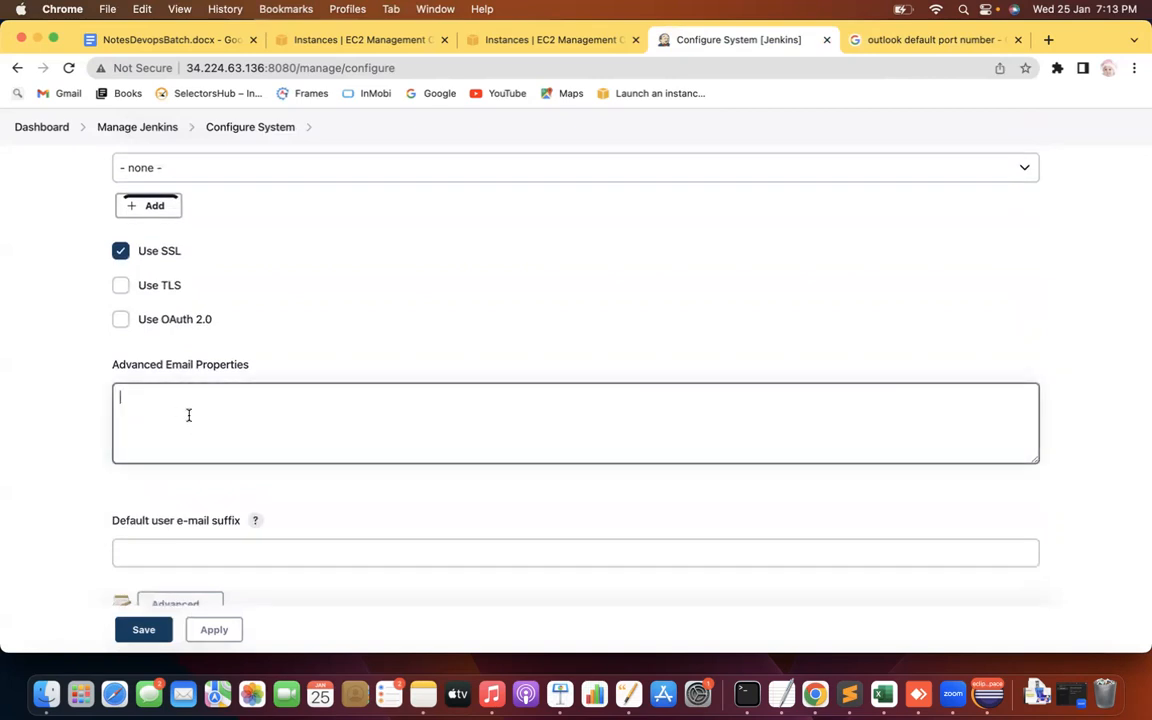
click(8, 353)
scroll(8, 350, down, 5)
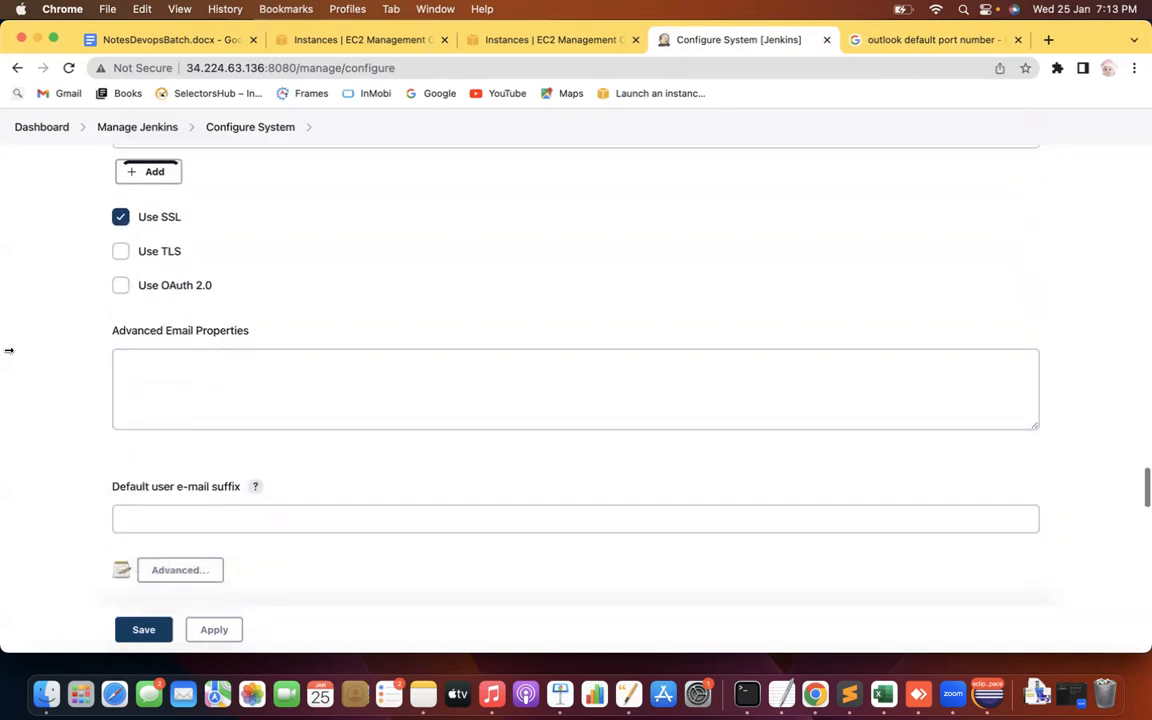
scroll(8, 350, down, 10)
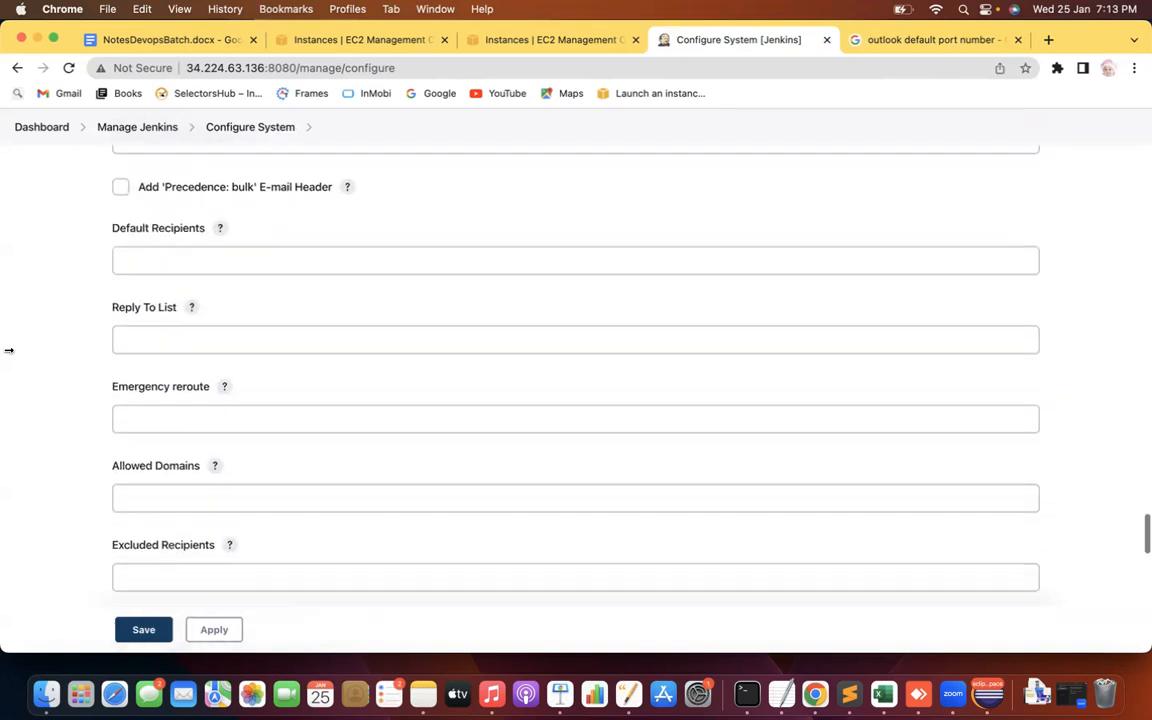
scroll(8, 350, down, 5)
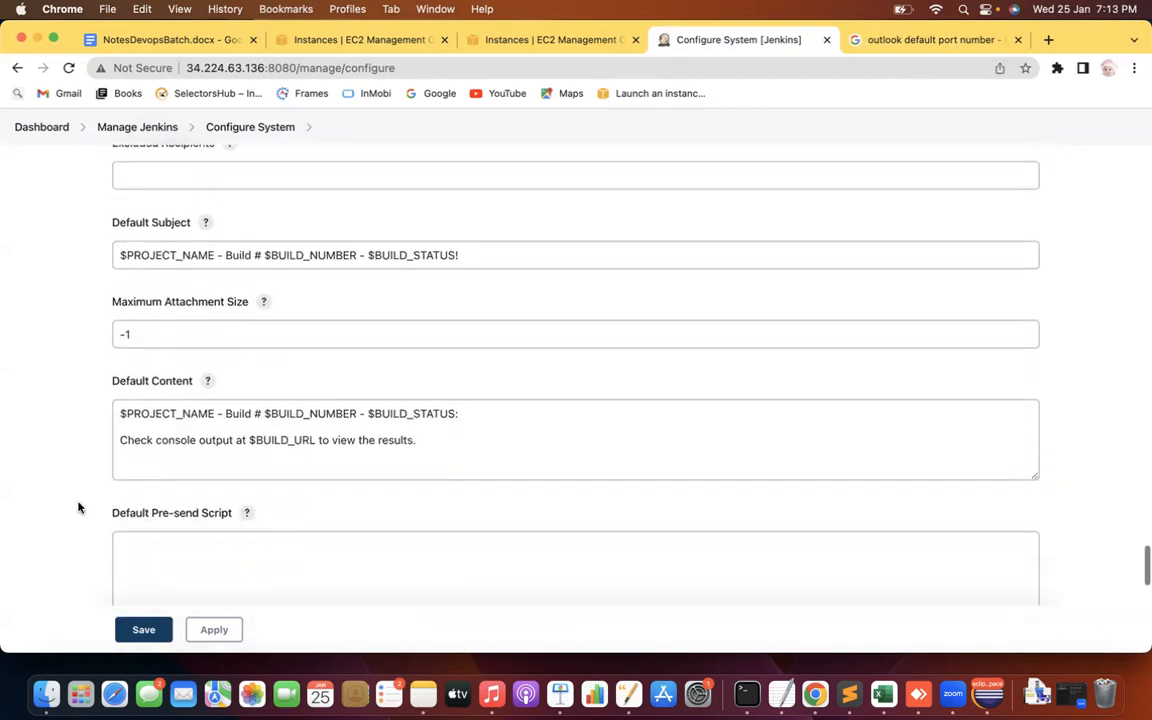
click(94, 366)
scroll(66, 364, up, 1)
click(245, 292)
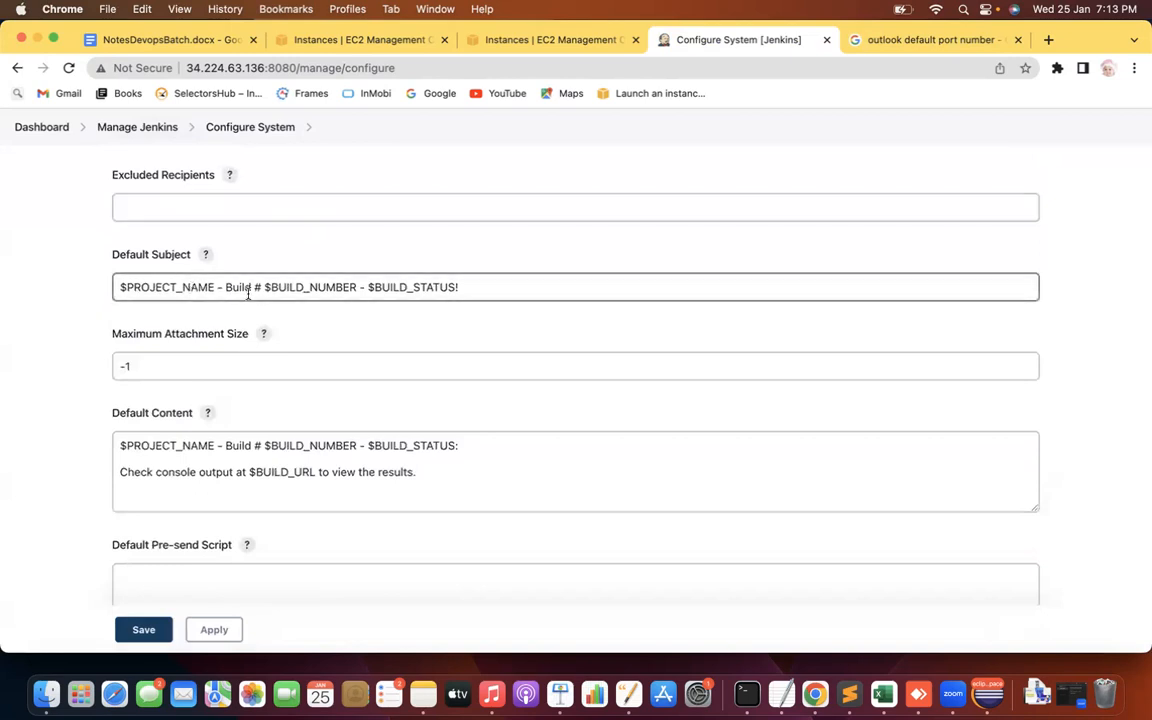
click(72, 280)
click(182, 289)
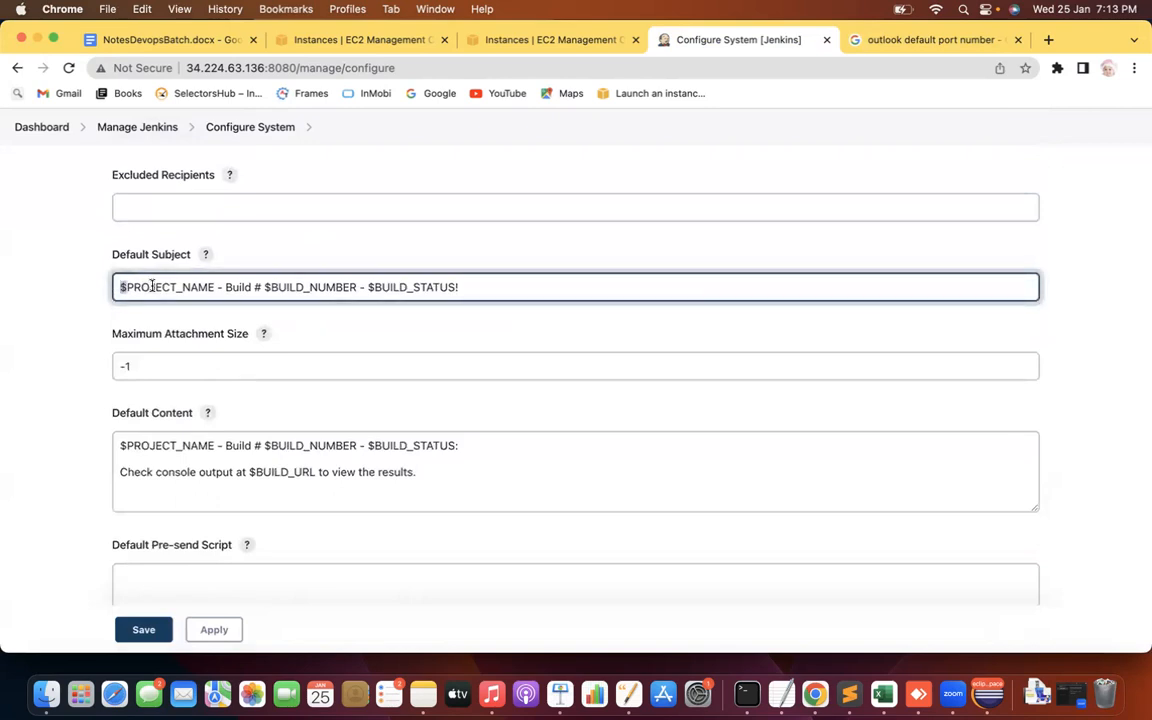
drag(211, 287, 134, 287)
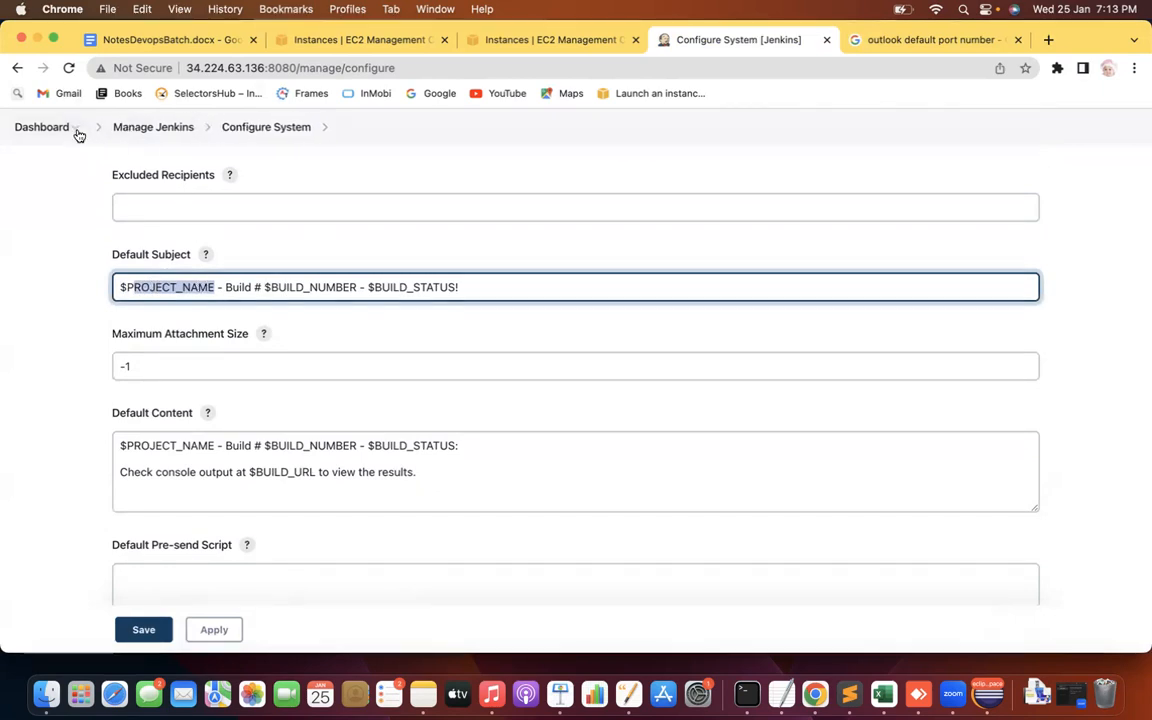
click(17, 130)
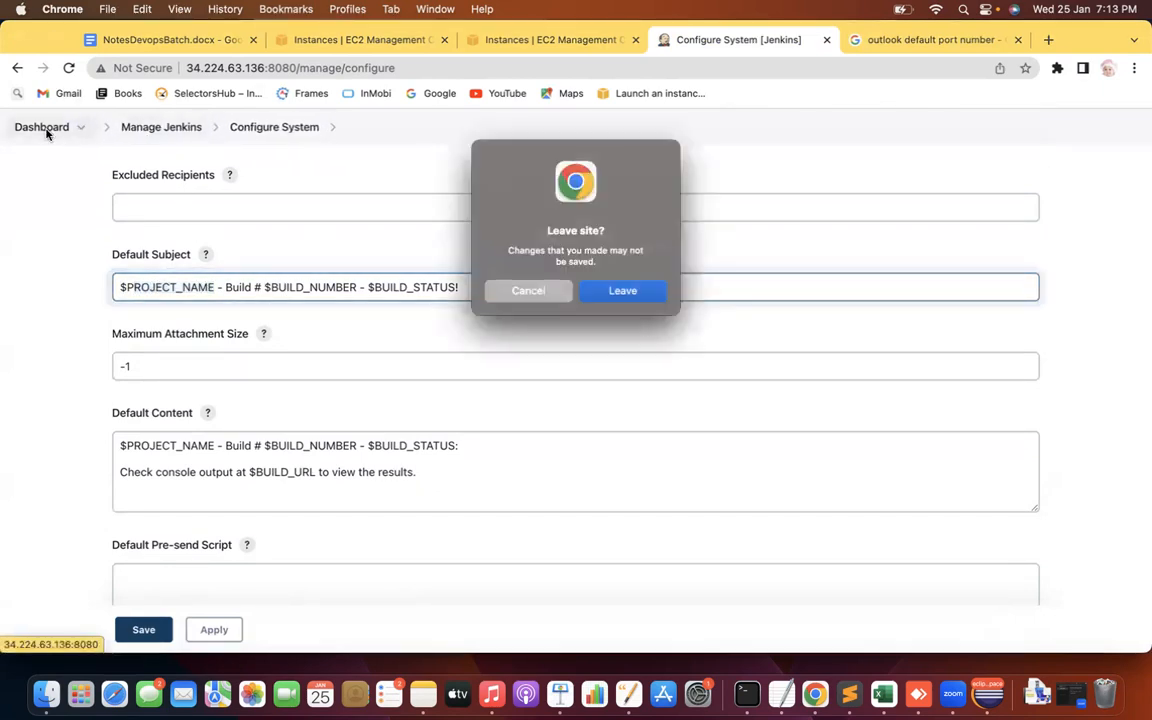
Leave without saving, build Demo1, and check build #1's console output shows SUCCESS
click(638, 293)
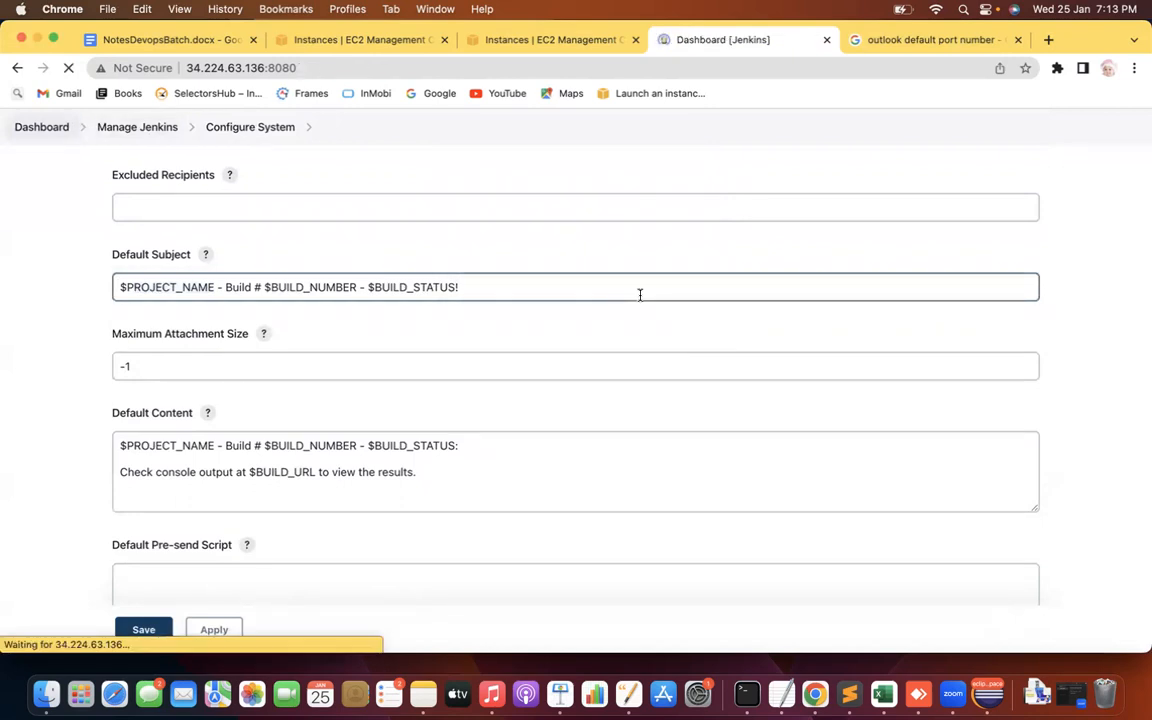
mouse_move(428, 374)
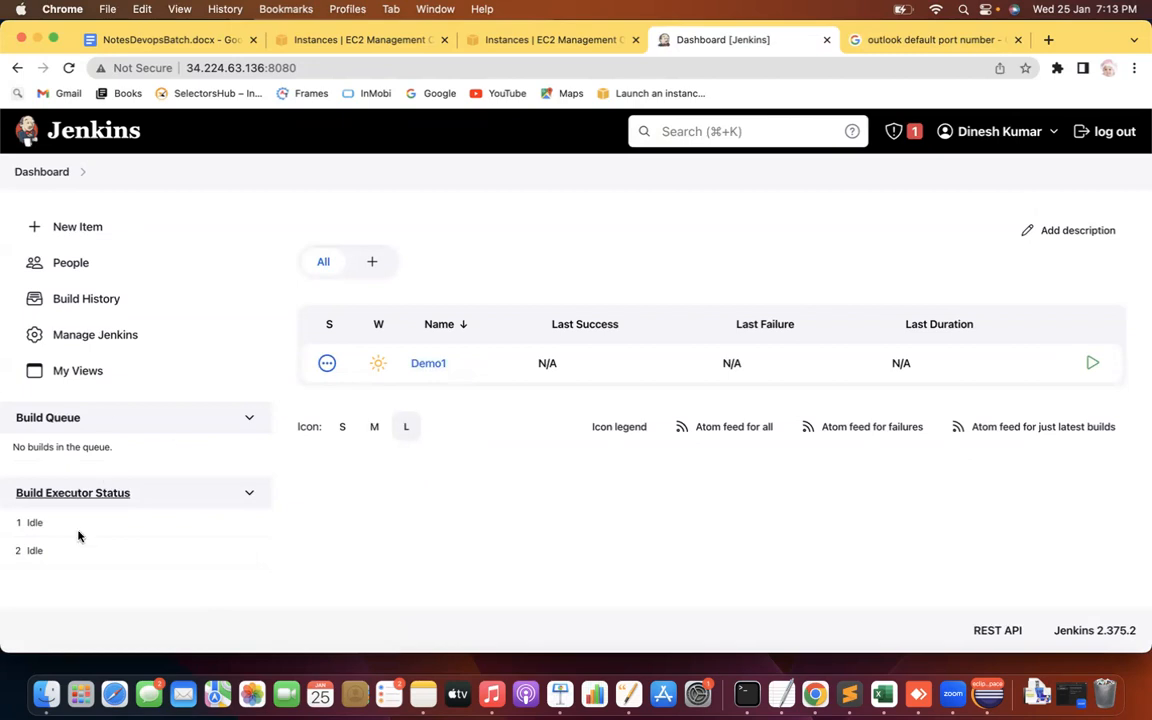
click(427, 364)
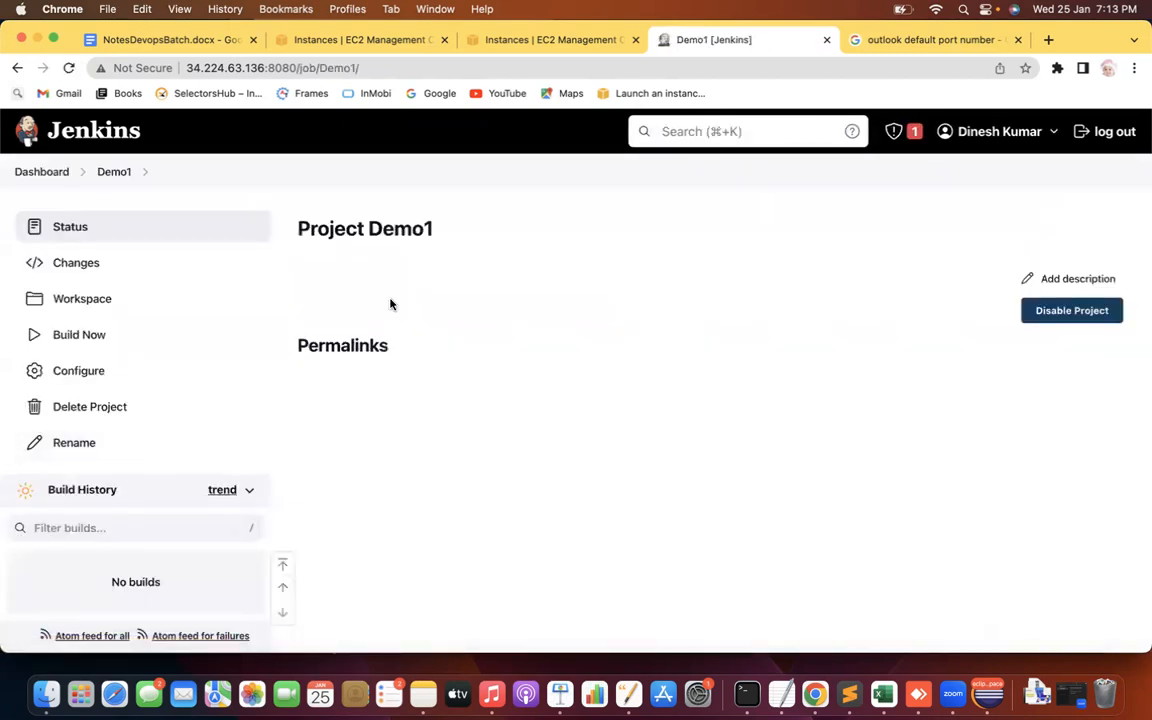
click(92, 334)
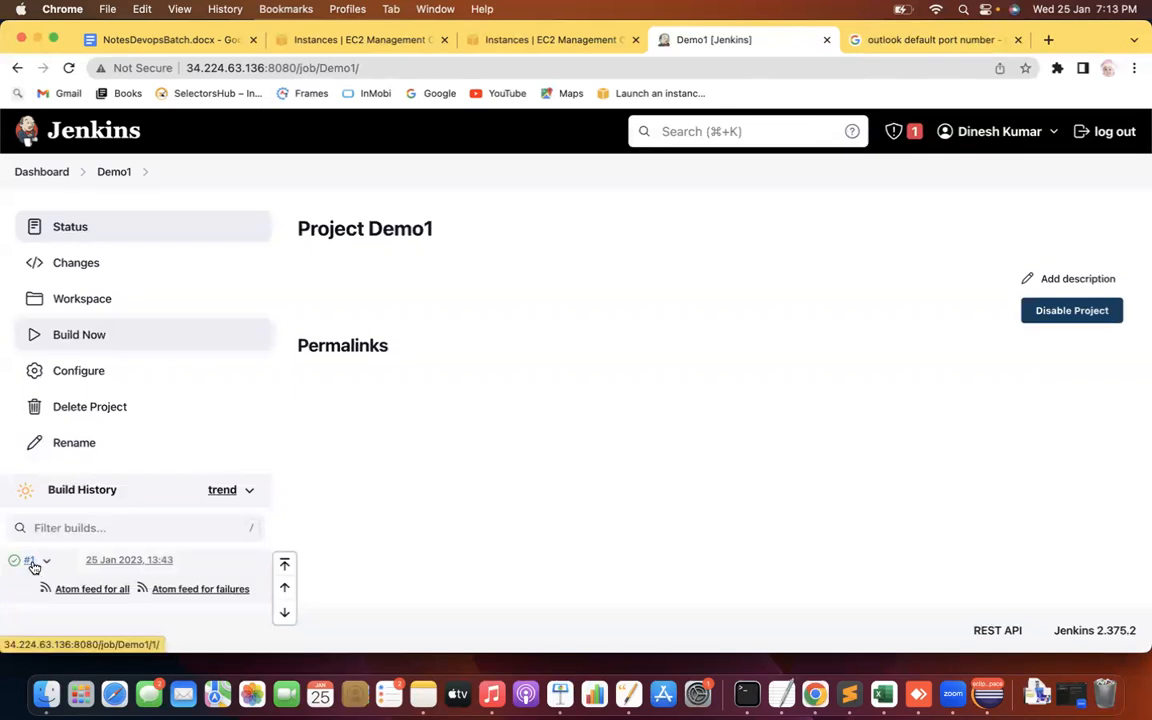
click(46, 561)
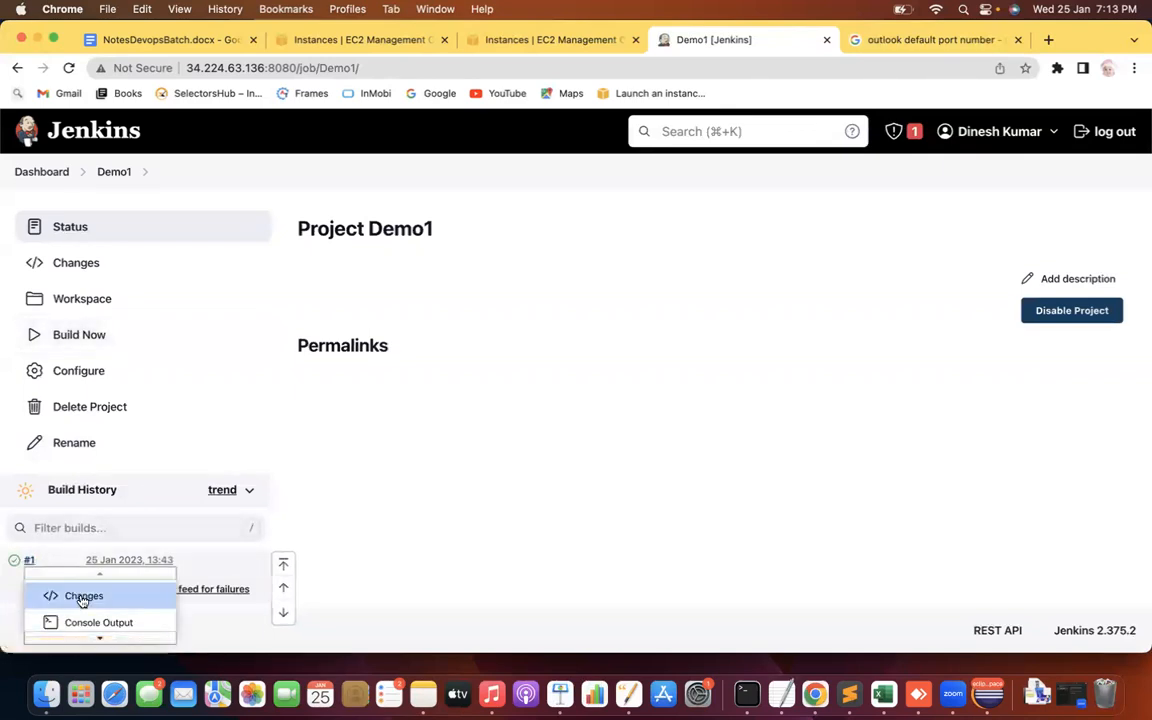
click(90, 621)
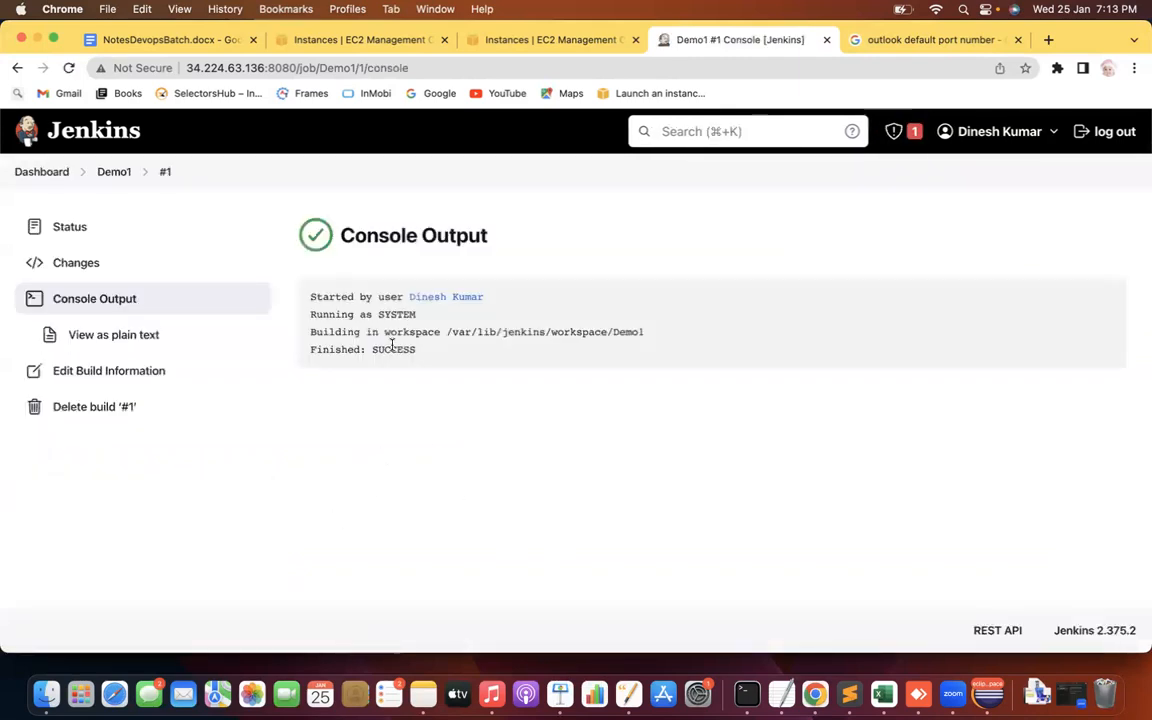
double_click(373, 348)
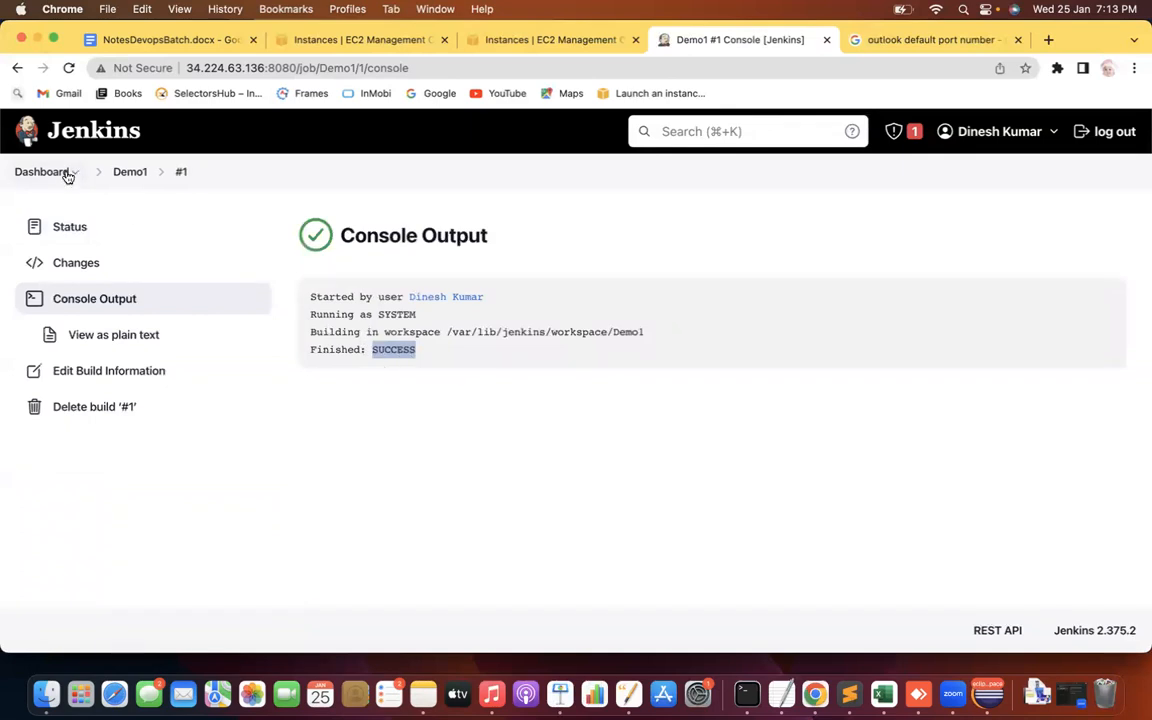
Return via the Demo1 and Dashboard breadcrumbs to Manage Jenkins
click(115, 174)
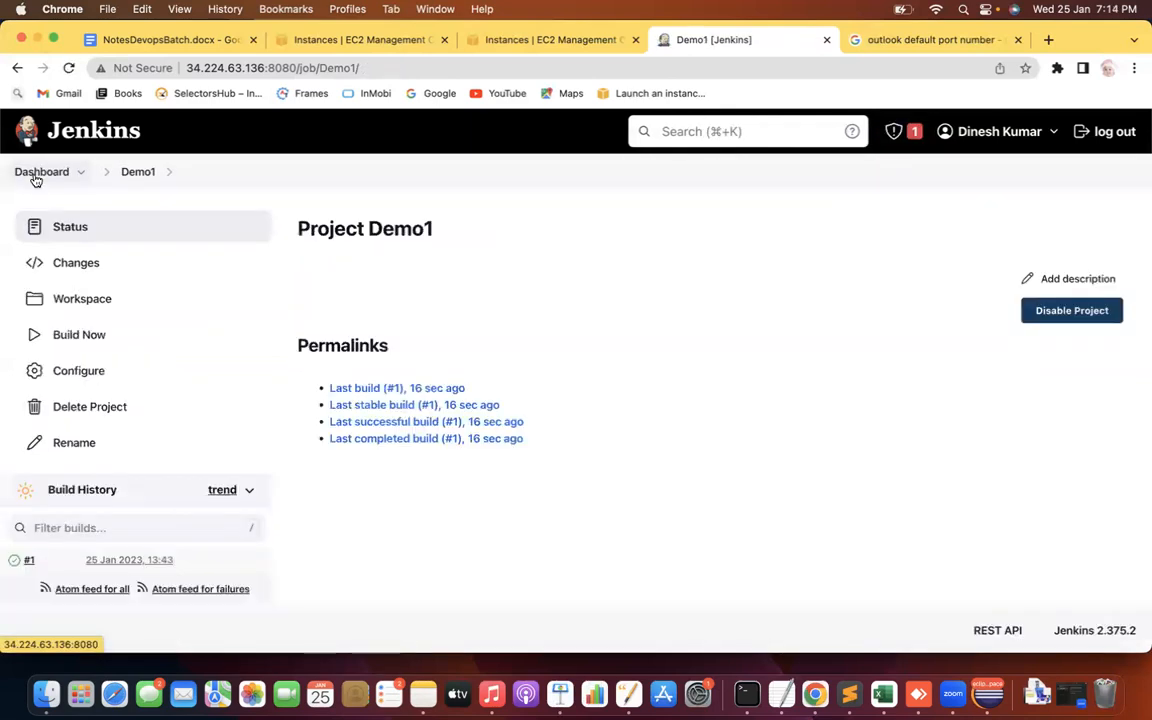
click(39, 176)
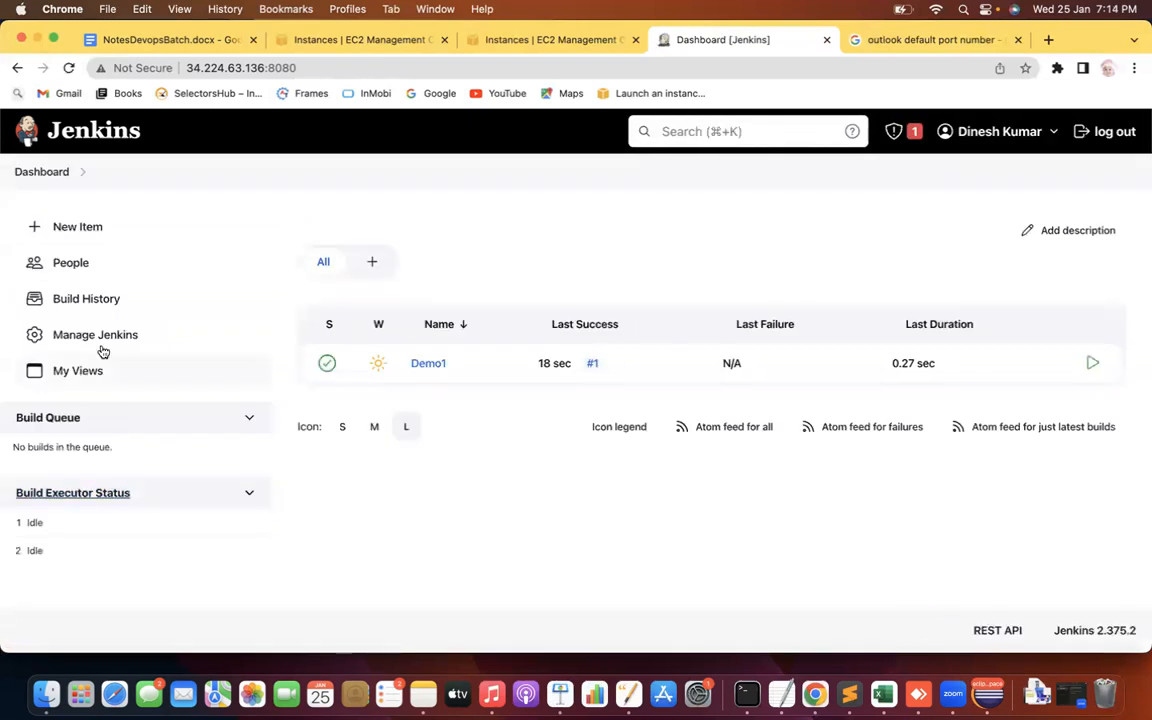
click(103, 337)
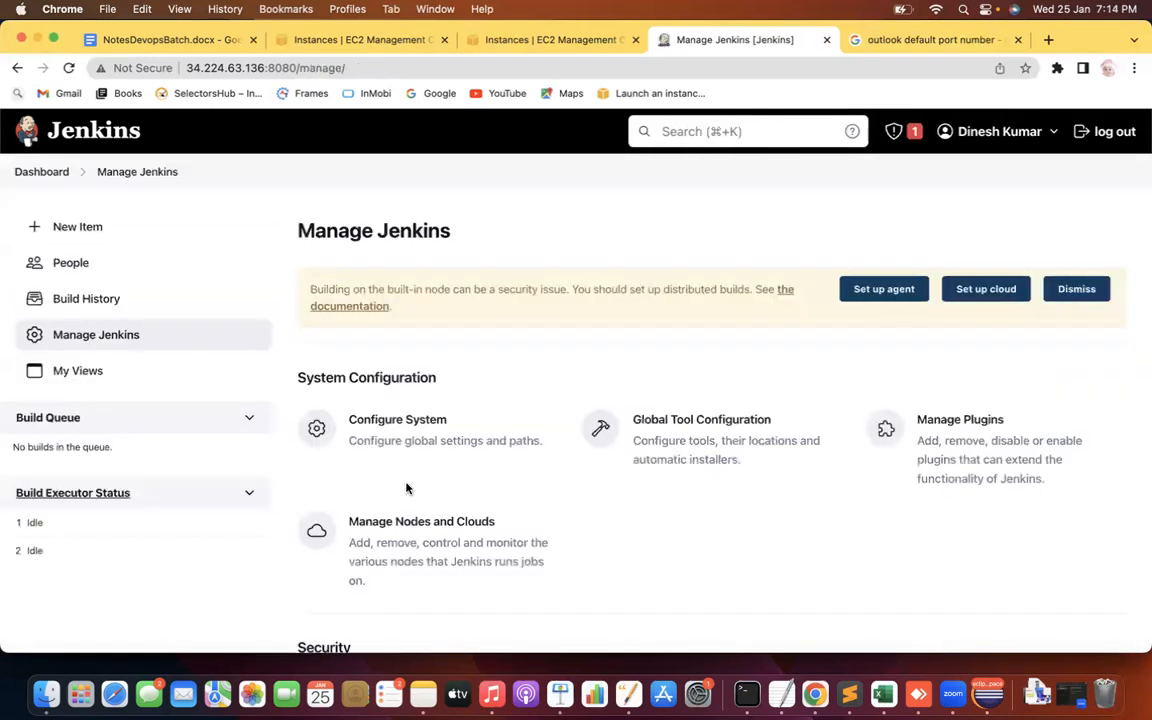
Open Configure System and search 'exten' to reach Extended E-mail Notification
click(418, 436)
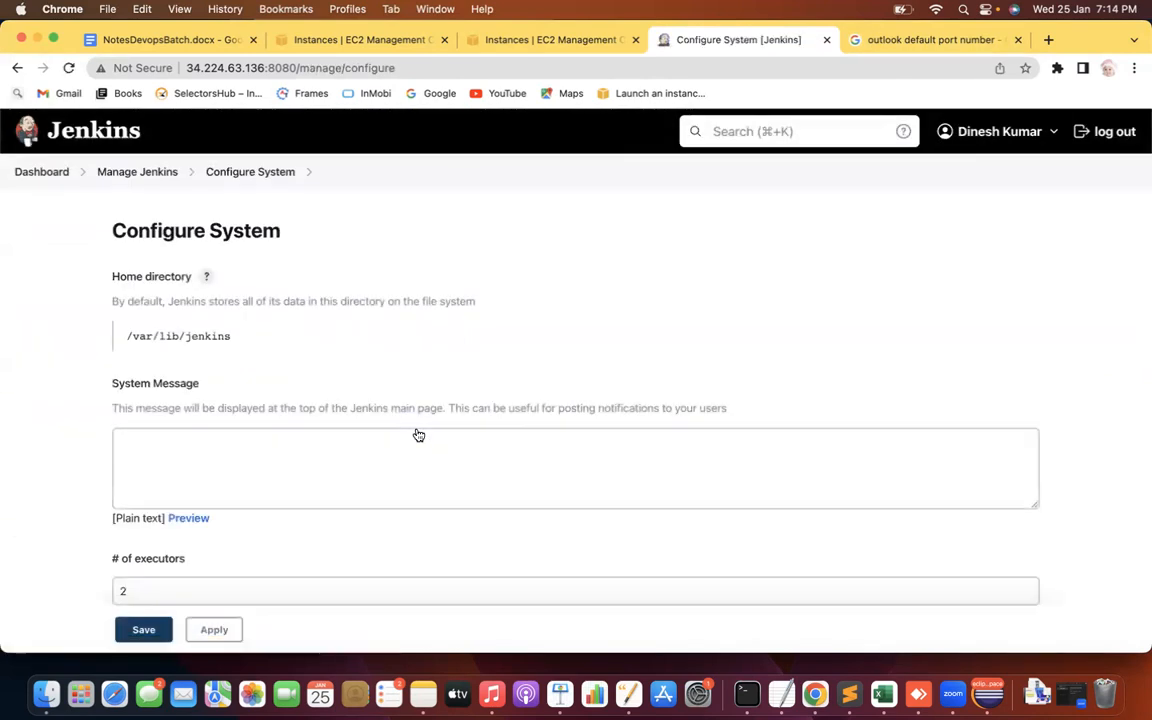
key(super+f)
text(extenb)
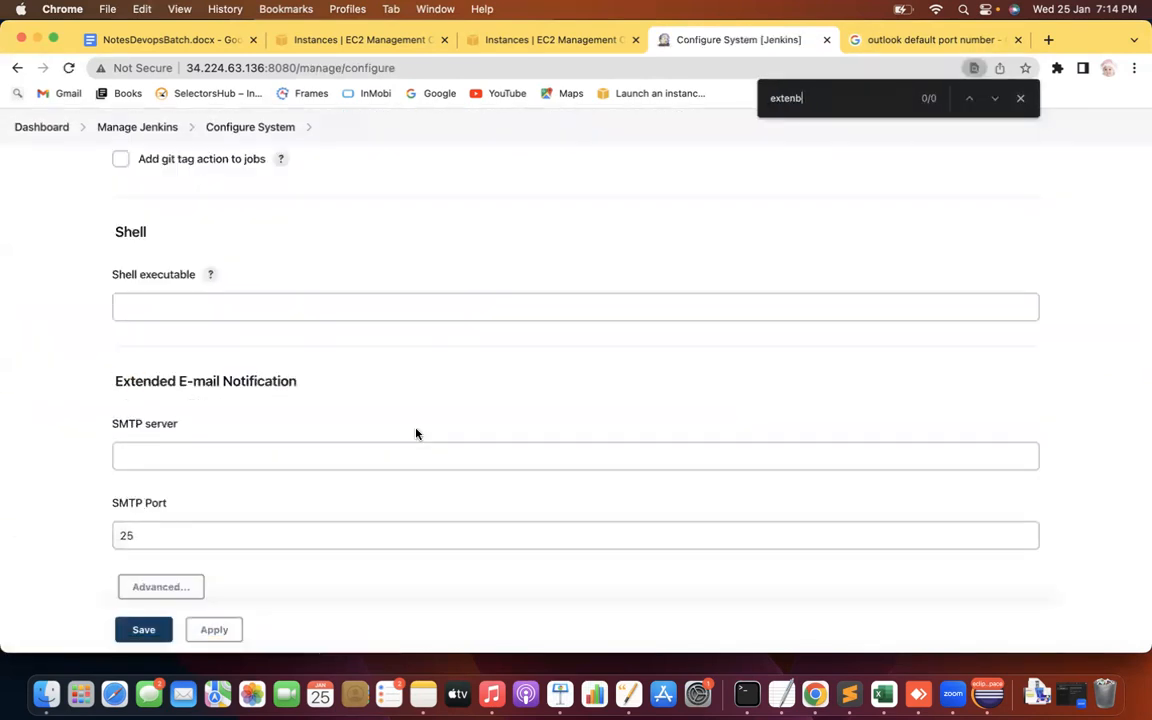
key(BackSpace)
scroll(13, 399, down, 2)
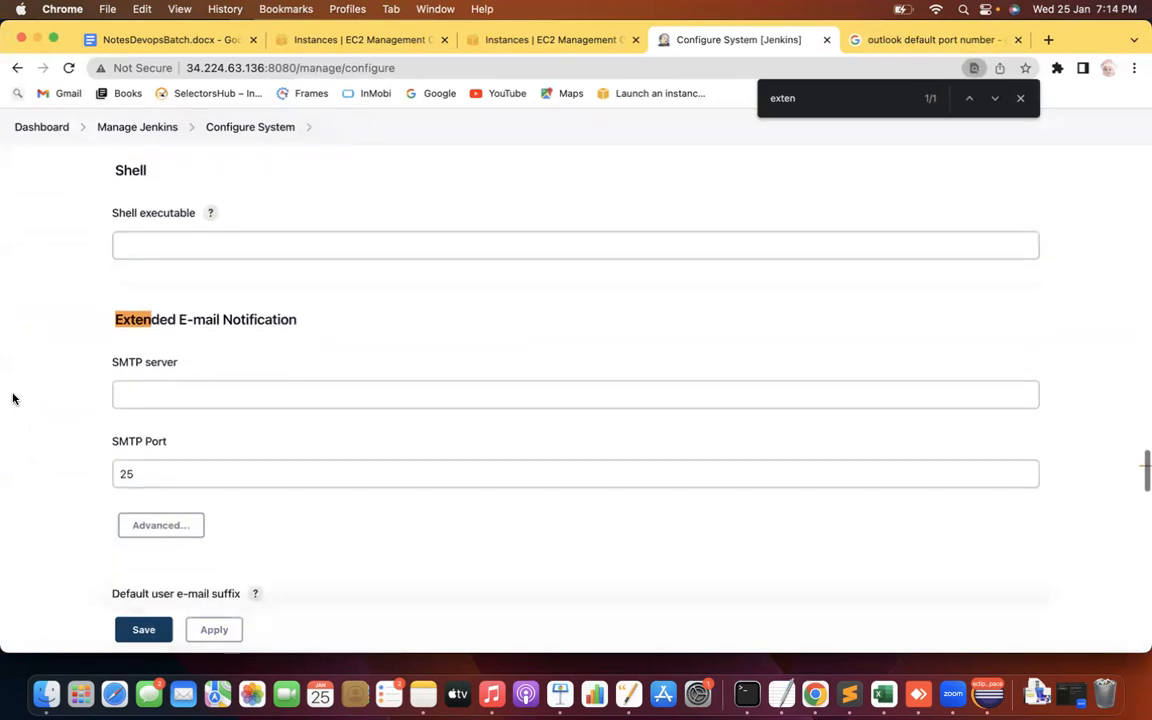
Expand the advanced SMTP options and scroll through credentials, SSL, TLS and OAuth
click(220, 360)
click(46, 399)
scroll(46, 399, down, 2)
click(155, 397)
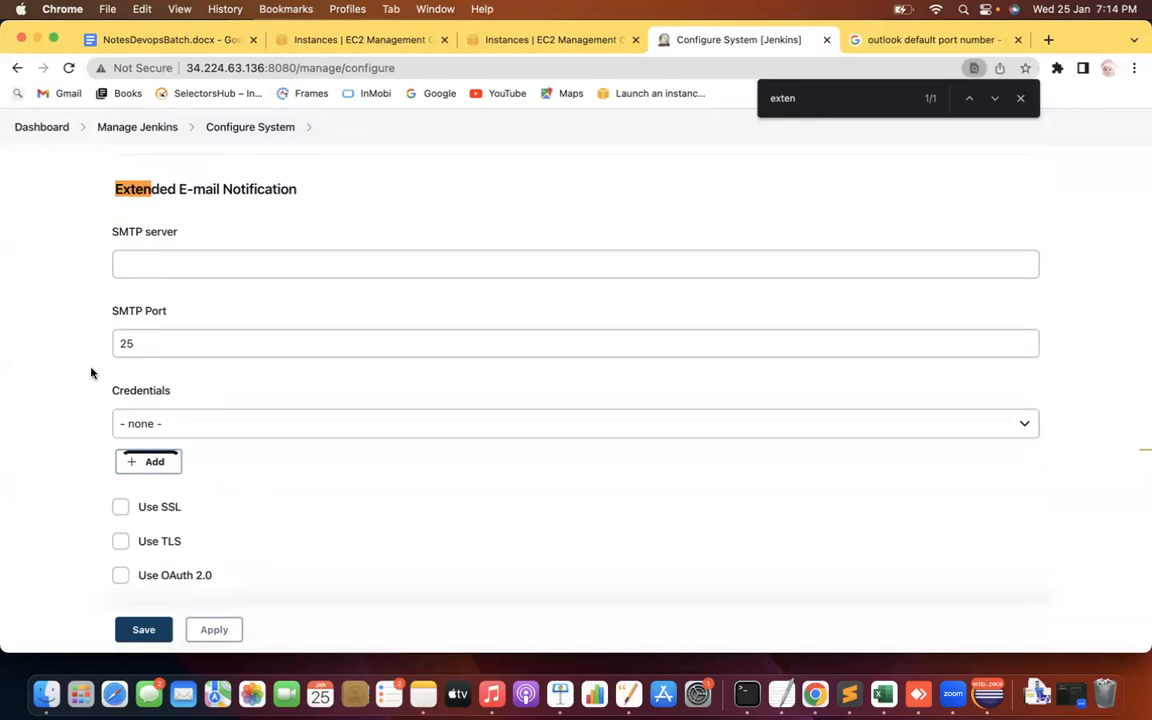
scroll(90, 373, down, 3)
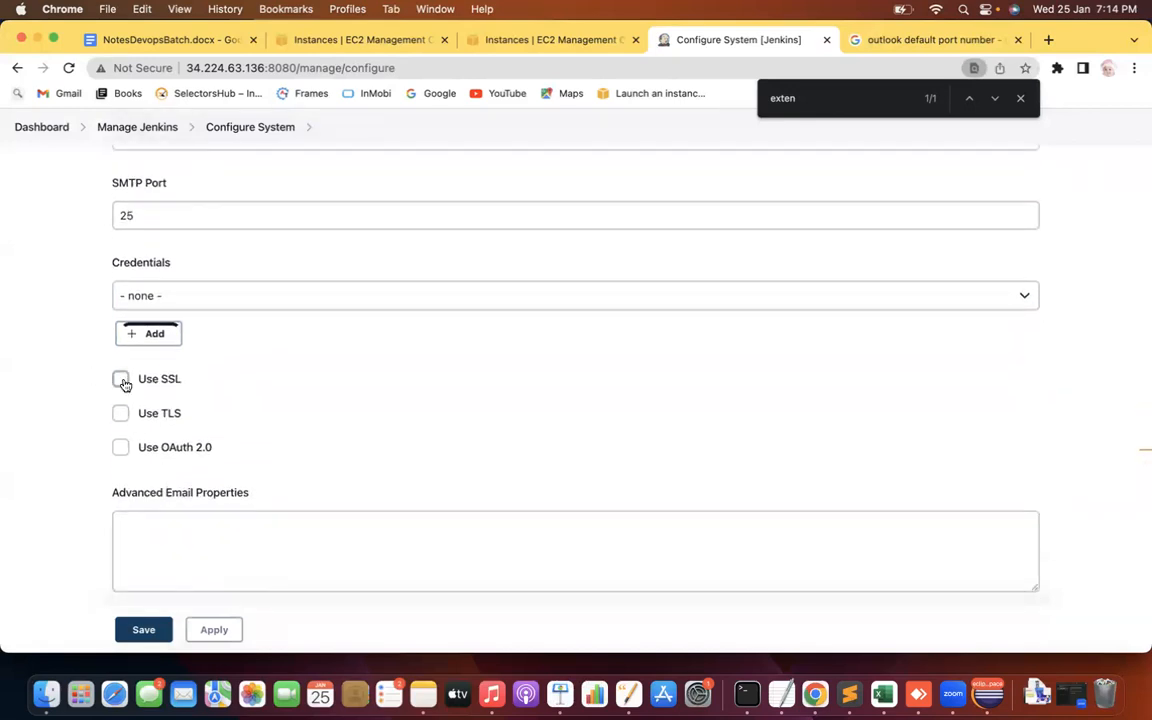
scroll(57, 430, down, 10)
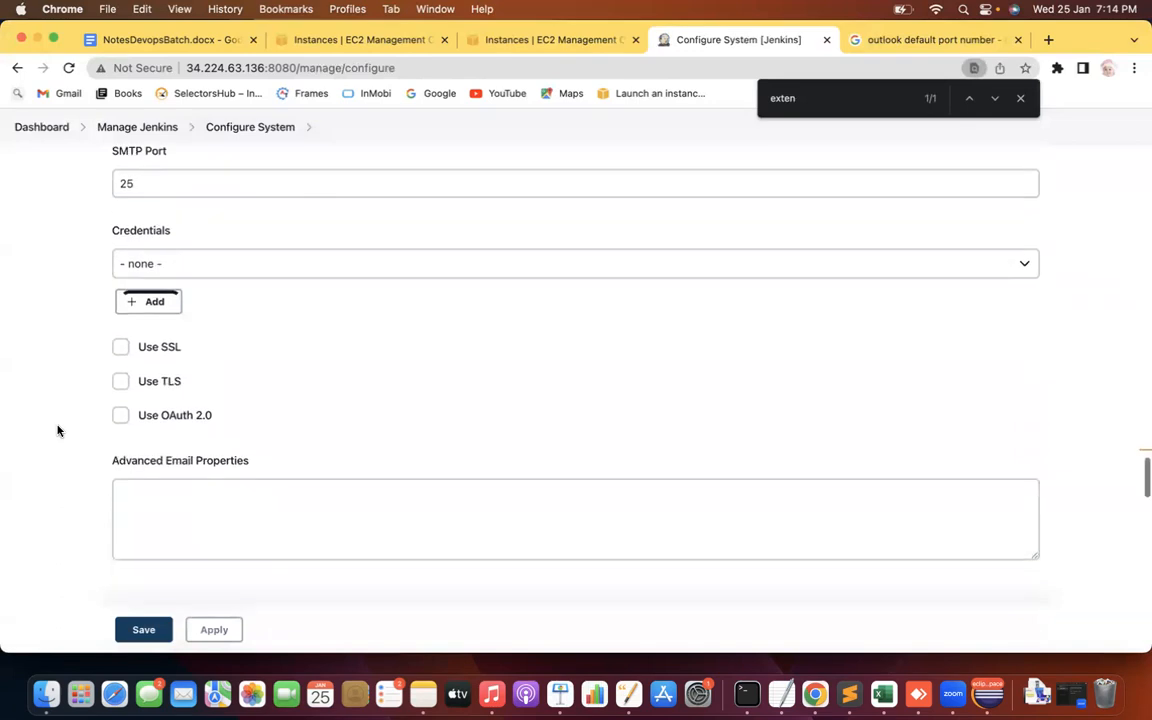
scroll(57, 430, down, 11)
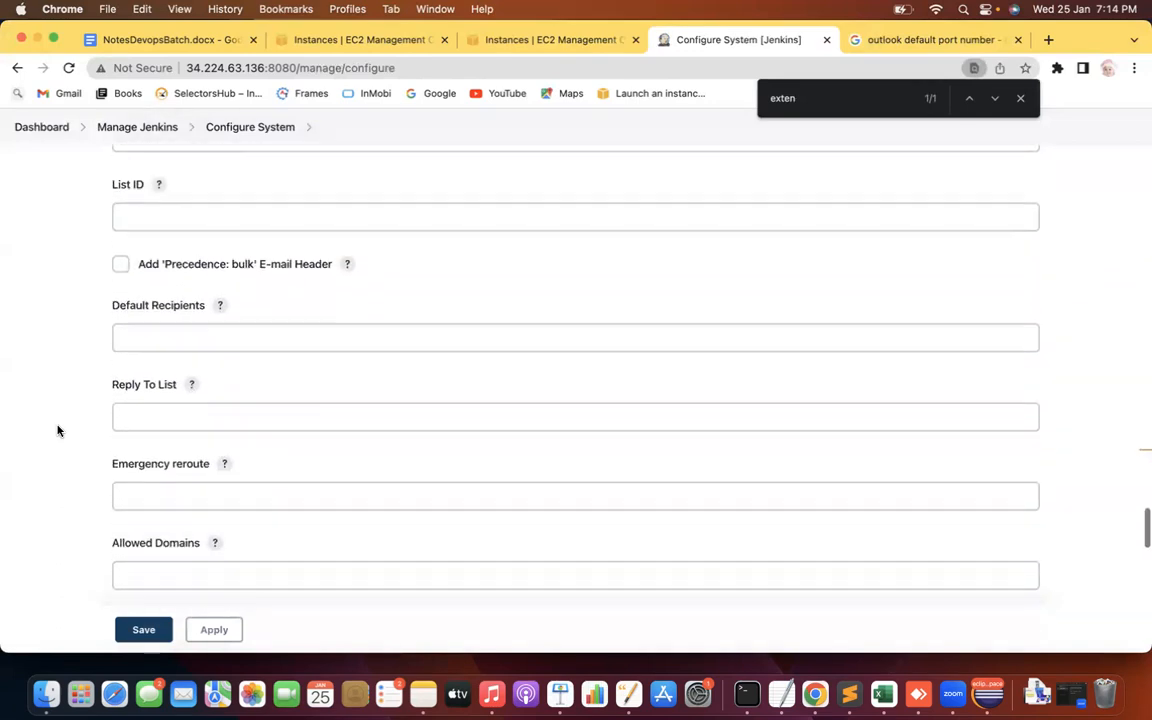
mouse_move(134, 351)
mouse_down()
mouse_move(156, 351)
mouse_move(120, 351)
mouse_up()
drag(207, 345, 456, 349)
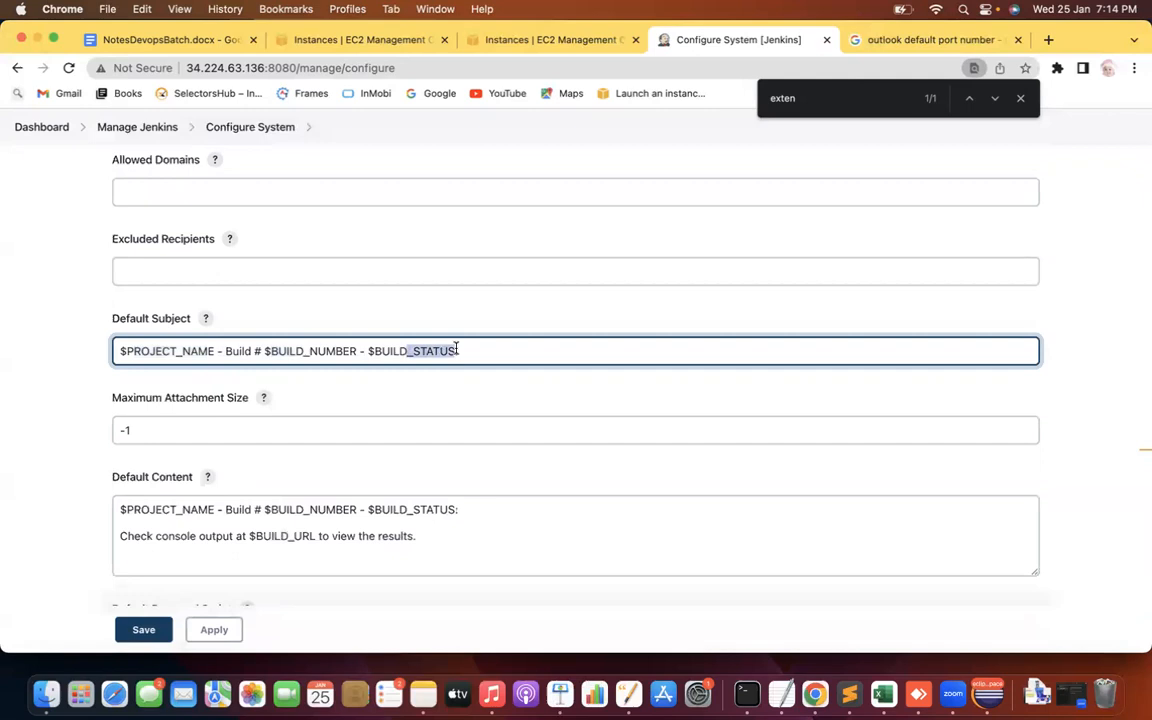
triple_click(318, 360)
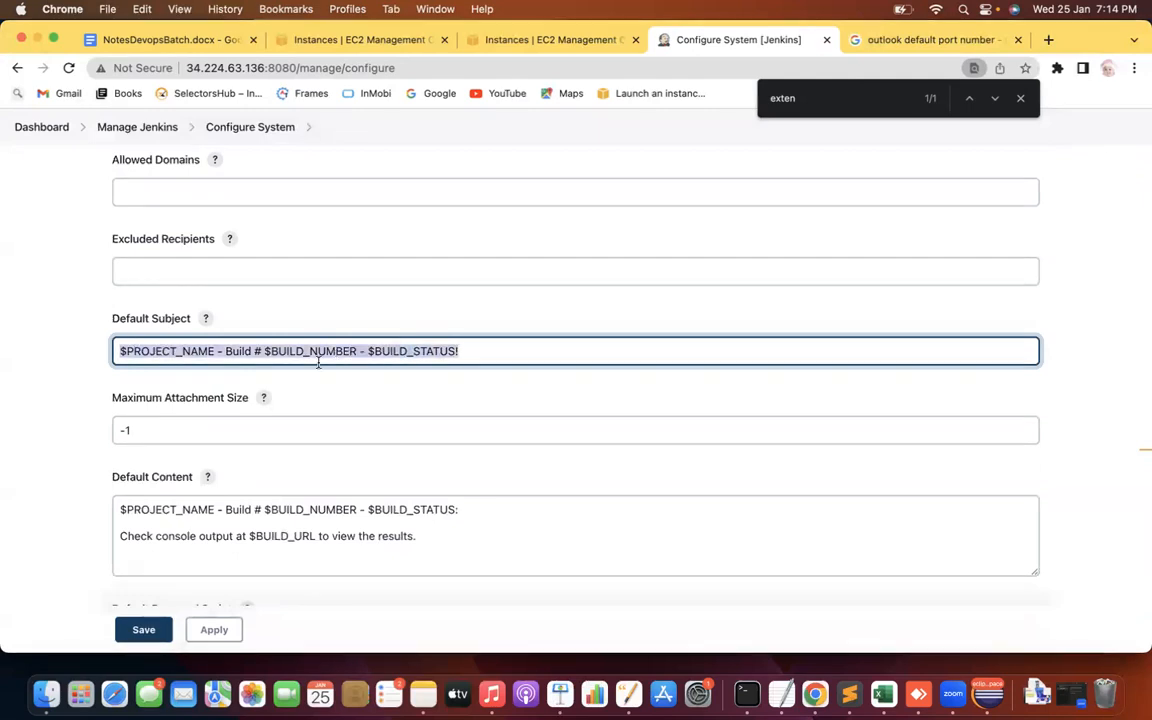
click(53, 406)
scroll(51, 404, down, 3)
click(313, 390)
drag(313, 390, 360, 410)
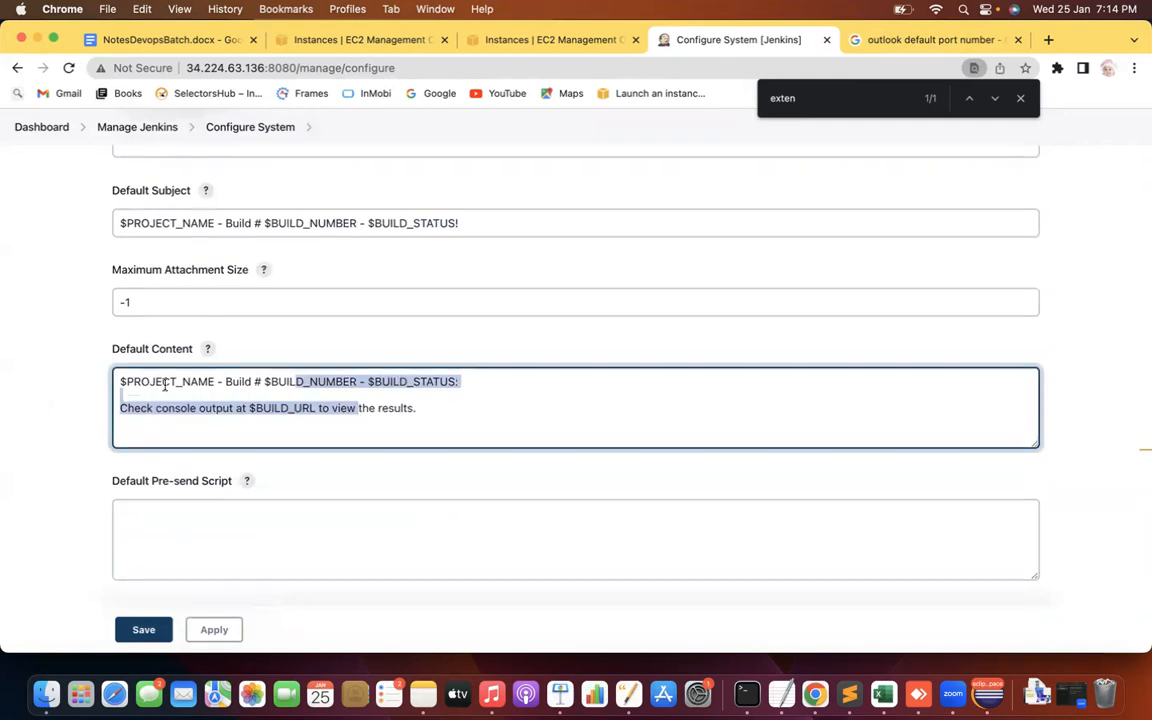
click(414, 407)
key(super+a)
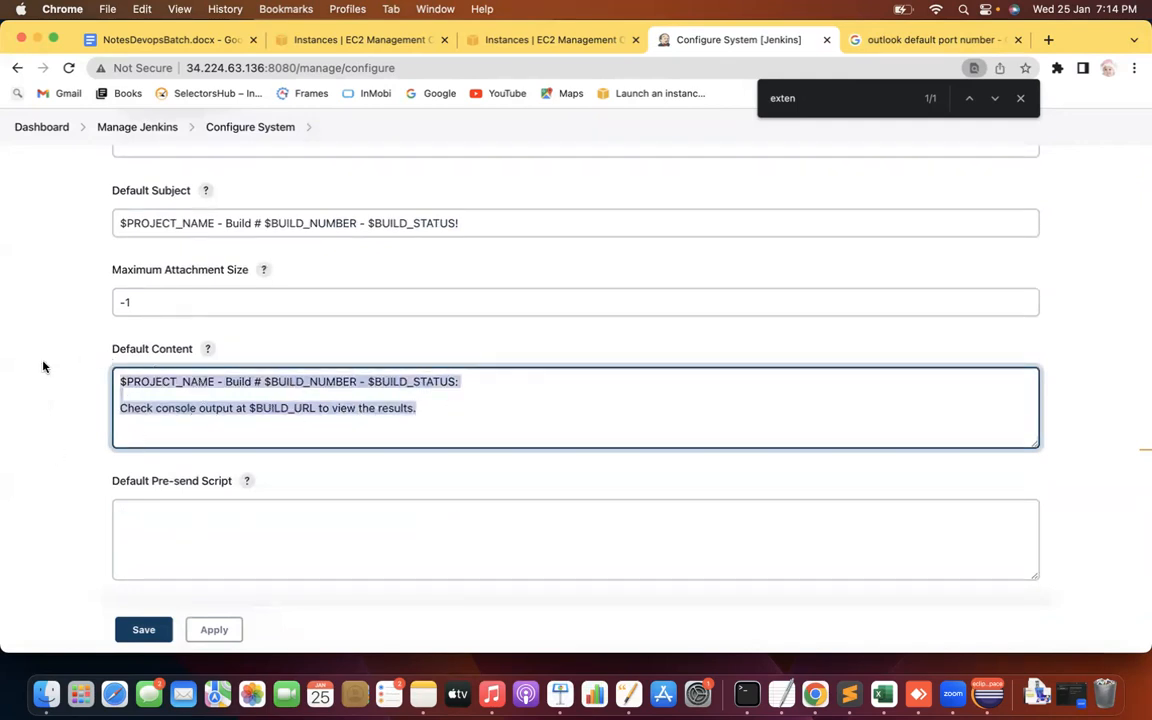
click(43, 366)
click(320, 420)
click(91, 425)
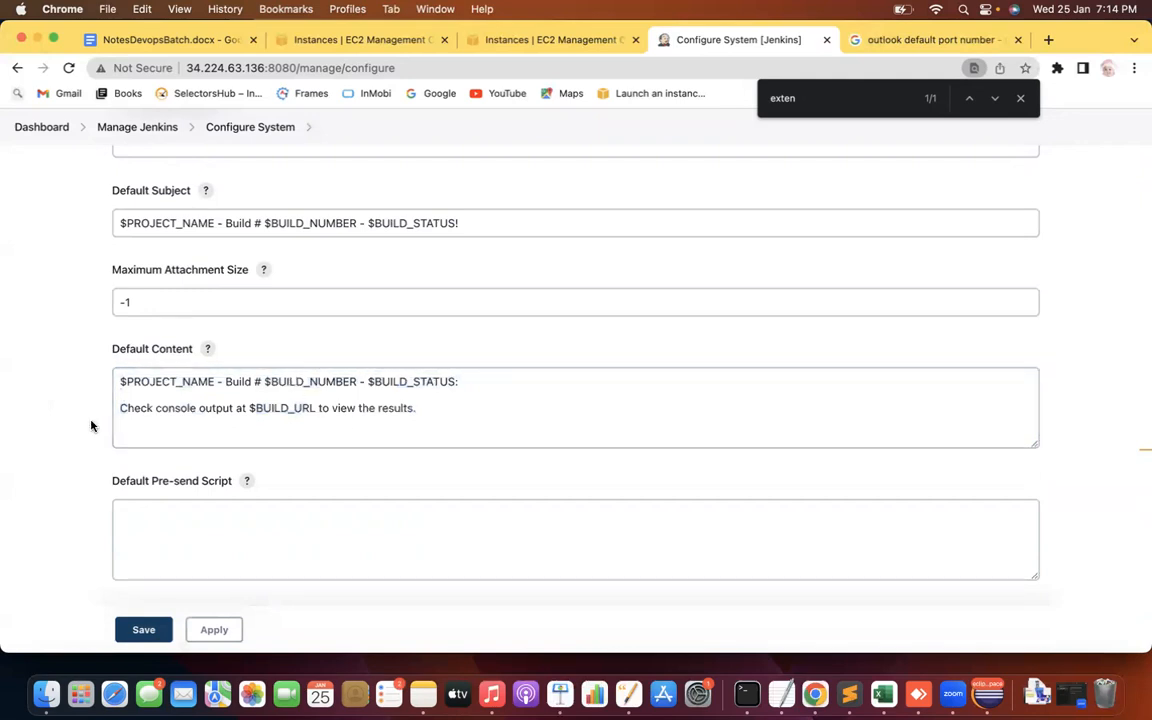
scroll(91, 425, down, 4)
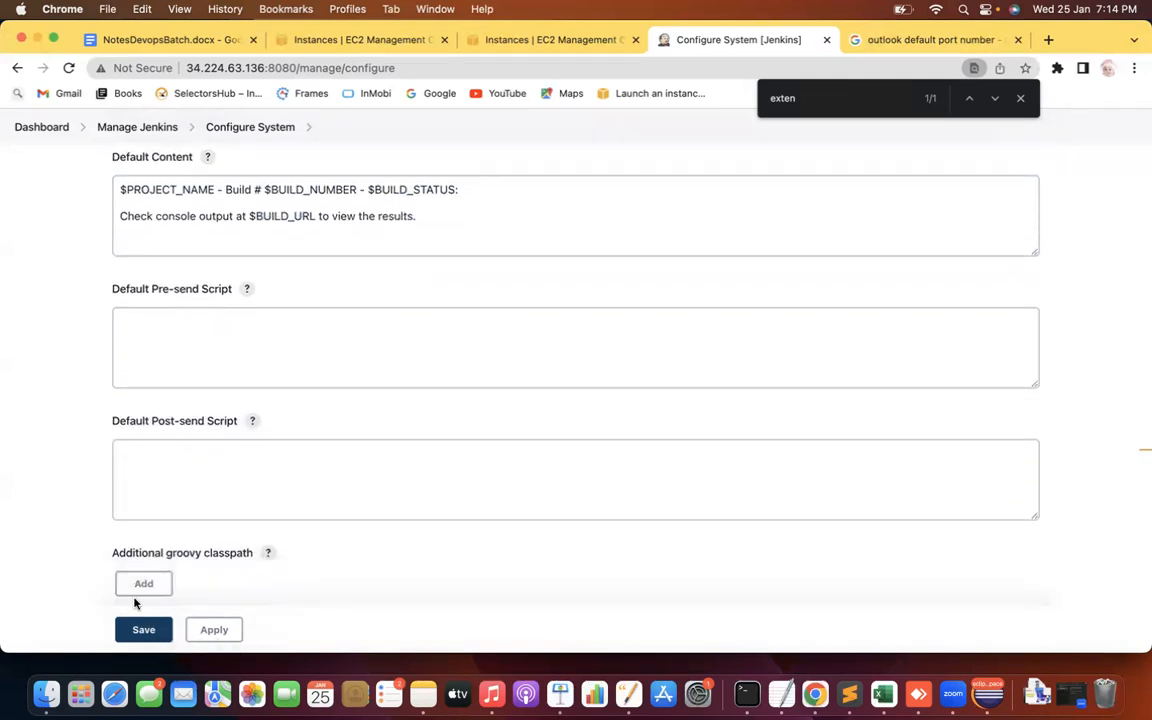
scroll(40, 477, up, 2)
scroll(40, 477, up, 10)
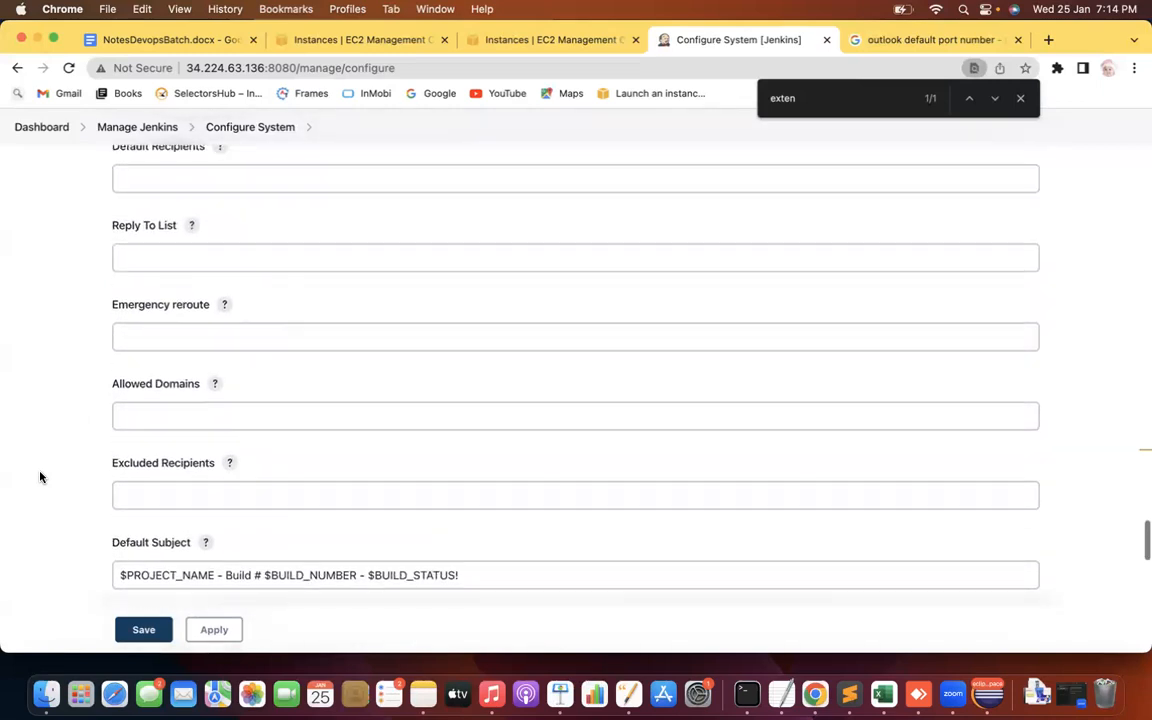
click(157, 289)
click(182, 290)
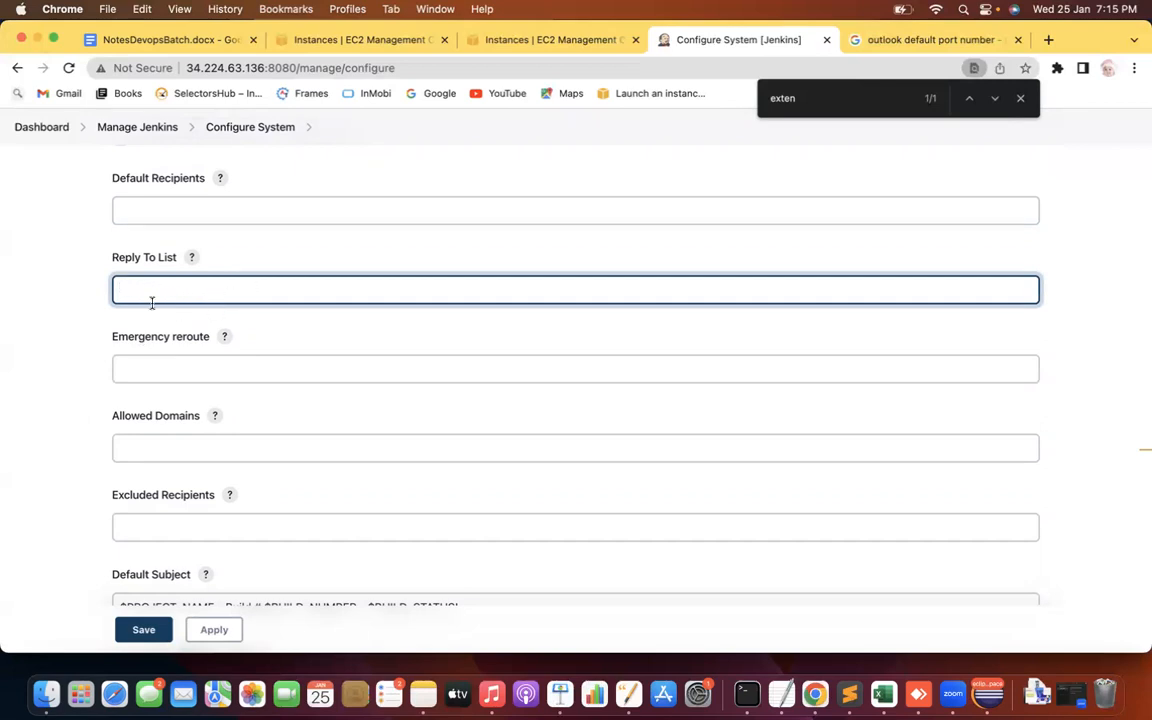
scroll(62, 334, down, 6)
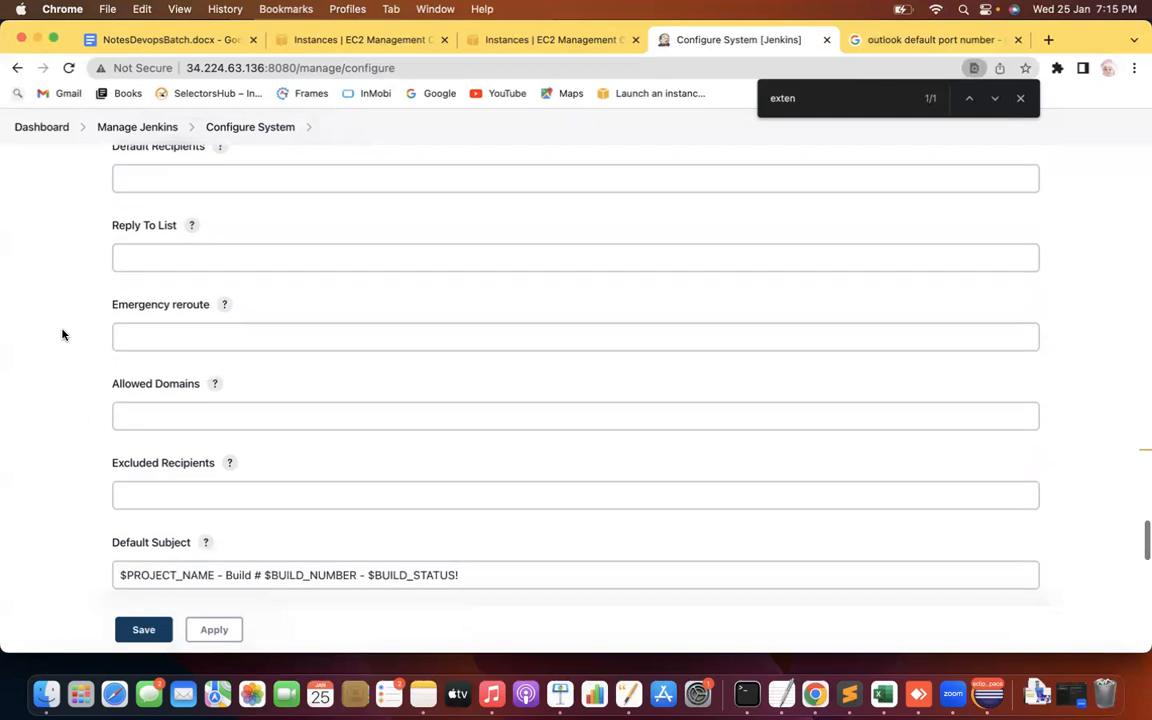
scroll(62, 334, down, 14)
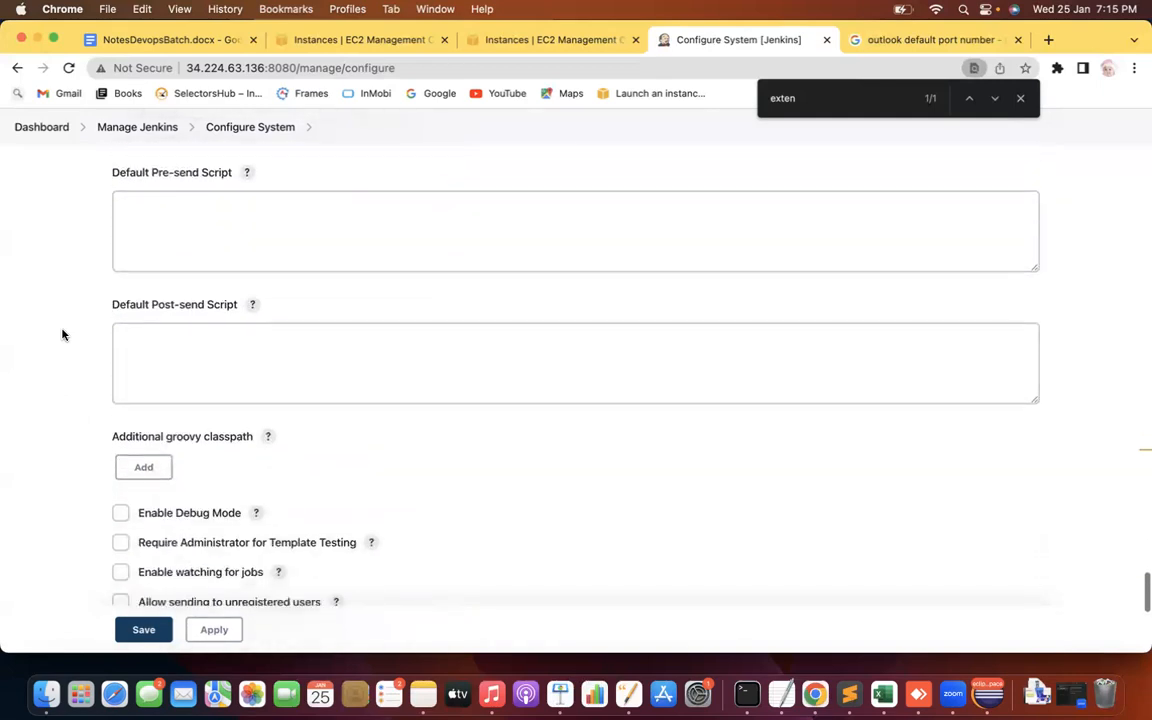
scroll(62, 334, down, 3)
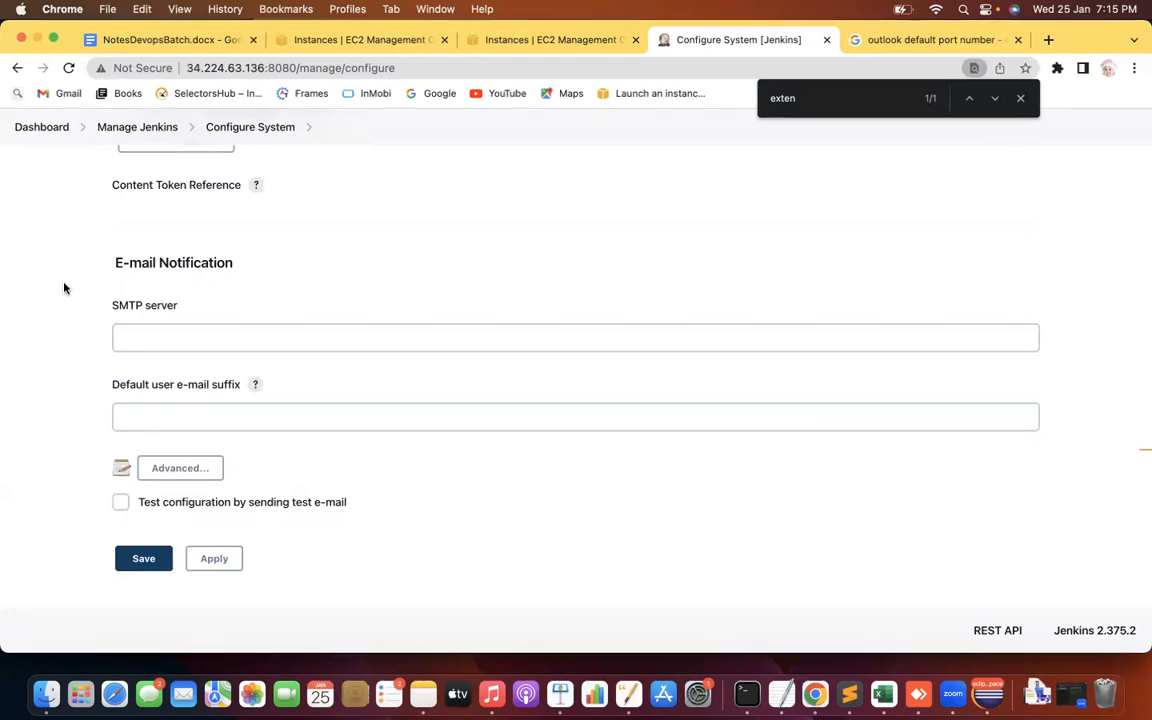
scroll(40, 294, up, 4)
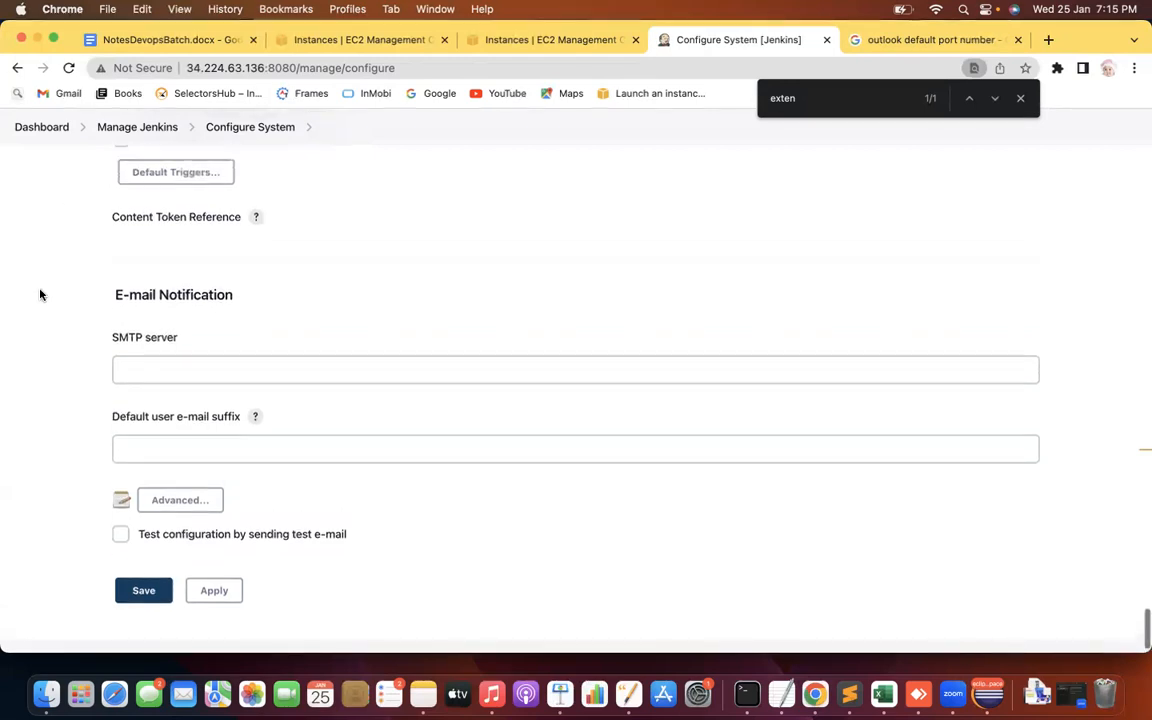
scroll(40, 294, up, 15)
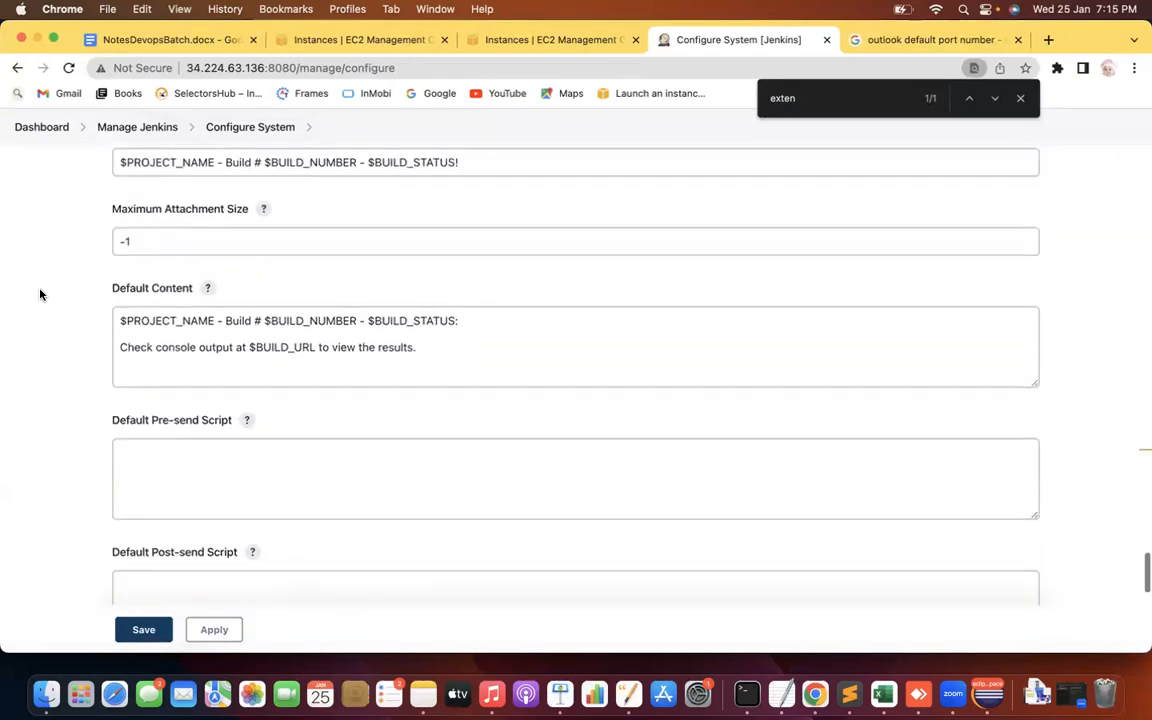
scroll(40, 294, up, 9)
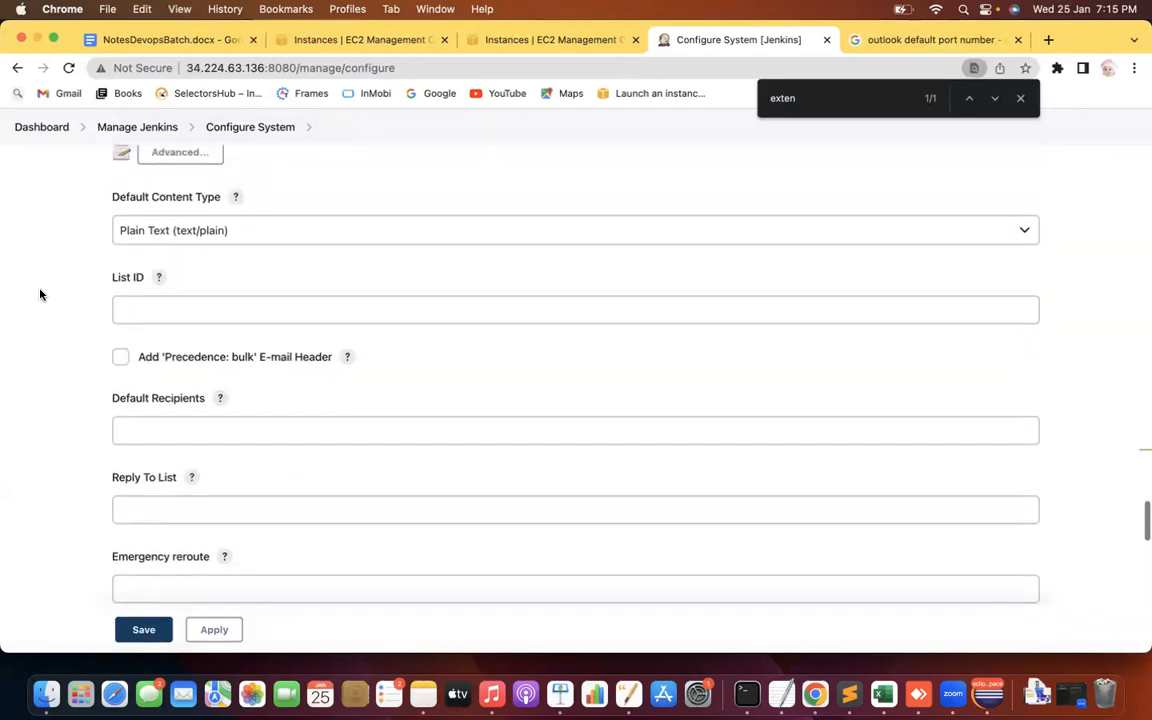
key(Return)
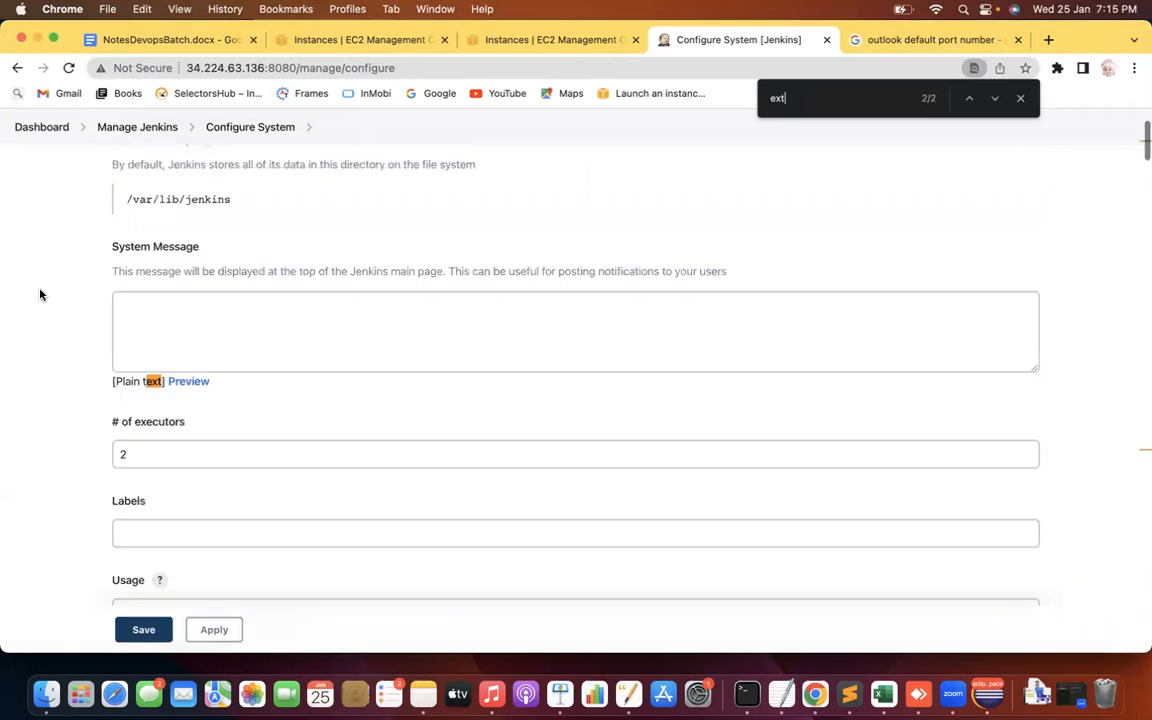
text(end)
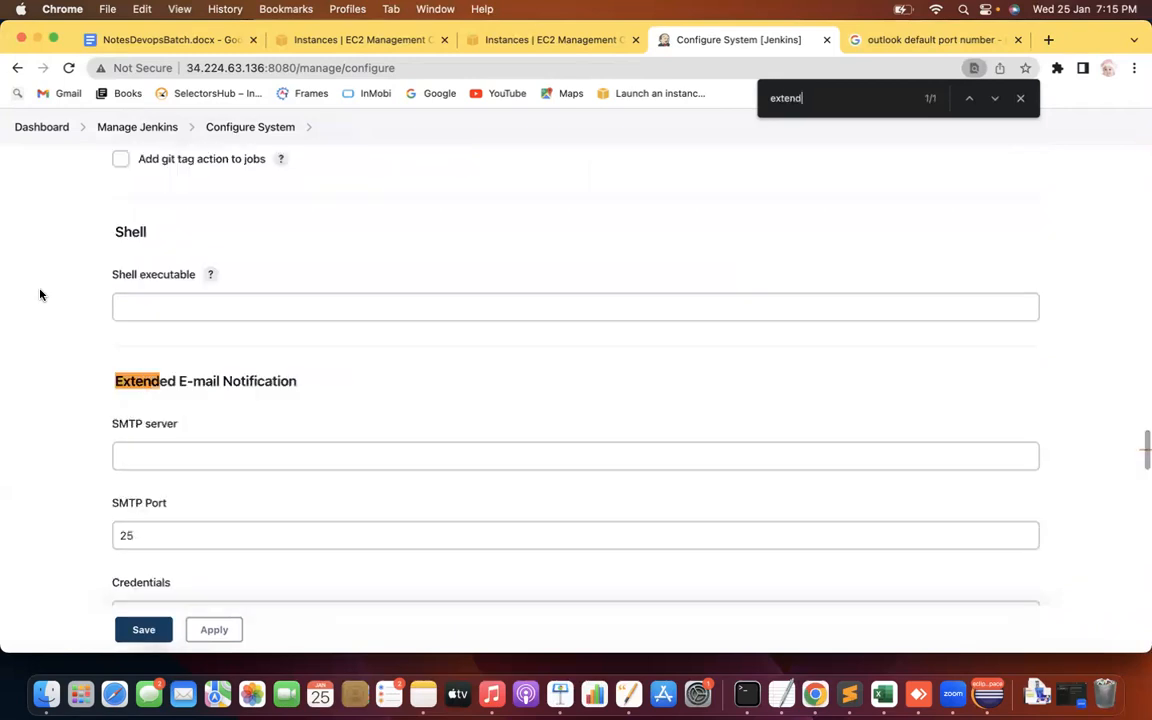
scroll(32, 413, down, 4)
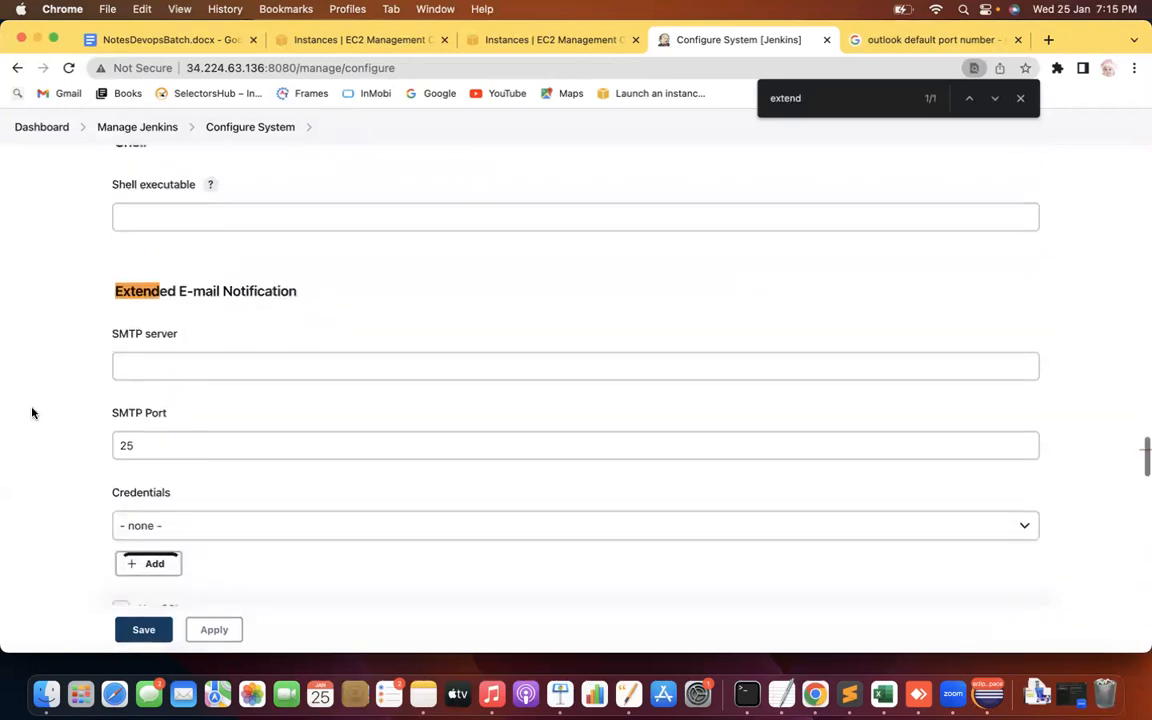
scroll(32, 413, down, 3)
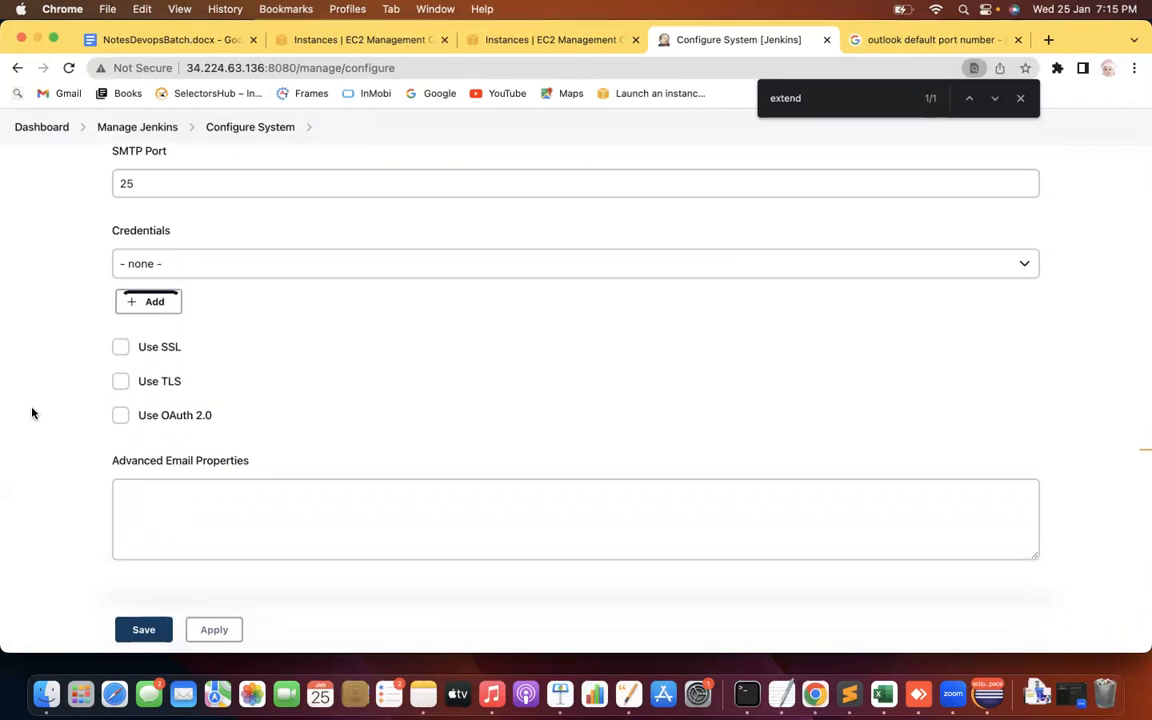
scroll(167, 581, down, 1)
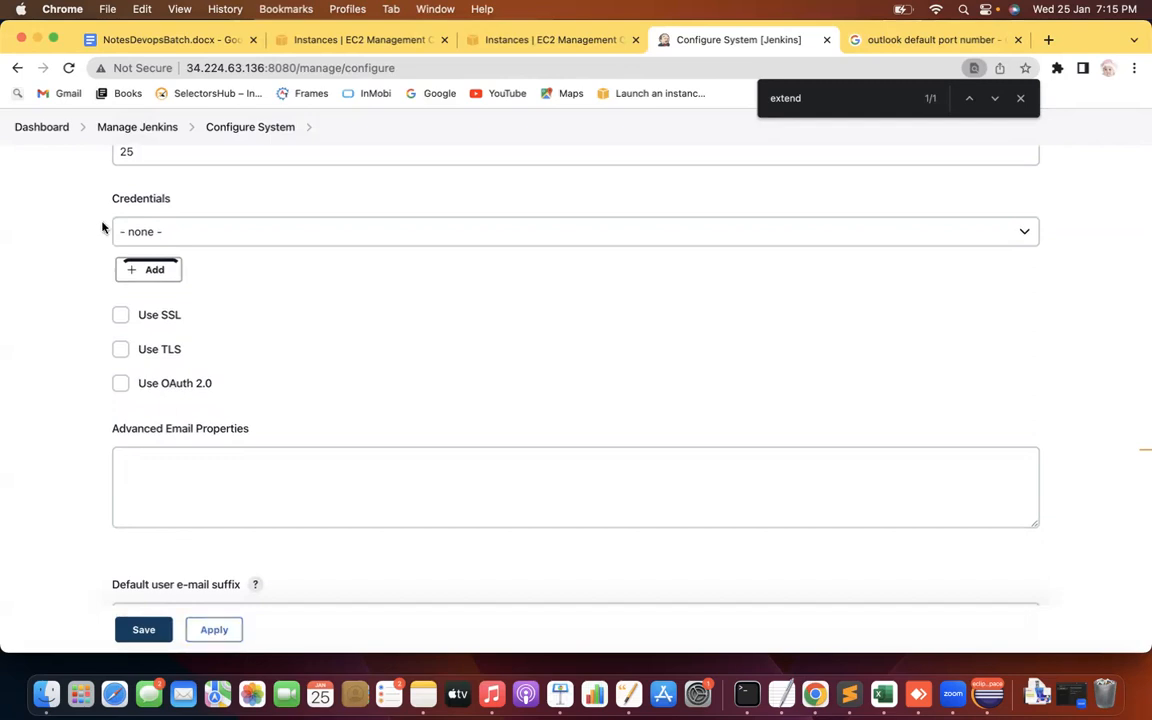
Open Demo1's configuration from the dashboard and add an E-mail Notification under Post-build Actions
click(49, 129)
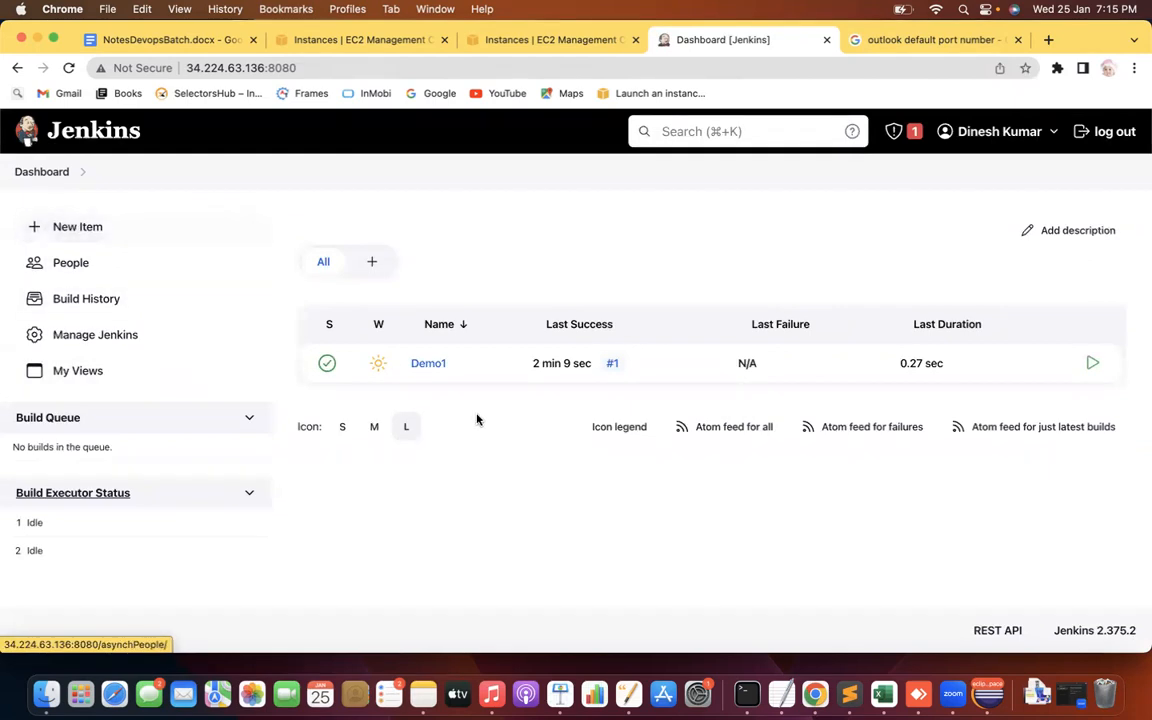
click(436, 367)
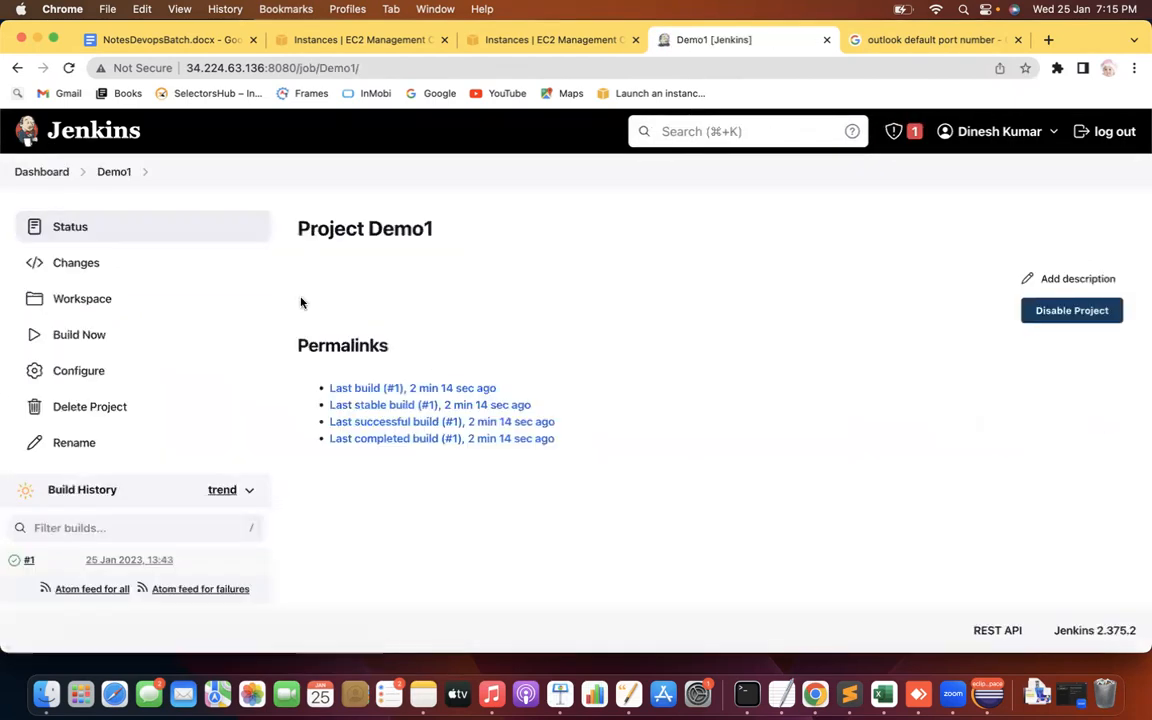
click(98, 377)
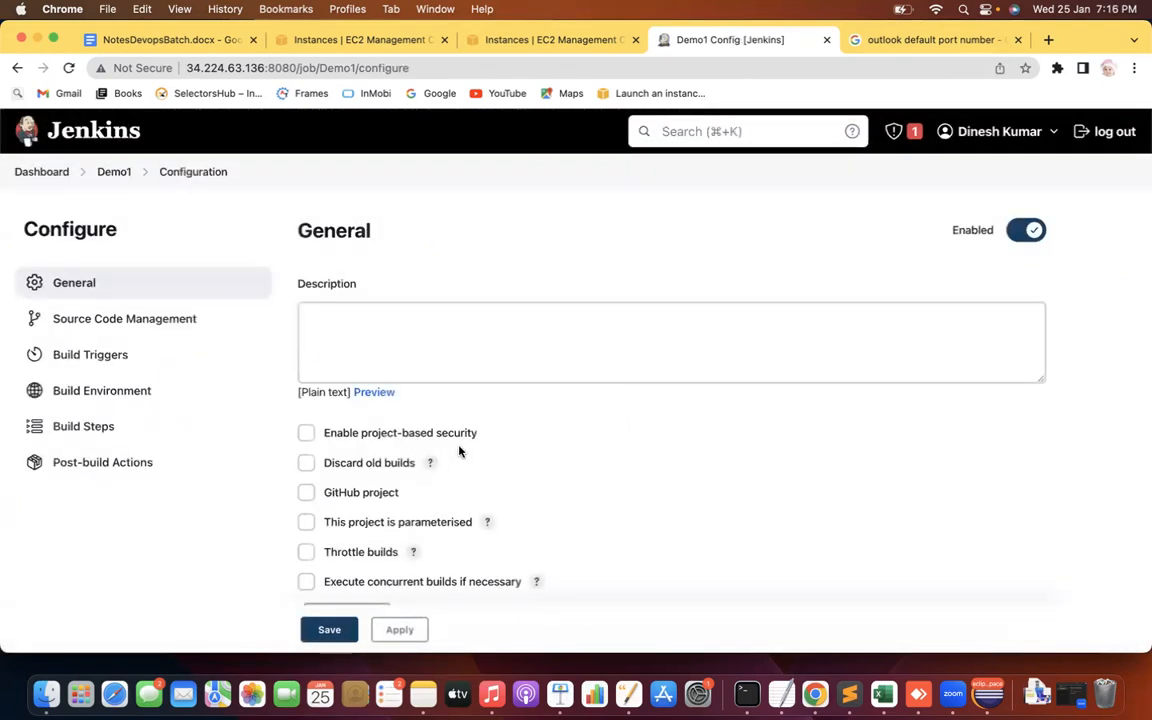
scroll(266, 546, down, 5)
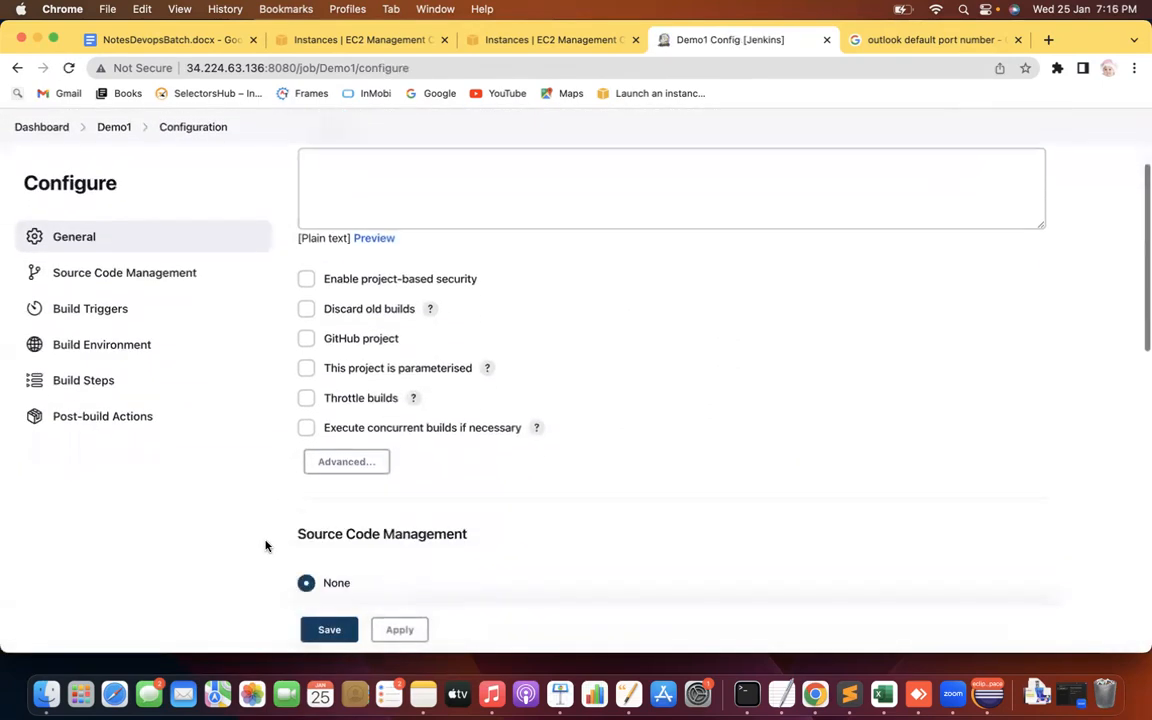
scroll(266, 546, down, 5)
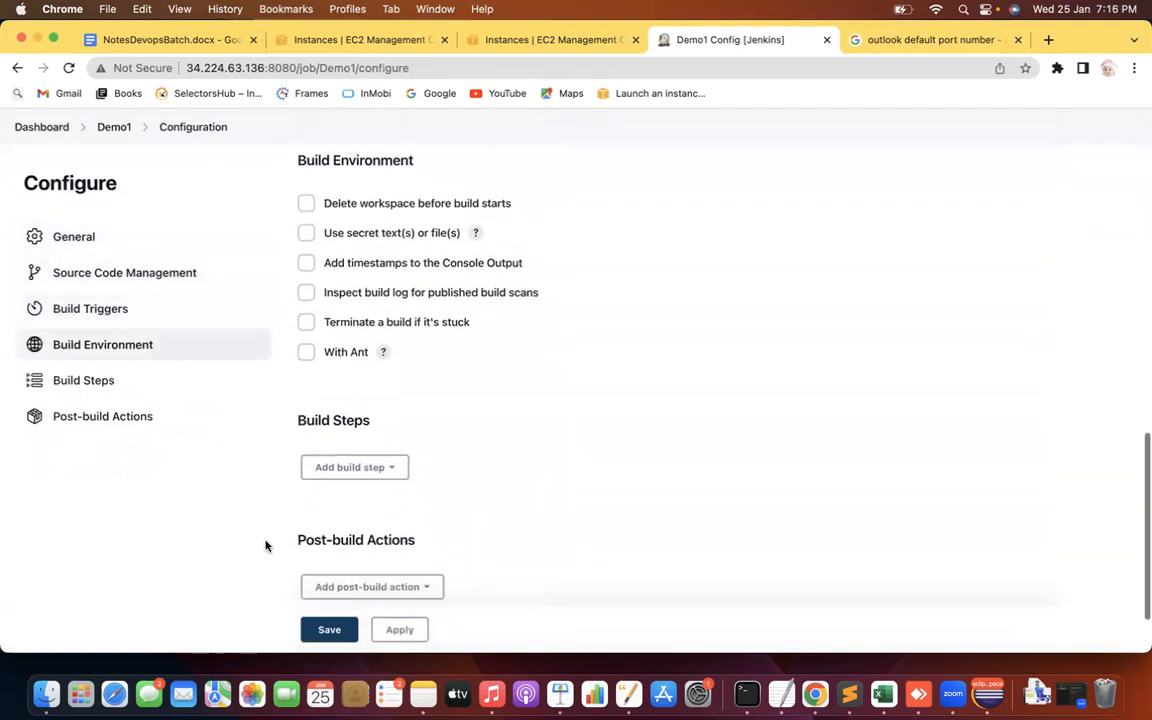
drag(303, 452, 433, 456)
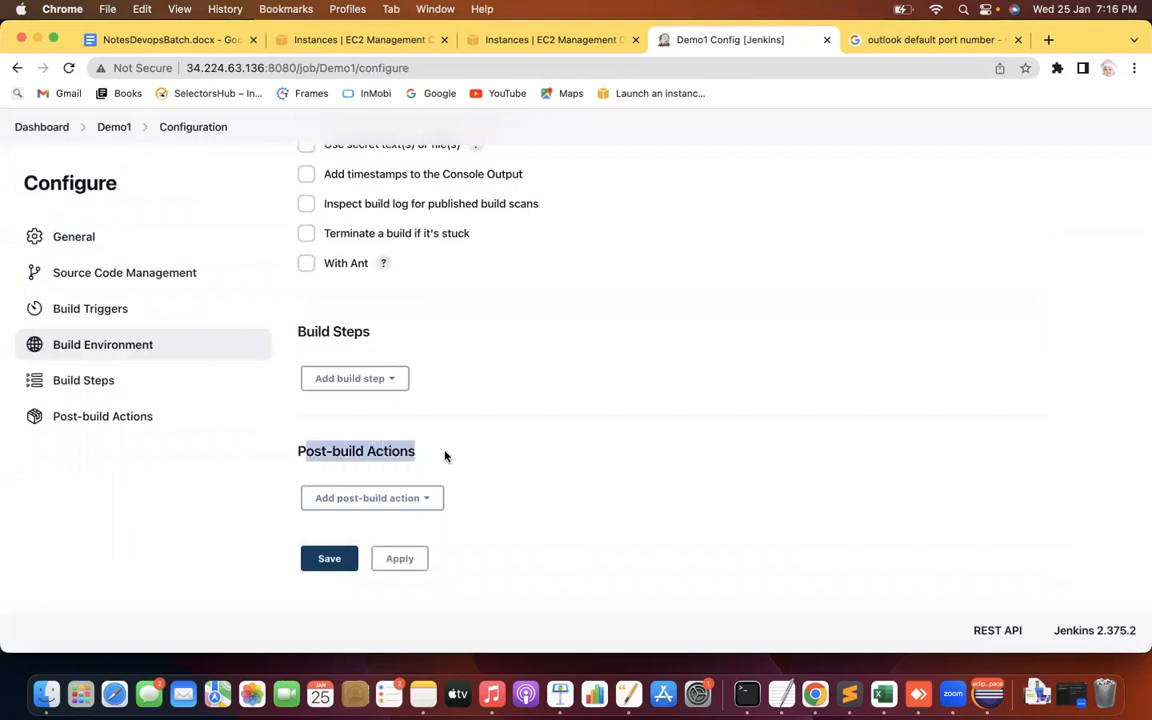
click(390, 498)
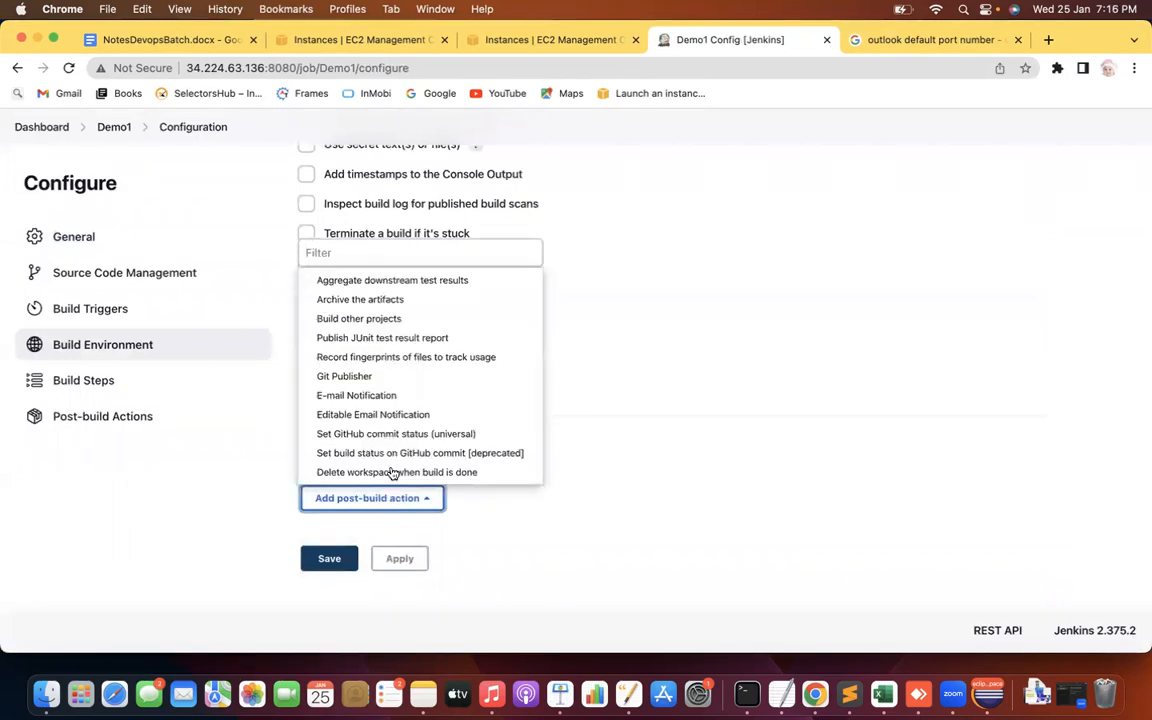
click(373, 398)
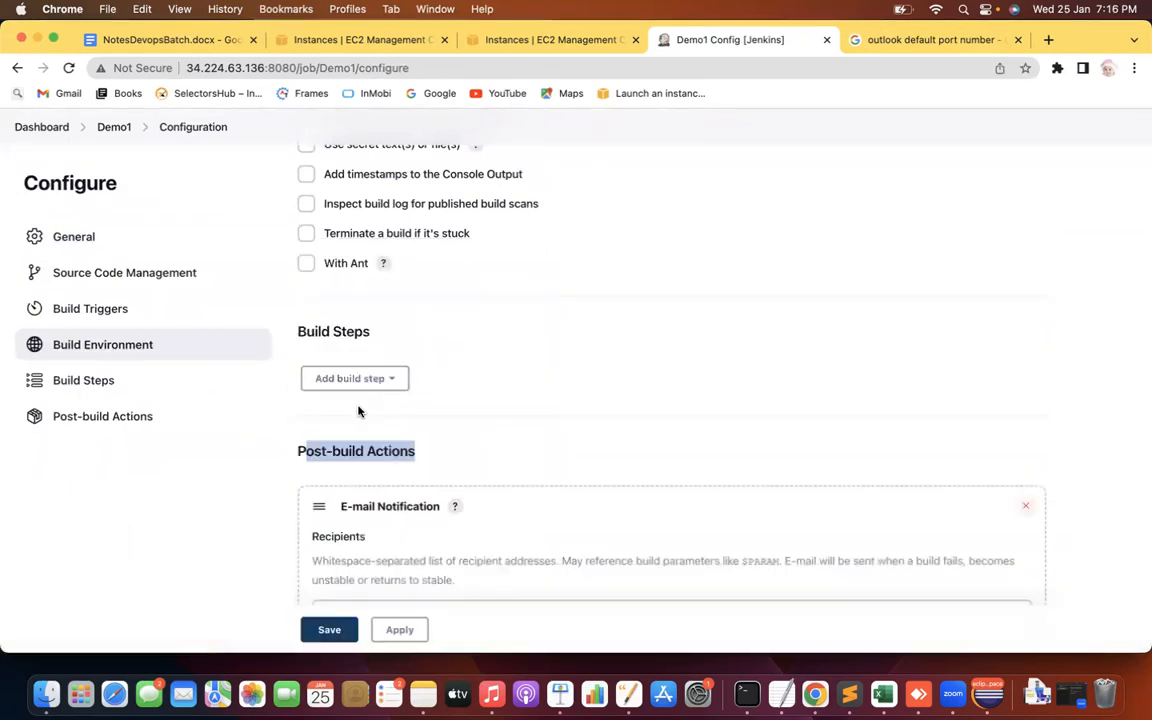
Scroll down to the E-mail Notification options and highlight the note about when e-mails are sent
click(222, 522)
scroll(222, 522, down, 3)
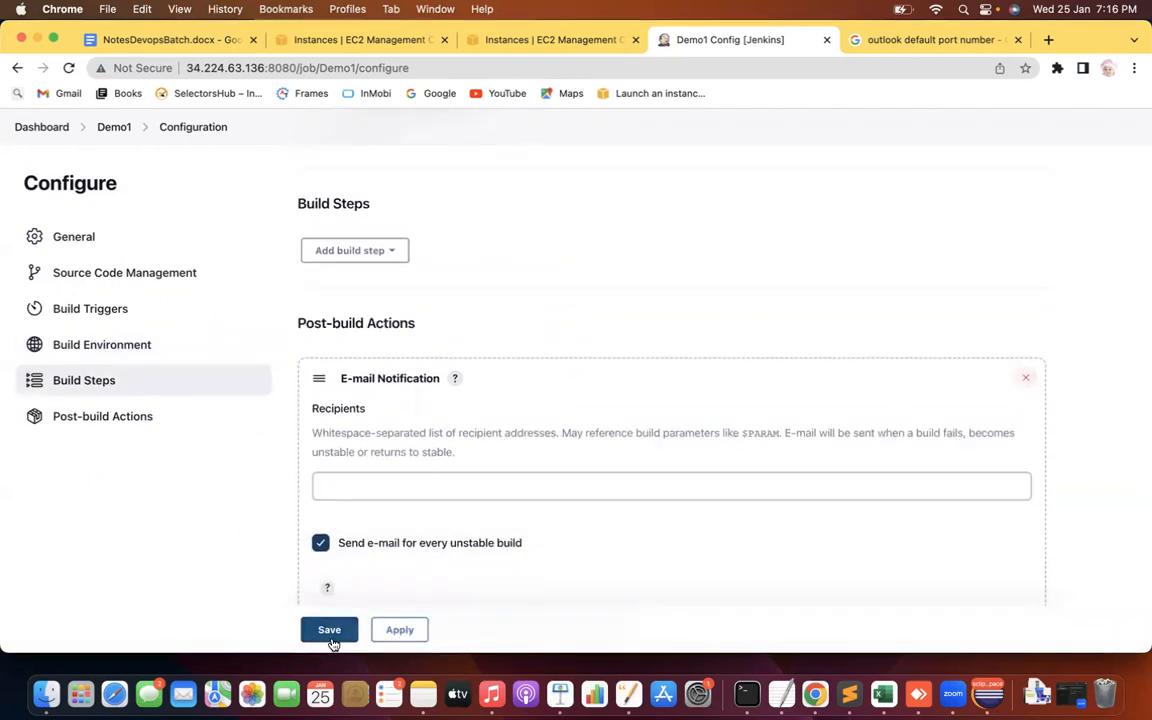
scroll(210, 567, down, 3)
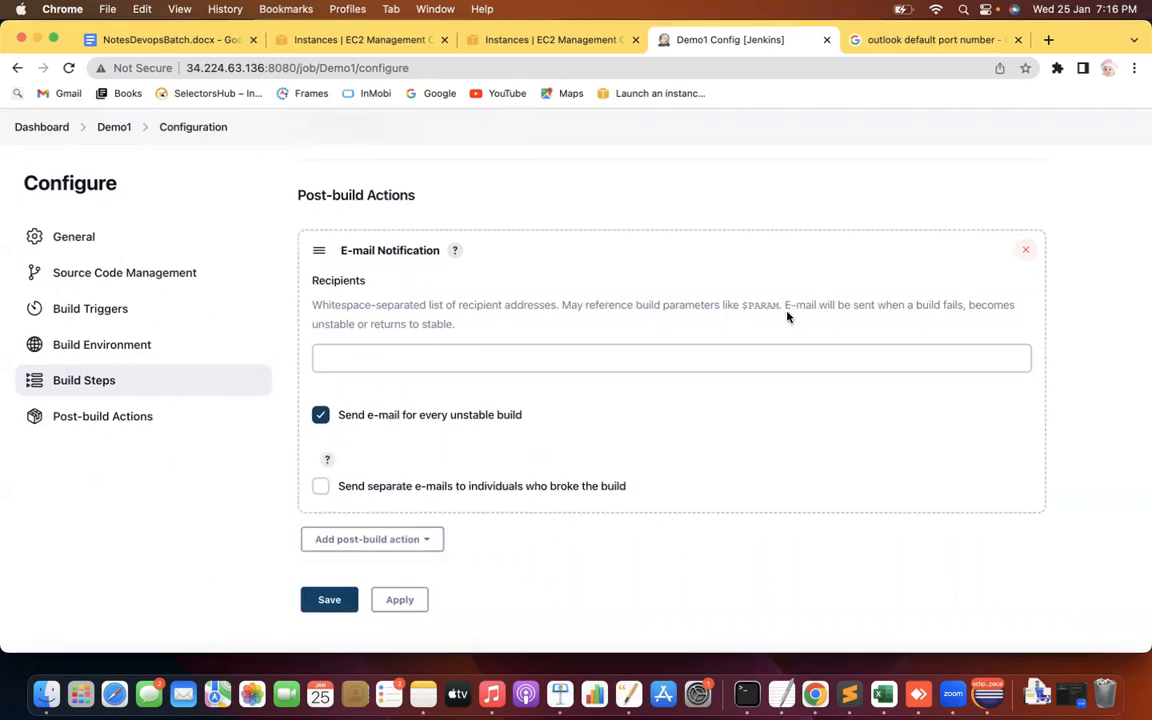
drag(797, 302, 957, 333)
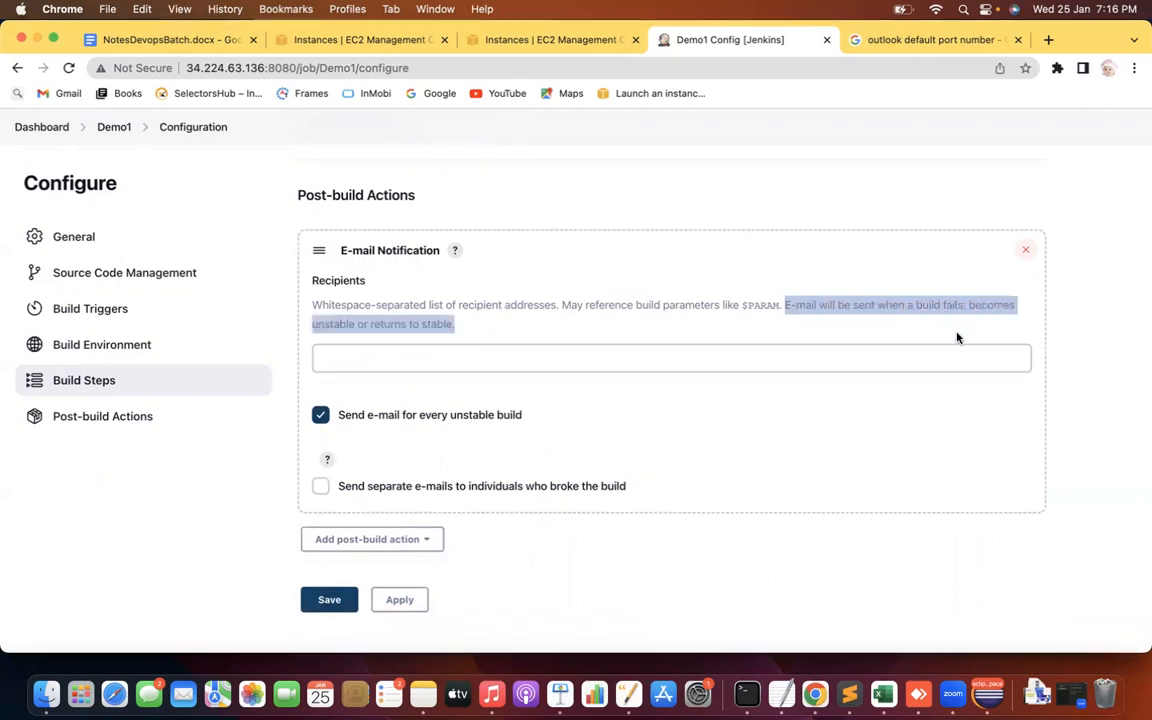
Leave 'Send e-mail for every unstable build' and 'Send separate e-mails to individuals who broke the build' unchecked
click(320, 414)
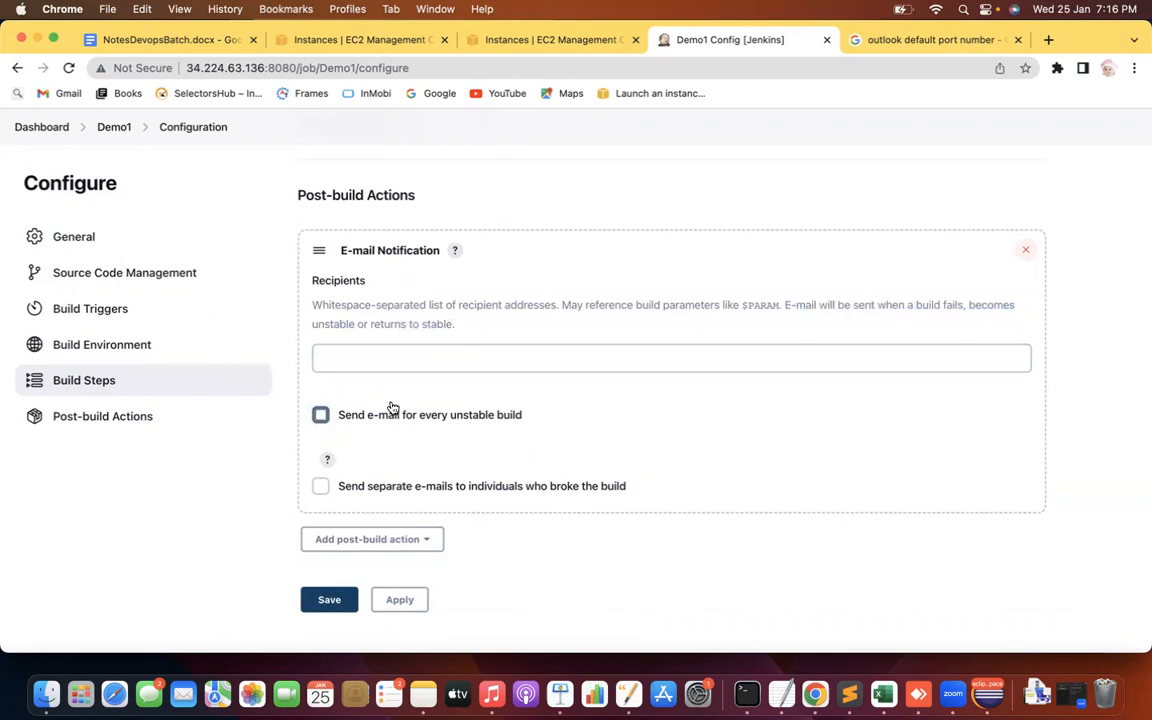
click(785, 359)
click(319, 417)
click(320, 414)
drag(397, 487, 532, 494)
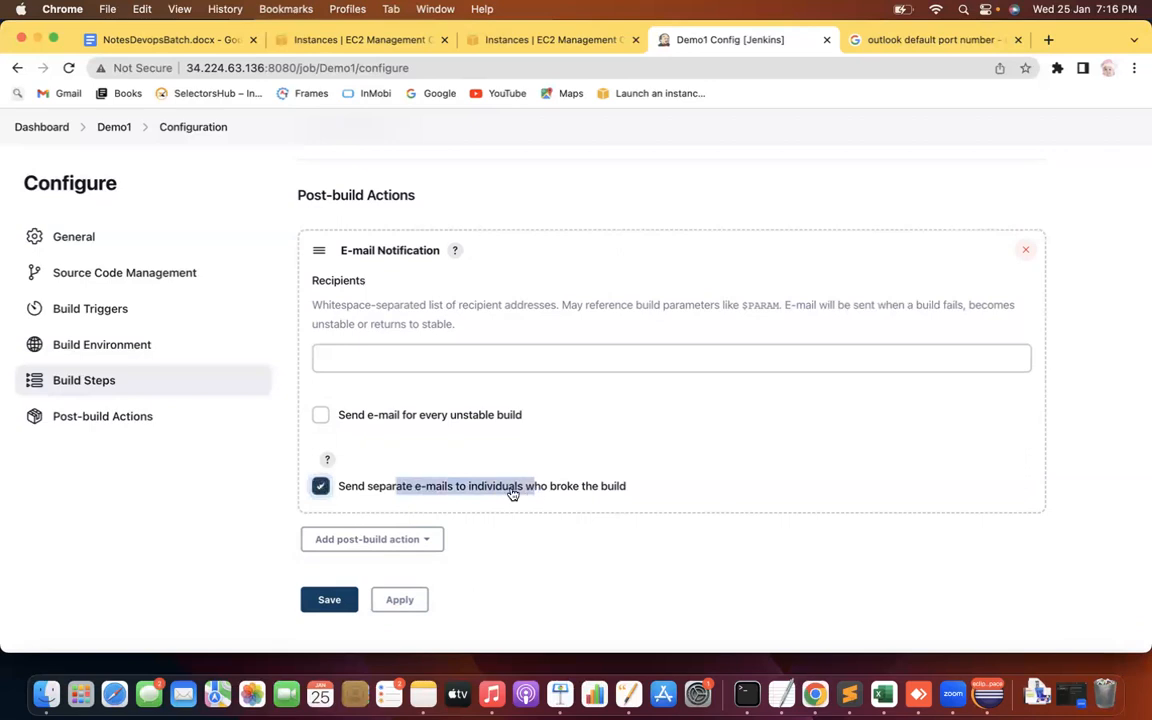
click(321, 487)
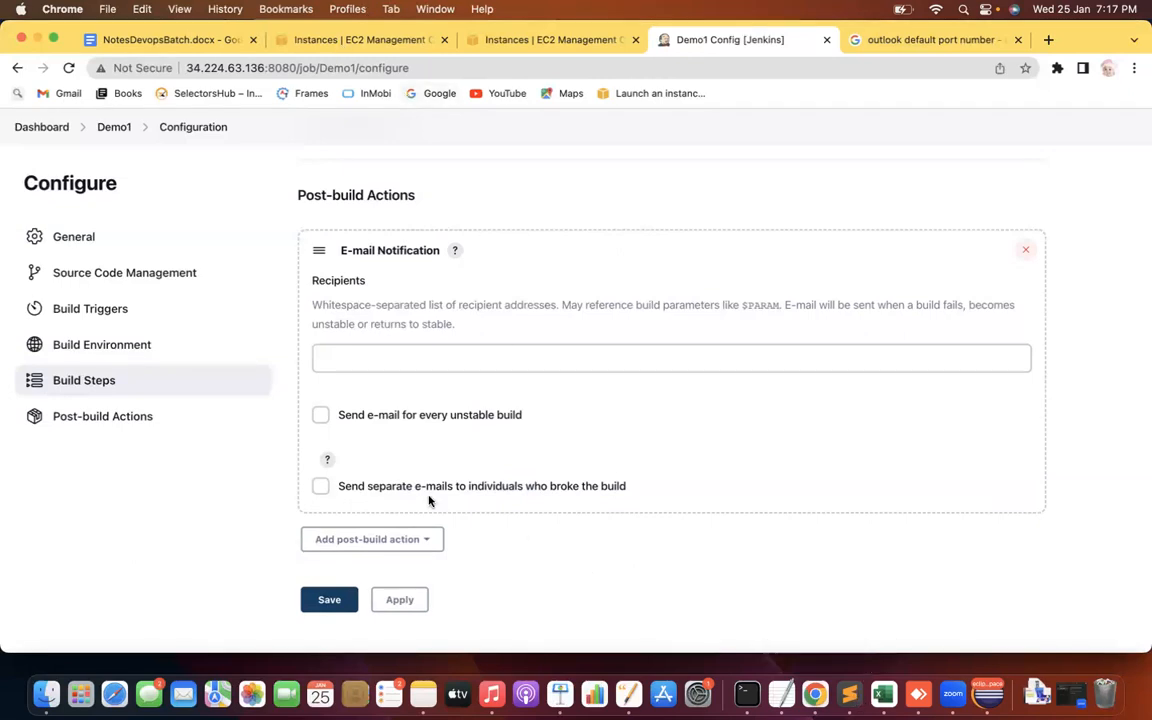
Leave the Demo1 job without saving and open Manage Jenkins > Configure System
click(45, 127)
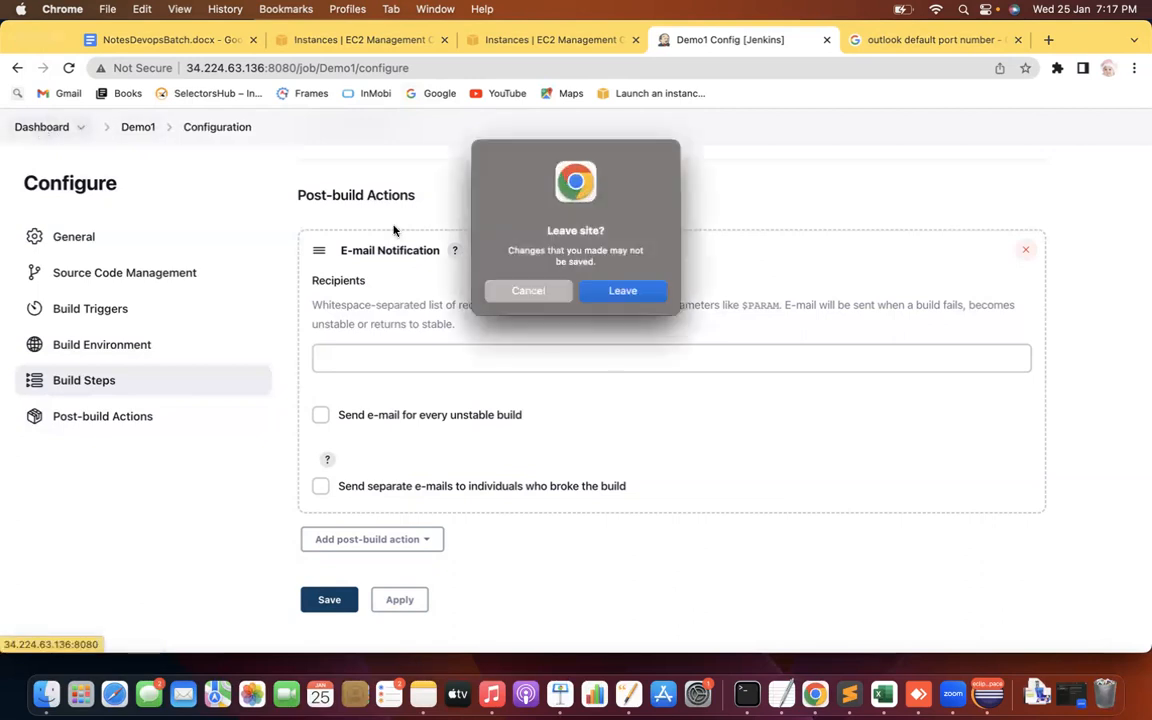
click(622, 292)
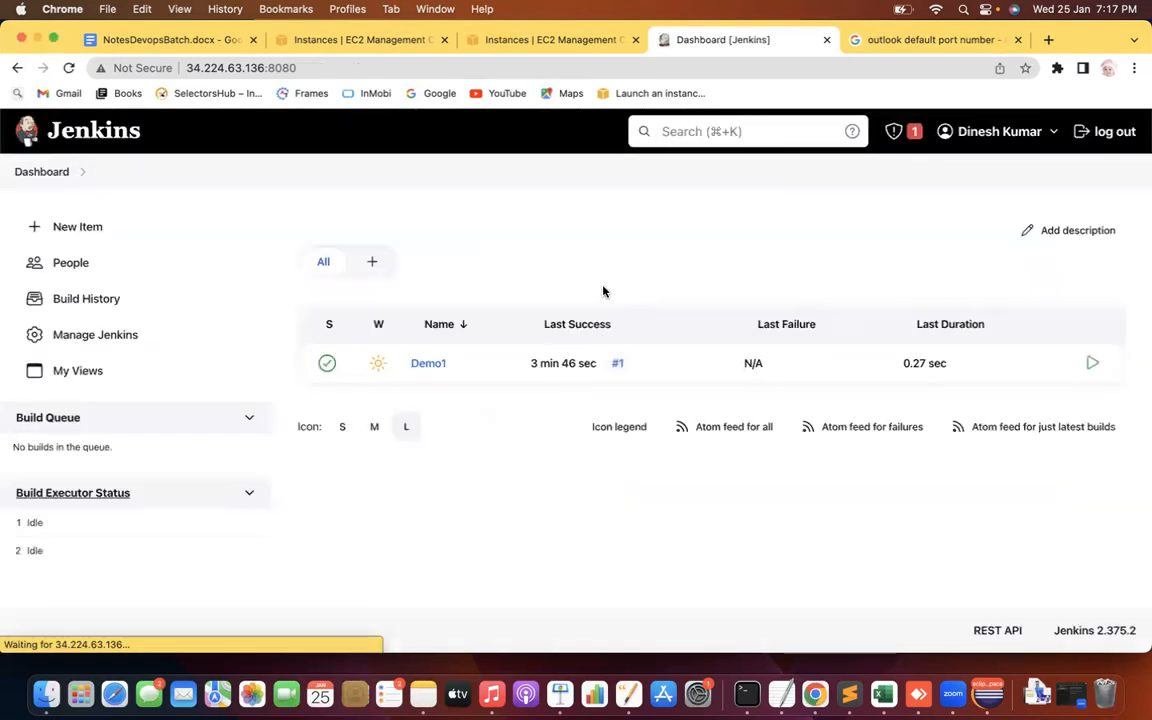
click(88, 341)
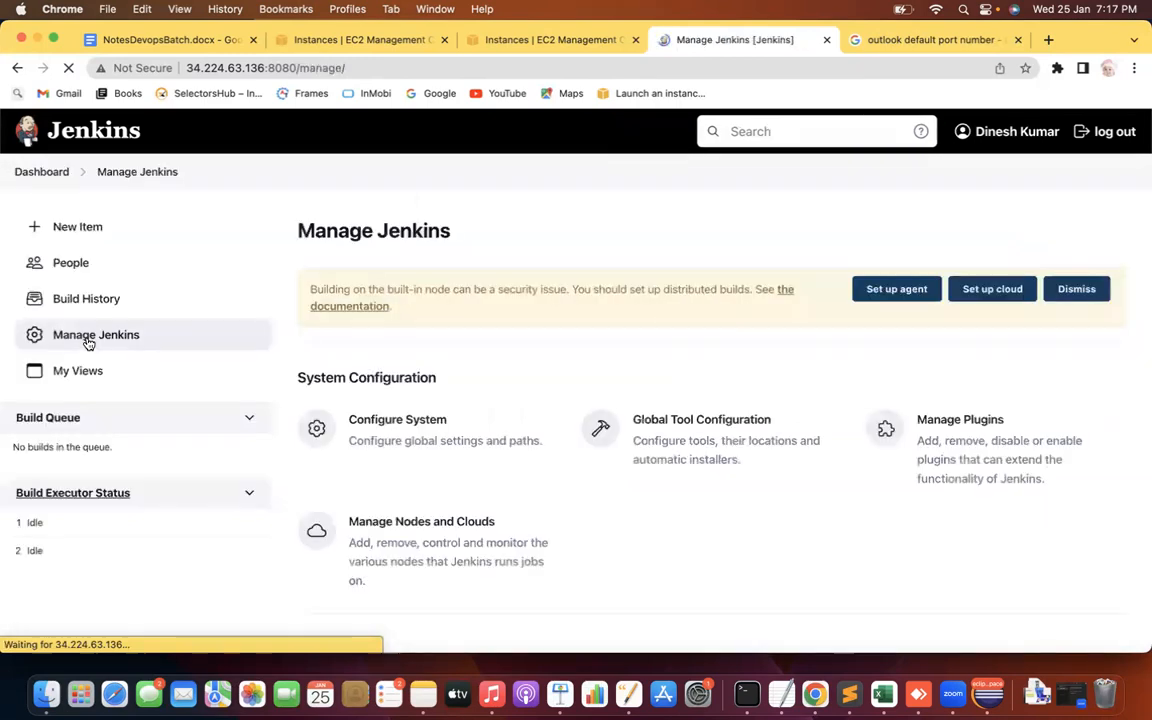
click(436, 421)
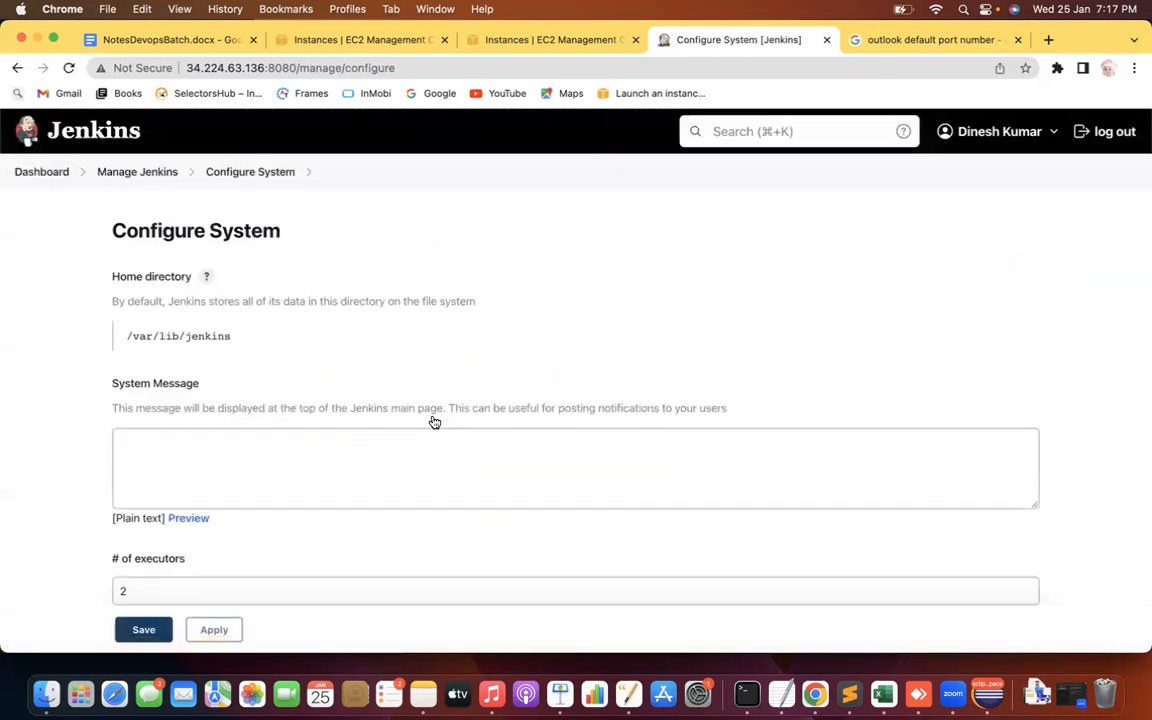
Find the Extended E-mail Notification section, copy its heading, and switch to the notes
key(super+f)
text(extendde)
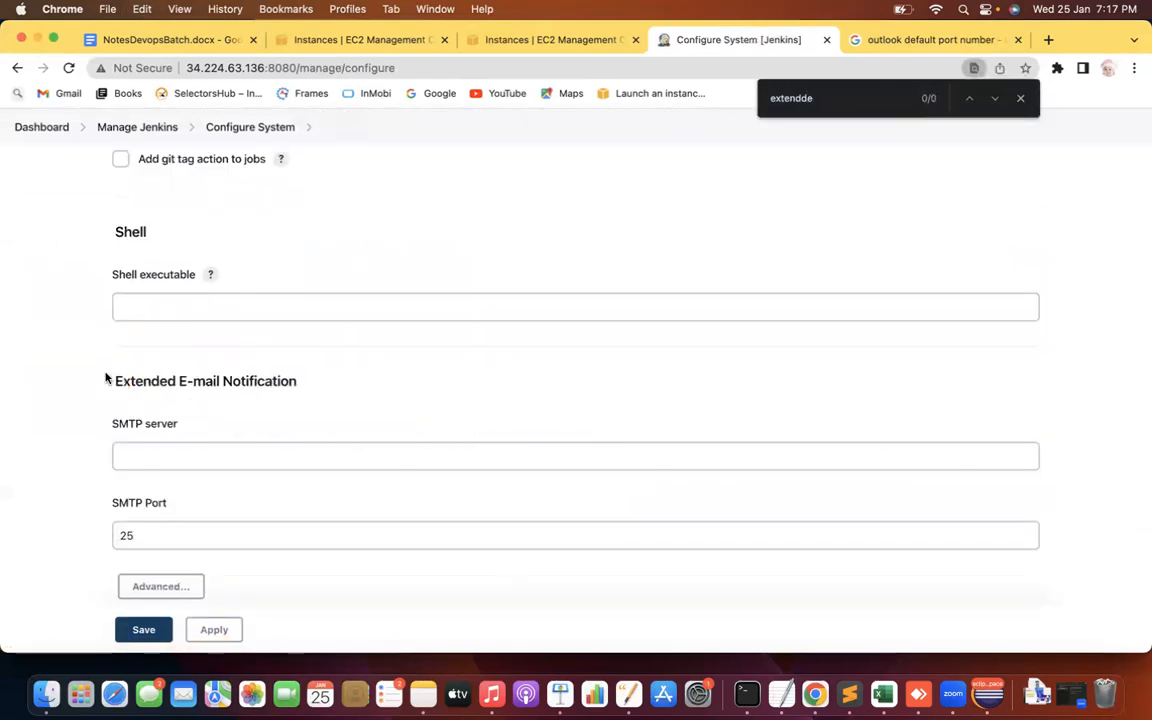
drag(116, 379, 368, 378)
key(super+c)
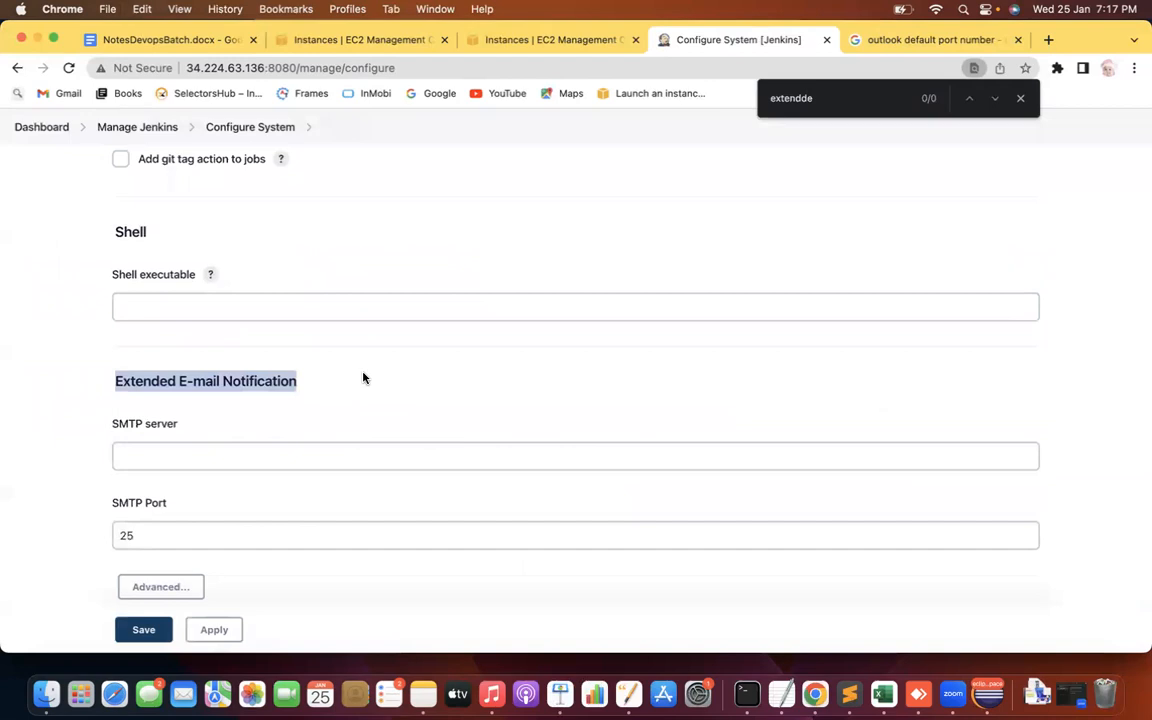
key(super+Tab)
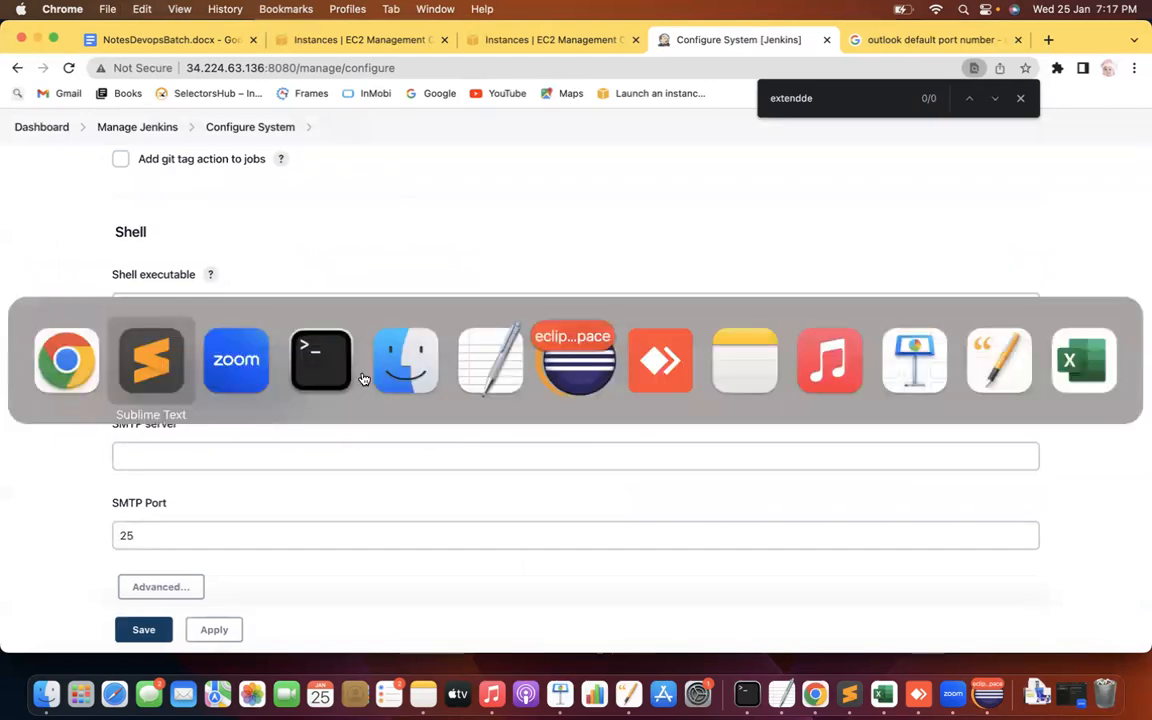
Paste 'Extended E-mail Notification' on a new line under the email configuration note
key(Return)
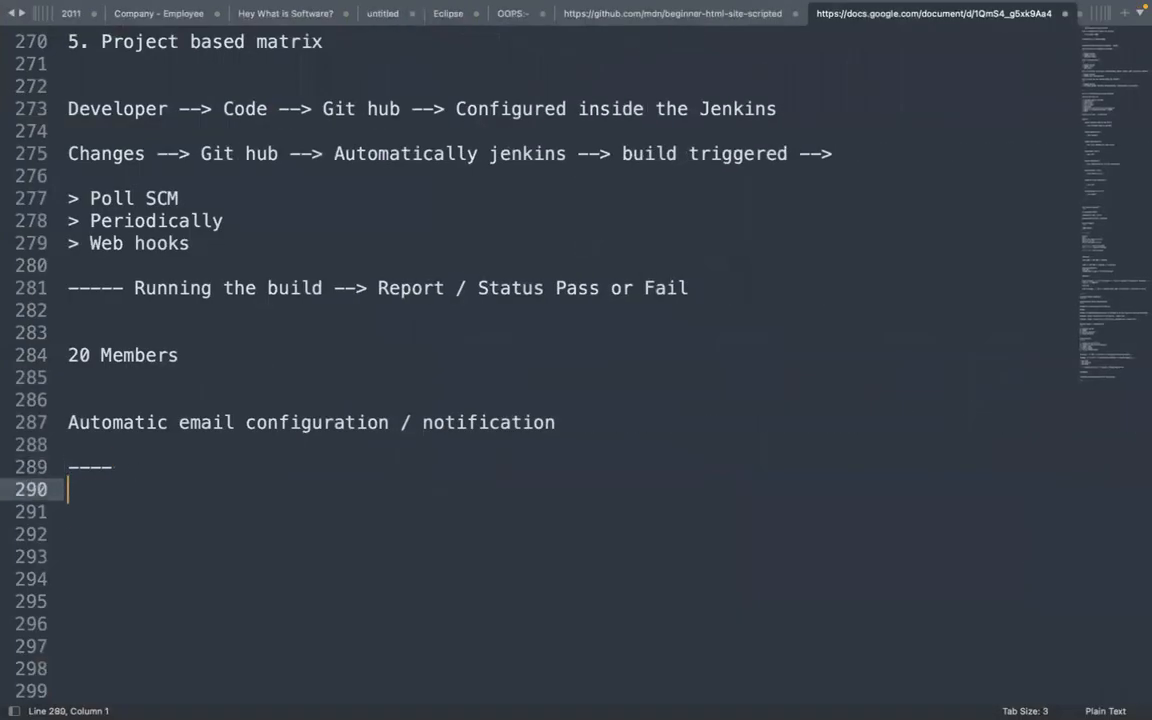
key(Return)
key(super+v)
key(super+Tab)
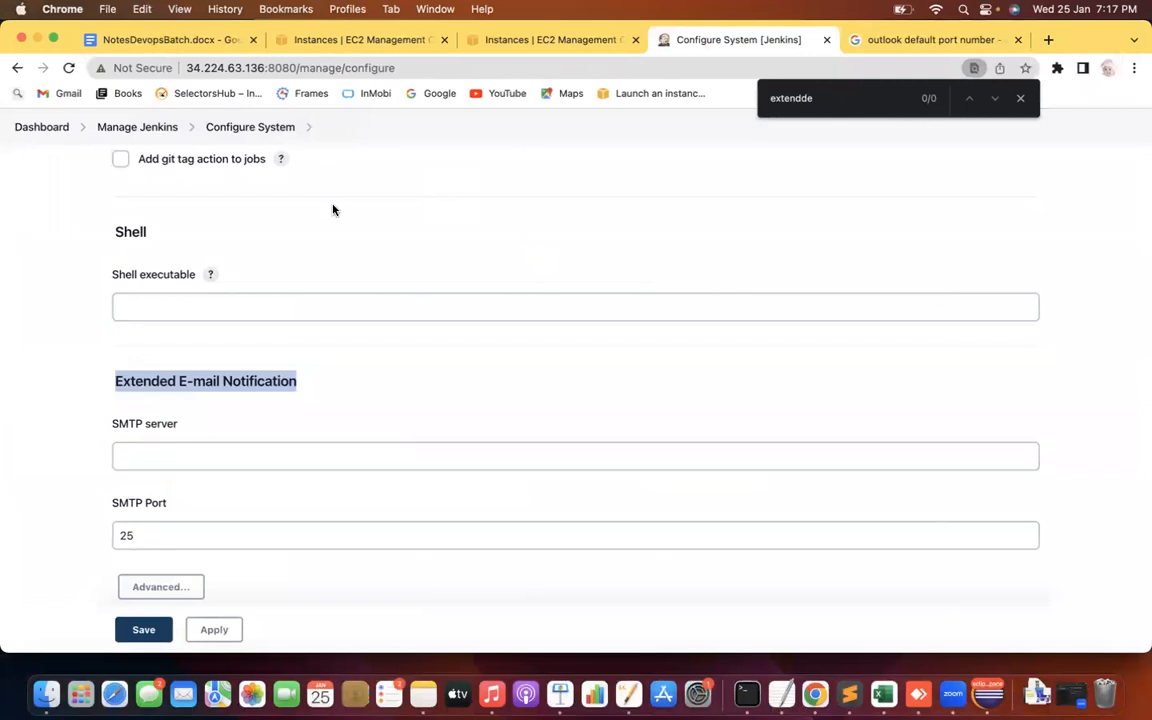
key(super+Tab)
click(215, 377)
Move up through the notes to review the Configure Global security and authentication headings
key(Up)
key(Up)
key(Up)
key(Up)
key(Up)
key(Up)
key(Up)
key(Up)
key(Up)
key(Up)
key(Up)
key(Up)
key(Up)
key(Up)
key(Up)
key(Up)
key(Up)
key(Up)
key(Up)
key(Up)
key(Up)
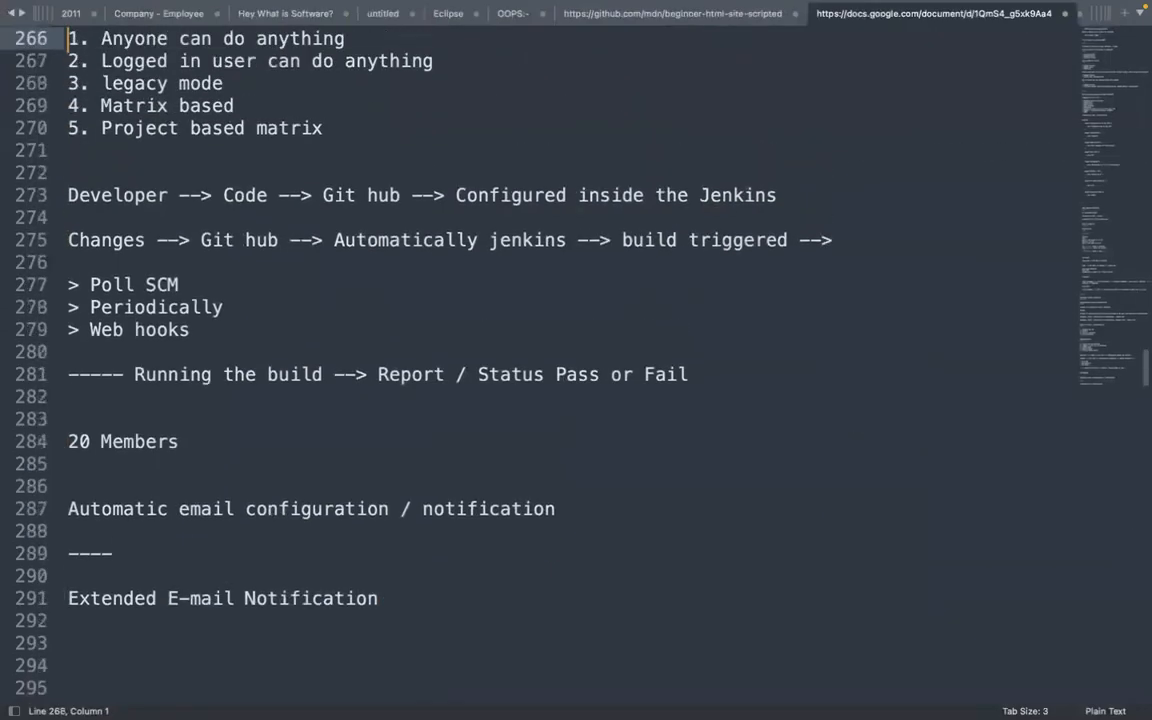
key(Up)
key(Up)
key(Up)
key(Up)
key(Up)
key(Up)
key(Up)
key(Up)
key(Up)
key(Up)
key(Up)
key(Up)
key(Up)
key(Up)
key(Up)
key(Up)
key(Up)
key(Up)
key(Up)
key(Up)
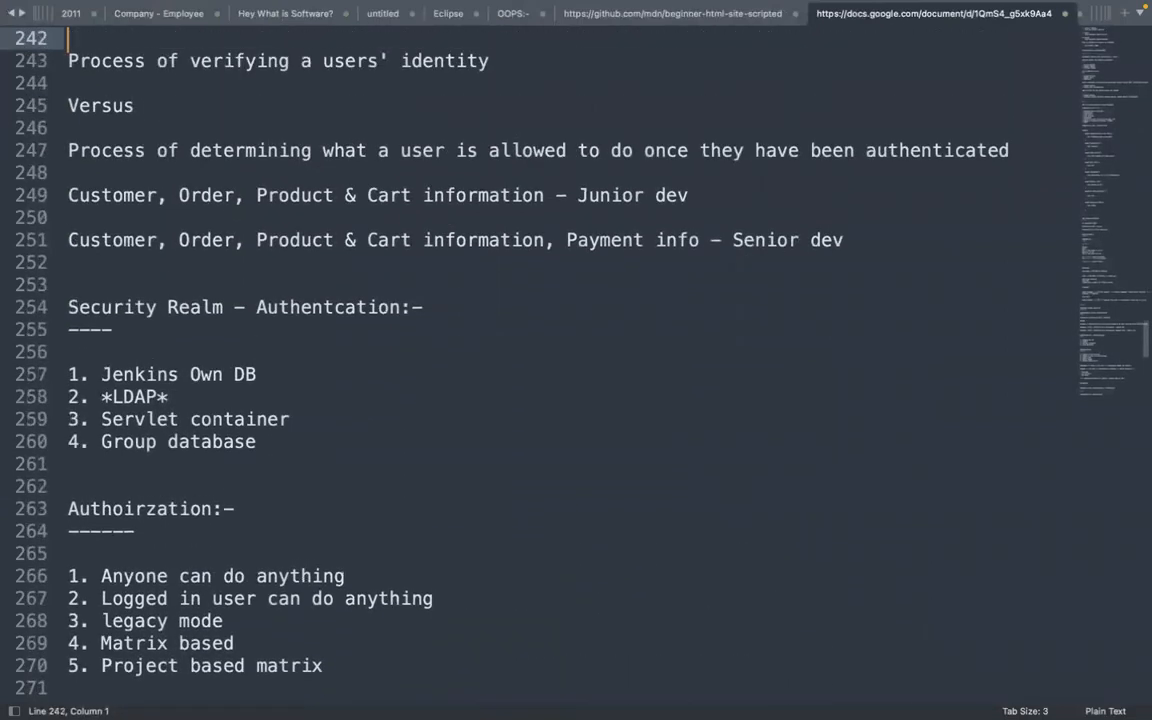
key(Up)
key(Up)
key(Up)
key(Up)
key(Up)
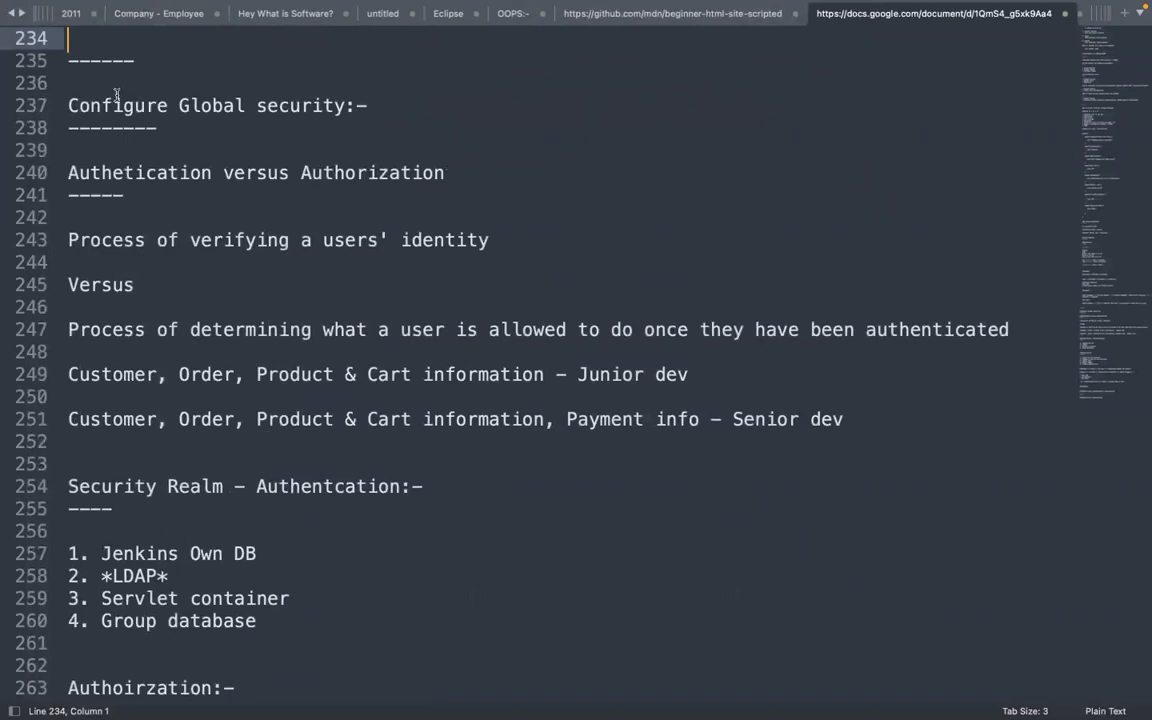
drag(123, 105, 279, 104)
drag(112, 195, 124, 195)
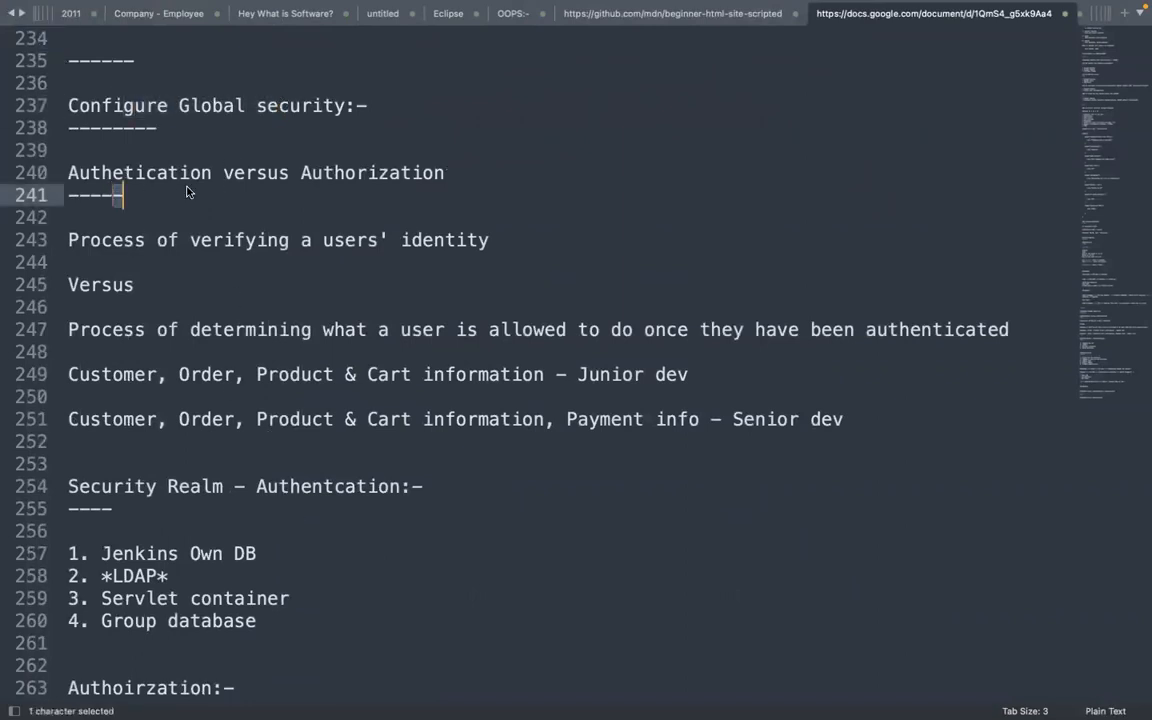
Move back down and highlight part of the new Extended E-mail Notification line
key(Down)
key(Down)
key(Down)
key(Down)
key(Down)
key(Down)
key(Down)
key(Down)
key(Down)
key(Down)
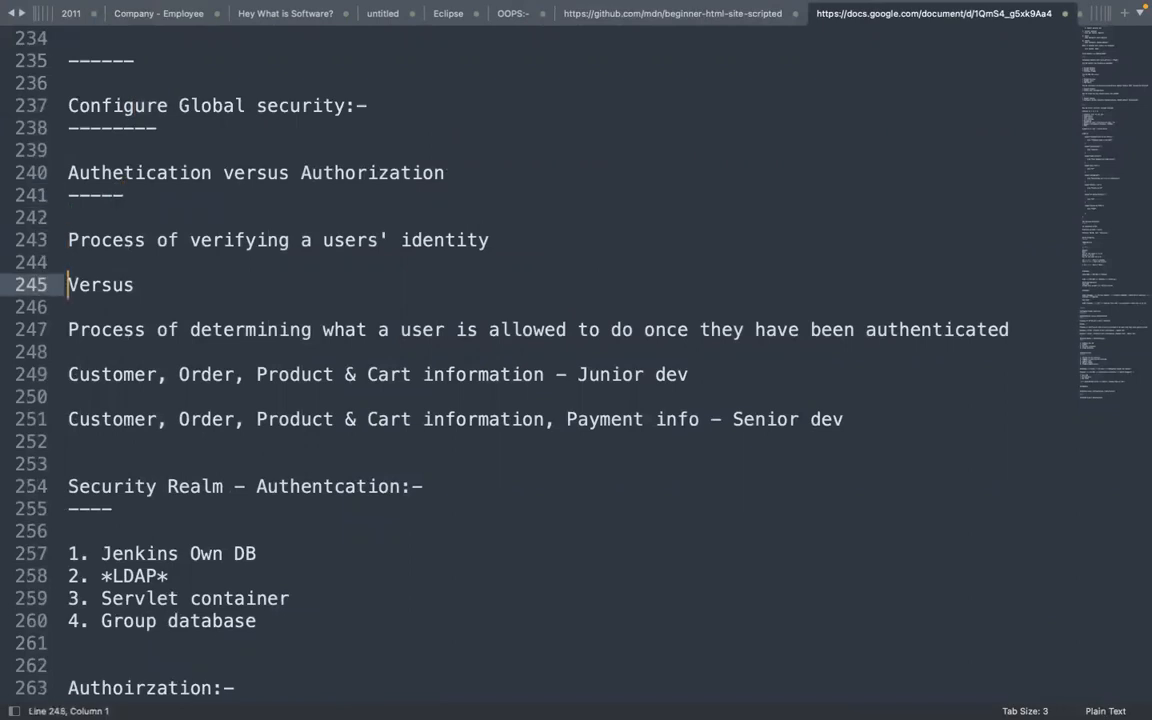
key(Down)
key(Down)
key(Down)
key(Down)
key(Down)
key(Down)
key(Down)
key(Down)
key(Down)
key(Down)
key(Down)
key(Down)
key(Down)
key(Down)
key(Down)
key(Down)
key(Down)
key(Down)
key(Down)
key(Down)
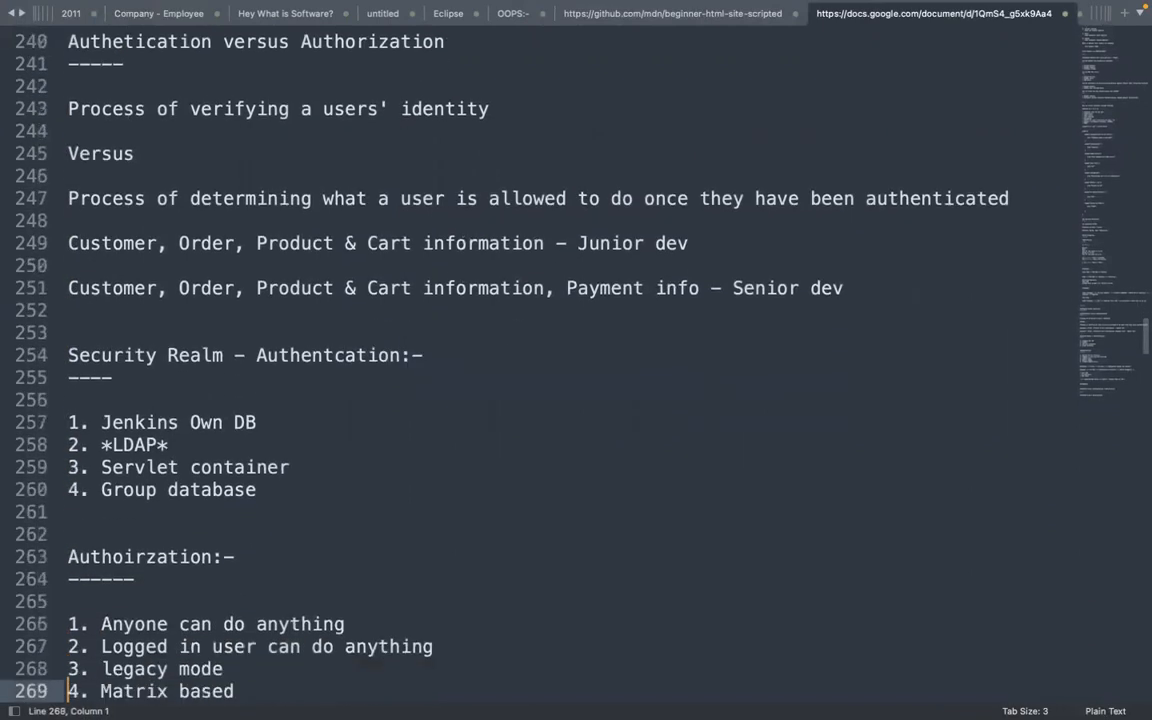
key(Down)
key(Down)
key(Down)
key(Down)
key(Down)
key(Down)
key(Down)
key(Down)
key(Down)
key(Down)
key(Down)
key(Down)
key(Down)
key(Down)
key(Down)
key(Down)
key(Down)
key(Down)
key(Down)
key(Down)
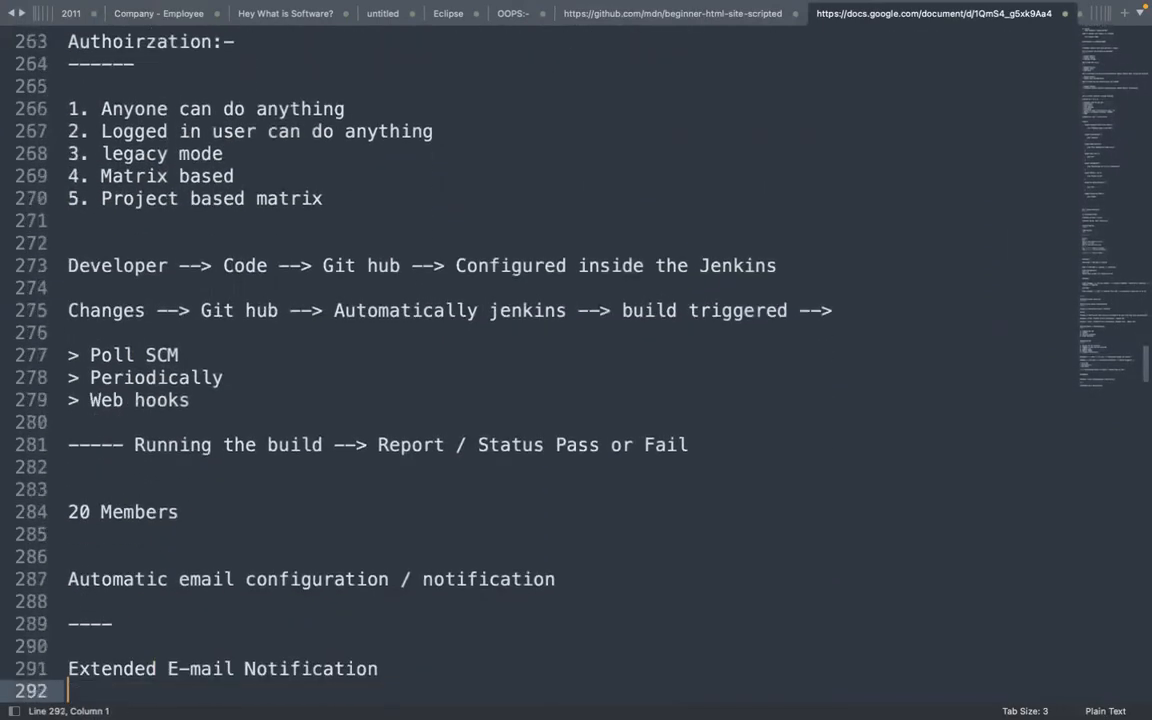
key(Down)
key(Down)
key(Down)
key(Down)
key(Down)
key(Down)
key(Down)
key(Down)
key(Down)
key(Down)
key(Down)
key(Down)
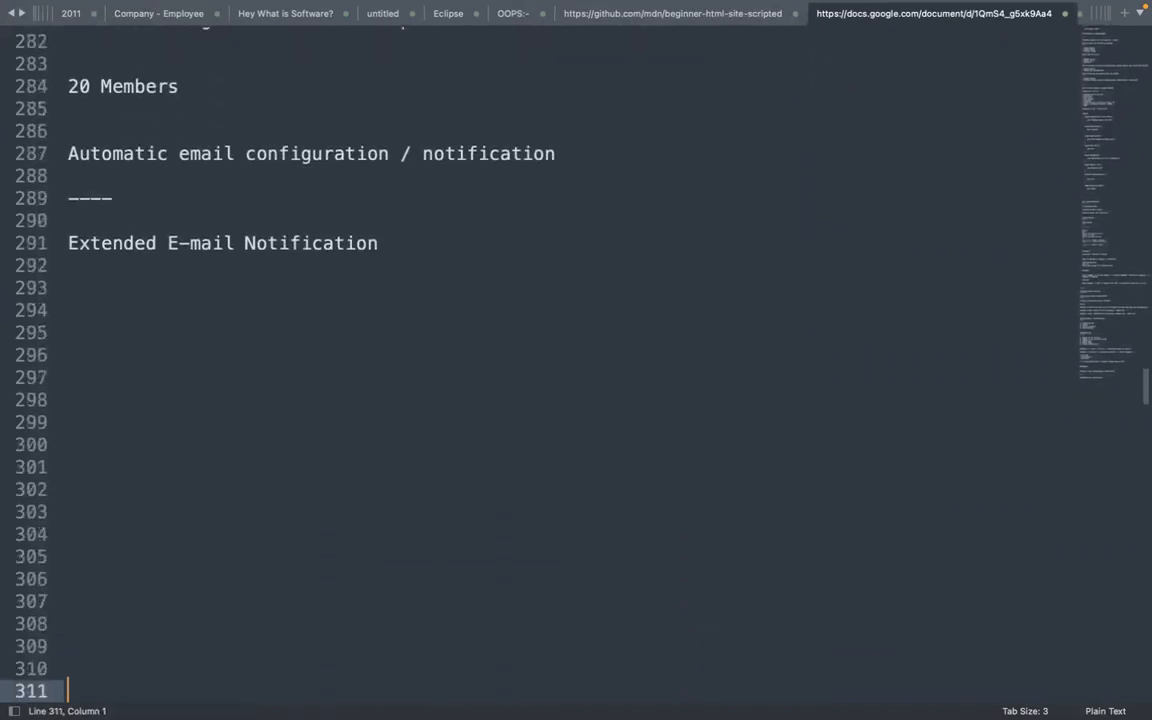
click(100, 280)
drag(190, 243, 290, 245)
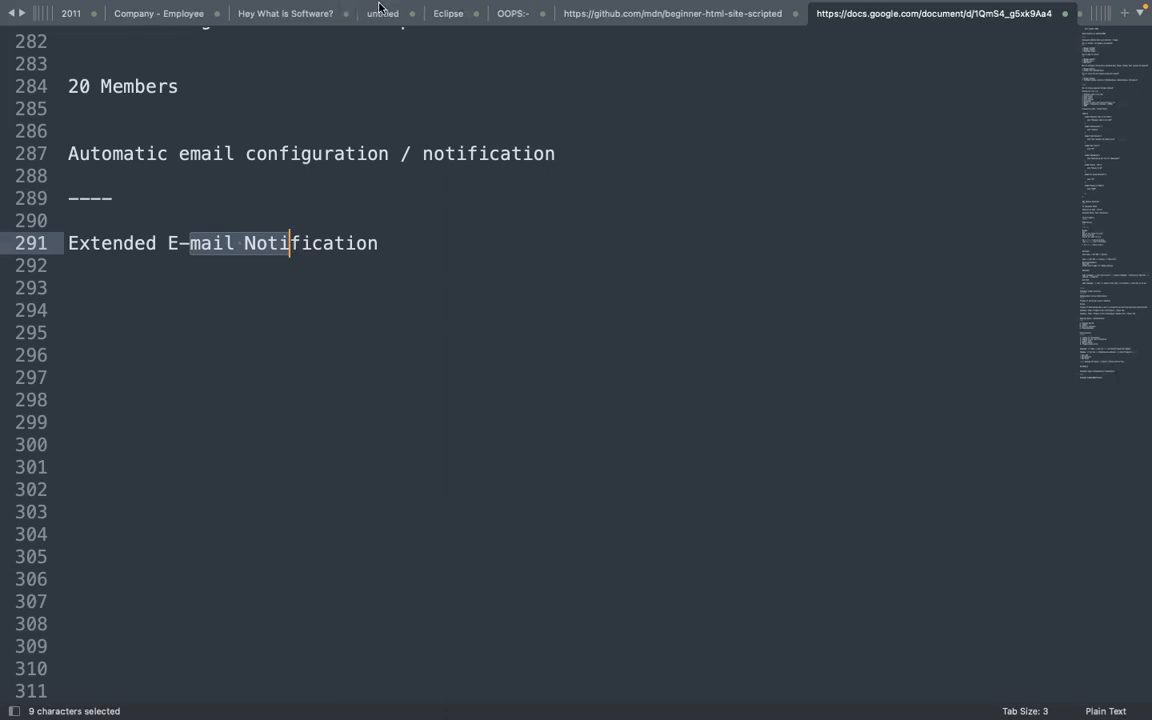
Add '1. Configure SMTP server' on a new line under the Extended E-mail Notification heading
click(391, 242)
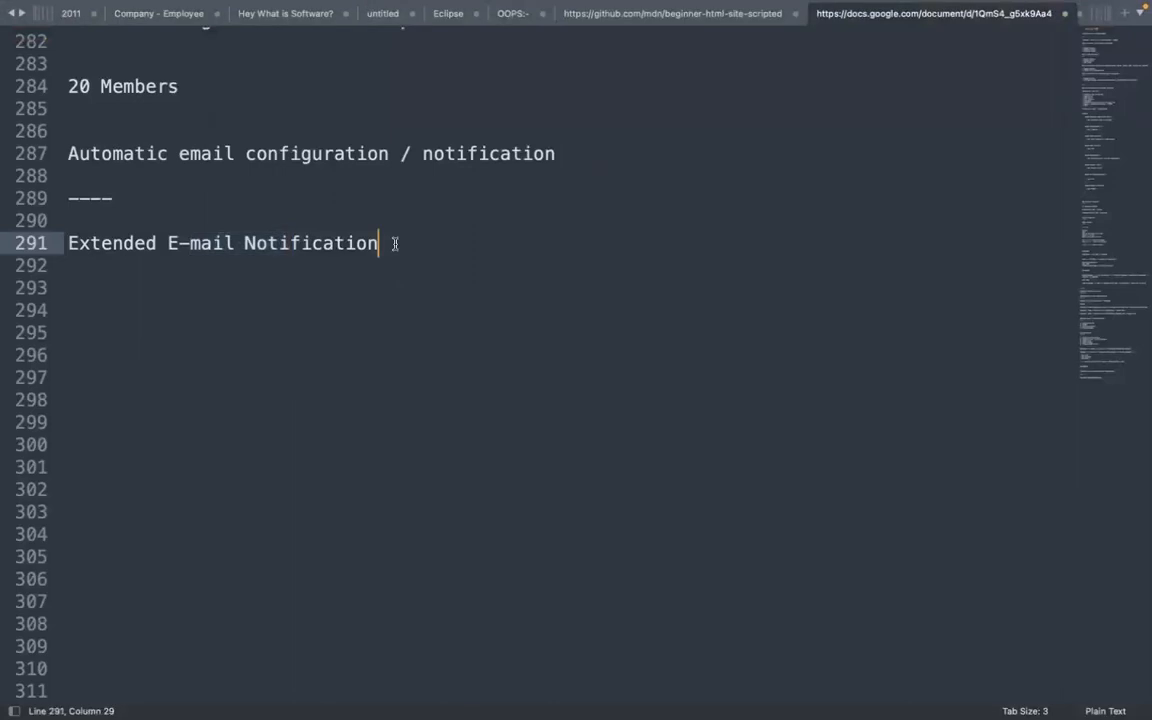
key(Return)
key(Return)
text(1. )
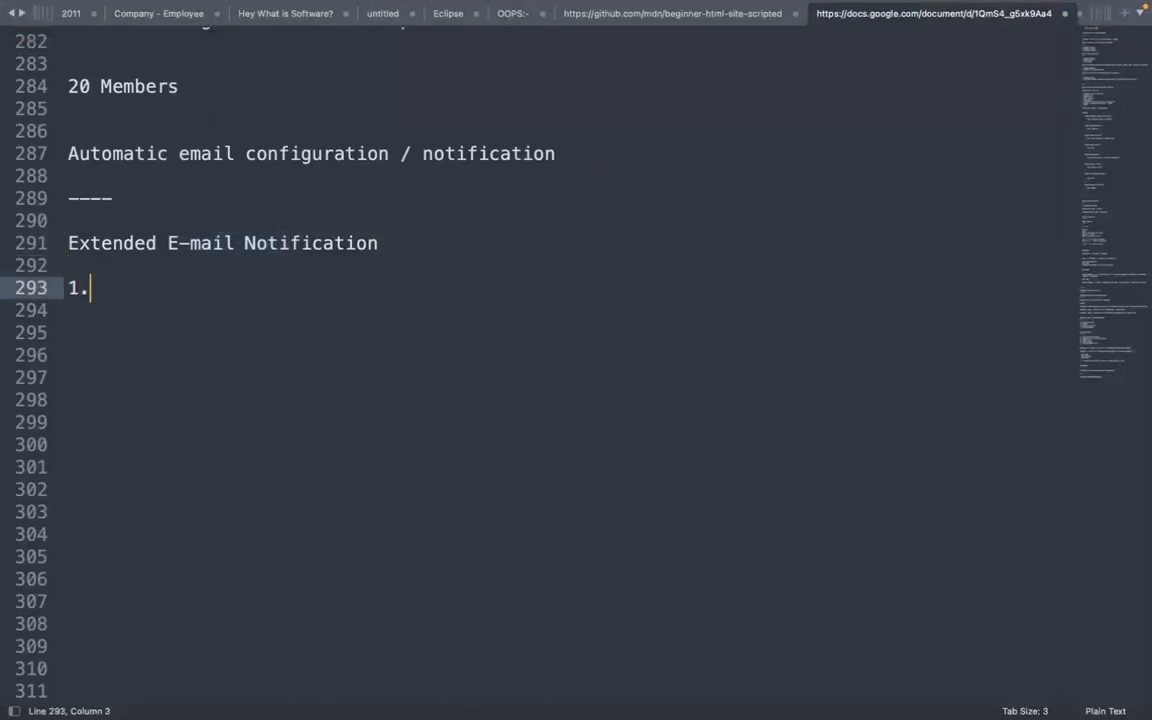
text(C)
key(BackSpace)
text(Configure SMTP)
key(BackSpace)
text(TP server)
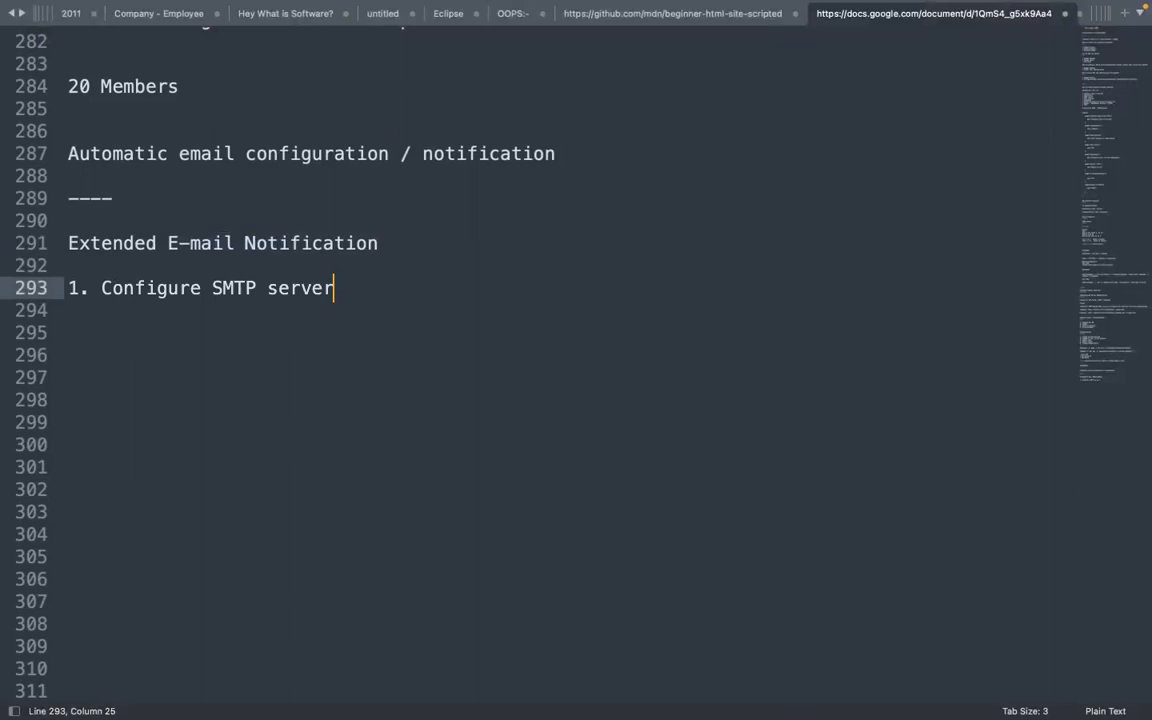
In Chrome, close the chat.openai.com tab and go from Configure System back to Manage Jenkins
click(975, 690)
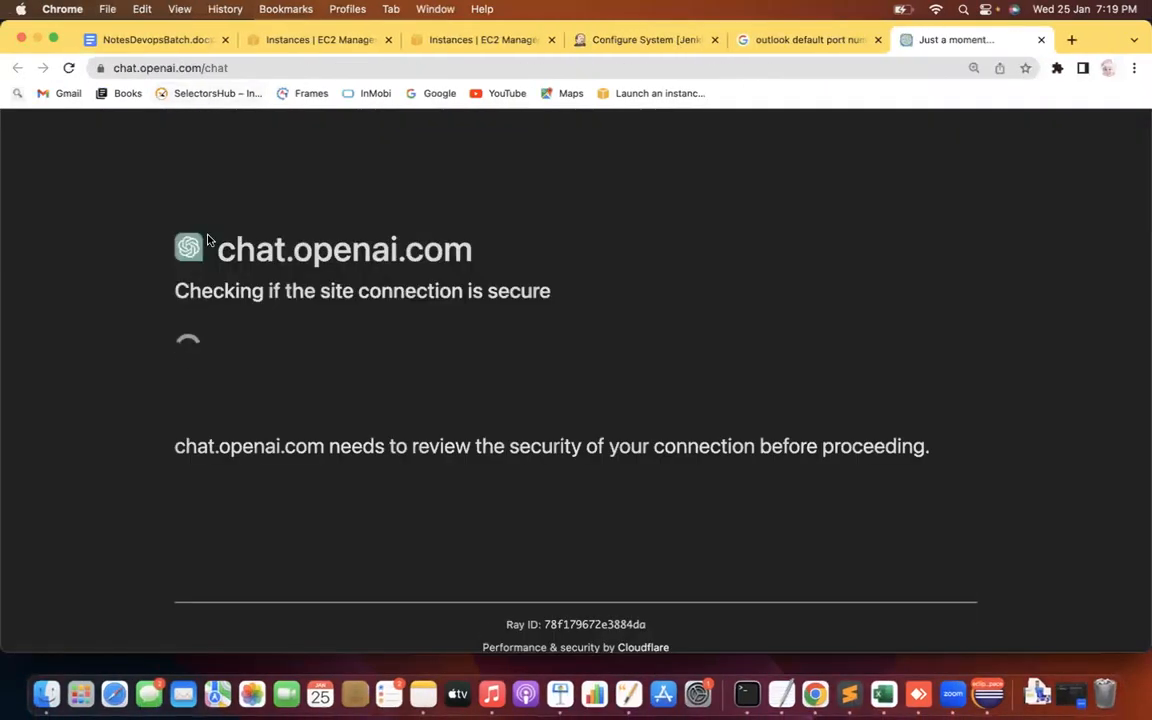
click(1040, 40)
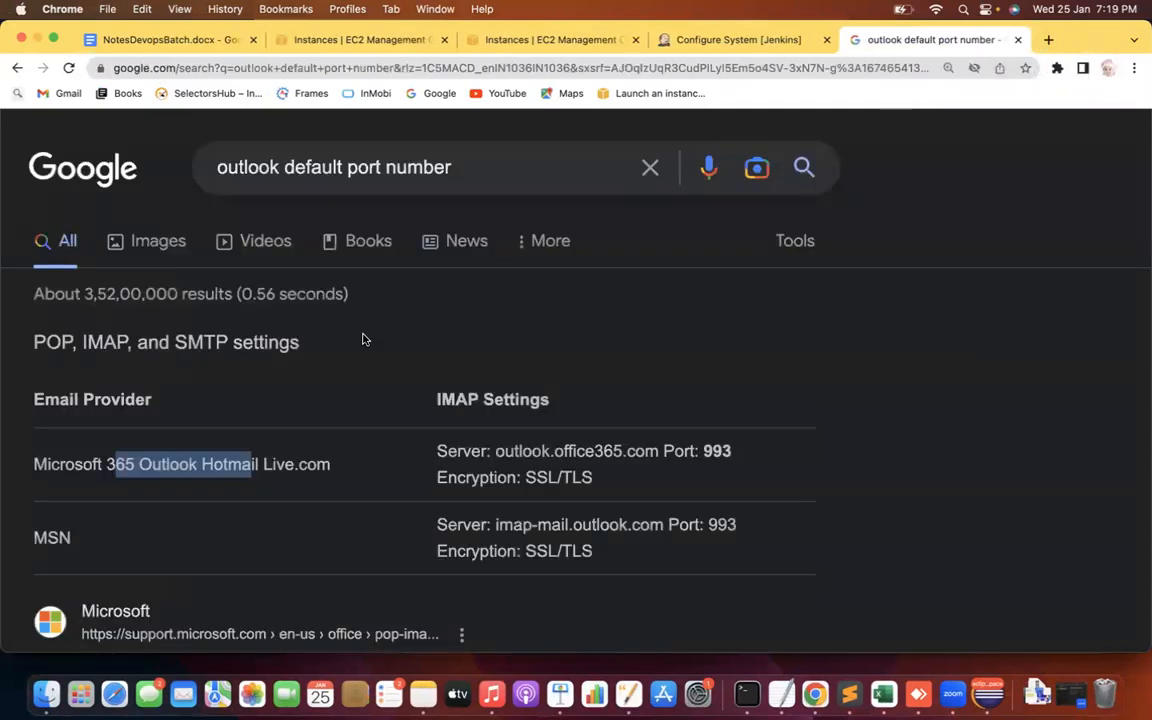
click(727, 40)
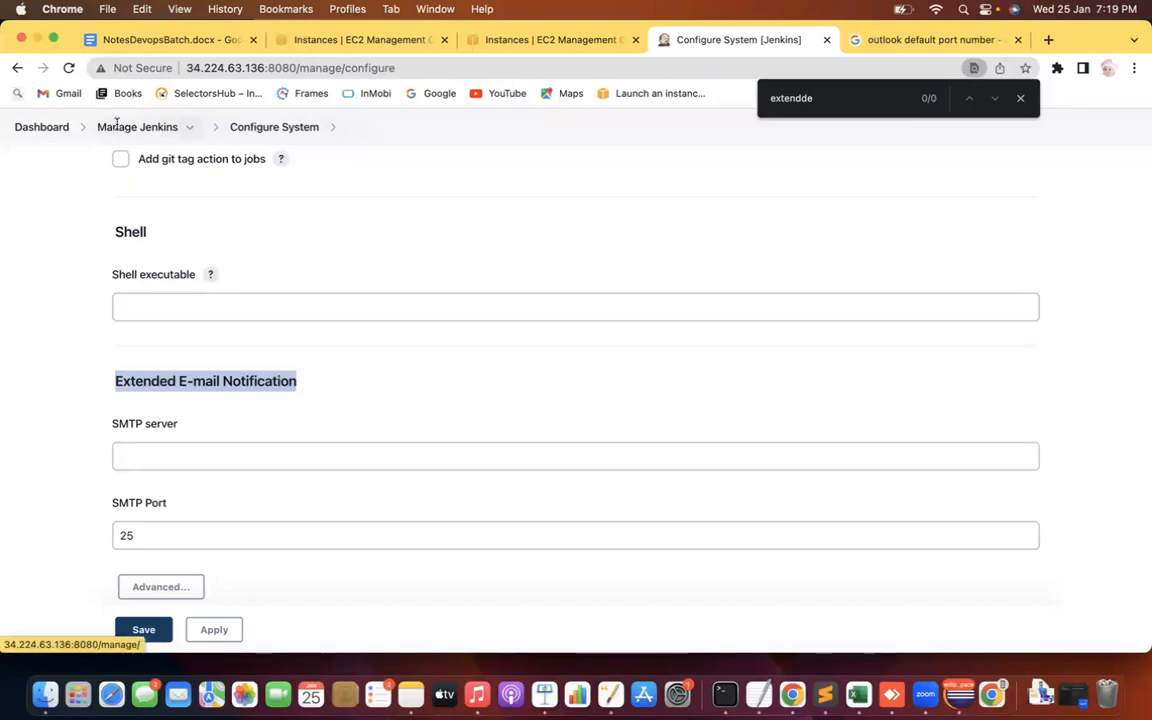
click(133, 127)
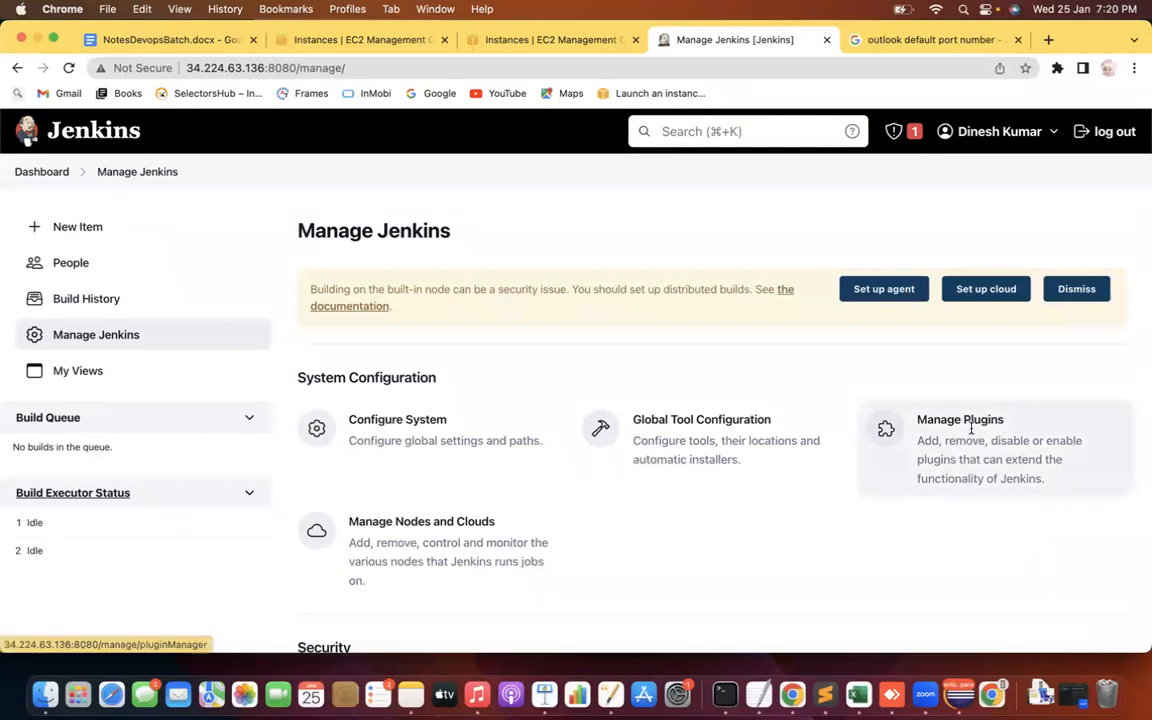
click(971, 429)
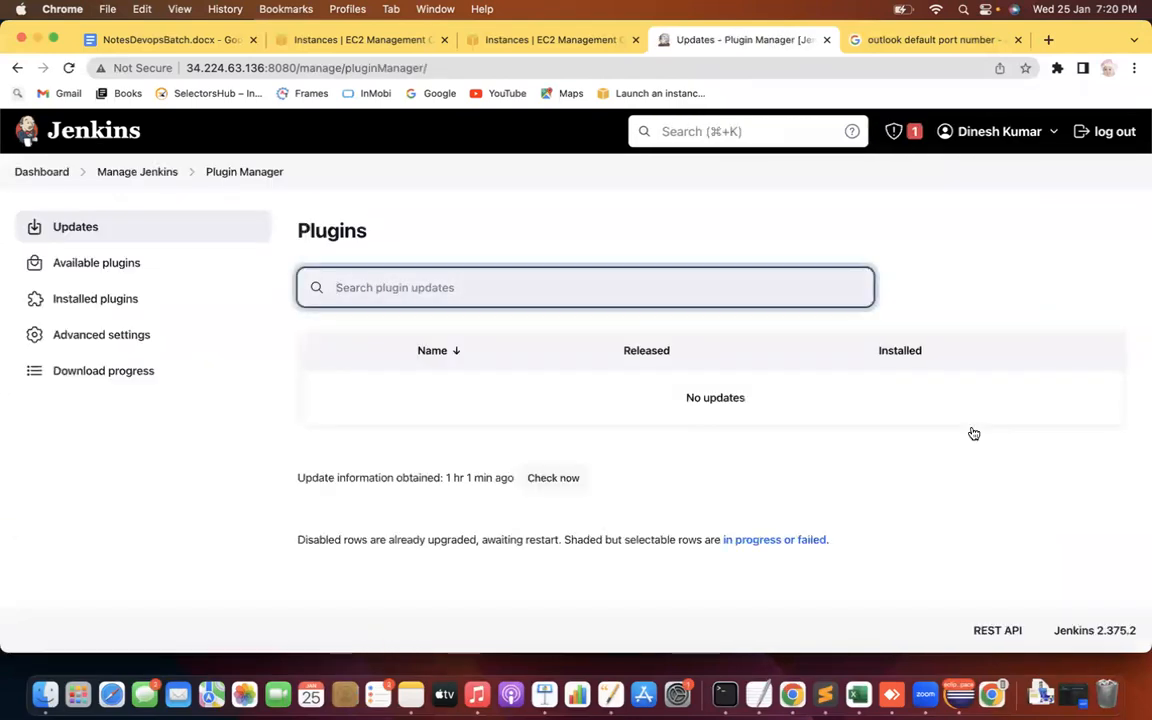
text(email)
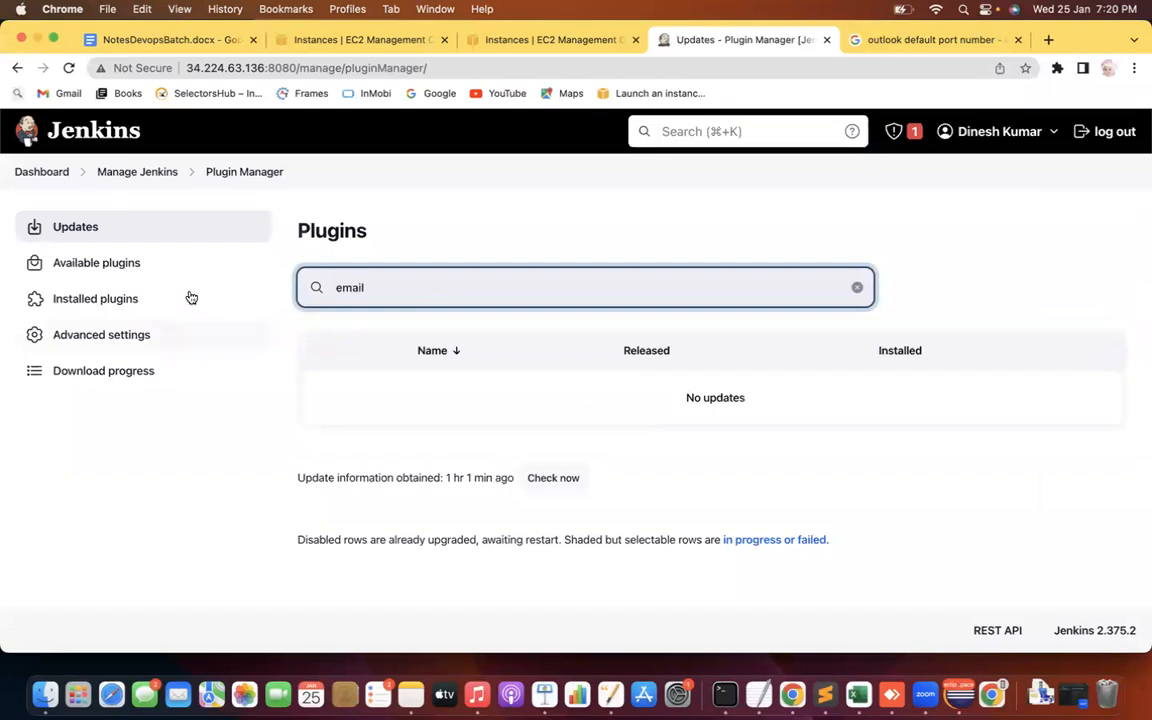
click(100, 266)
text(email)
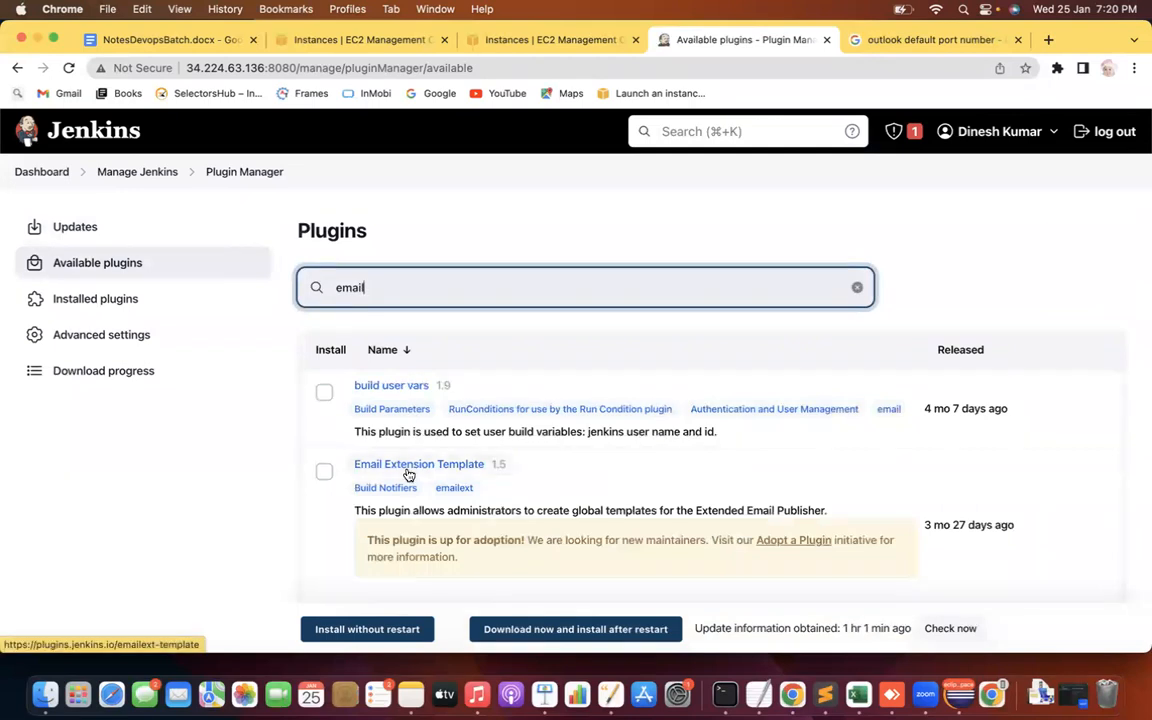
text(-ext)
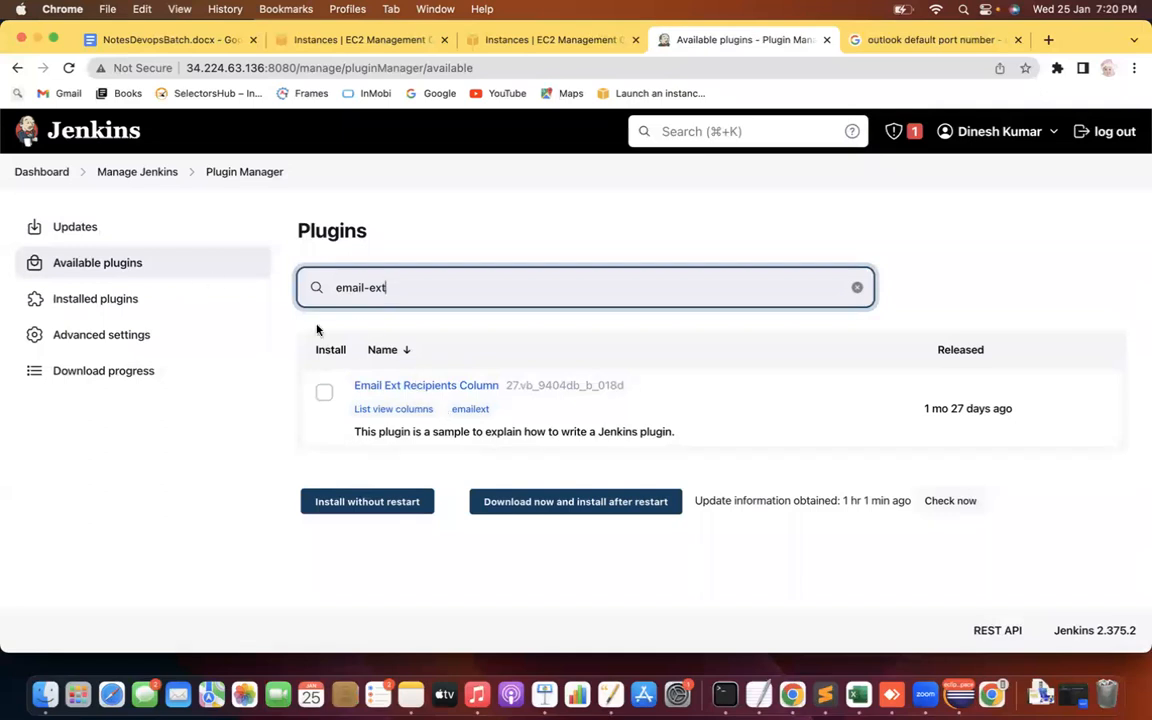
click(137, 174)
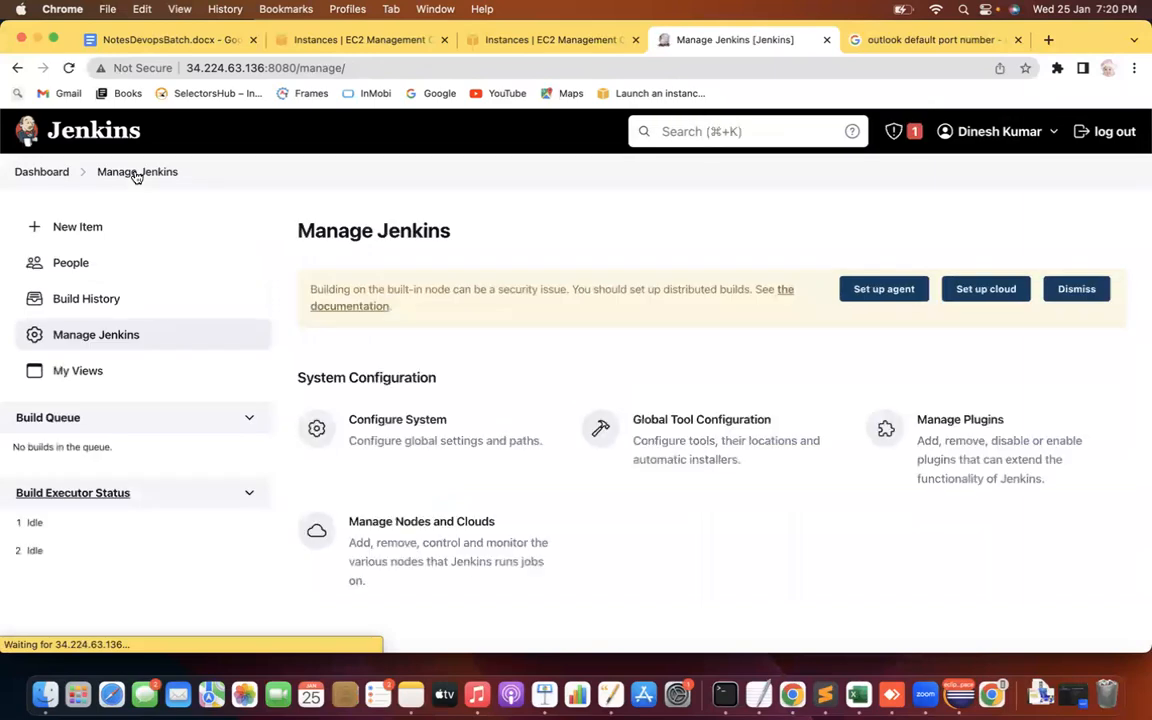
click(383, 434)
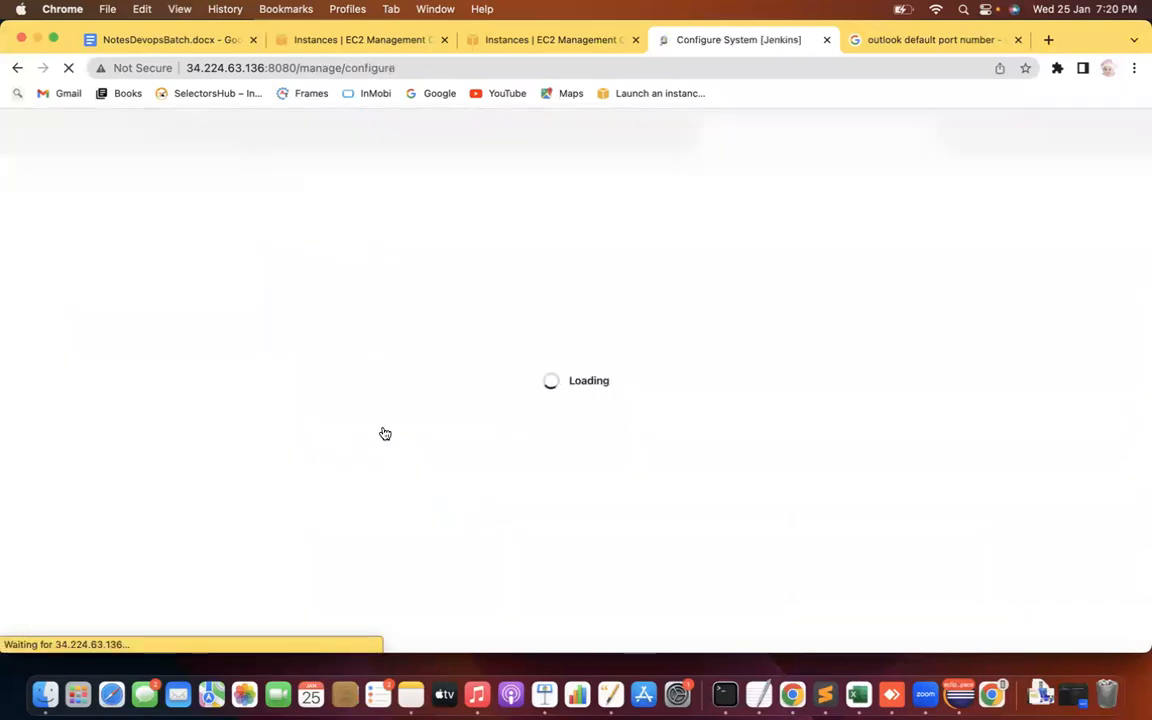
key(super+f)
text(smtpl)
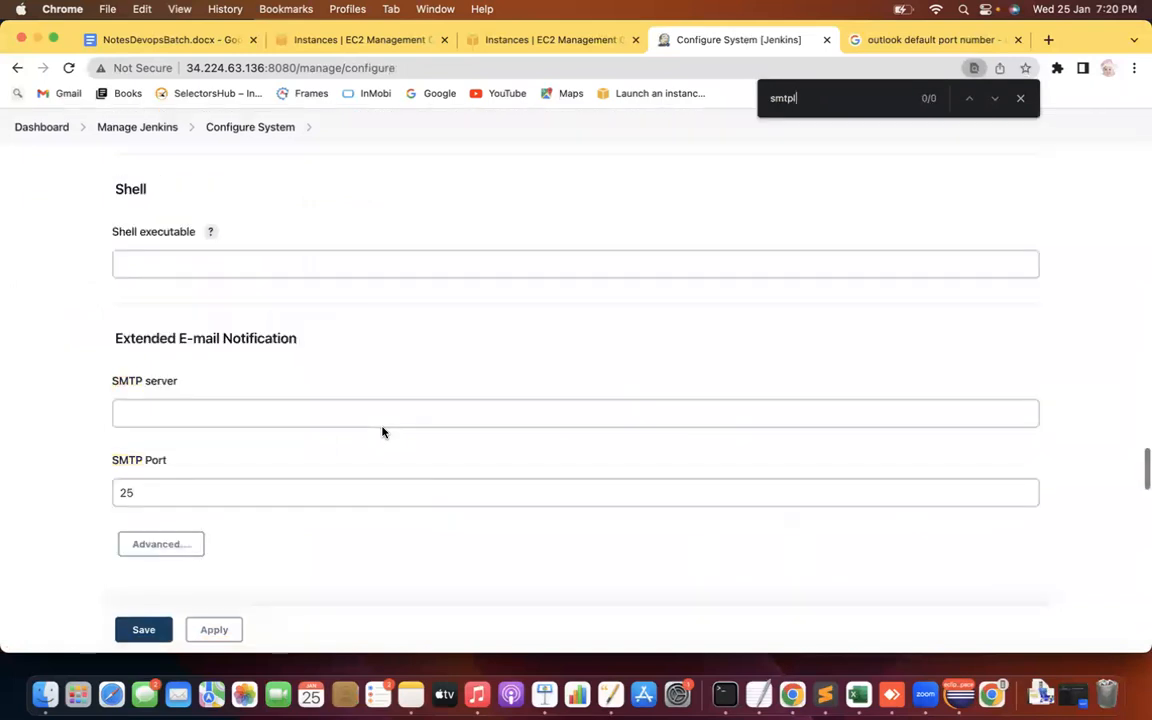
drag(116, 373, 280, 379)
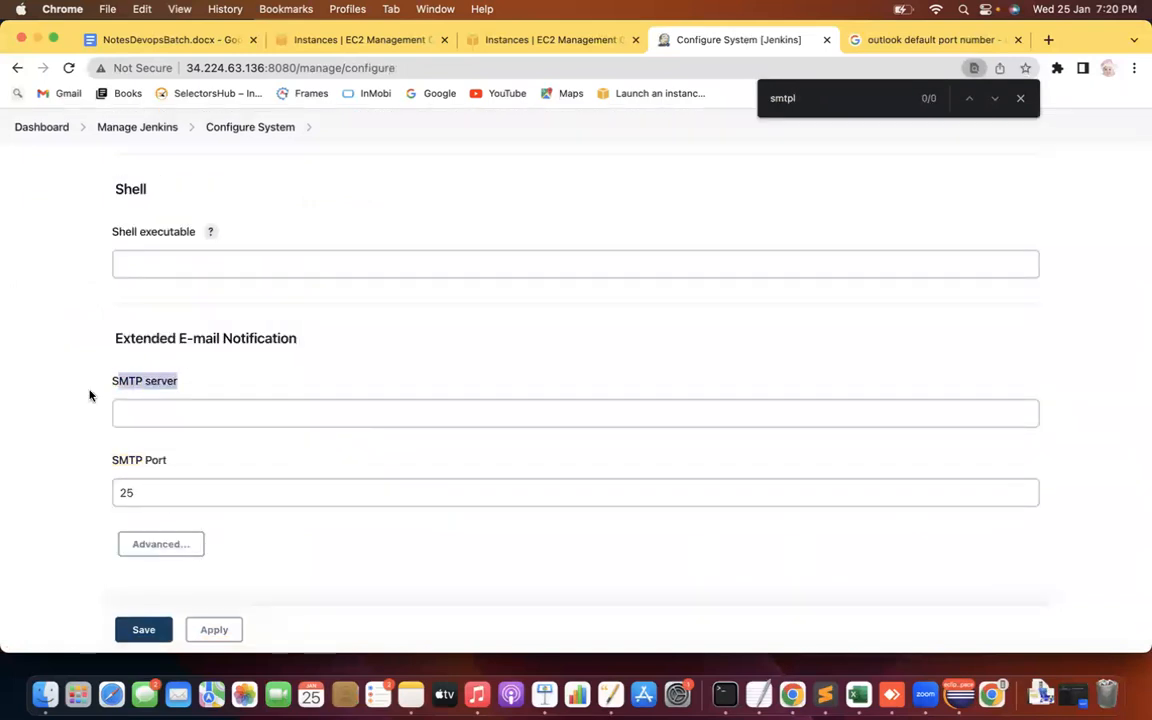
scroll(89, 396, down, 5)
scroll(89, 396, down, 10)
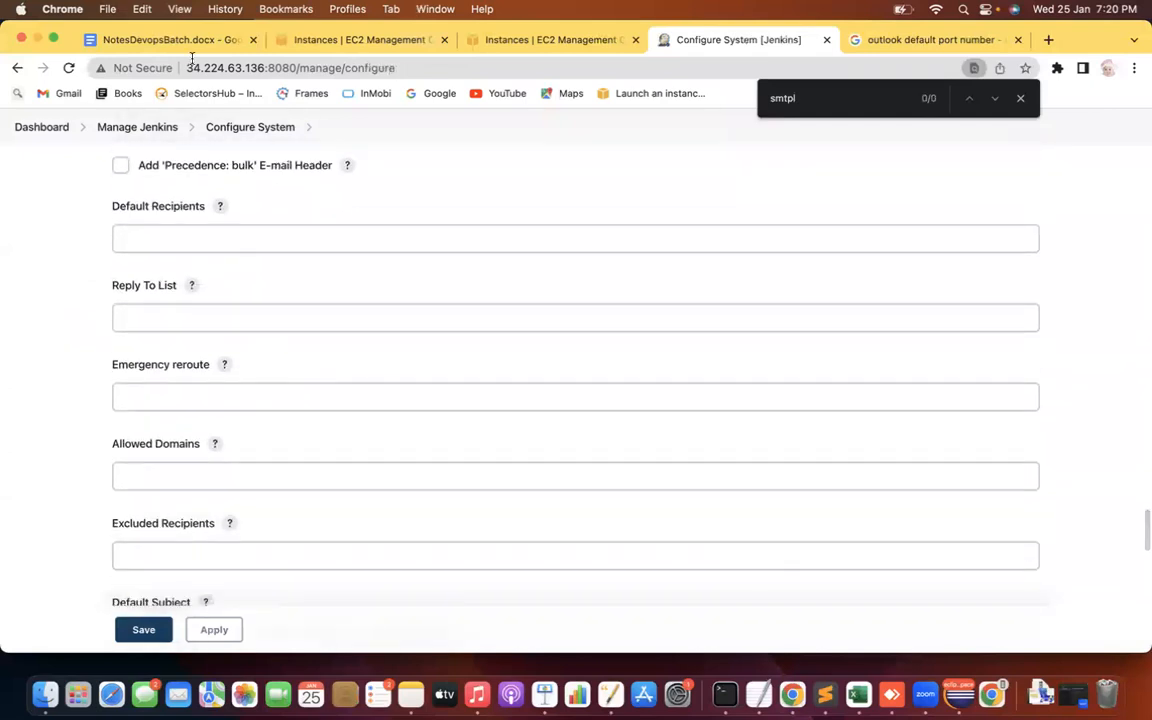
click(129, 125)
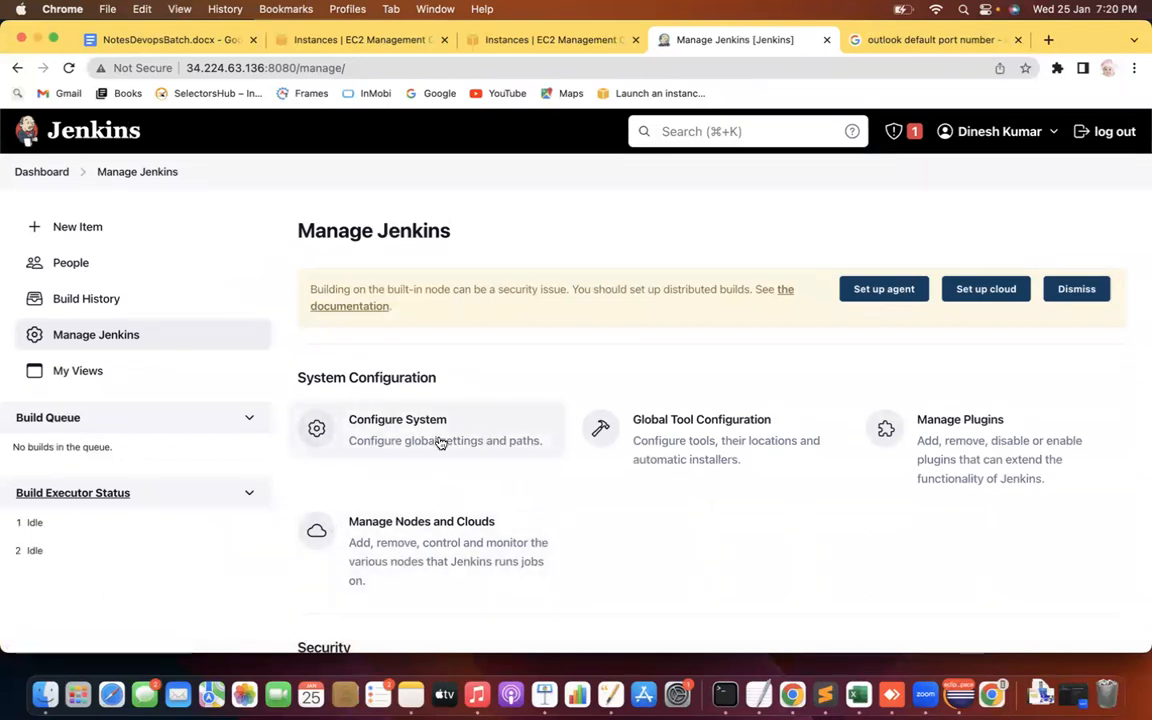
scroll(581, 219, down, 2)
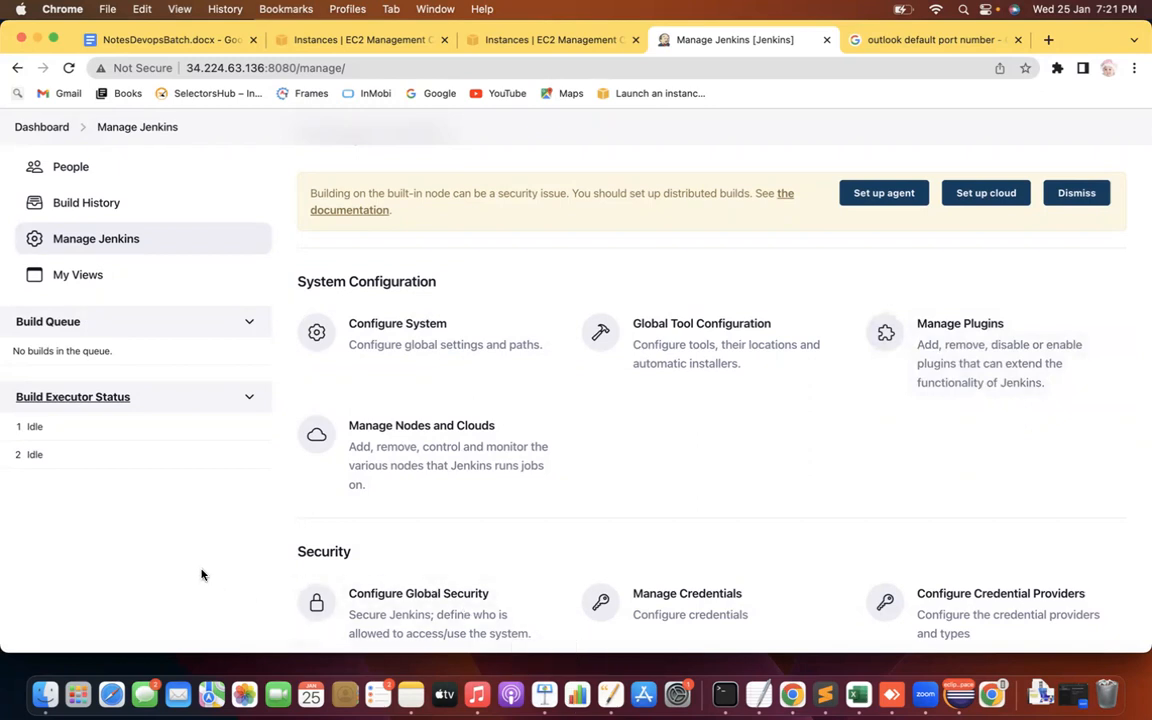
scroll(201, 575, down, 1)
Open Global Tool Configuration and scroll through its Maven, JDK, Git, Gradle and Ant sections
click(693, 281)
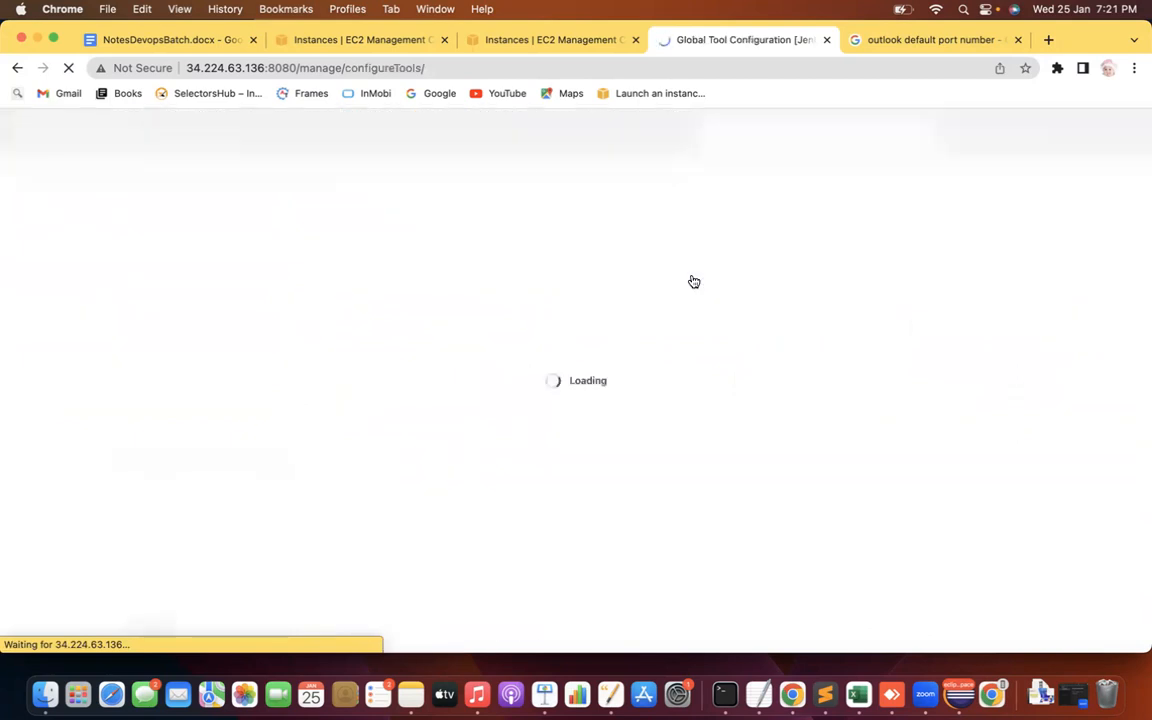
scroll(8, 390, down, 3)
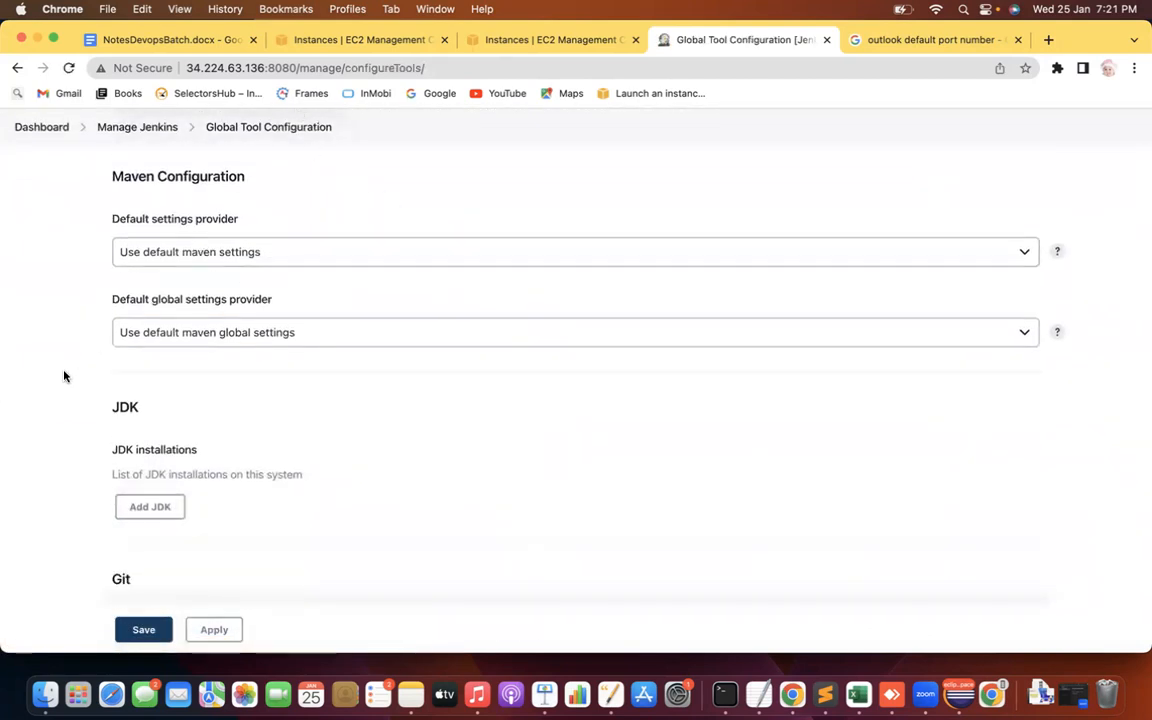
scroll(64, 376, down, 8)
scroll(64, 376, down, 13)
scroll(64, 376, up, 12)
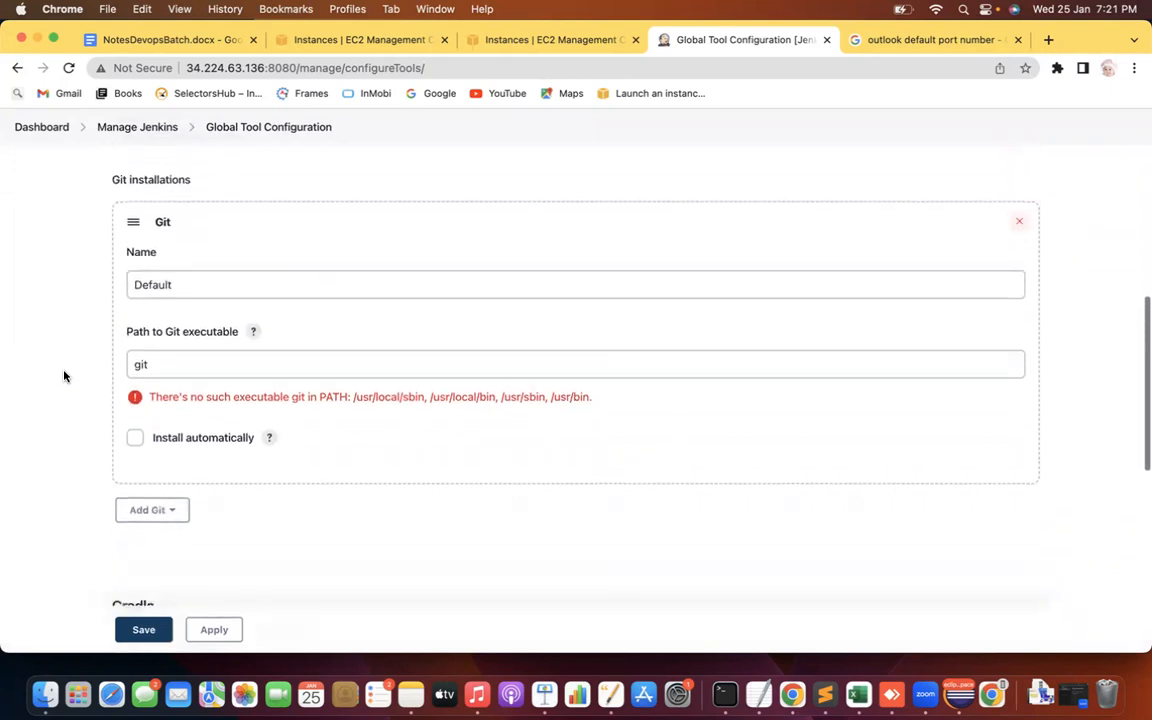
scroll(64, 376, up, 10)
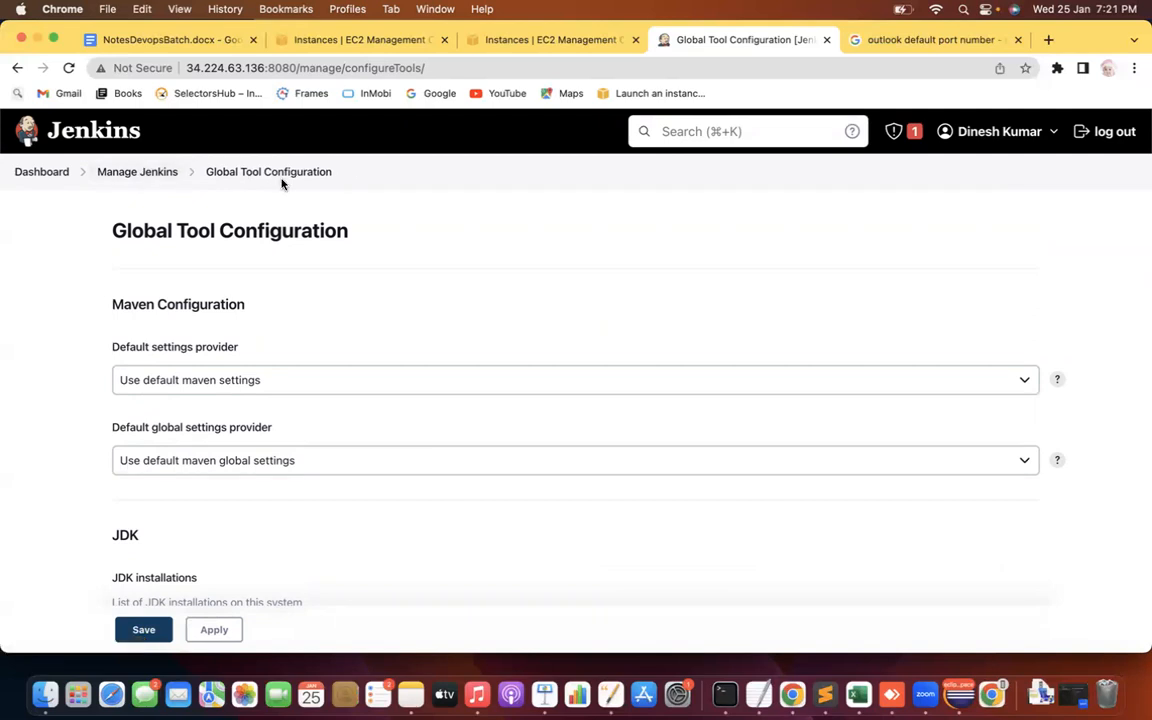
Add a JDK installation named JAVA_HOME with Install automatically unchecked
scroll(8, 520, down, 5)
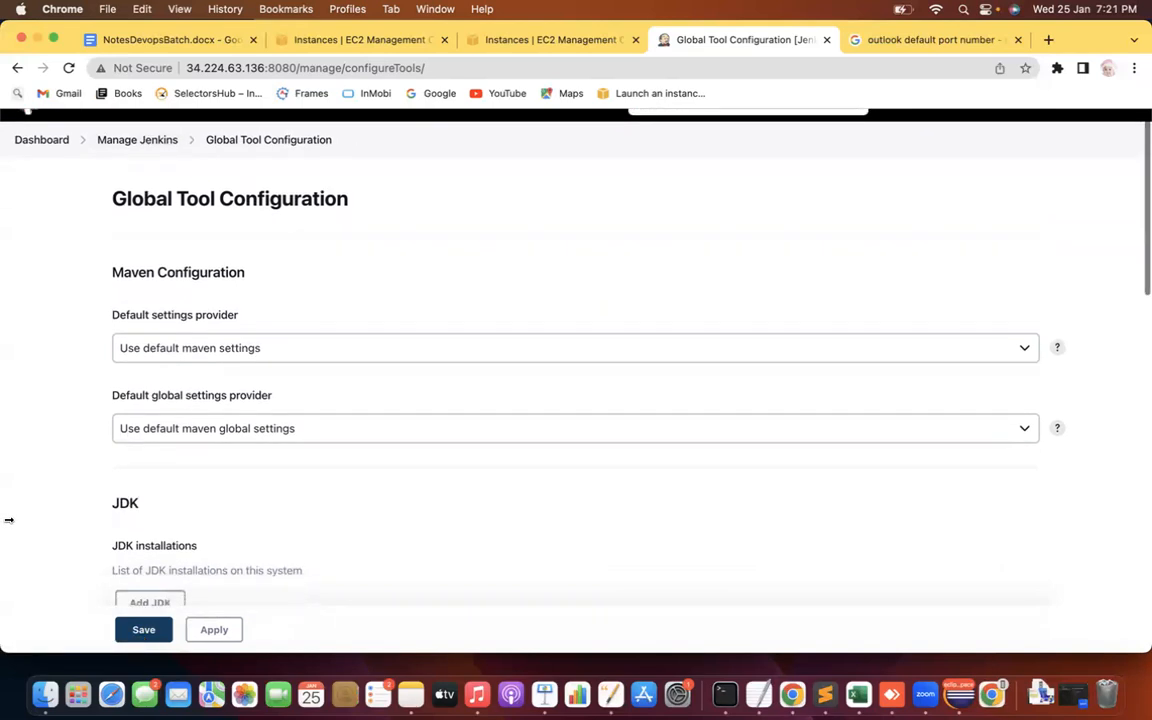
click(150, 411)
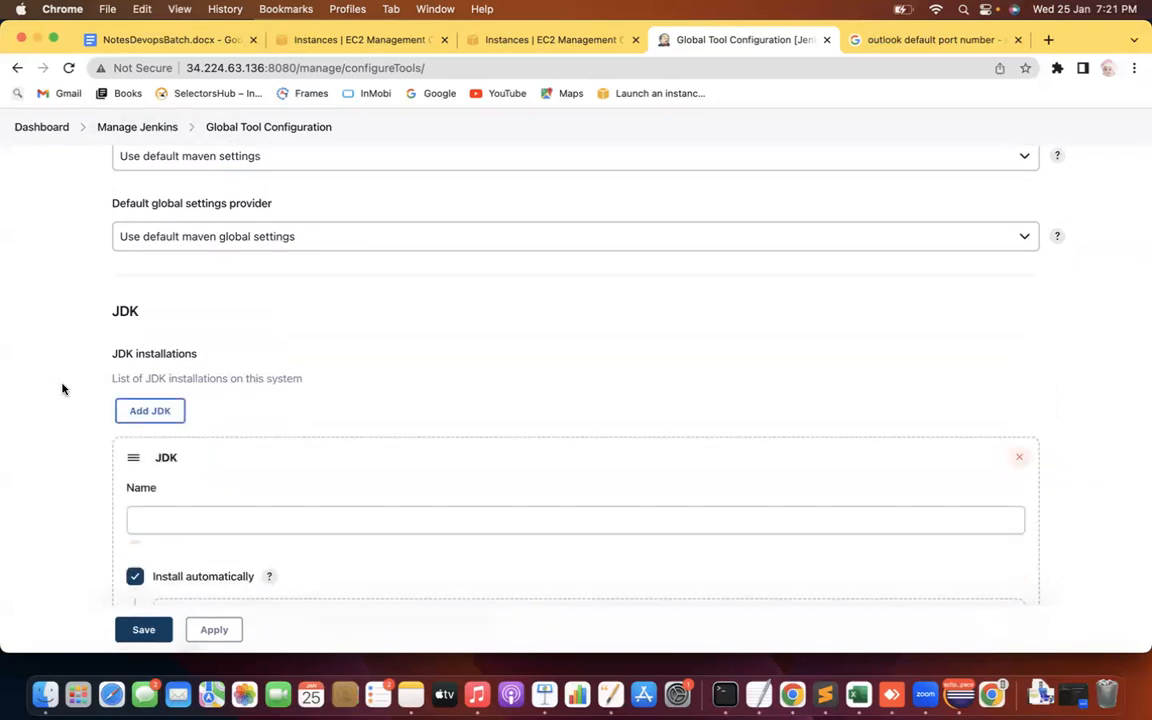
scroll(62, 389, down, 2)
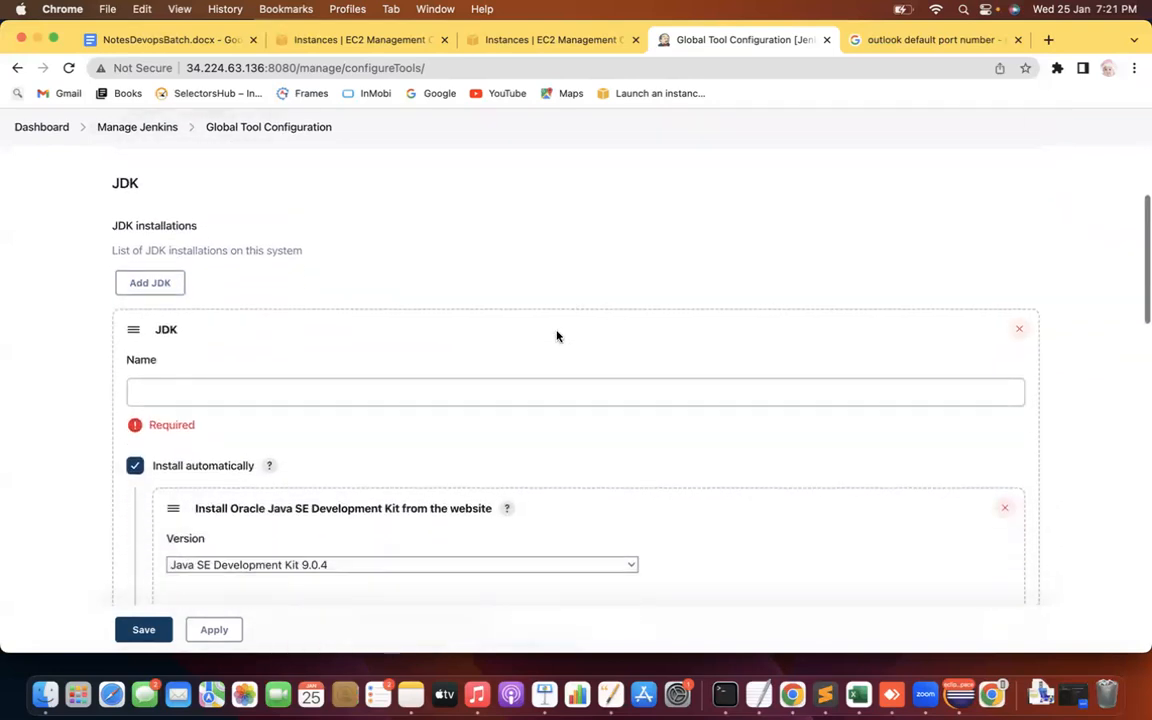
click(355, 393)
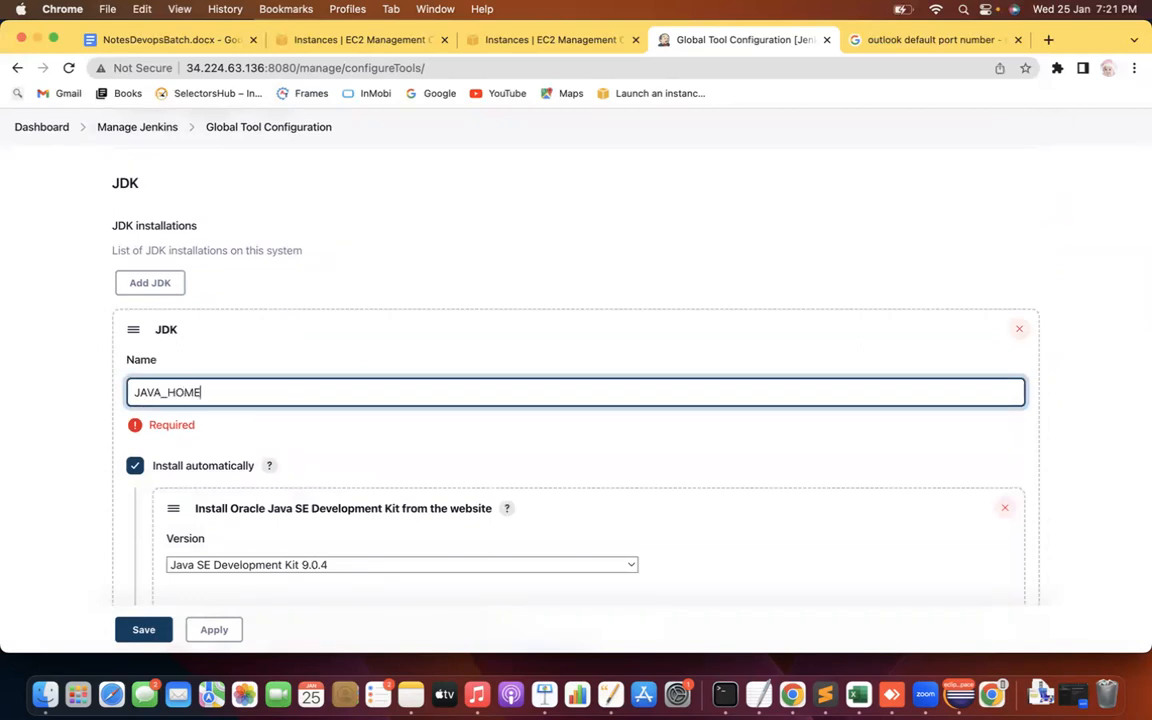
click(33, 414)
scroll(33, 414, down, 2)
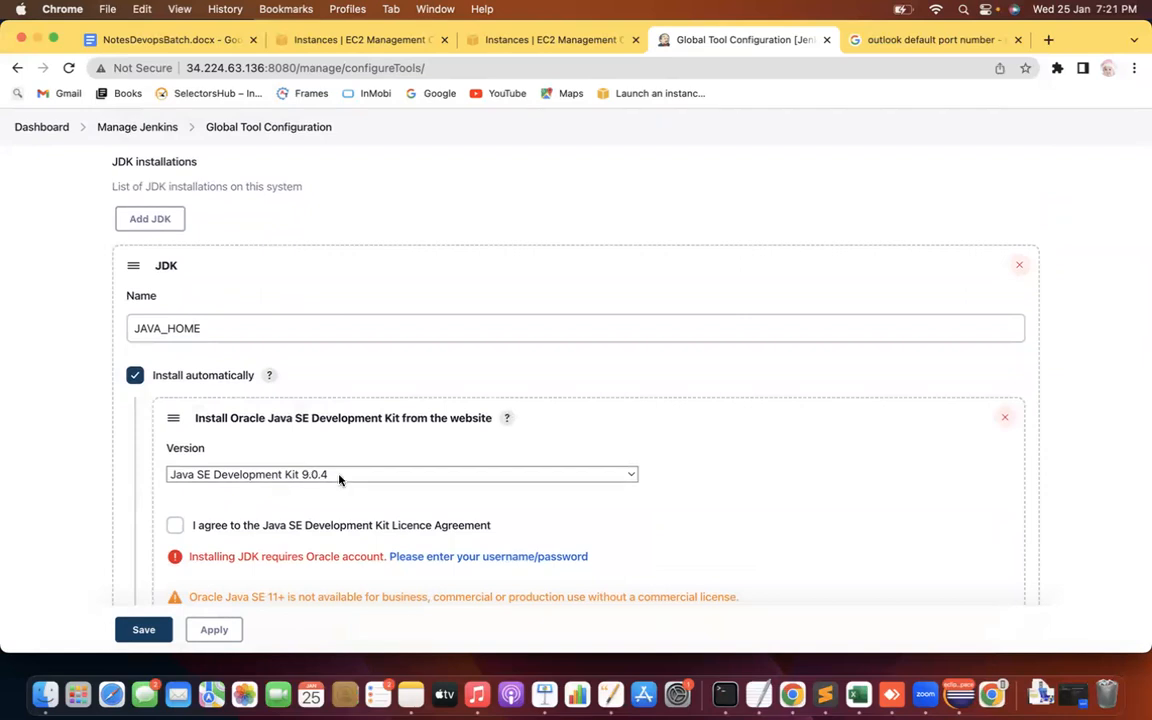
click(135, 377)
click(193, 411)
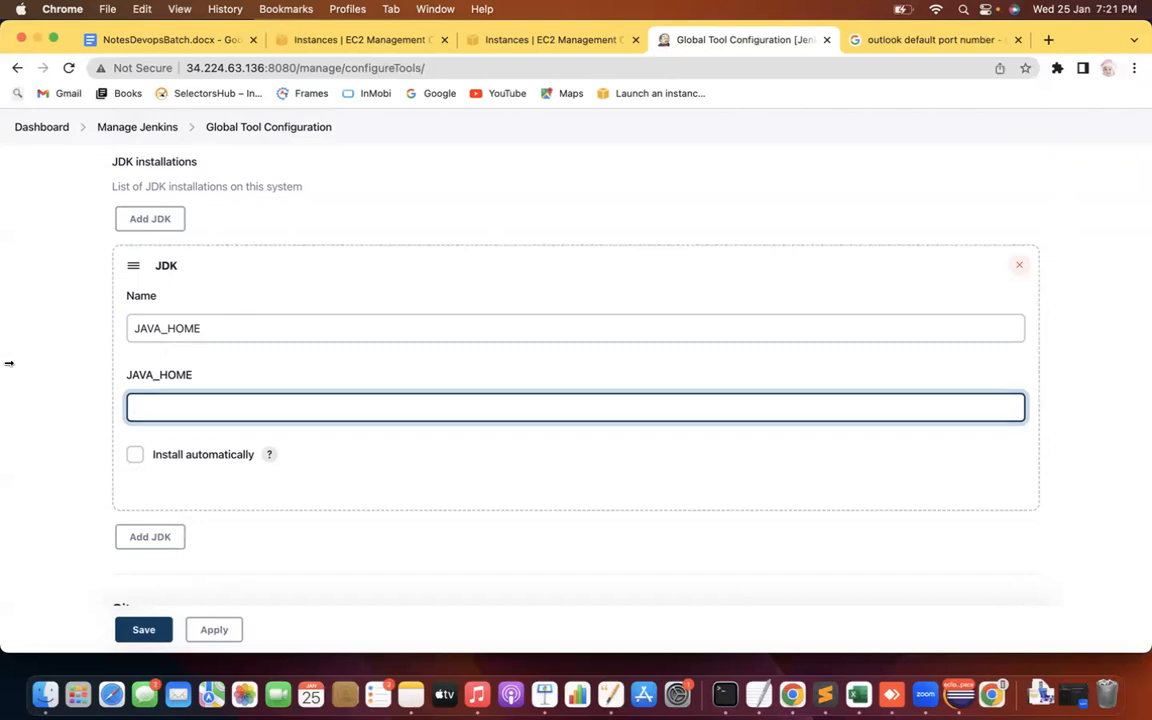
Scroll down to review the Default Git installation with path git
scroll(9, 363, down, 10)
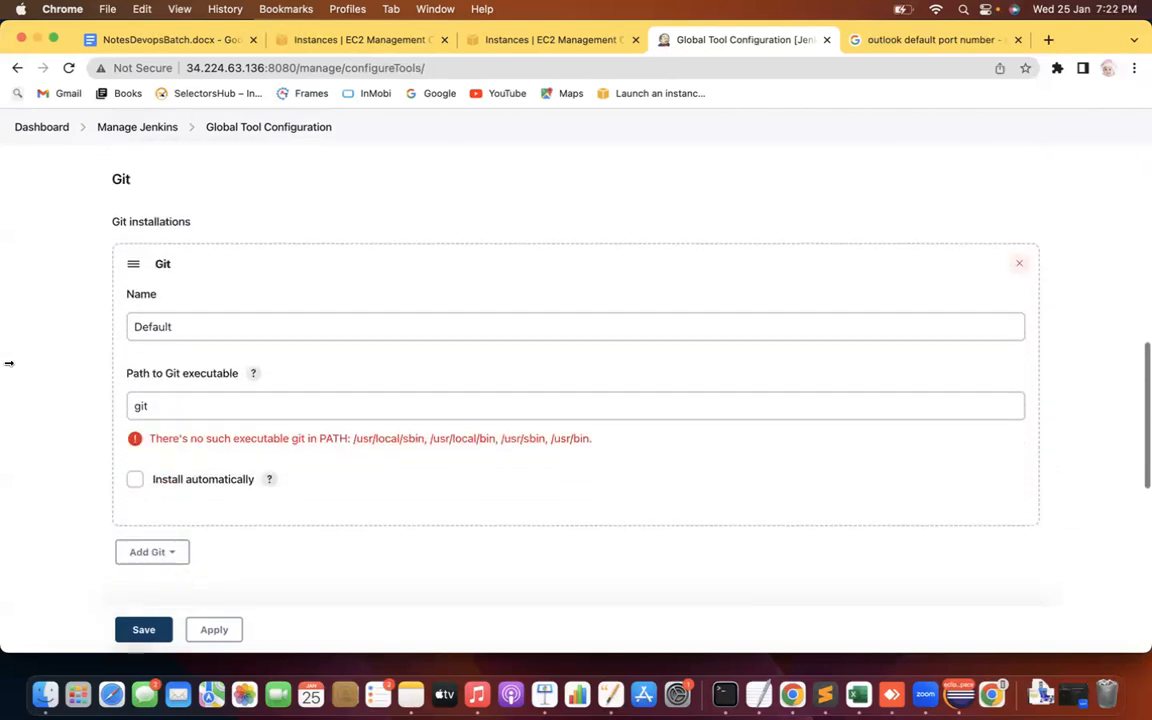
scroll(9, 363, down, 1)
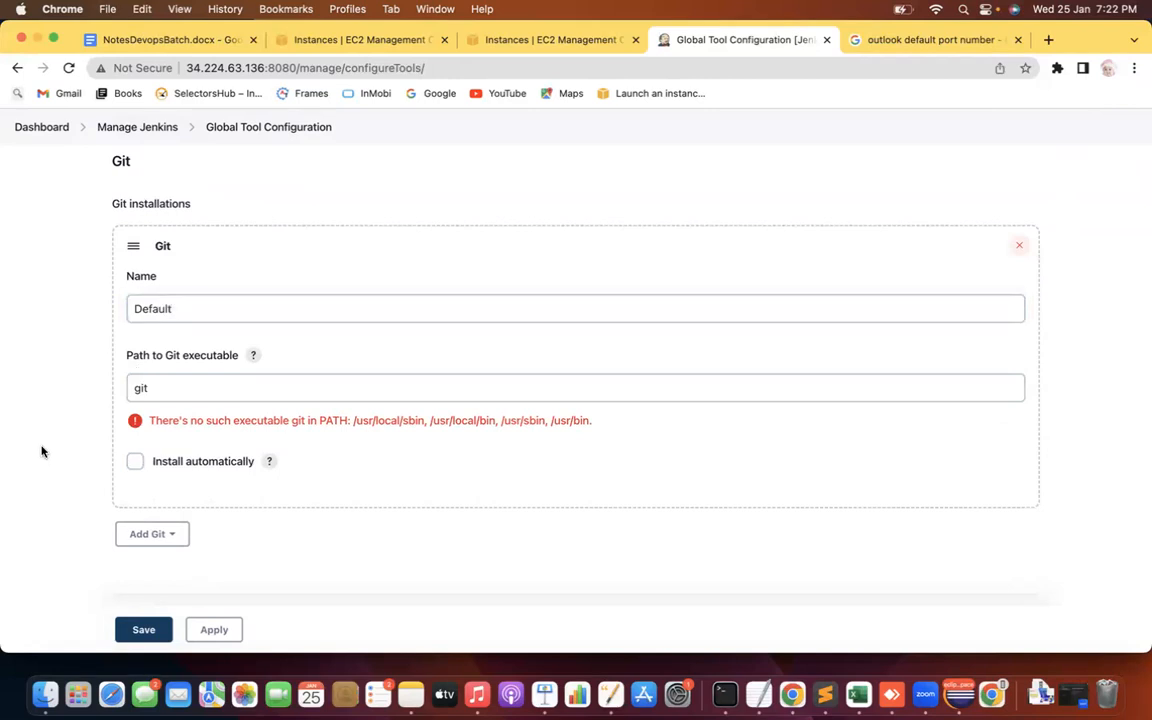
scroll(41, 451, down, 10)
scroll(41, 451, up, 10)
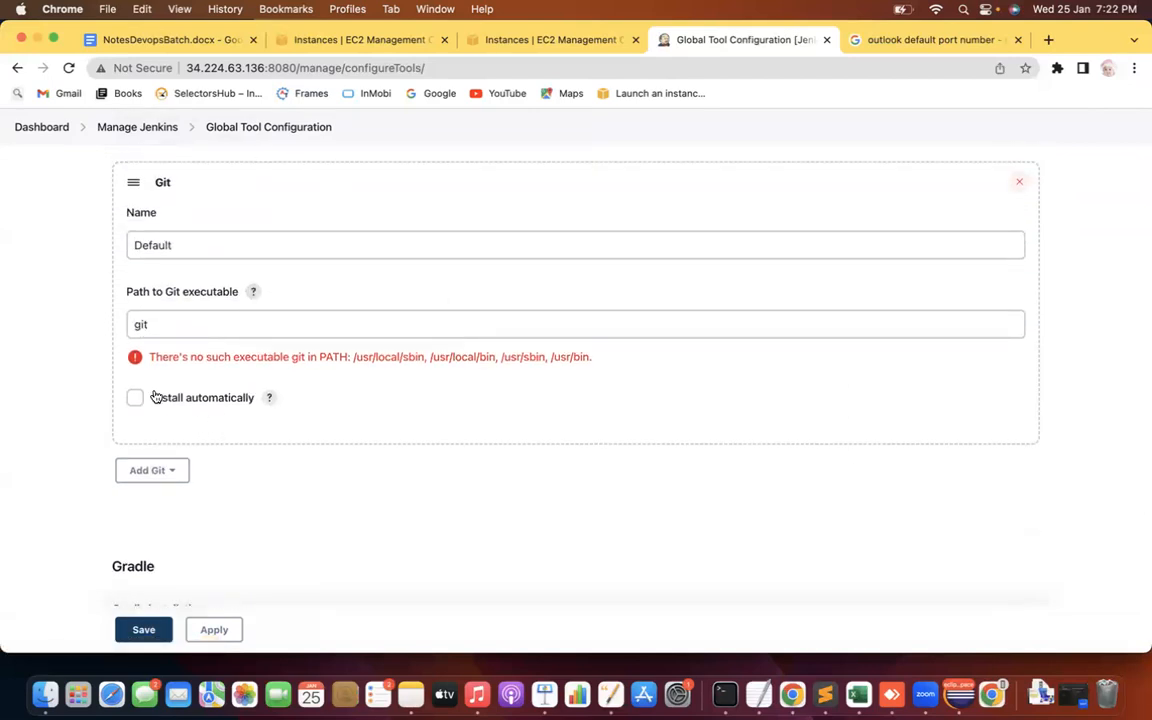
Return to the Jenkins Dashboard, choosing Leave to discard the unsaved tool settings
scroll(80, 418, up, 1)
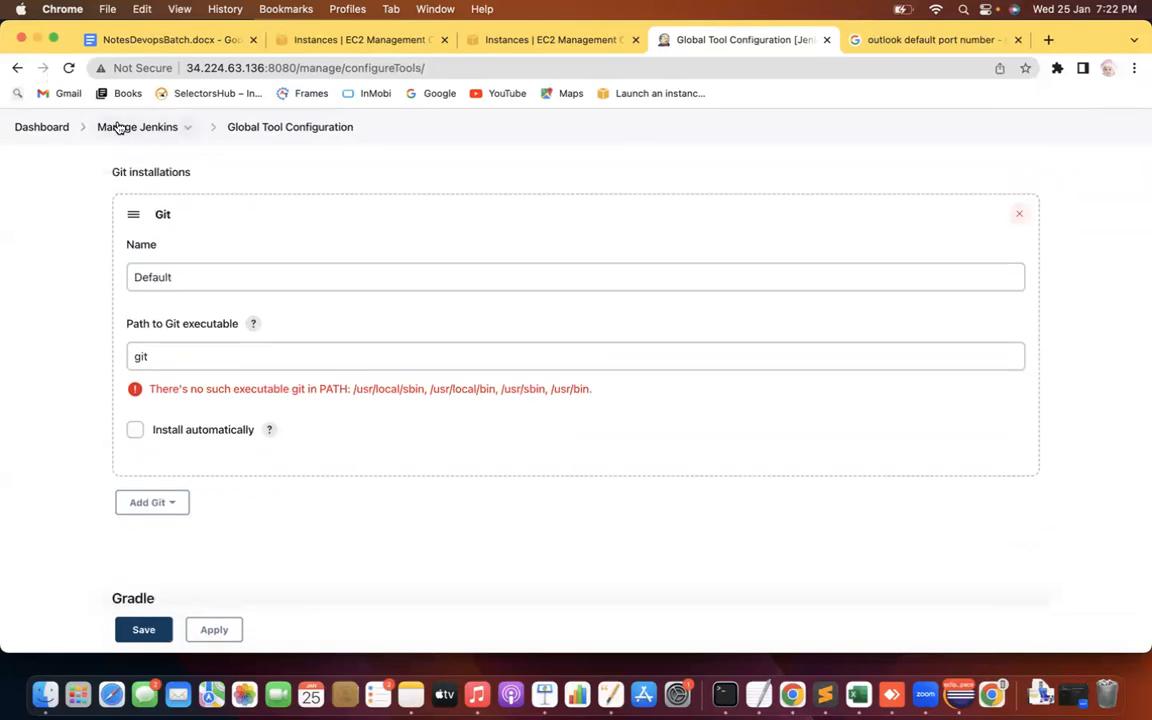
click(48, 130)
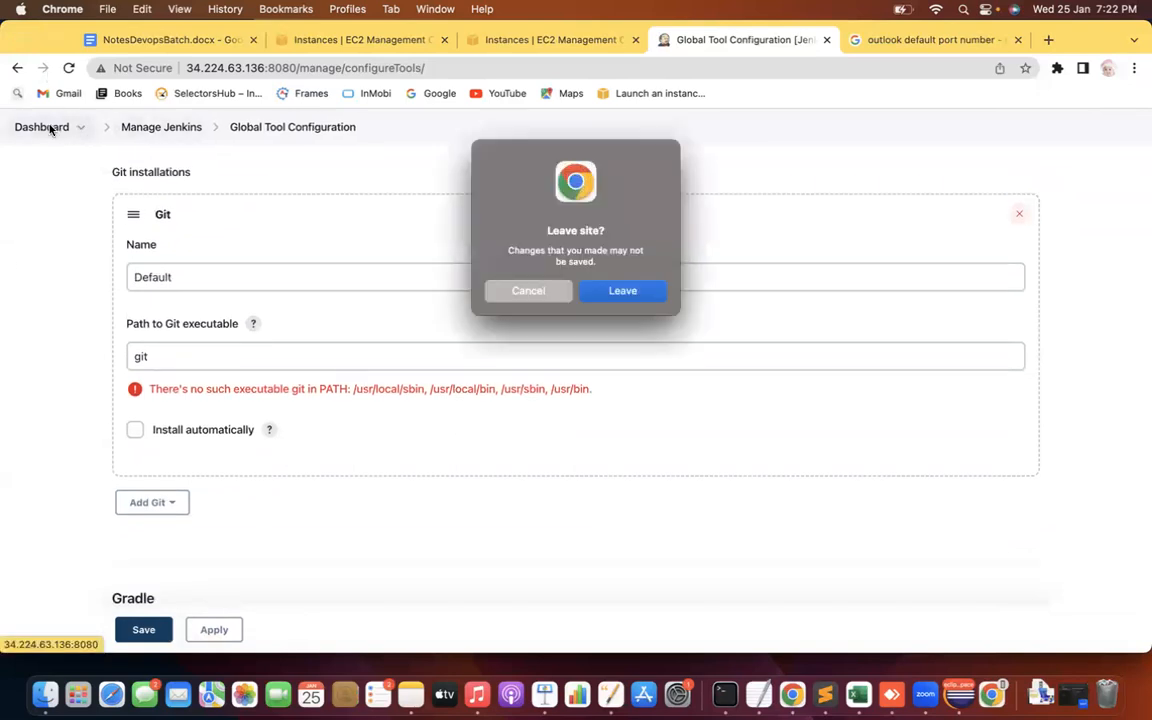
click(617, 289)
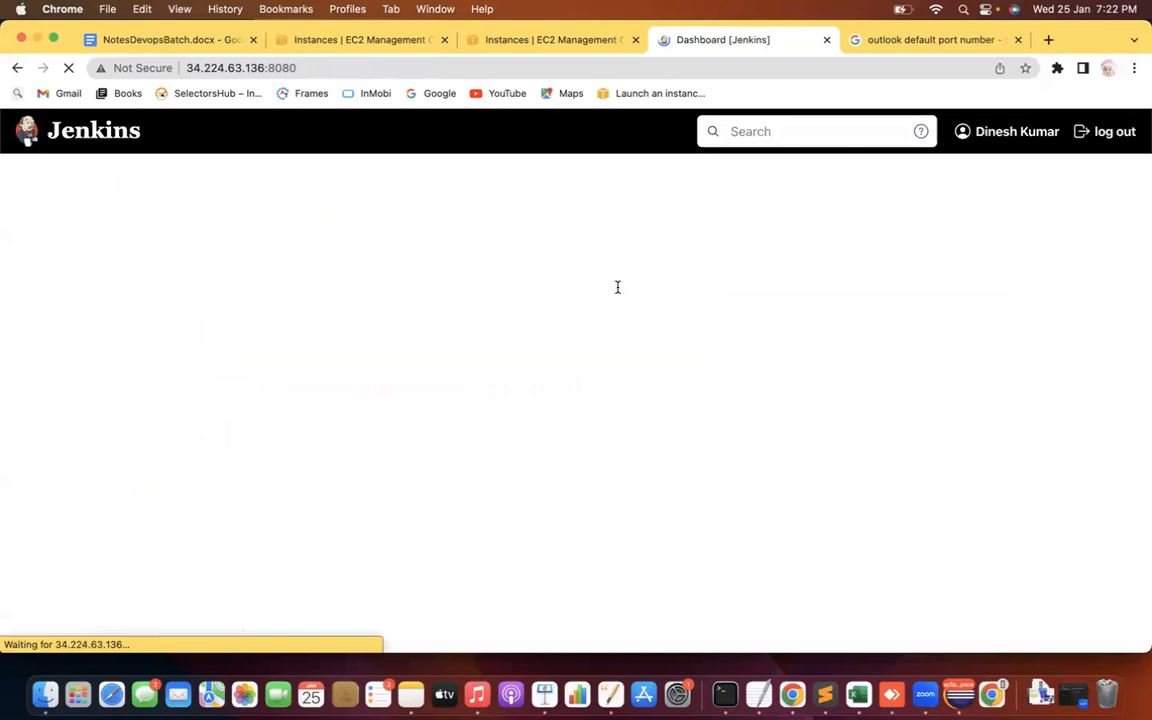
Open Demo1's configuration and select Git under Source Code Management
click(428, 366)
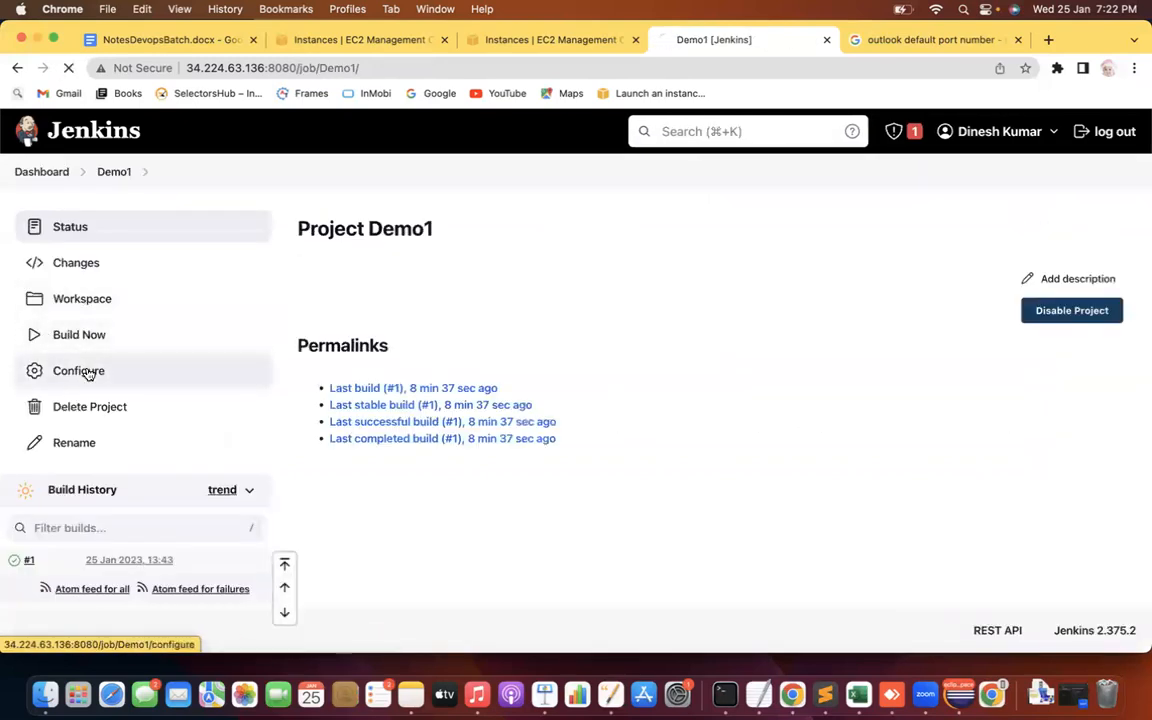
click(88, 371)
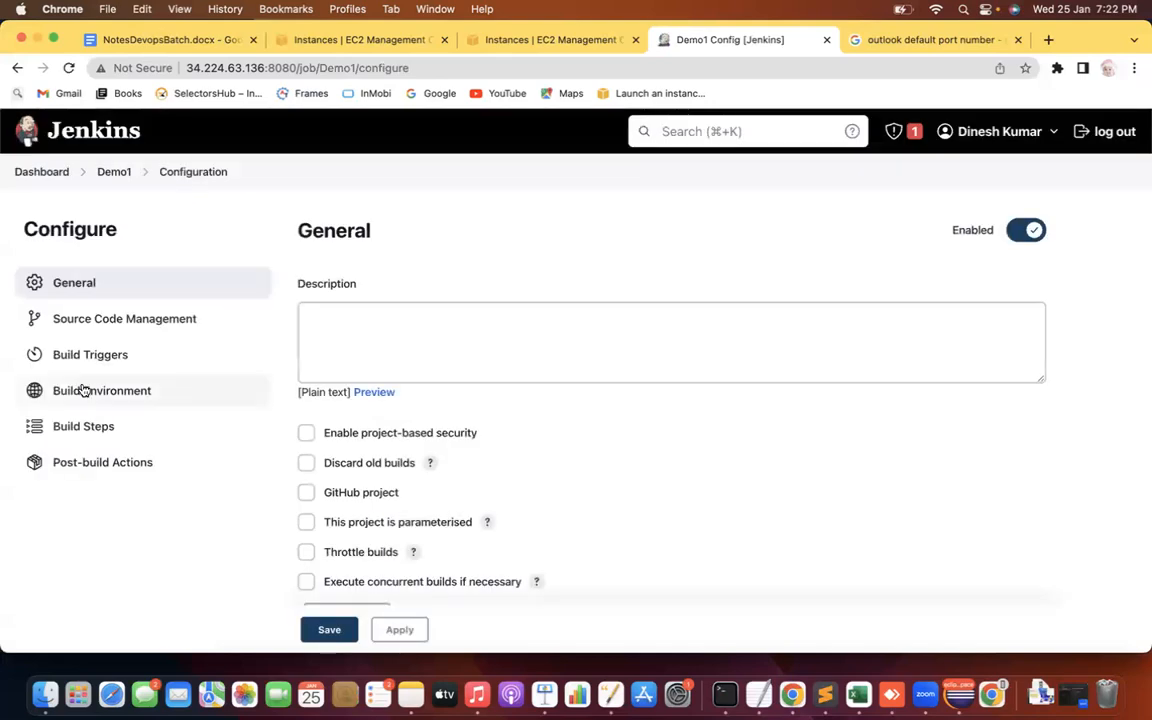
click(118, 316)
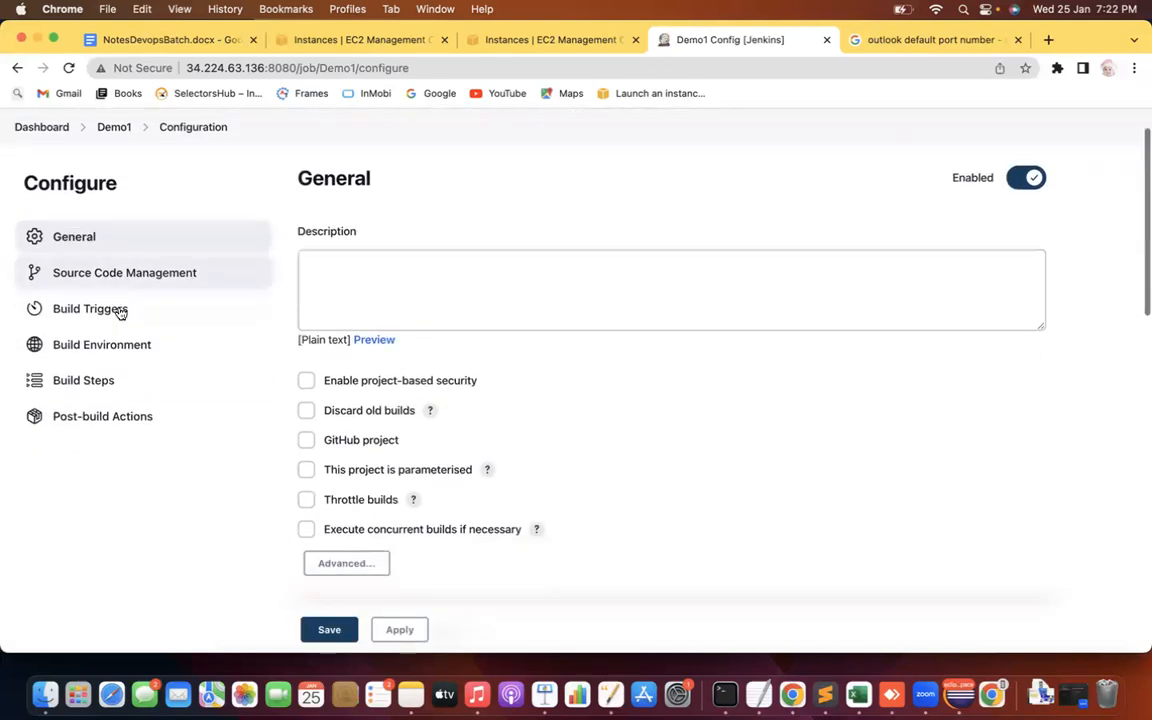
click(308, 264)
click(465, 369)
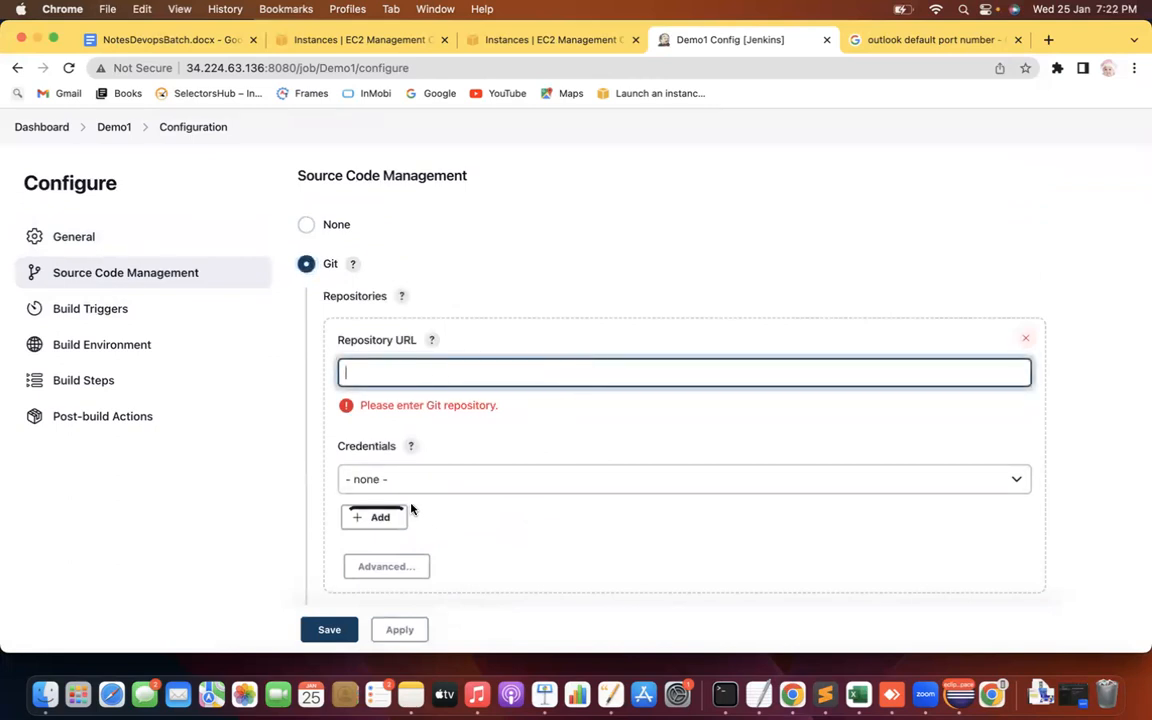
Look over the Jenkins add-credentials form, cancel it, and head back to the Dashboard
click(504, 483)
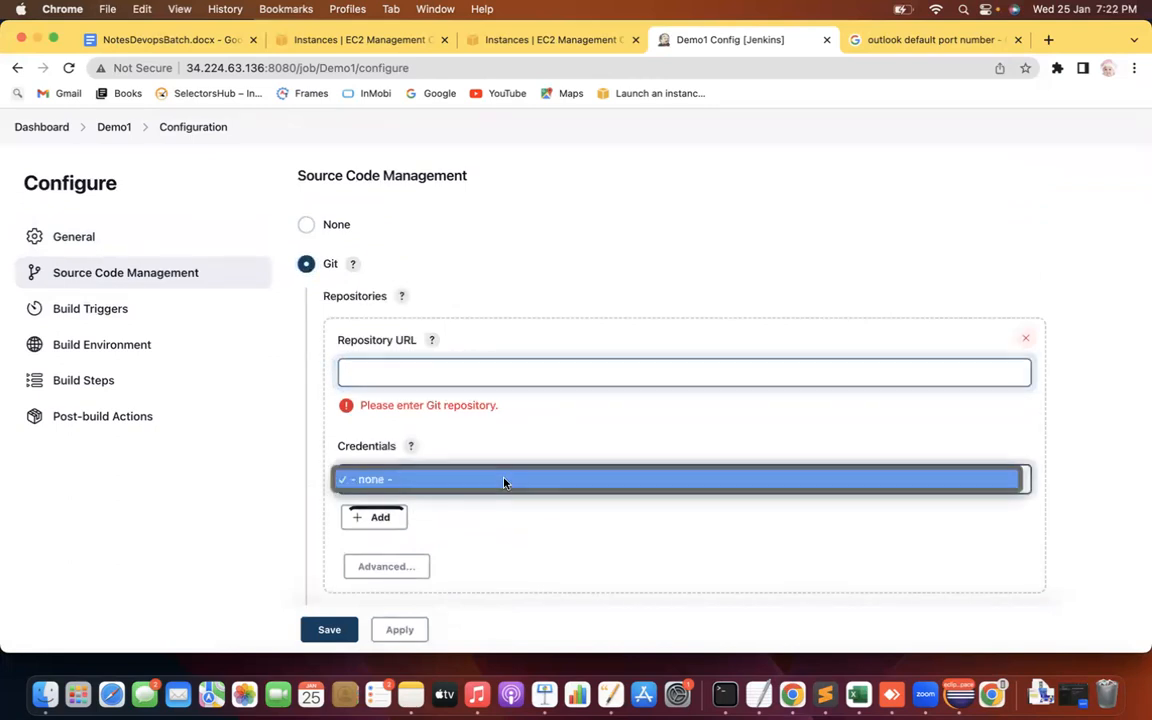
click(384, 516)
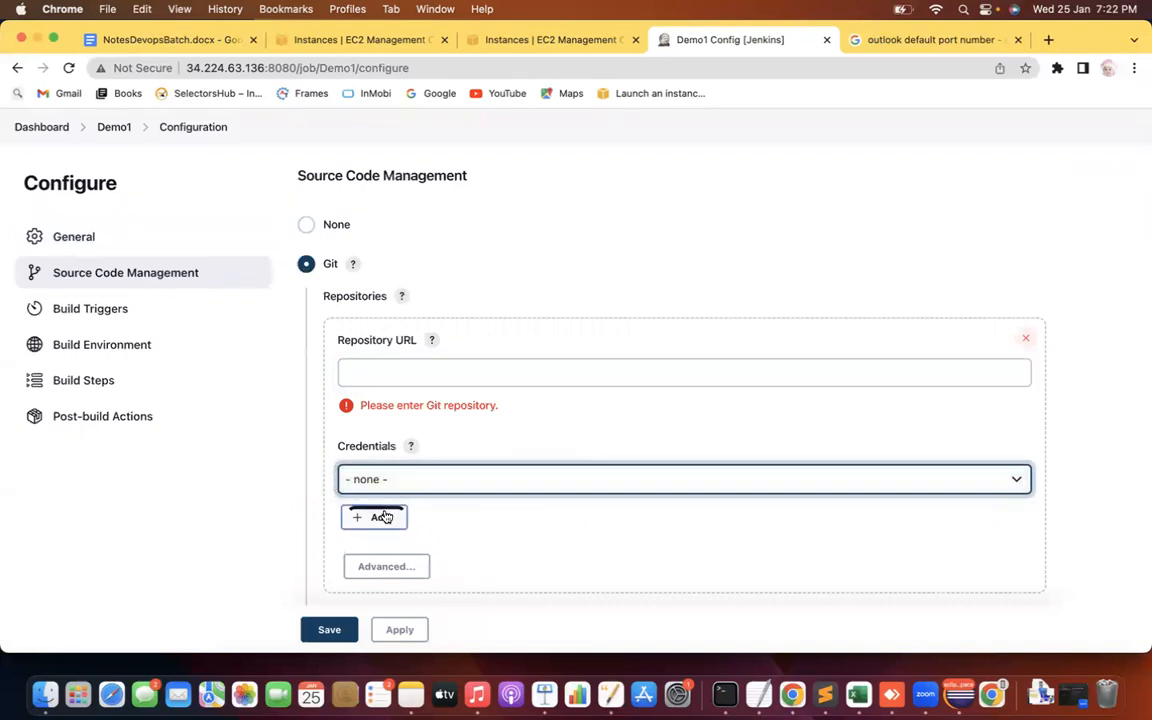
click(380, 518)
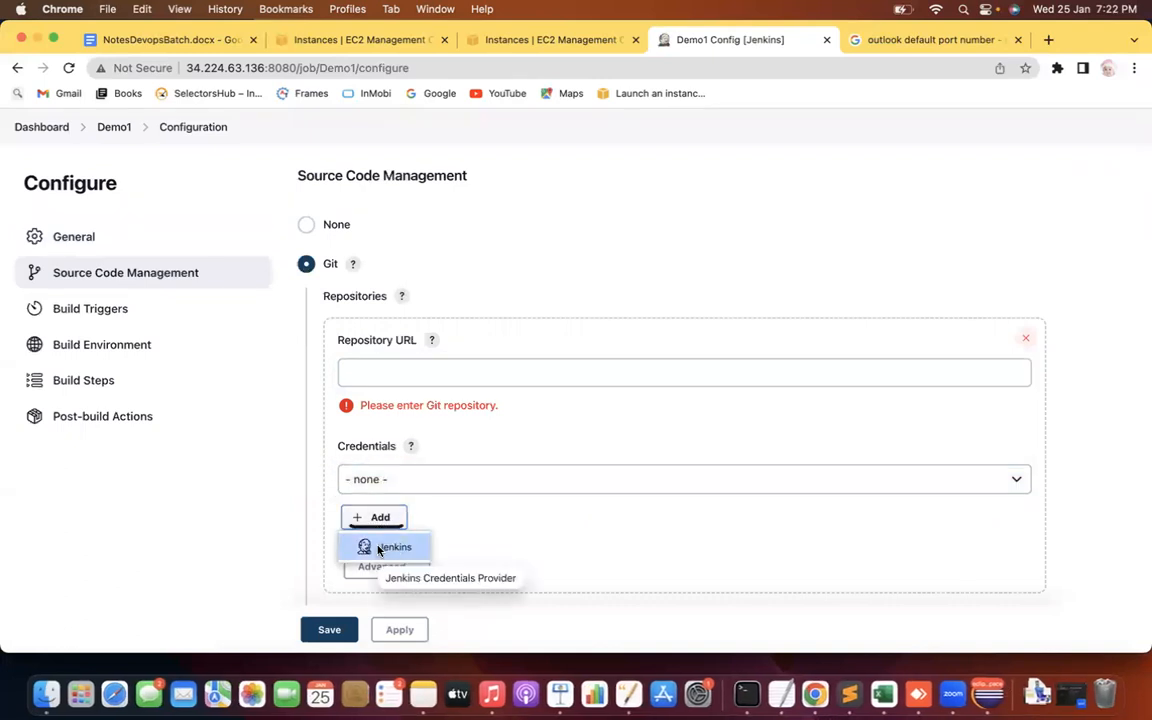
click(381, 549)
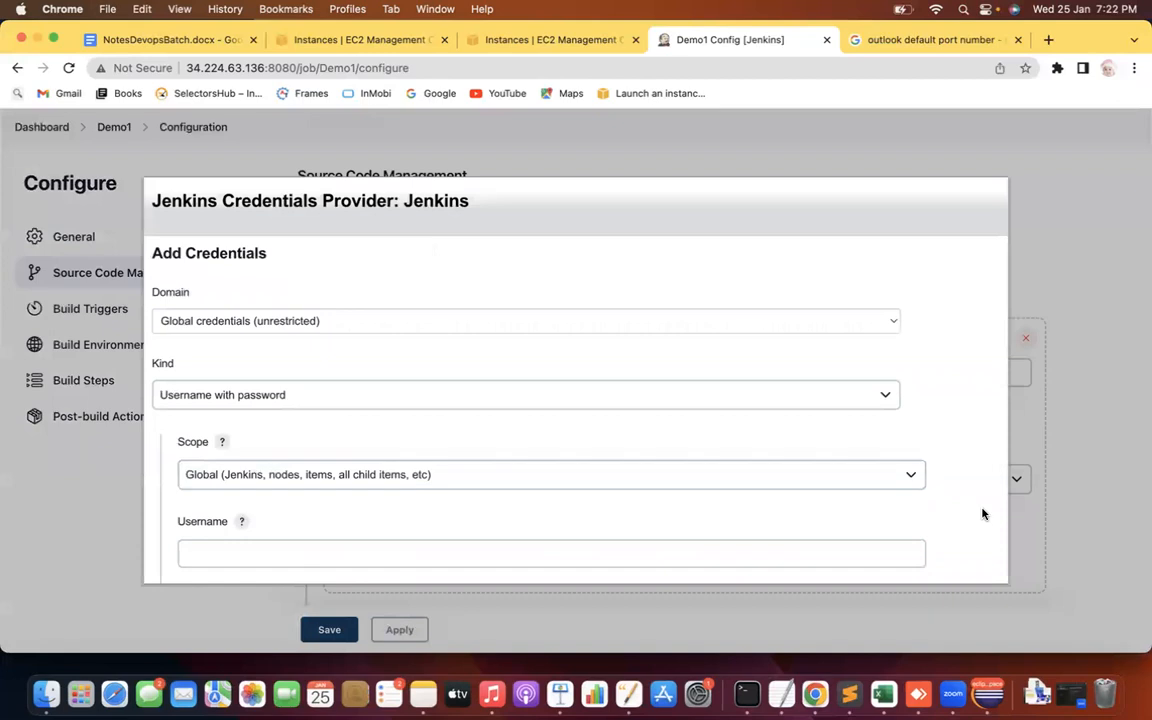
scroll(982, 513, down, 1)
scroll(982, 513, down, 6)
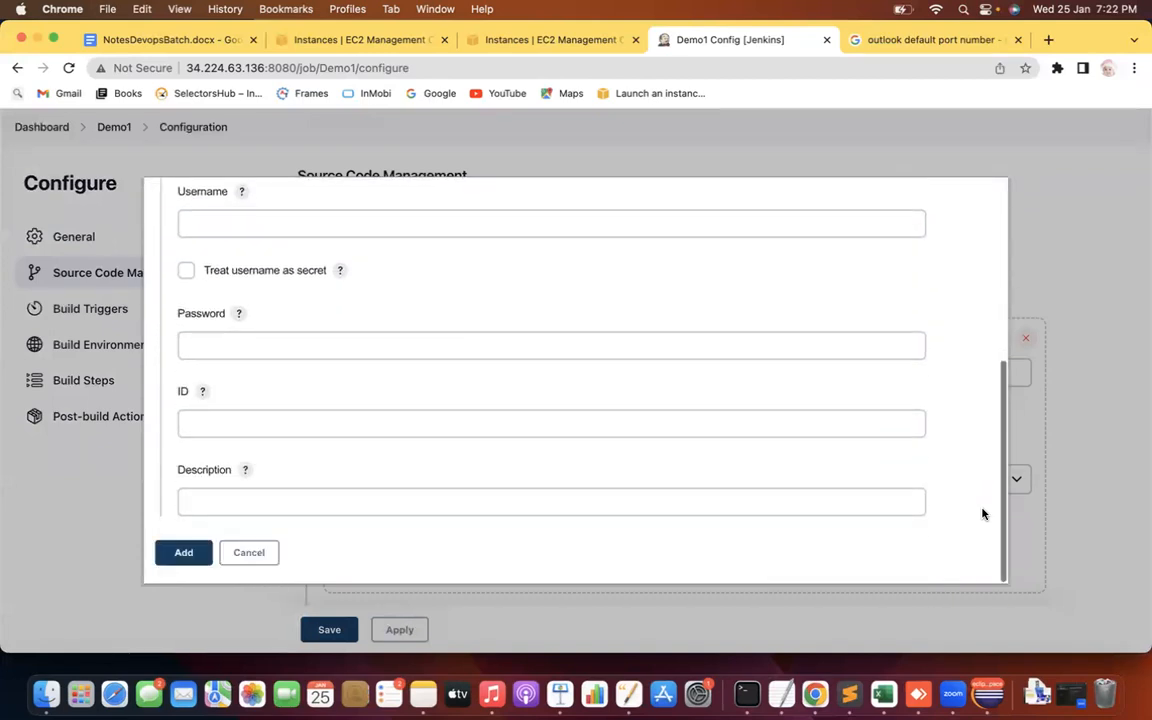
click(255, 560)
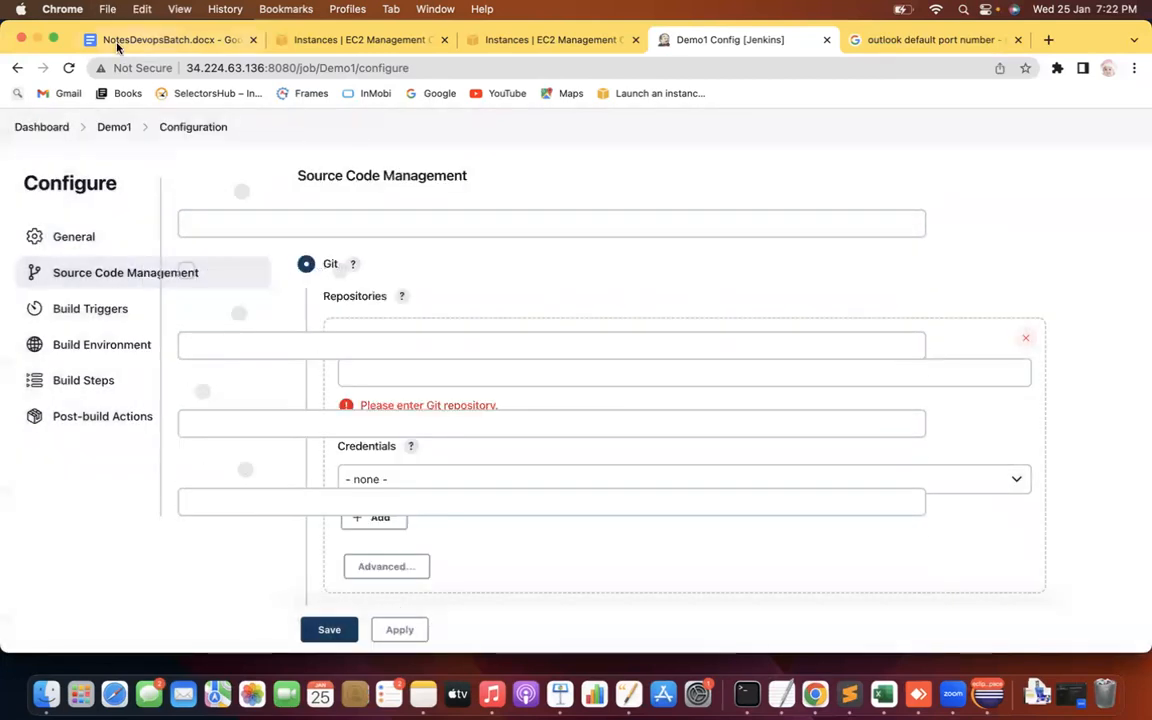
click(41, 127)
Discard the unsaved Demo1 configuration and scroll through the Manage Jenkins sections
click(622, 290)
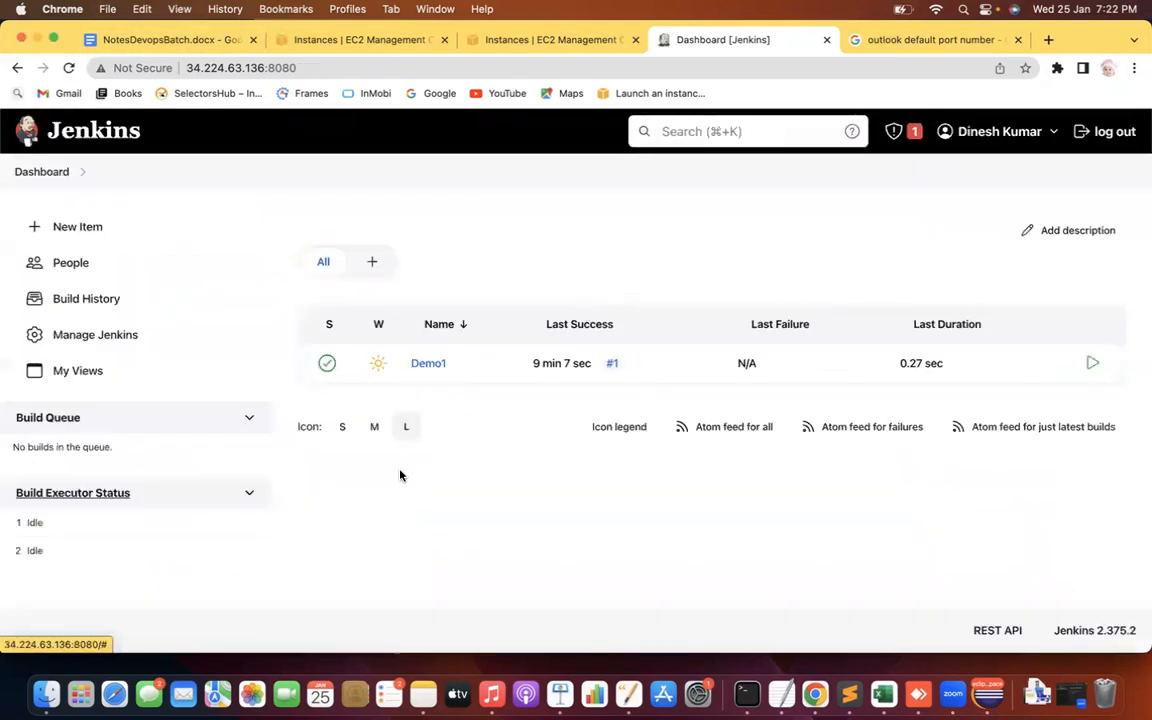
click(95, 340)
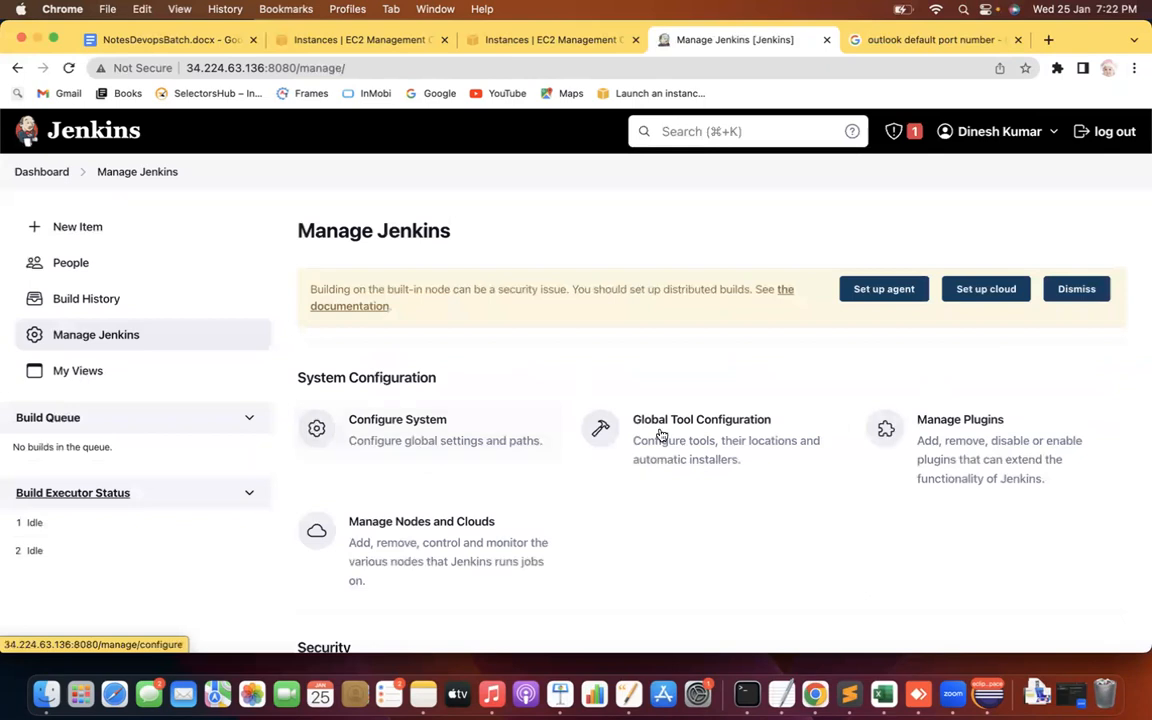
scroll(662, 231, down, 5)
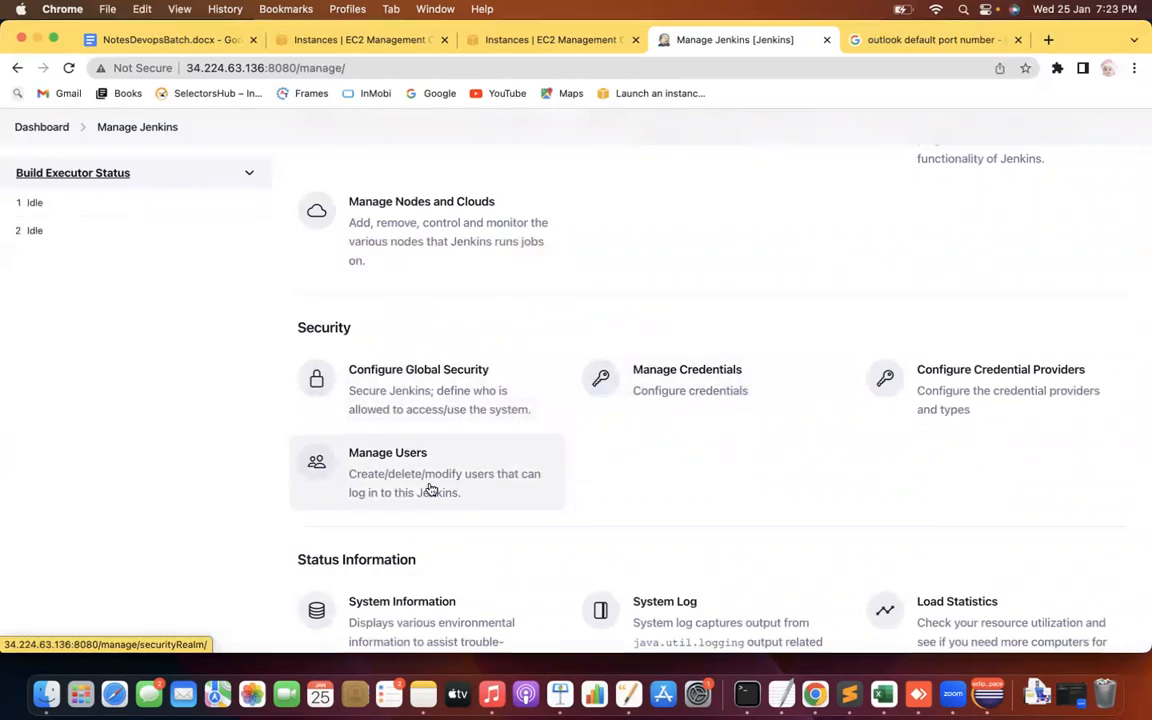
scroll(121, 473, down, 3)
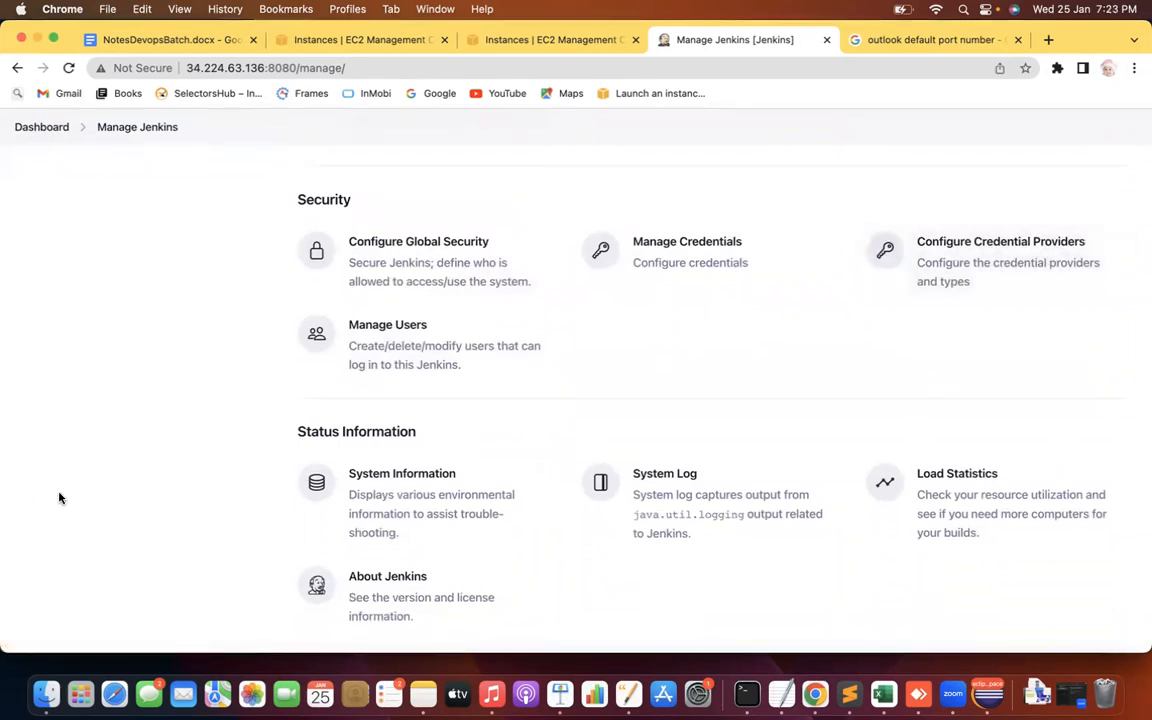
scroll(59, 497, down, 2)
scroll(59, 497, down, 2)
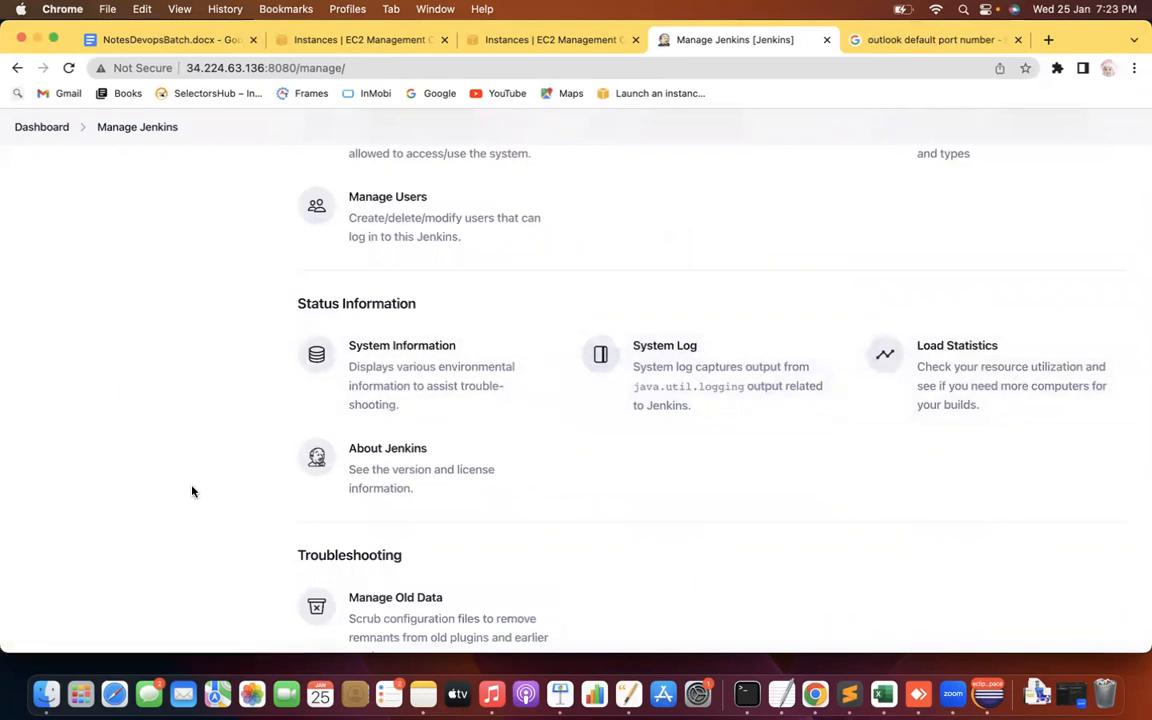
scroll(193, 491, up, 1)
scroll(193, 491, down, 4)
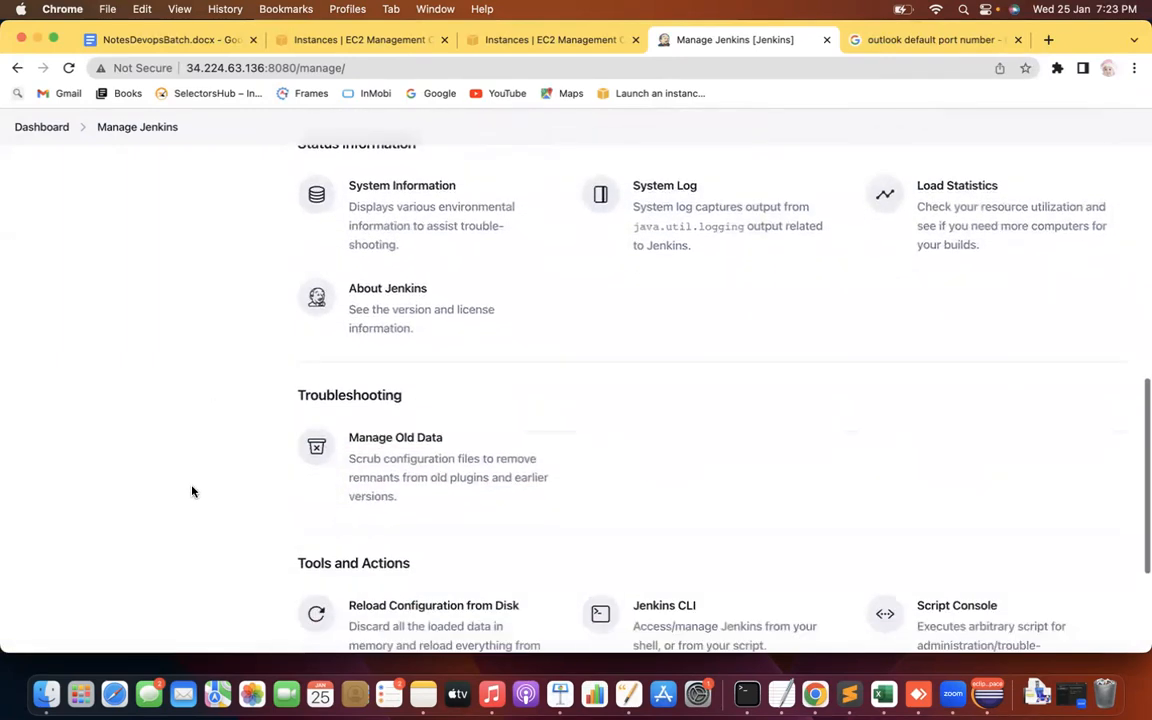
scroll(193, 491, down, 2)
scroll(193, 491, up, 1)
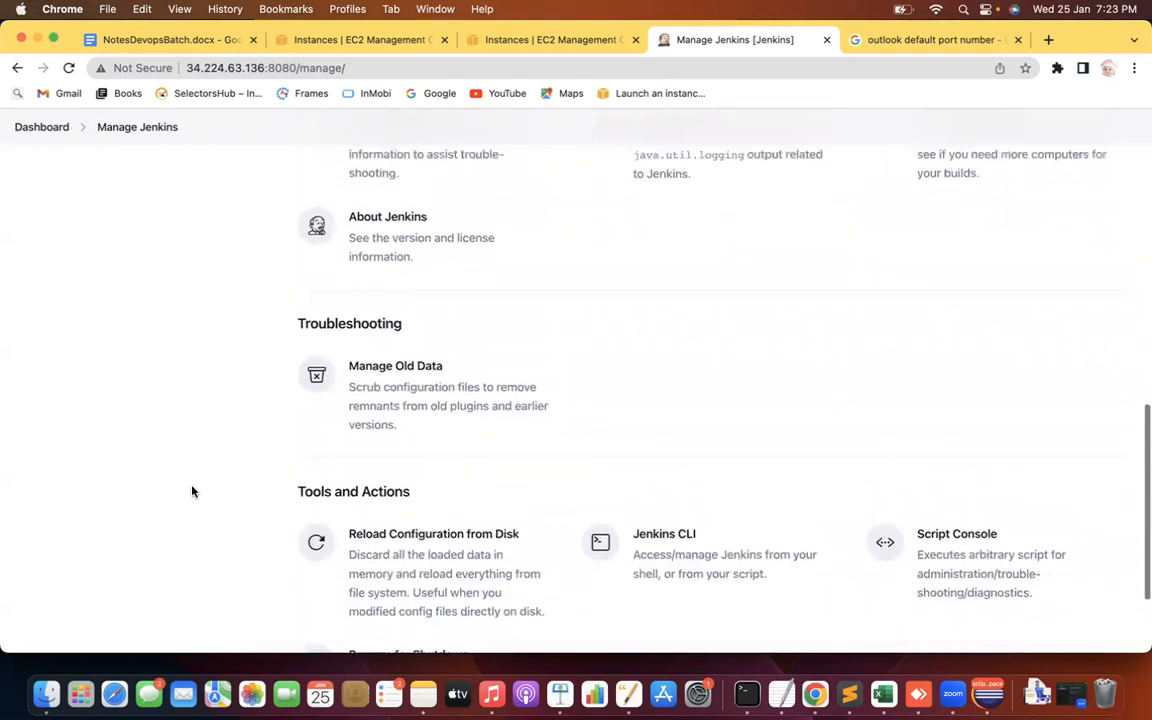
scroll(193, 491, up, 10)
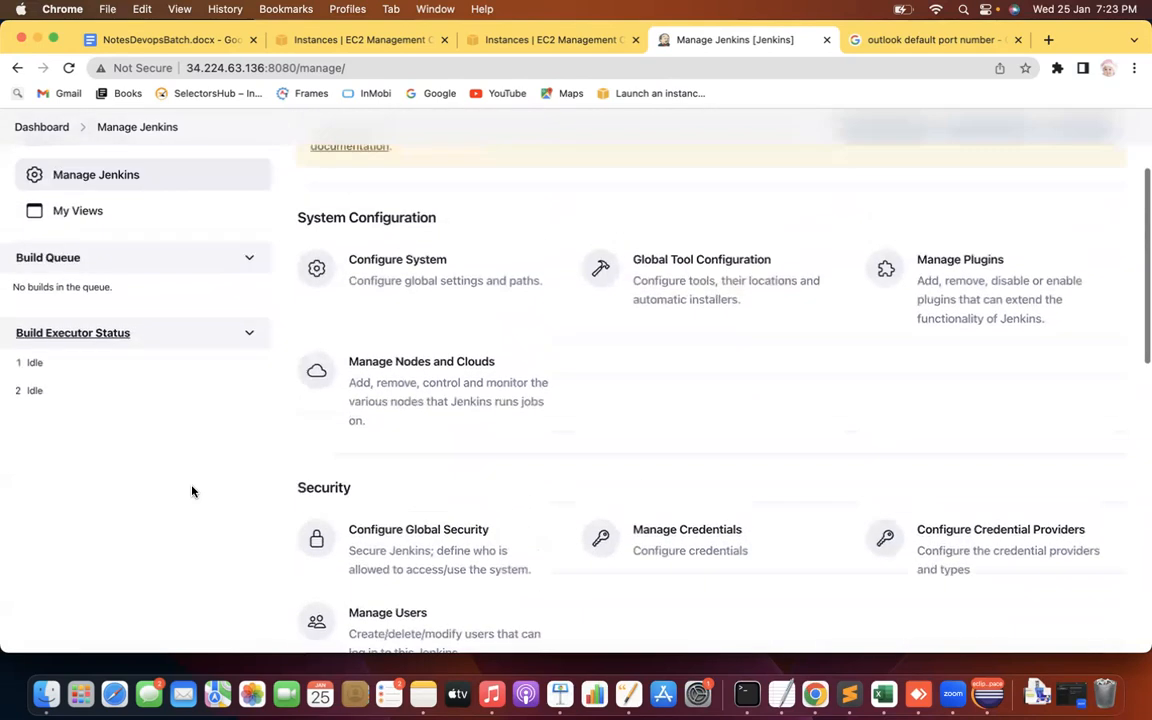
Highlight the Security and System Configuration headings, then return to the Dashboard
drag(298, 488, 331, 493)
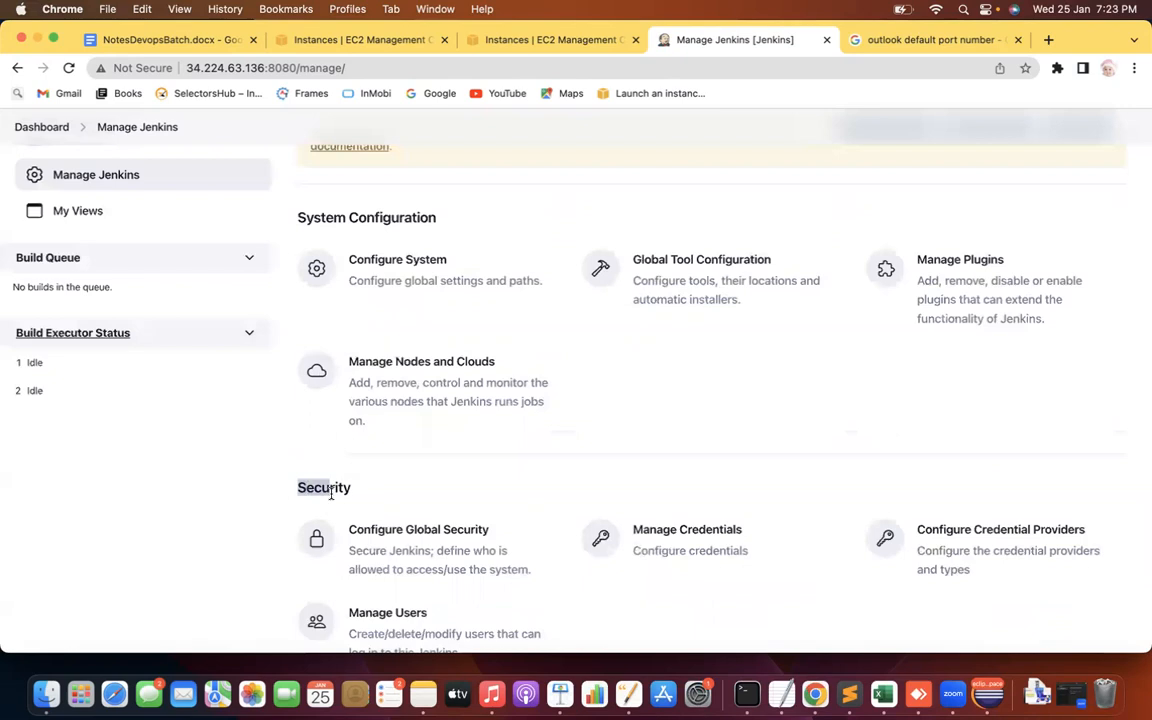
drag(313, 217, 418, 217)
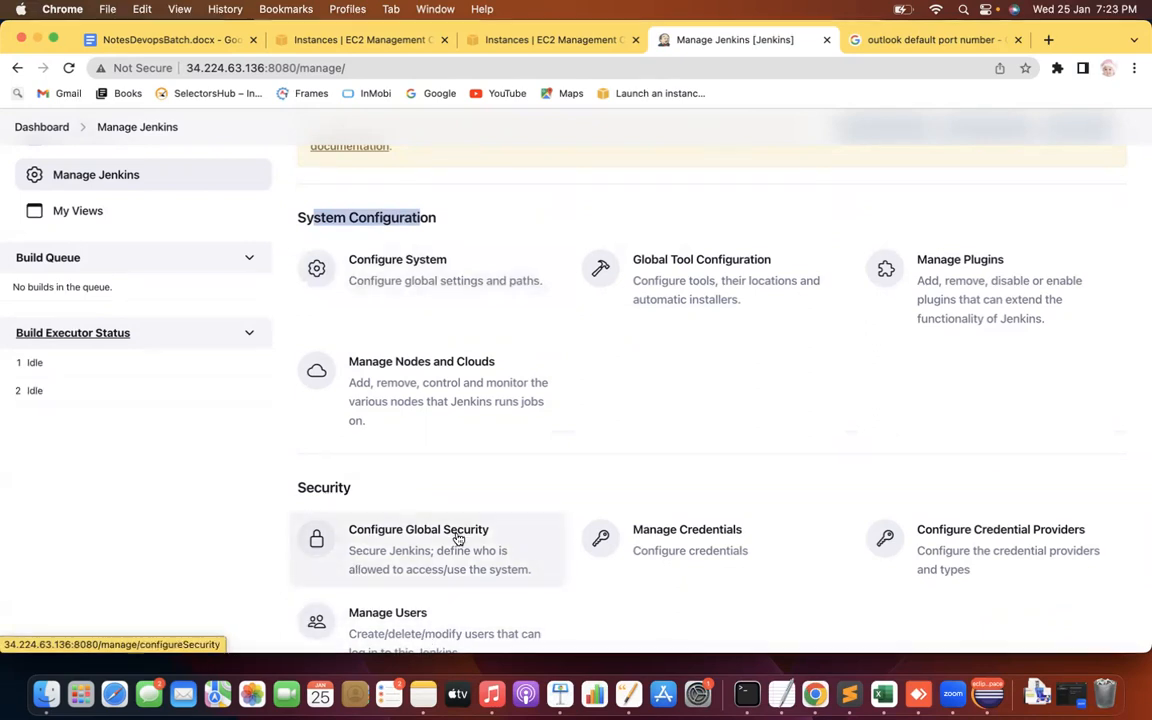
click(190, 520)
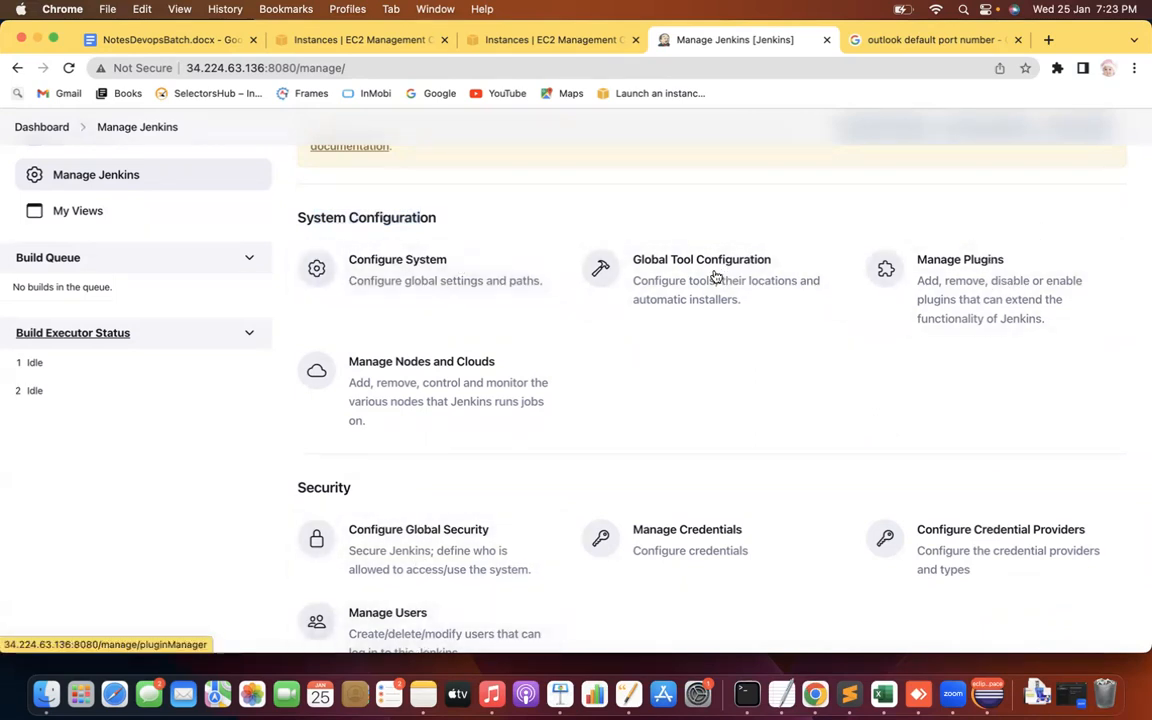
click(42, 128)
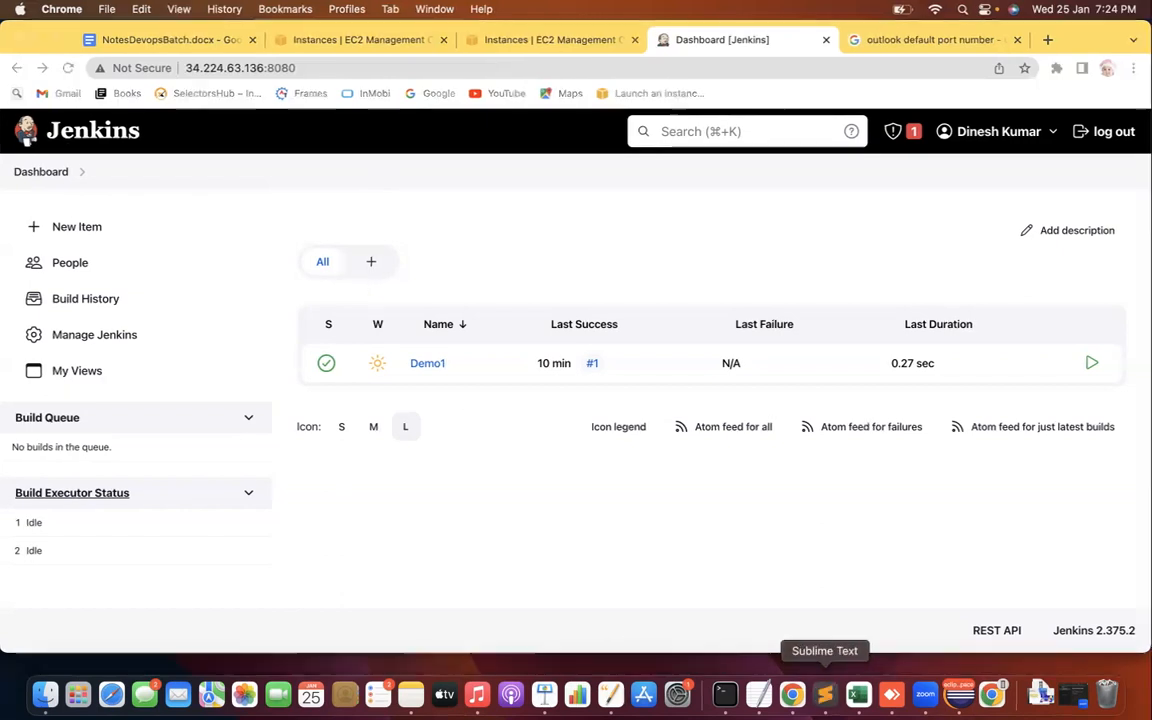
Type the heading 'Master - Slave Architecture in Jenkins' below the SMTP step, select it, and return to Chrome
click(825, 693)
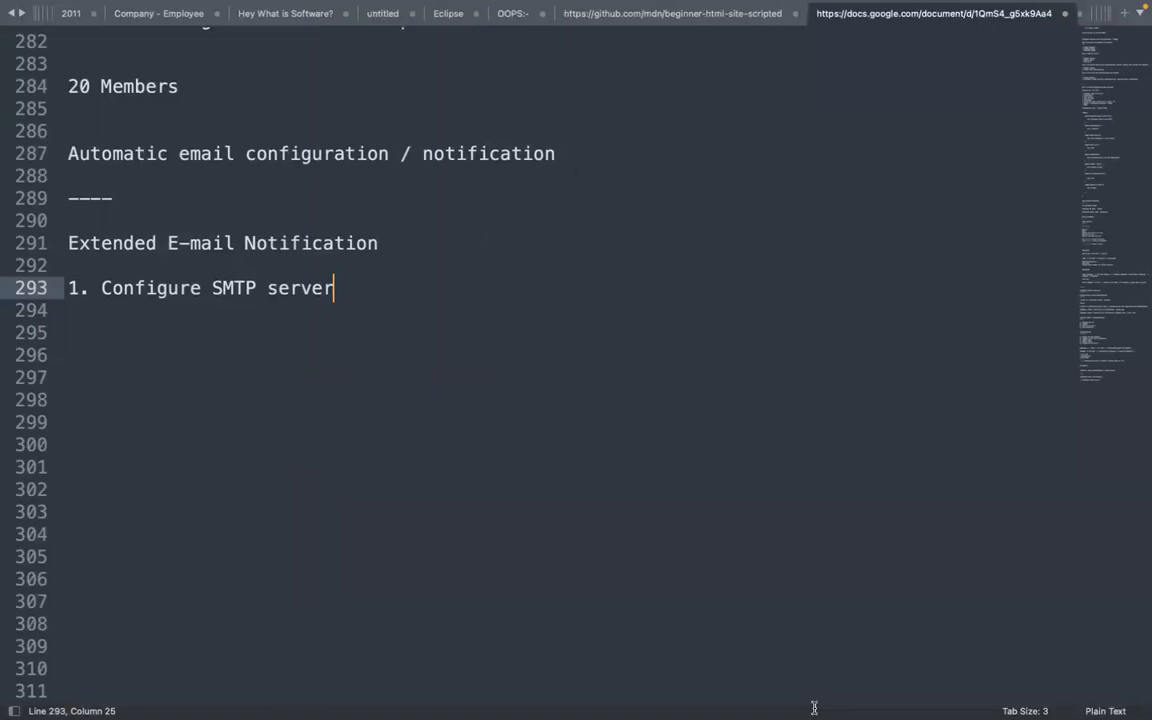
key(Return)
key(Return)
key(Return)
text(Master - Slava)
key(BackSpace)
text(e Architecture )
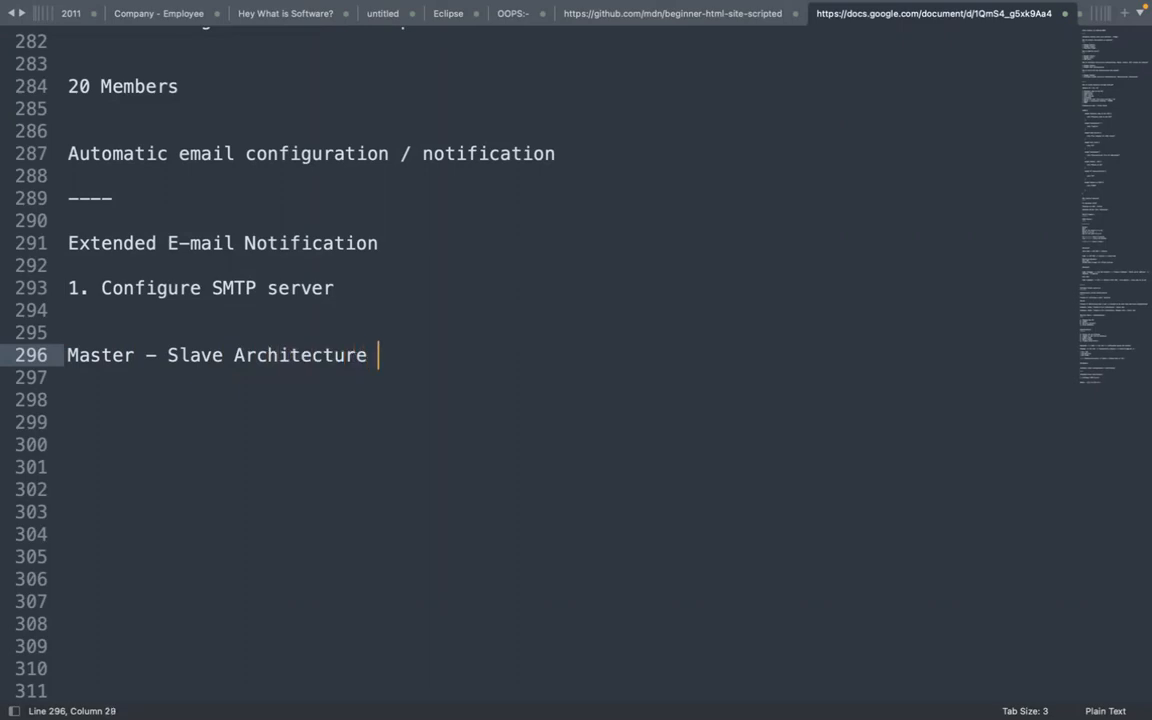
text(in Jenkinms)
key(BackSpace)
key(BackSpace)
text(s)
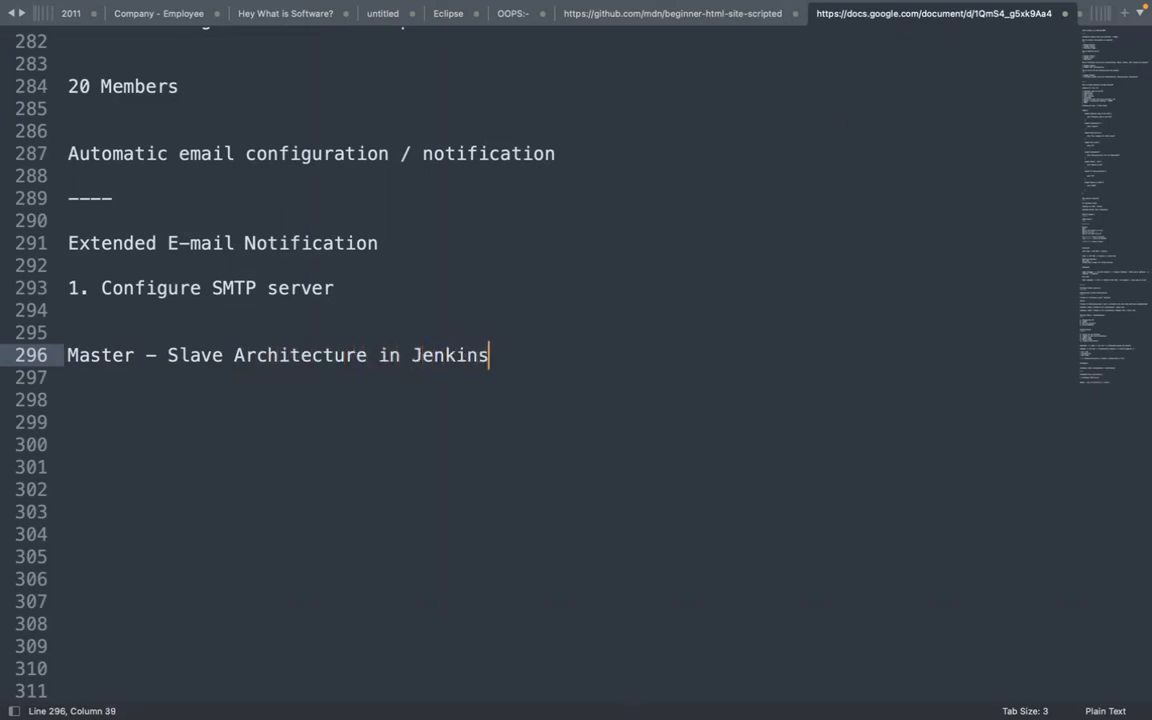
drag(504, 354, 7, 360)
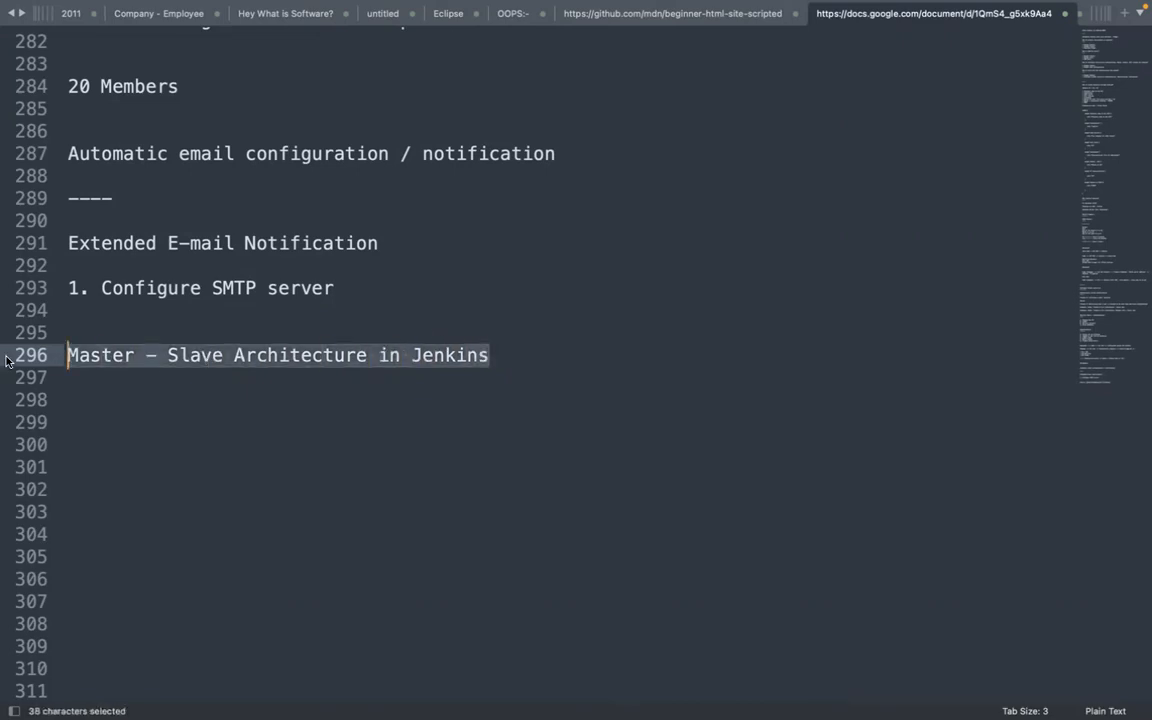
key(ctrl+Left)
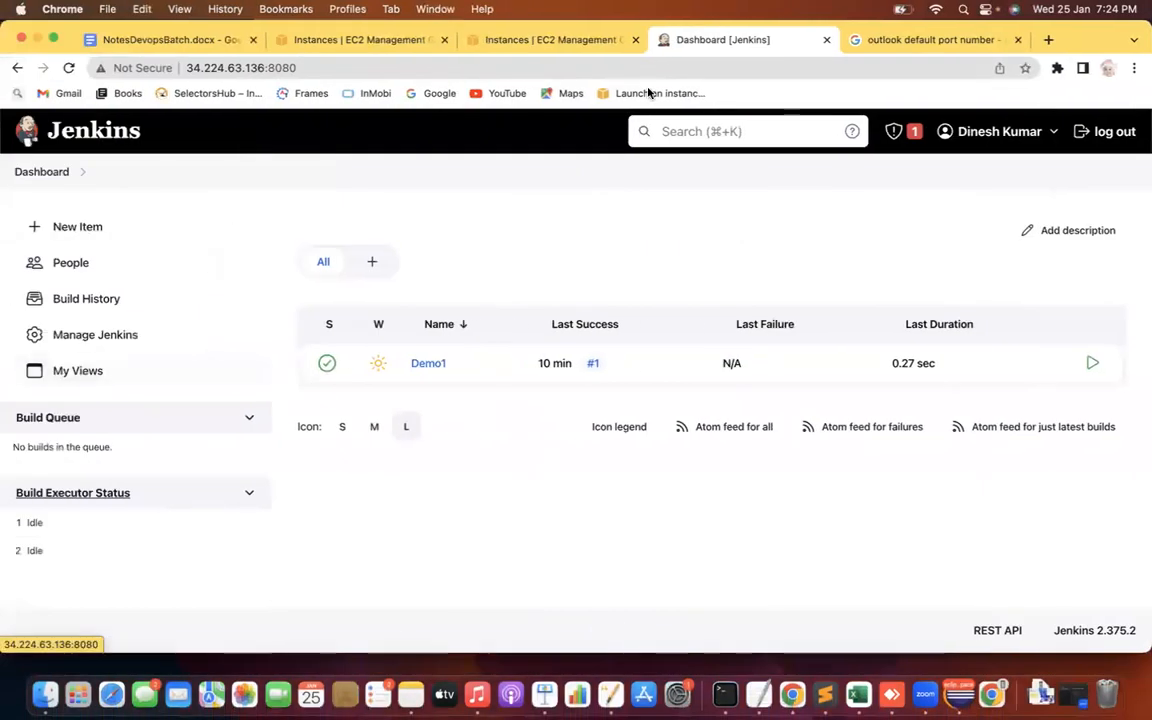